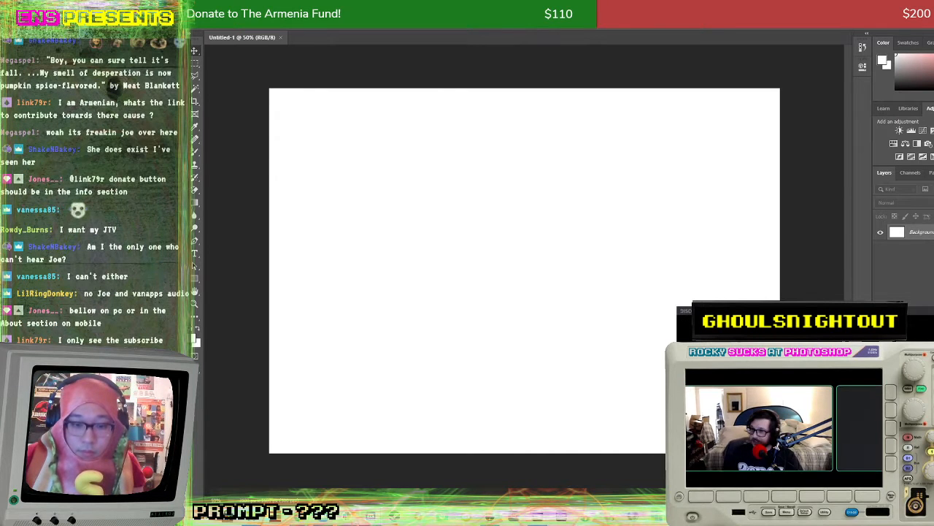
key("ctrl+n")
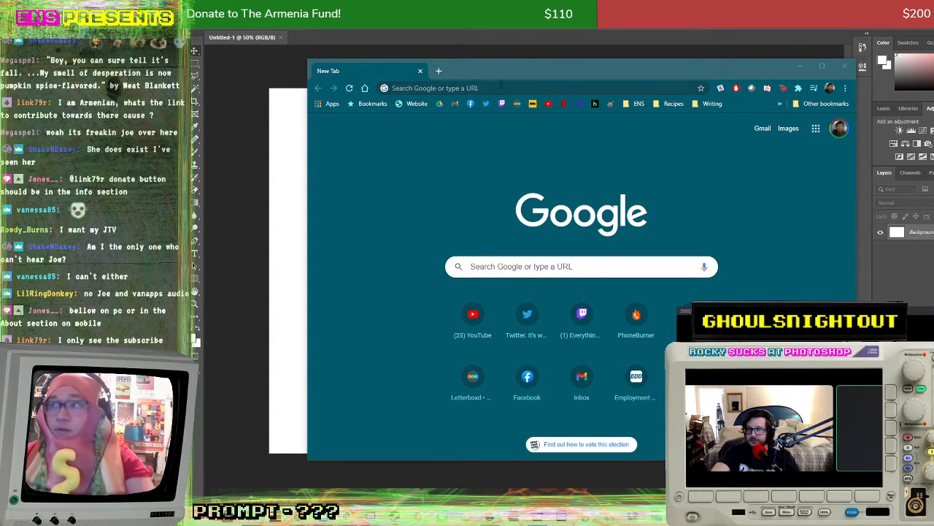
left_click(501, 86)
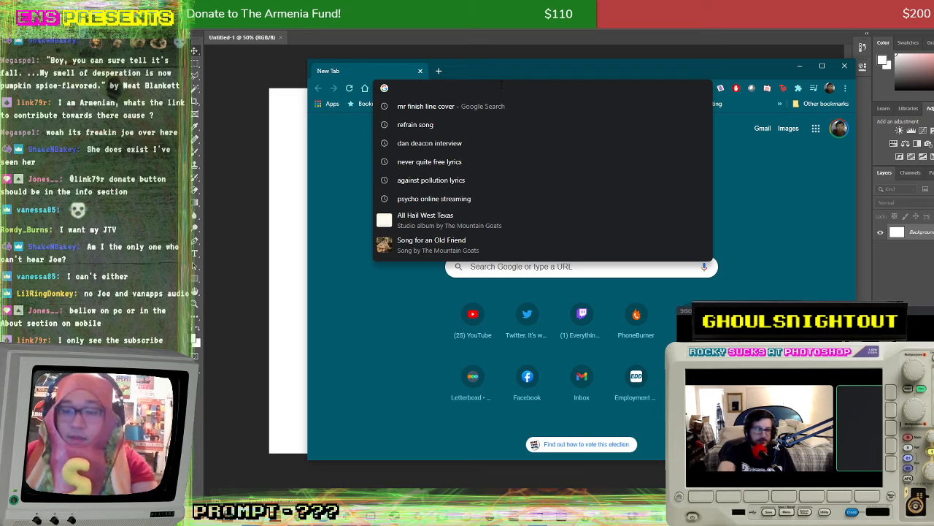
left_click(518, 68)
key("ctrl+w")
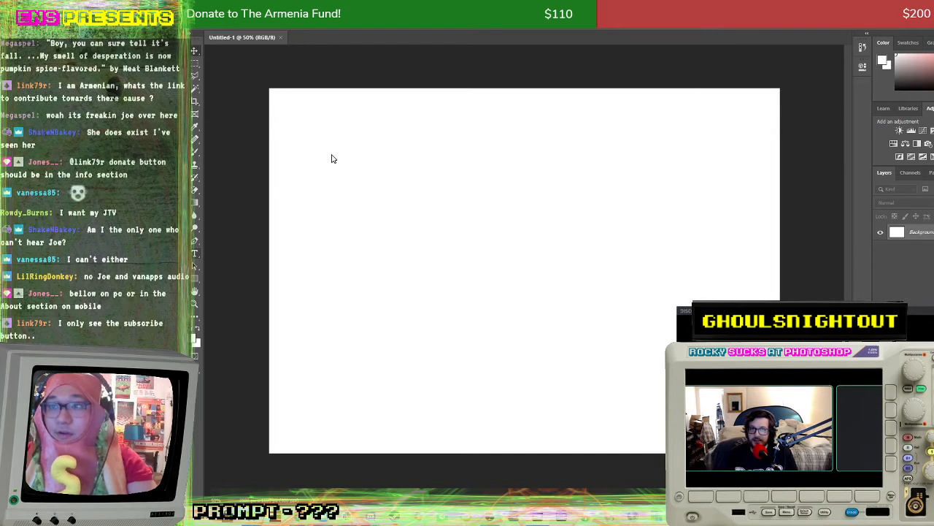
Step: Add a wide text box across the upper part of the canvas containing the title "John's Lawnz"
right_click(195, 253)
left_click_drag(329, 121, 708, 184)
key("BackSpace")
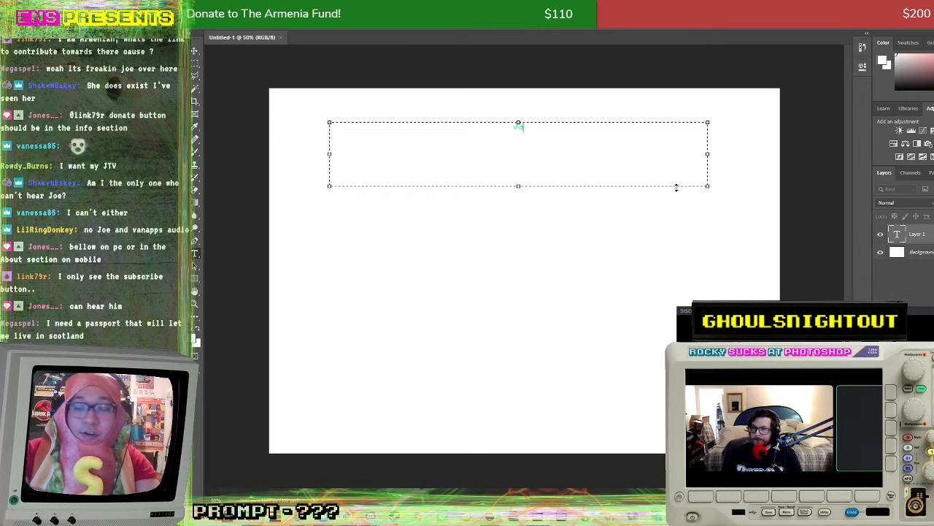
type("John's Cav")
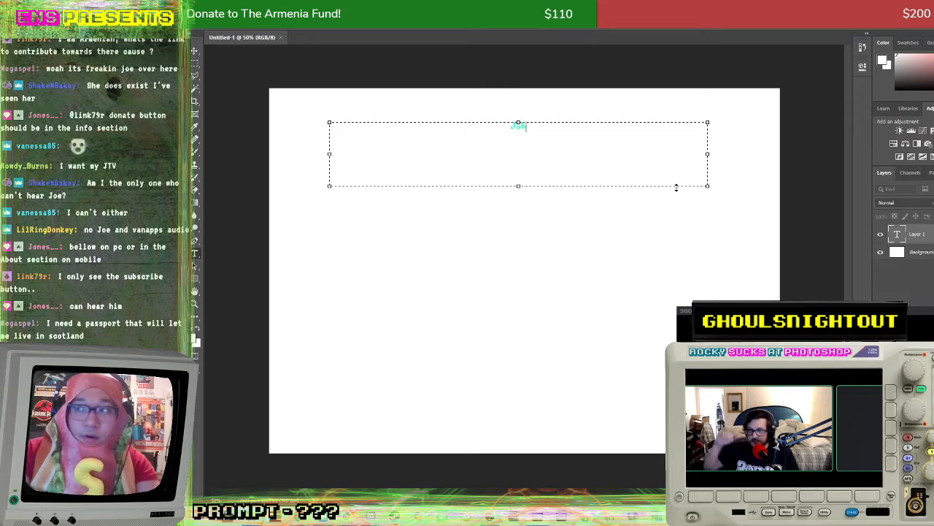
type("e")
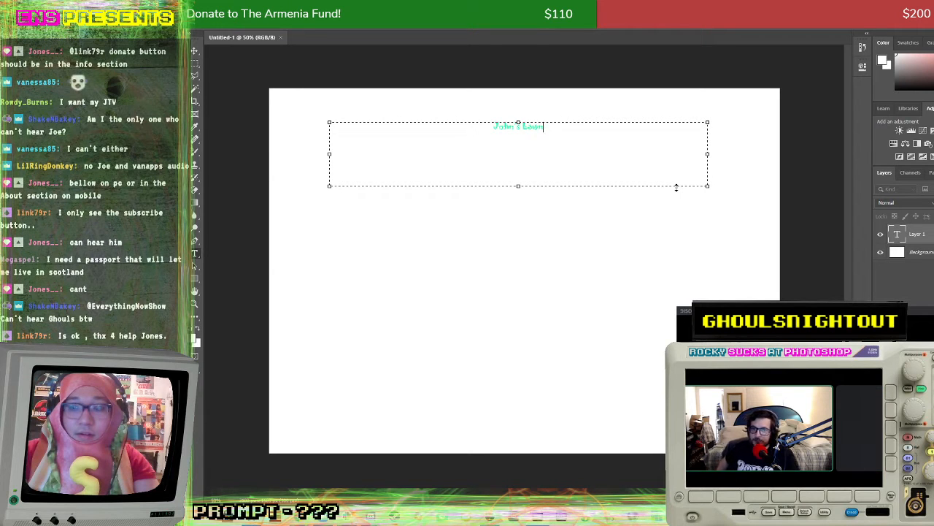
type("rn")
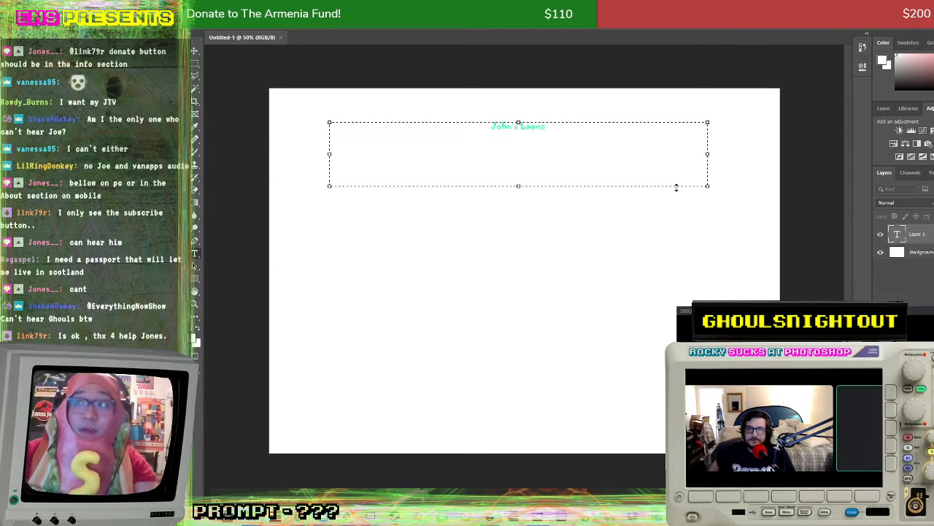
Step: Set the font size of the whole "John's Lawnz" title to 24 pt
left_click_drag(576, 146, 440, 128)
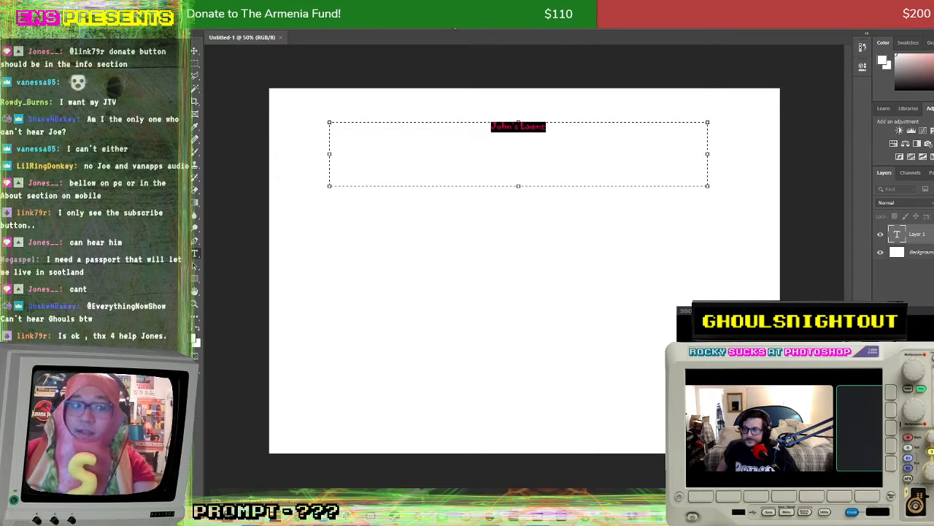
left_click(455, 29)
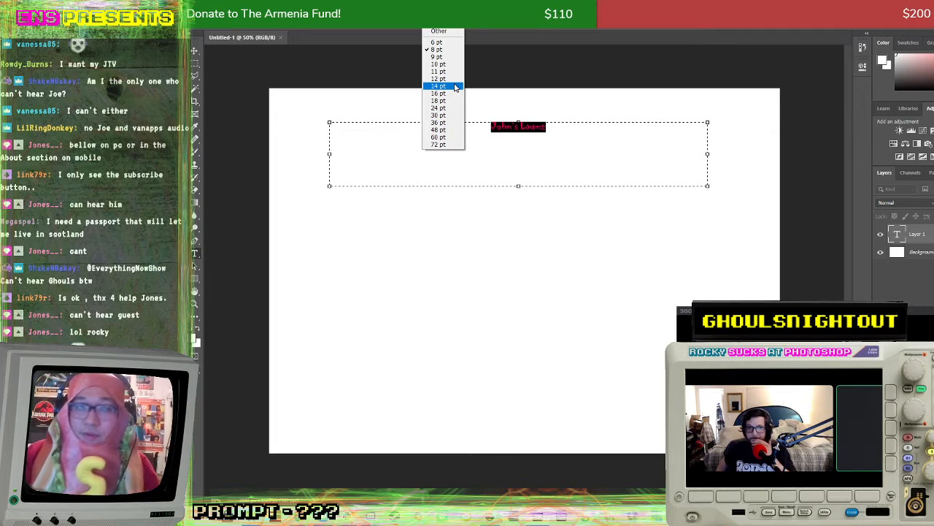
left_click(450, 108)
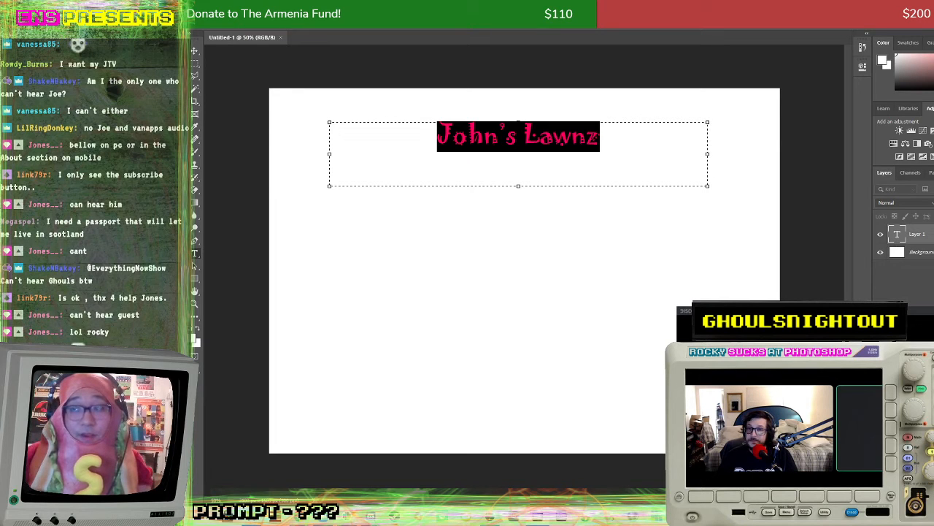
Step: Preview alternative fonts from the font list on the selected title text, keeping Jokerman
left_click(349, 22)
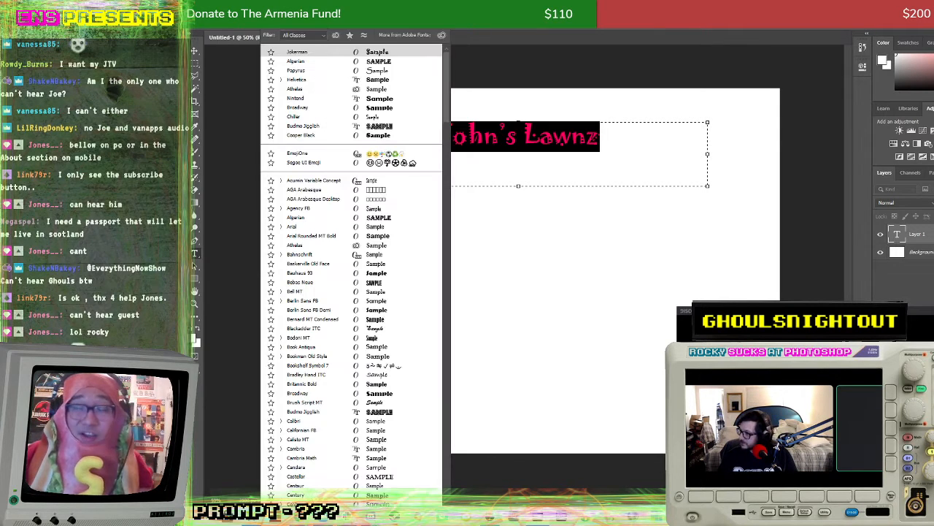
scroll(378, 228, "down", 1)
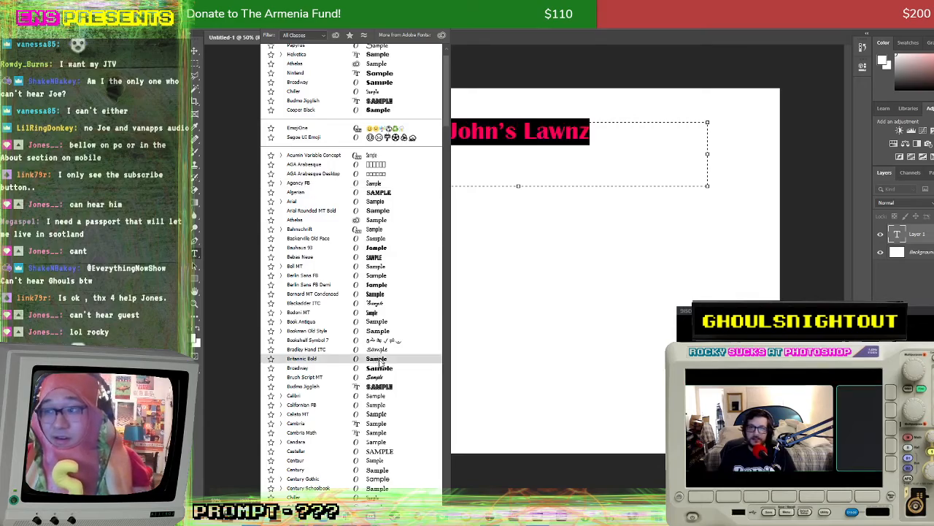
scroll(354, 350, "down", 5)
scroll(353, 341, "down", 10)
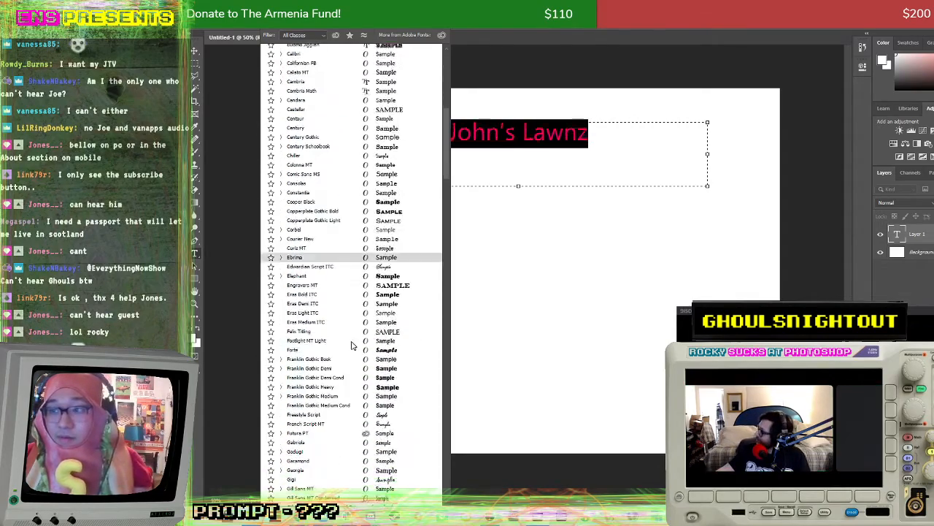
scroll(391, 343, "up", 6)
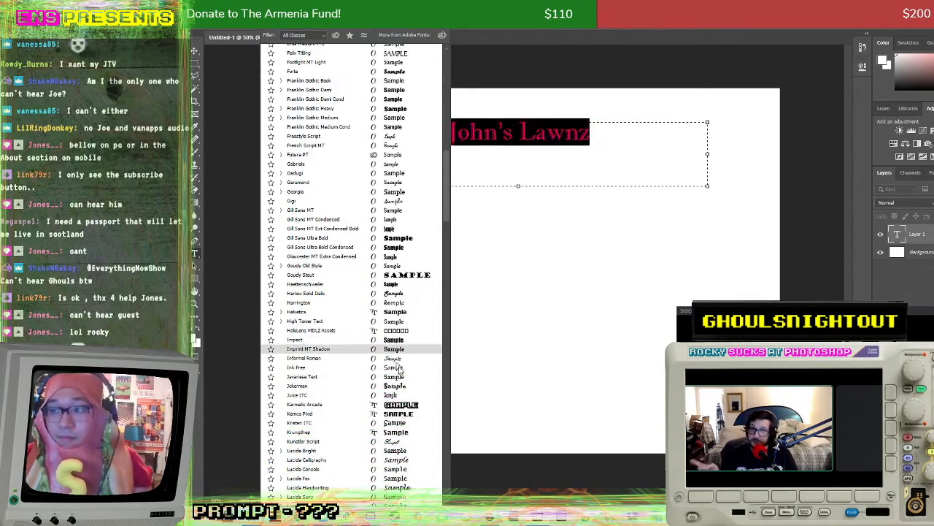
scroll(366, 146, "up", 10)
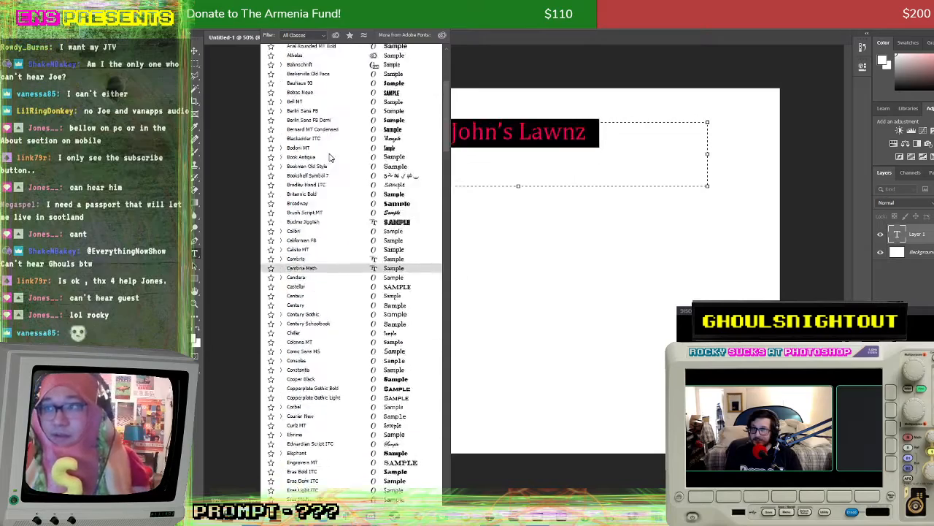
left_click(315, 57)
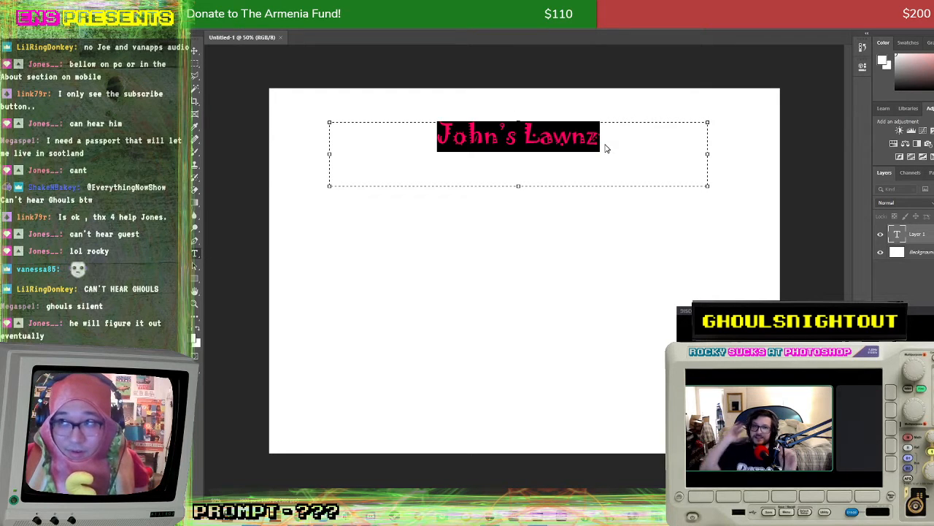
Step: Change the title text colour to bright magenta and commit the text edit
left_click(576, 29)
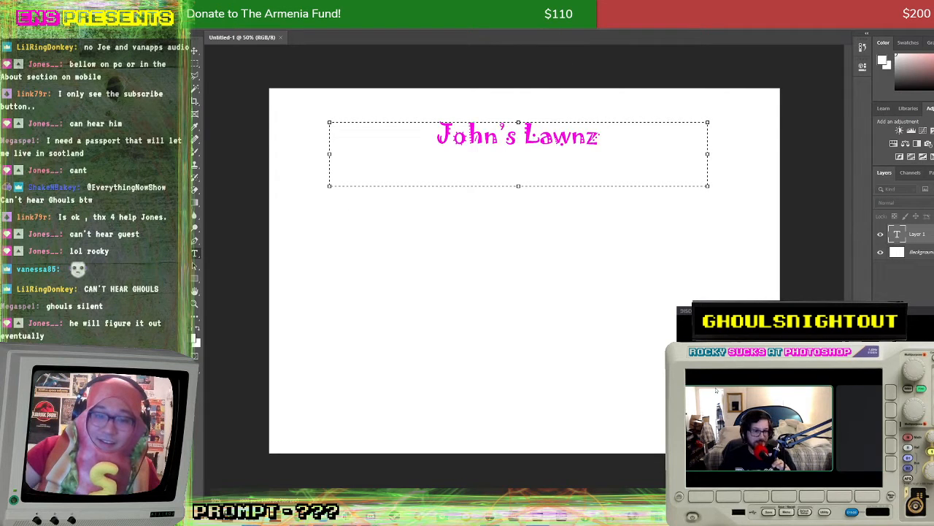
key("Return")
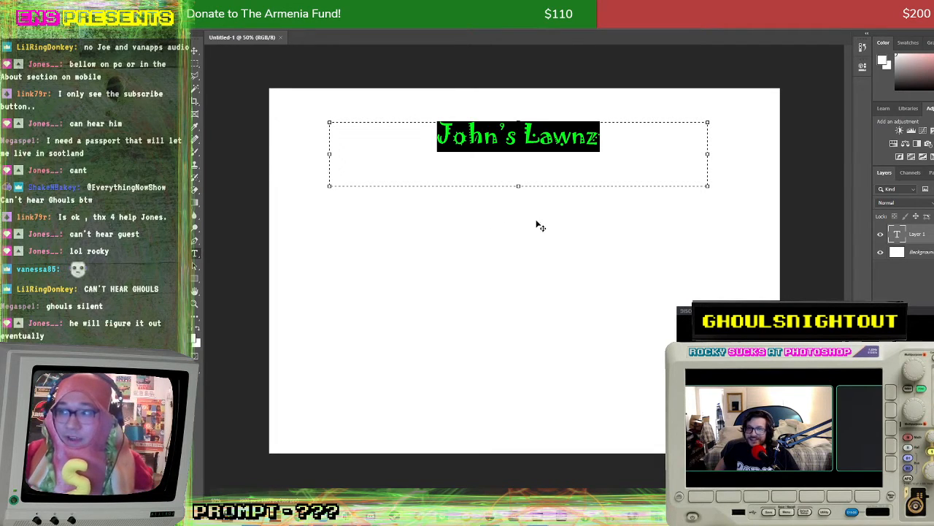
left_click(194, 48)
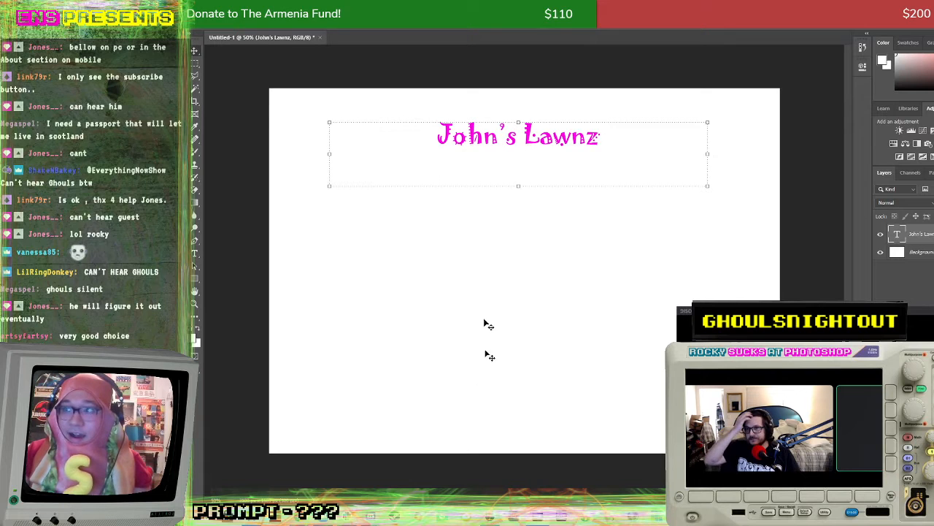
Step: Switch to the Chrome window and search Google Images for "lawn mower"
mouse_move(294, 520)
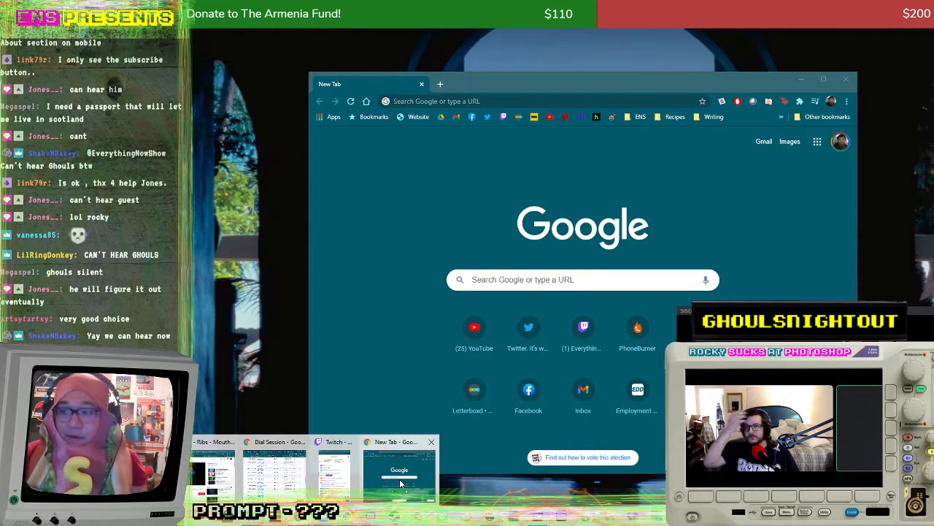
left_click(400, 483)
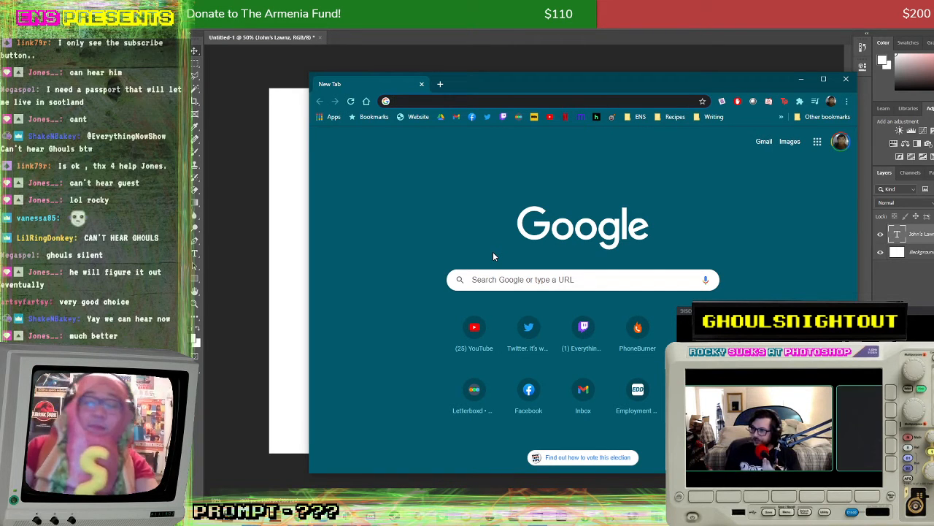
type("lawn mower")
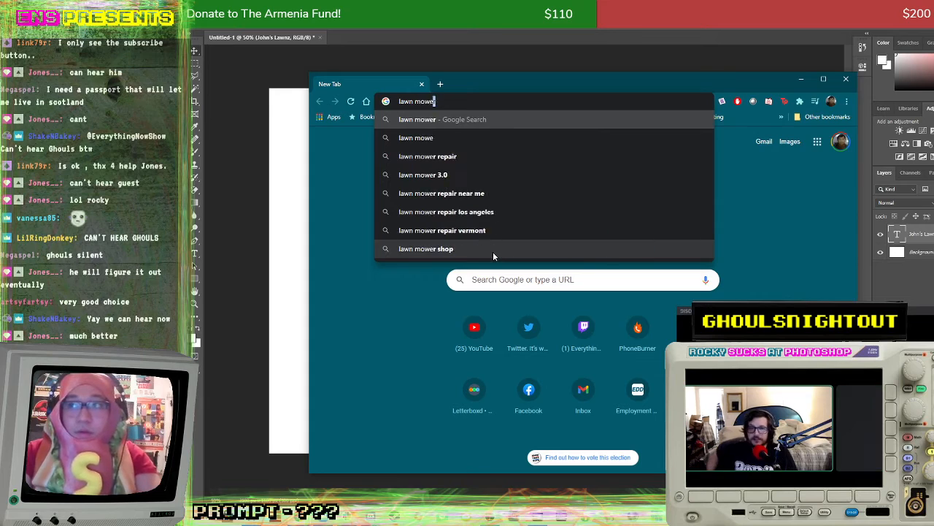
key("Return")
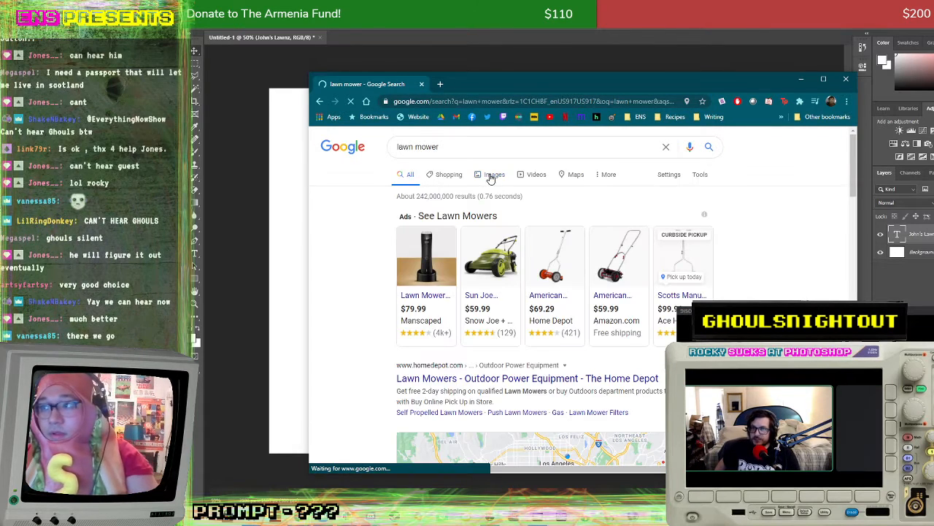
left_click(490, 179)
Step: Examine the lawn mower image results for a picture suited to the design
scroll(549, 272, "down", 3)
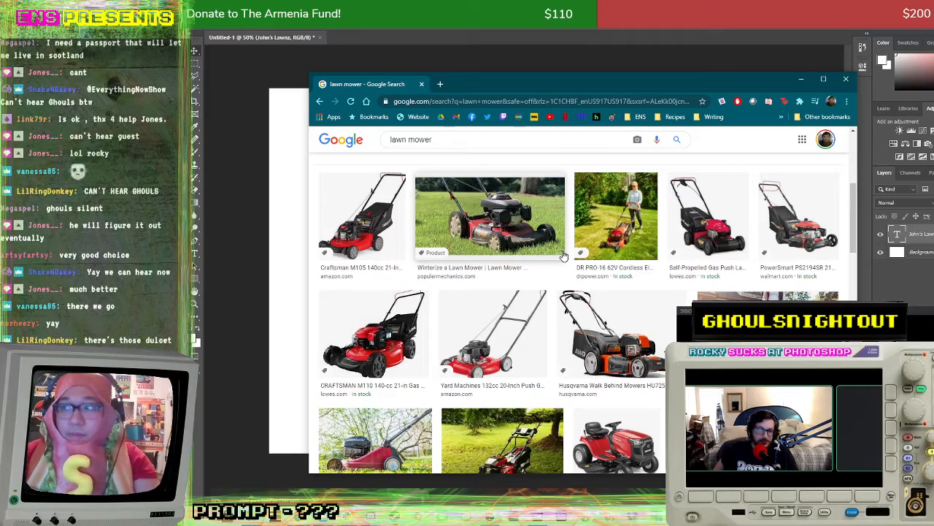
scroll(564, 255, "down", 2)
scroll(581, 255, "down", 3)
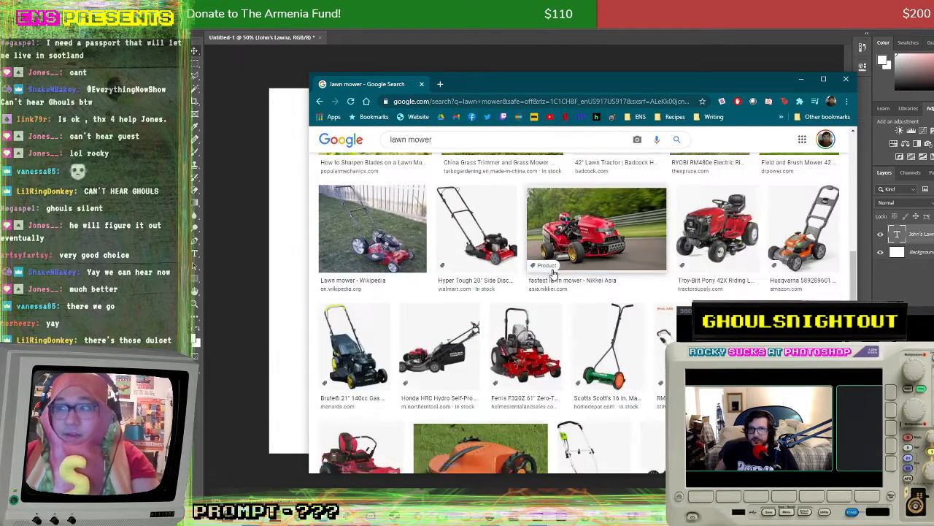
scroll(587, 292, "up", 3)
scroll(595, 314, "up", 3)
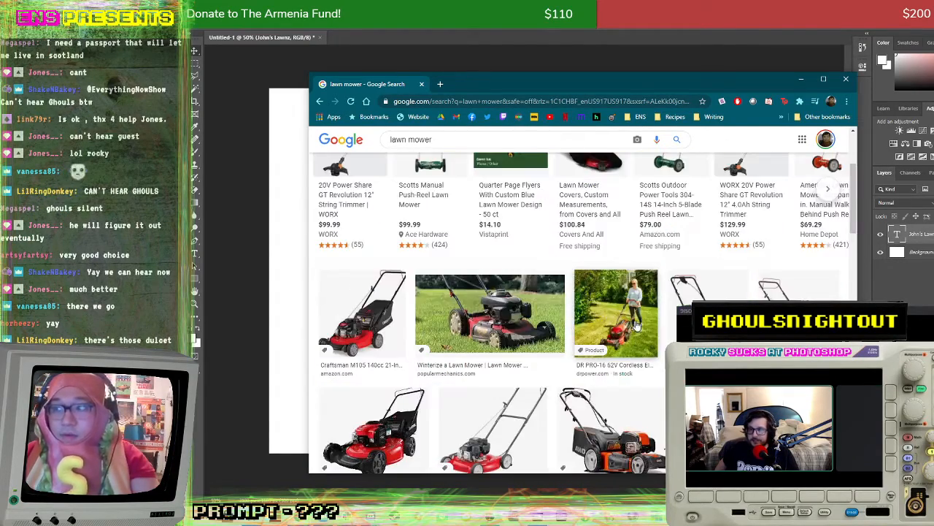
scroll(584, 314, "down", 5)
scroll(577, 316, "down", 4)
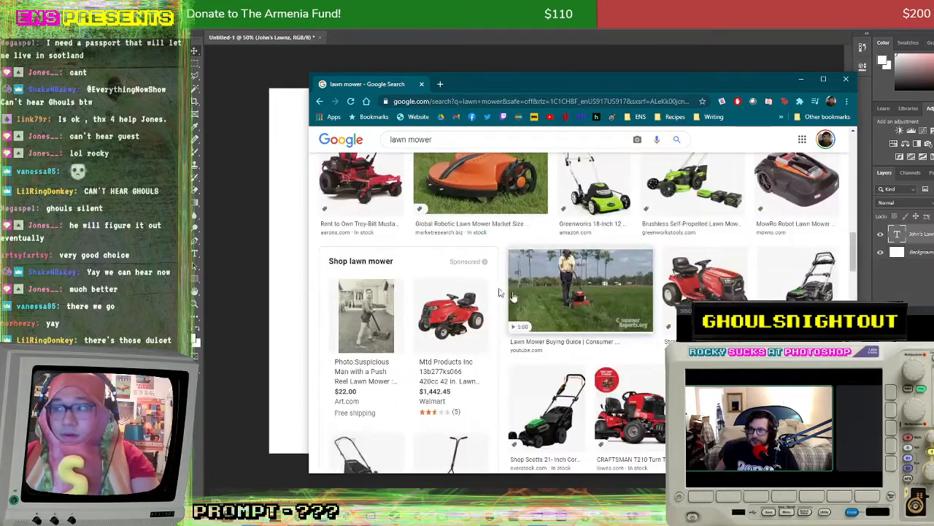
scroll(540, 296, "up", 3)
scroll(535, 292, "up", 5)
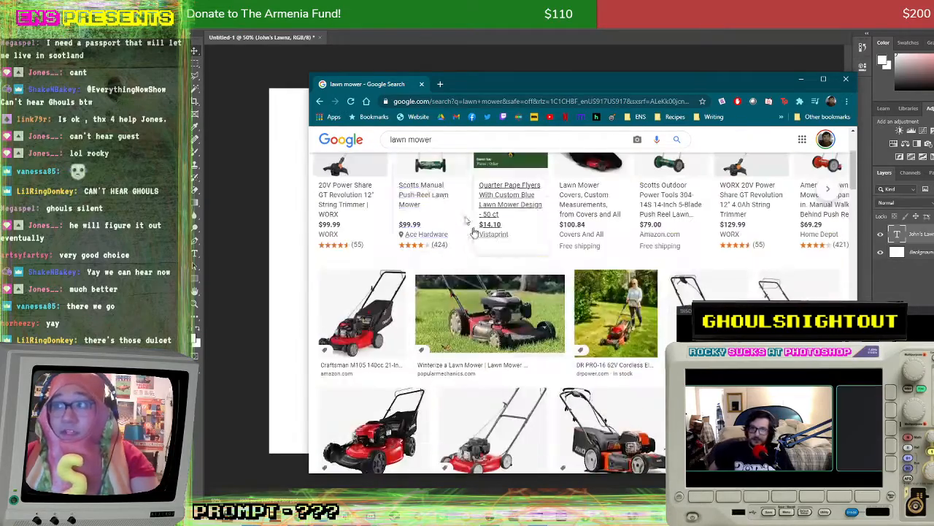
Step: Replace the Google Images query with "large images of head mid haircut" and run the search
triple_click(461, 146)
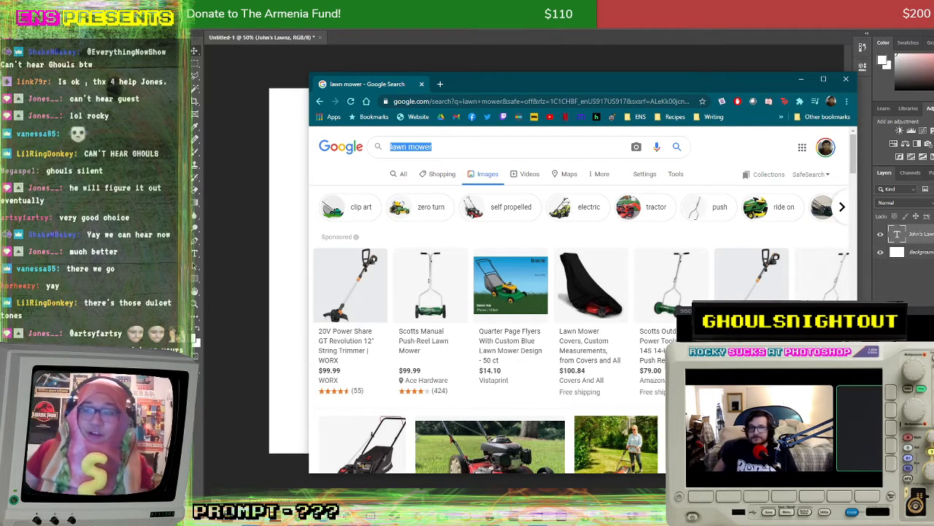
left_click(255, 382)
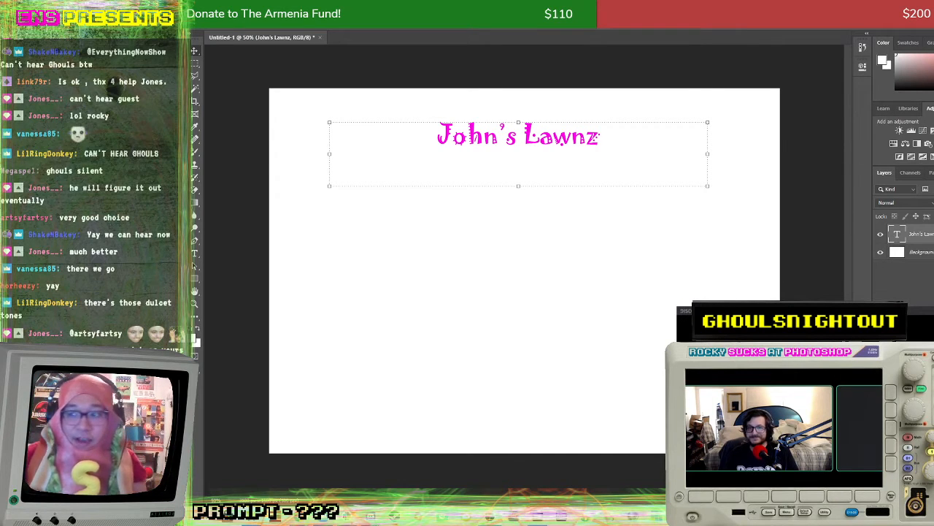
mouse_move(343, 520)
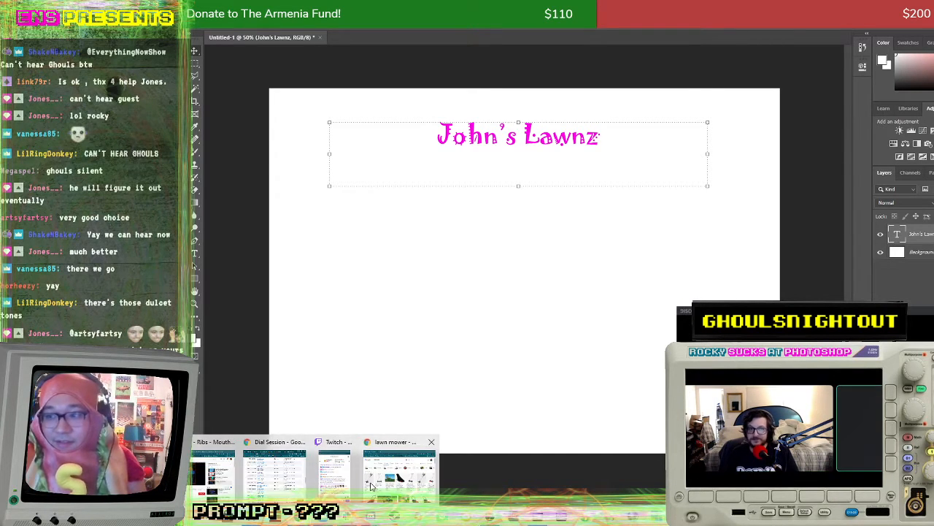
left_click(405, 467)
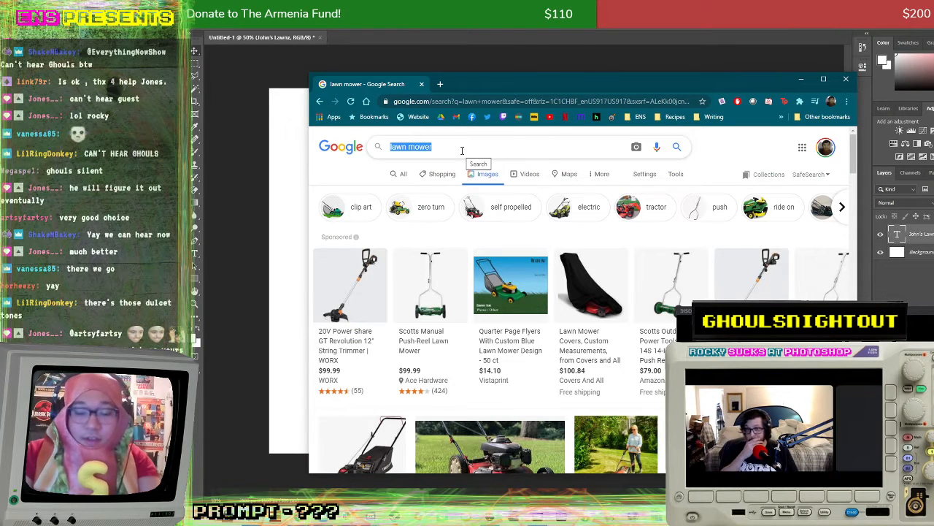
type("large ")
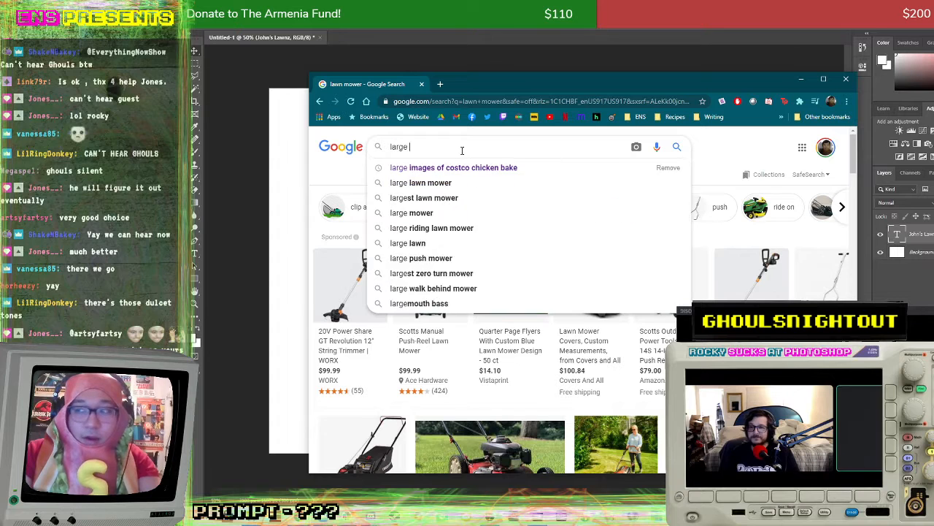
type("images of head mid")
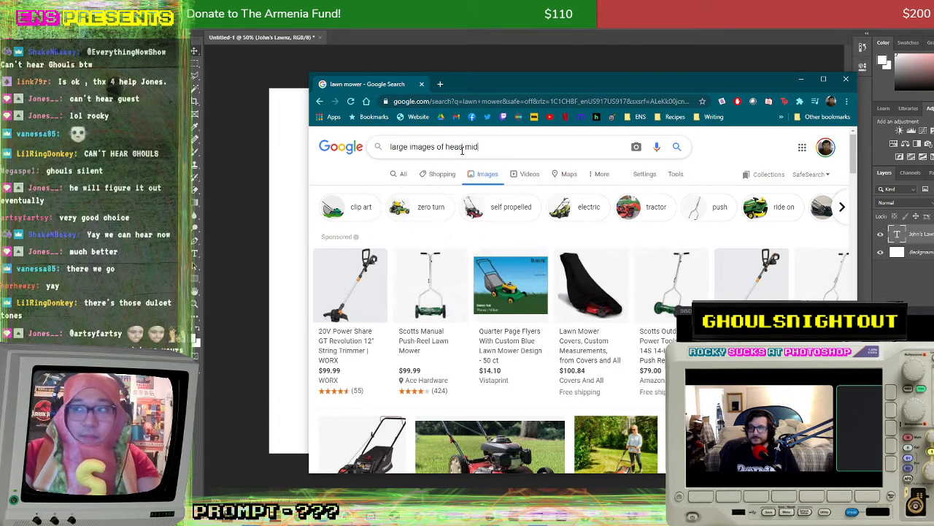
type(" haircut")
key("Return")
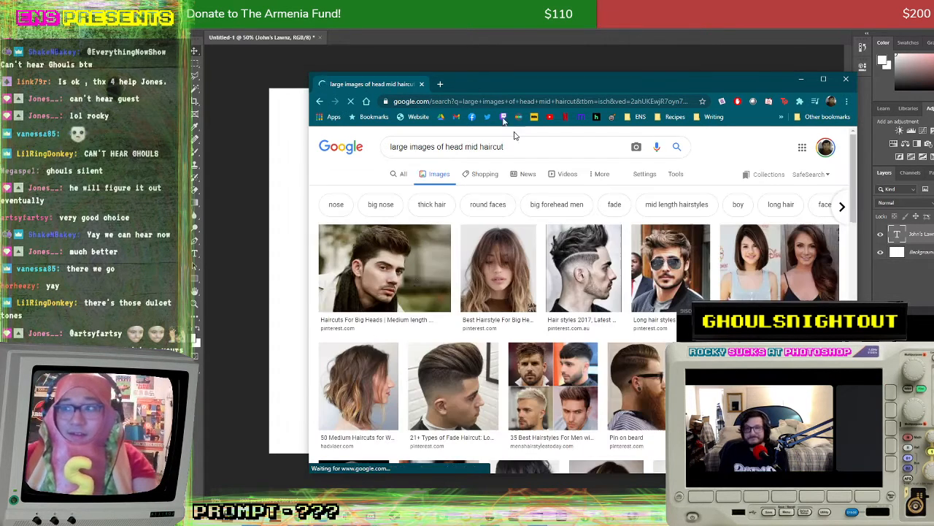
Step: Open the preview of the "21+ Types of Fade Haircut" side-profile image and start saving it to disk
scroll(444, 307, "down", 3)
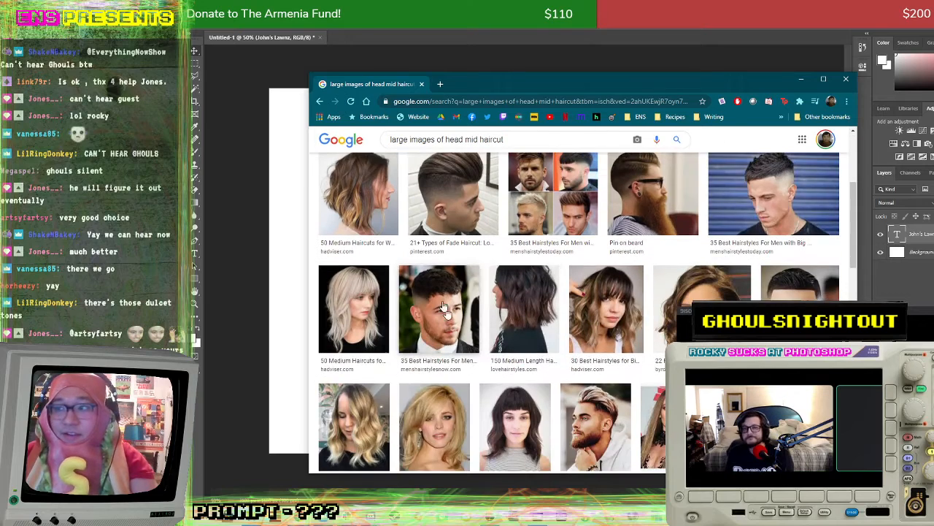
scroll(460, 296, "up", 1)
left_click(484, 286)
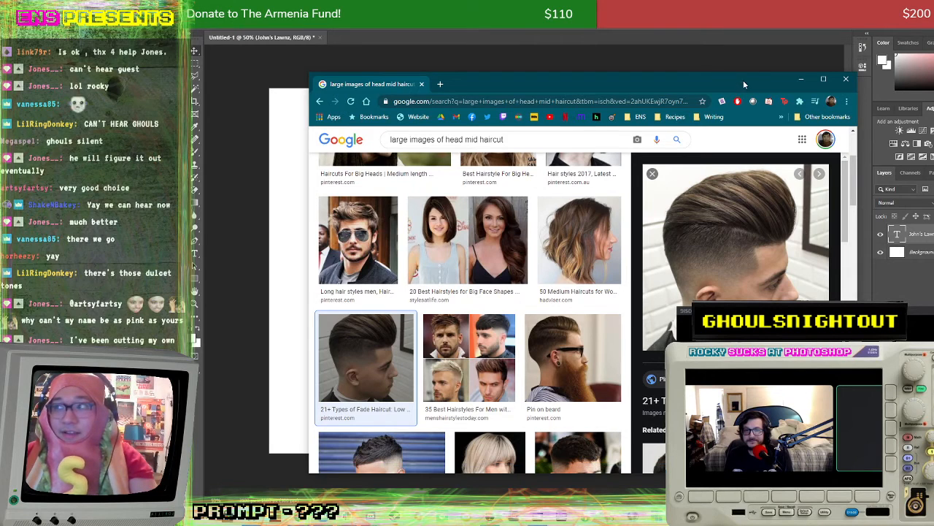
left_click_drag(743, 80, 440, 73)
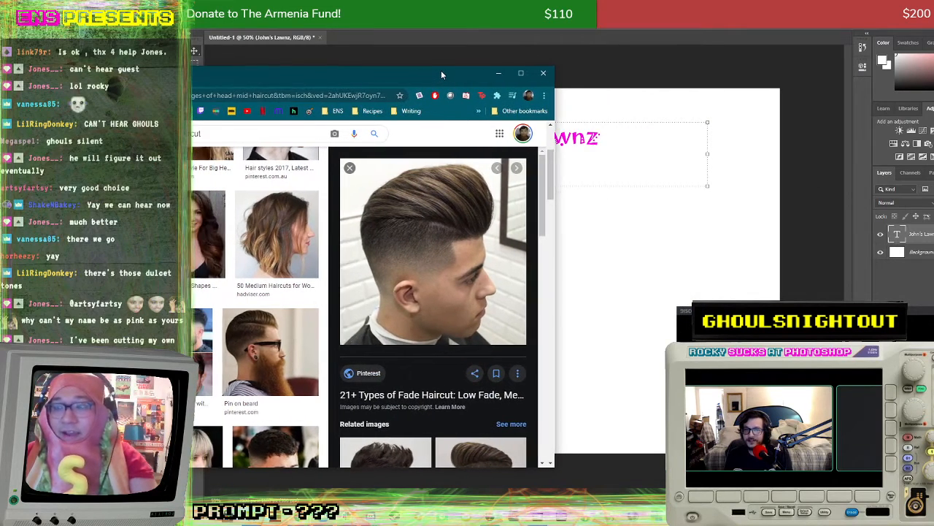
right_click(461, 260)
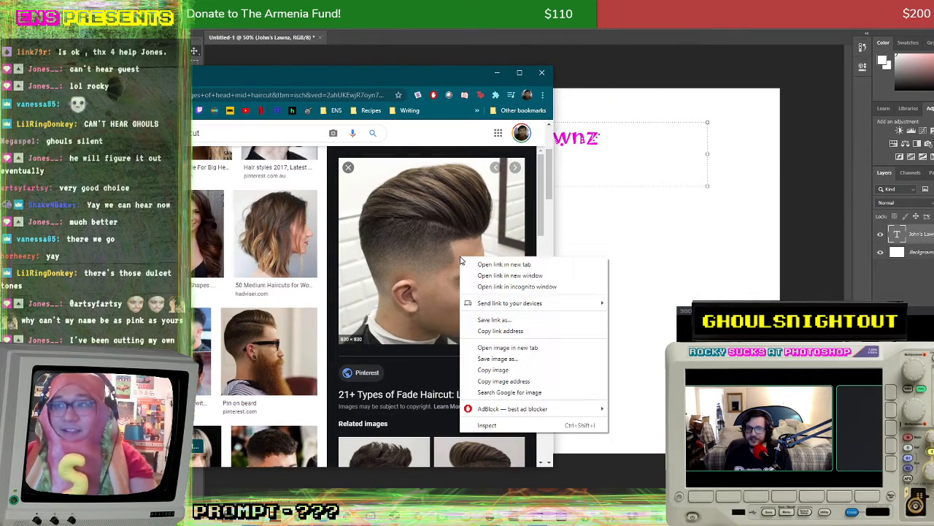
left_click(507, 359)
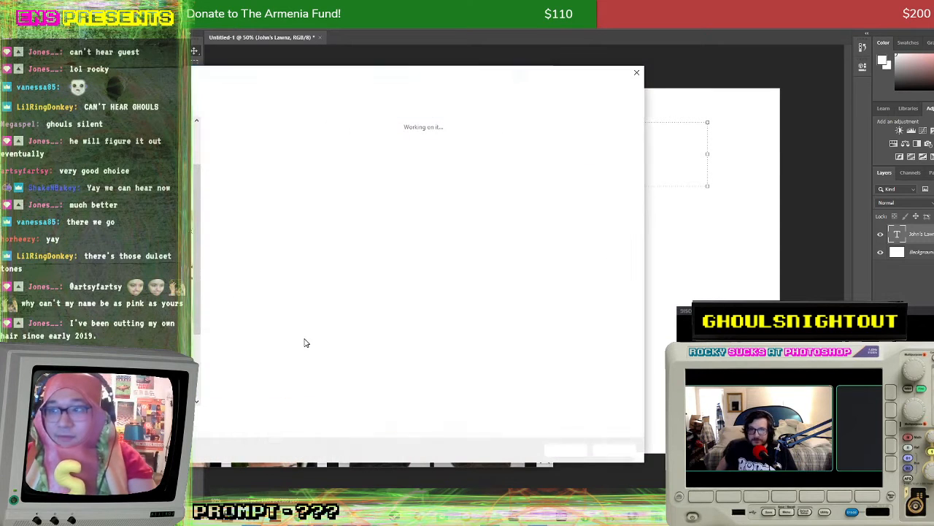
Step: Set the save location to the Ep. 4 GNO and NephewQuin folder inside Everything, Now! > Rocky Sucks at Photoshop
left_click(307, 90)
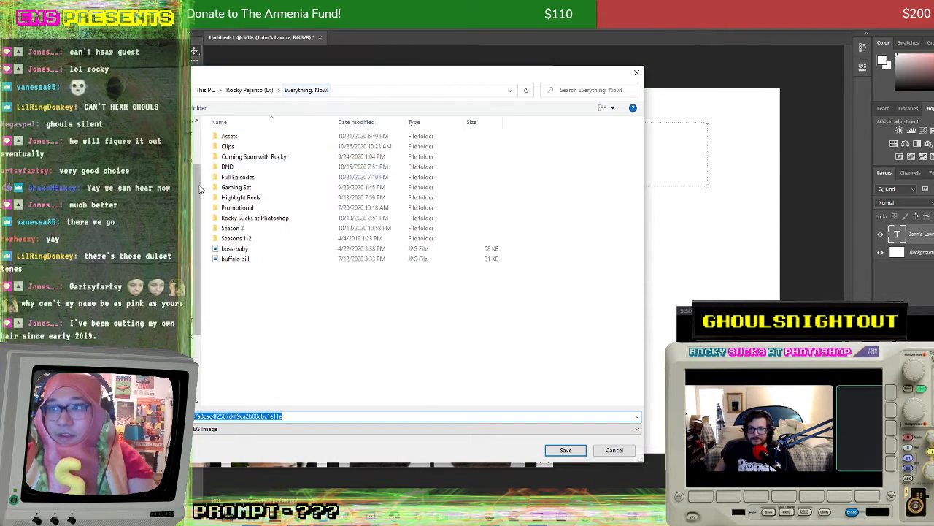
double_click(263, 222)
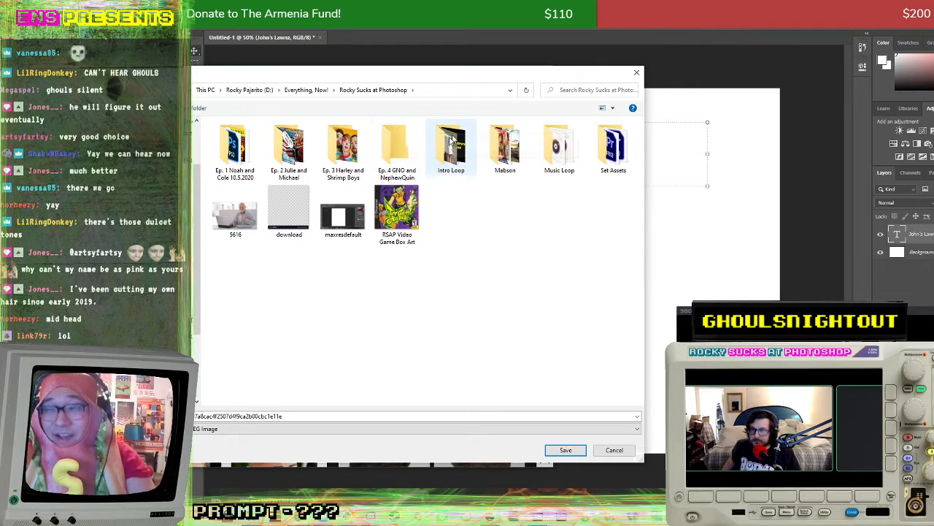
double_click(389, 154)
Step: Create a folder named GhoulsNightOut and save the fade haircut image in it as a JPEG
right_click(296, 263)
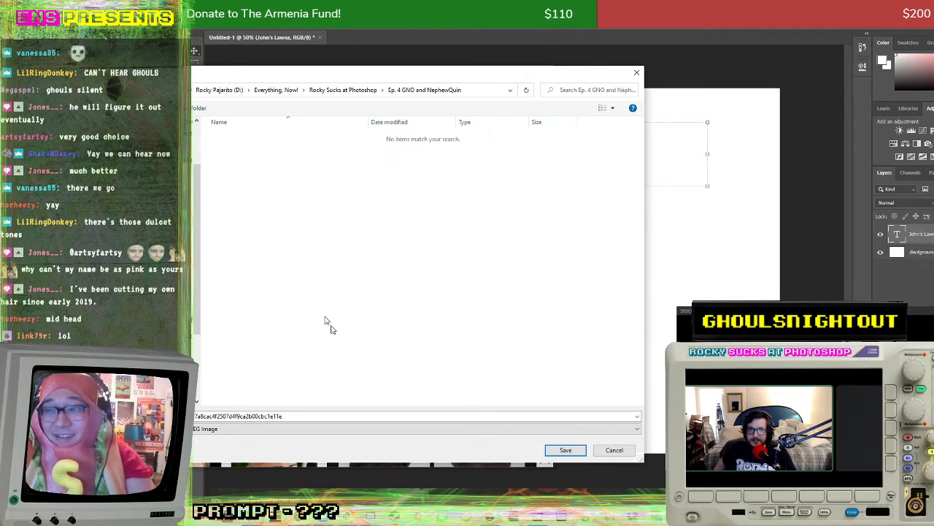
mouse_move(369, 368)
left_click(436, 365)
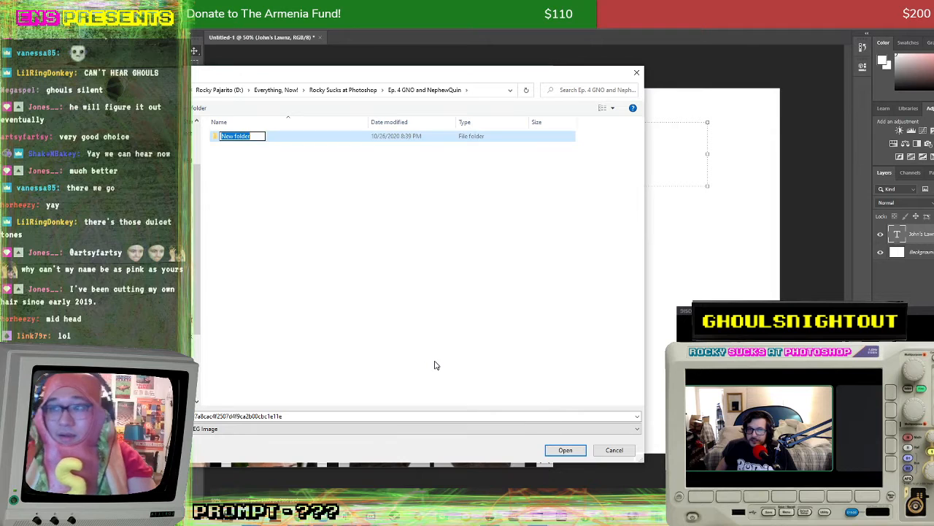
type("GhoulsNightOut")
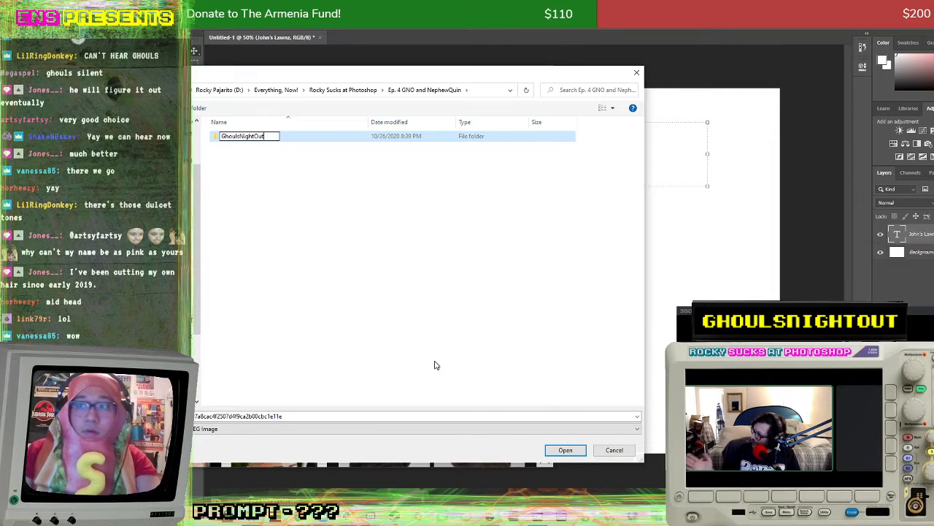
left_click(363, 167)
double_click(243, 136)
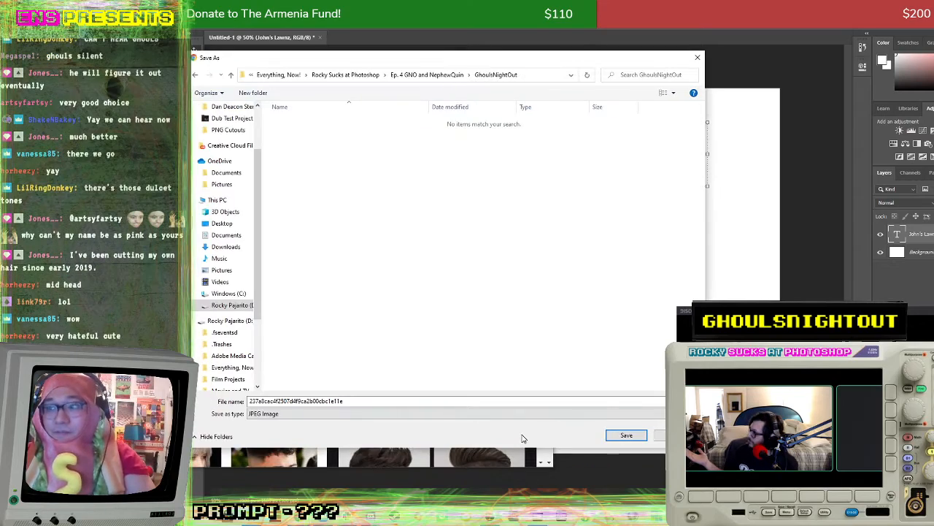
left_click(632, 438)
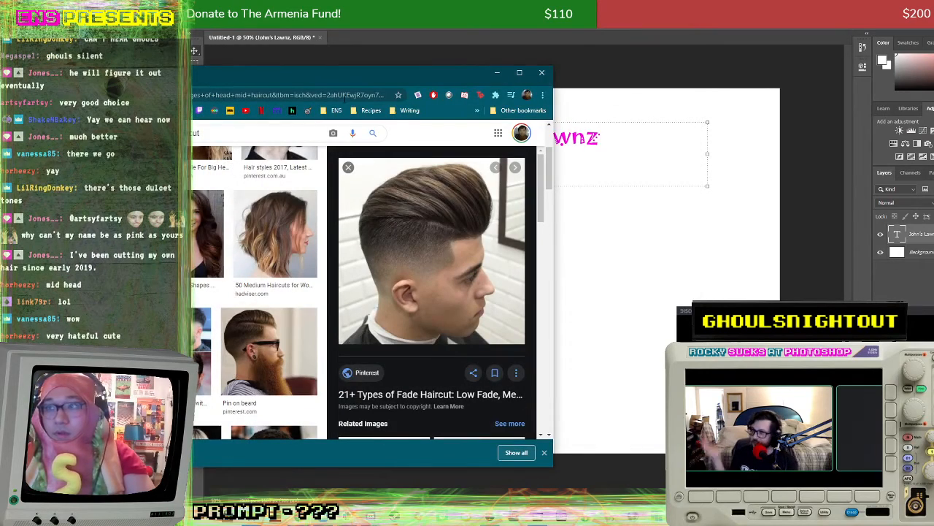
left_click_drag(338, 76, 771, 65)
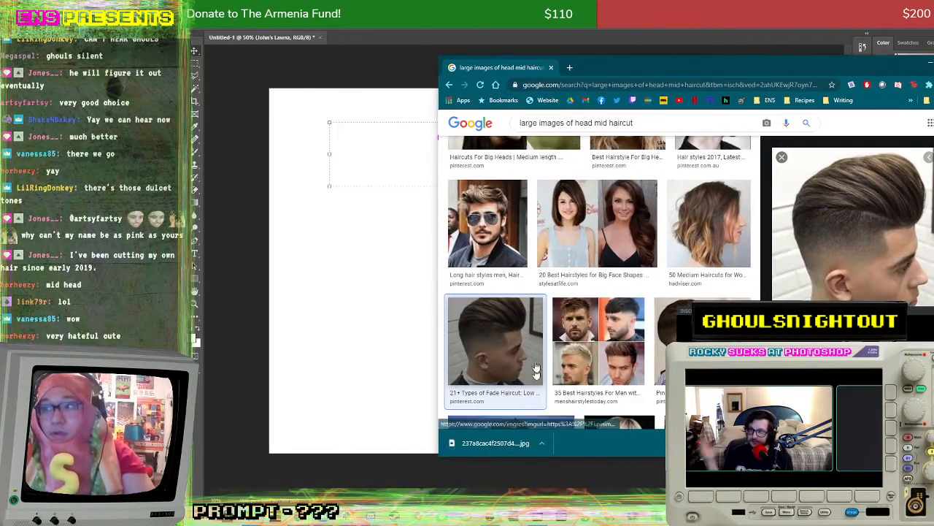
left_click_drag(509, 340, 391, 359)
left_click(392, 363)
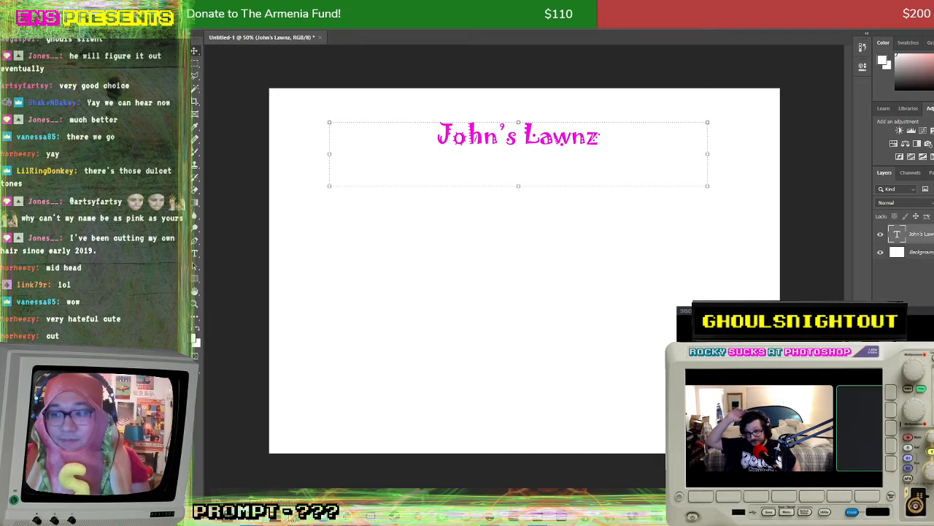
Step: Switch back to the Chrome window and search Google Images for "old man getting hair cut"
mouse_move(295, 517)
left_click(400, 474)
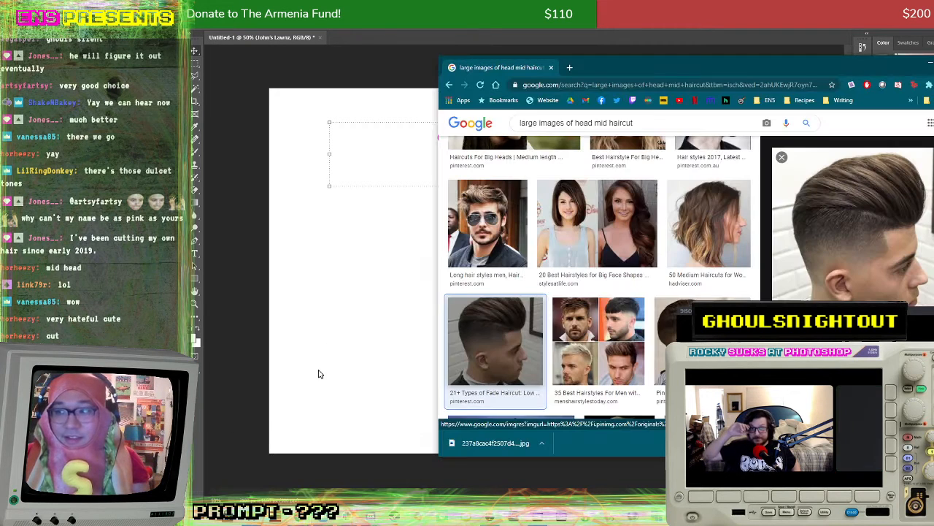
left_click(644, 123)
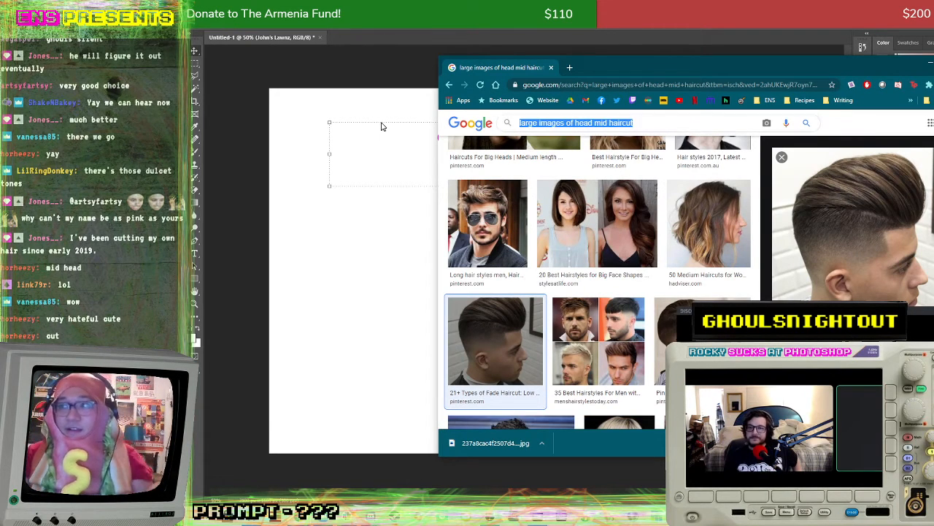
type("old man ge")
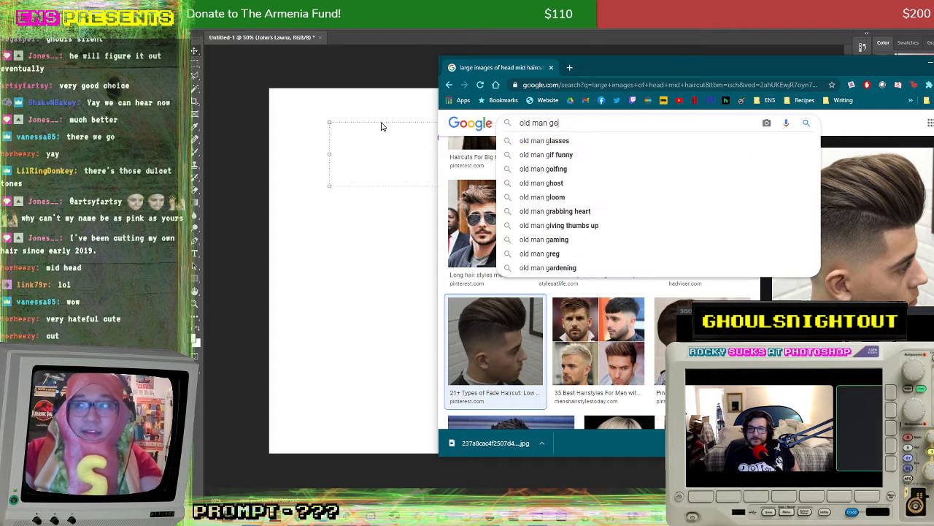
type("tting hair cut")
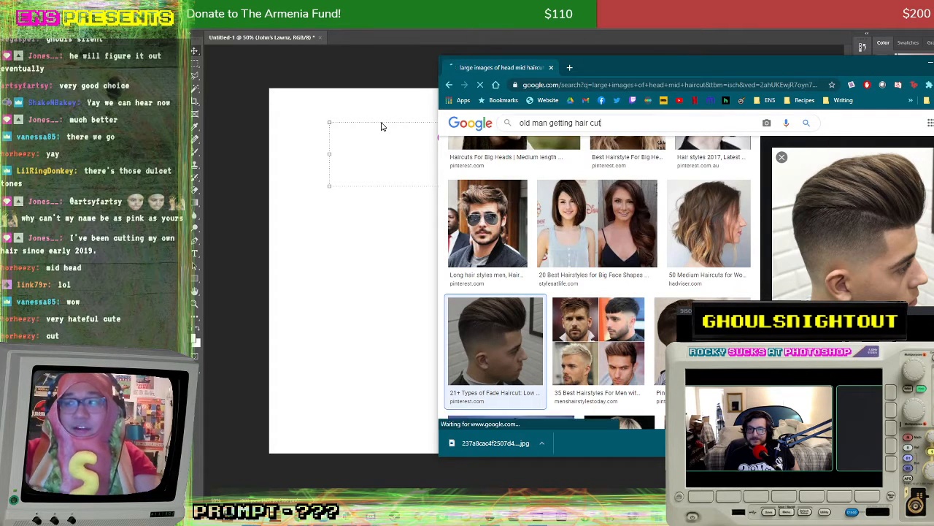
key("Return")
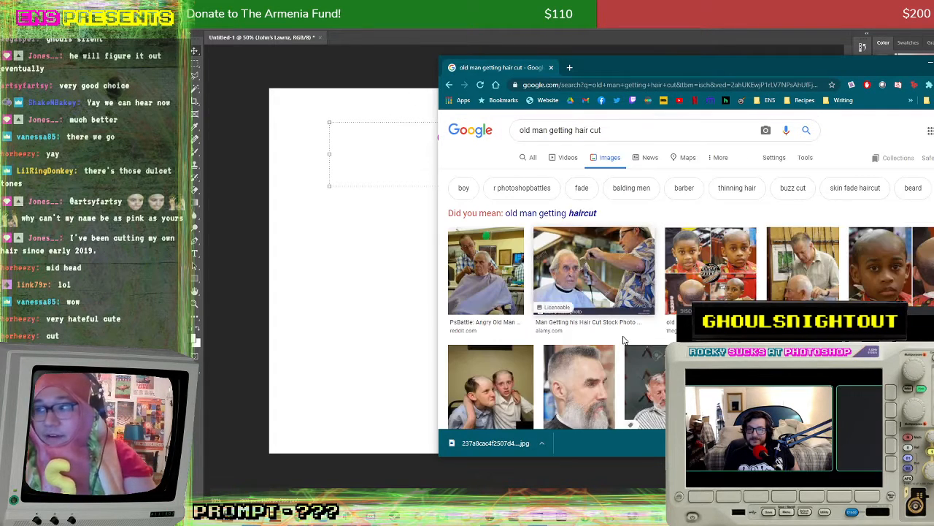
Step: Look through the old man haircut results and open the preview of the grey-bearded man from "25 Best Hairstyles For Older"
scroll(699, 229, "down", 2)
scroll(853, 224, "up", 1)
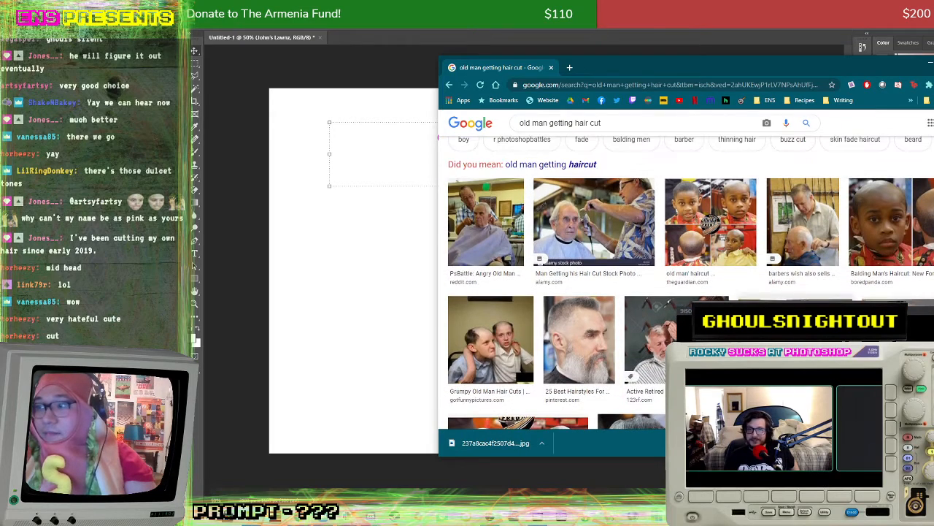
left_click_drag(830, 61, 630, 53)
scroll(478, 272, "down", 2)
left_click(404, 315)
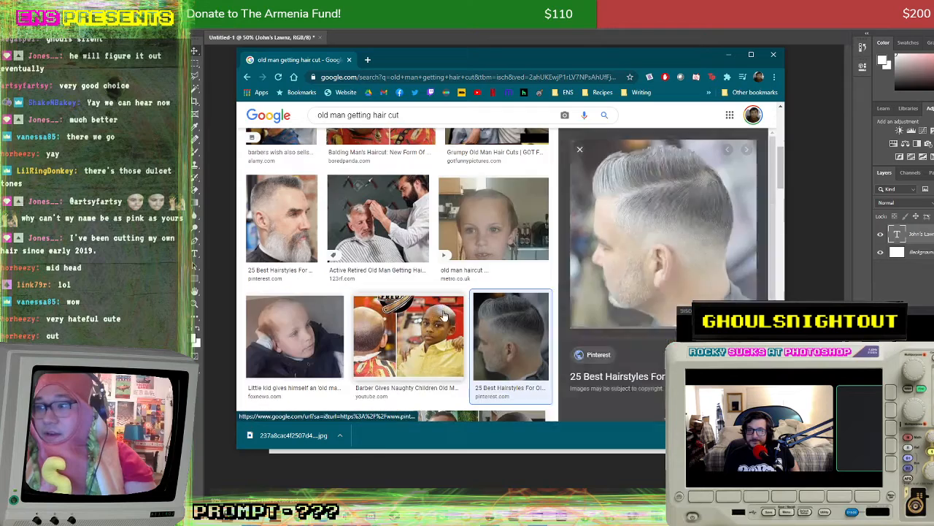
scroll(388, 223, "up", 1)
left_click(282, 262)
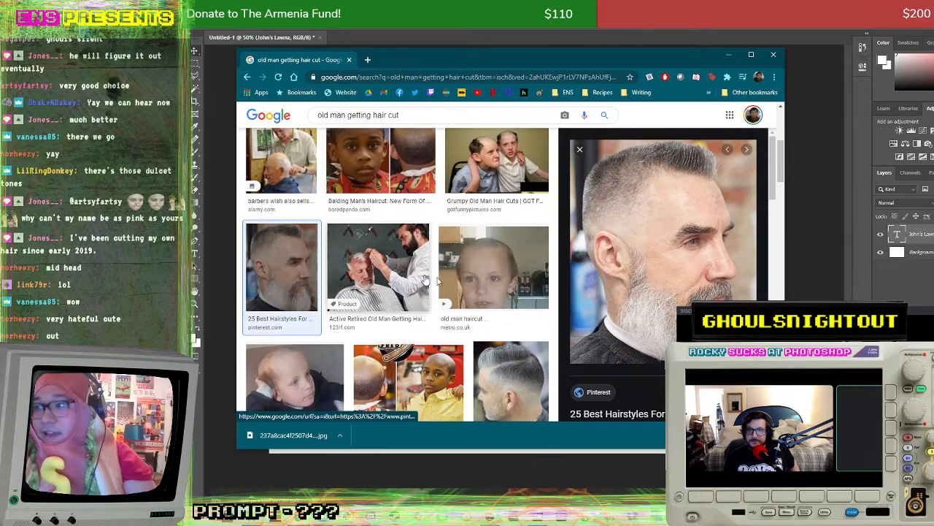
Step: Check further haircut results for alternatives, and save the previewed grey-bearded man image in the GhoulsNightOut folder
left_click_drag(562, 52, 535, 48)
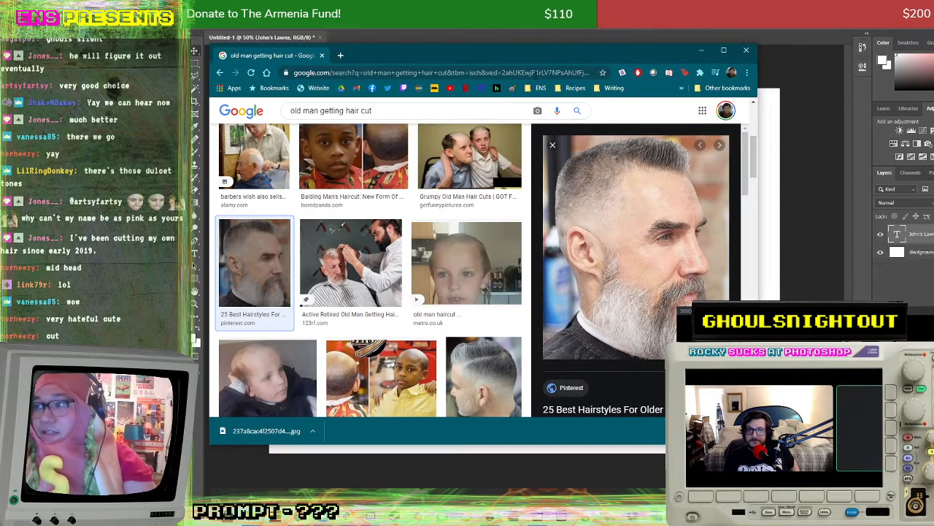
right_click(613, 253)
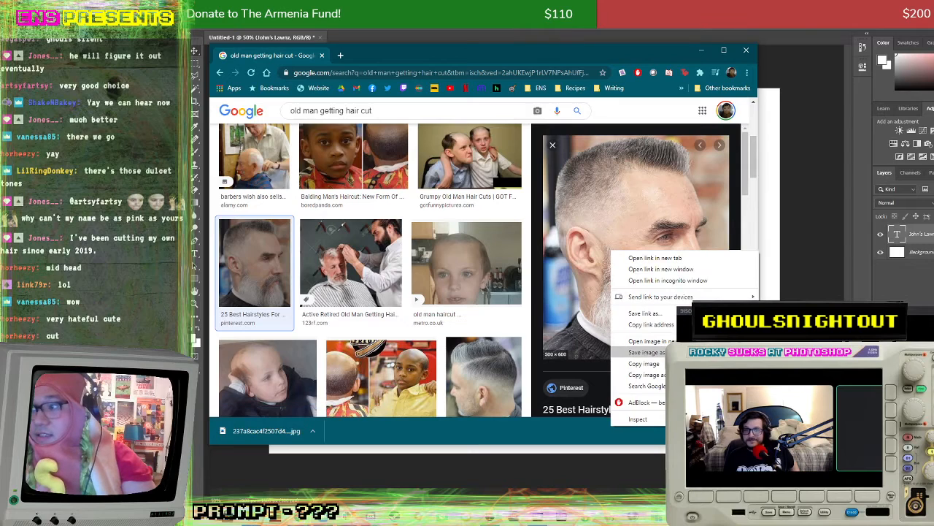
scroll(511, 306, "down", 3)
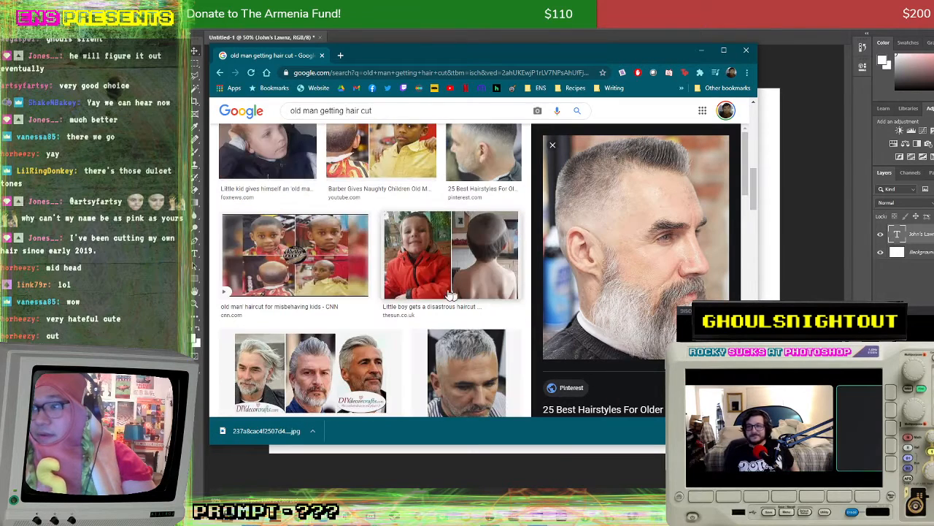
scroll(438, 292, "down", 4)
scroll(409, 283, "down", 8)
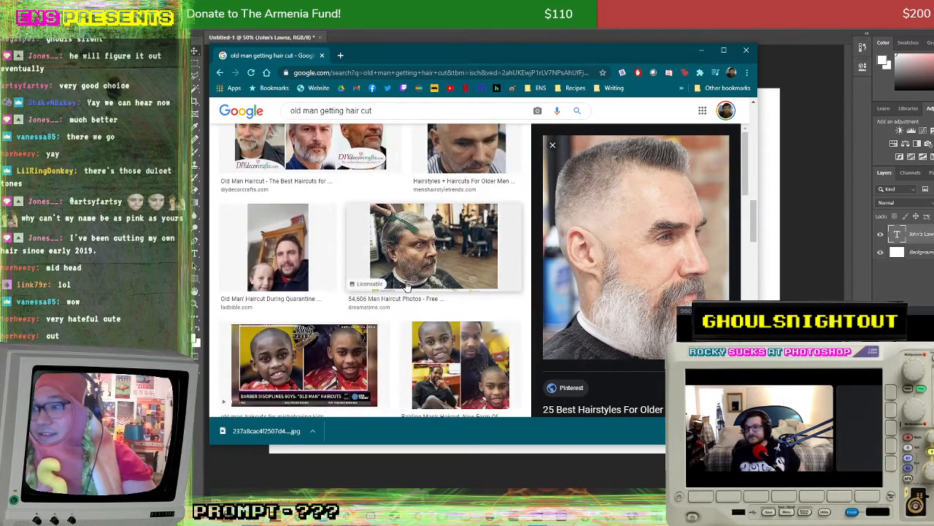
scroll(447, 281, "up", 10)
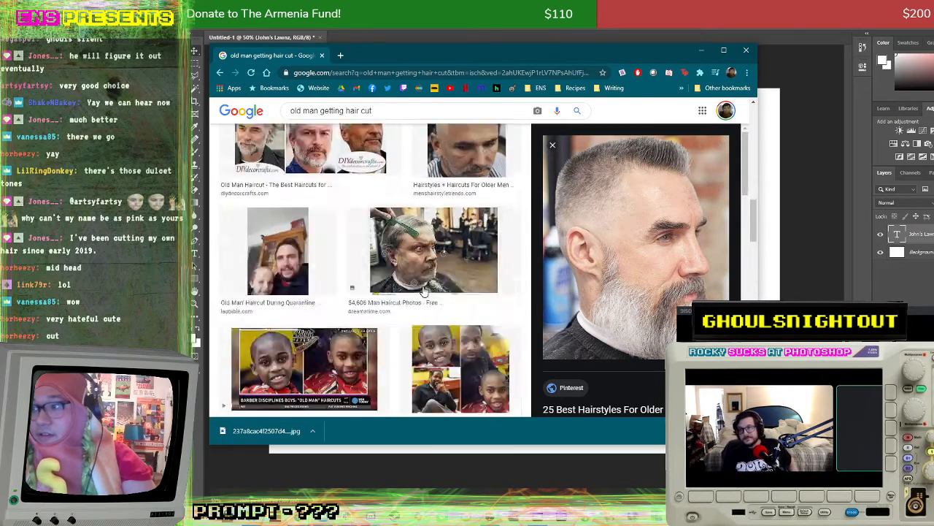
right_click(626, 262)
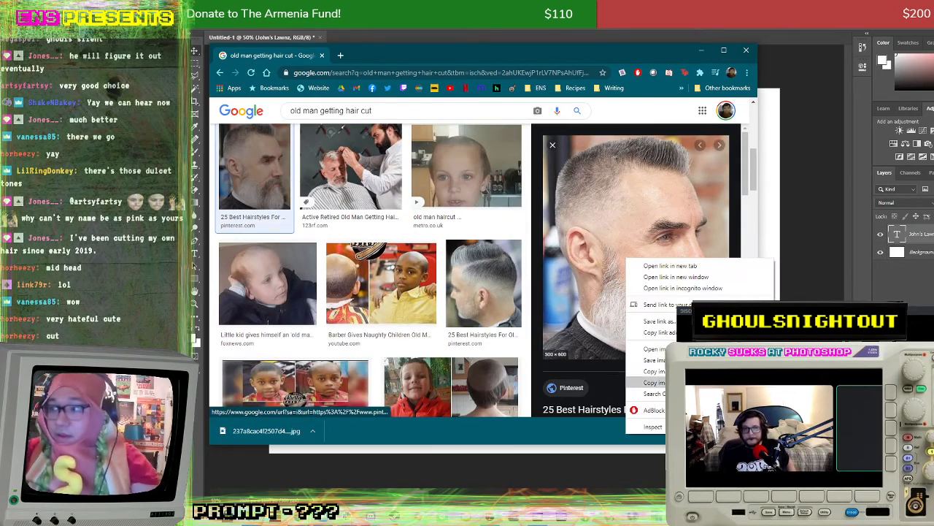
left_click(660, 365)
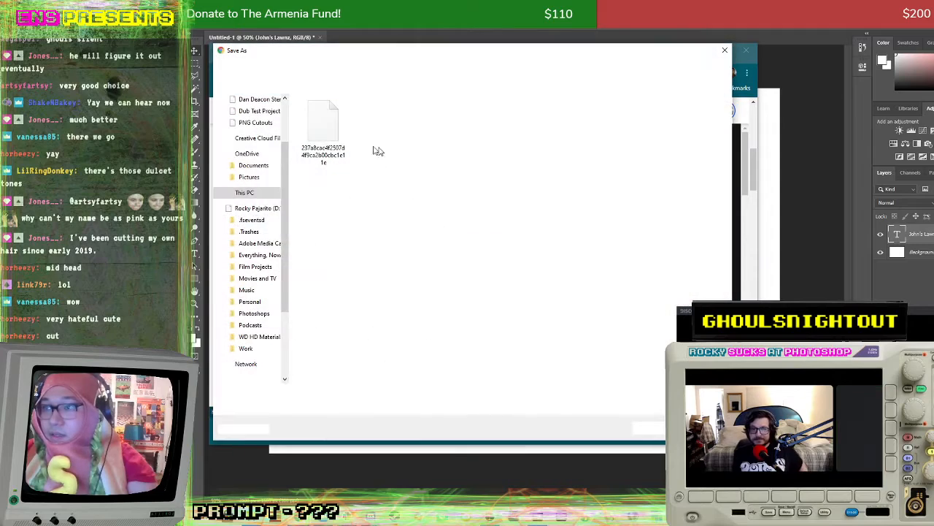
left_click(657, 427)
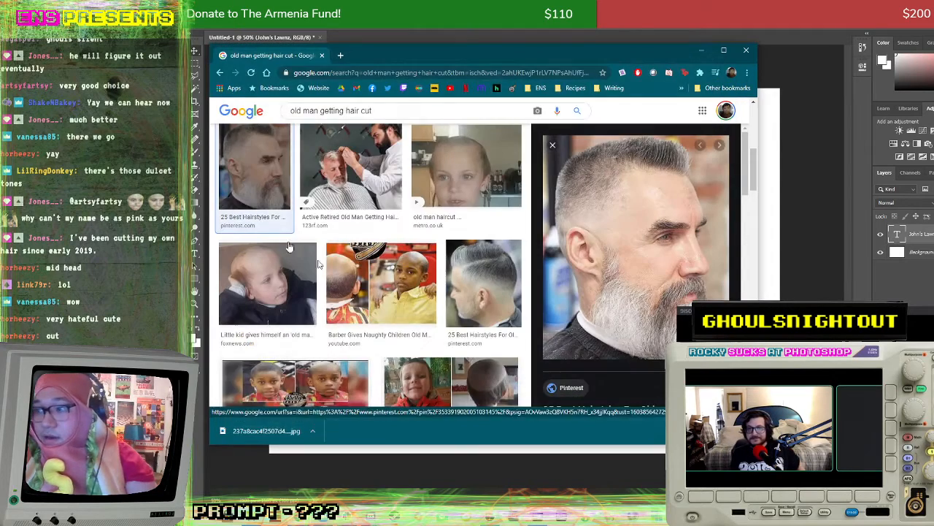
Step: Replace the Google Images query with "teenage girl getting hair cut" and run the search
scroll(369, 263, "down", 1)
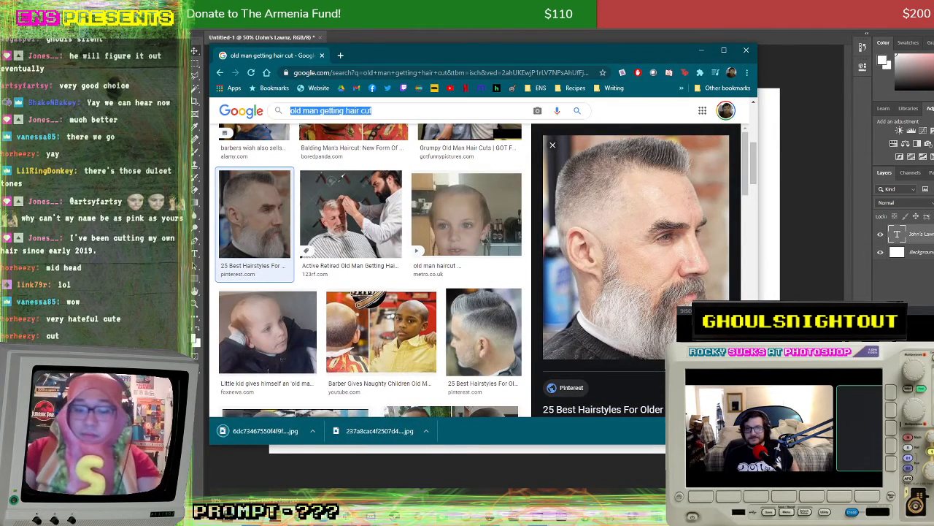
type("teenage girl getting")
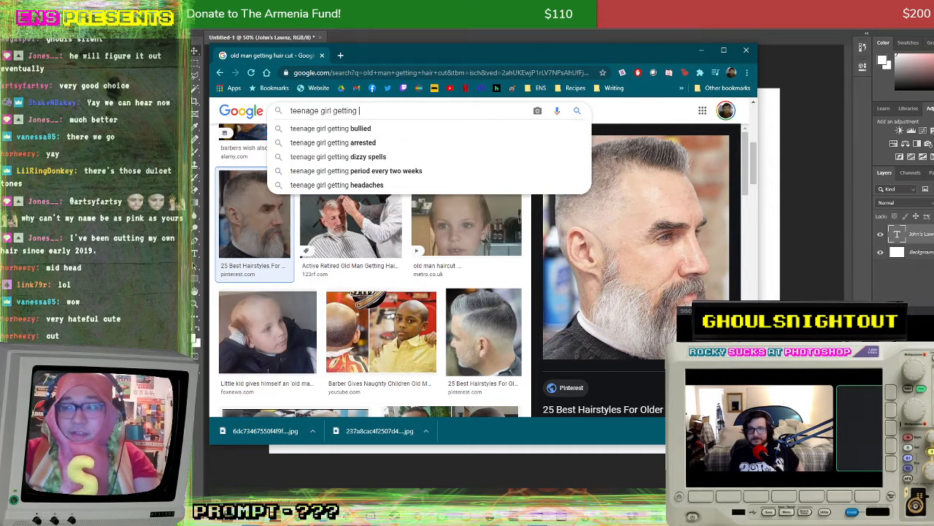
type(" hair cut")
key("Return")
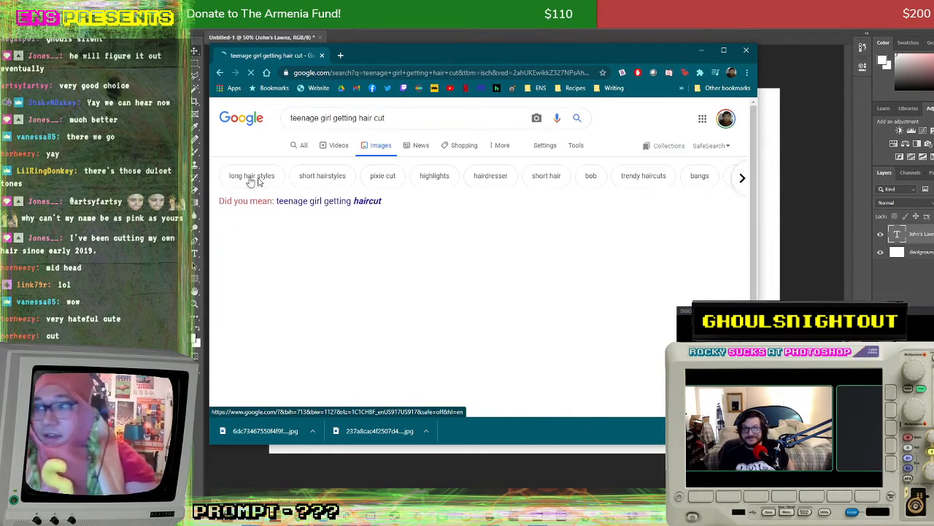
Step: Look through the teenage girl haircut results and open the preview of the Alamy photo "Caucasian Teen Girl Gets Haircut USA"
scroll(395, 232, "down", 2)
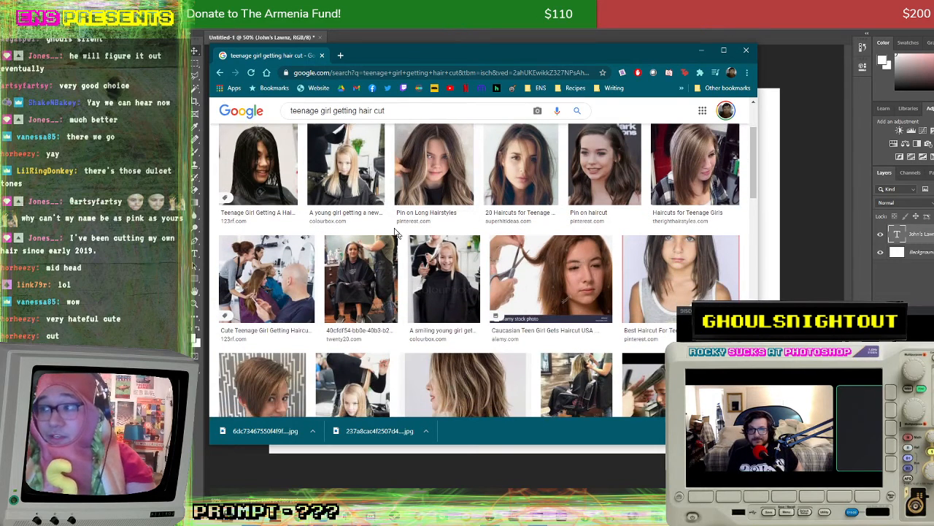
left_click(292, 175)
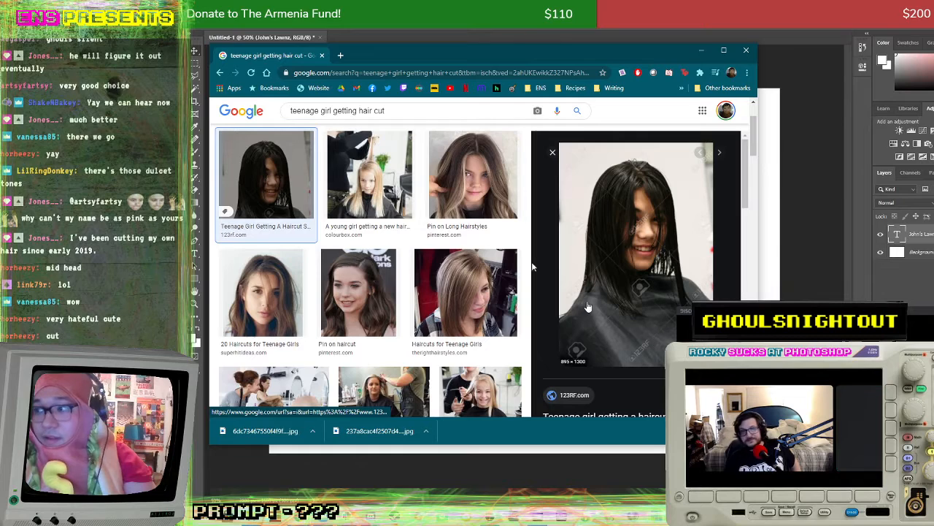
scroll(373, 237, "down", 1)
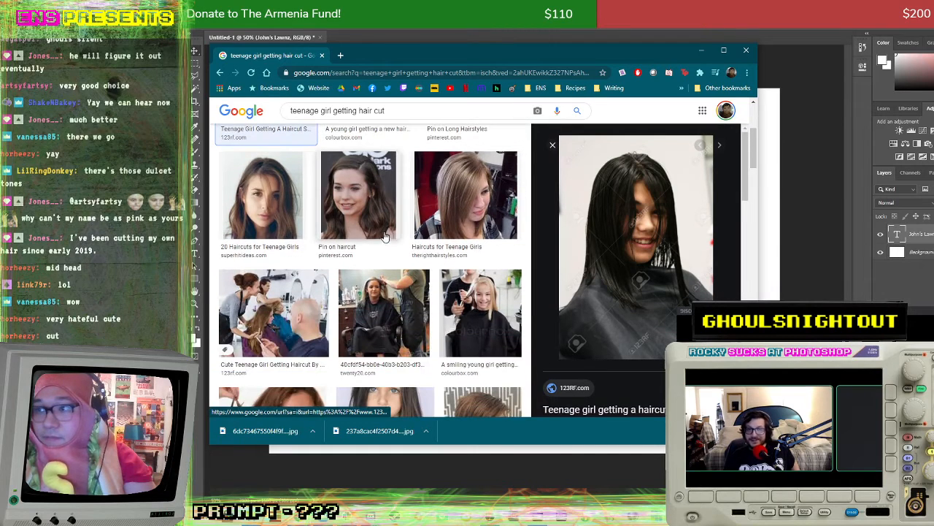
scroll(385, 237, "down", 5)
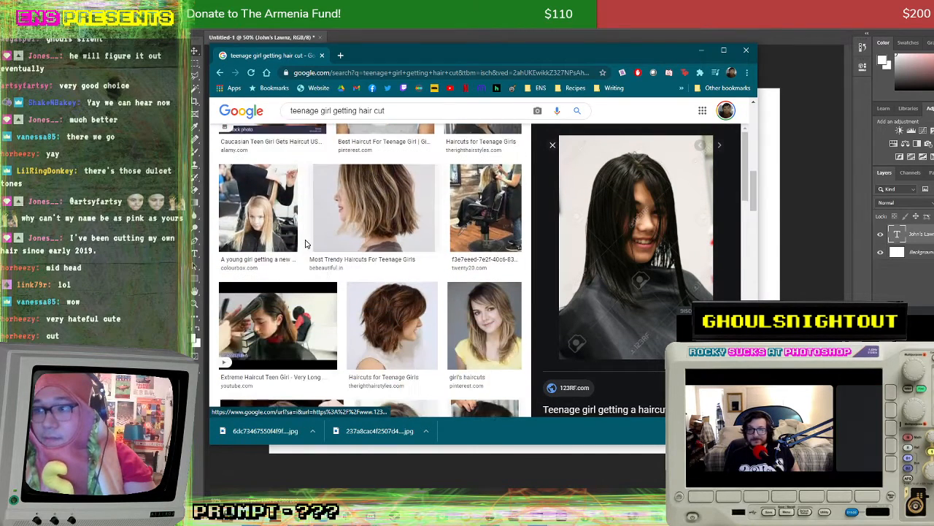
scroll(305, 243, "down", 1)
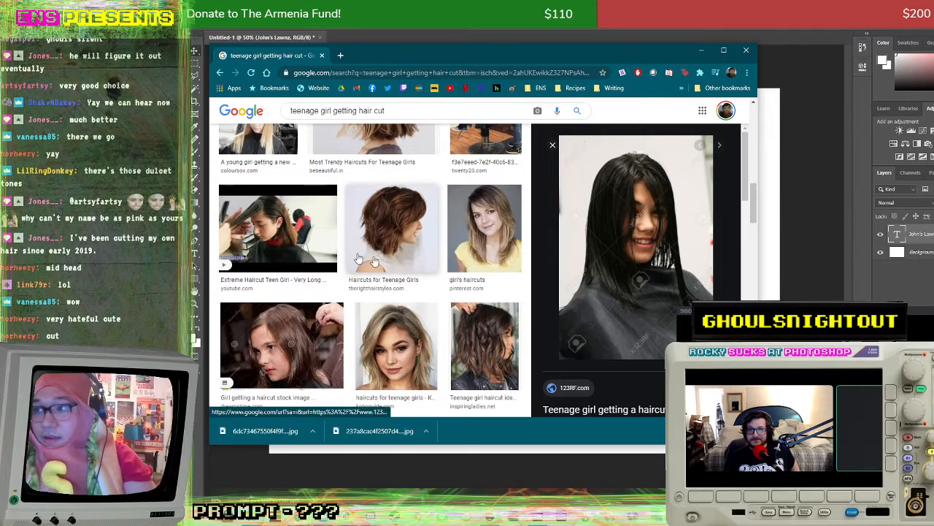
scroll(358, 259, "up", 3)
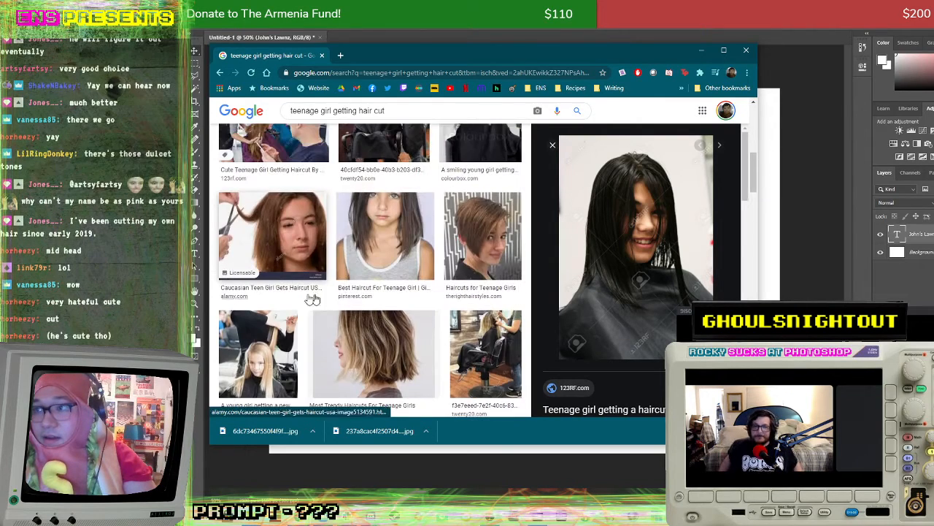
scroll(309, 245, "up", 1)
left_click(307, 322)
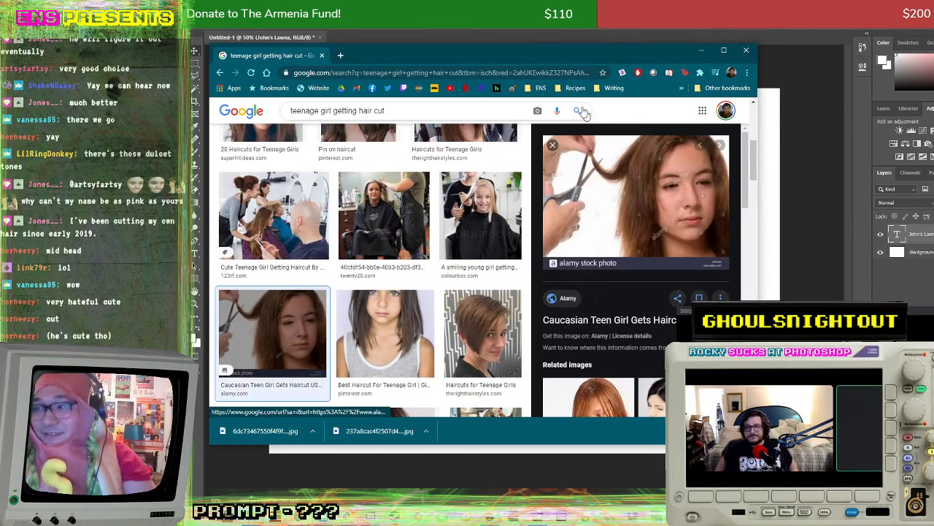
Step: Save the previewed Alamy haircut photo in the GhoulsNightOut folder, keeping the suggested file name
left_click_drag(580, 46, 487, 48)
right_click(582, 222)
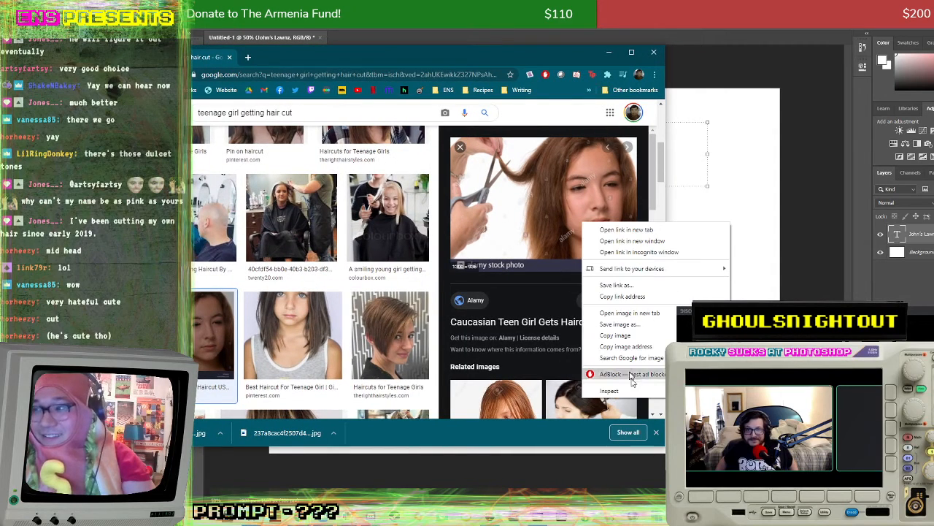
left_click(619, 323)
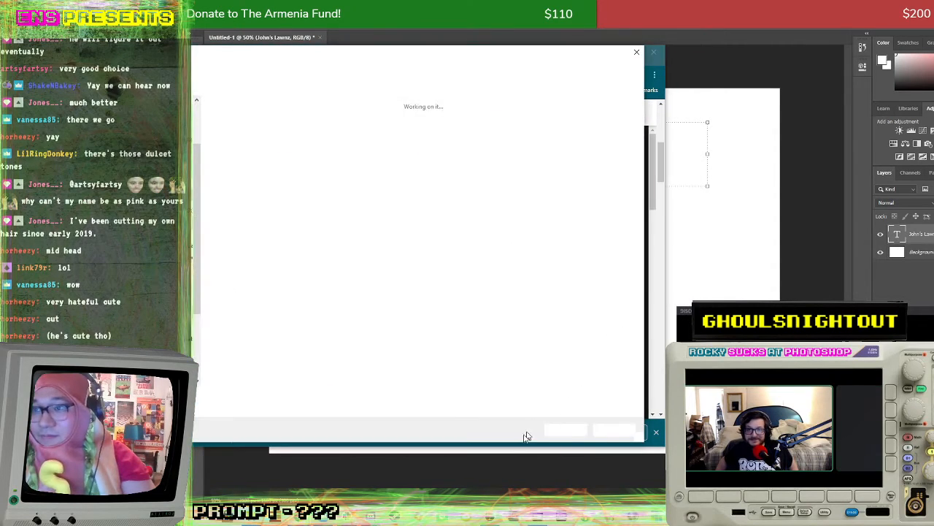
left_click(560, 429)
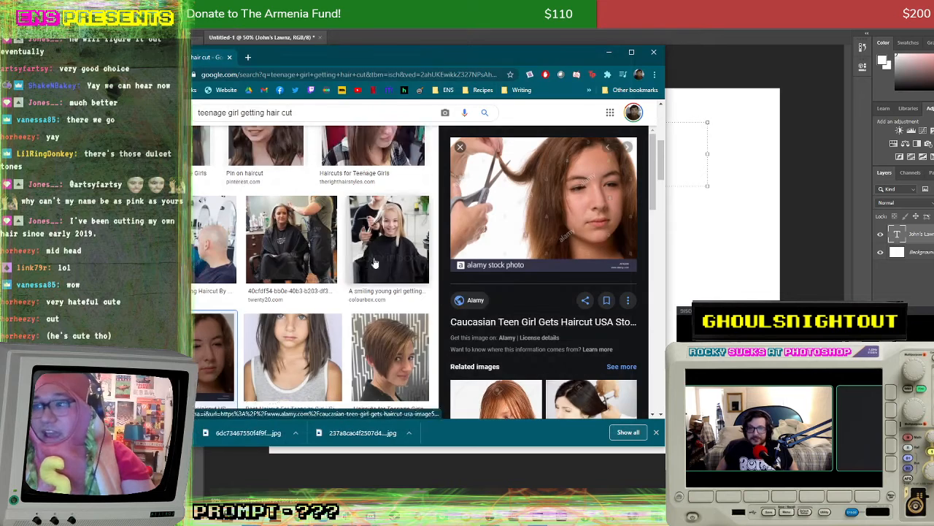
Step: Replace the Google Images query with "baby getting hair cut" and run the search
scroll(375, 263, "up", 3)
triple_click(304, 119)
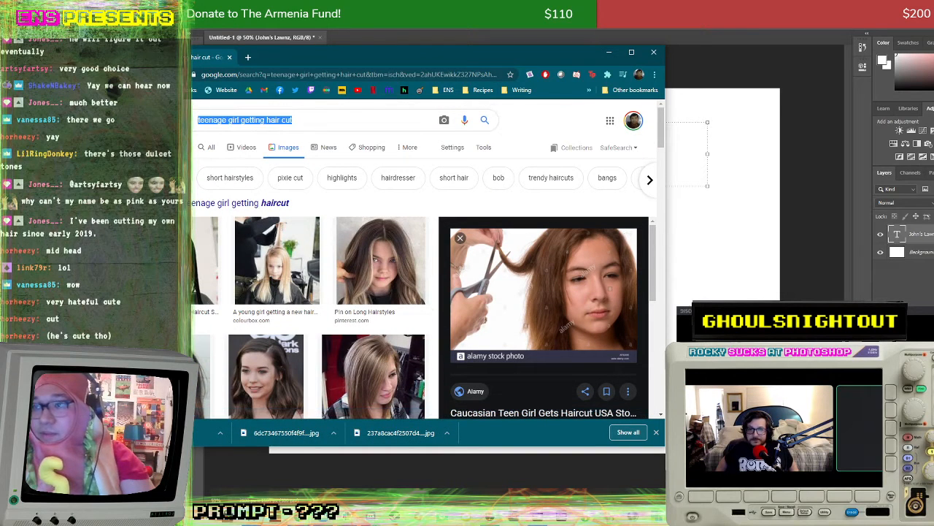
left_click_drag(298, 58, 349, 58)
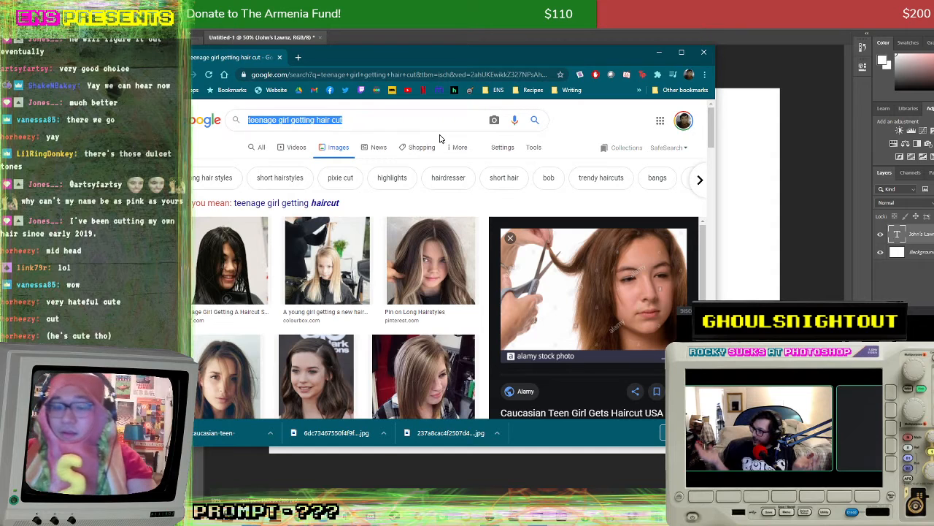
type("baby getting hair c")
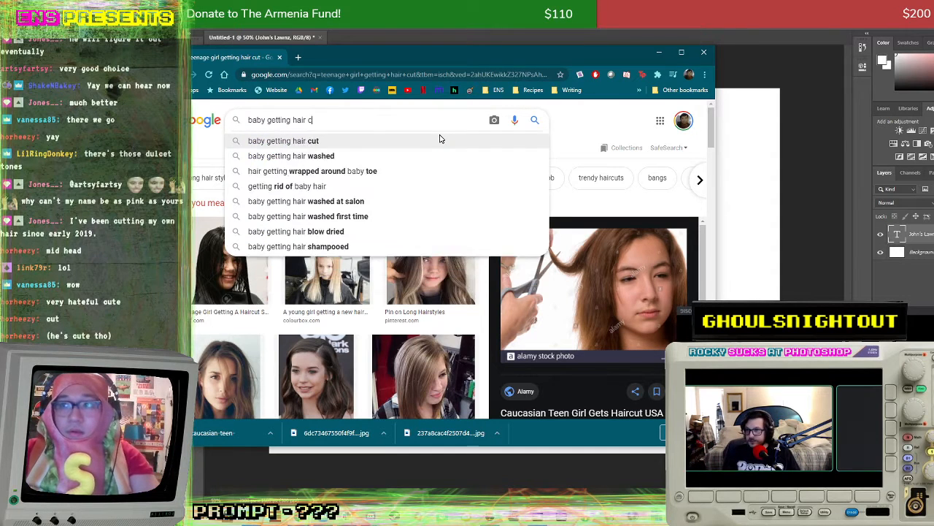
left_click(440, 140)
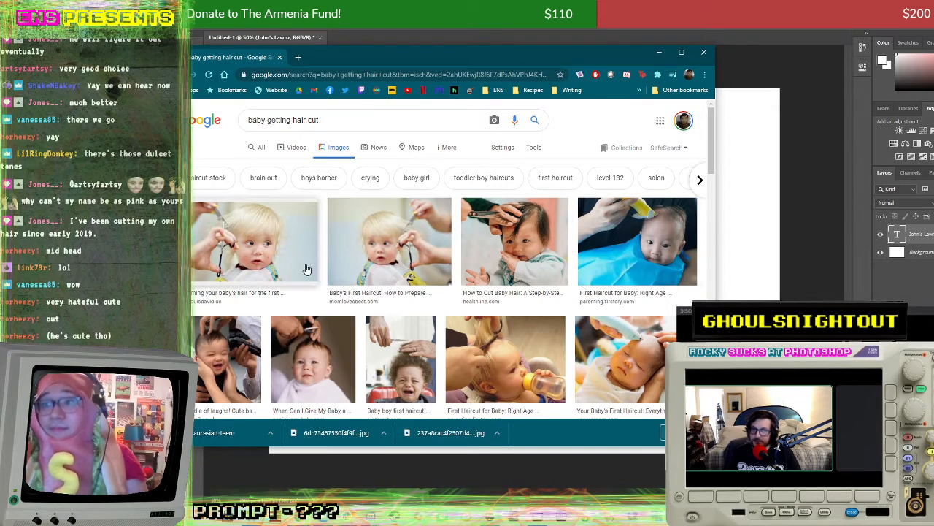
Step: Browse the baby haircut results and open the preview of "Trimming your baby's hair for the first time"
scroll(422, 298, "down", 3)
scroll(422, 298, "up", 5)
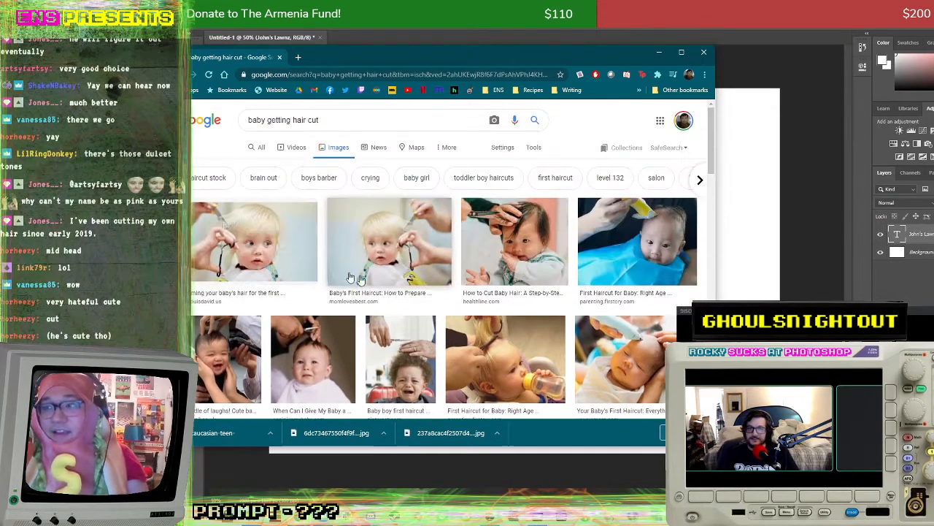
scroll(511, 296, "down", 5)
scroll(511, 292, "down", 4)
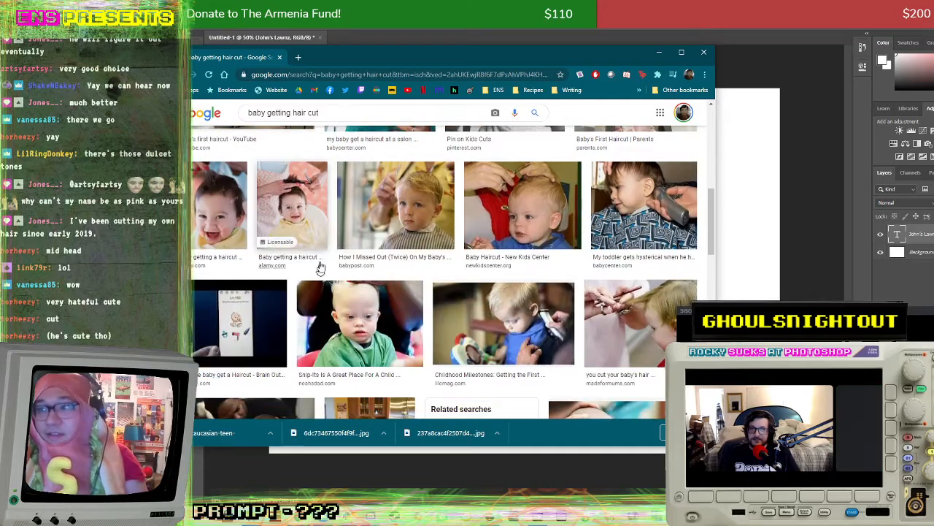
scroll(292, 212, "up", 8)
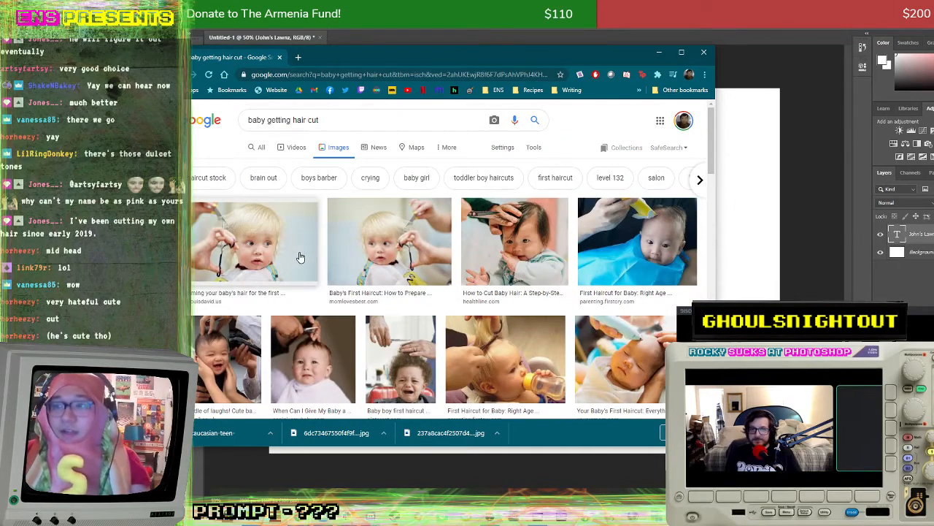
left_click(299, 257)
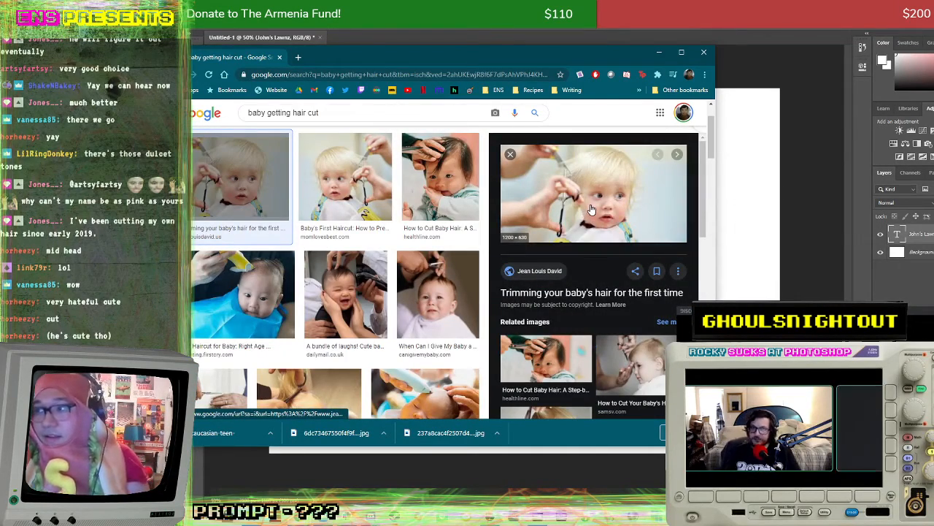
Step: Save the previewed blond baby image in the GhoulsNightOut folder and return to the Photoshop document
right_click(588, 206)
left_click(636, 309)
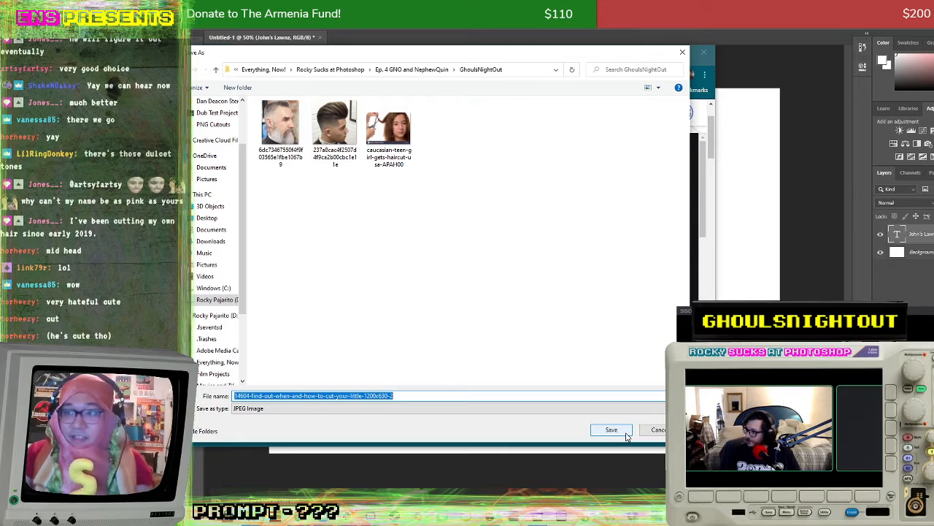
left_click(594, 430)
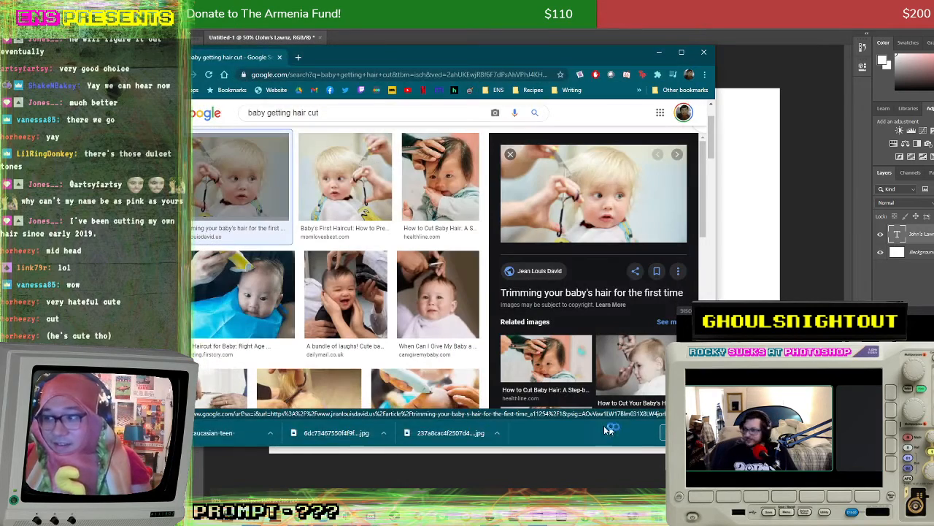
left_click_drag(473, 58, 735, 84)
left_click(251, 254)
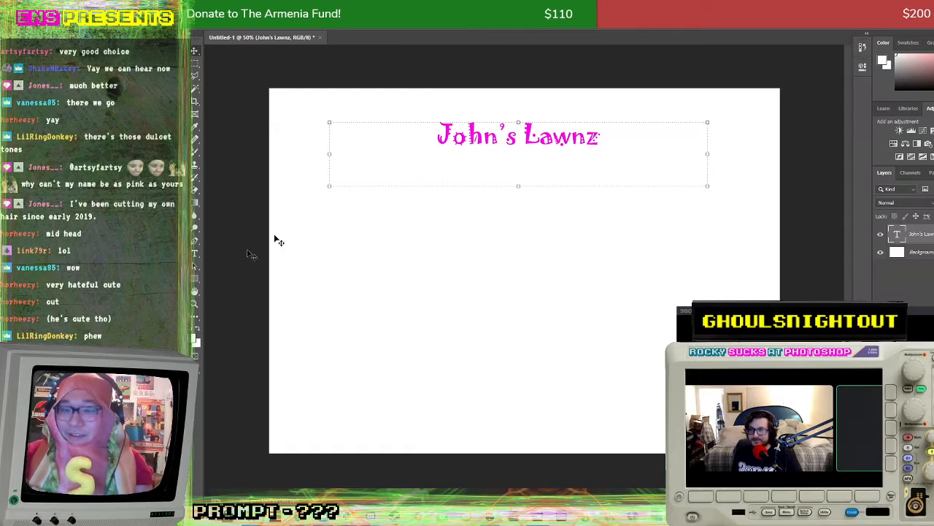
Step: Draw a wide, shallow paragraph text box on the canvas below the "John's Lawnz" title
left_click(195, 252)
left_click_drag(410, 209, 676, 248)
key("Escape")
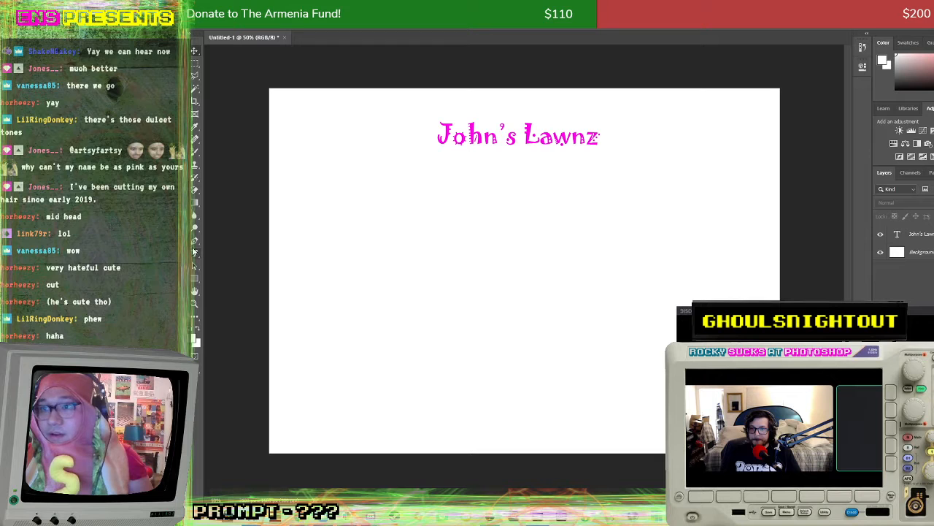
left_click_drag(375, 206, 740, 242)
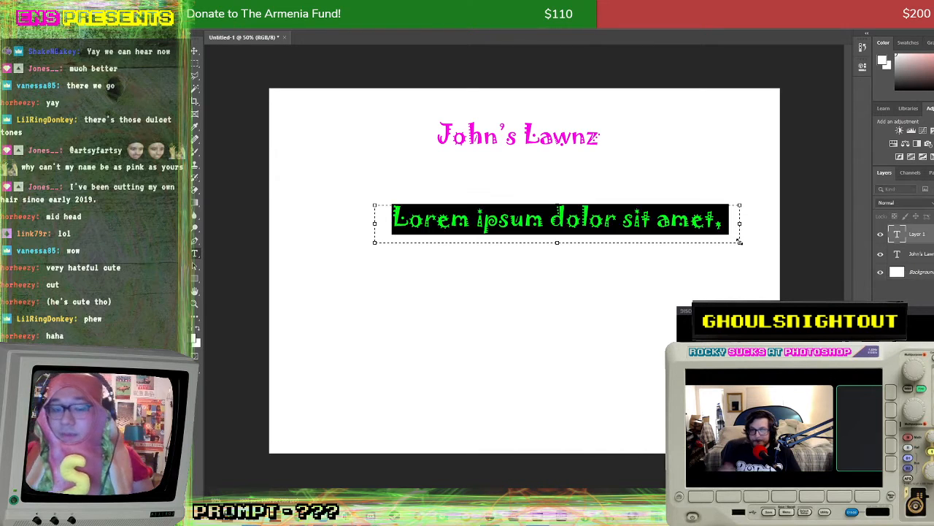
Step: Enter the tagline "John's Lawnz Ya Lawnz Are Gone" in the new text box and commit it
type("John's Lawns")
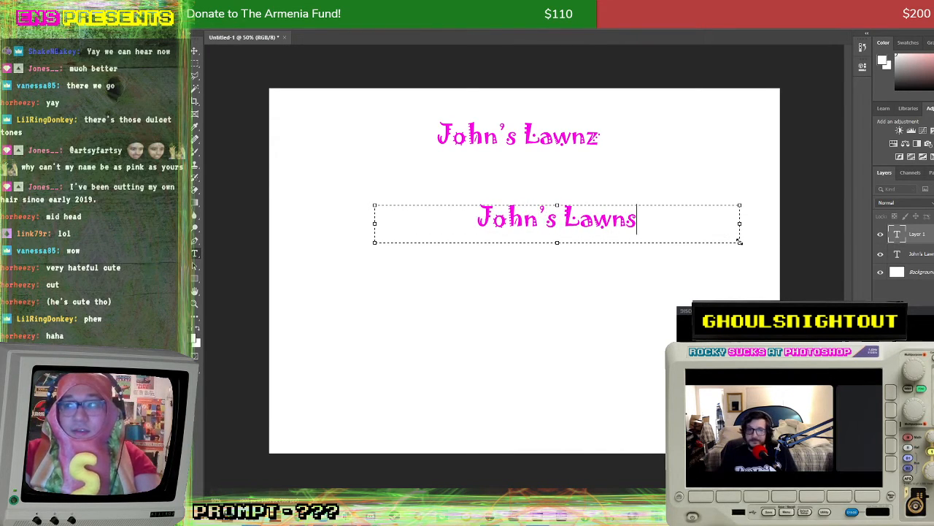
key("BackSpace")
type("z Youyr")
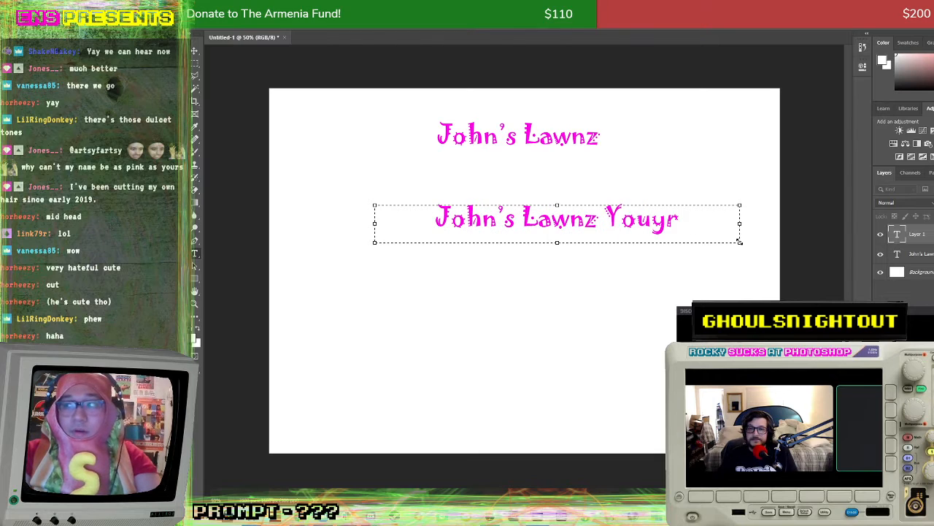
key("BackSpace")
key("BackSpace")
key("BackSpace")
key("BackSpace")
type("a Law")
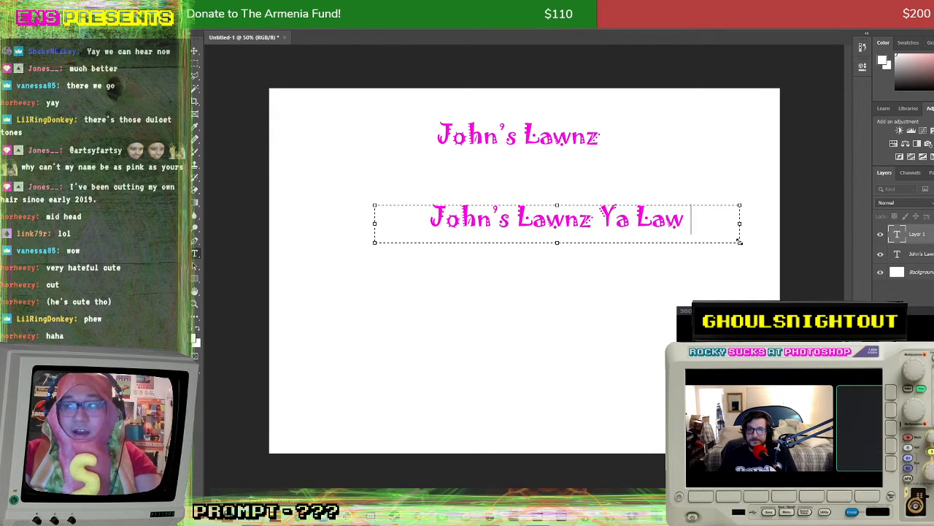
type("nz Are G")
key("BackSpace")
key("BackSpace")
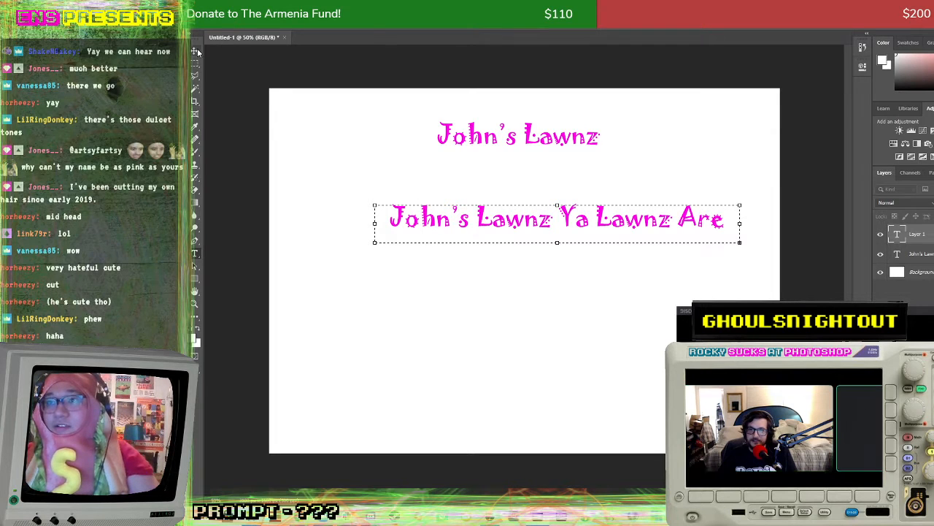
key("ctrl+Return")
Step: Move the tagline left and slightly up beneath the title, and scale it up a little
left_click_drag(588, 235, 535, 211)
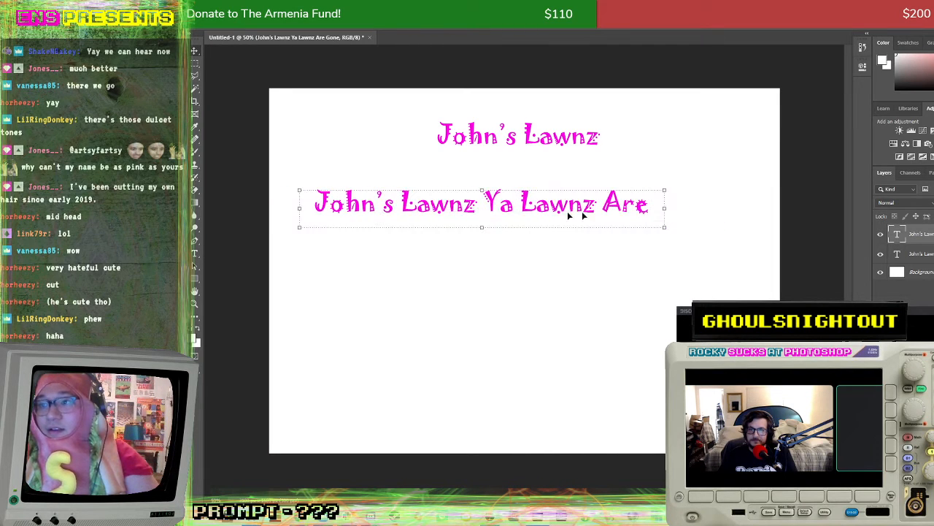
mouse_move(672, 206)
left_mouse_down()
mouse_move(765, 206)
mouse_move(690, 207)
left_mouse_up()
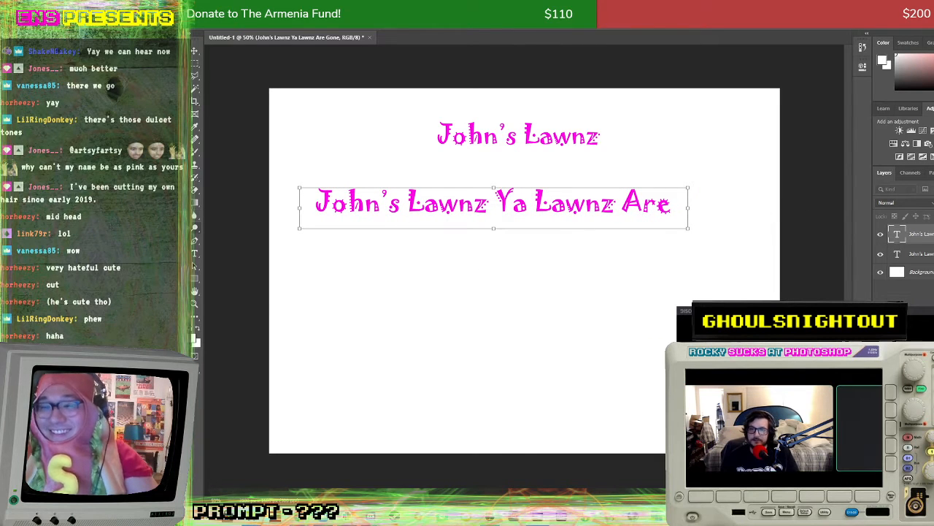
Step: Try replacing "Are" with "Gone" in the tagline's visible line
left_click(195, 255)
left_click(655, 206)
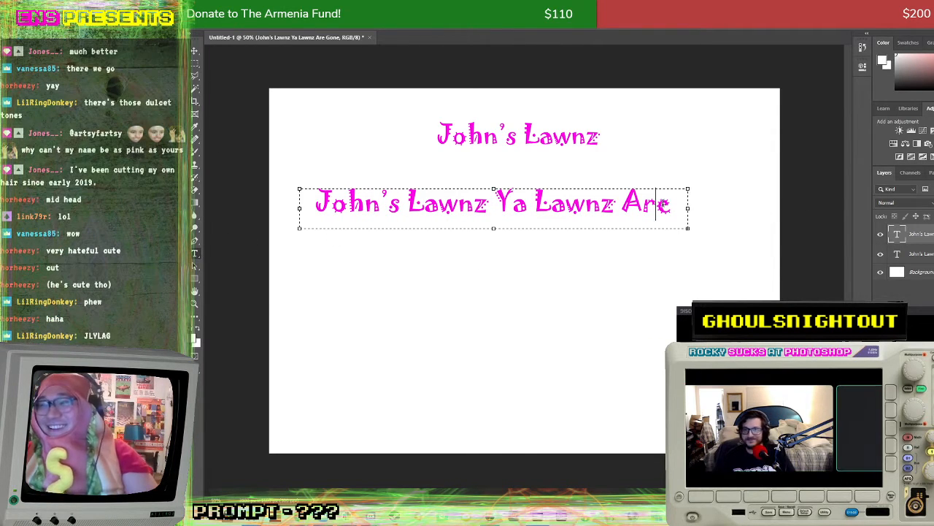
key("BackSpace")
key("BackSpace")
key("BackSpace")
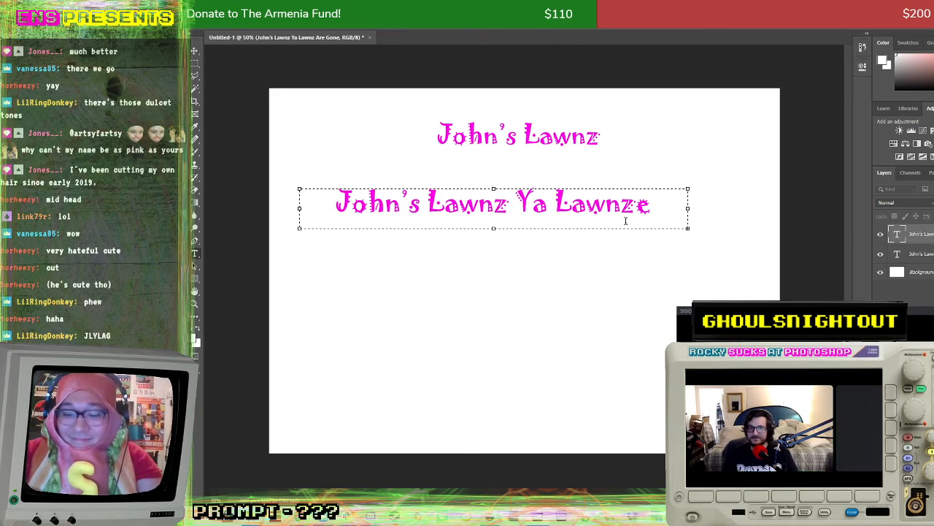
type("Gon")
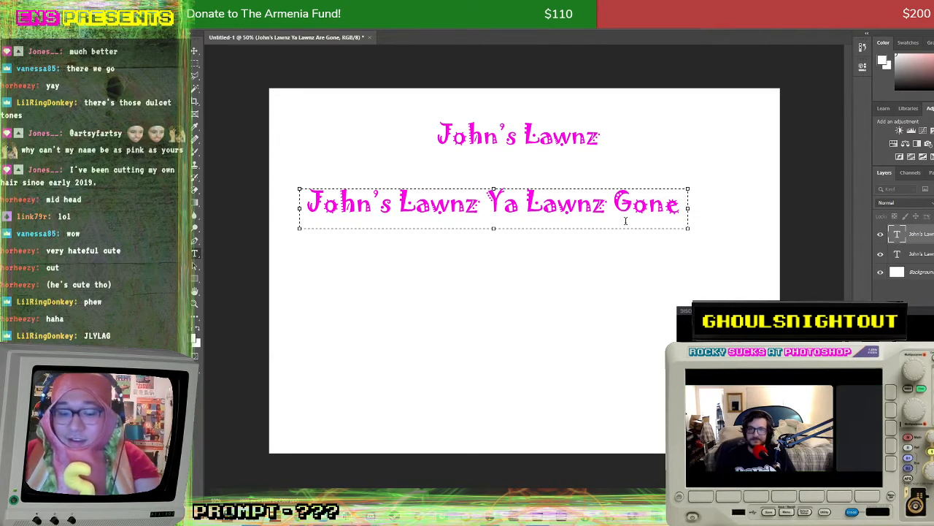
Step: Change that word to "R" and enlarge the text box so "John's Lawnz Ya Lawnz R Gone" fits on one line
key("BackSpace")
key("BackSpace")
key("BackSpace")
key("Delete")
type("R")
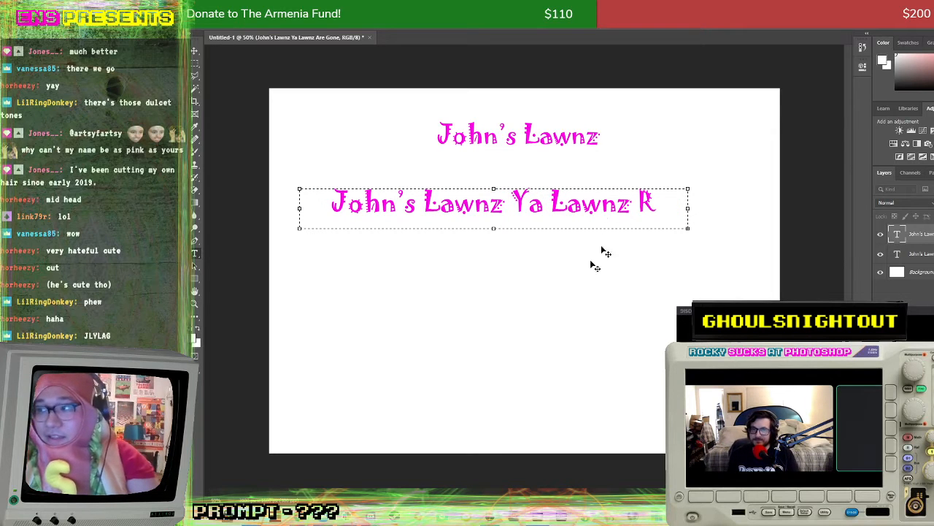
left_click_drag(687, 229, 790, 302)
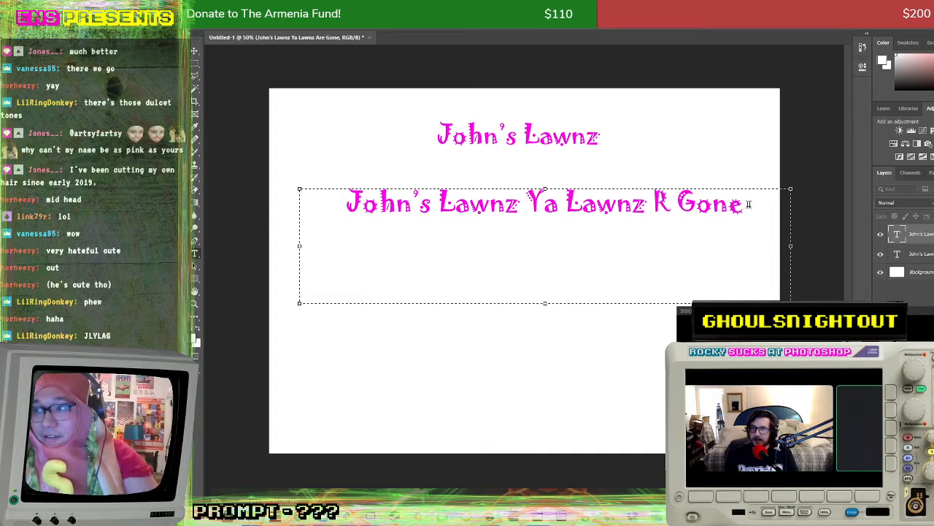
left_click(194, 50)
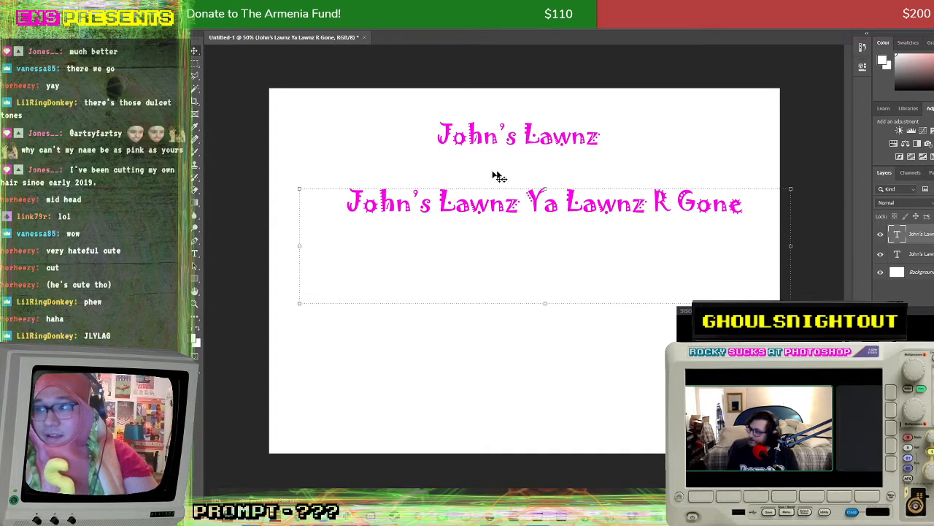
Step: Move the tagline left and slightly up beneath the title, select all its text, and shrink its text box
left_click_drag(575, 214, 551, 203)
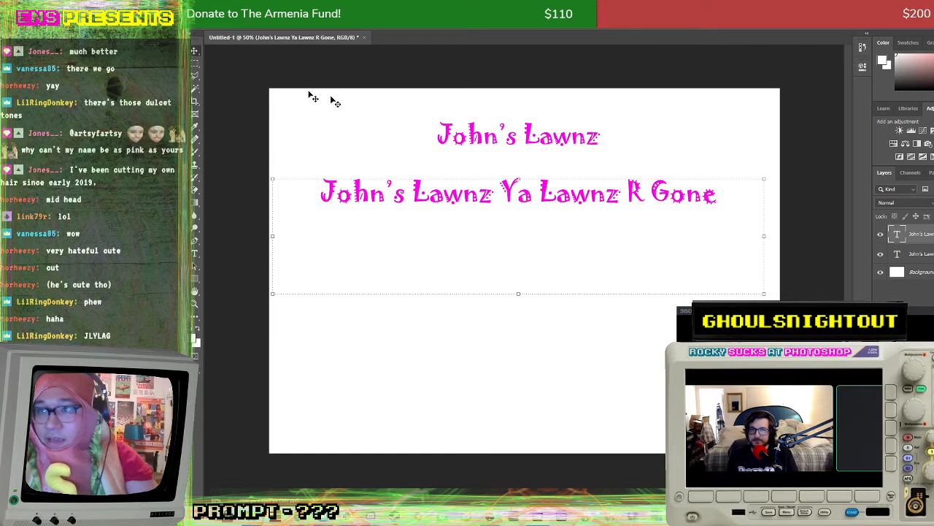
left_click(194, 253)
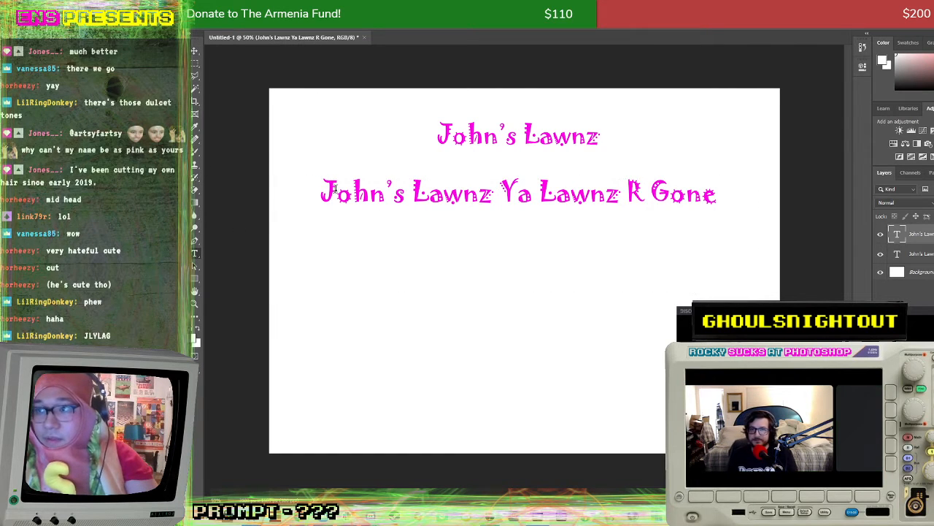
left_click_drag(321, 195, 704, 217)
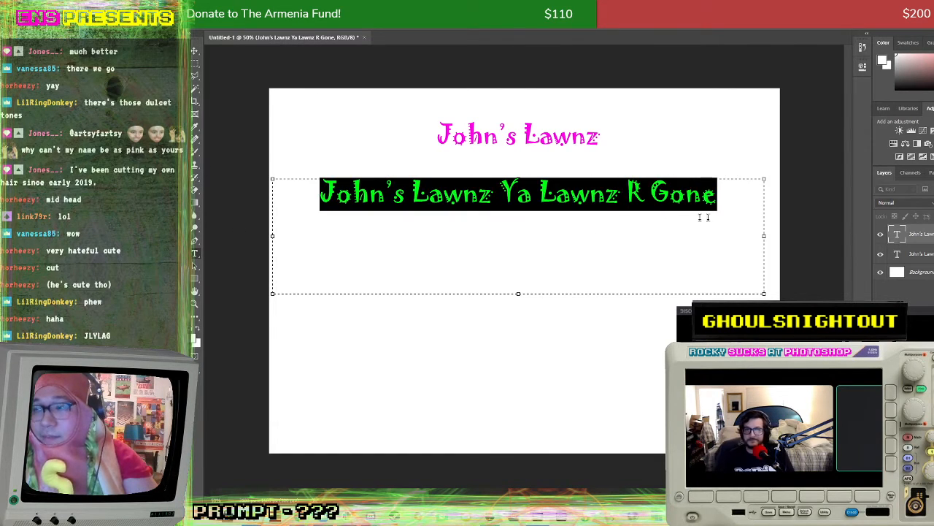
left_click_drag(766, 178, 696, 205)
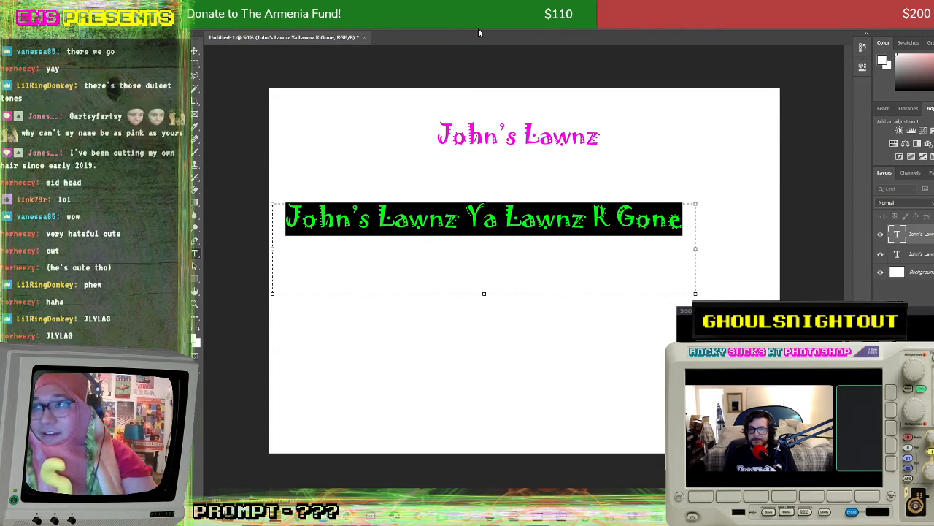
Step: Set the font size of the selected tagline text to 12 pt
left_click(455, 28)
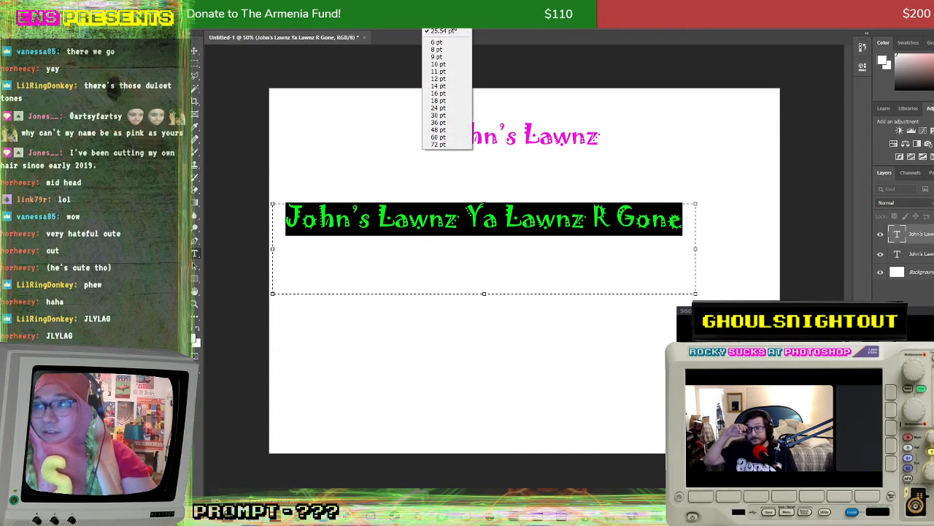
left_click(460, 65)
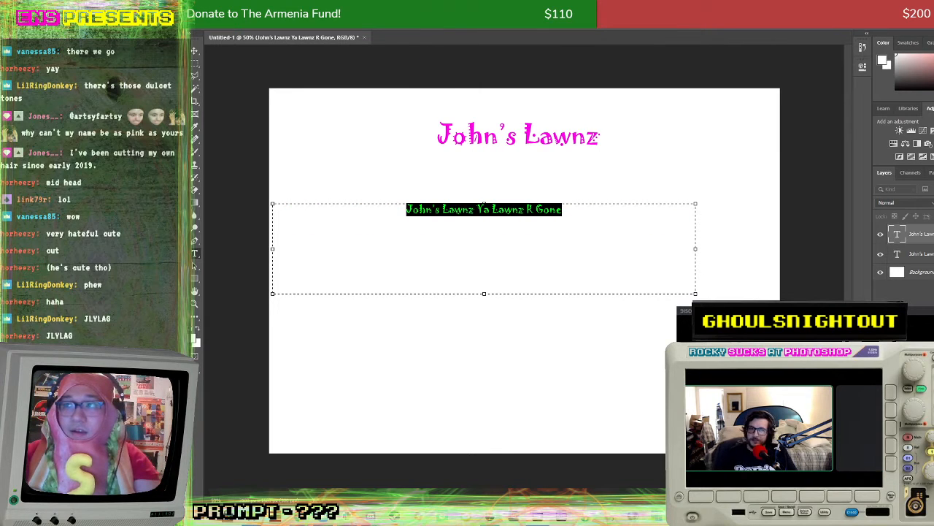
left_click(469, 22)
left_click(448, 82)
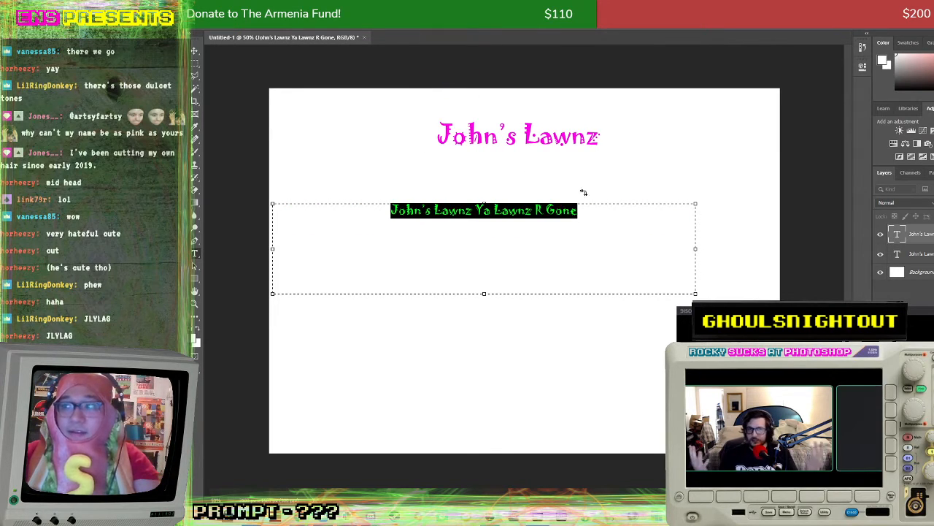
Step: Recolour the whole tagline bright green and move it up and left, just below the title
left_click(484, 204)
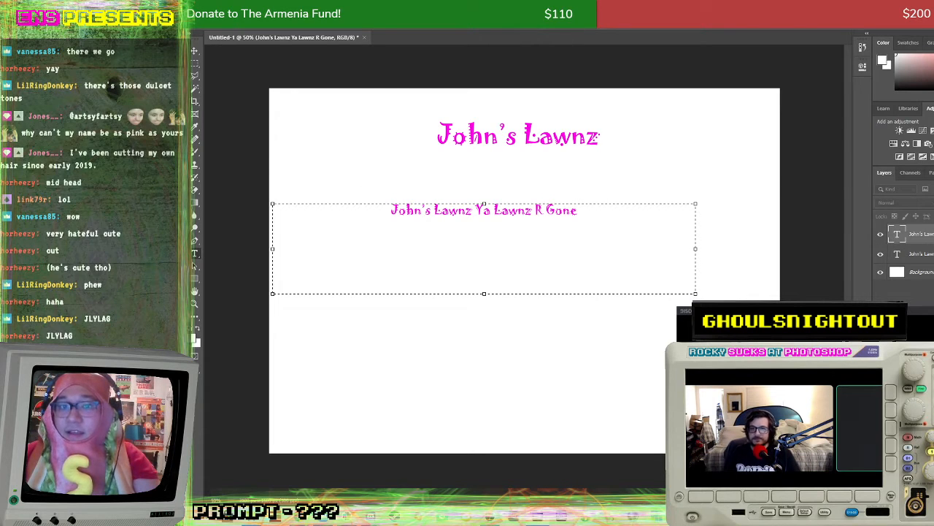
left_click(735, 370)
key("ctrl+a")
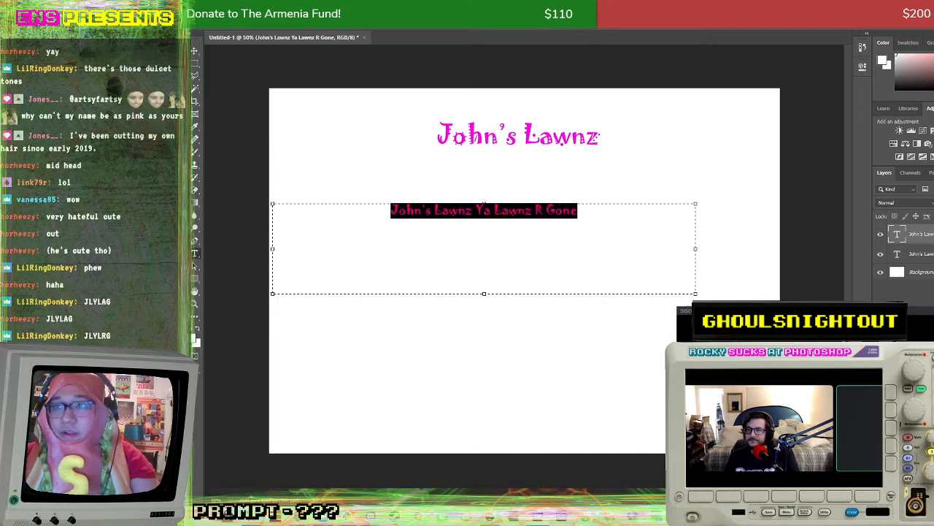
left_click(194, 50)
left_click_drag(523, 213, 474, 162)
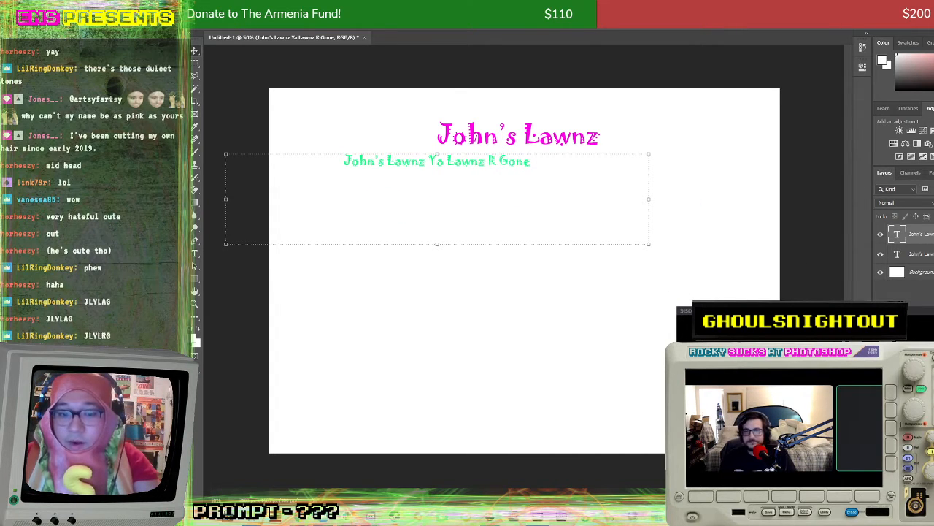
Step: Switch to the Chrome window and search Google Images for "classic barber shop"
key("alt+Tab")
left_click_drag(611, 139, 494, 158)
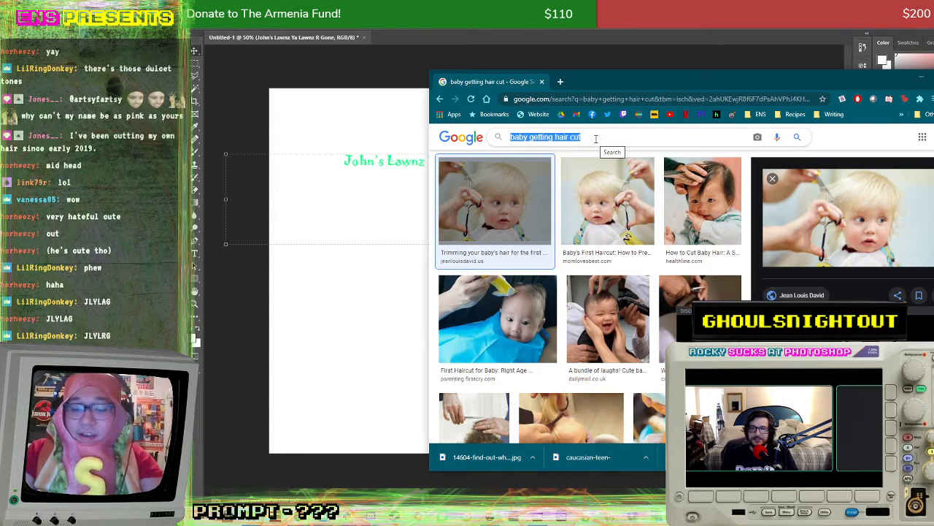
type("barber")
key("BackSpace")
key("BackSpace")
key("BackSpace")
key("BackSpace")
key("BackSpace")
key("BackSpace")
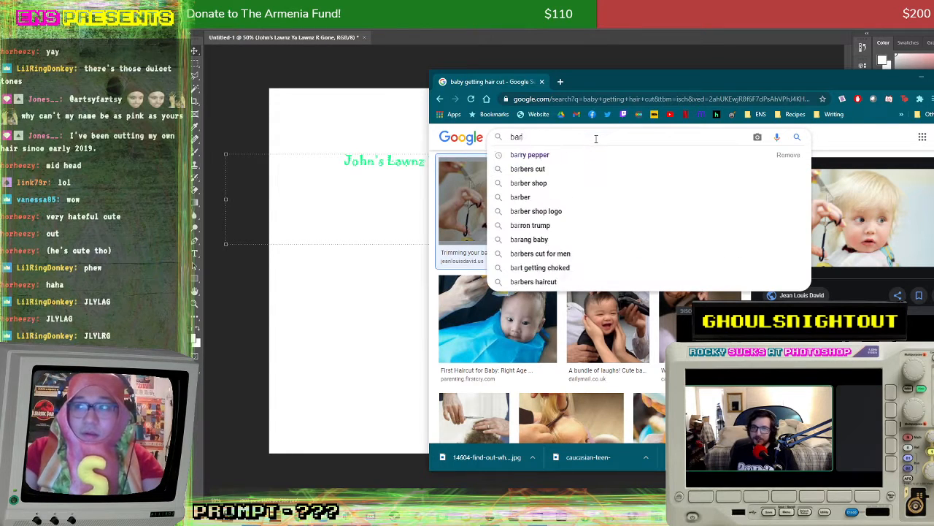
type("classic ")
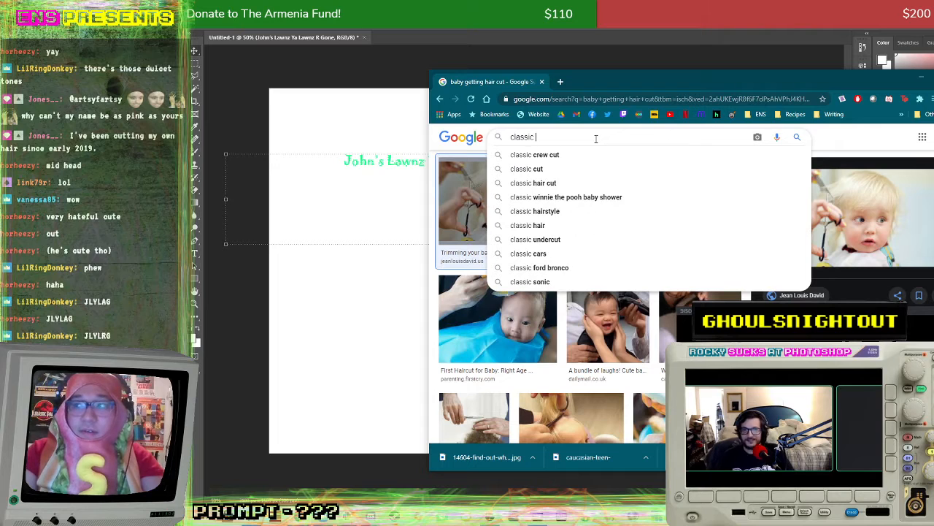
type("barber shop")
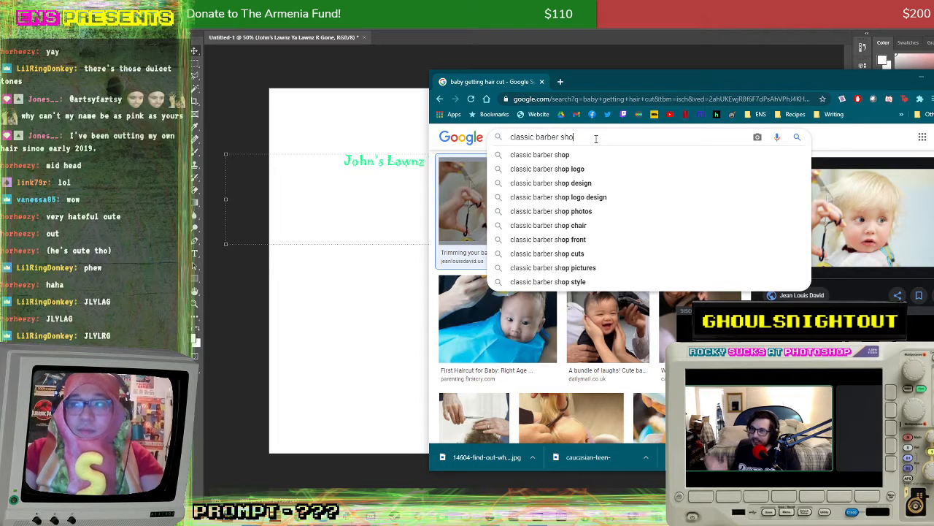
key("Return")
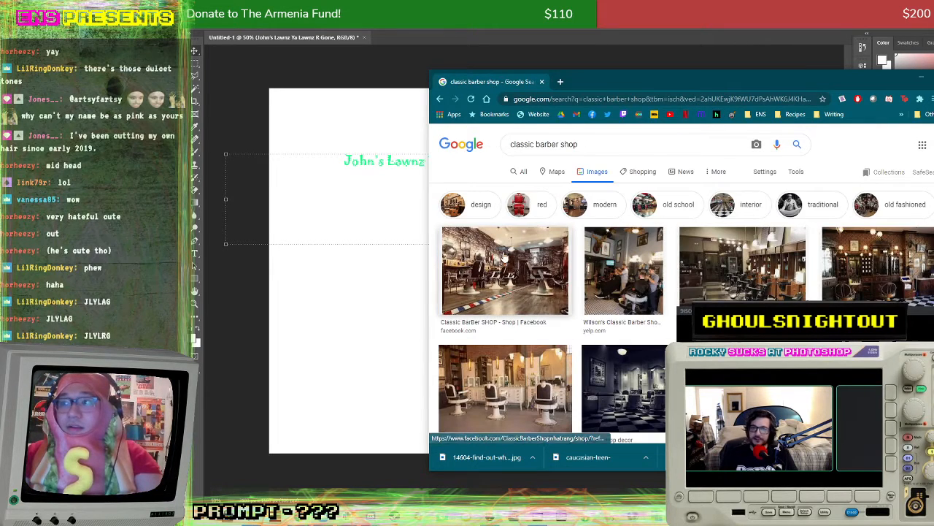
Step: Pick the vintage barber shop decor photo with the checkered floor from the results and save it as a JPEG in the GhoulsNightOut folder
left_click(528, 276)
scroll(595, 266, "down", 2)
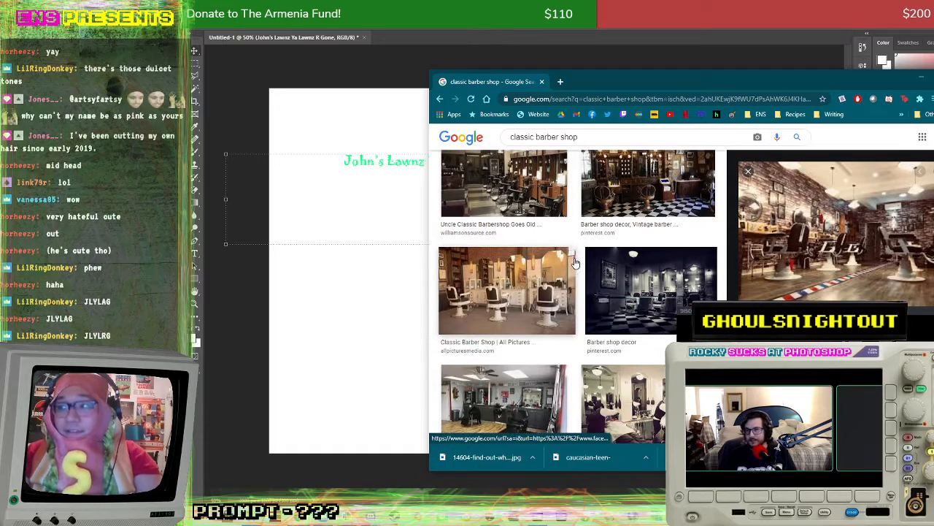
scroll(597, 265, "up", 2)
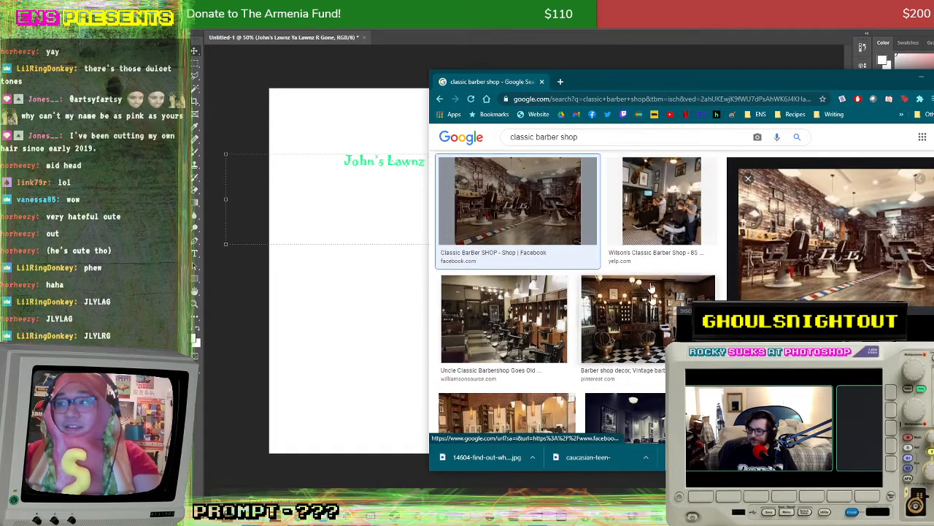
scroll(655, 314, "down", 3)
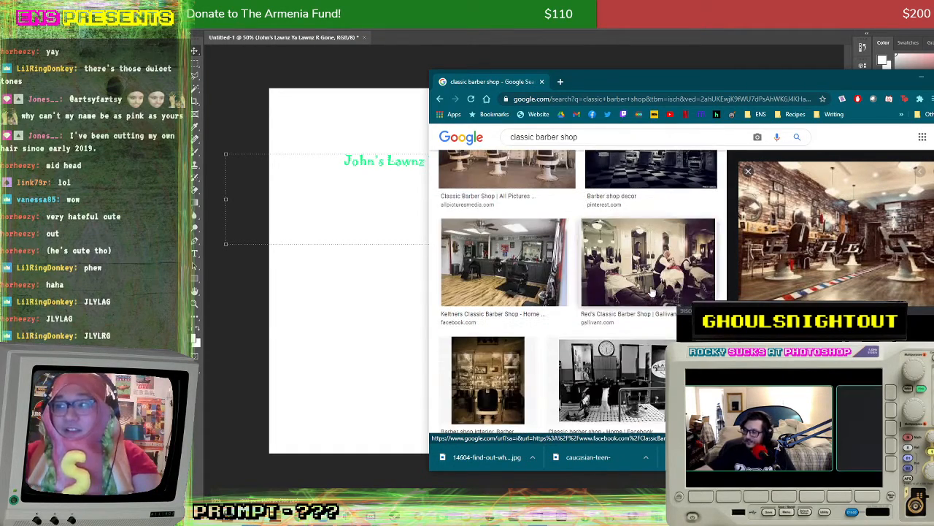
scroll(675, 284, "up", 6)
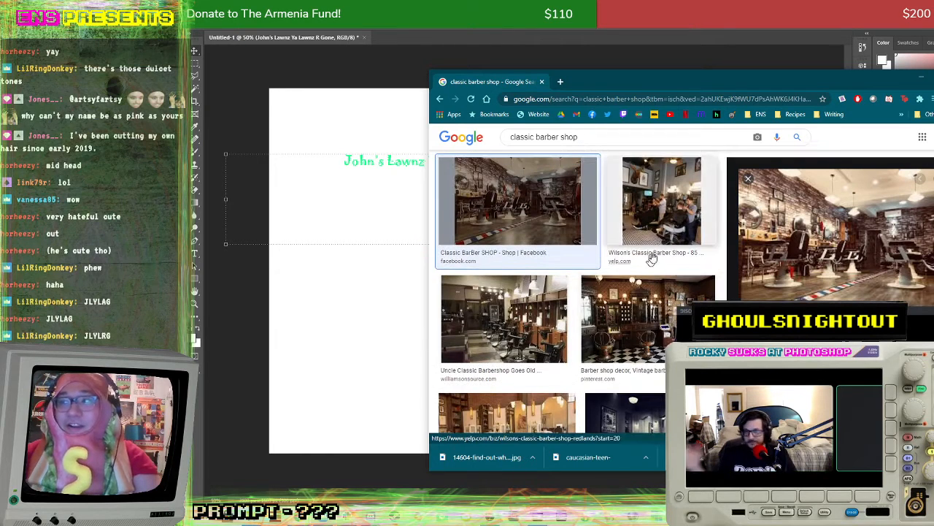
left_click(625, 334)
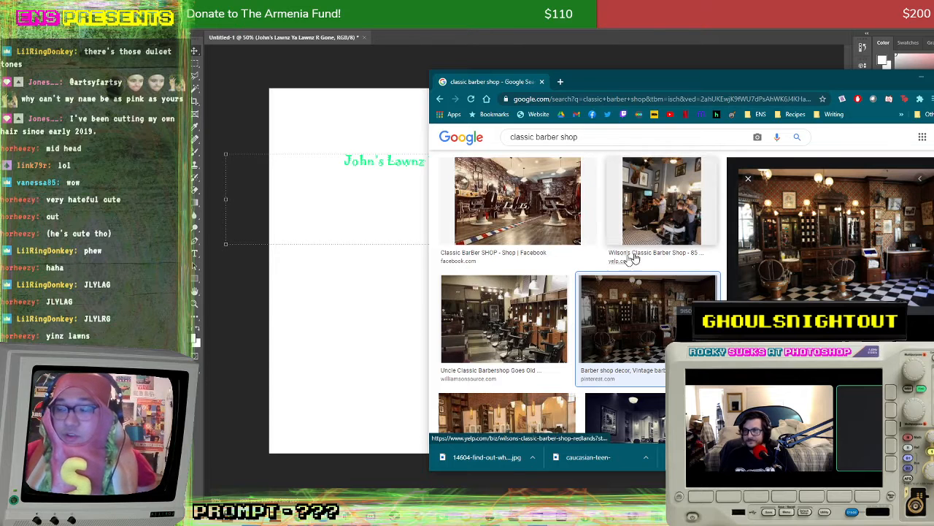
scroll(632, 260, "down", 1)
right_click(867, 264)
left_click(884, 277)
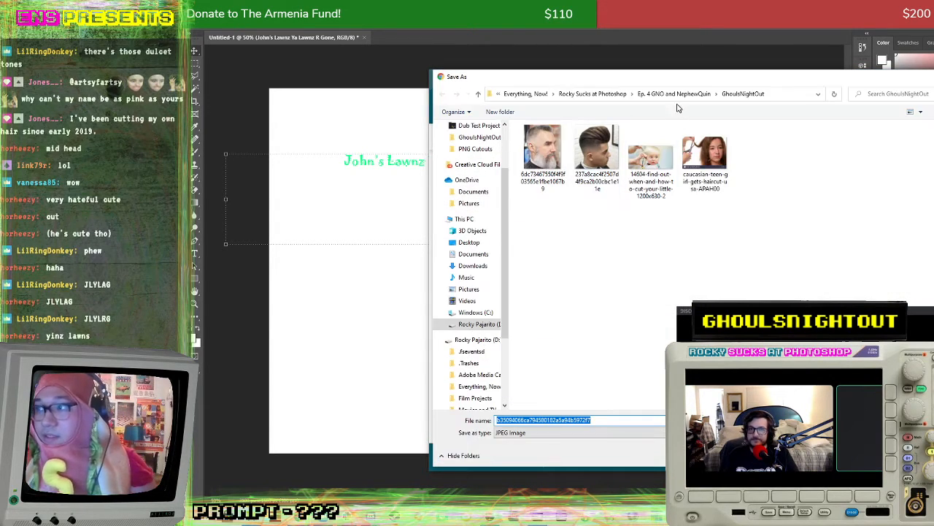
key("Return")
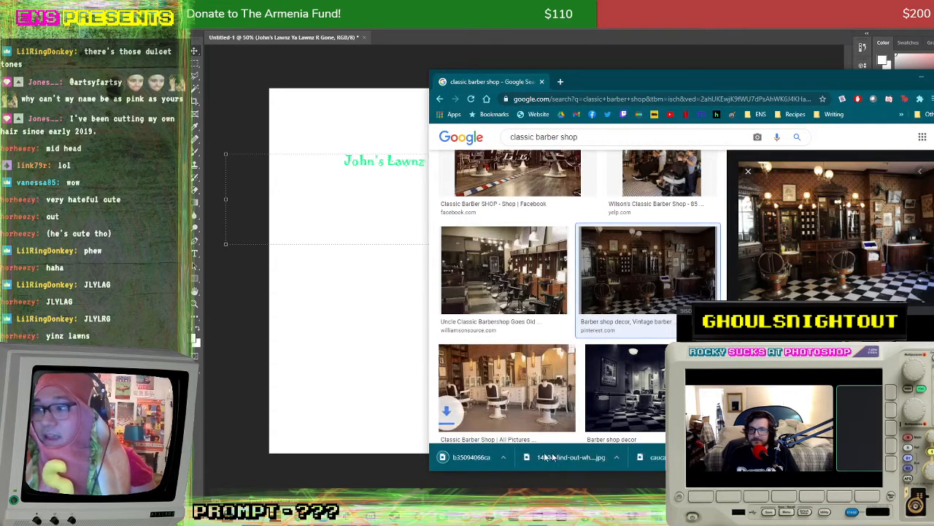
Step: Place the downloaded barber shop photo in the Photoshop document beneath both text layers and delete the white Background layer
left_click_drag(478, 457, 531, 343)
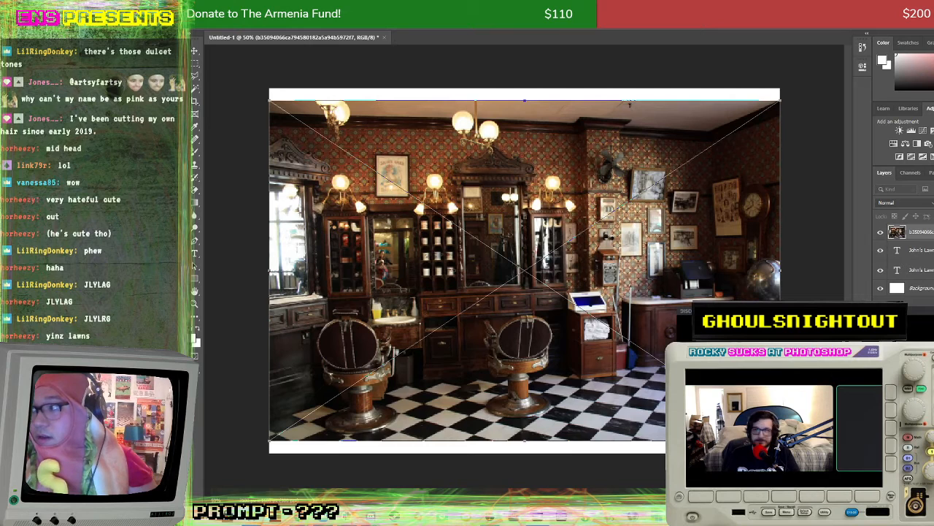
left_click_drag(920, 233, 919, 280)
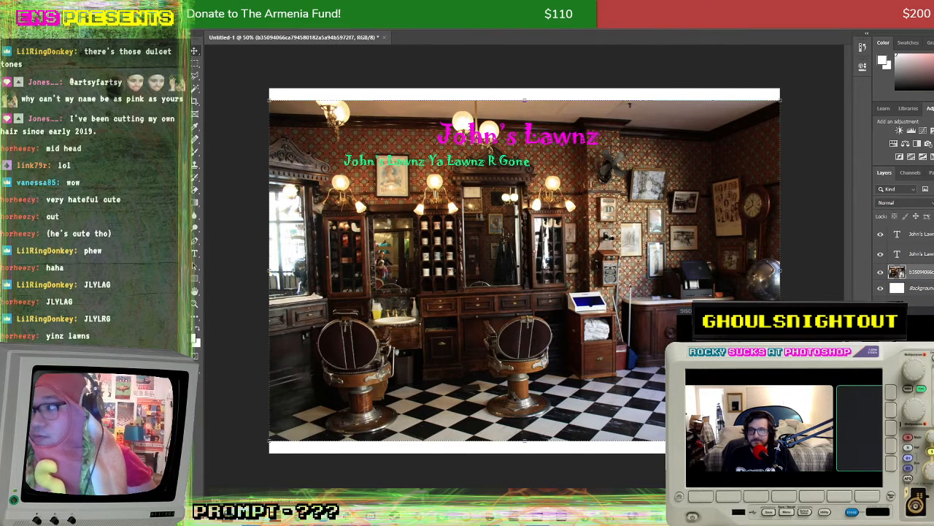
left_click(916, 287)
key("Delete")
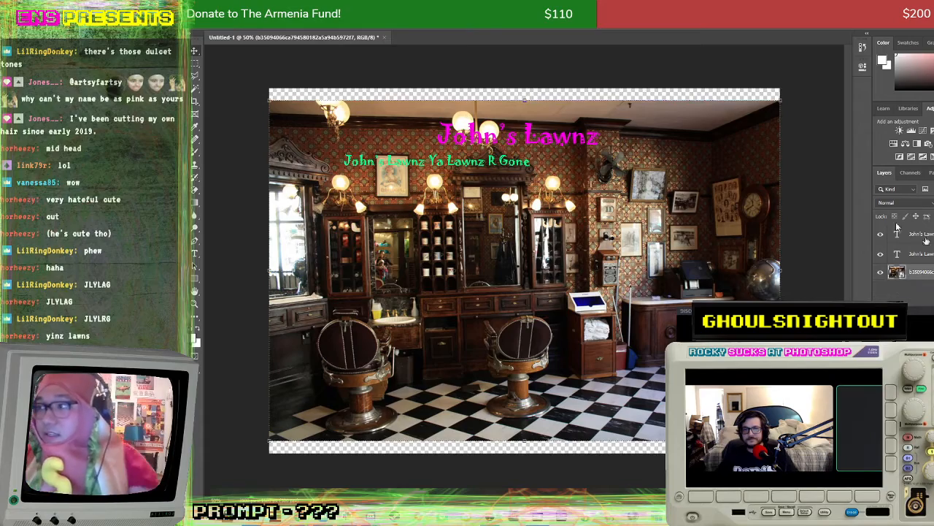
Step: Enlarge the barber shop photo proportionally and reposition it so it covers the whole canvas
key("ctrl+t")
left_click_drag(777, 110, 800, 91)
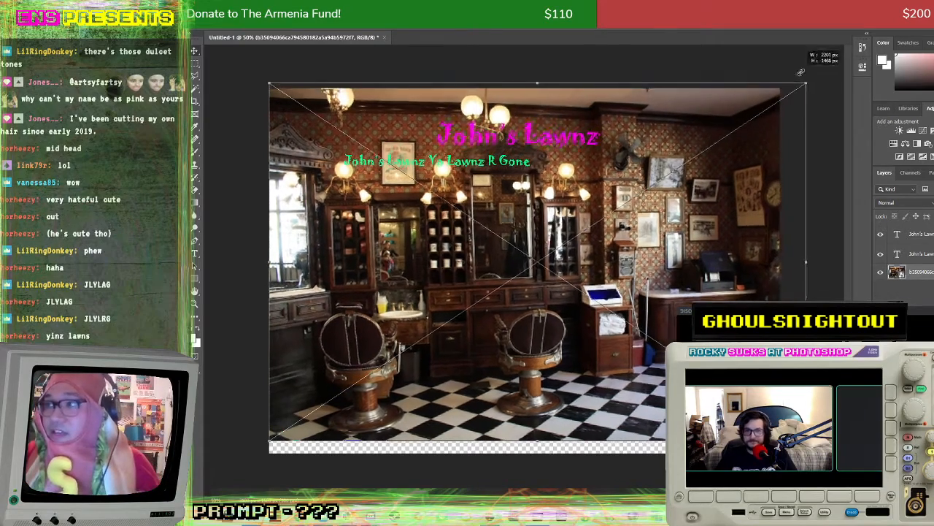
left_click_drag(730, 256, 737, 284)
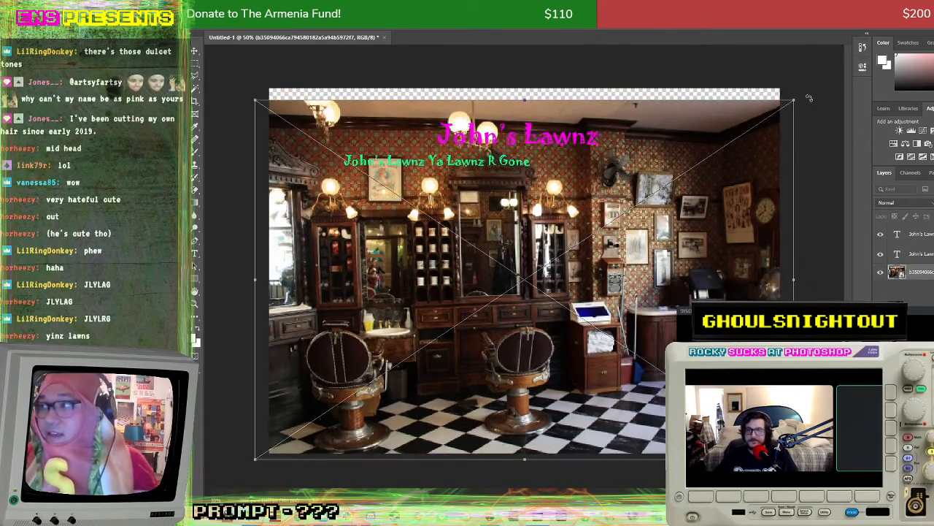
left_click_drag(794, 101, 821, 82)
left_click_drag(742, 244, 734, 241)
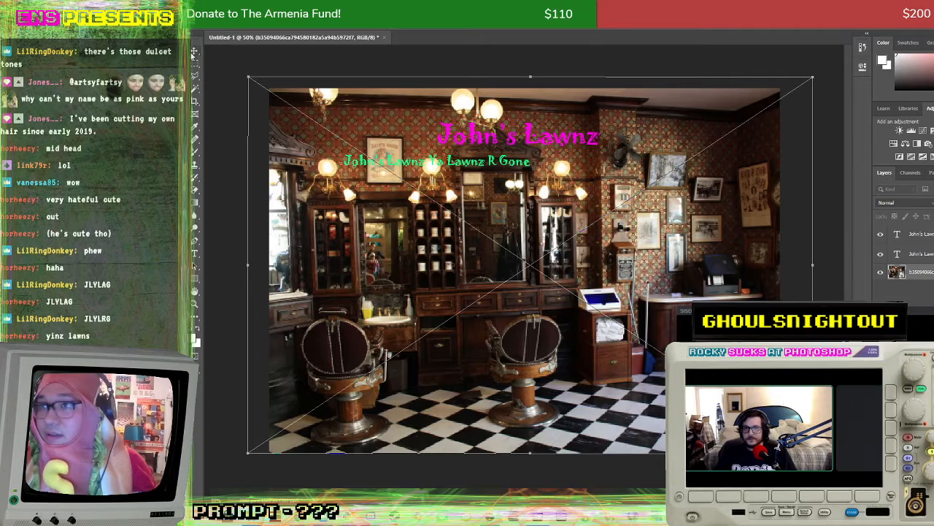
key("Return")
Step: Move the green tagline right so it sits below the title's end, and shift the title slightly up and left
left_click_drag(493, 164, 635, 168)
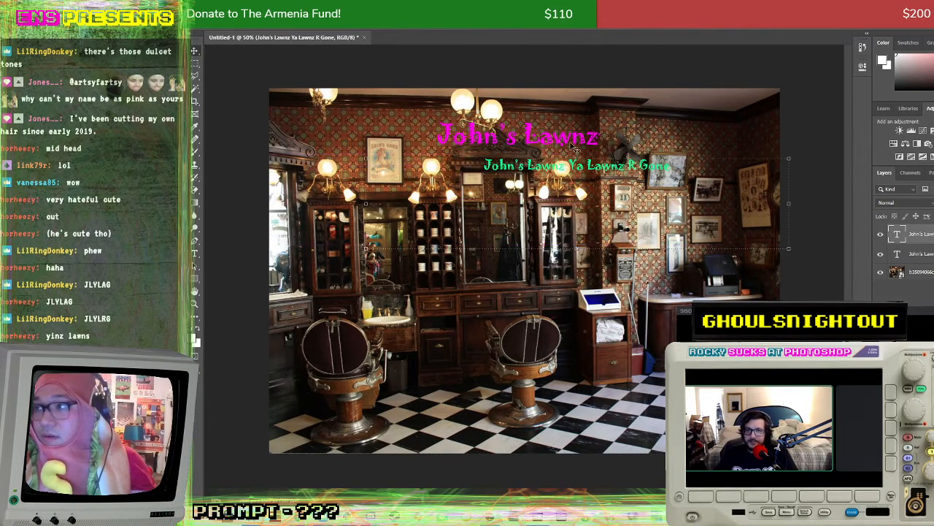
mouse_move(561, 144)
left_mouse_down()
mouse_move(546, 126)
mouse_move(450, 127)
mouse_move(571, 106)
mouse_move(546, 135)
left_mouse_up()
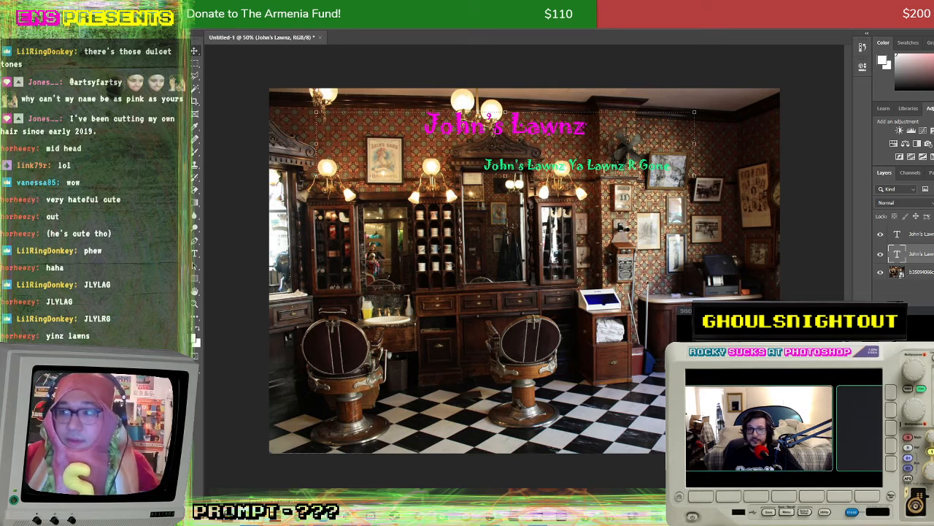
Step: Create a new portrait-format document with a white background
left_click(206, 6)
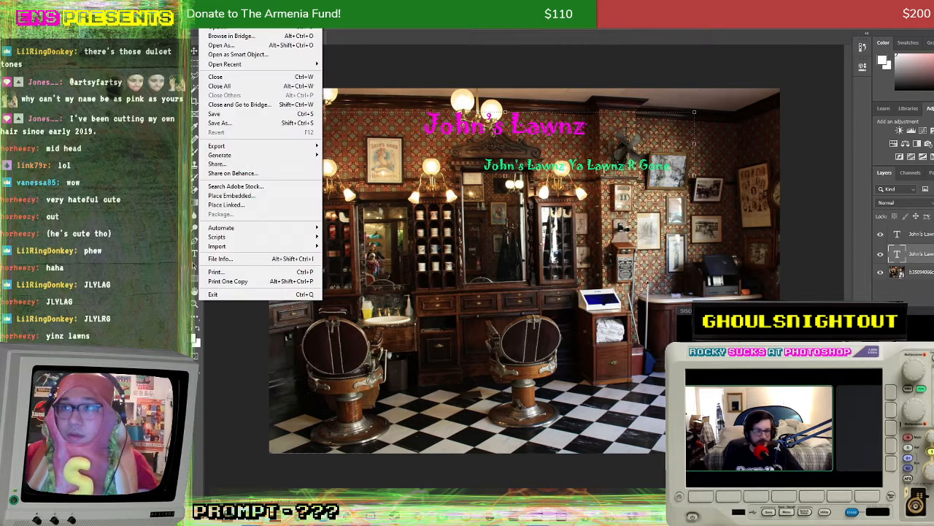
left_click(219, 122)
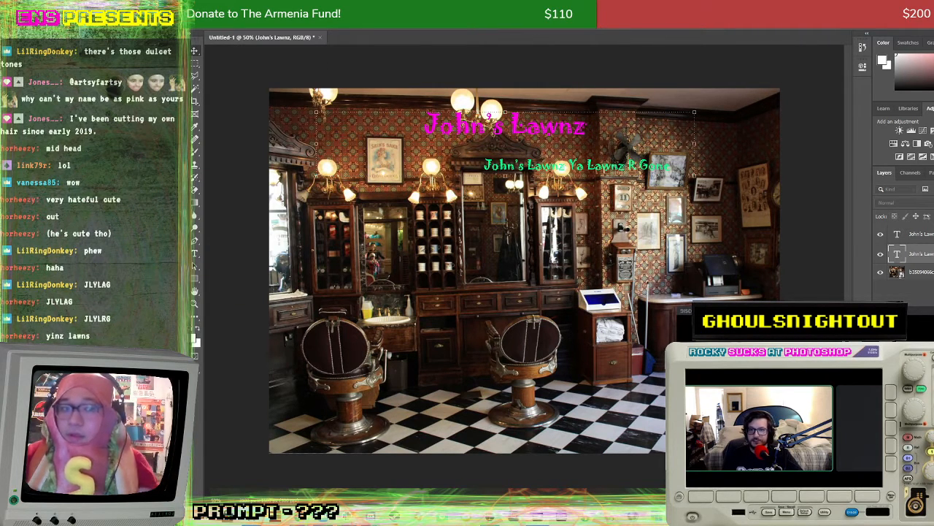
key("Return")
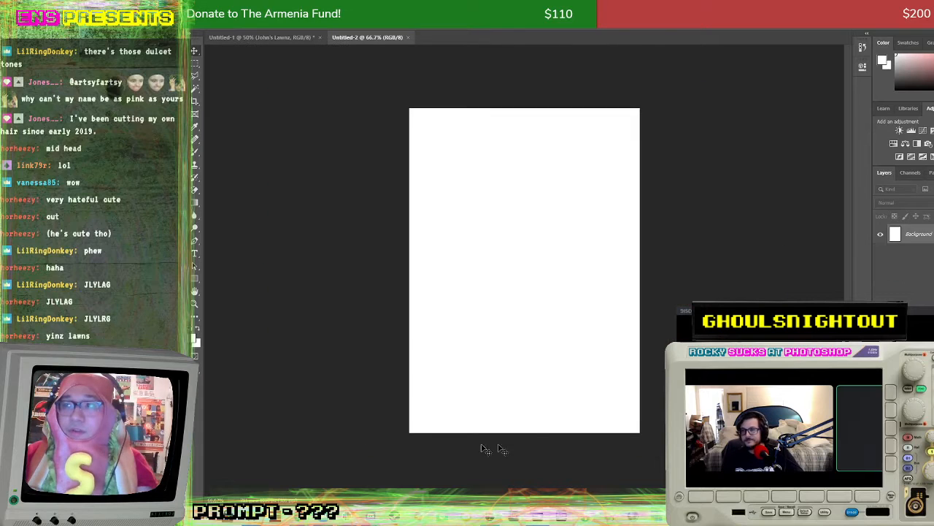
Step: Place the stock photo of the girl getting a haircut in the new document and delete the white Background layer
key("ctrl+plus")
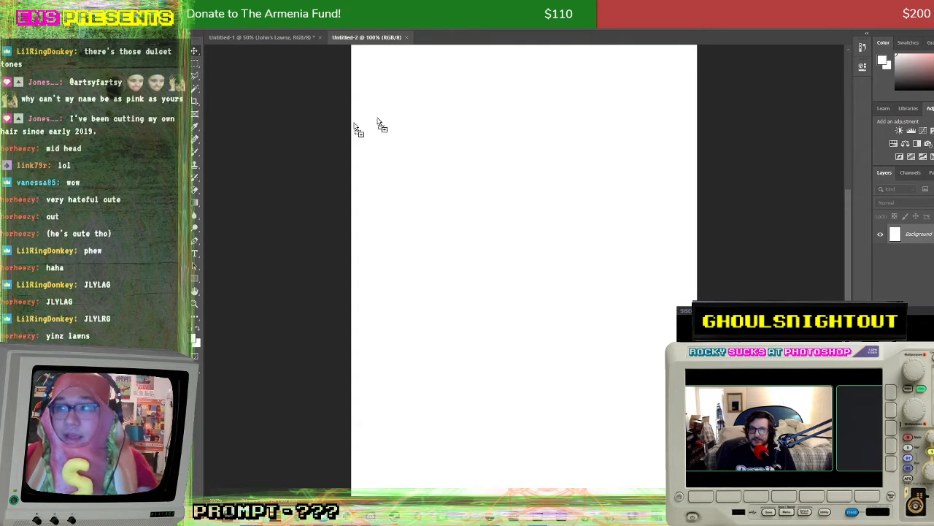
left_click_drag(382, 125, 440, 237)
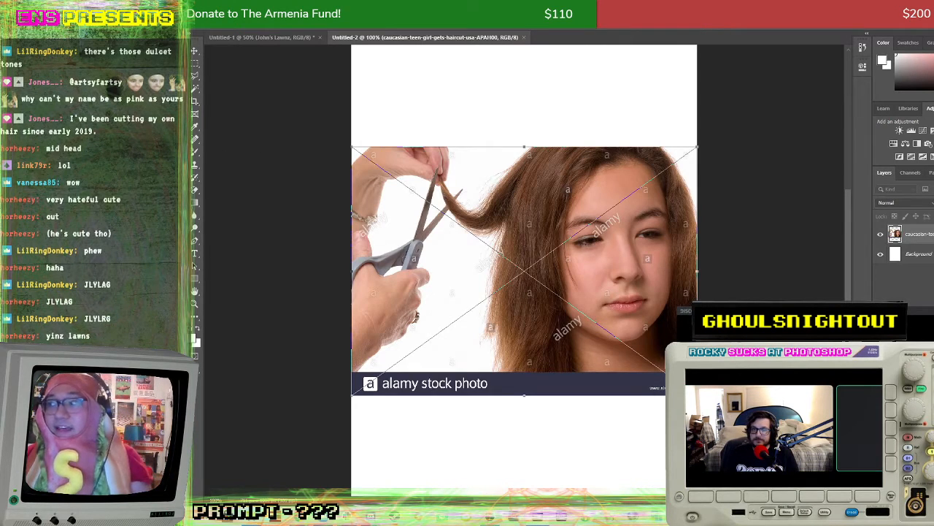
key("Return")
key("Delete")
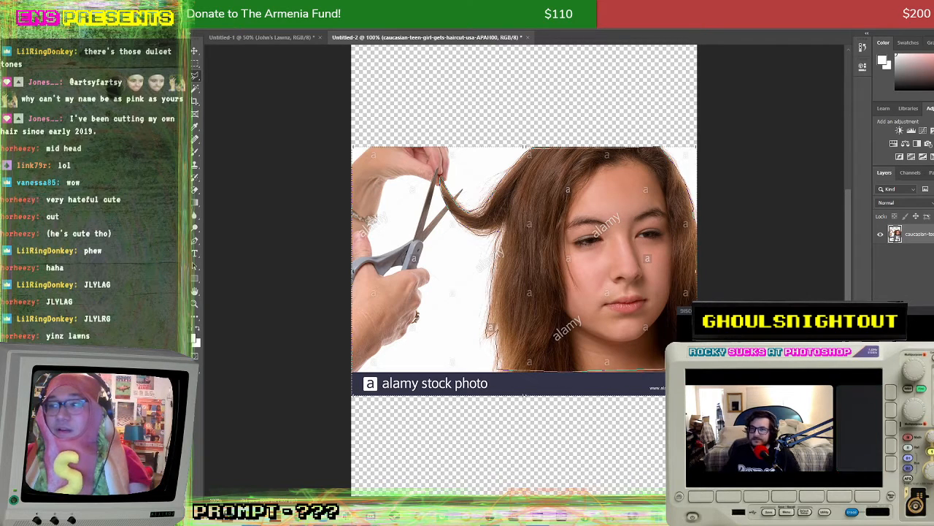
Step: Select the girl's head and hair with the lasso and cut it from the rasterized photo onto a new layer
left_click(697, 224)
right_click(644, 235)
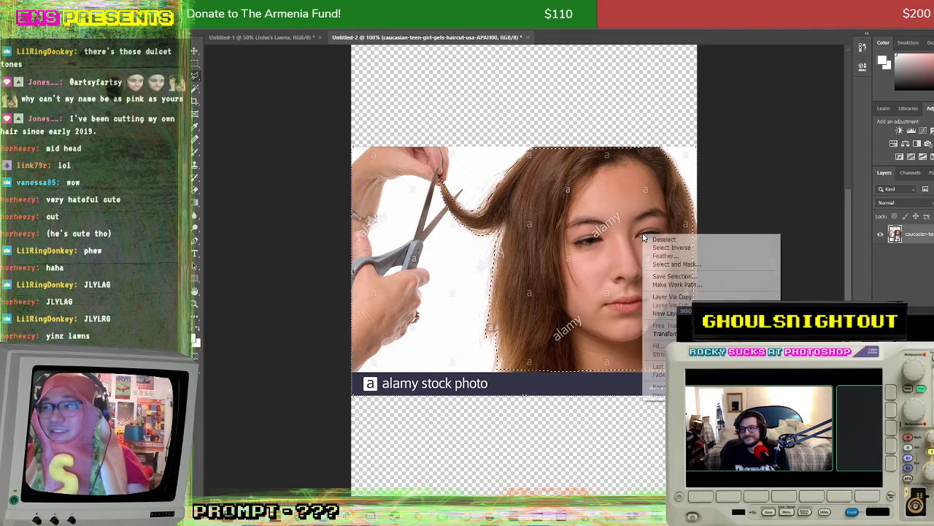
right_click(895, 234)
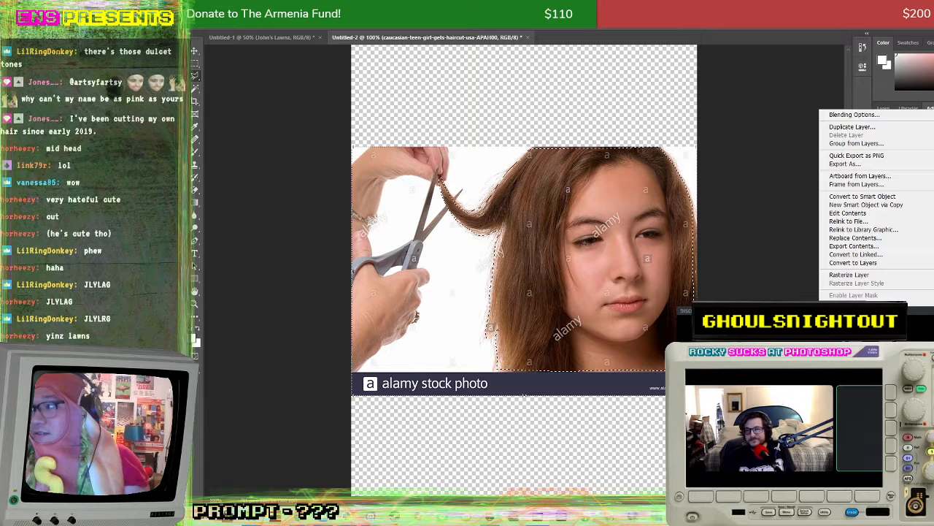
left_click(873, 271)
right_click(592, 246)
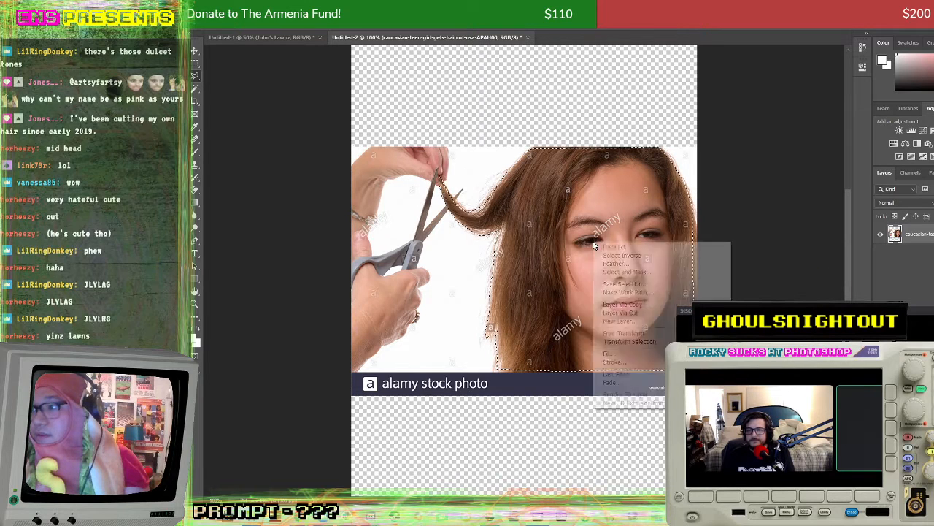
left_click(666, 314)
Step: Copy the cut-out girl's head into the barber shop document, then return to the haircut photo document
left_click(194, 50)
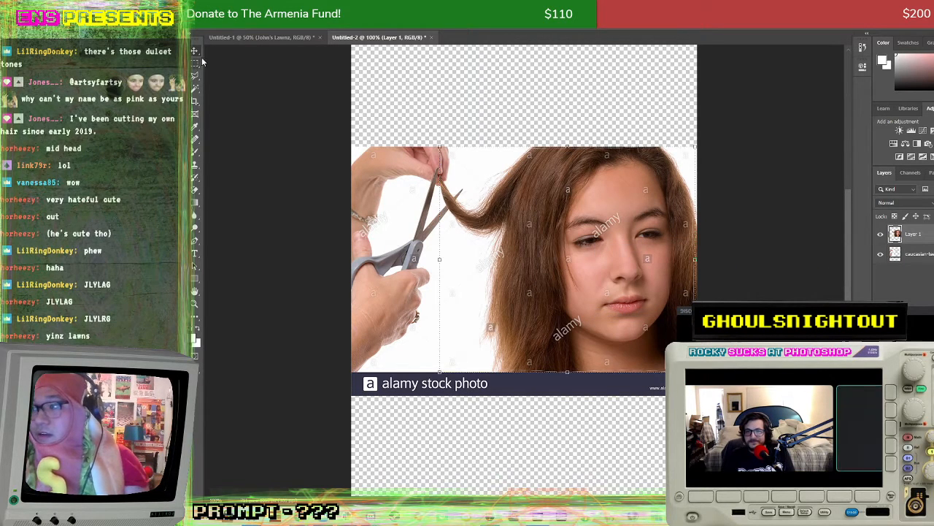
left_click_drag(475, 219, 769, 359)
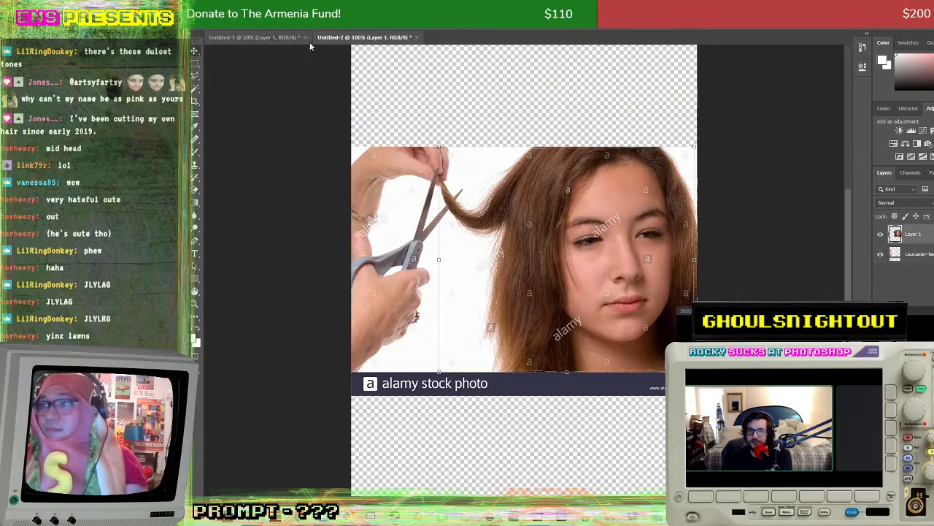
left_click(365, 38)
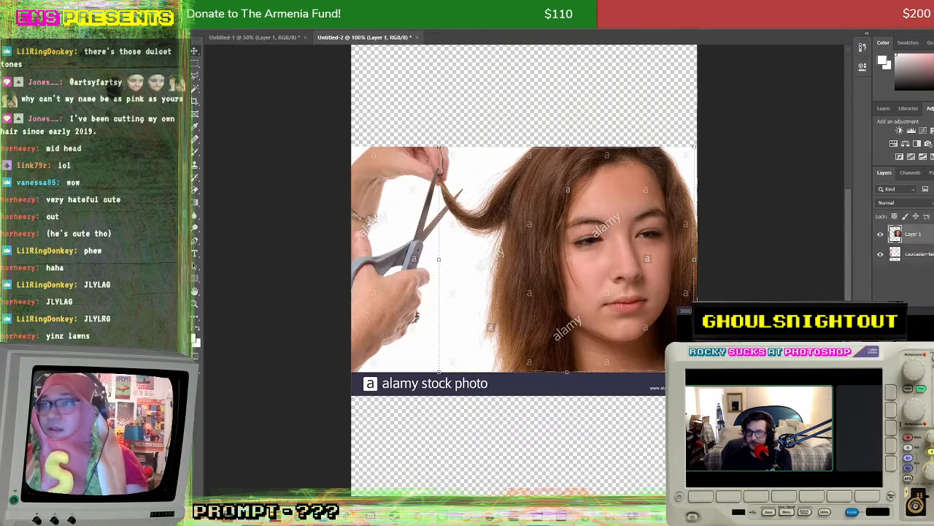
Step: Create a new landscape document with a white background
key("alt+f")
key("Escape")
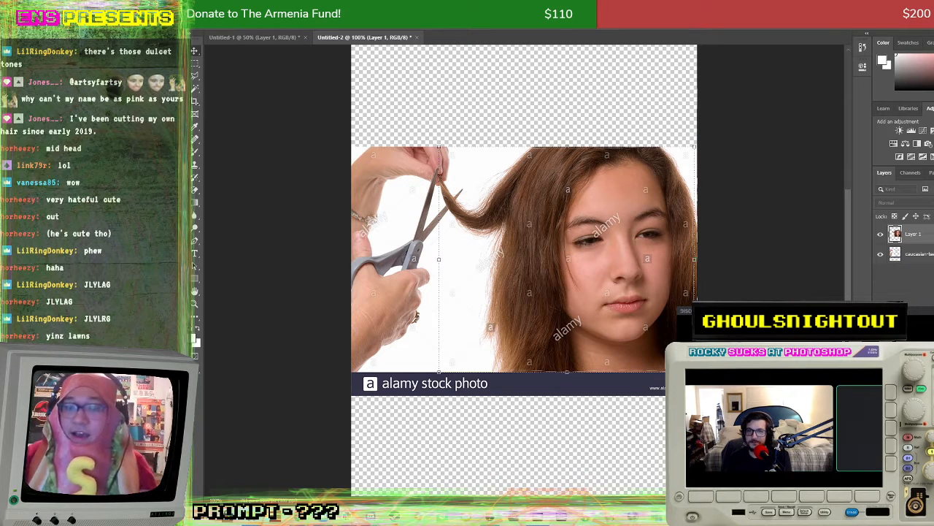
key("ctrl+n")
key("Return")
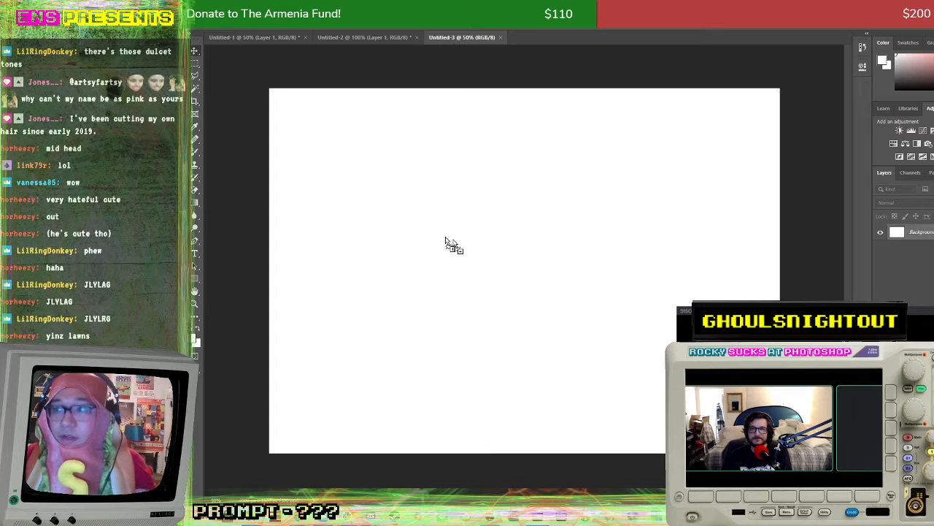
Step: Place the profile photo of the man with the swept-back haircut in the new document and delete the white layer beneath it
left_click_drag(444, 244, 696, 245)
key("Return")
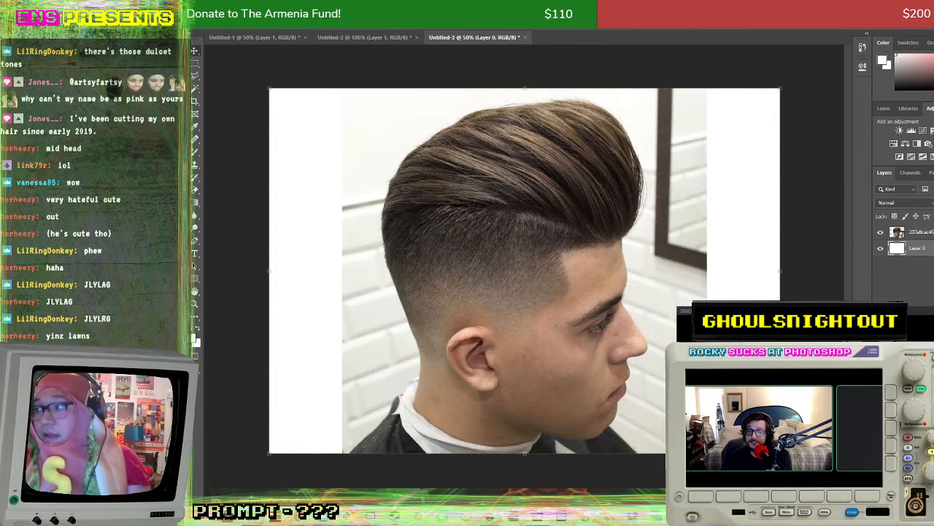
key("Delete")
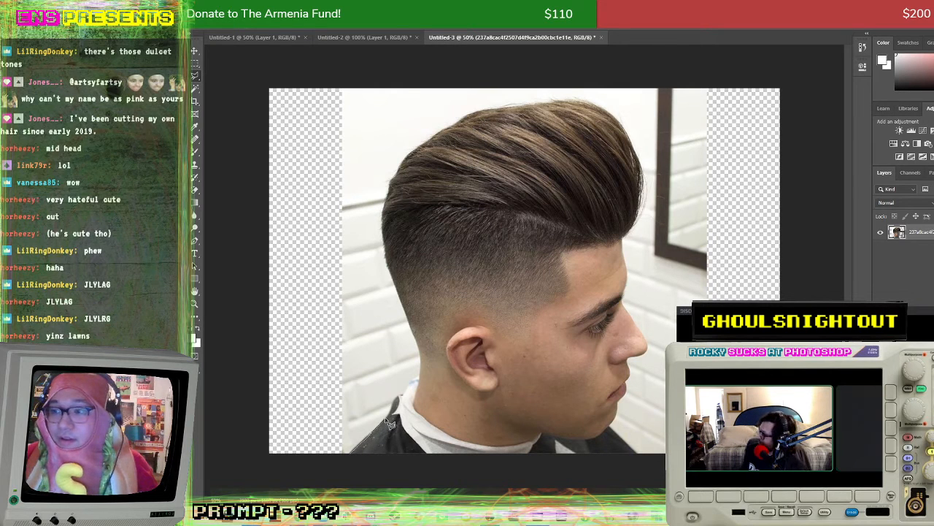
Step: Trace the man's head, hair and shoulders with the lasso, starting up the back of the neck, and close the selection
left_click(420, 350)
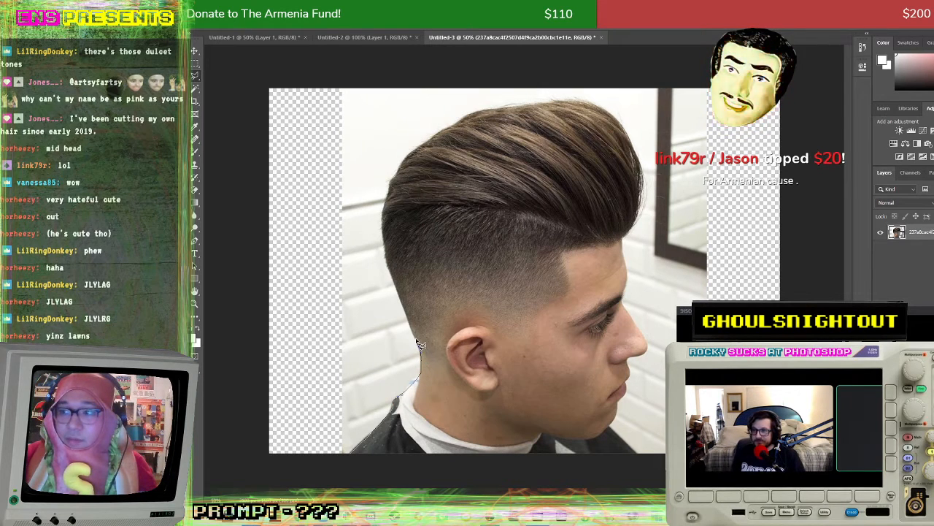
left_click(417, 341)
left_click(412, 330)
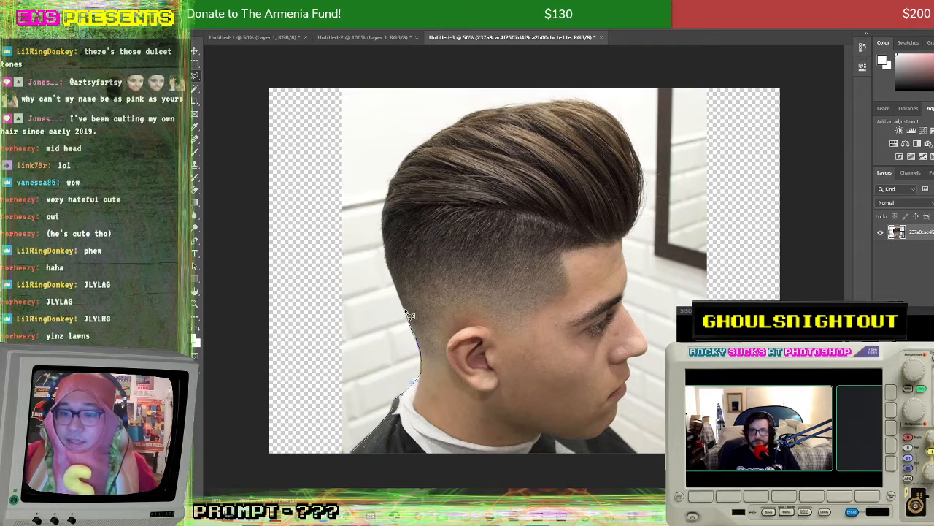
left_click(387, 265)
left_click(385, 253)
left_click(384, 237)
left_click(384, 224)
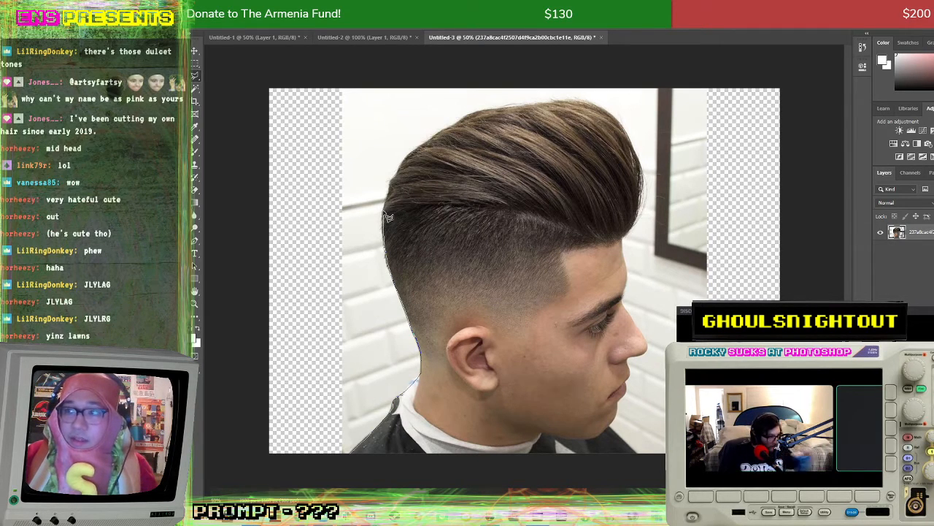
left_click(384, 209)
left_click(386, 197)
left_click(389, 186)
left_click(392, 179)
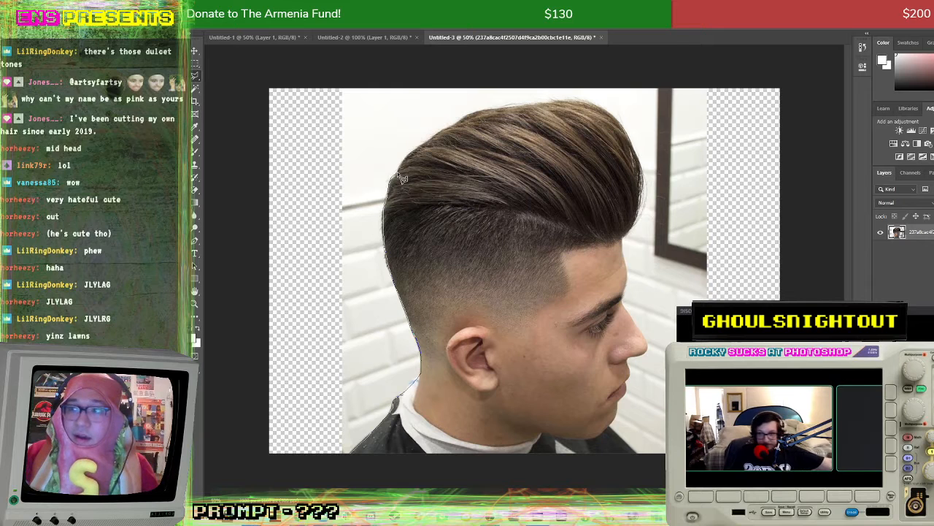
left_click(397, 173)
left_click(403, 161)
left_click(412, 150)
left_click(425, 145)
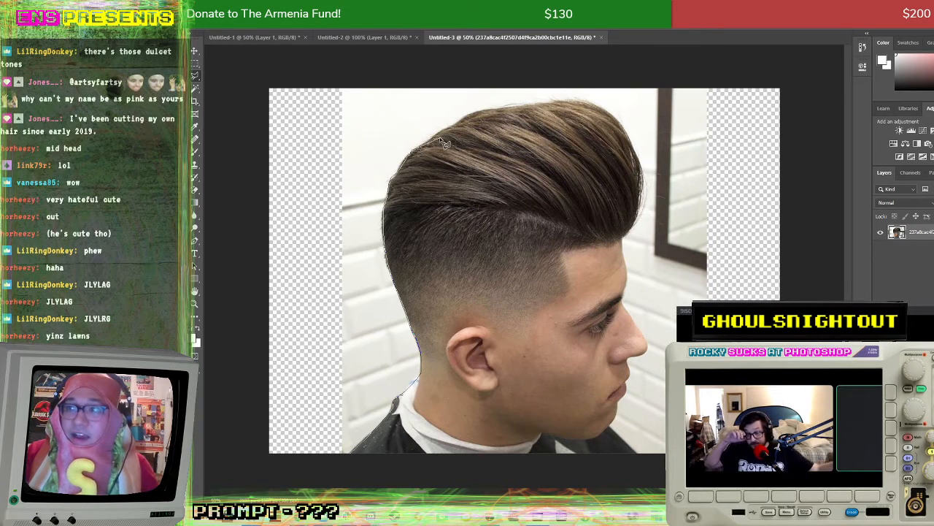
left_click(440, 138)
left_click(452, 127)
left_click(465, 116)
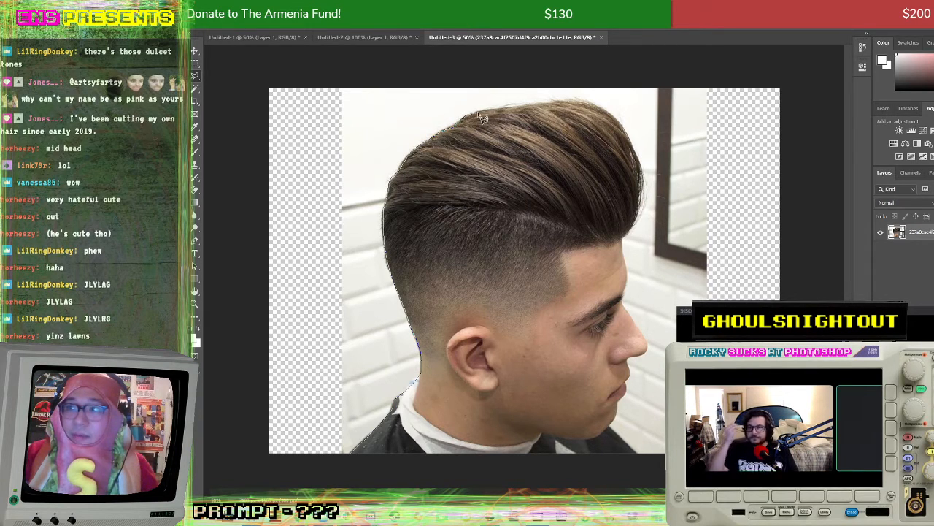
left_click(517, 109)
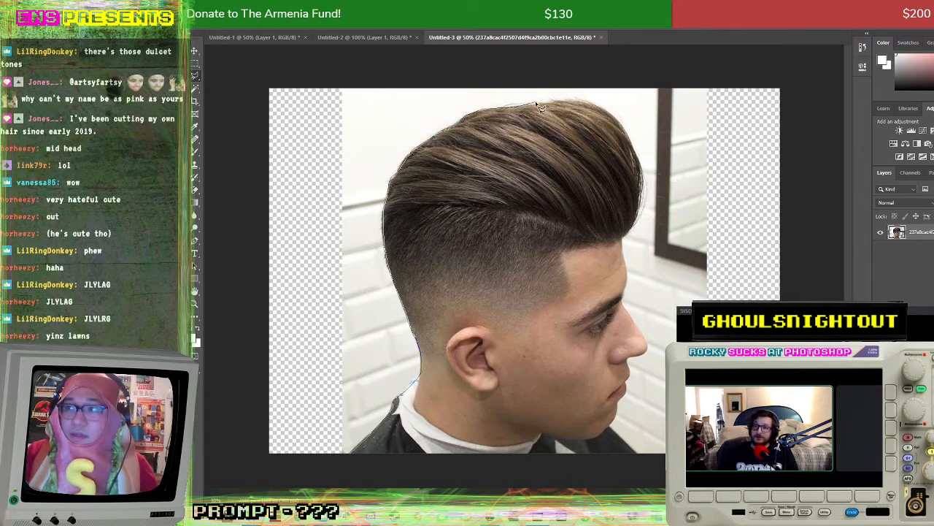
left_click(537, 104)
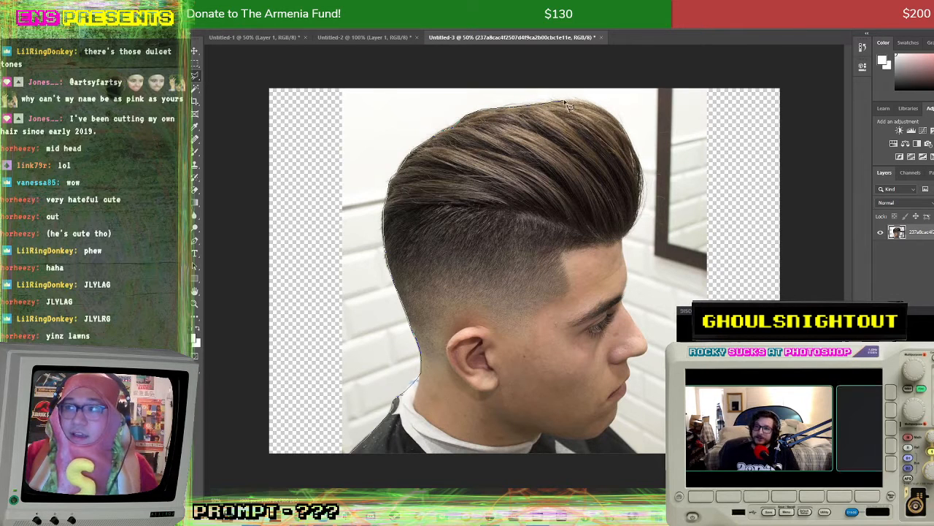
left_click(615, 118)
left_click(629, 136)
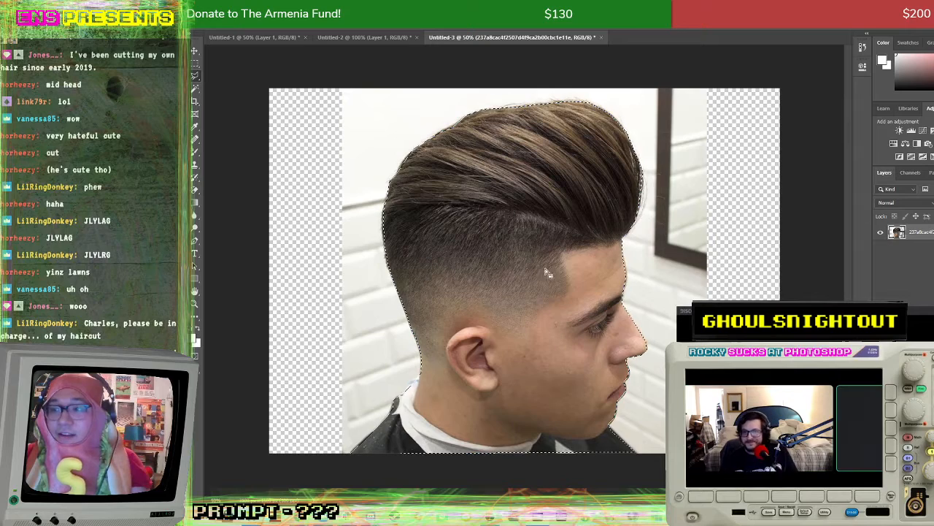
Step: Rasterize the man's photo layer and cut the selected head and shoulders onto a new layer
right_click(562, 252)
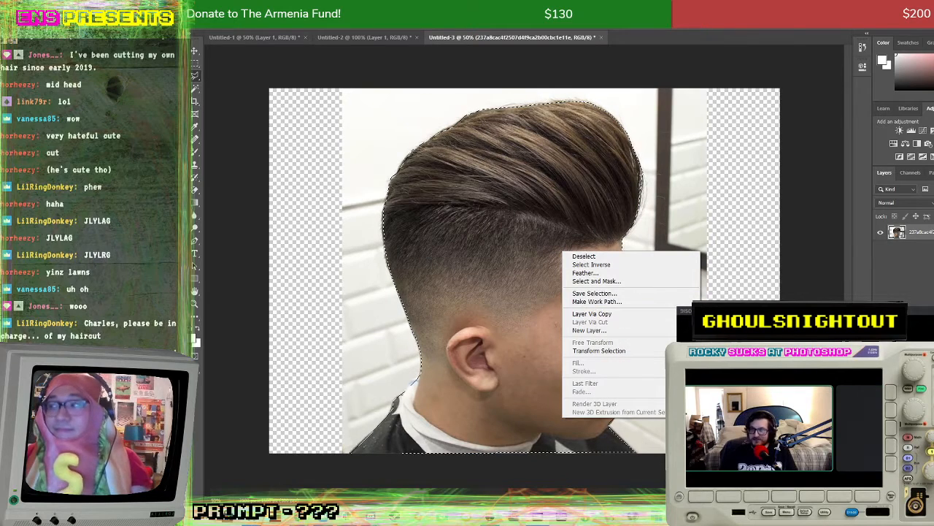
left_click(624, 314)
right_click(905, 231)
left_click(853, 276)
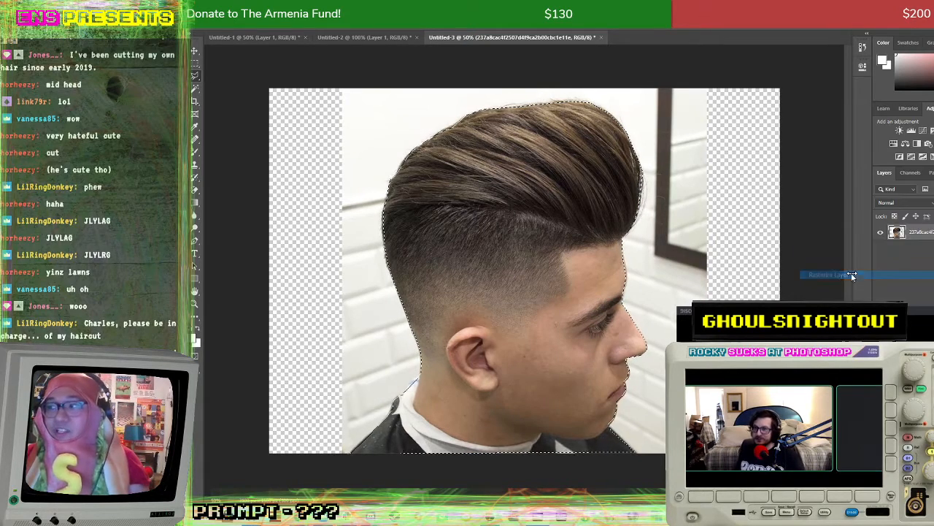
right_click(542, 217)
left_click(584, 289)
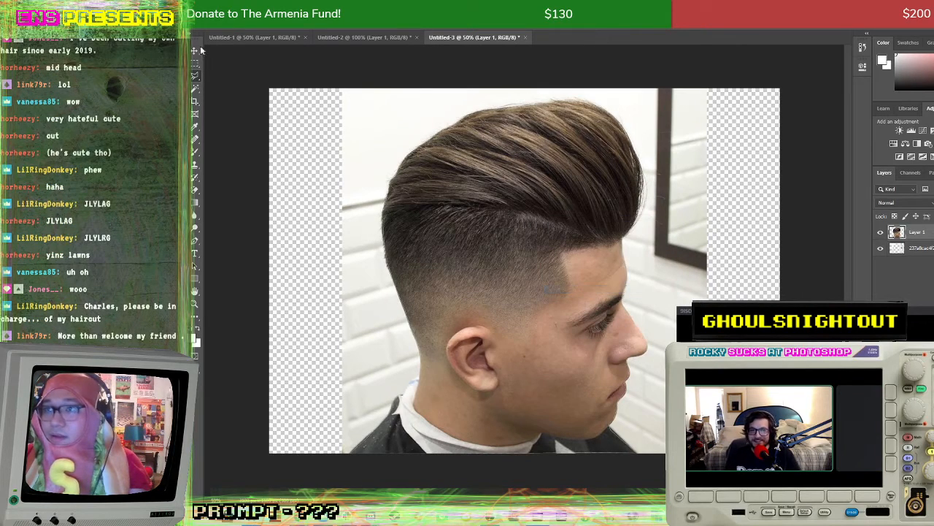
Step: Copy the cut-out man into the barber shop document, scale him down, and arrange both heads side by side in the canvas's lower-left corner
left_click_drag(481, 184, 252, 37)
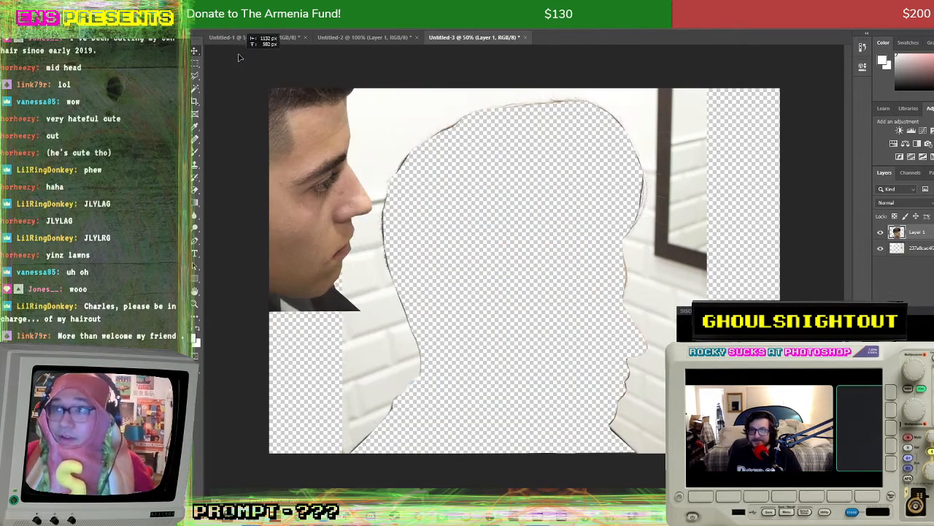
left_click(252, 37)
left_click_drag(606, 305, 639, 344)
left_click_drag(732, 218, 325, 332)
left_click_drag(451, 369, 419, 378)
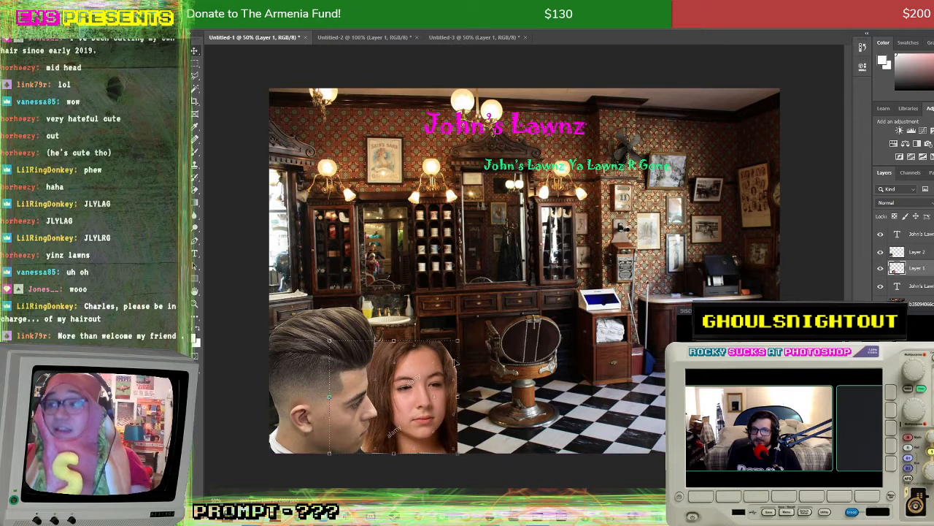
Step: Enlarge the girl's head proportionally and lower both heads so they run past the canvas's bottom edge
key("ctrl+t")
left_click_drag(459, 342, 490, 326)
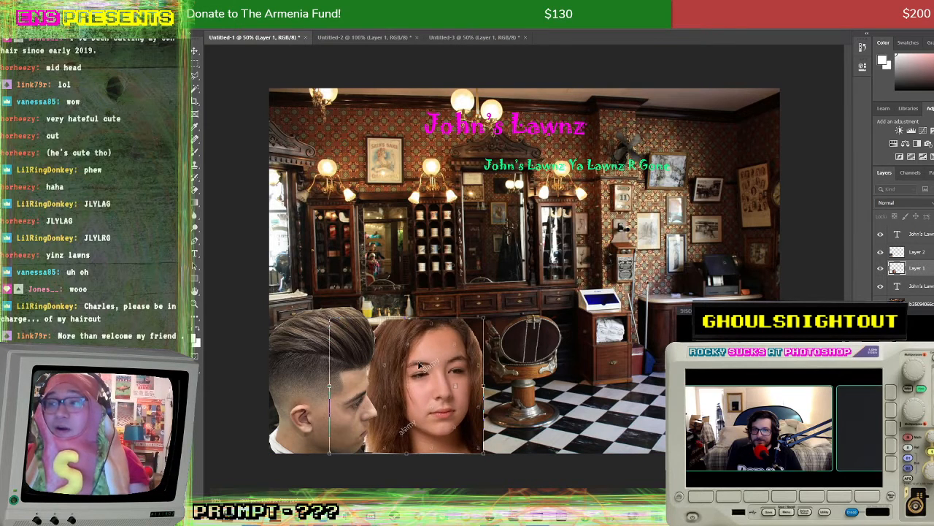
left_click_drag(412, 359, 412, 394)
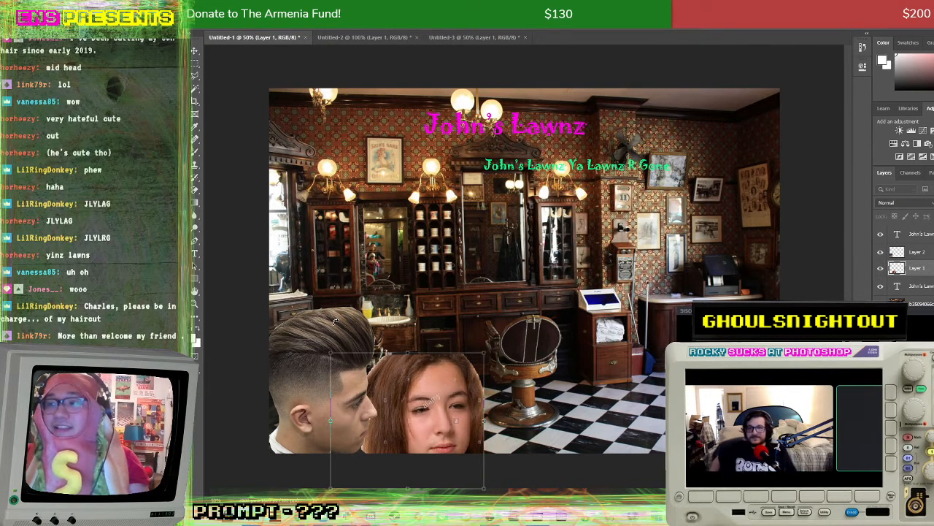
key("Return")
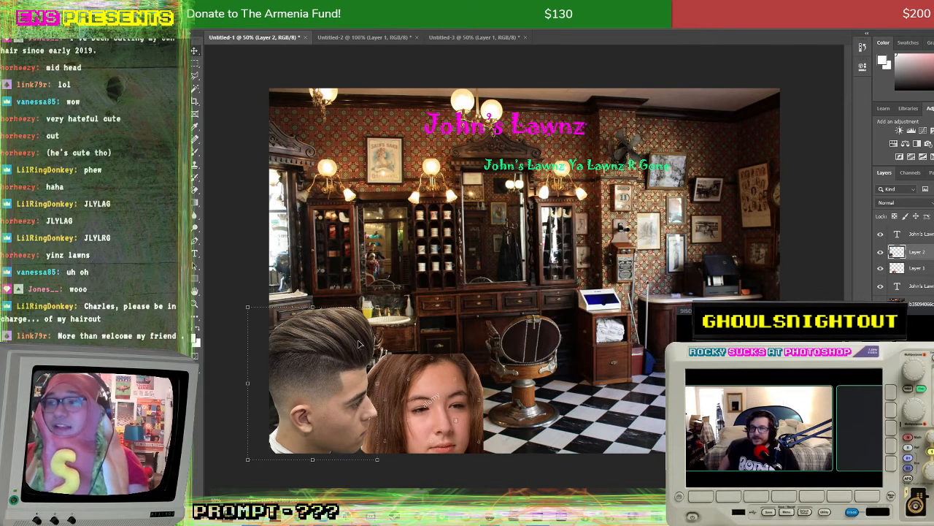
left_click_drag(327, 351, 326, 369)
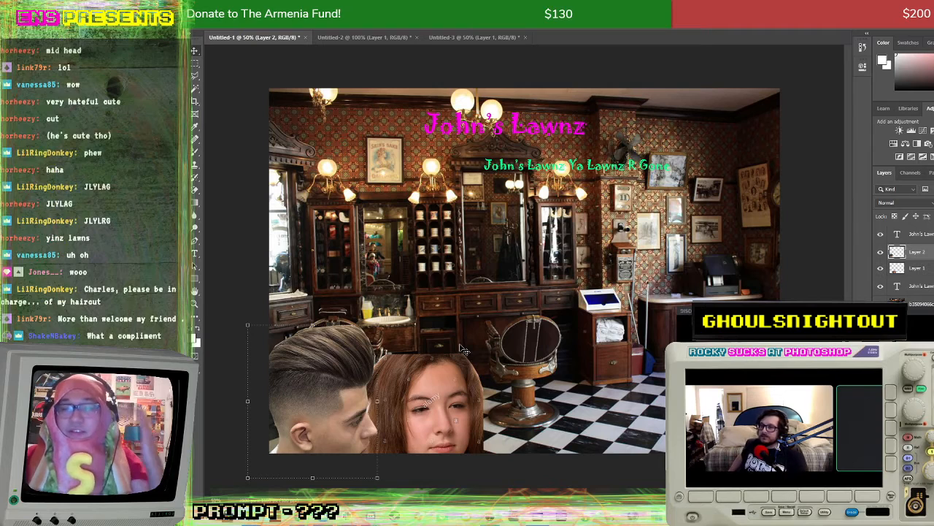
Step: Create a new document and place the photo of the grey-bearded man in it
left_click(349, 35)
left_click(208, 22)
left_click(219, 152)
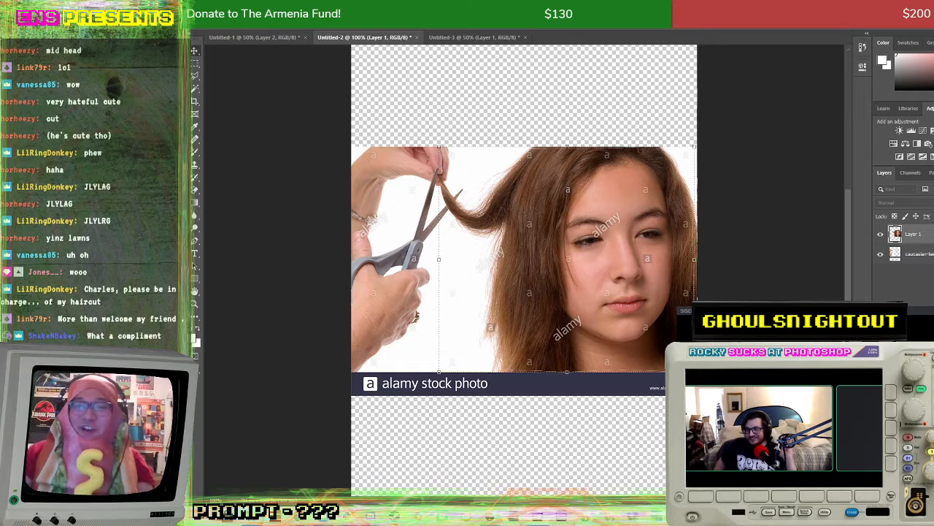
key("Return")
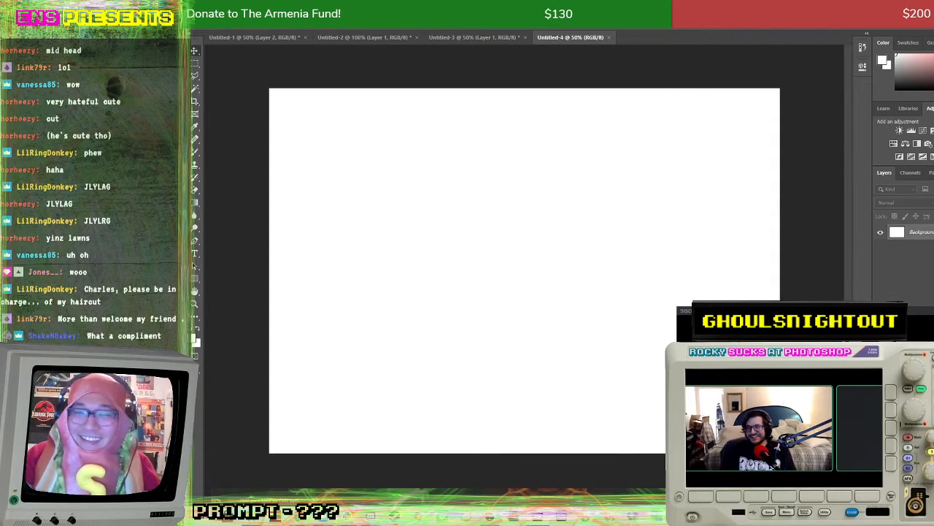
left_click_drag(381, 183, 378, 221)
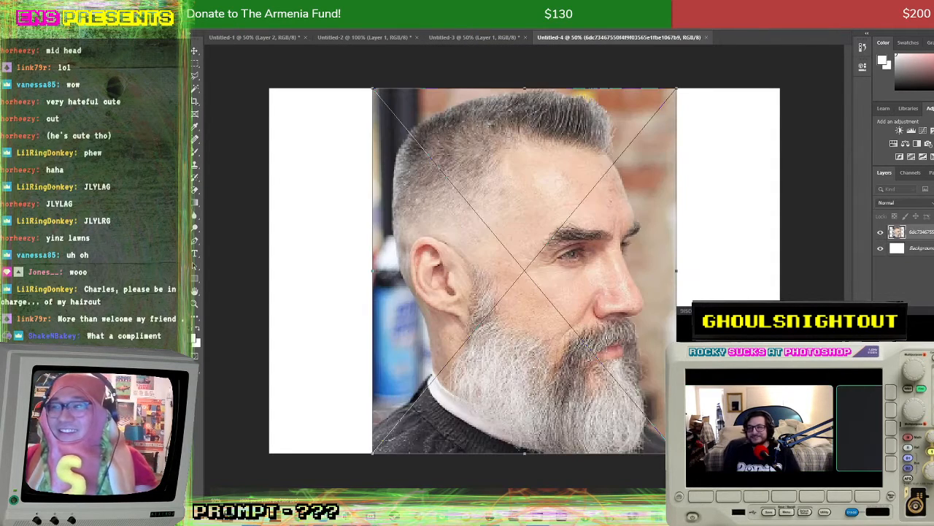
key("Return")
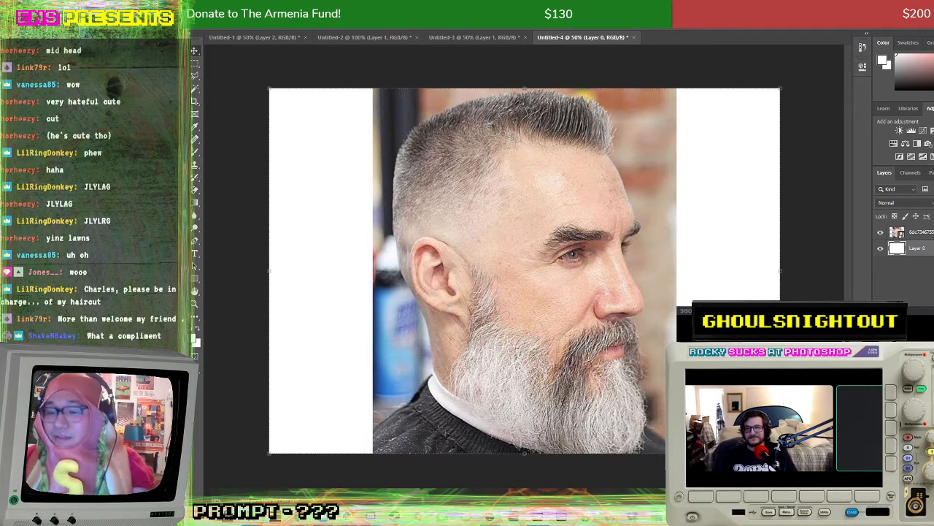
Step: Delete the white background layer and rasterize the bearded man's photo layer
key("Delete")
right_click(909, 232)
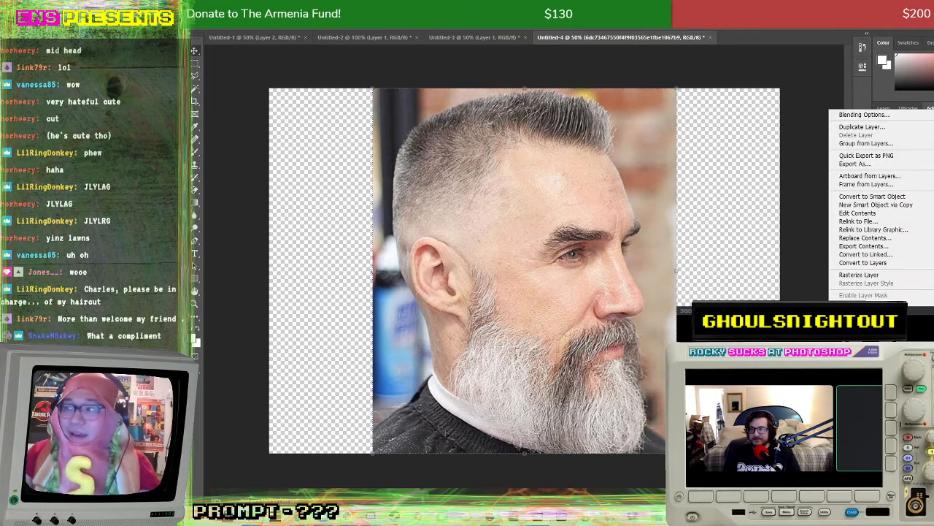
left_click(861, 397)
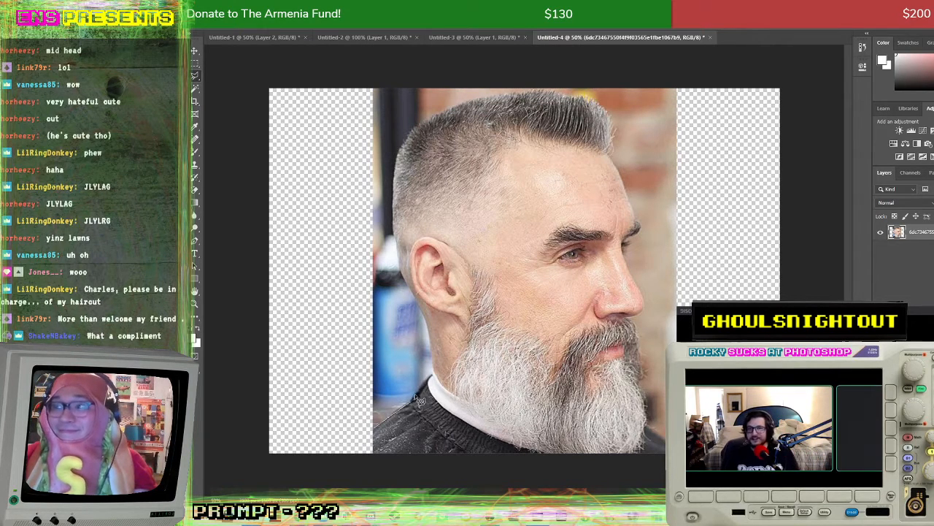
Step: Trace the bearded man's head, beard and collar with the lasso, starting up the back of the neck, and close the selection
mouse_move(420, 401)
left_mouse_down()
mouse_move(436, 346)
mouse_move(402, 276)
mouse_move(396, 219)
left_mouse_up()
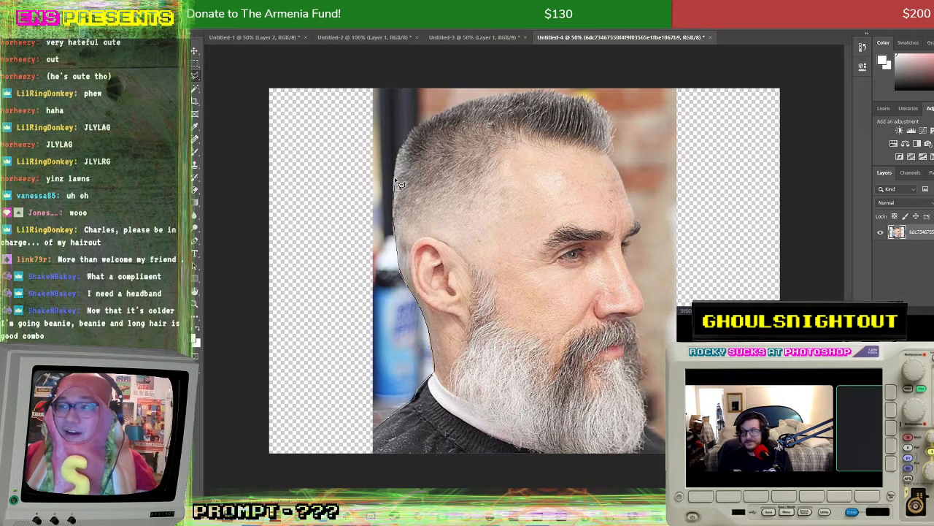
mouse_move(398, 170)
left_mouse_down()
mouse_move(412, 129)
mouse_move(546, 92)
mouse_move(609, 112)
mouse_move(615, 170)
mouse_move(630, 195)
left_mouse_up()
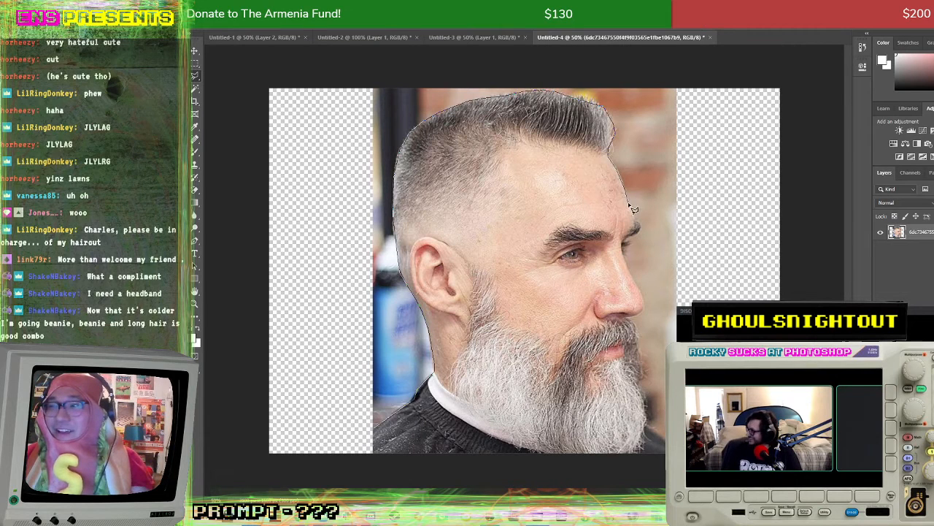
mouse_move(640, 231)
left_mouse_down()
mouse_move(647, 310)
mouse_move(640, 293)
mouse_move(642, 317)
left_mouse_up()
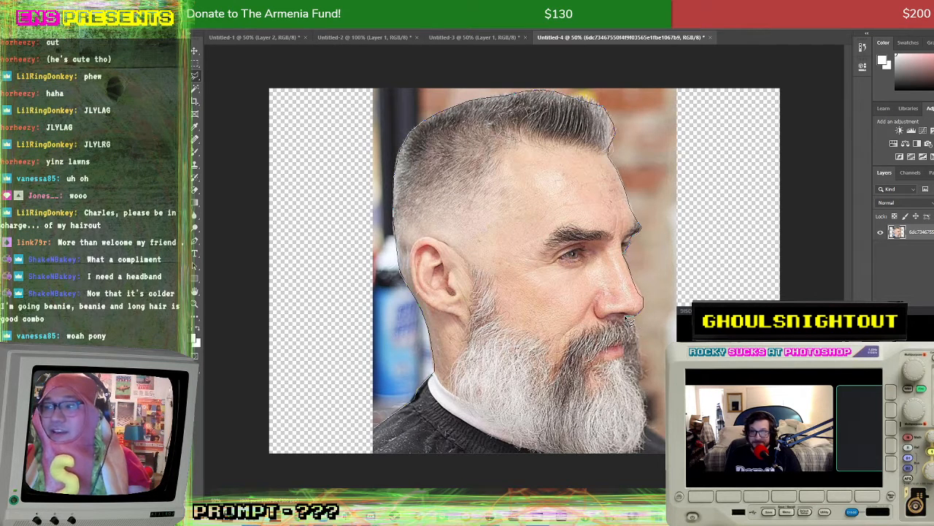
mouse_move(640, 332)
left_mouse_down()
mouse_move(648, 381)
mouse_move(640, 385)
mouse_move(642, 452)
mouse_move(548, 462)
mouse_move(494, 444)
mouse_move(400, 447)
mouse_move(374, 432)
left_mouse_up()
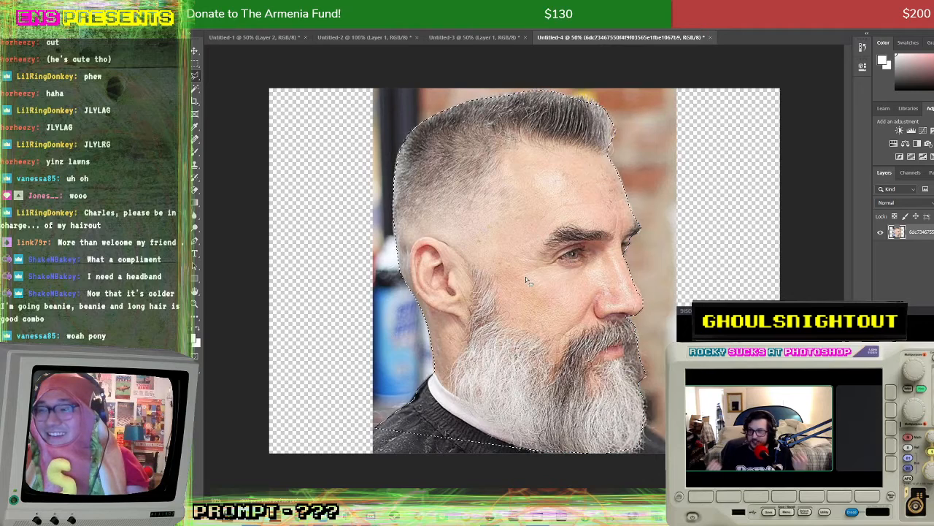
Step: Cut the selected head onto a new layer and copy the cut-out into the barber shop document
right_click(527, 281)
left_click(562, 349)
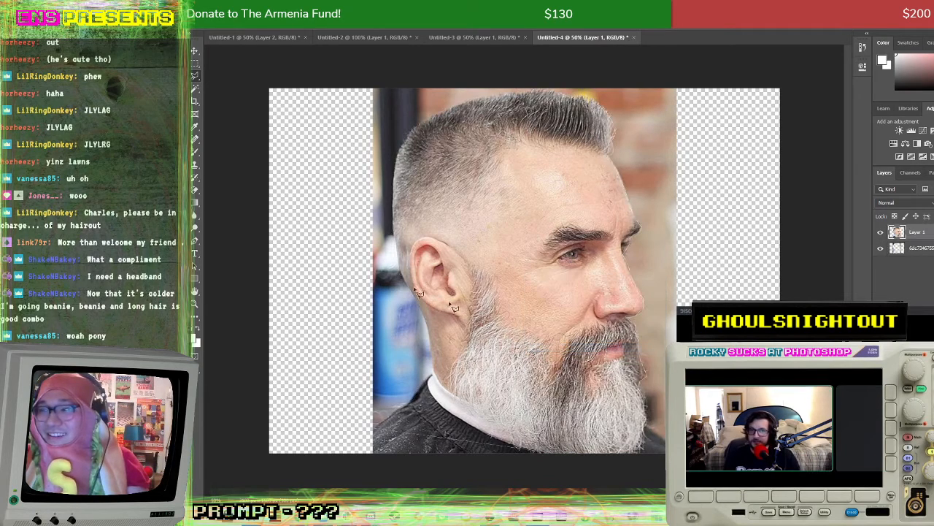
left_click(192, 46)
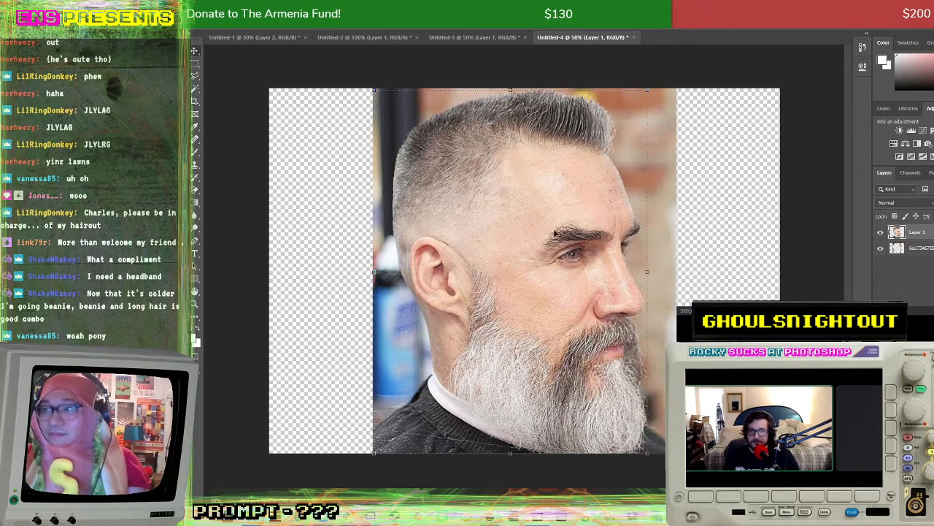
left_click_drag(555, 228, 561, 371)
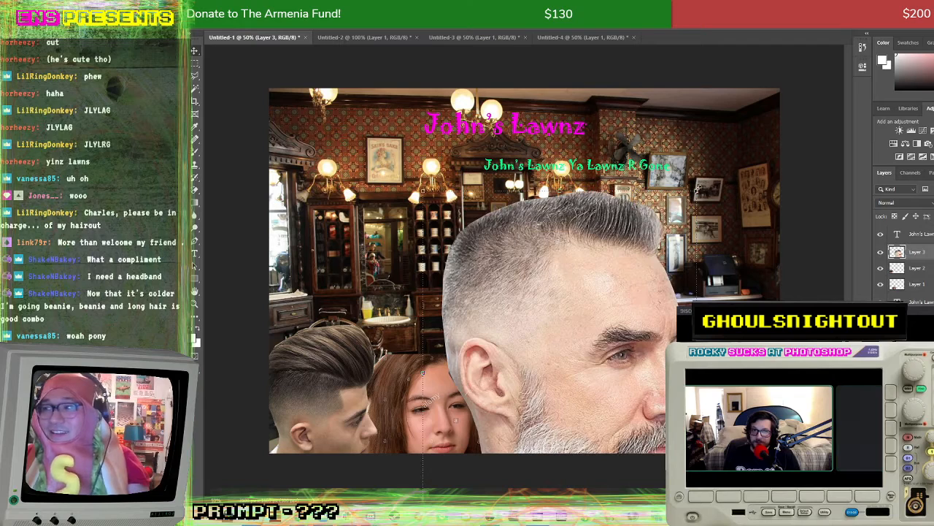
Step: Try to scale the bearded man's head down and set it to the right of the girl's head
left_click_drag(648, 218, 571, 358)
left_click_drag(496, 419, 547, 407)
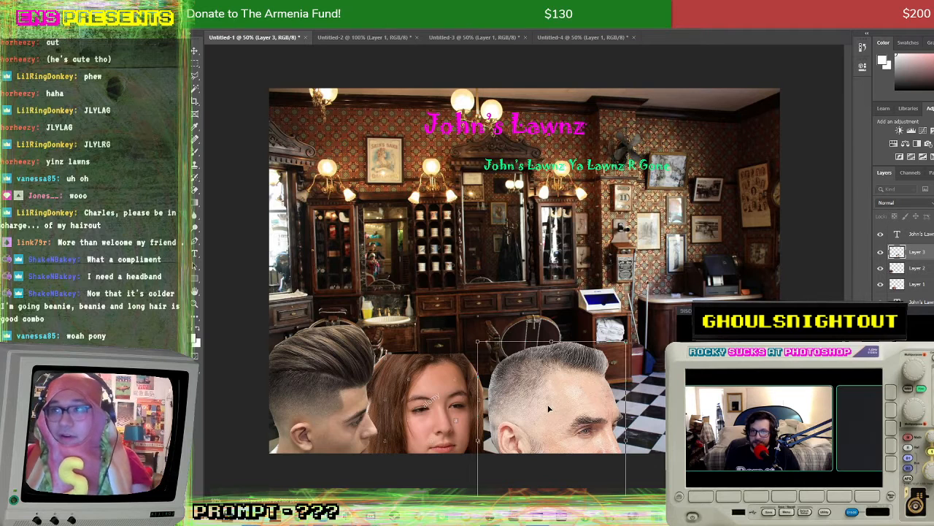
left_click_drag(546, 405, 533, 406)
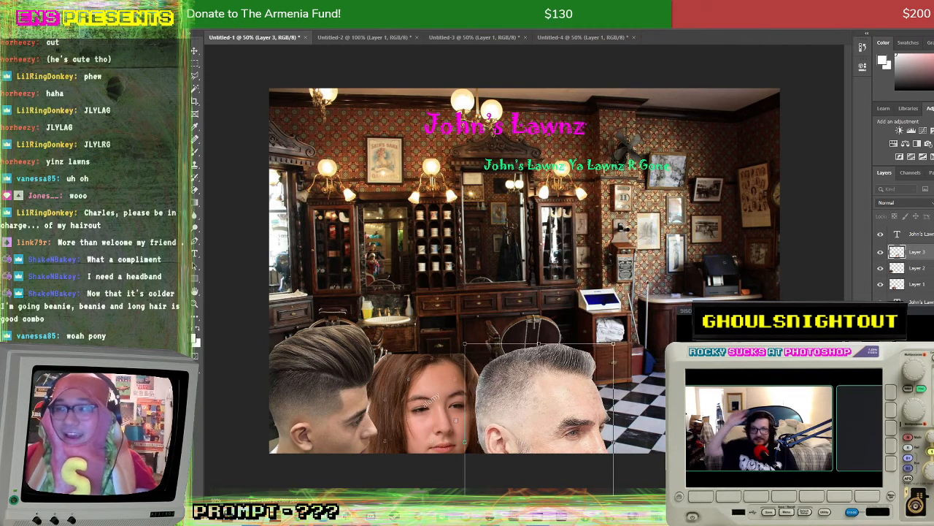
Step: Create a new document, place the photo of the blond toddler's haircut in it, and delete the white background layer
left_click(571, 37)
left_click(211, 20)
key("Escape")
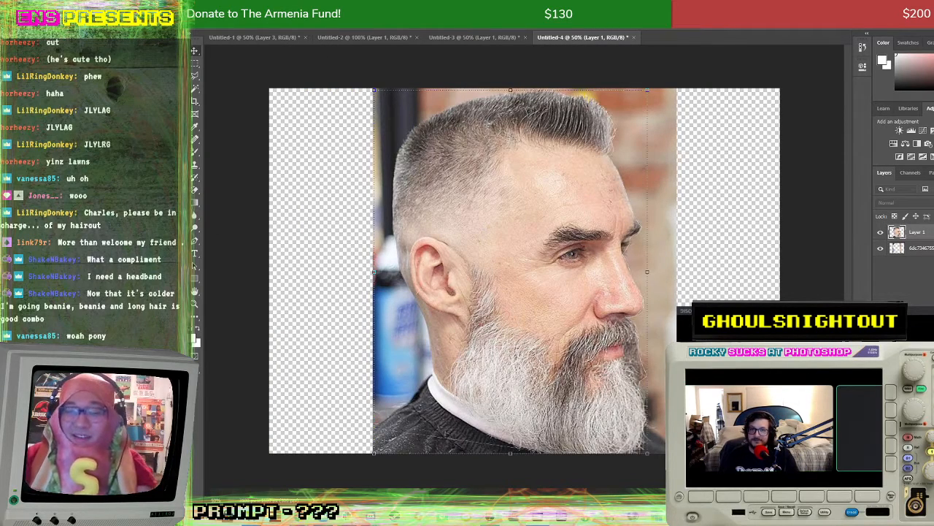
key("ctrl+alt+n")
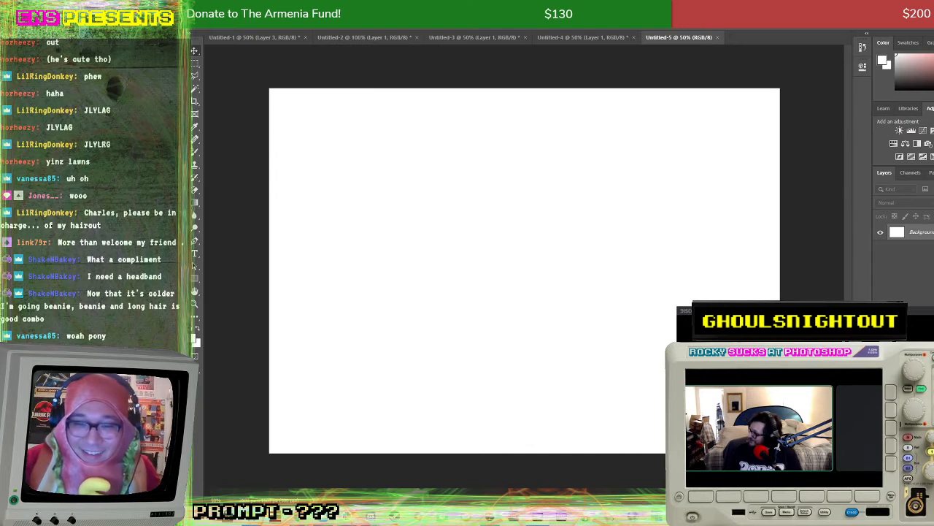
left_click_drag(222, 144, 292, 165)
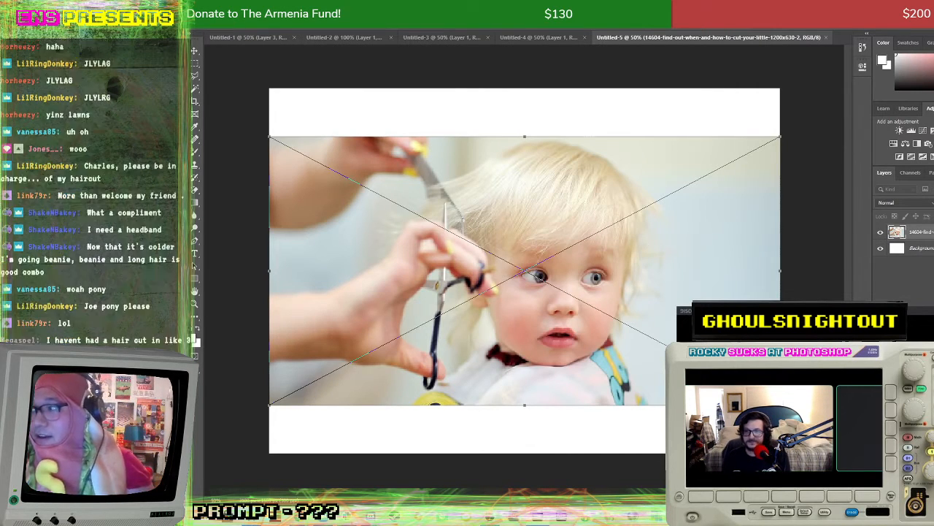
left_click(933, 248)
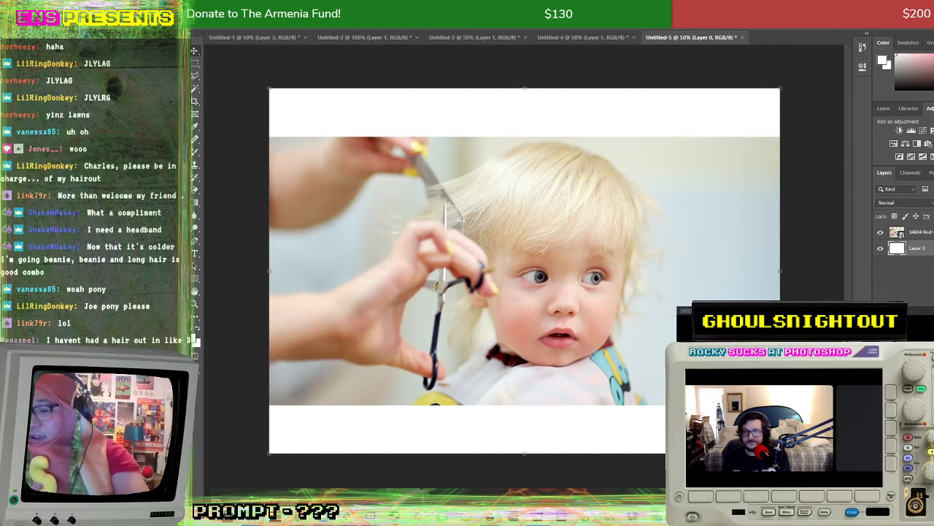
key("Delete")
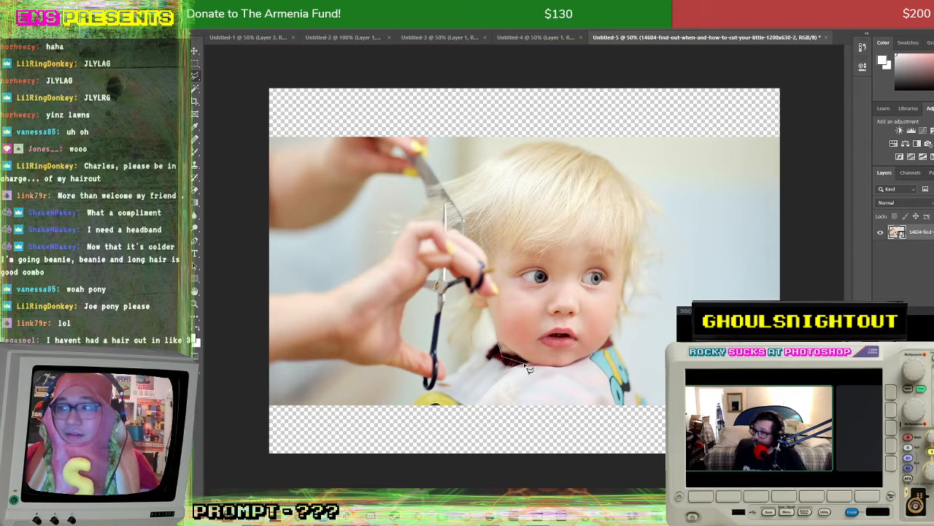
Step: Trace the toddler's head and loose hair with the lasso, skirting the hairdresser's hand, and close the selection at the chin
mouse_move(529, 368)
left_mouse_down()
mouse_move(591, 361)
mouse_move(621, 321)
left_mouse_up()
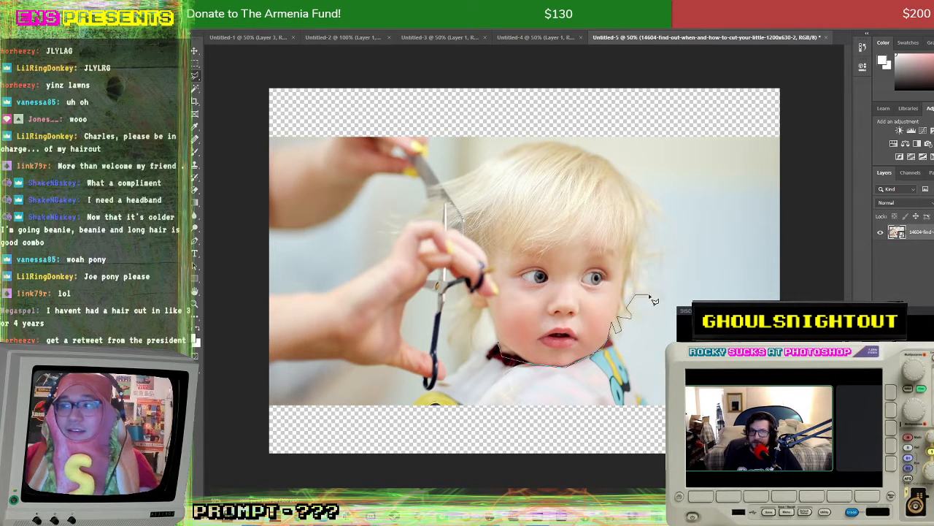
mouse_move(646, 293)
left_mouse_down()
mouse_move(647, 216)
mouse_move(666, 223)
mouse_move(621, 175)
left_mouse_up()
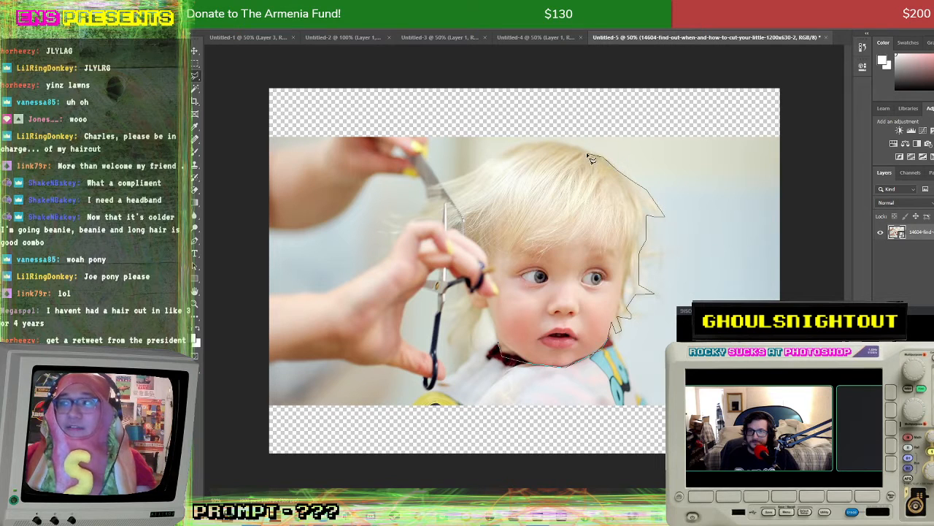
mouse_move(581, 151)
left_mouse_down()
mouse_move(538, 146)
mouse_move(471, 176)
mouse_move(432, 181)
mouse_move(425, 161)
mouse_move(431, 195)
mouse_move(419, 217)
mouse_move(411, 224)
mouse_move(396, 211)
mouse_move(385, 229)
mouse_move(398, 249)
mouse_move(427, 223)
mouse_move(409, 222)
mouse_move(411, 238)
mouse_move(439, 283)
left_mouse_up()
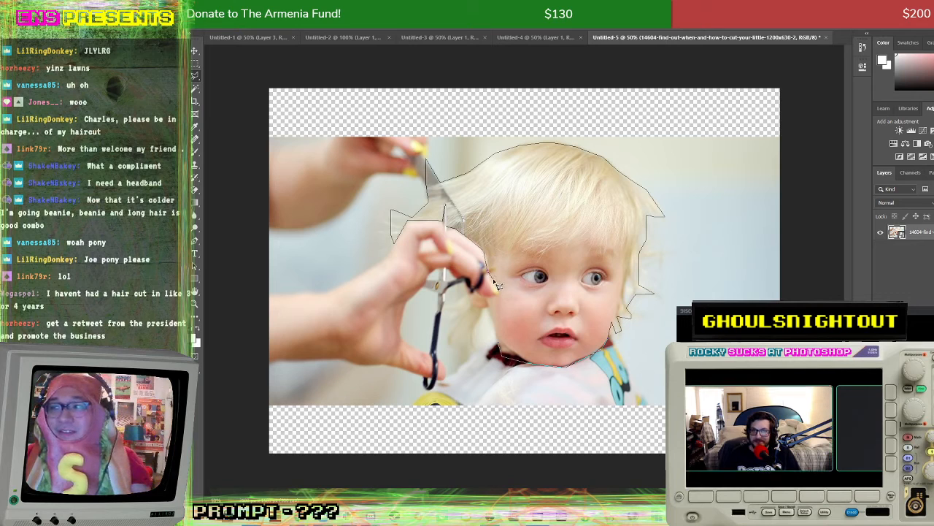
left_click(498, 341)
Step: Rasterize the toddler's photo layer and cut the selected head onto a new layer
right_click(566, 286)
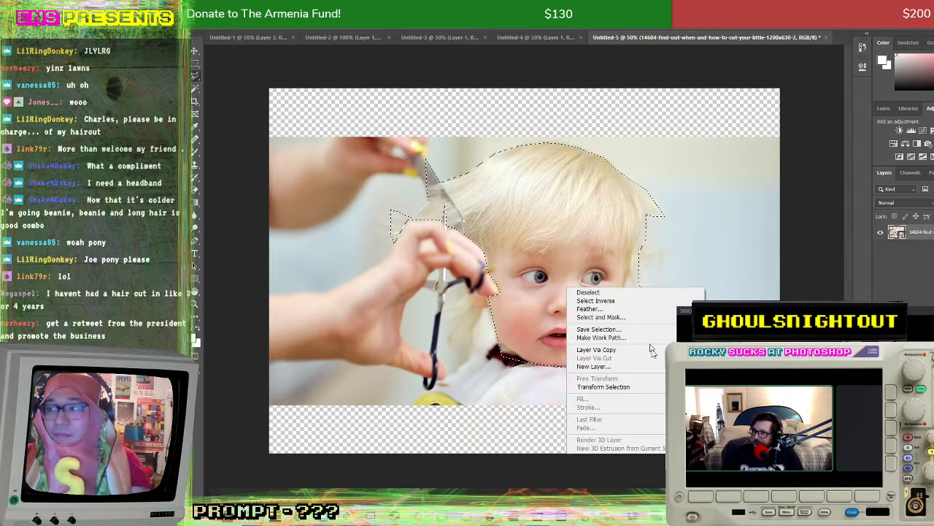
right_click(905, 231)
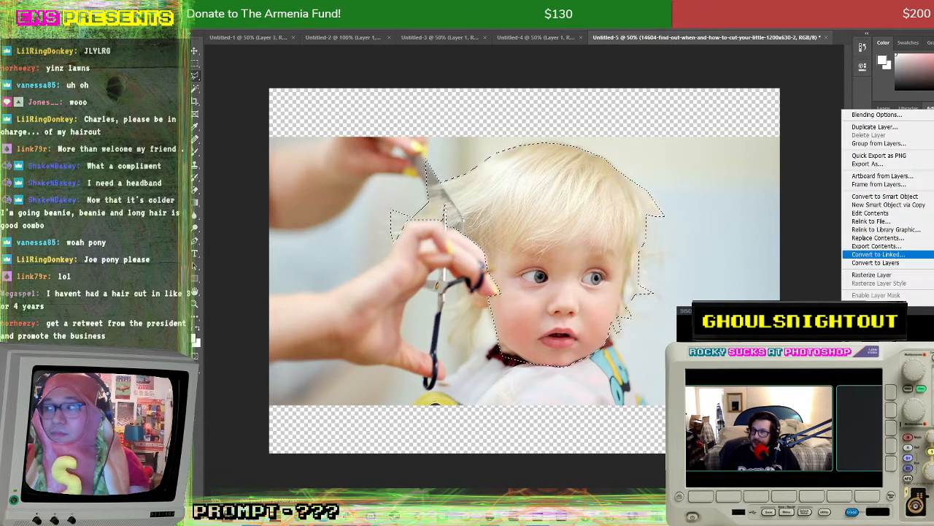
key("Escape")
right_click(543, 241)
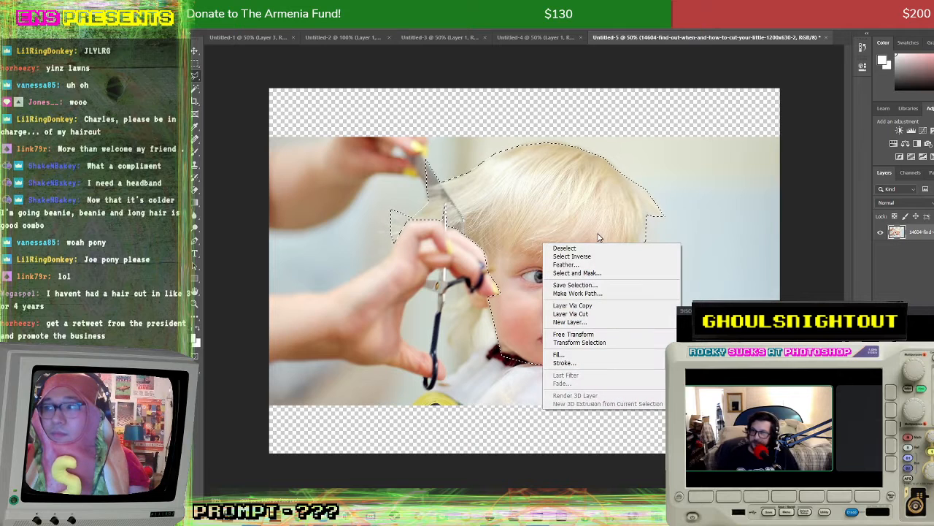
left_click(600, 313)
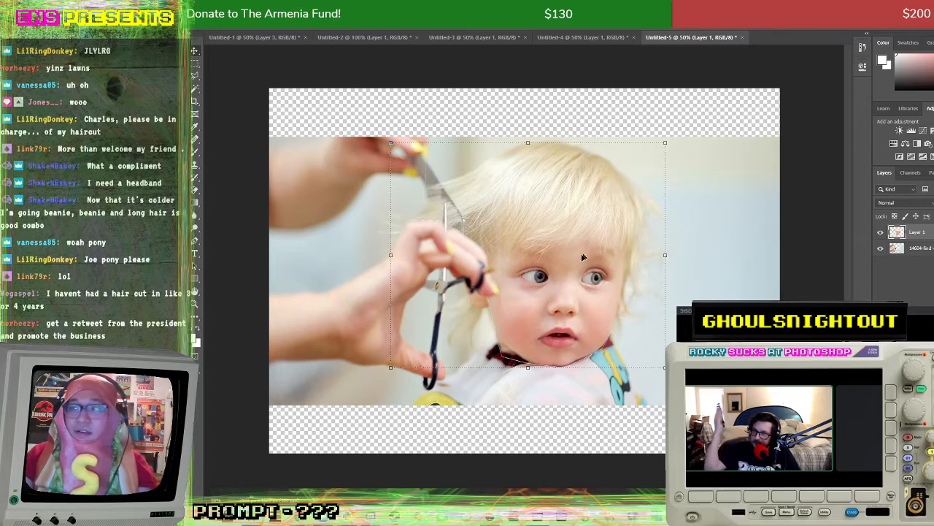
Step: Copy the cut-out toddler into the barber shop document, scale the head down, and place it just right of the girl's head
left_click_drag(582, 257, 580, 73)
left_click(578, 37)
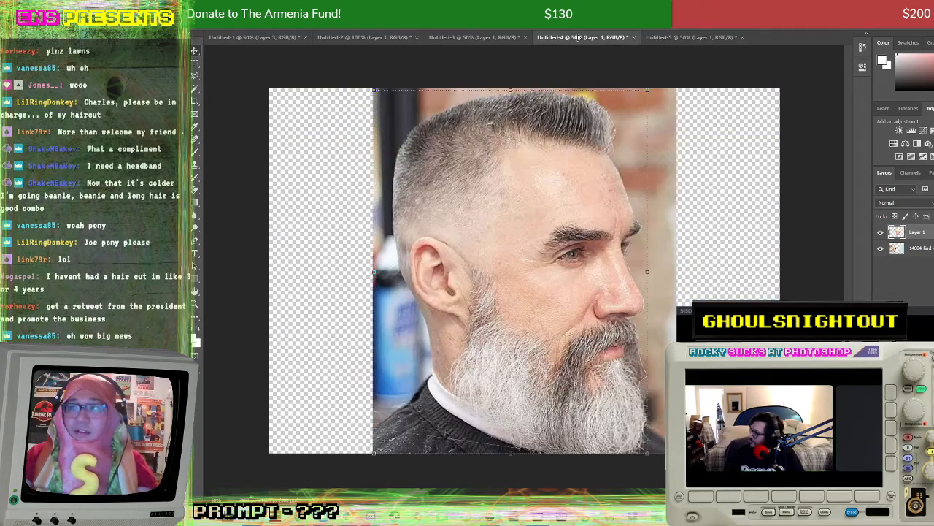
left_click(259, 37)
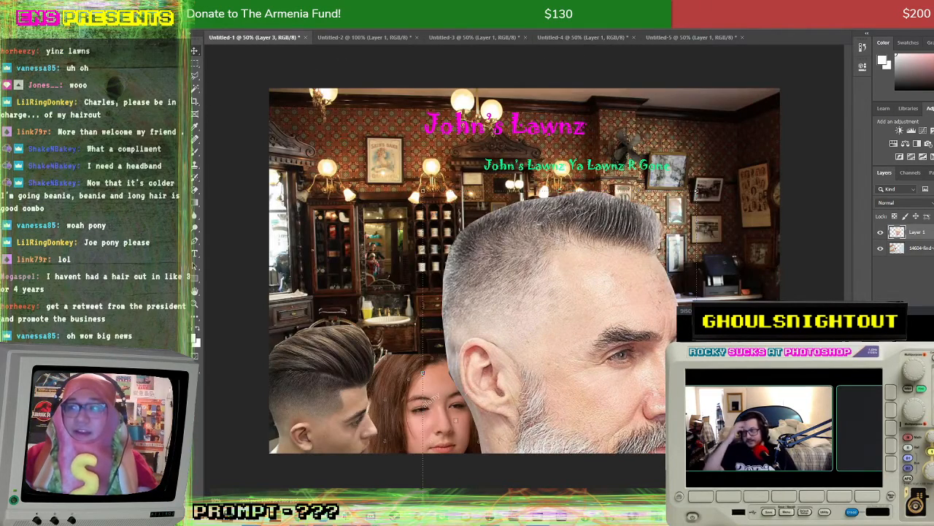
left_click_drag(259, 38, 576, 311)
key("ctrl+t")
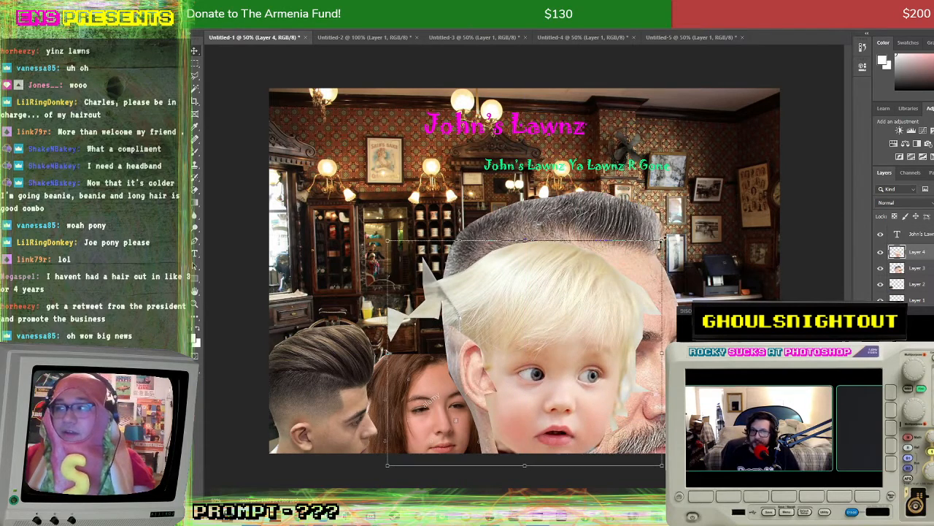
left_click_drag(667, 242, 547, 337)
left_click_drag(486, 380, 519, 381)
key("Return")
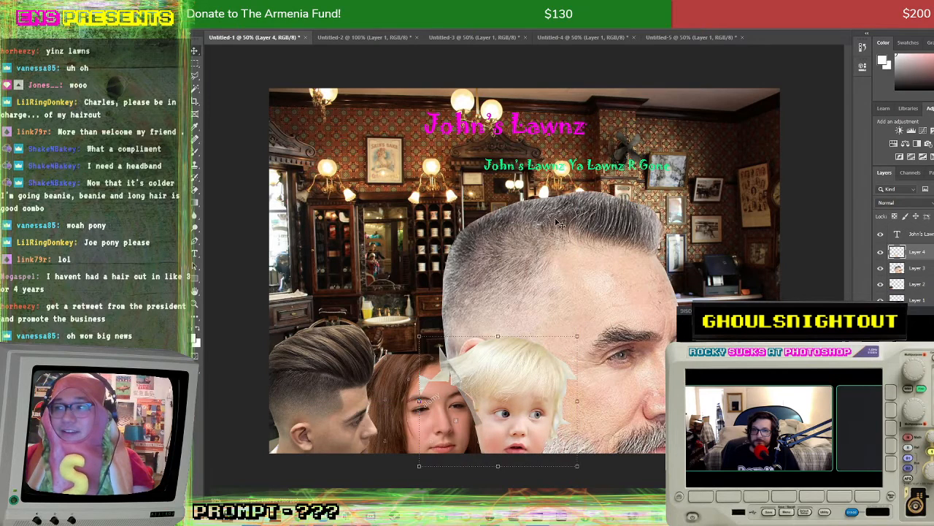
Step: Scale the bearded man's head down beside the toddler's right side and move its layer below Layer 2
left_click_drag(560, 226, 650, 219)
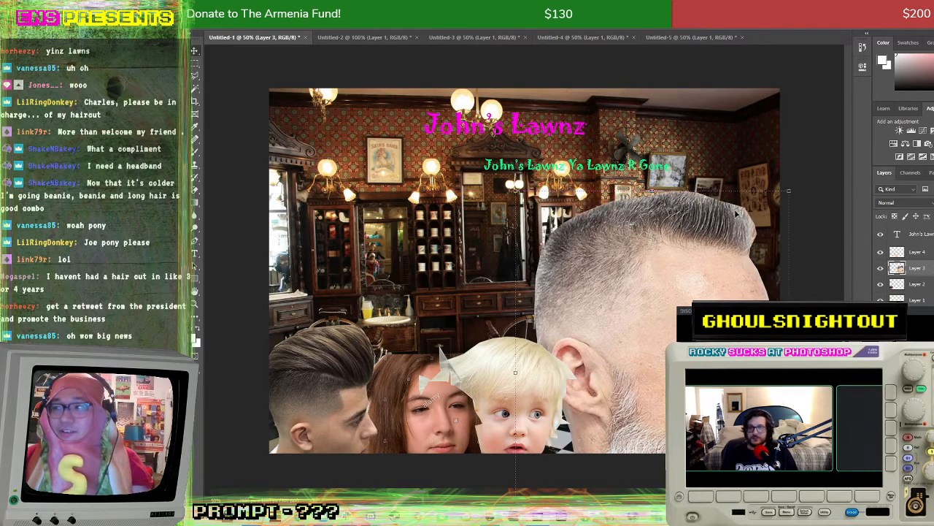
left_click_drag(789, 191, 662, 315)
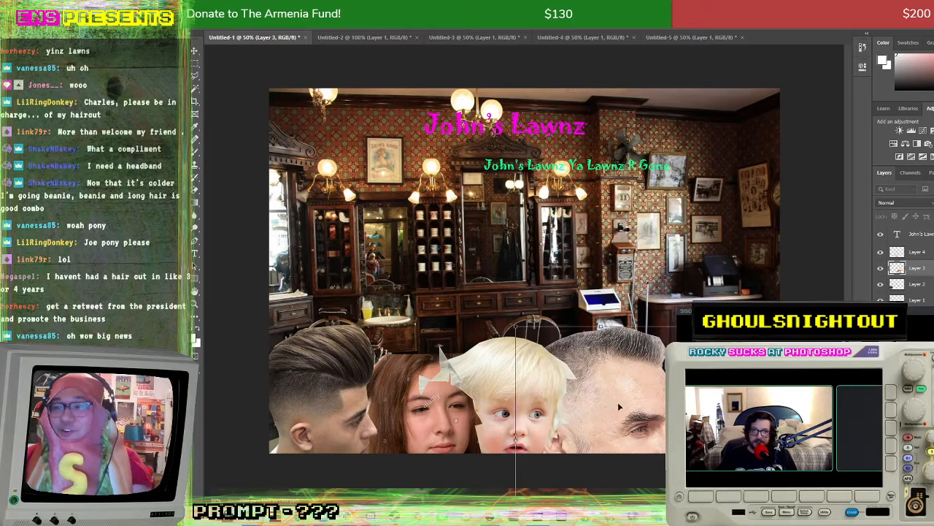
left_click_drag(650, 396, 642, 406)
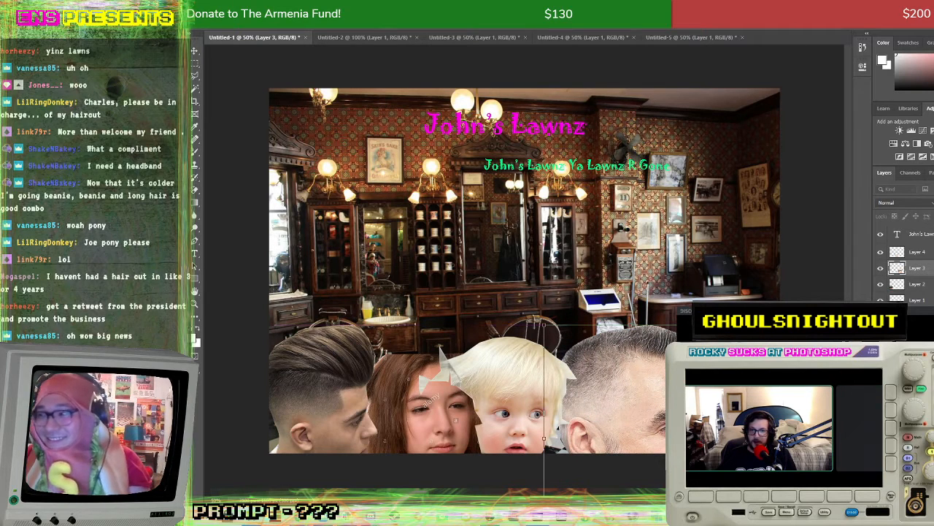
left_click_drag(918, 270, 924, 292)
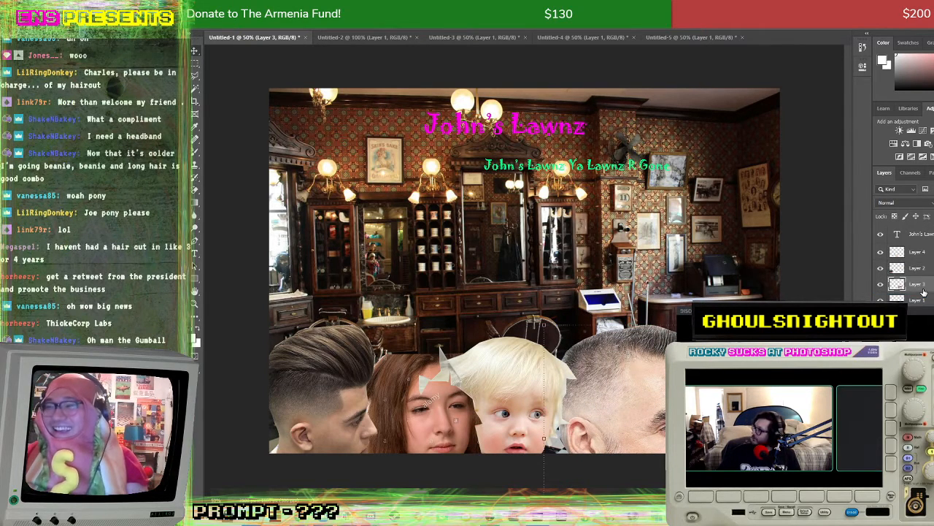
Step: Move the toddler's layer below Layer 1 and shift the bearded man's head slightly left against the toddler
left_click_drag(920, 252, 928, 301)
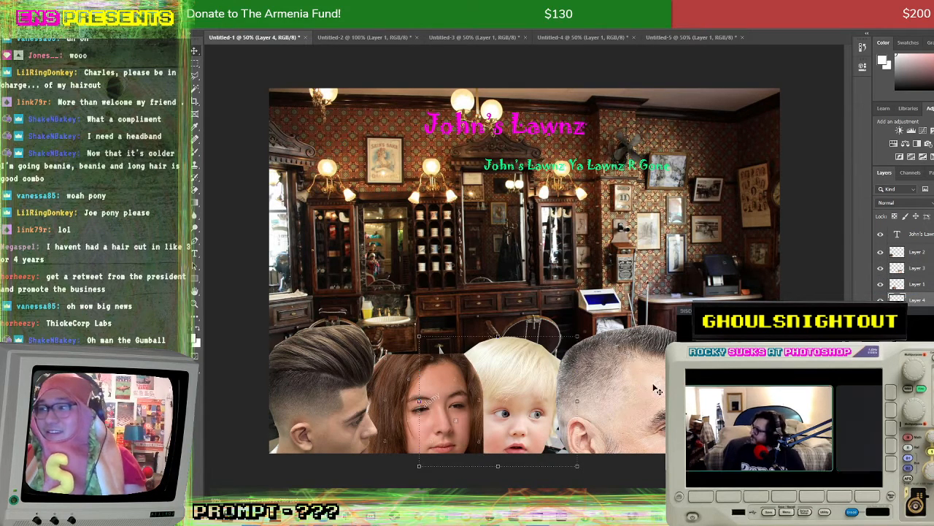
left_click_drag(624, 379, 616, 379)
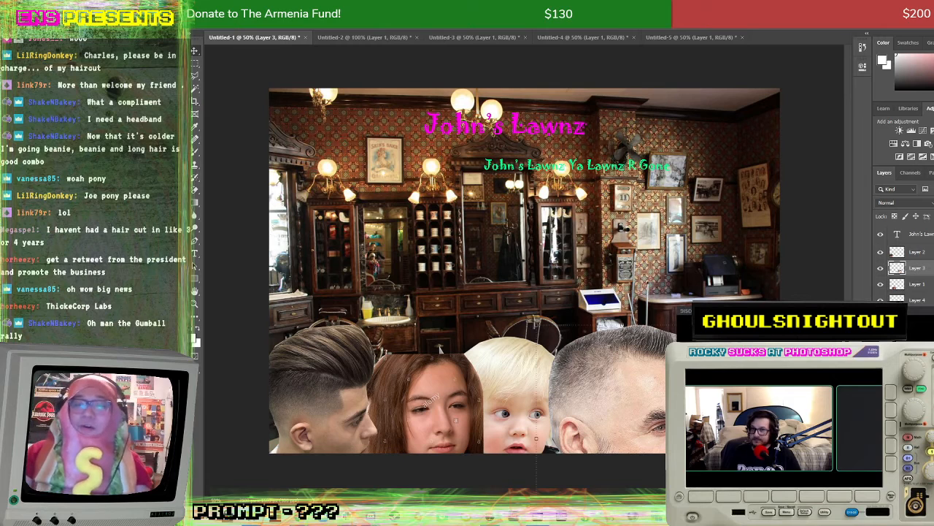
Step: Switch to the browser and search Google Images for "elderly woman getting hair cut"
key("alt+Tab")
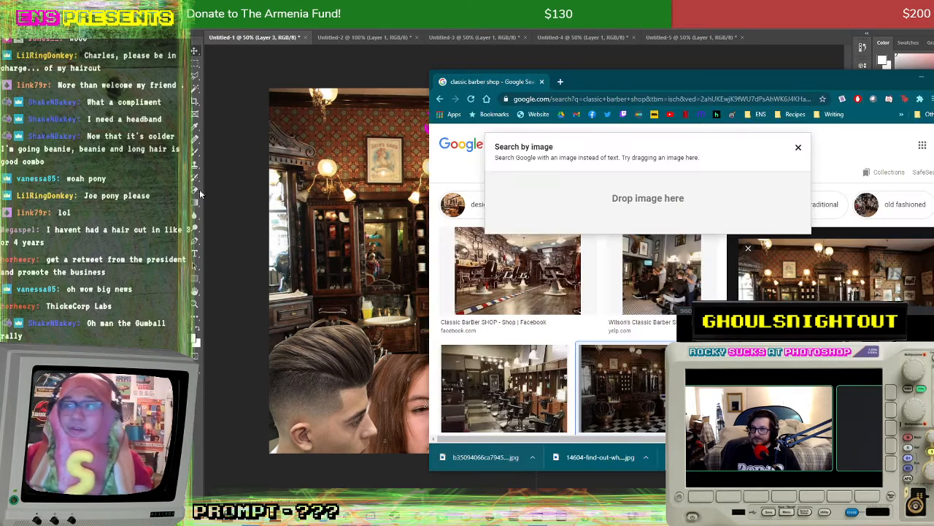
left_click(799, 149)
triple_click(547, 143)
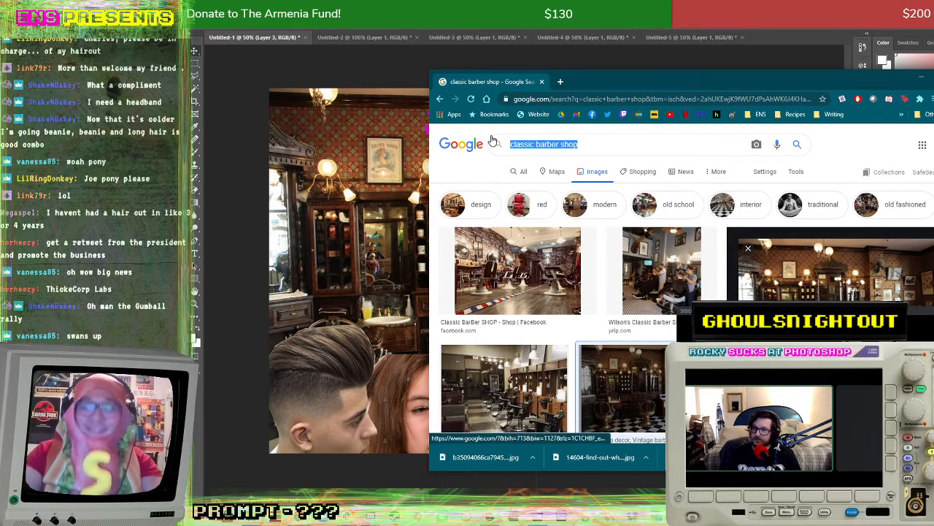
type("elderly man gettin")
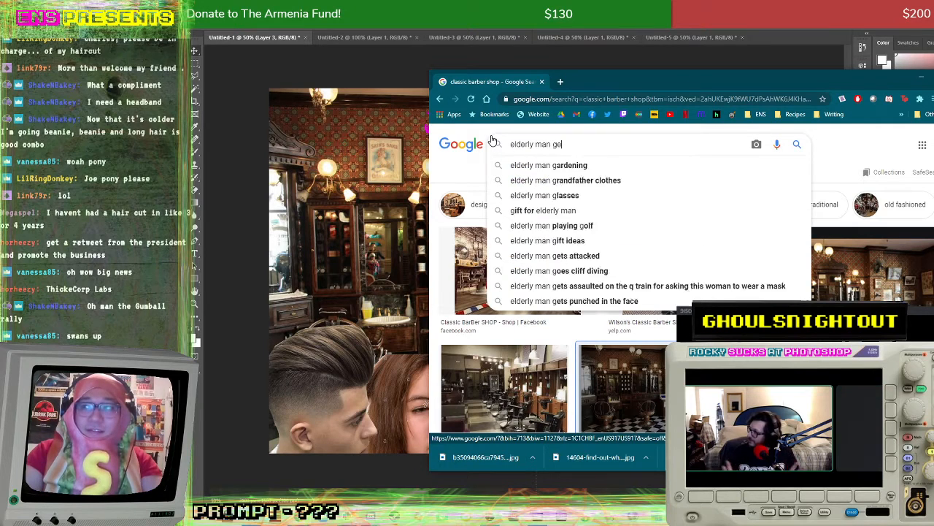
key("BackSpace")
key("BackSpace")
key("BackSpace")
key("BackSpace")
key("BackSpace")
key("BackSpace")
key("BackSpace")
key("BackSpace")
key("BackSpace")
key("BackSpace")
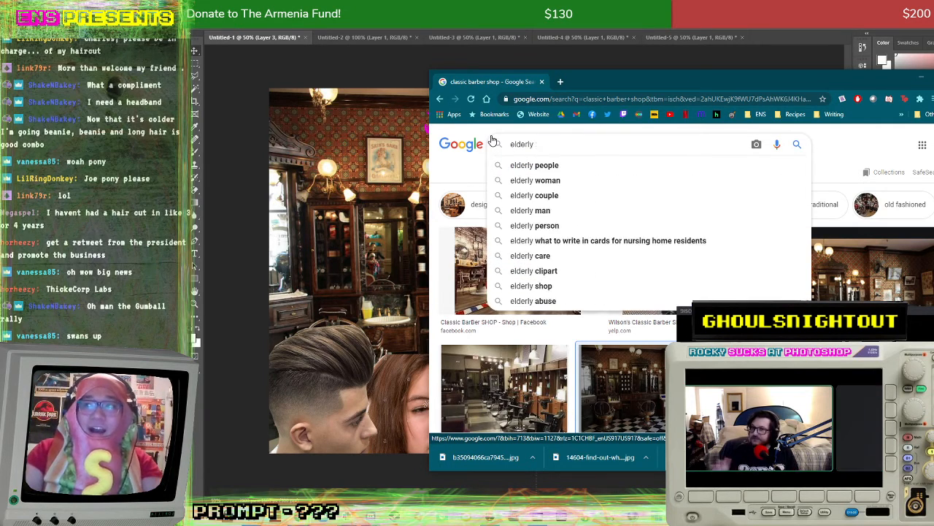
type("woman getting hair ")
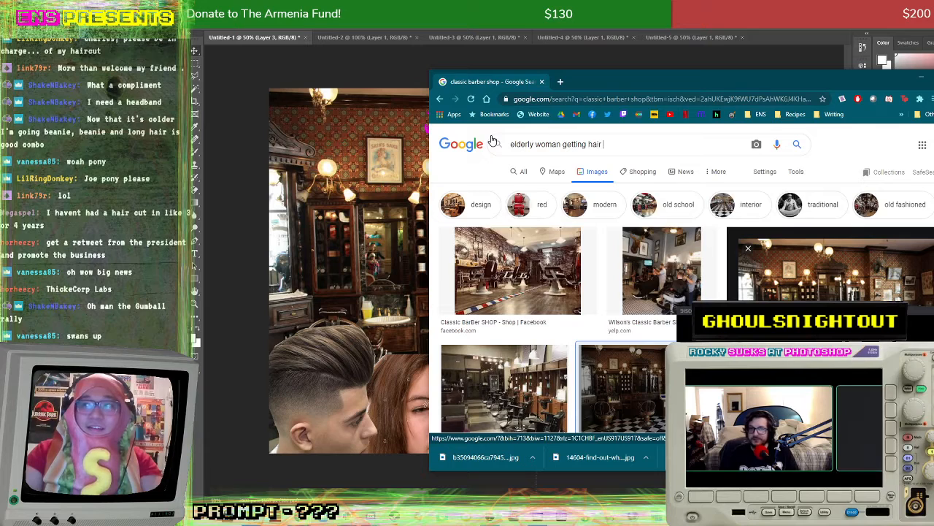
type("cut")
key("Return")
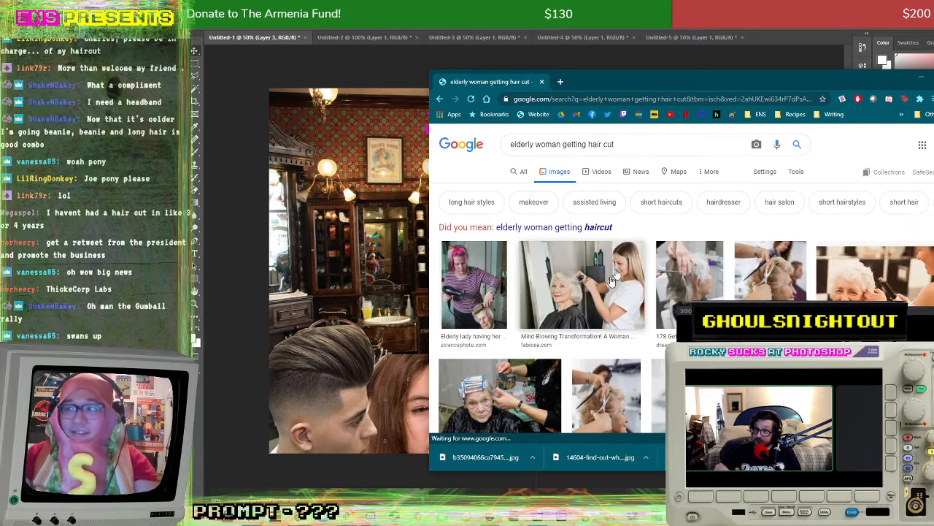
Step: Open the Heritage Creek Assisted Living photo of the white-haired woman and save it as On-Site-Salon-600x300 in the GhoulsNightOut folder
left_click(577, 289)
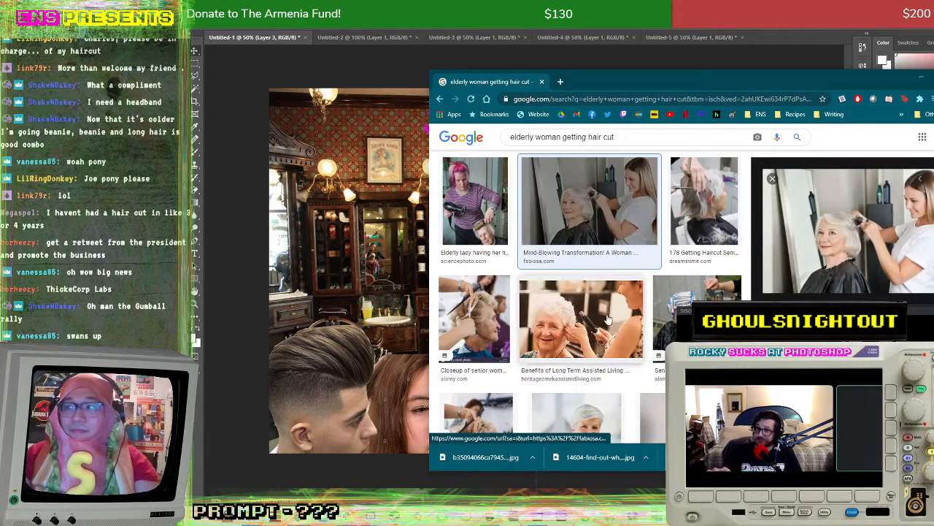
left_click(603, 319)
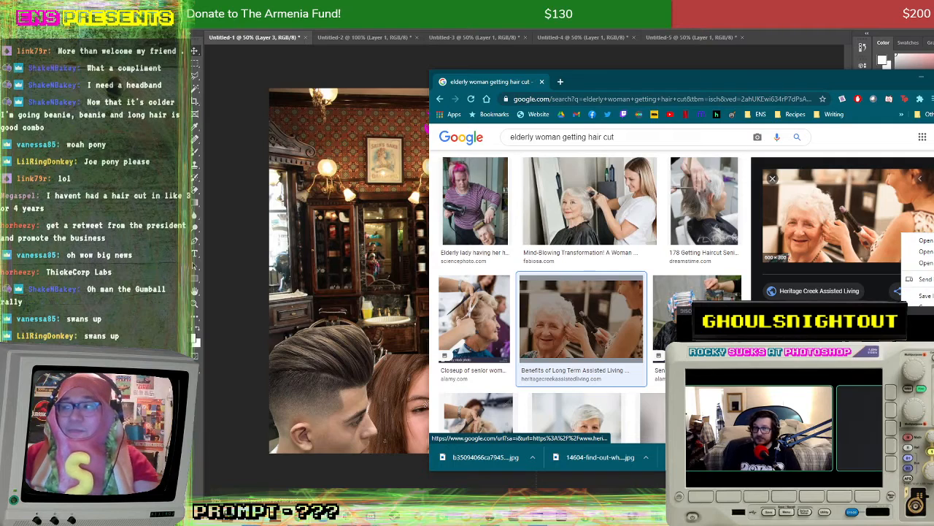
left_click(753, 280)
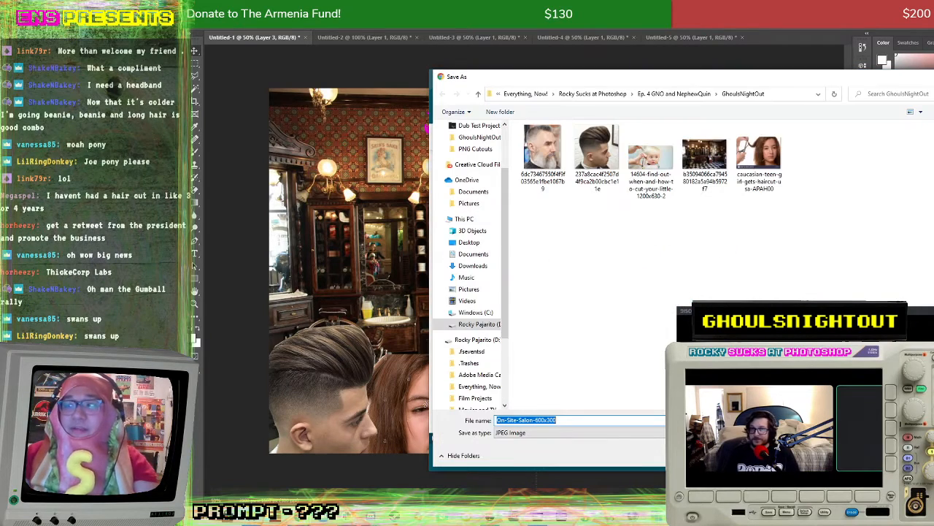
key("Return")
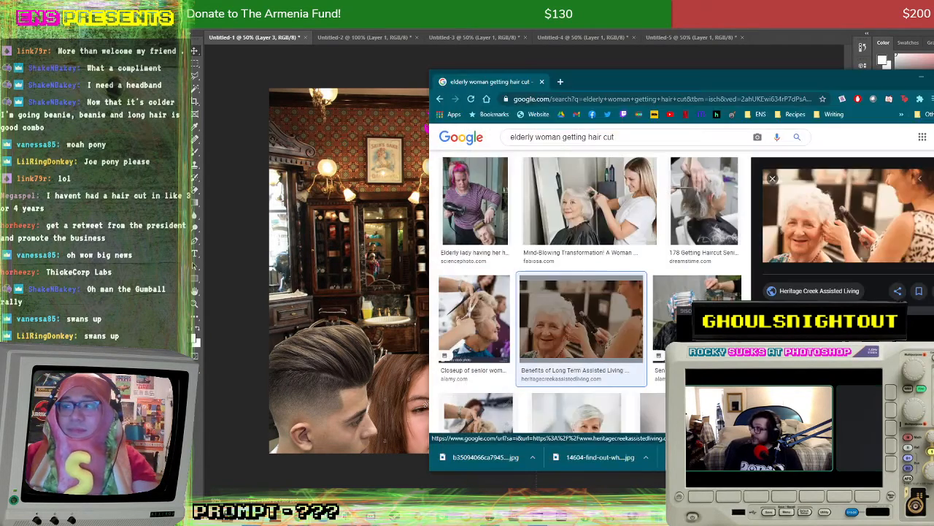
Step: Switch to Photoshop, create a new document, place the On-Site-Salon-600x300 photo in it, and delete the white background layer
left_click(285, 78)
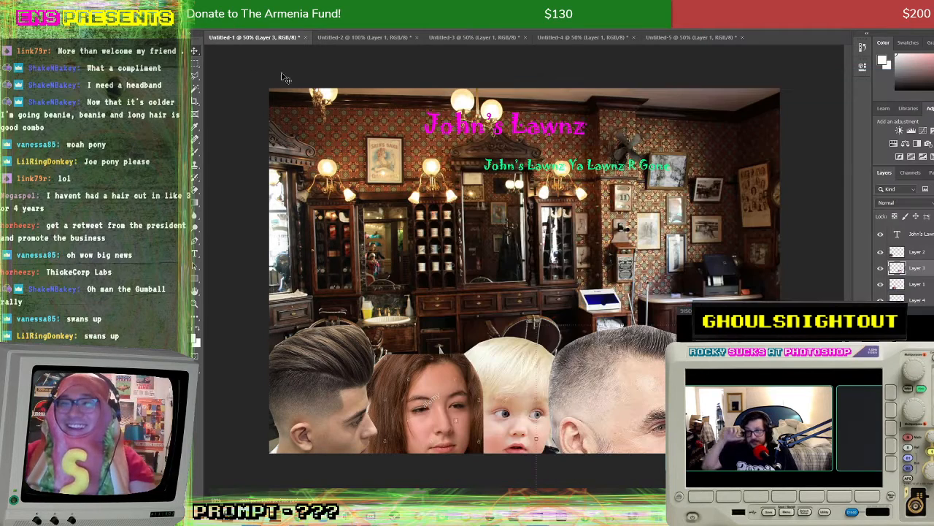
left_click(205, 6)
left_click(216, 22)
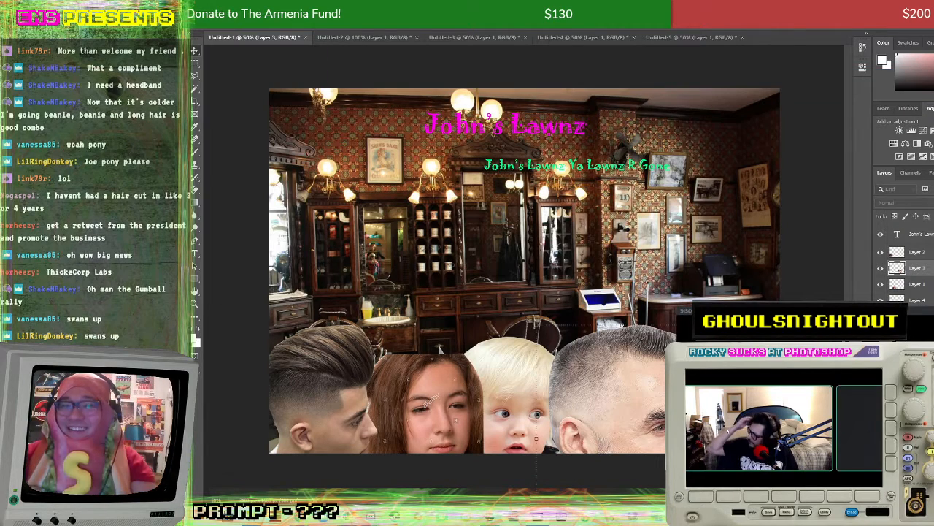
key("Return")
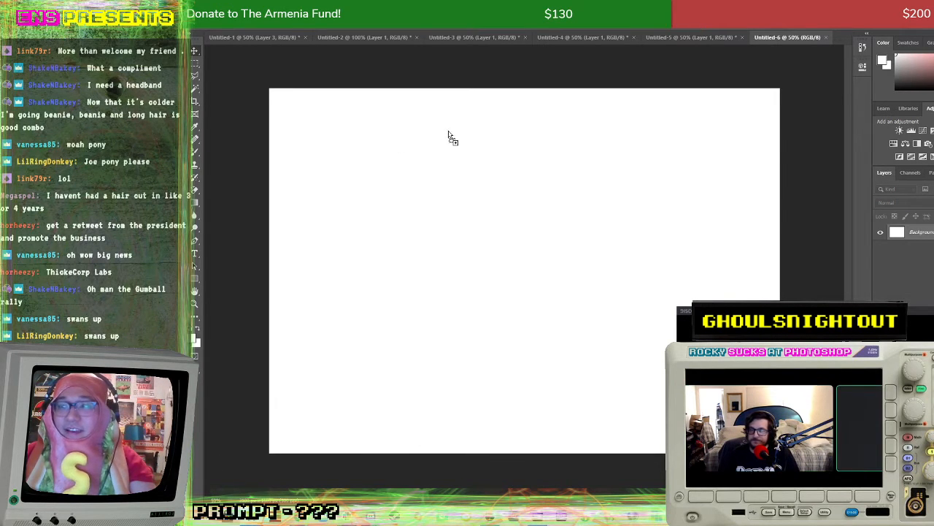
left_click_drag(449, 136, 459, 154)
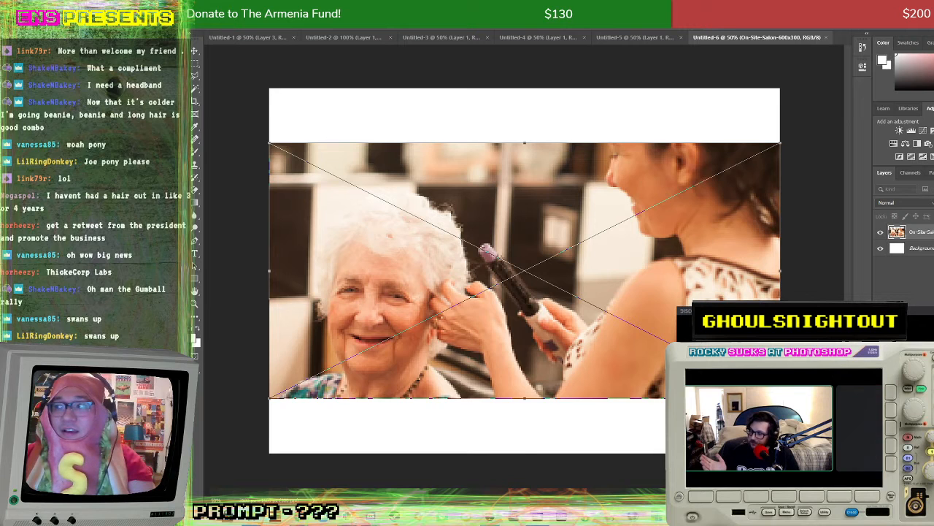
key("Return")
key("Delete")
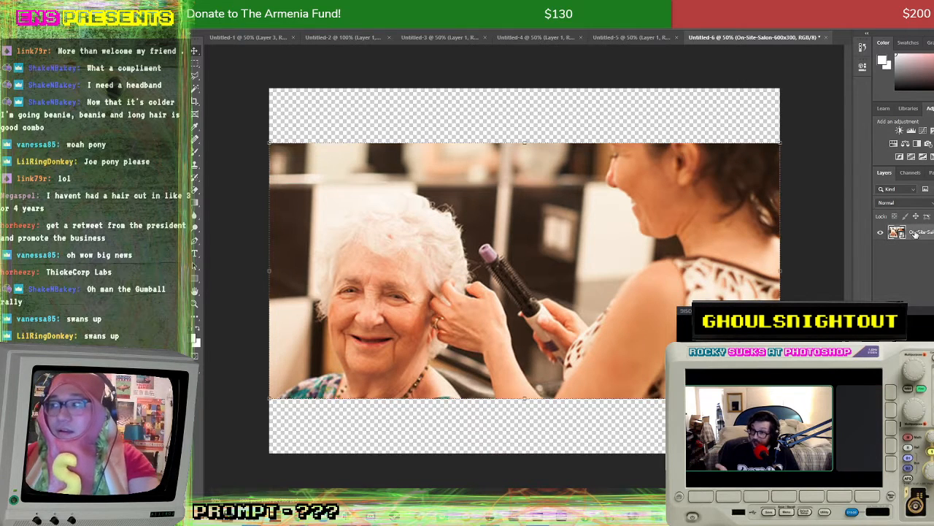
Step: Trace the elderly woman's hair, face and shoulders with the lasso, skirting the hairdresser's hand, and close the selection
left_click(194, 80)
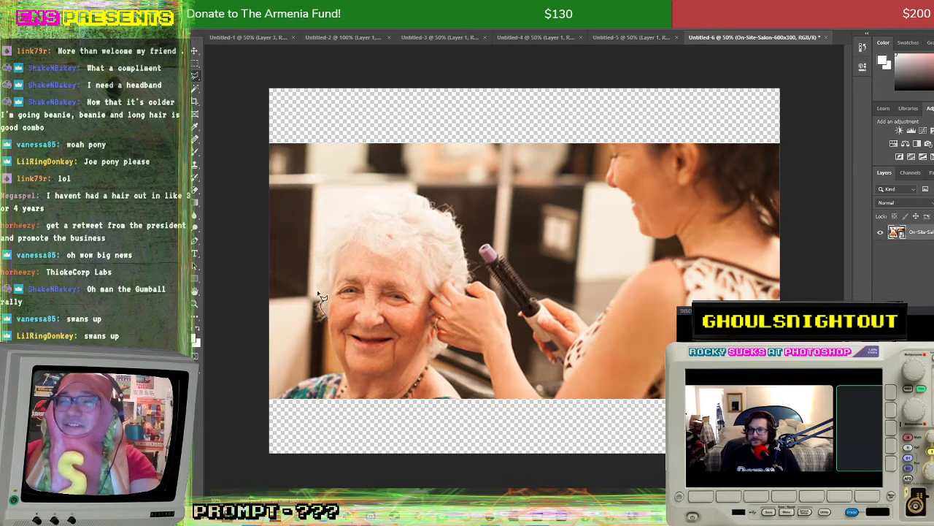
left_click(319, 239)
mouse_move(349, 216)
left_mouse_down()
mouse_move(371, 197)
mouse_move(419, 203)
left_mouse_up()
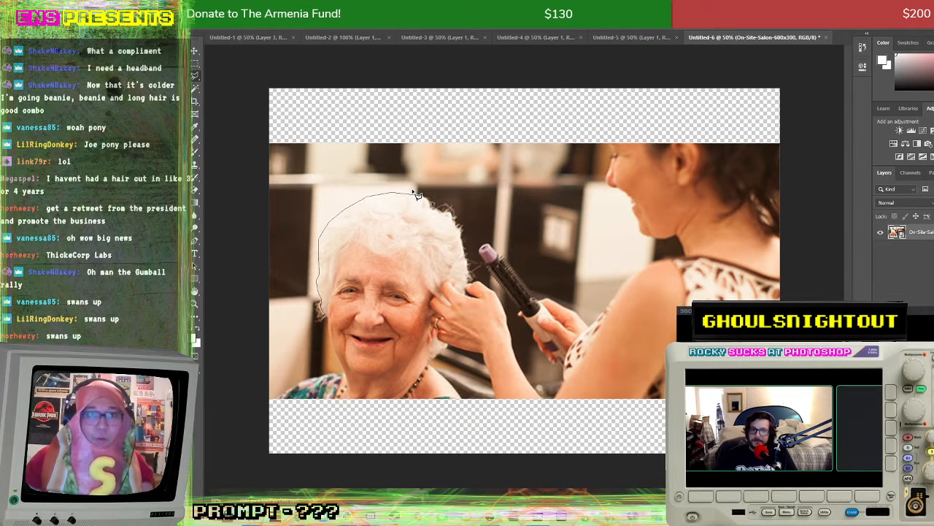
mouse_move(418, 195)
left_mouse_down()
mouse_move(465, 237)
mouse_move(472, 294)
mouse_move(458, 285)
left_mouse_up()
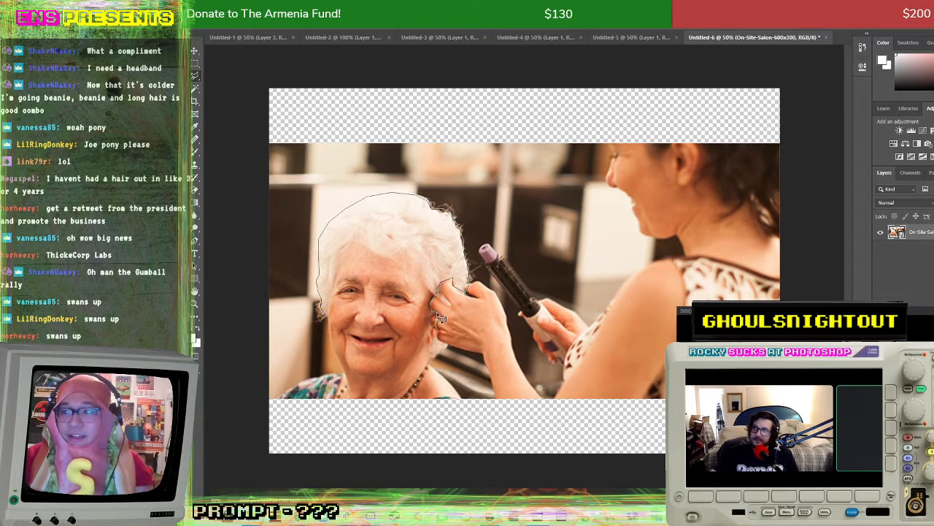
mouse_move(433, 321)
left_mouse_down()
mouse_move(455, 350)
mouse_move(432, 369)
mouse_move(460, 403)
mouse_move(284, 403)
left_mouse_up()
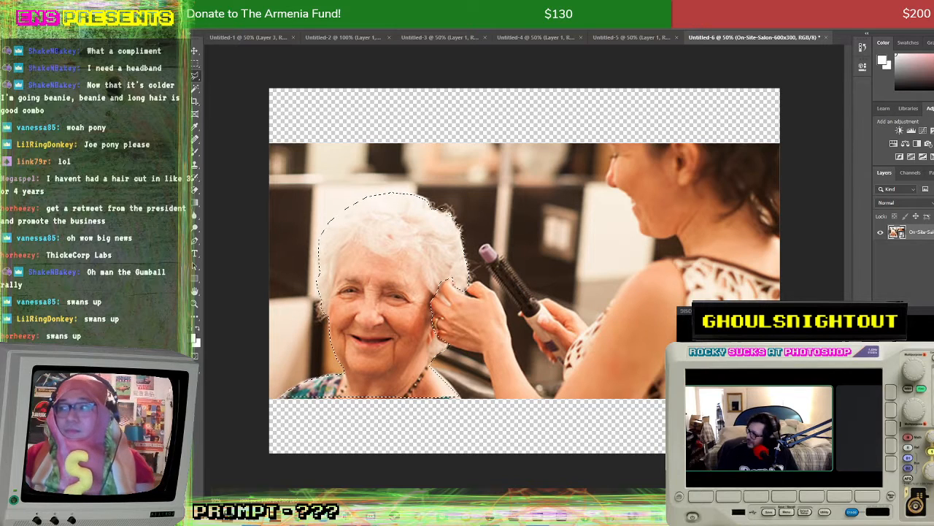
Step: Rasterize the elderly woman's photo layer and cut the selected head and shoulders onto a new layer
right_click(929, 233)
key("Escape")
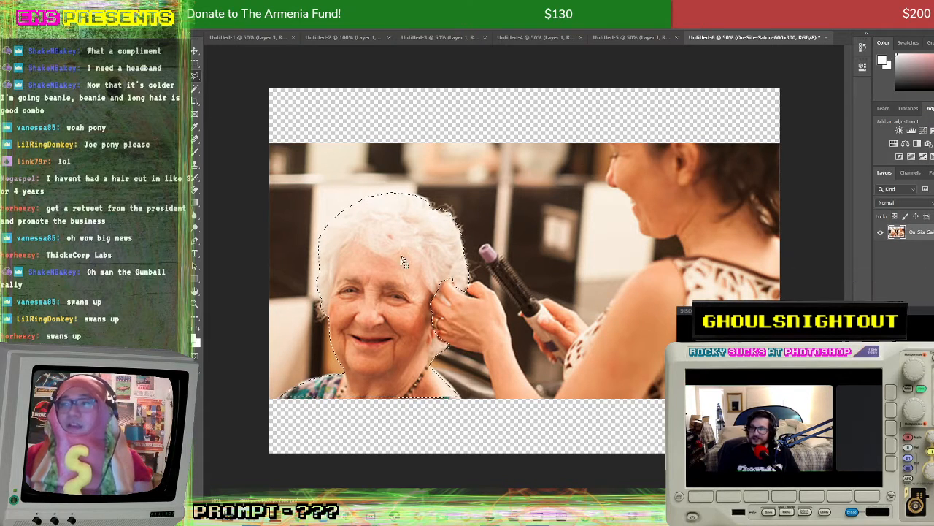
right_click(396, 271)
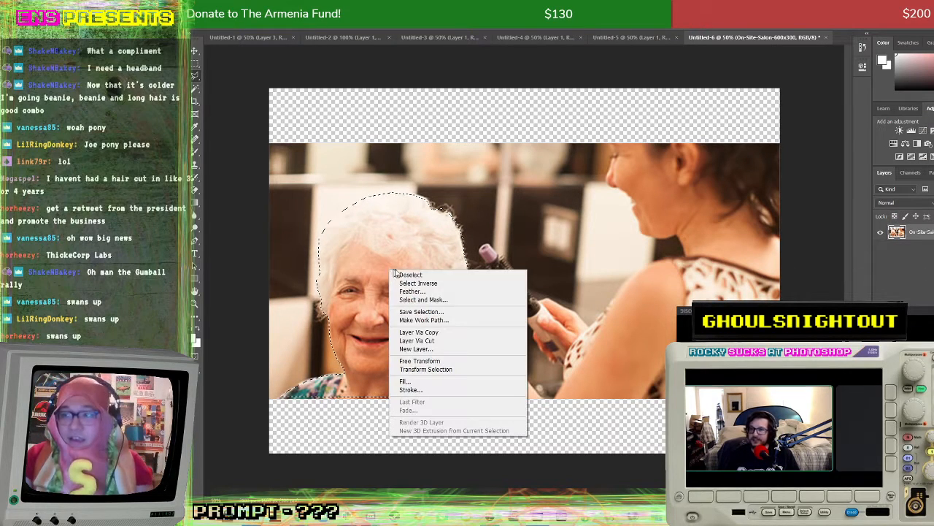
left_click(471, 340)
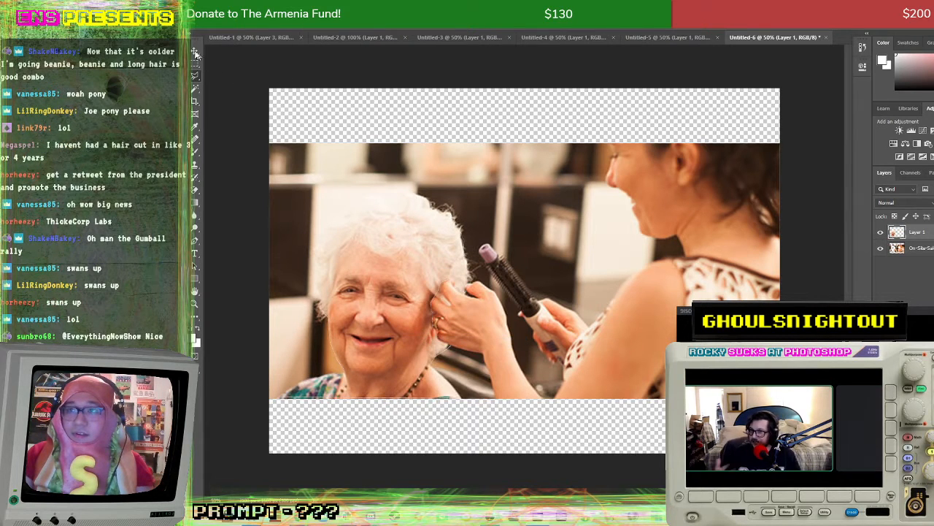
Step: Copy the cut-out elderly woman into the barber shop document, scale her down, and place her to the right of the bearded man
left_click_drag(391, 322, 440, 348)
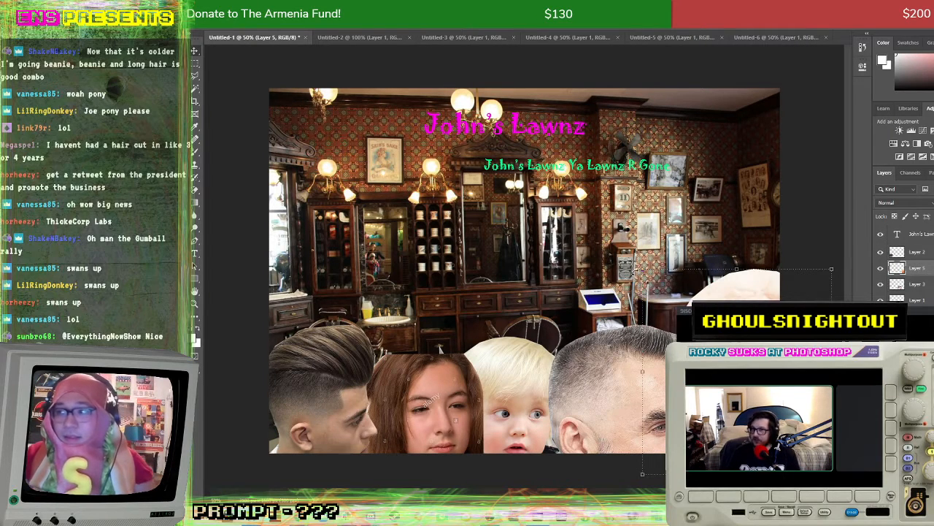
left_click_drag(645, 270, 686, 315)
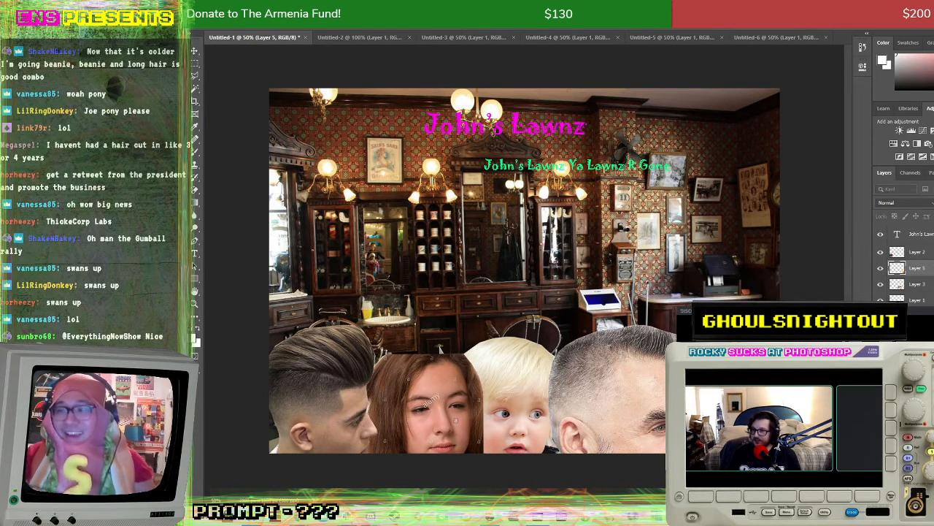
left_click_drag(759, 394, 723, 409)
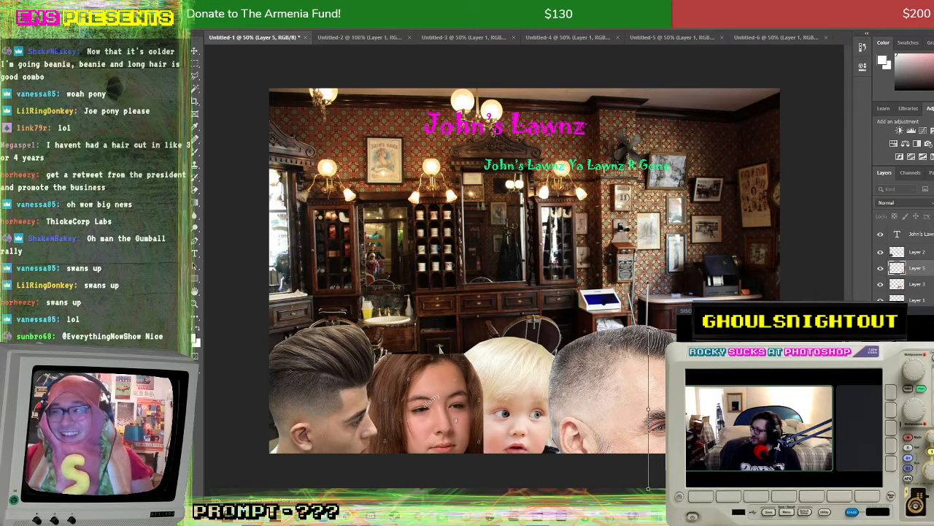
left_click_drag(806, 329, 830, 303)
left_click_drag(737, 398, 736, 431)
left_click_drag(833, 336, 841, 327)
left_click_drag(738, 423, 732, 409)
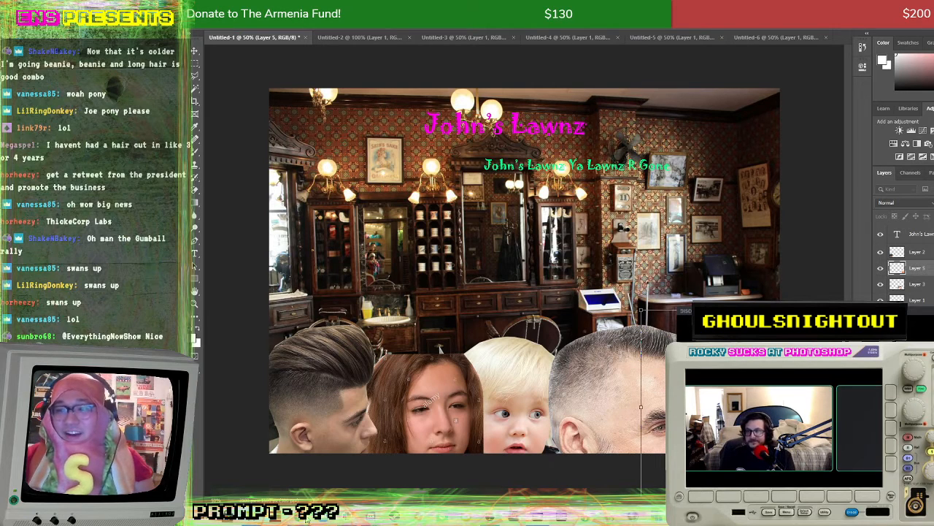
Step: Switch to the browser, search Google Images for "lawnmower", and look through the results
mouse_move(311, 517)
left_click(407, 483)
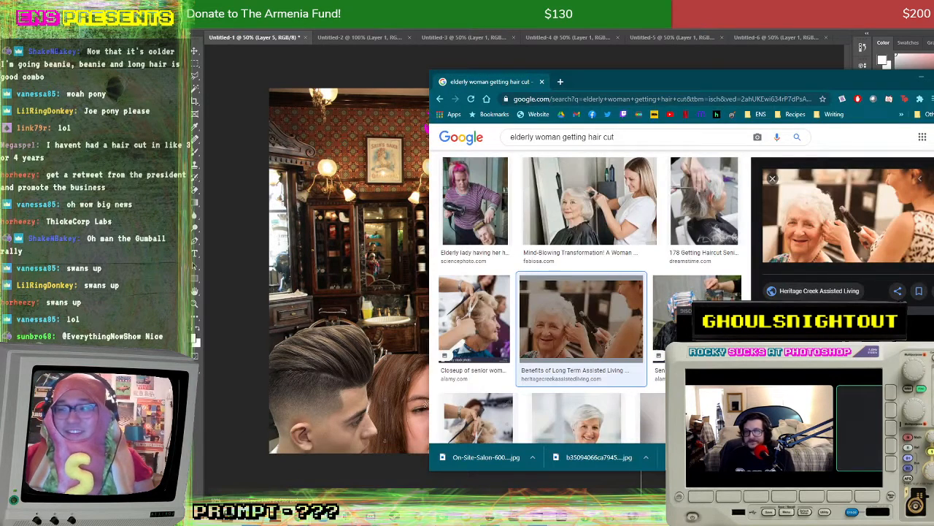
left_click_drag(626, 136, 395, 131)
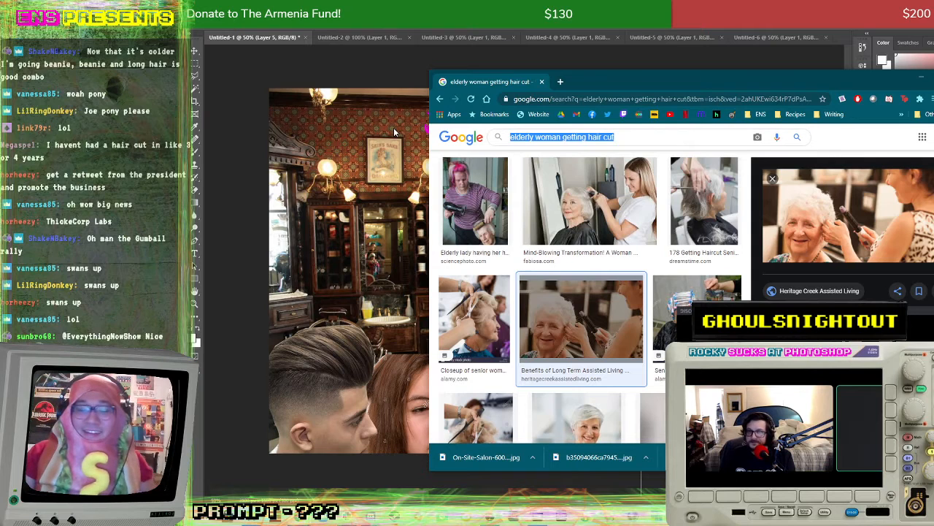
type("lawnmo")
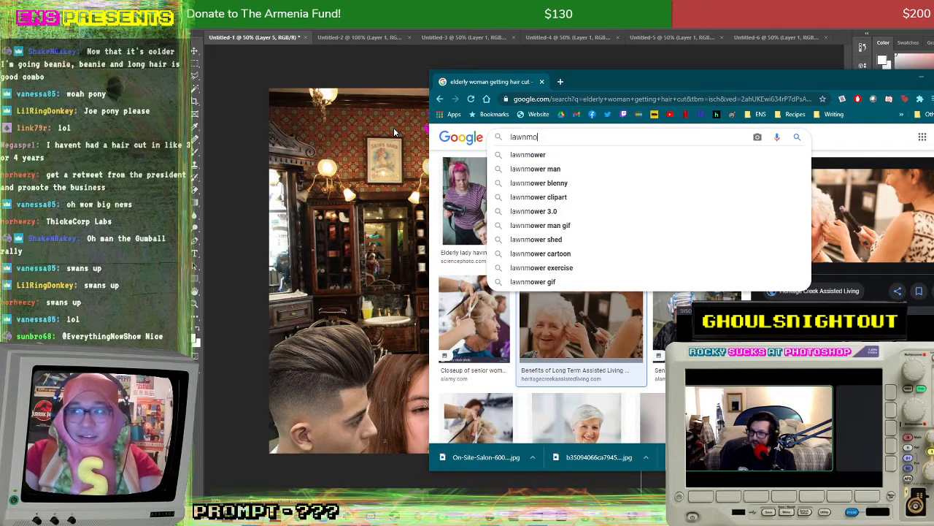
type("wer")
key("Return")
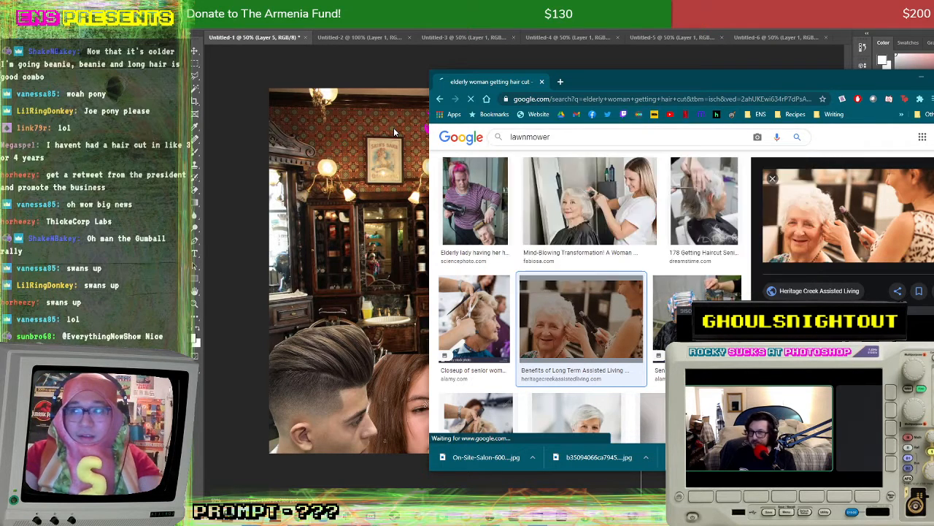
scroll(640, 299, "down", 2)
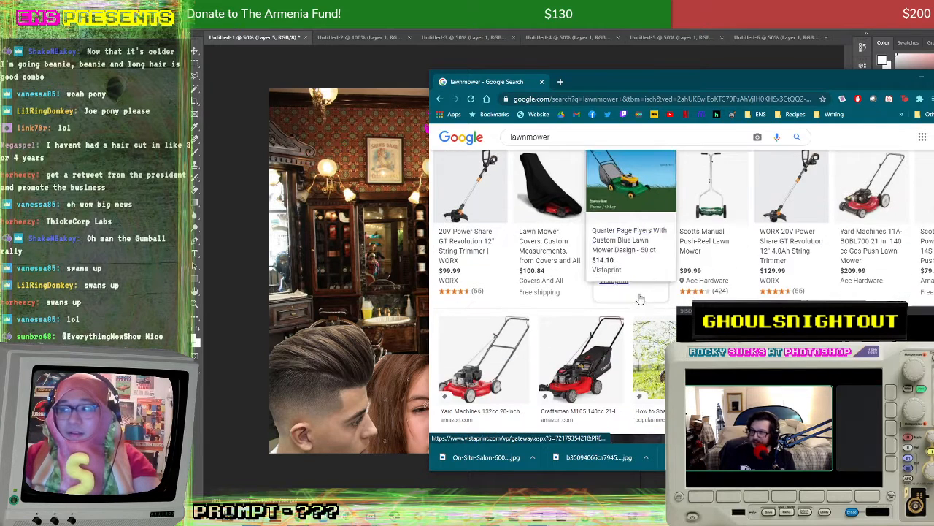
scroll(640, 300, "up", 3)
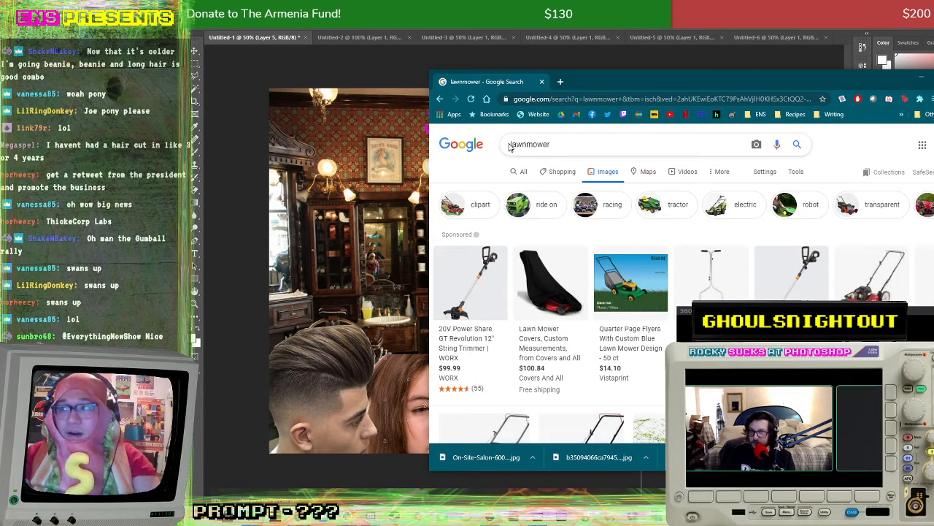
Step: Search Google Images for "fast lawnmower", look at the results, and return to the "lawnmower" results
left_click(504, 146)
type("fas")
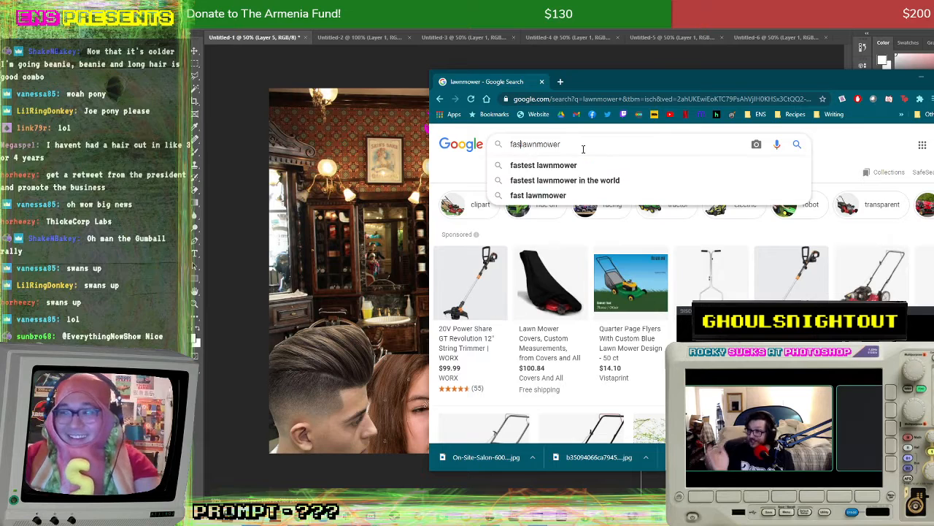
type("t")
key("Return")
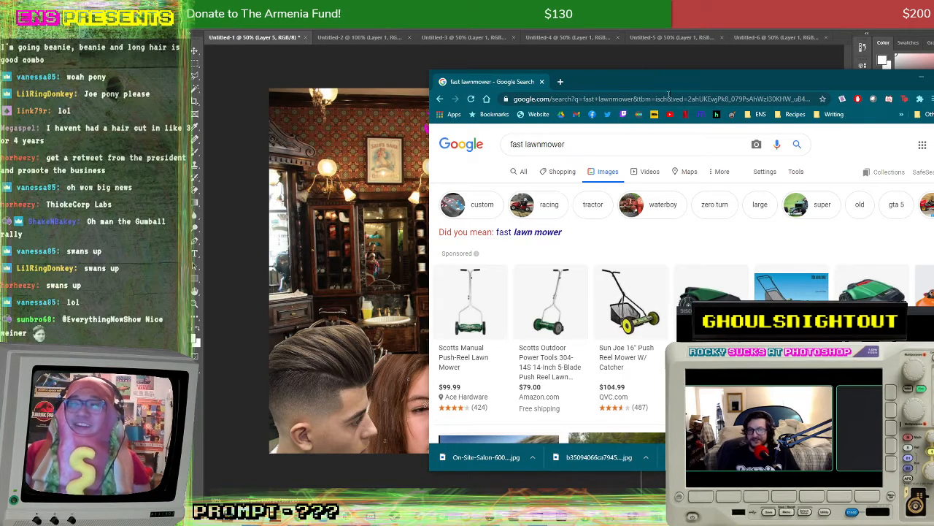
scroll(584, 292, "down", 4)
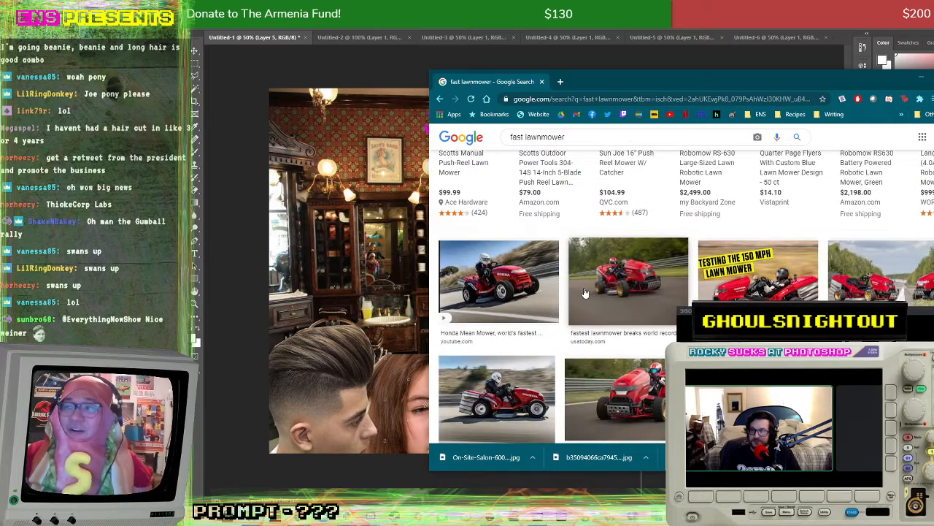
key("alt+Left")
left_click(439, 99)
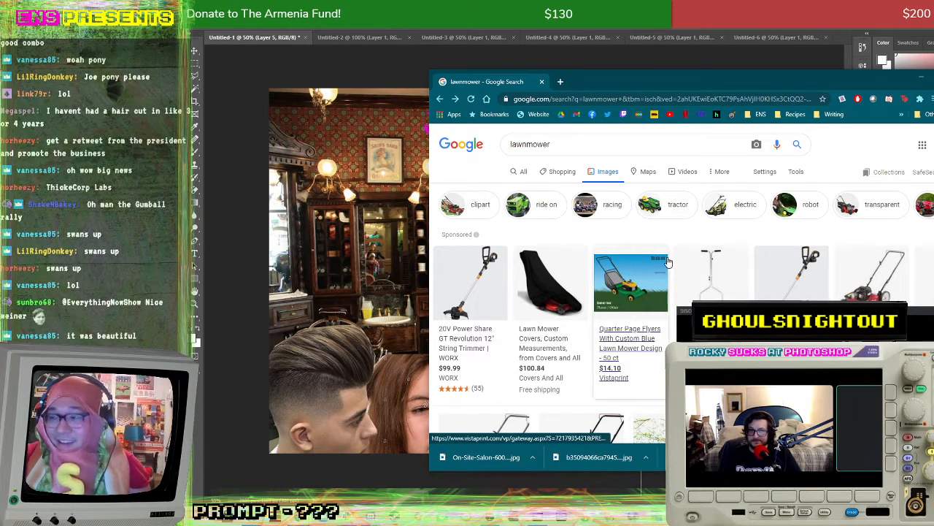
Step: Browse the "lawnmower" image results for a suitable mower photo, previewing the red mower against the blue sky
scroll(667, 261, "down", 10)
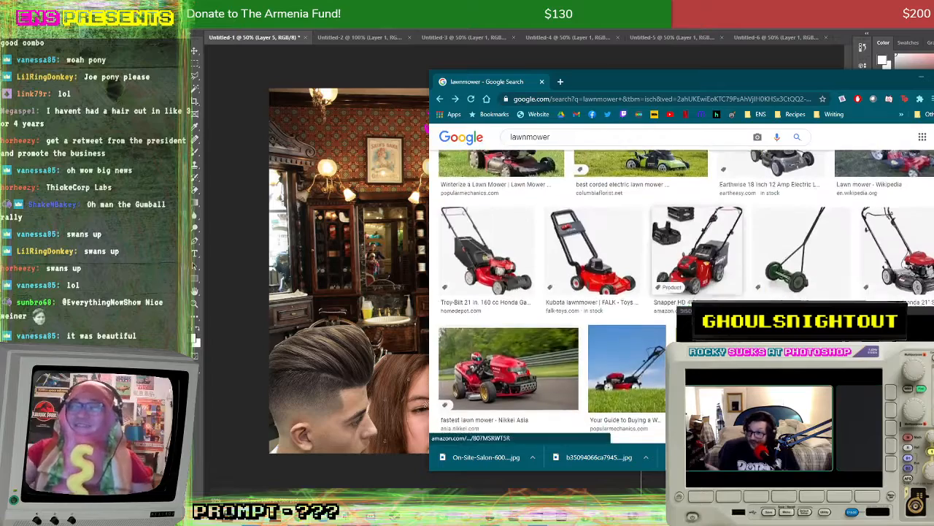
scroll(633, 263, "down", 3)
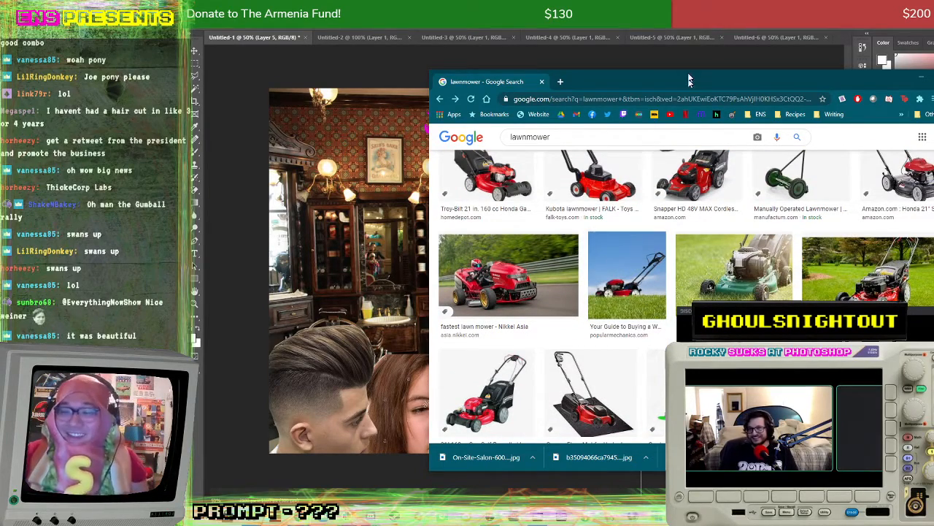
scroll(575, 312, "down", 3)
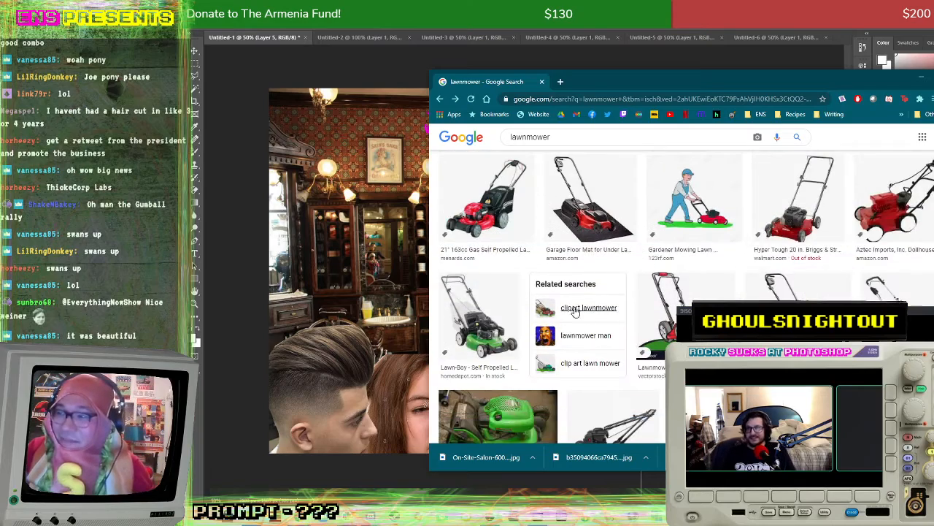
scroll(576, 312, "down", 3)
scroll(621, 292, "up", 5)
scroll(646, 281, "down", 2)
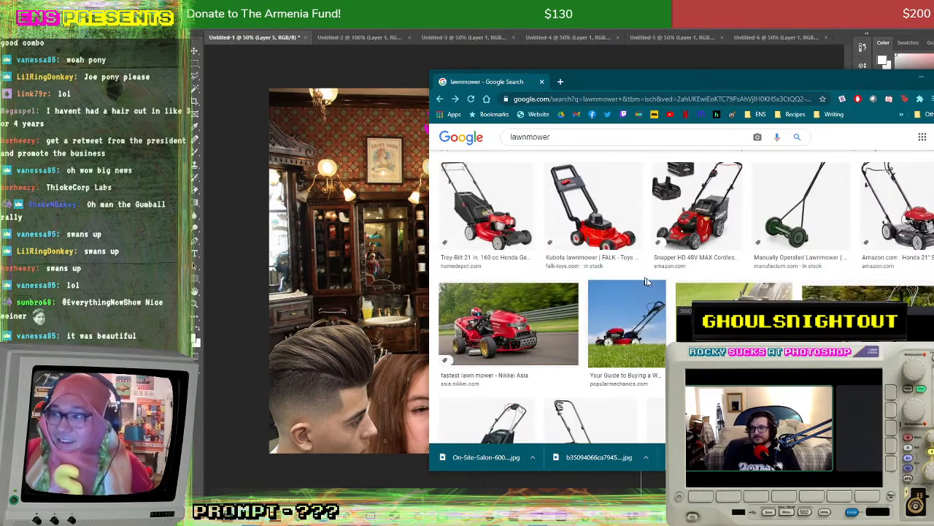
left_click(646, 283)
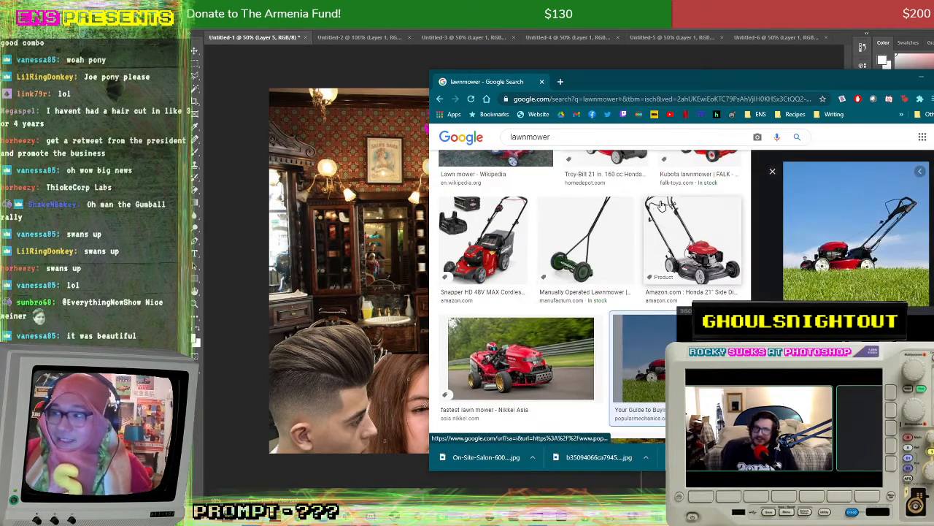
scroll(660, 206, "down", 10)
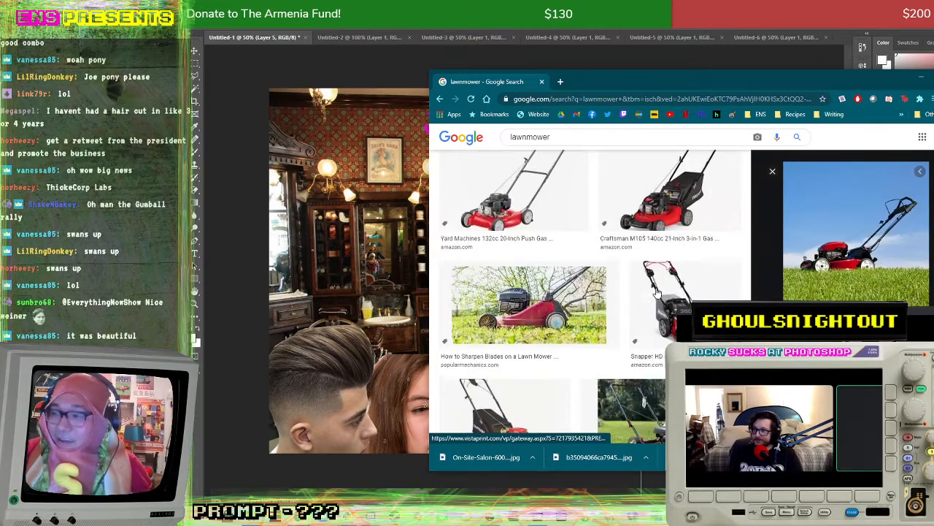
scroll(657, 290, "down", 2)
scroll(656, 291, "up", 2)
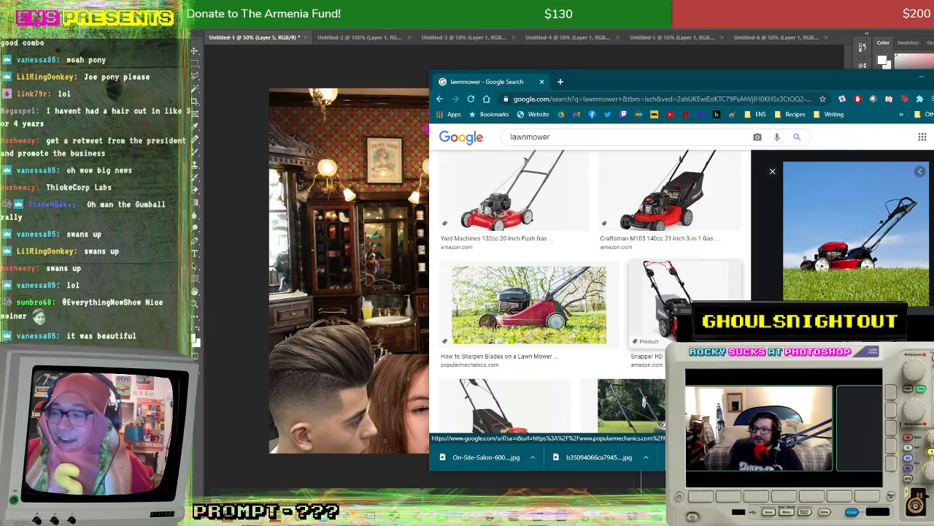
scroll(555, 248, "down", 3)
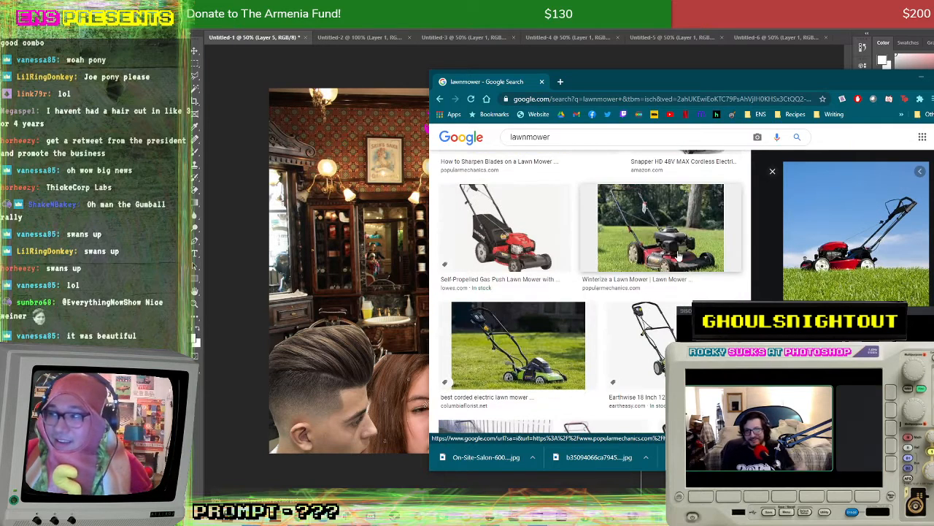
left_click(679, 256)
right_click(837, 243)
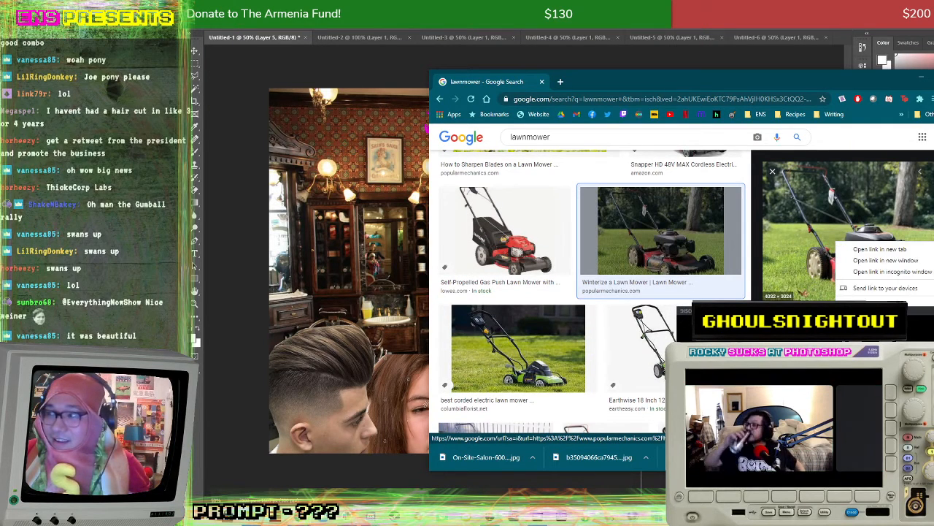
key("v")
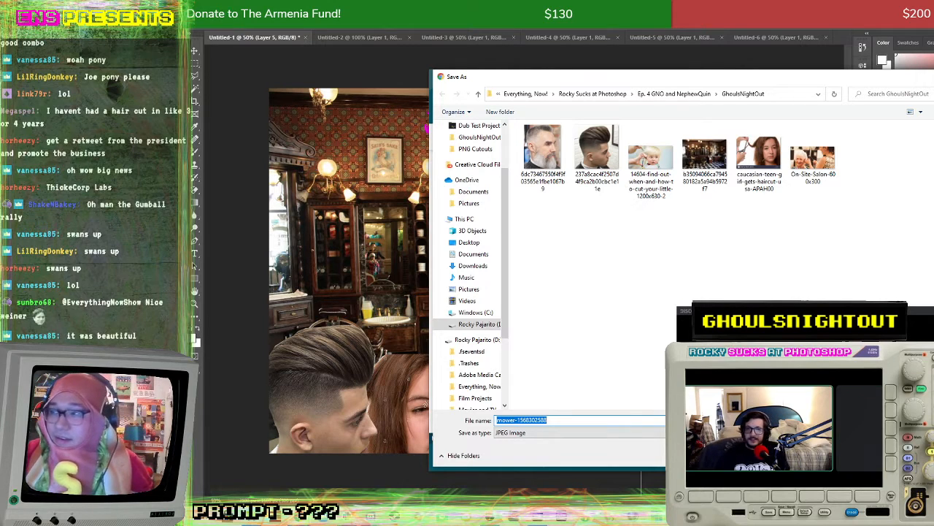
key("Return")
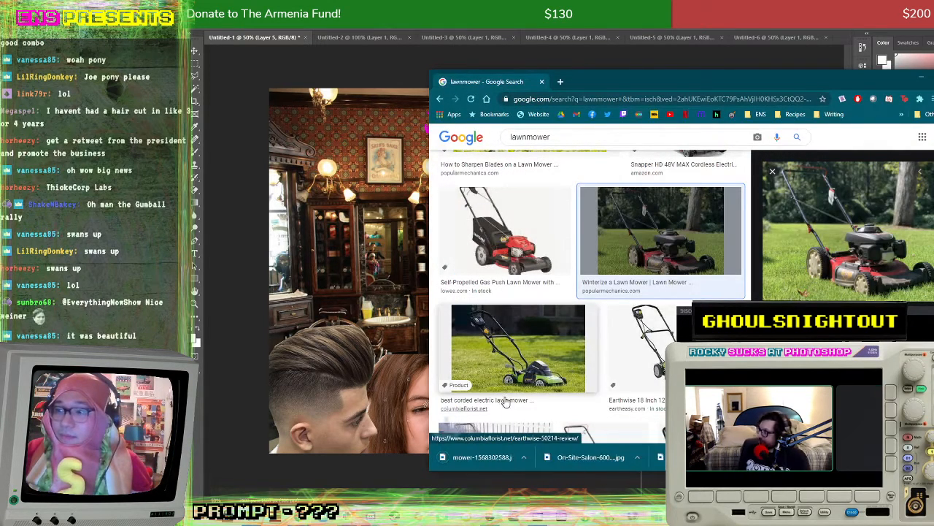
Step: Switch back to Photoshop and close the elderly woman's document without saving the changes
left_click(227, 54)
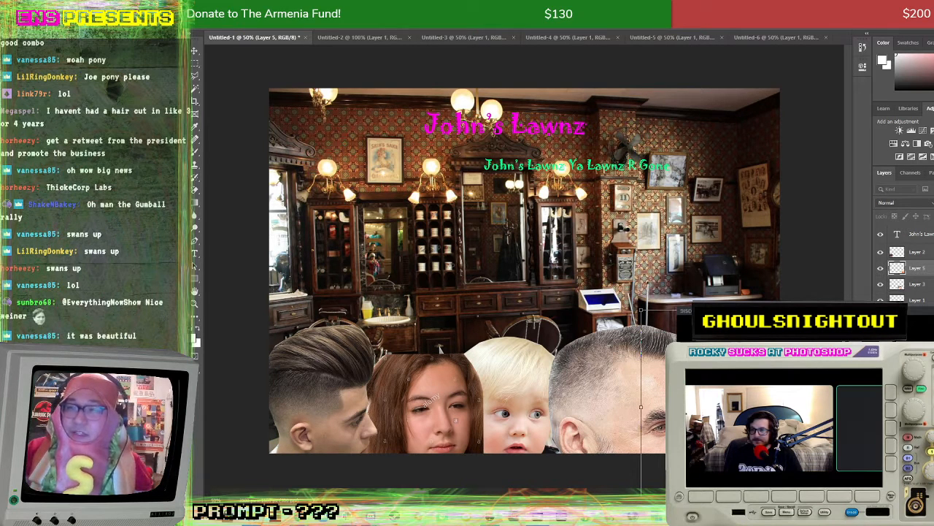
key("alt+f")
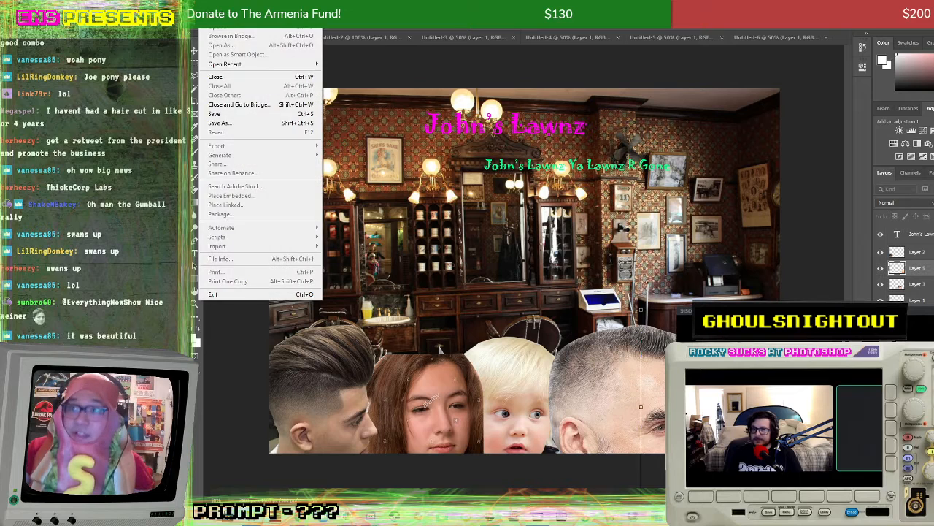
key("Escape")
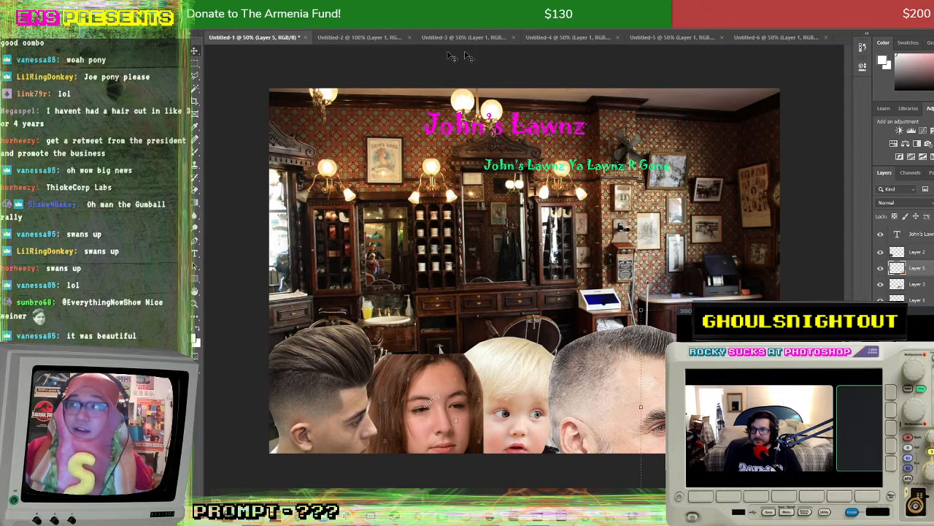
left_click(817, 37)
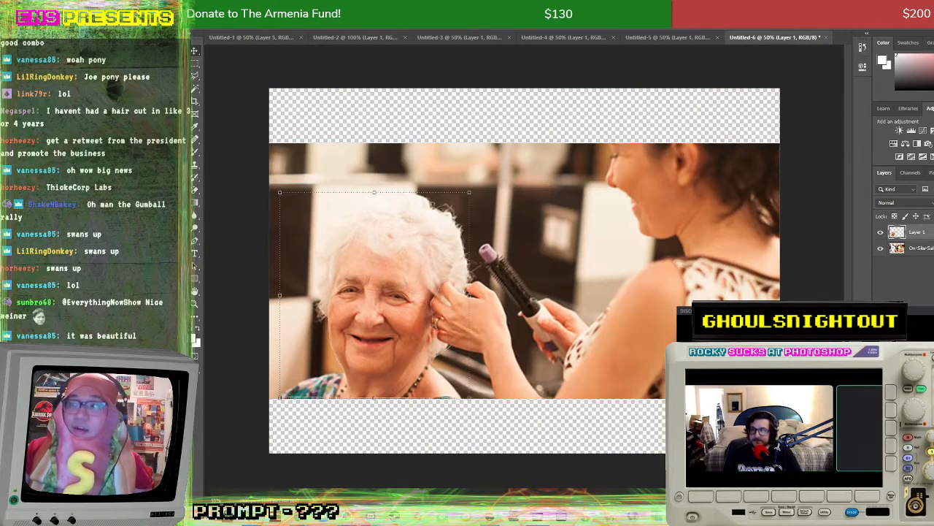
left_click(826, 38)
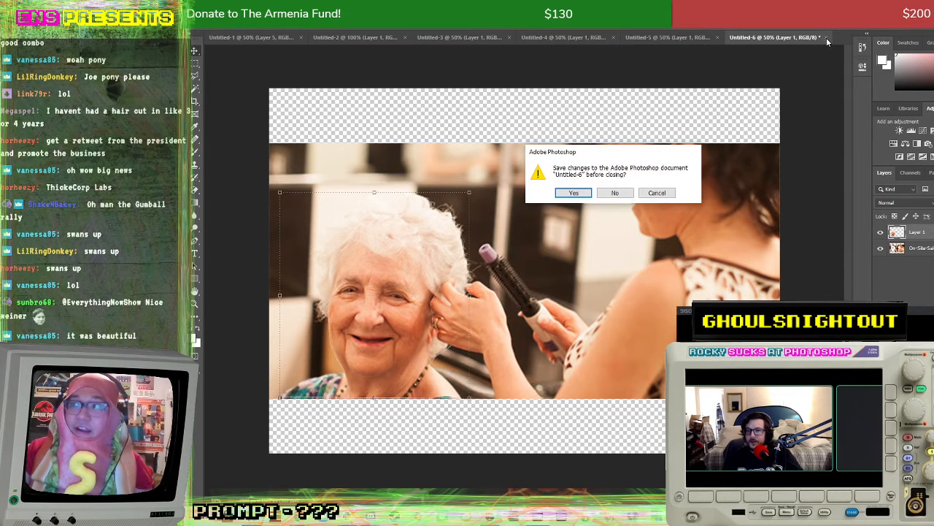
left_click(614, 192)
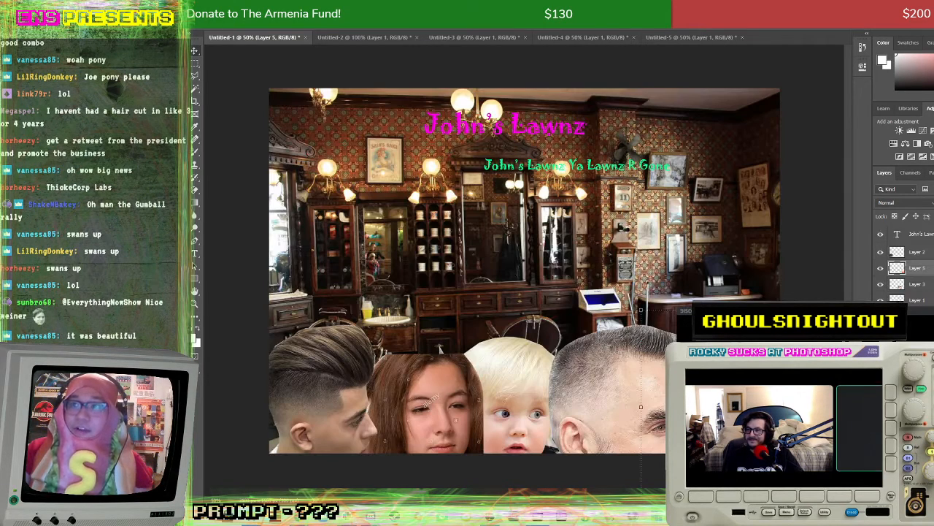
left_click(206, 6)
left_click(275, 25)
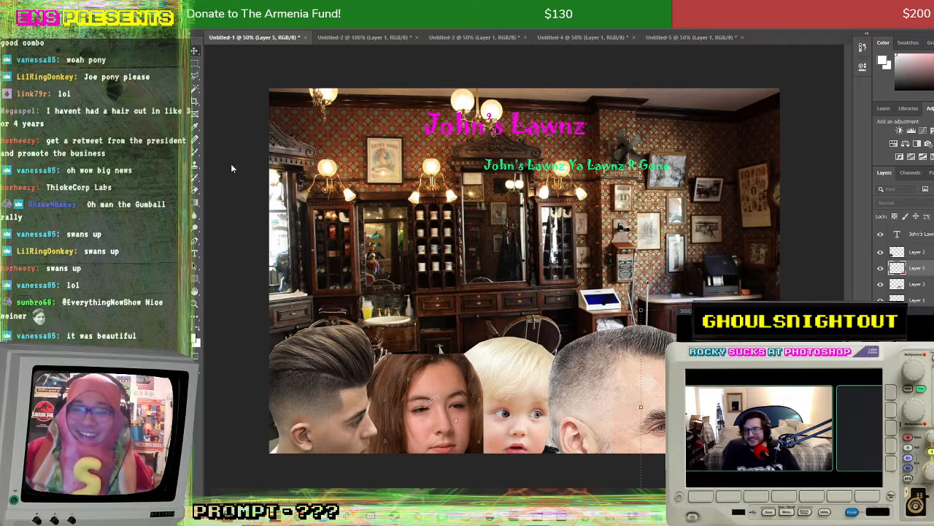
key("ctrl+alt+n")
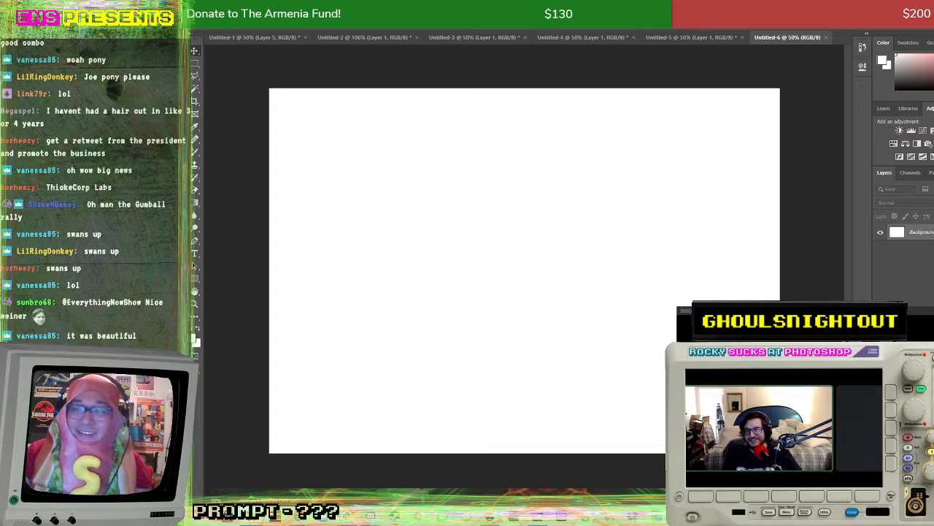
left_click_drag(507, 216, 509, 218)
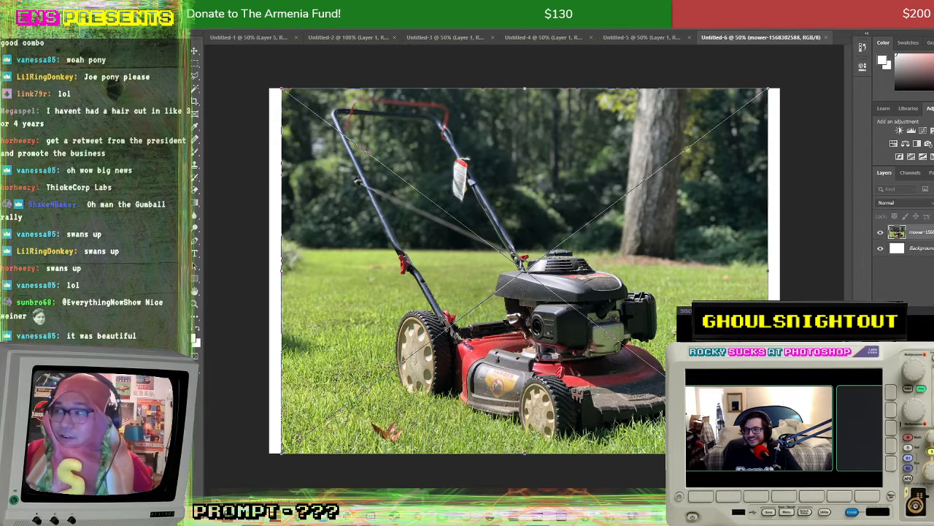
key("Return")
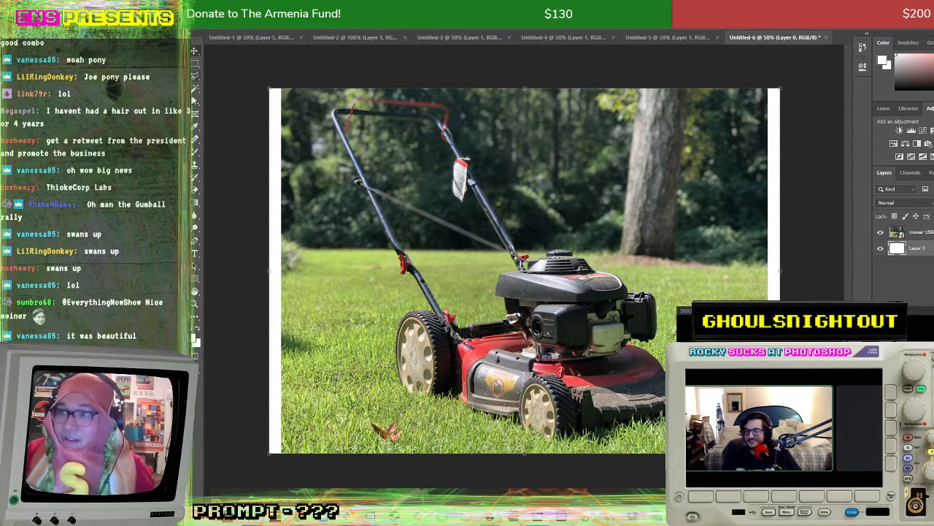
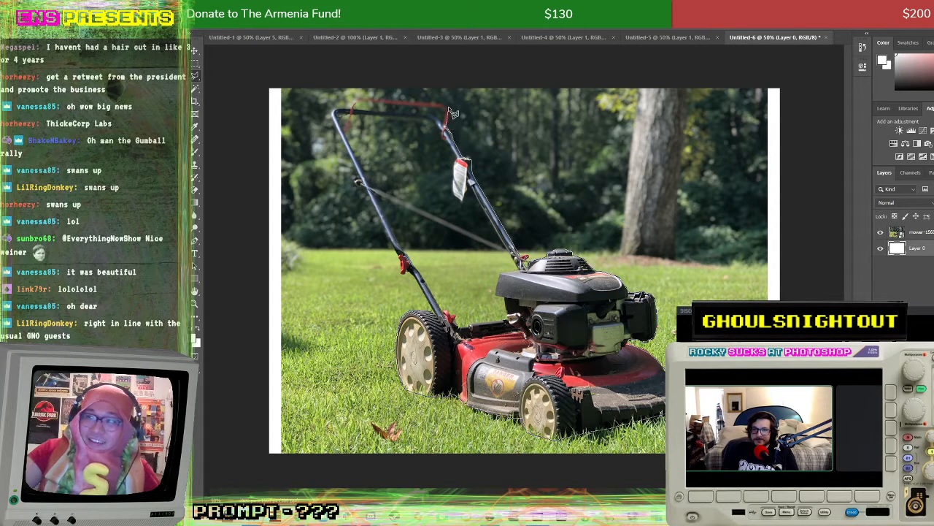
Step: Trace the outer outline of the whole lawnmower, including its handle and wheels, with the lasso and close the selection
left_click(417, 102)
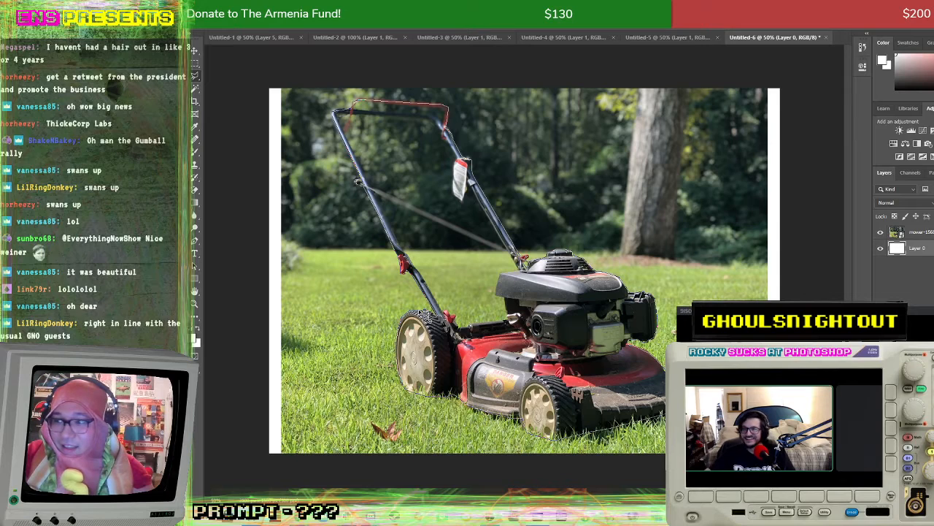
key("ctrl+Return")
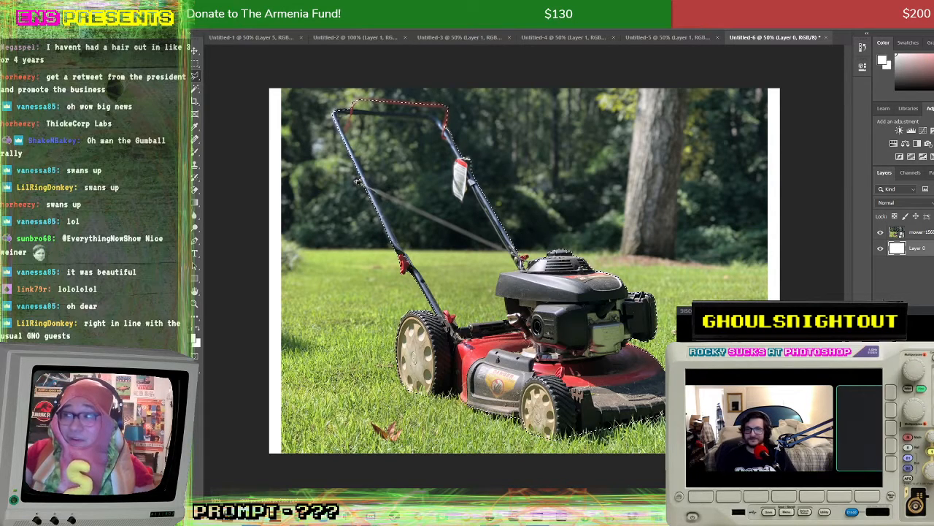
Step: Rasterize the mower photo layer and cut the selected lawnmower onto a new layer
right_click(920, 232)
key("Escape")
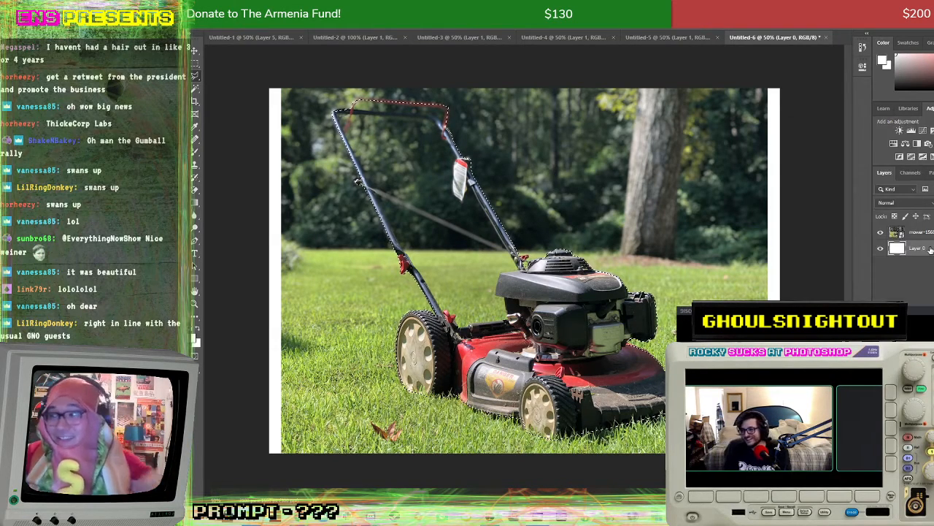
right_click(927, 232)
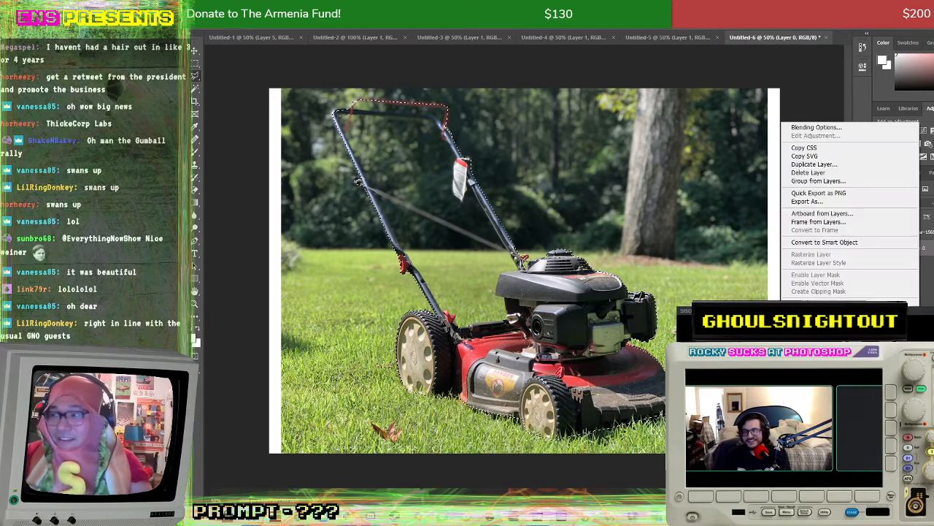
key("Escape")
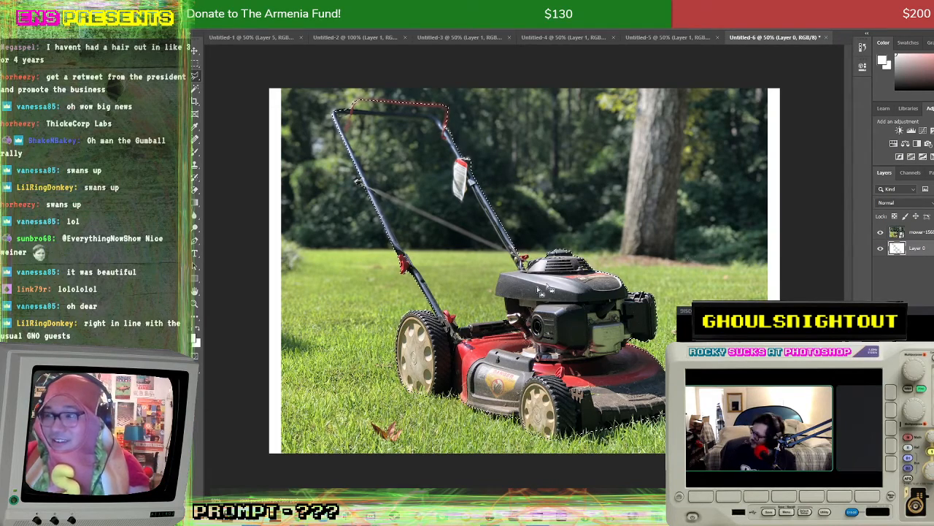
right_click(928, 233)
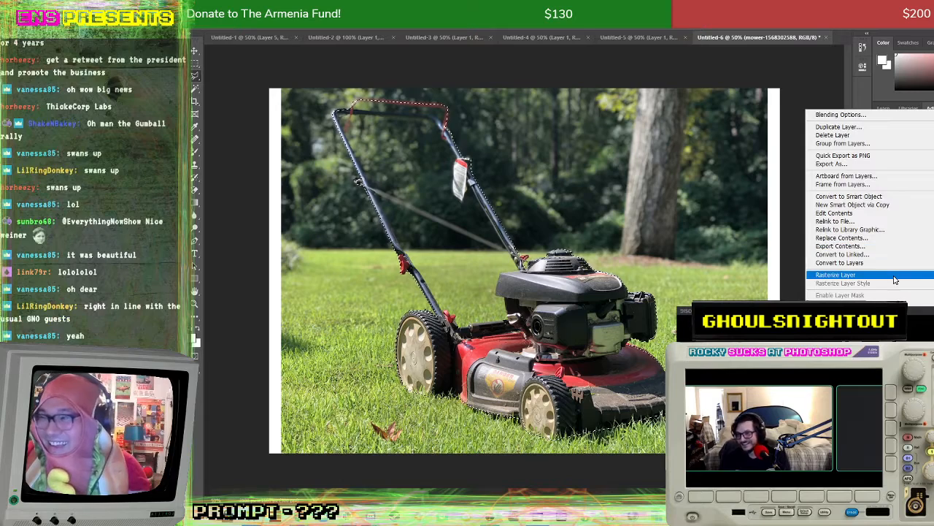
key("Escape")
right_click(517, 322)
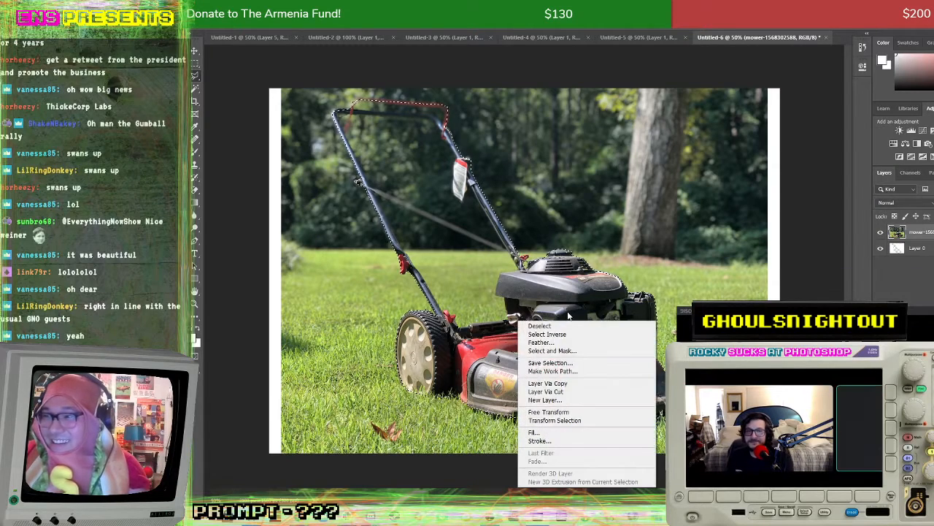
left_click(595, 396)
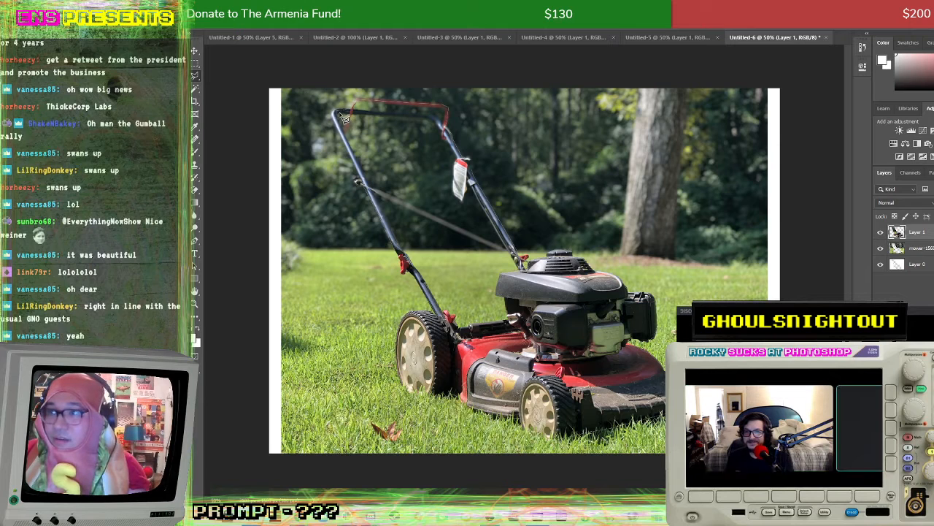
Step: Trace the background area enclosed by the lawnmower's handle bars with the lasso and delete it from the cut-out layer
mouse_move(341, 121)
left_mouse_down()
mouse_move(425, 119)
mouse_move(450, 151)
left_mouse_up()
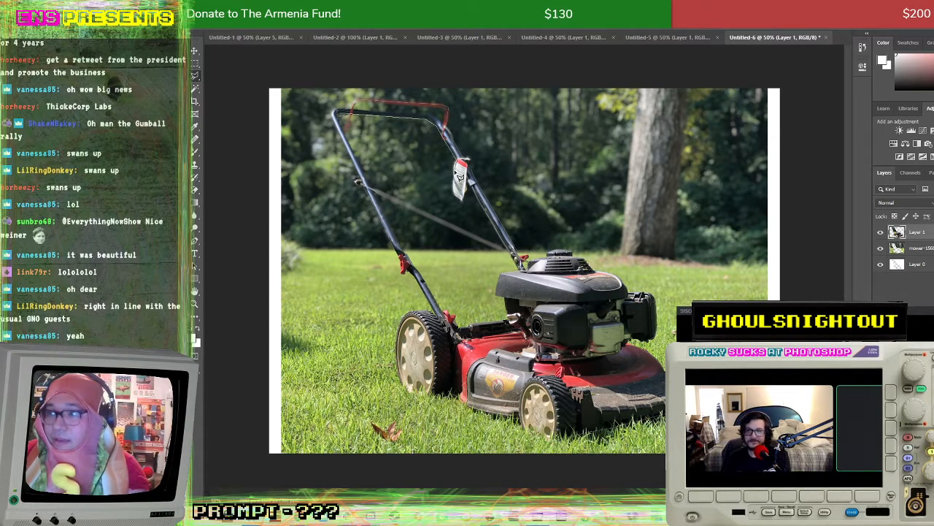
left_click_drag(458, 178, 460, 199)
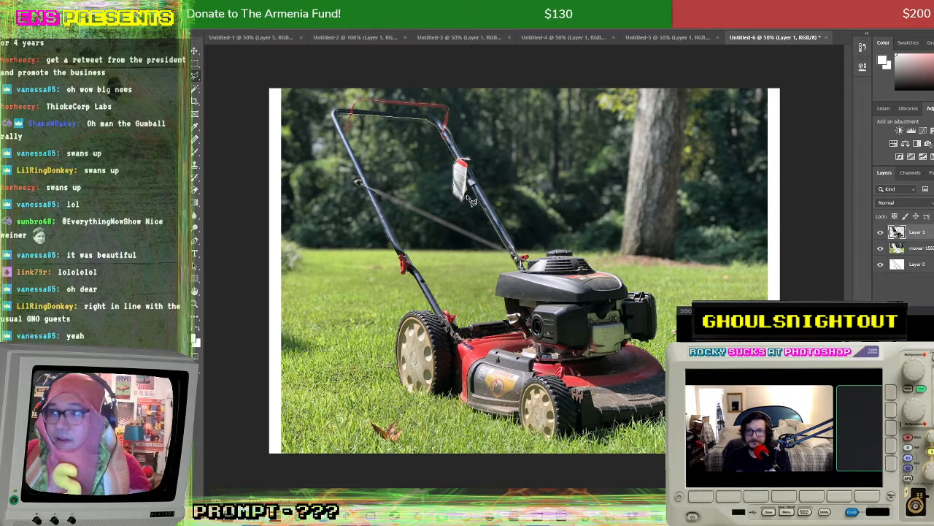
mouse_move(476, 199)
left_mouse_down()
mouse_move(498, 213)
mouse_move(491, 222)
mouse_move(507, 256)
mouse_move(520, 272)
left_mouse_up()
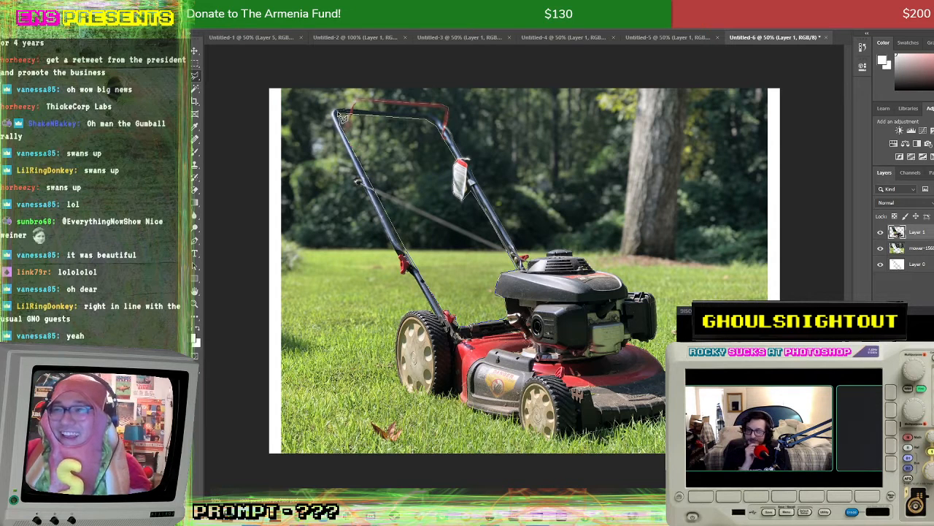
right_click(434, 181)
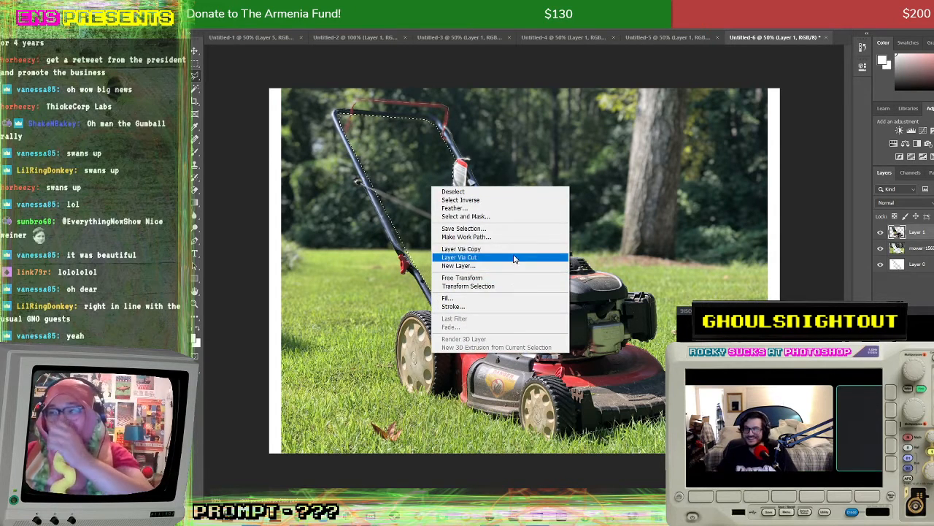
left_click(496, 255)
key("Delete")
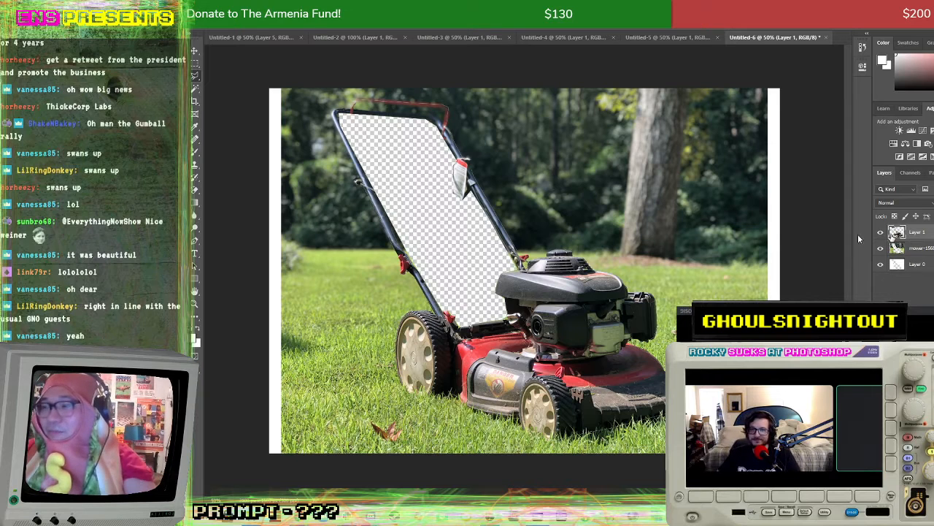
Step: Move the cut-out lawnmower layer into the barber shop composition
left_click(195, 52)
left_click_drag(599, 341, 544, 277)
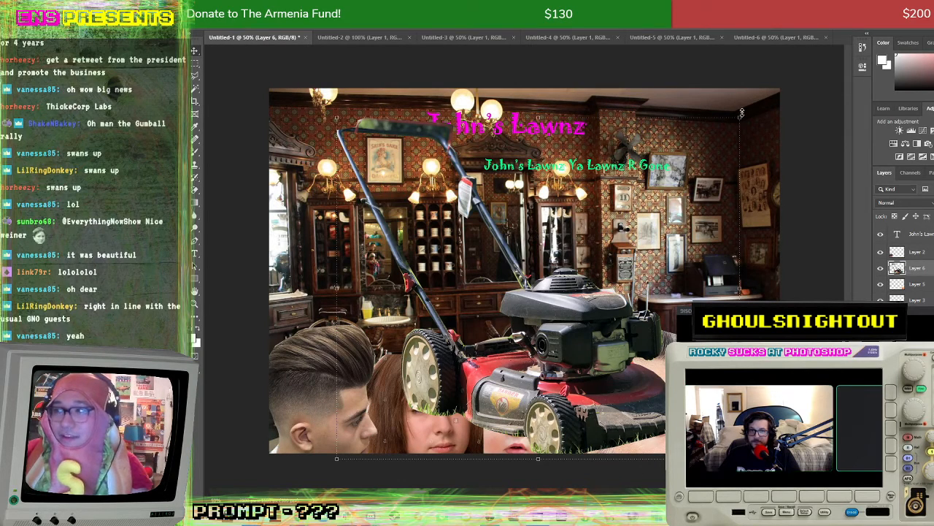
Step: Try scaling the lawnmower to about half size and tilting it about 26° counterclockwise above the red-haired customer's head
left_click_drag(743, 111, 544, 281)
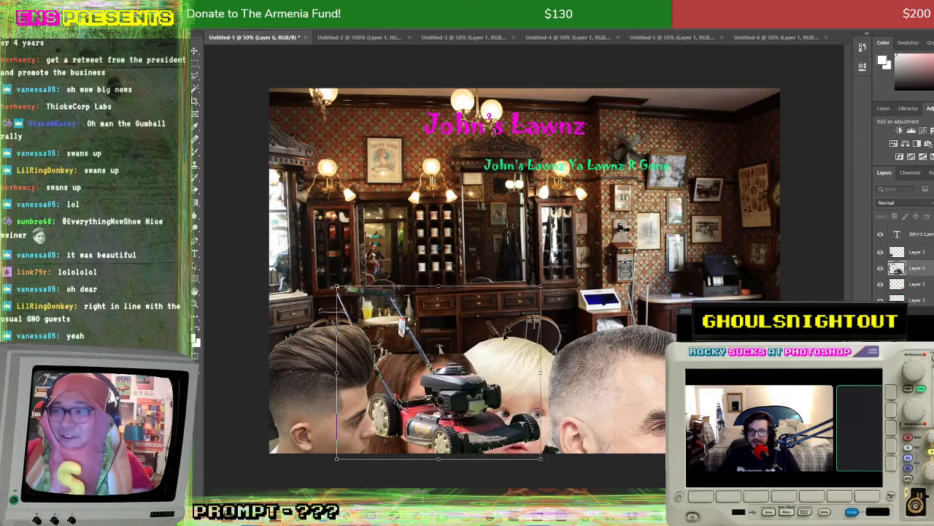
left_click_drag(470, 392, 477, 313)
left_click_drag(548, 203, 486, 199)
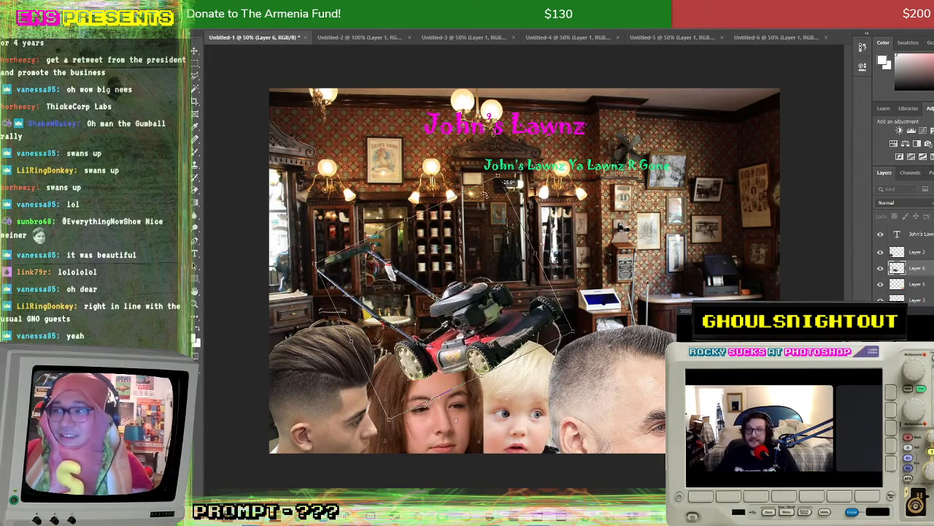
left_click_drag(469, 314, 447, 303)
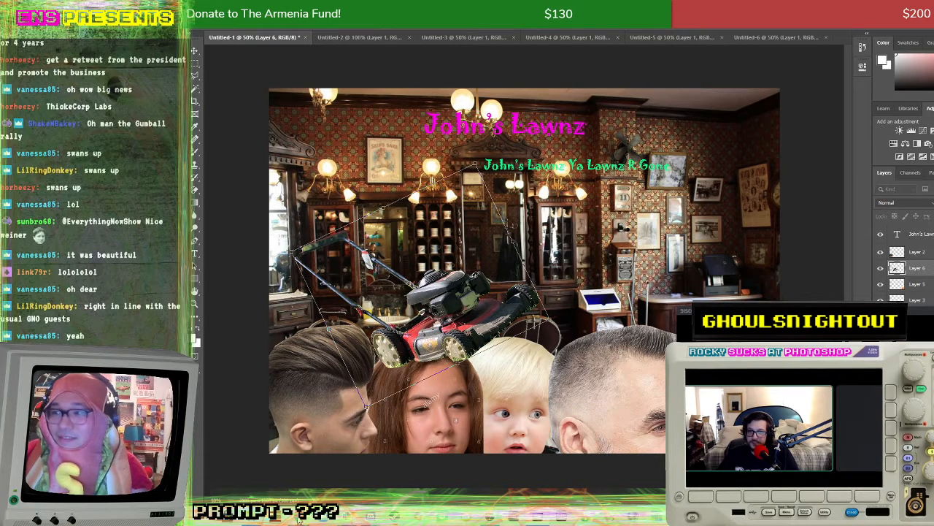
Step: Switch to the browser and search Google Images for "fire tracks transparent png"
mouse_move(301, 520)
left_click(380, 487)
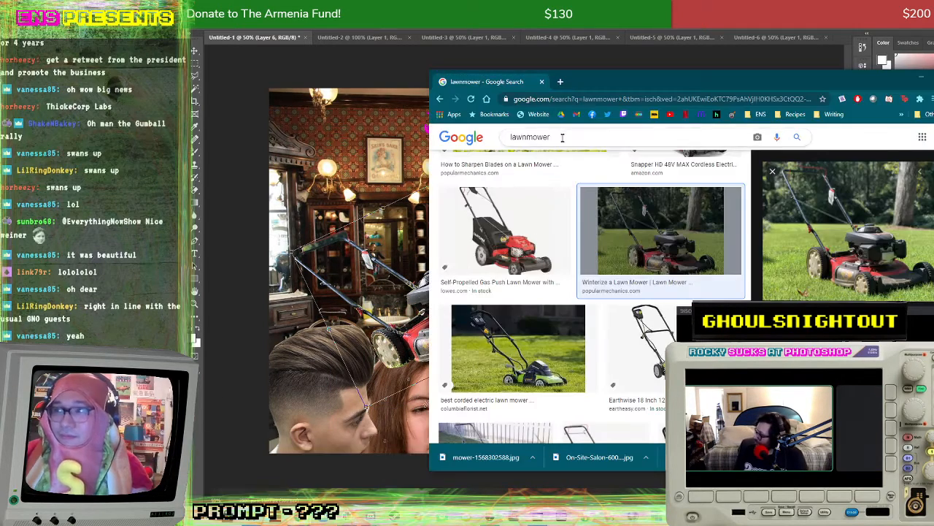
type("fire tra")
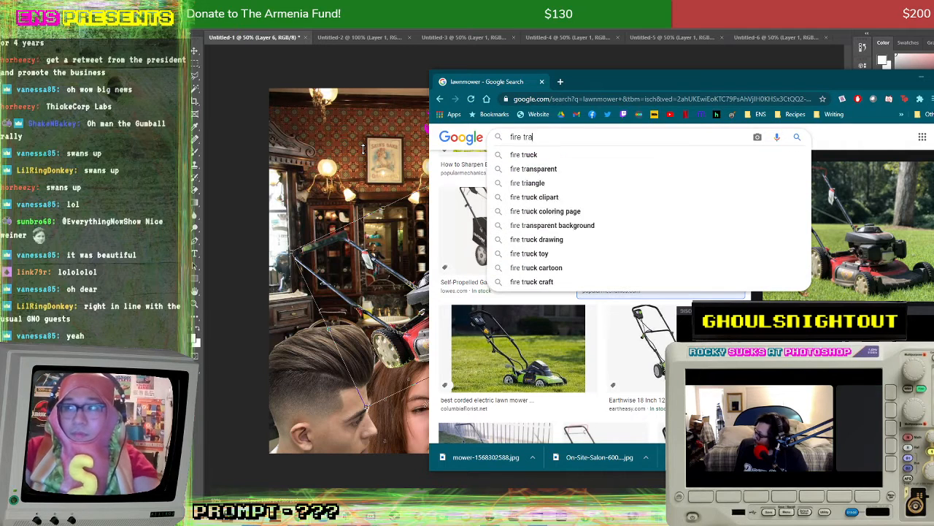
type("cks tran")
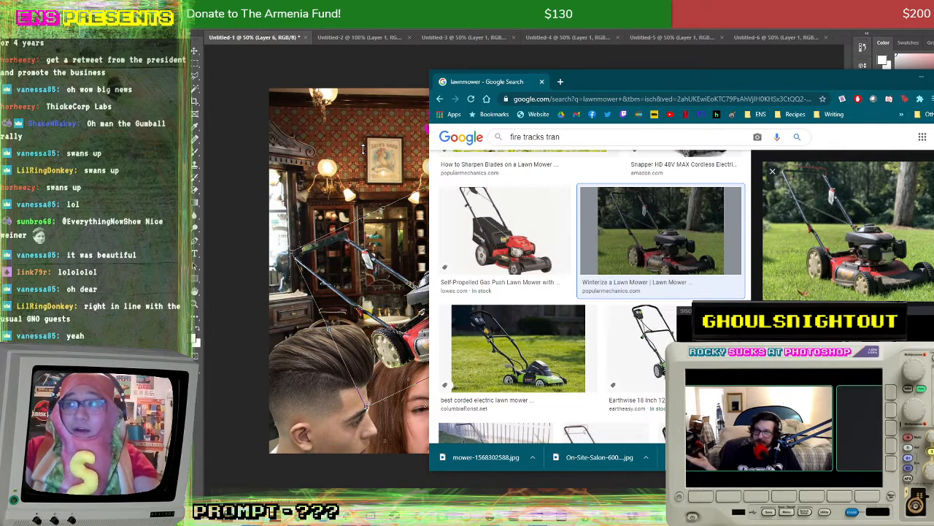
type("sparent png")
key("Return")
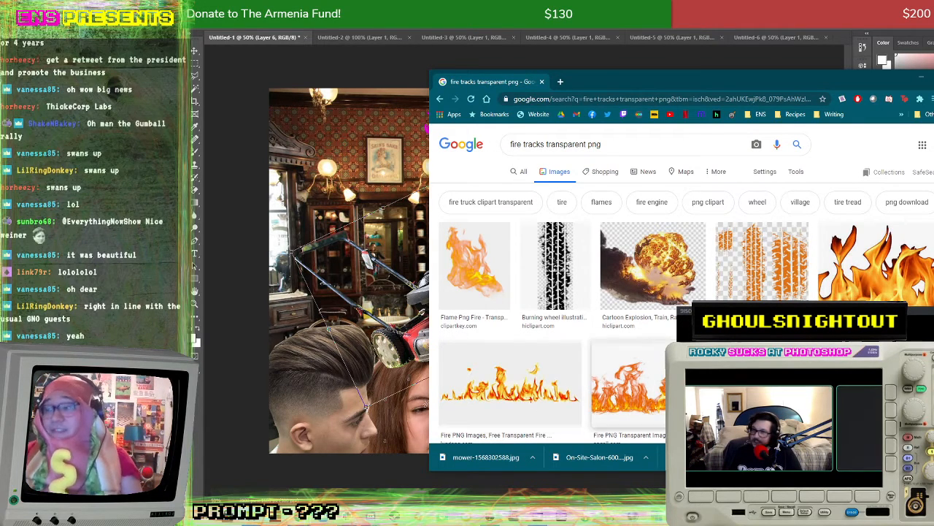
Step: Open the kindpng result with the line of flames and save the image as a PNG in the GhoulsNightOut folder
scroll(652, 329, "down", 3)
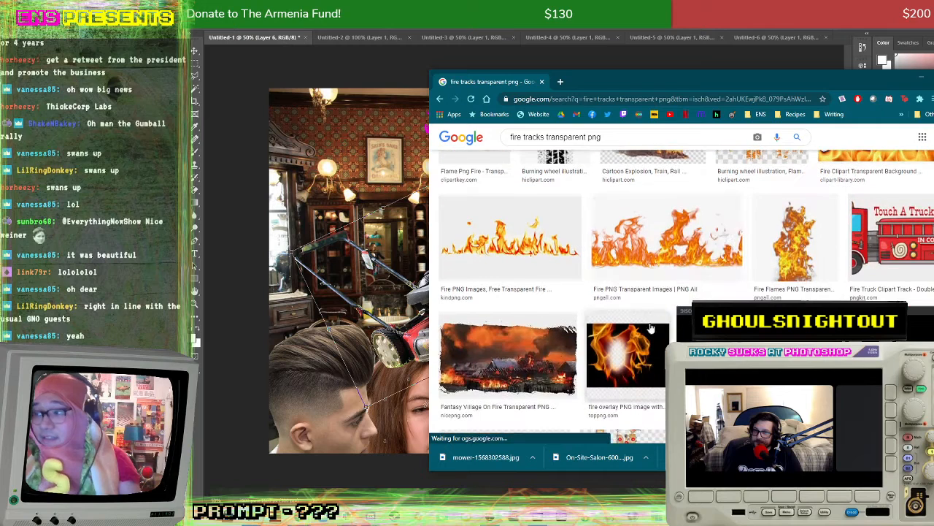
left_click(542, 250)
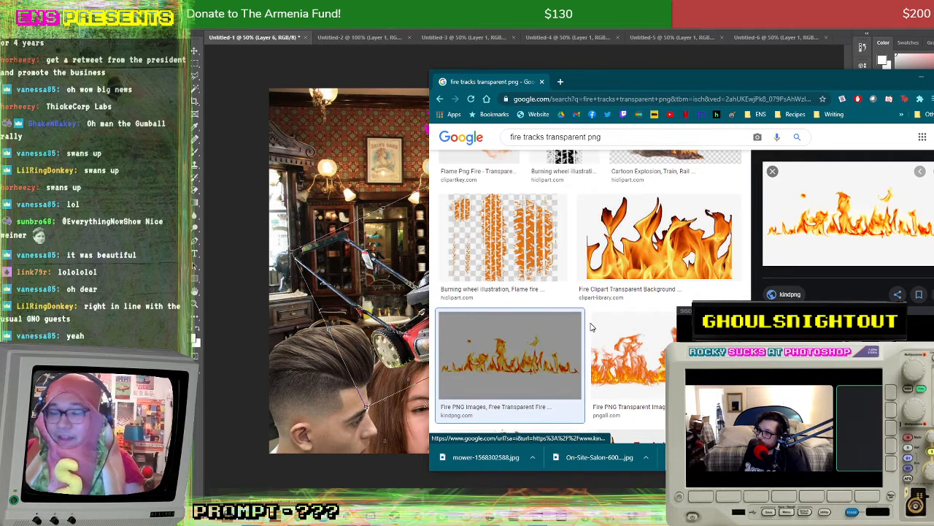
scroll(738, 277, "down", 1)
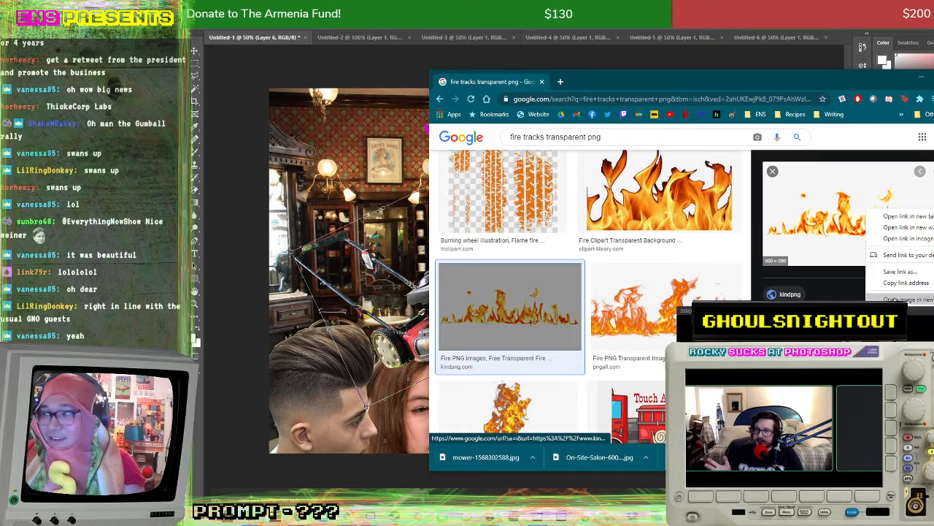
left_click(927, 314)
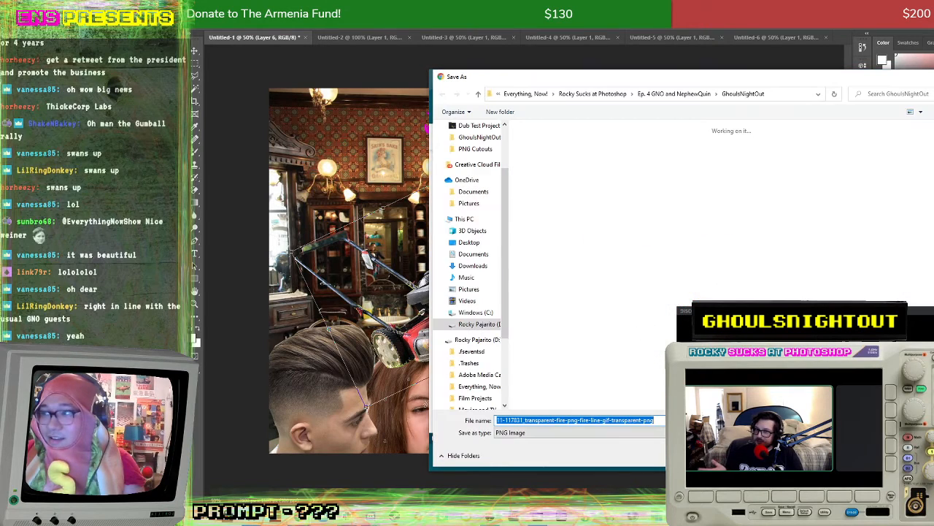
key("Return")
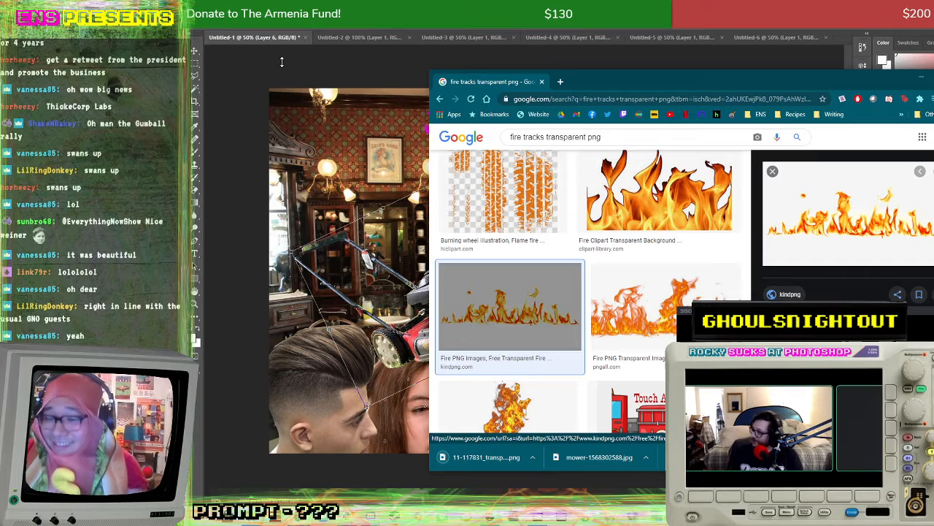
Step: Switch back to Photoshop and close the lawnmower cut-out document Untitled-6 without saving the changes
left_click(375, 61)
left_click(826, 37)
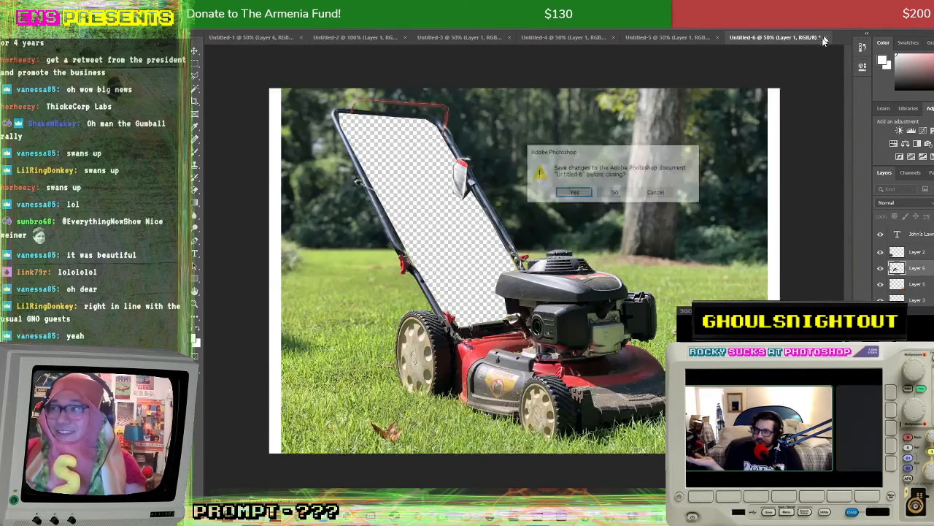
left_click(617, 193)
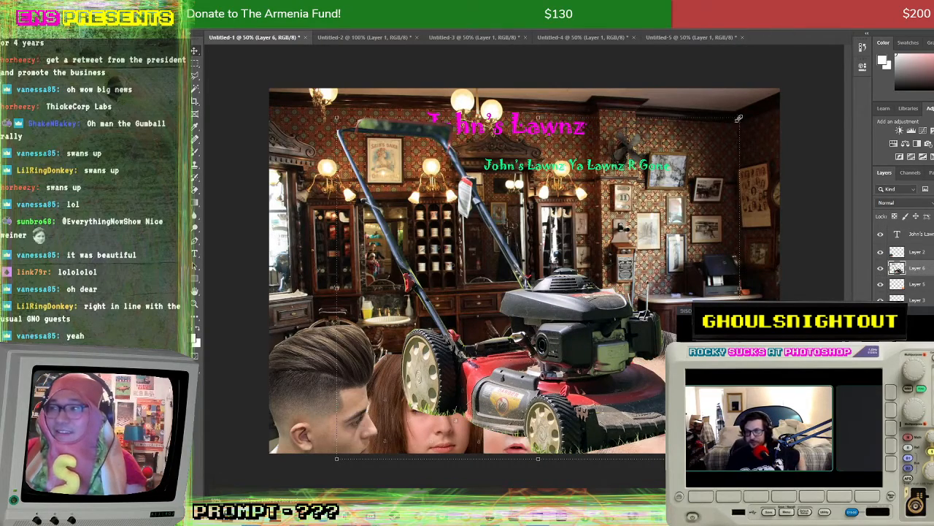
Step: Try again to shrink the lawnmower to about half size and tilt it counterclockwise over the red-haired customer's head
left_click_drag(740, 117, 550, 280)
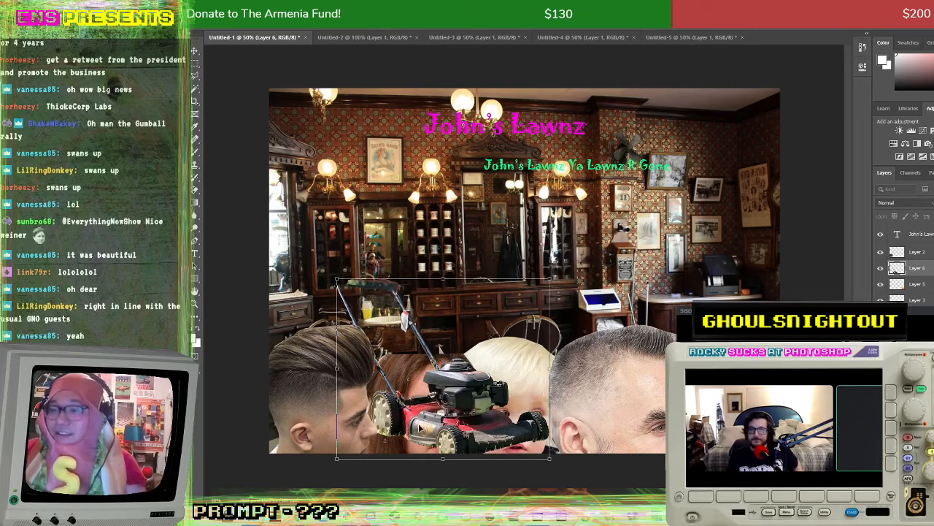
left_click_drag(440, 349, 464, 330)
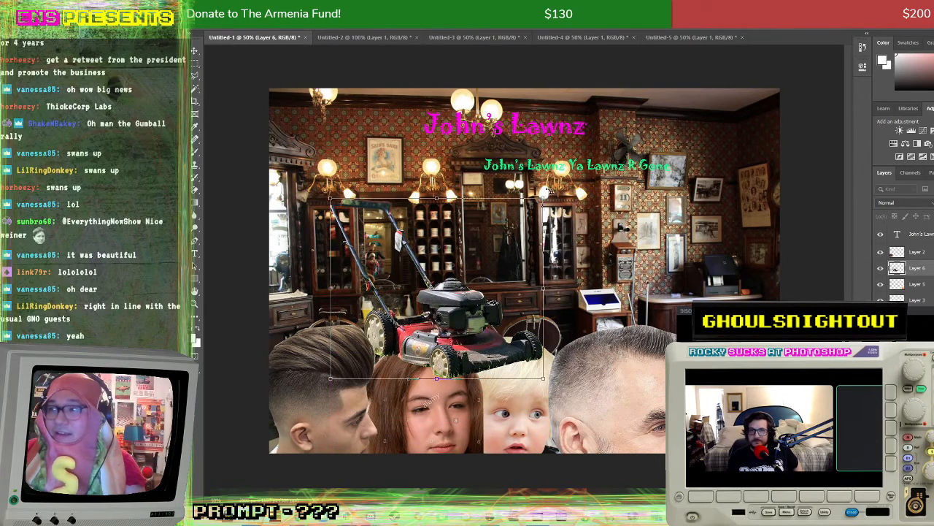
left_click_drag(552, 189, 490, 191)
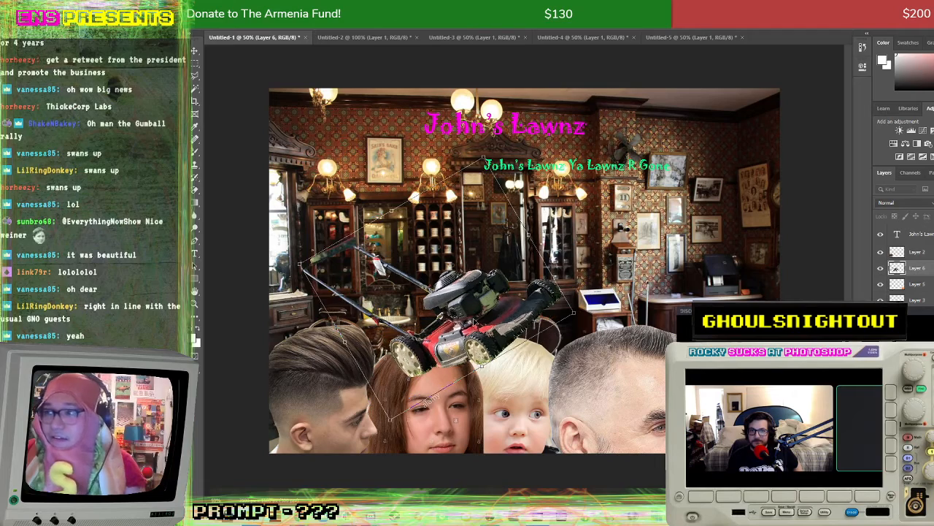
left_click_drag(475, 322, 456, 320)
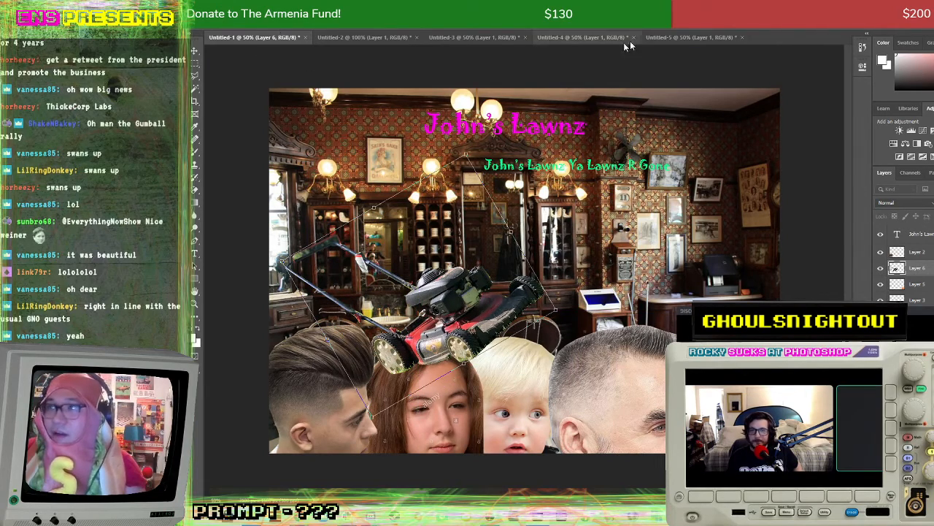
Step: Close the Untitled-4 document without saving the changes
left_click(634, 37)
left_click(615, 192)
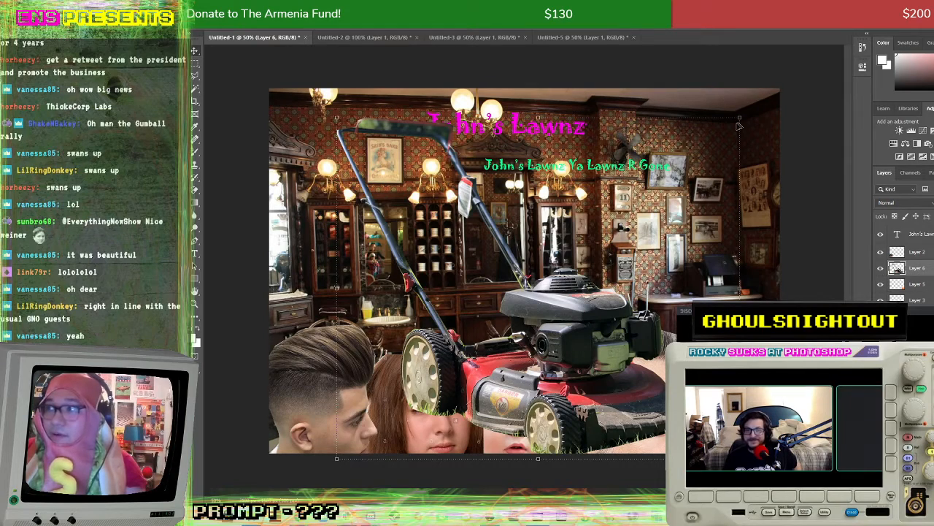
Step: Scale the lawnmower to about two-thirds size, tilt it counterclockwise, place it on the red-haired customer's head, and deselect the layer
left_click_drag(739, 119, 566, 315)
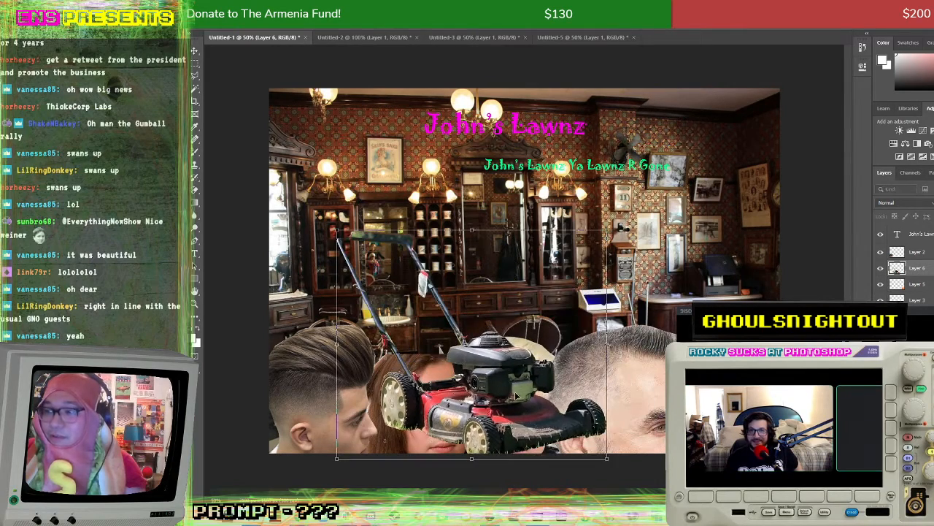
left_click_drag(516, 395, 486, 333)
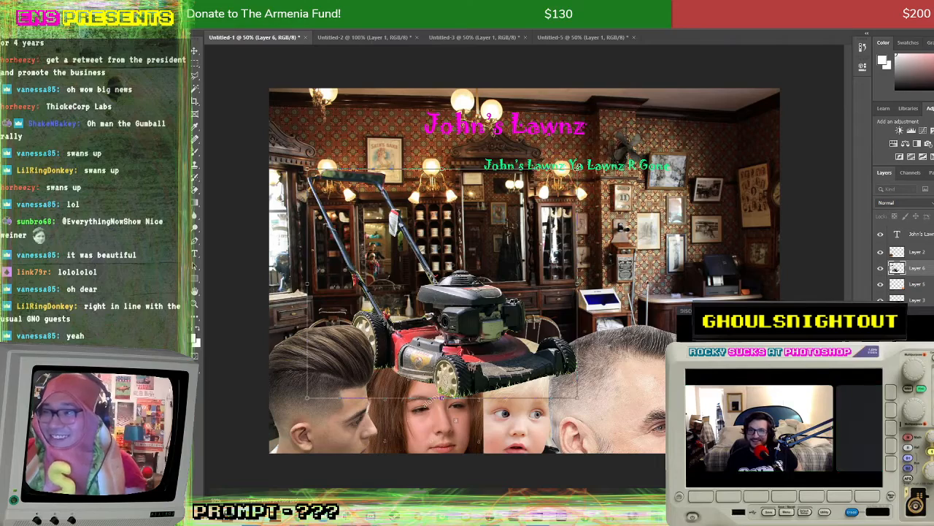
left_click_drag(579, 169, 506, 162)
mouse_move(467, 323)
left_mouse_down()
mouse_move(490, 291)
mouse_move(468, 307)
left_mouse_up()
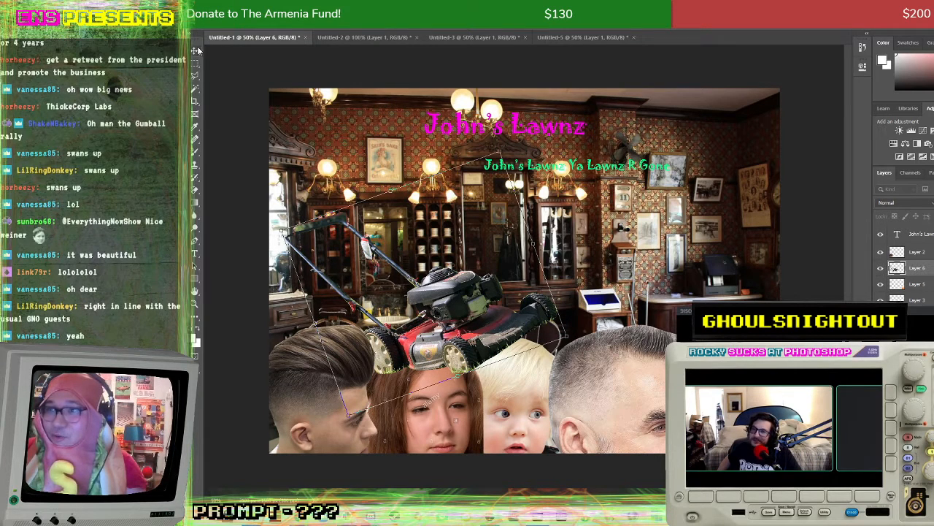
key("Return")
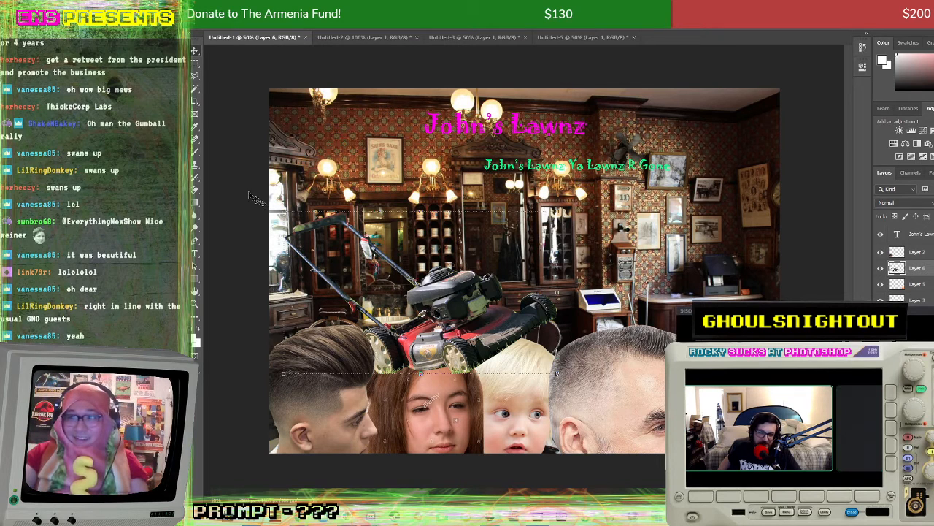
left_click(227, 146)
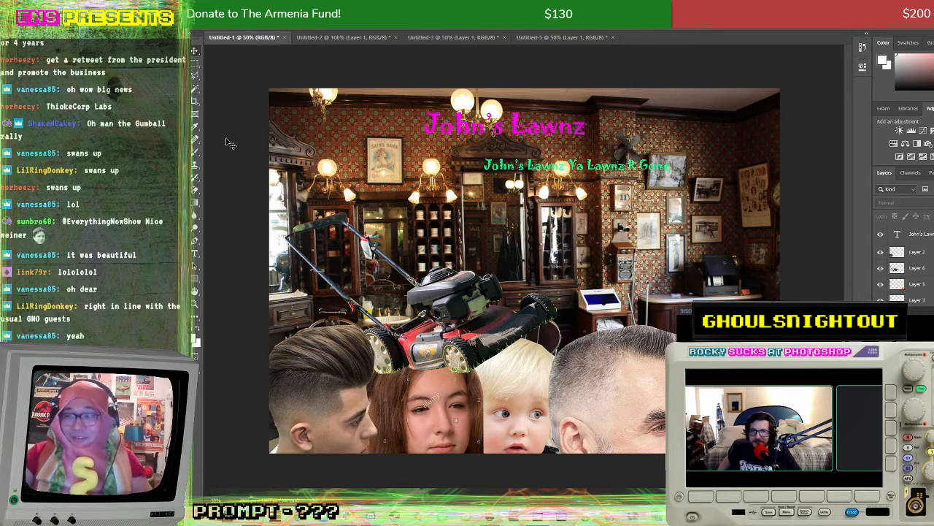
Step: Create a new blank document with the saved transparent fire-line PNG placed in it, and unlock the background layer
left_click(220, 4)
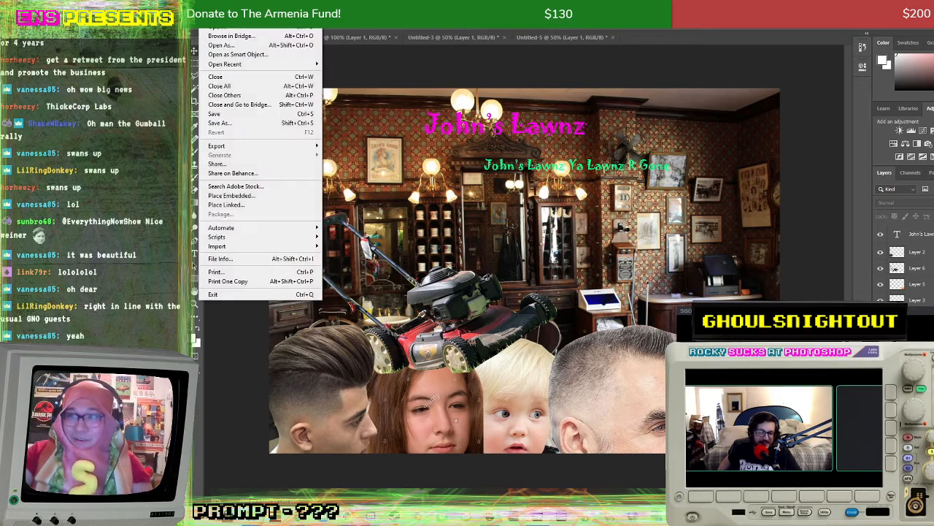
left_click(206, 5)
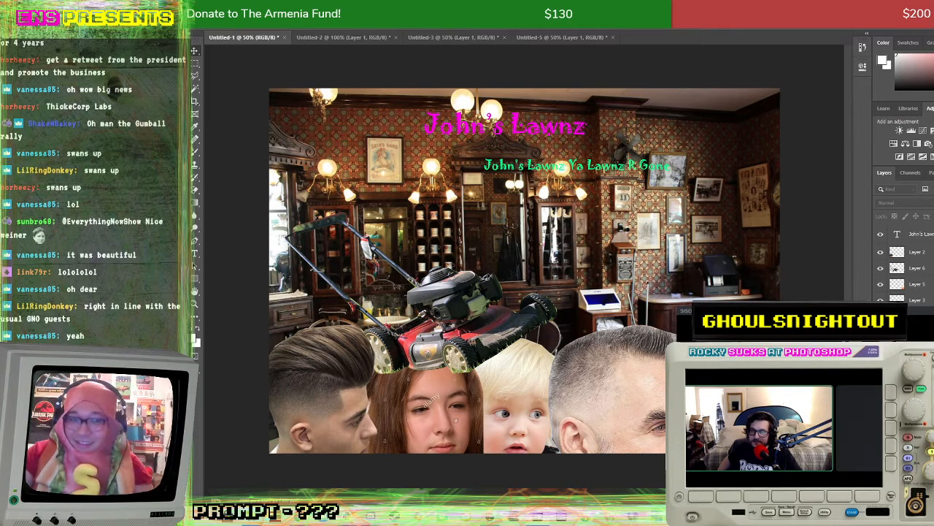
key("Return")
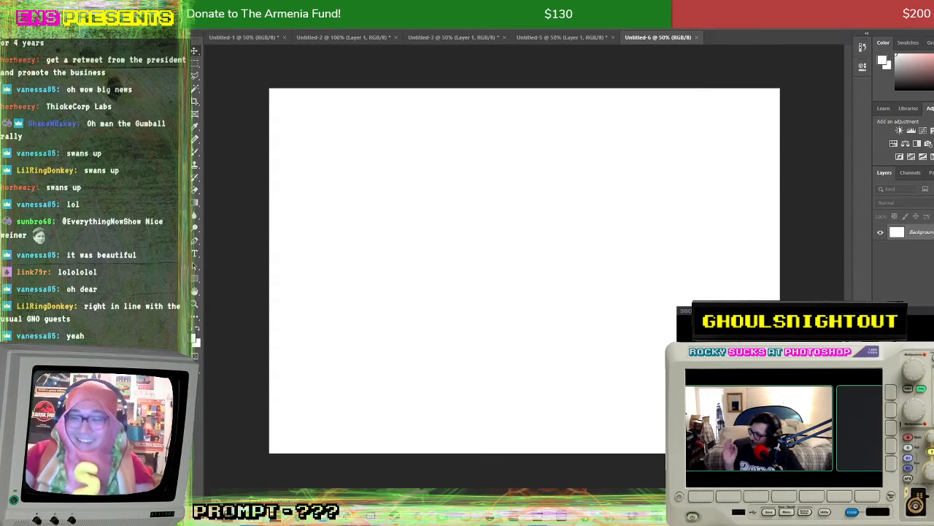
left_click_drag(490, 182, 559, 212)
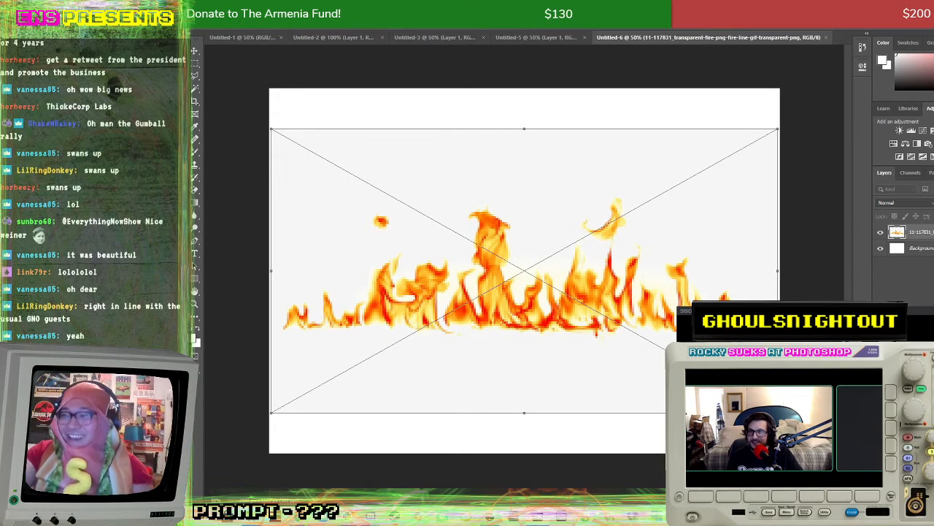
key("Return")
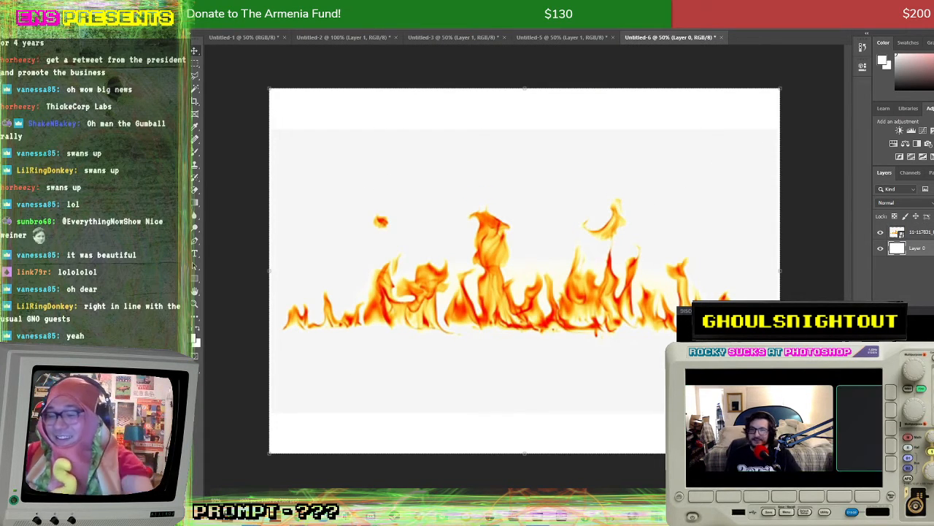
Step: Delete the white background layer and try to clear the pale backdrop around the flames with the Magic Wand
key("Delete")
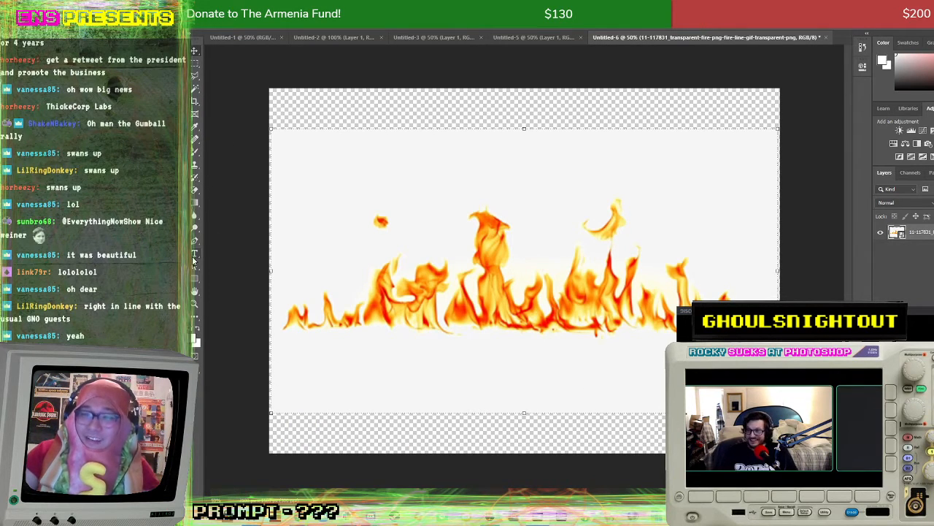
left_click(199, 91)
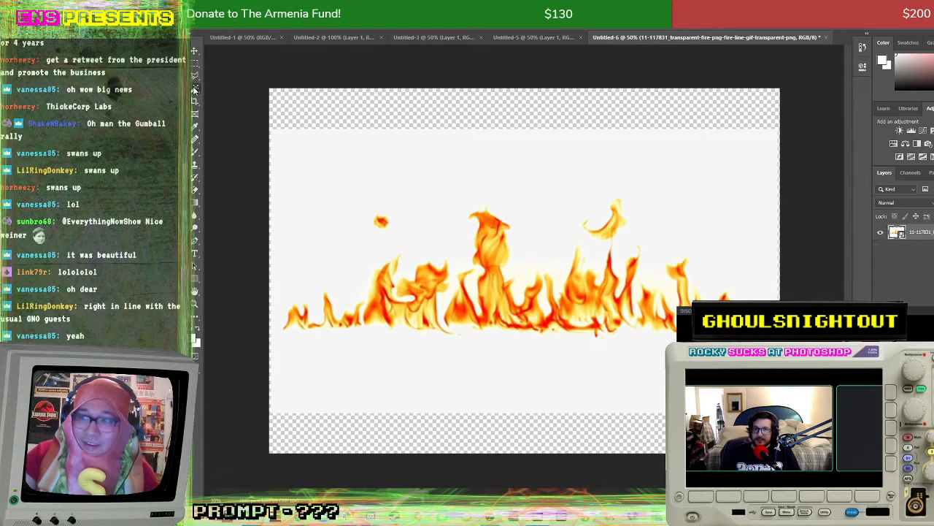
left_click(446, 205)
key("Delete")
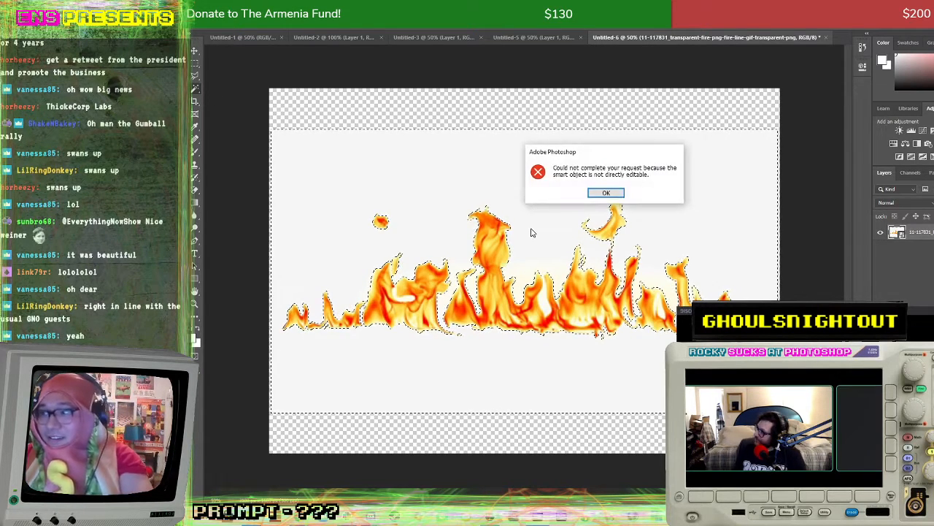
left_click(602, 193)
Step: Rasterize the fire layer and delete the selected pale backdrop around the flames
right_click(908, 233)
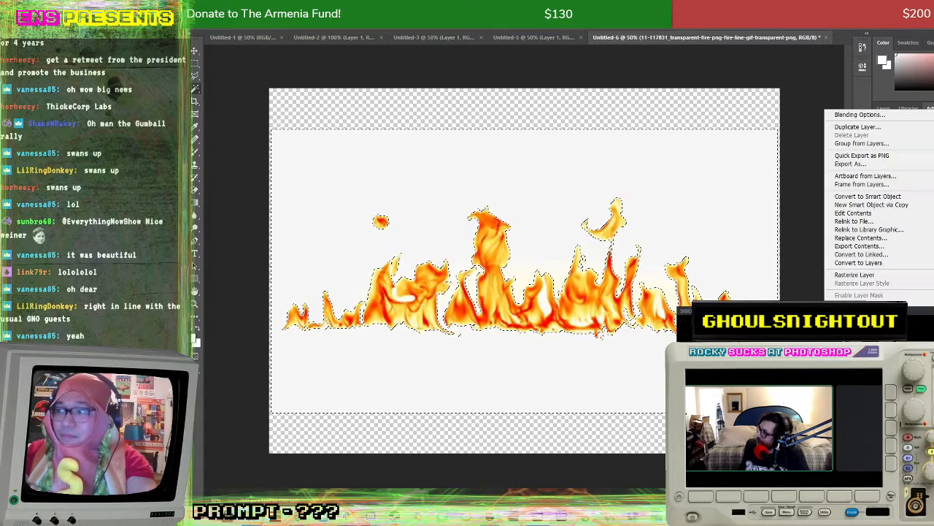
left_click(858, 275)
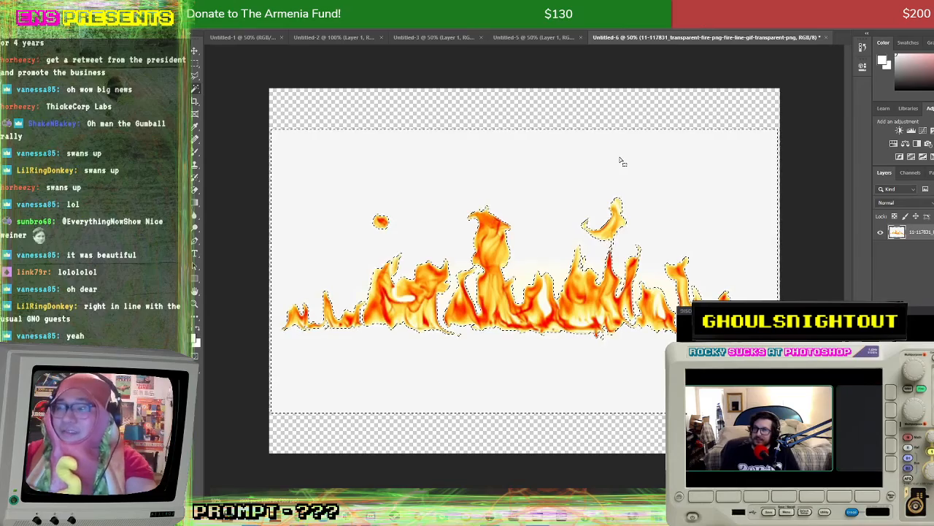
key("Delete")
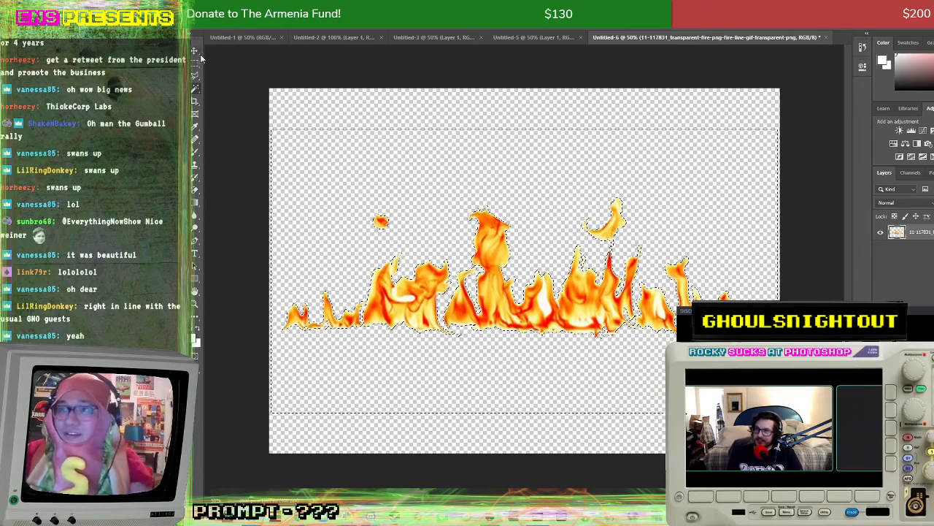
Step: Bring the cut-out flames into the Untitled-1 document just above the customers' heads and put the lawnmower layer in front of them
left_click_drag(582, 299, 538, 321)
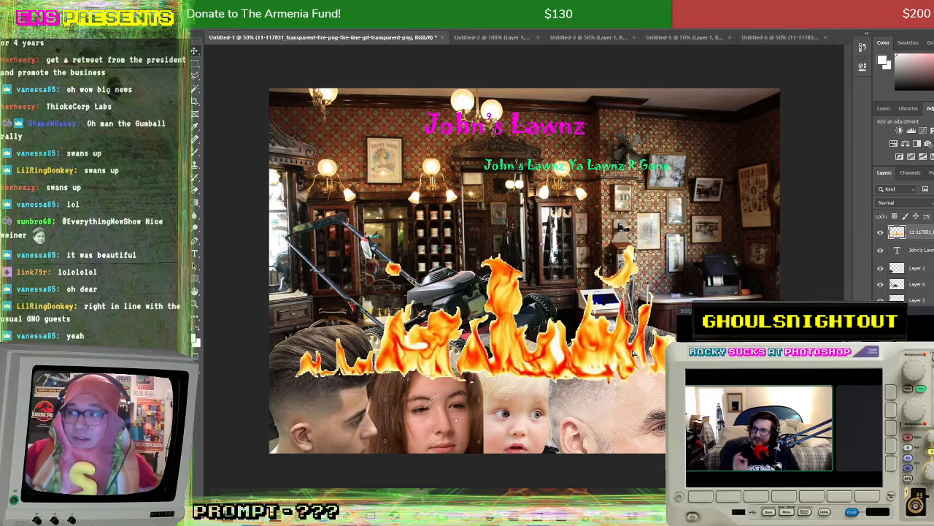
left_click_drag(634, 353, 619, 319)
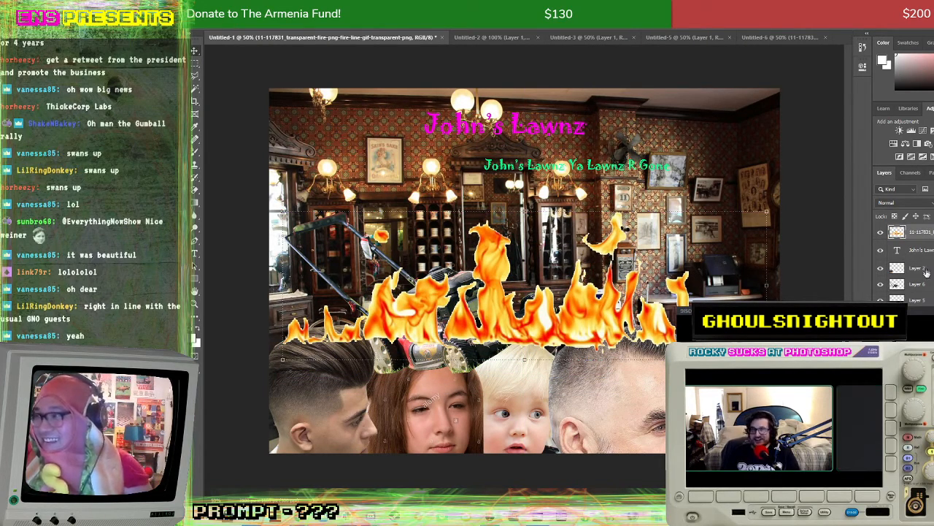
left_click_drag(925, 286, 919, 229)
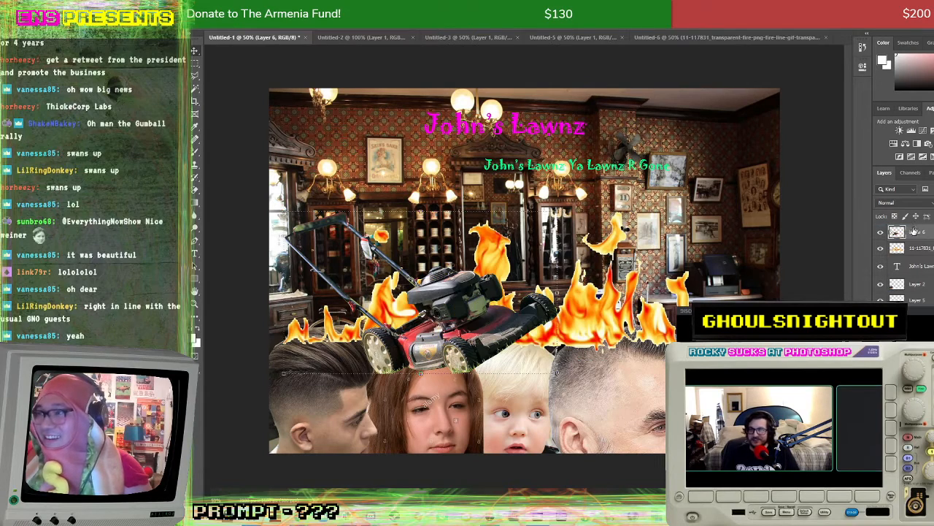
Step: Move the lawnmower to the right side of the barber shop and enlarge the flames along the tops of the customers' heads
left_click_drag(453, 311, 692, 289)
left_click_drag(432, 322, 461, 343)
left_click(917, 233)
left_click_drag(286, 247, 210, 199)
left_click_drag(494, 325, 479, 338)
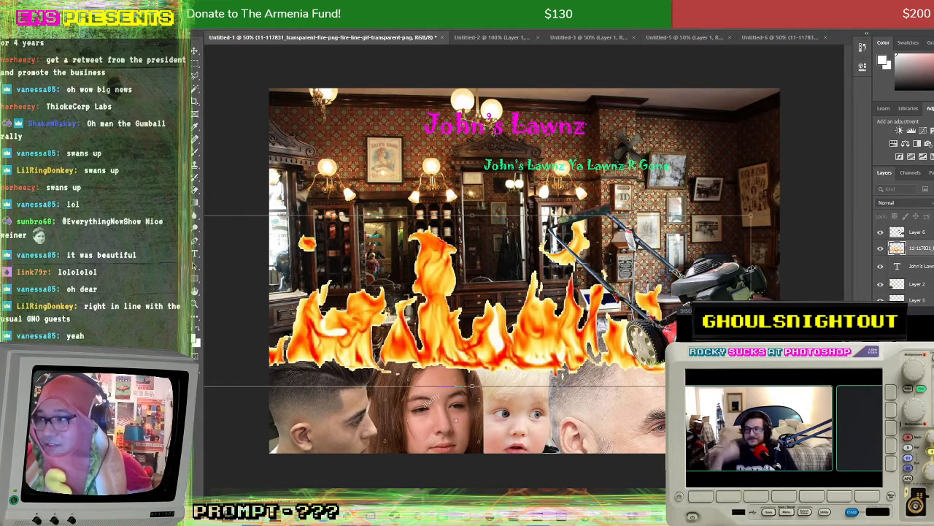
Step: Adjust the lawnmower's placement above the grey-haired customer's head and deselect the layer
left_click(922, 235)
left_click_drag(715, 278, 752, 283)
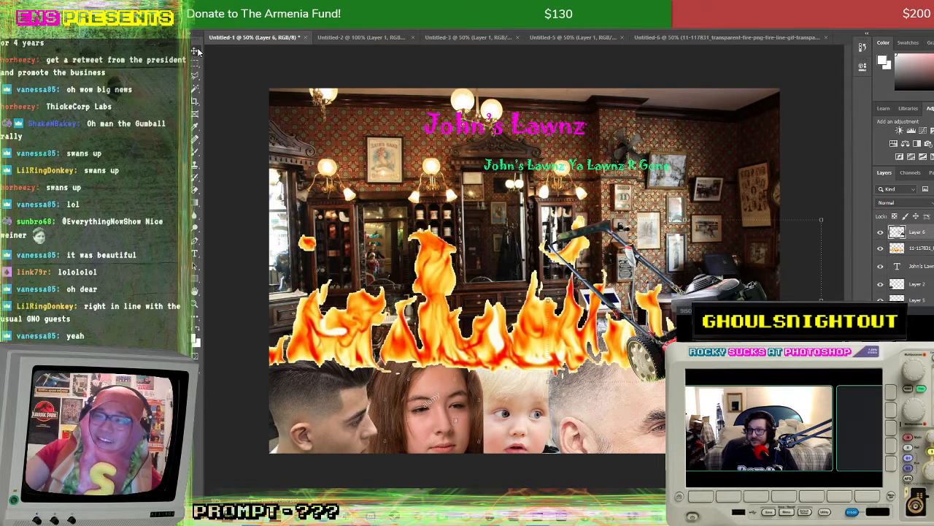
left_click(257, 75)
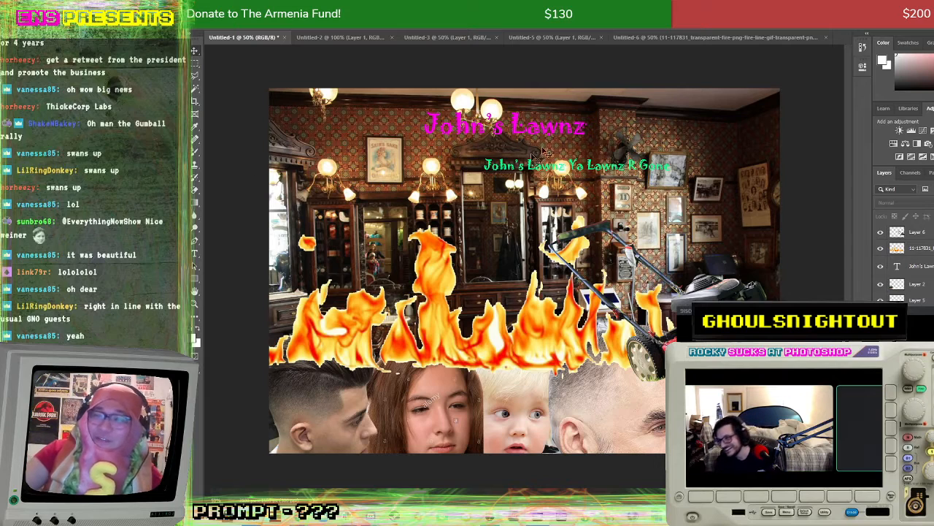
Step: Shift the "John's Lawnz" title toward the upper left of the image and place the green tagline just beneath its right end
left_click_drag(597, 166, 573, 151)
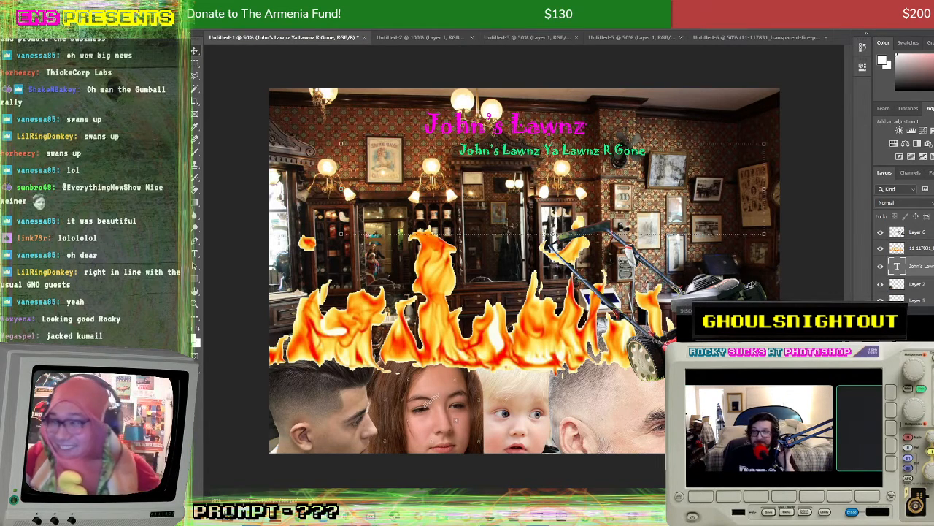
left_click(195, 254)
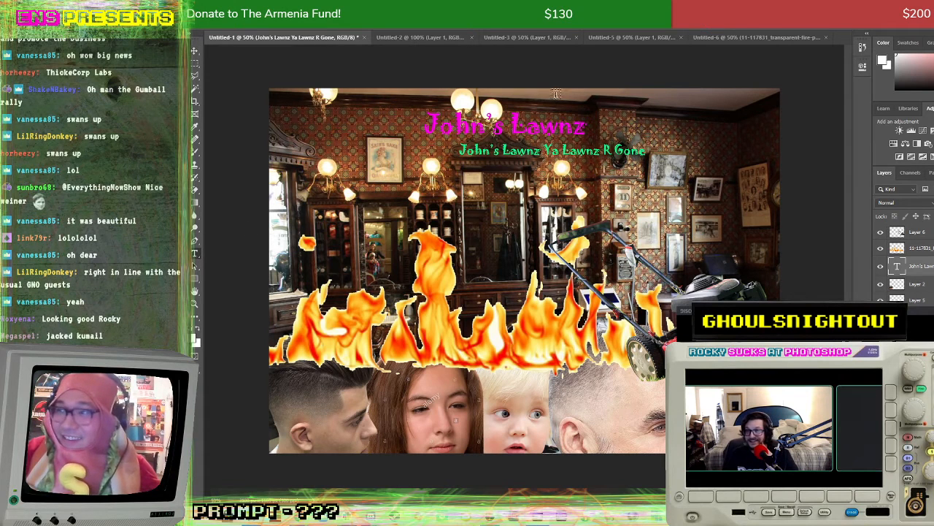
left_click_drag(588, 128, 365, 100)
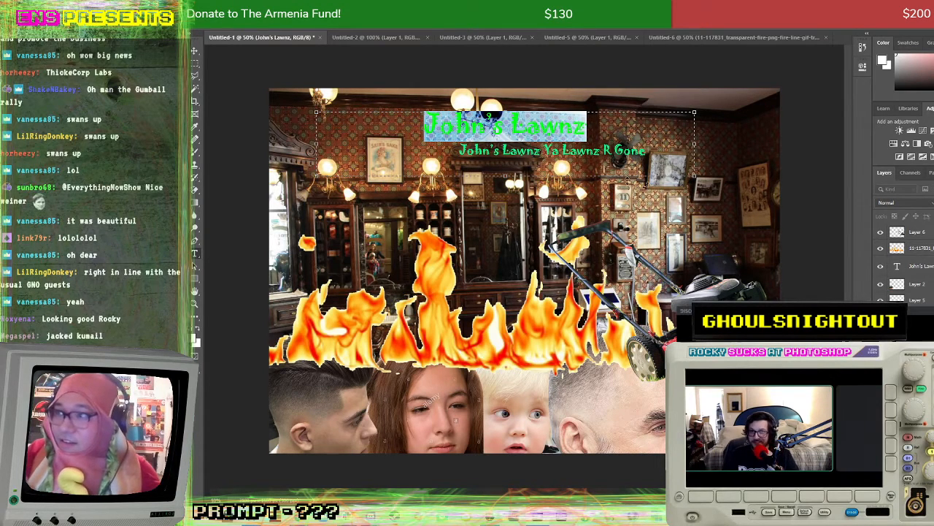
left_click(194, 53)
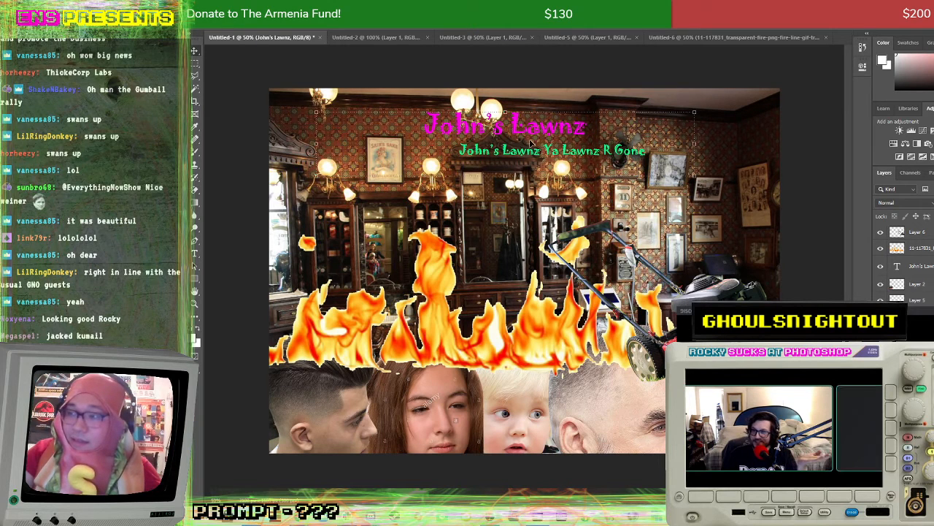
left_click_drag(533, 129, 437, 123)
left_click_drag(546, 149, 506, 148)
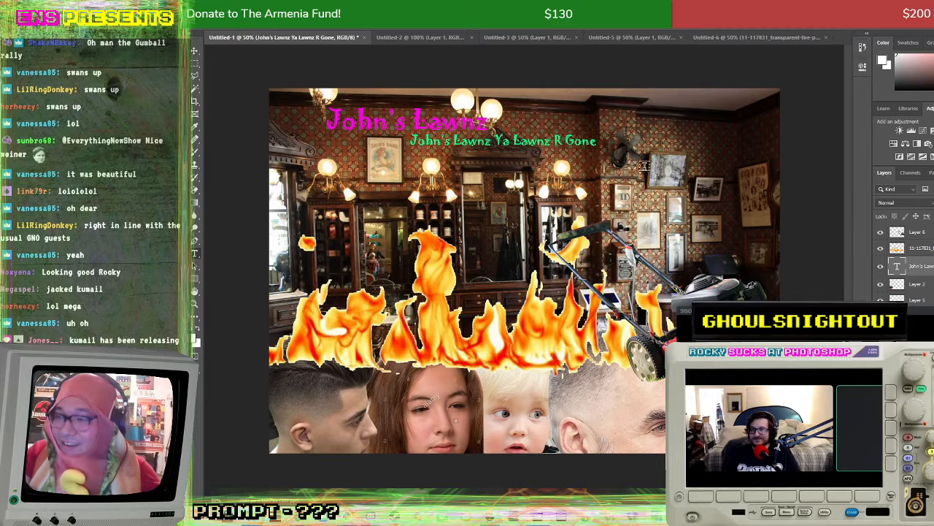
Step: Add a text block on the upper-right wall of the barber shop reading "Billy Crystal Came Here and liked it!"
left_click_drag(637, 120, 752, 149)
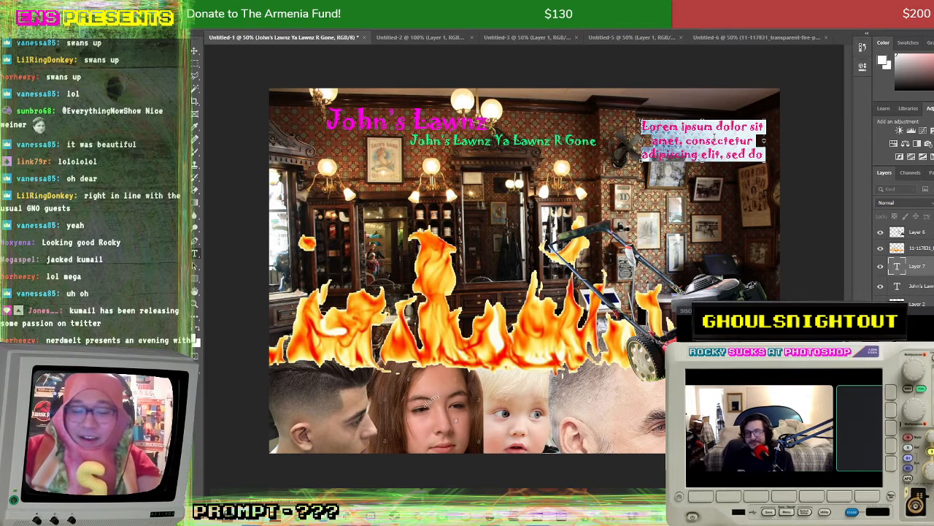
type("Billy Cr")
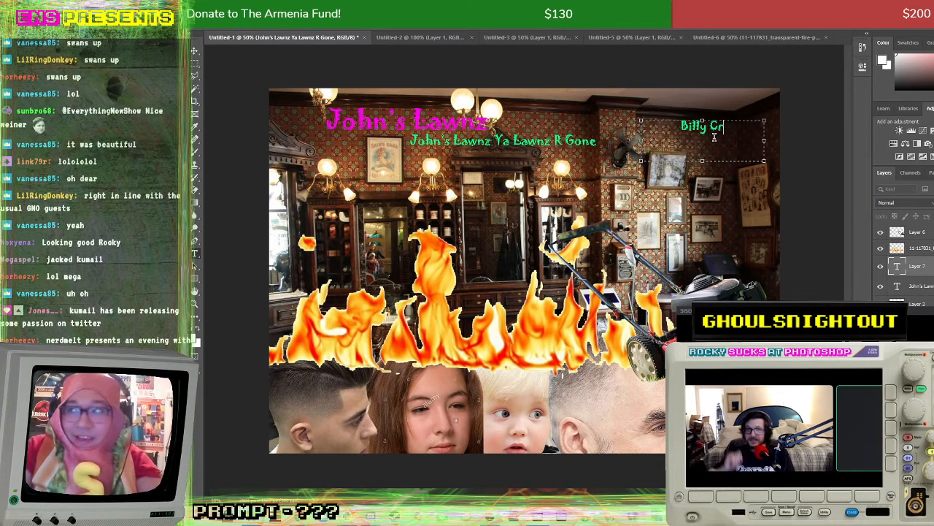
type("ystal")
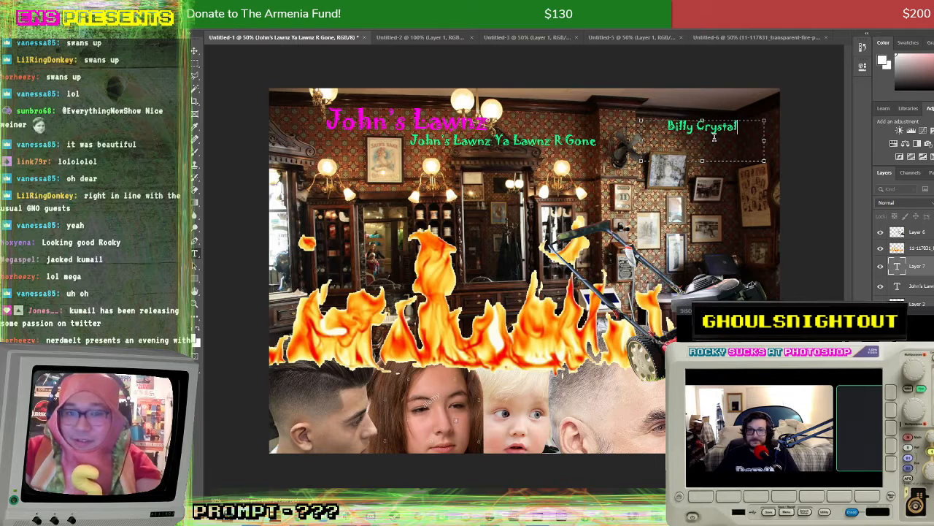
type(" Game Here")
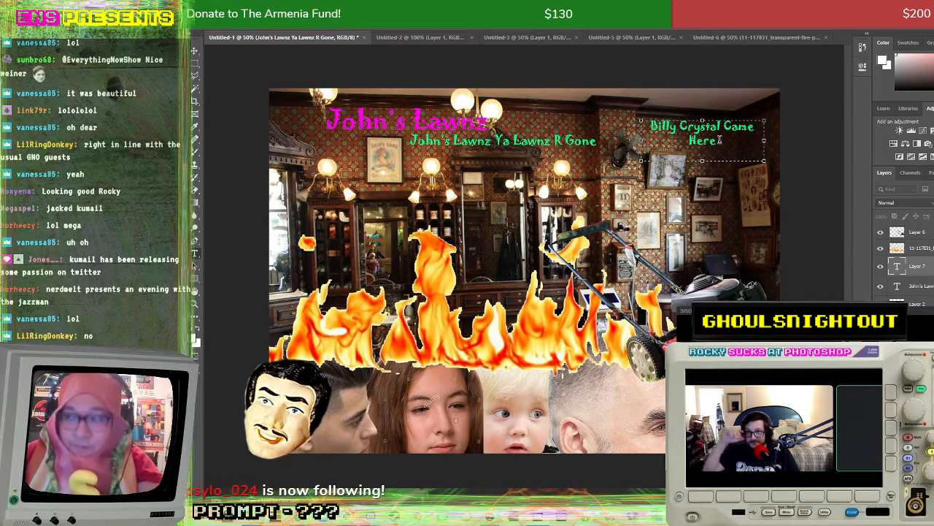
type("and")
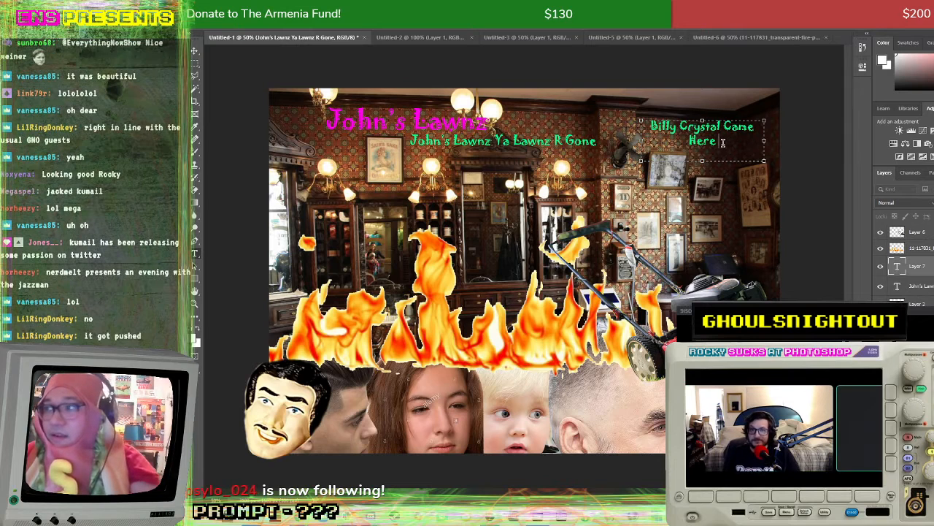
type(" liked it!")
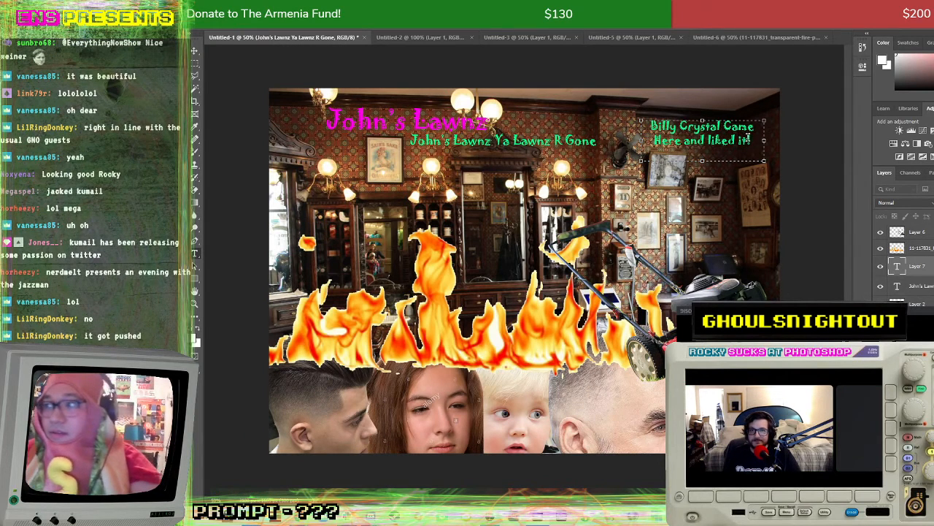
Step: Recolor the Billy Crystal text to cyan and nudge it slightly up and to the right
left_click_drag(751, 139, 617, 107)
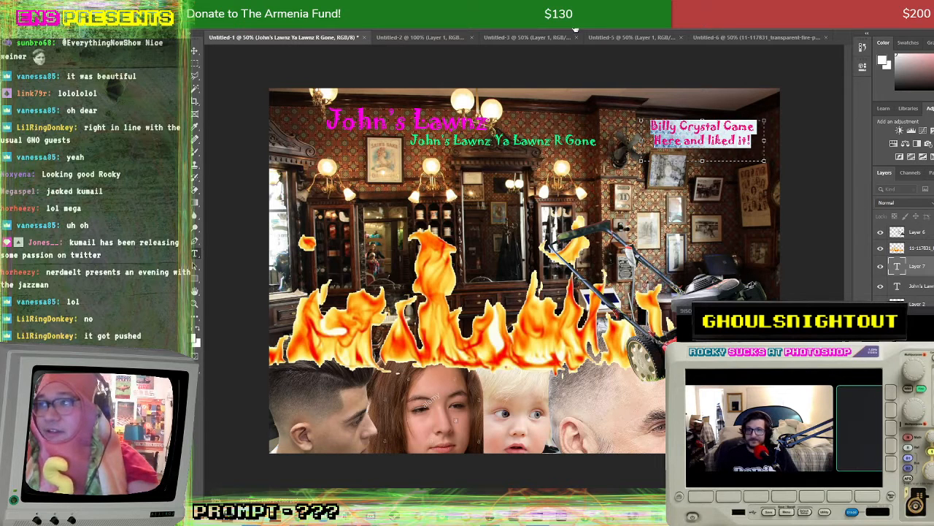
left_click(576, 29)
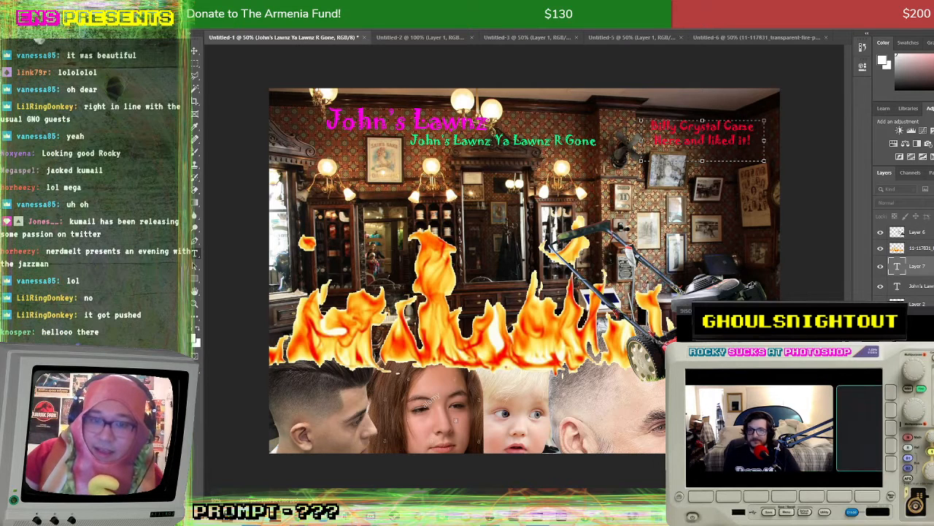
key("Return")
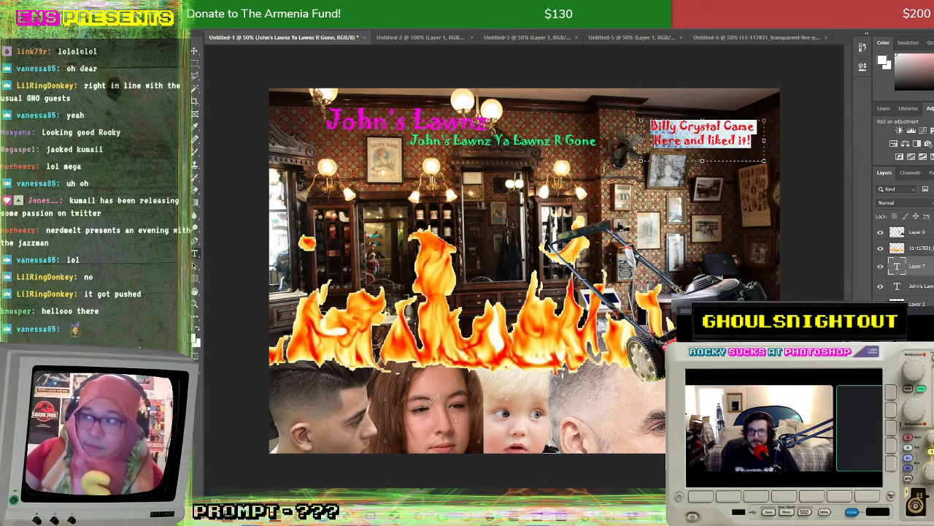
left_click(194, 51)
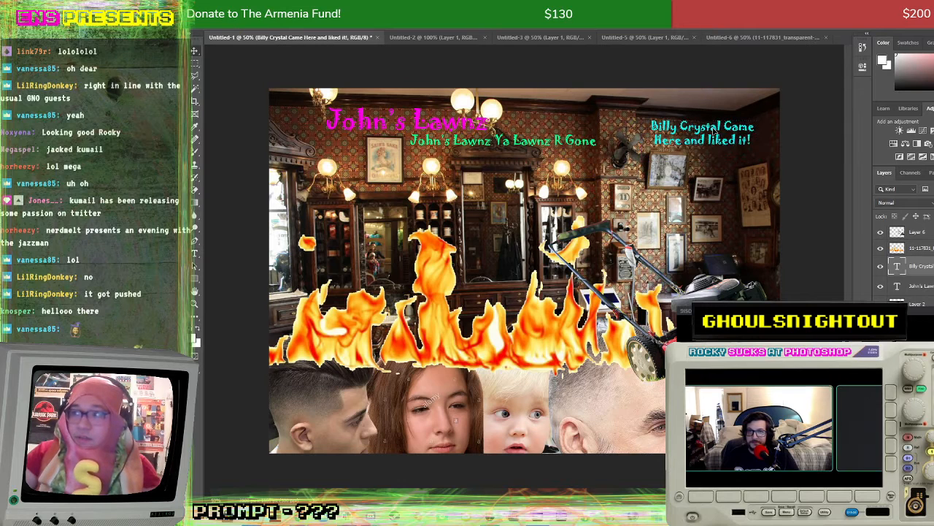
left_click_drag(712, 128, 717, 125)
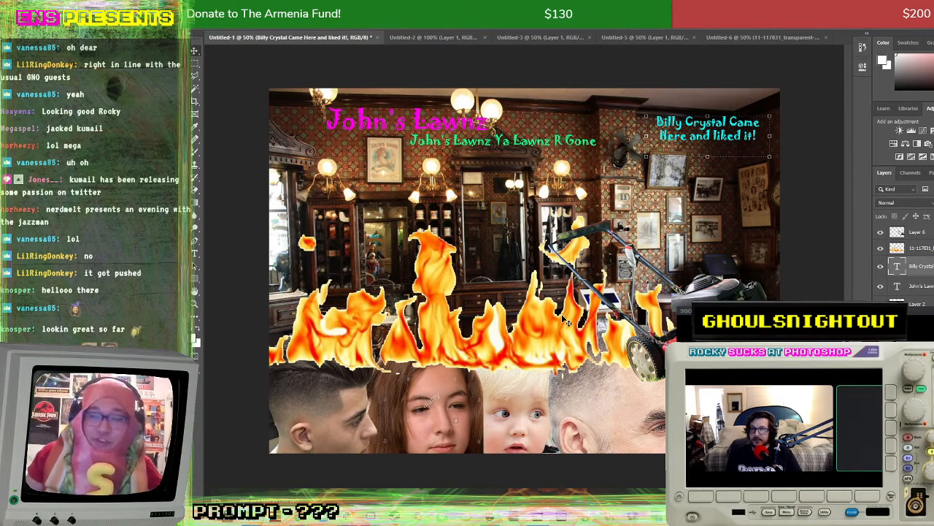
Step: Add a wide text block across the shop's mirrors starting "DISCLAIMER: YOU ARE GOING TO GET YOU RHAIR CUT WITH LAWN CUTTING EQUIPMENT, I.e."
left_click(195, 254)
left_click_drag(295, 180, 770, 253)
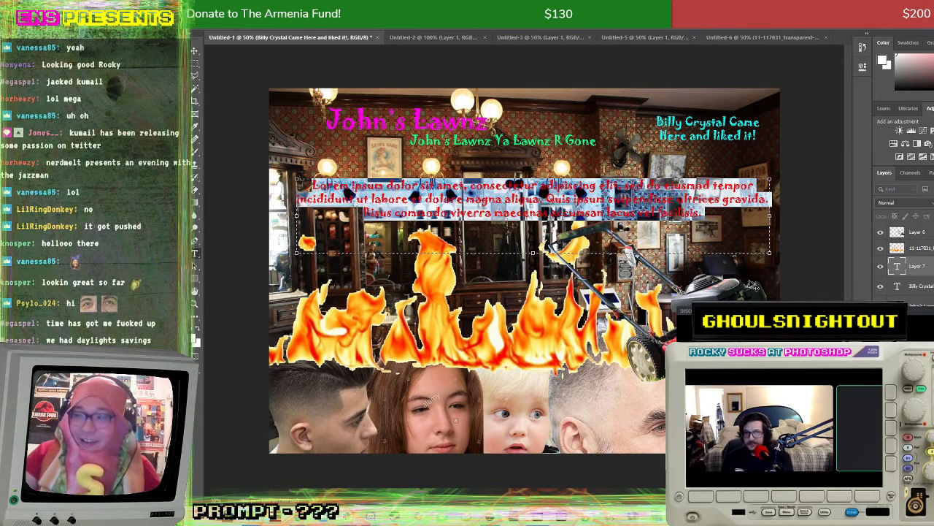
type("DISCL")
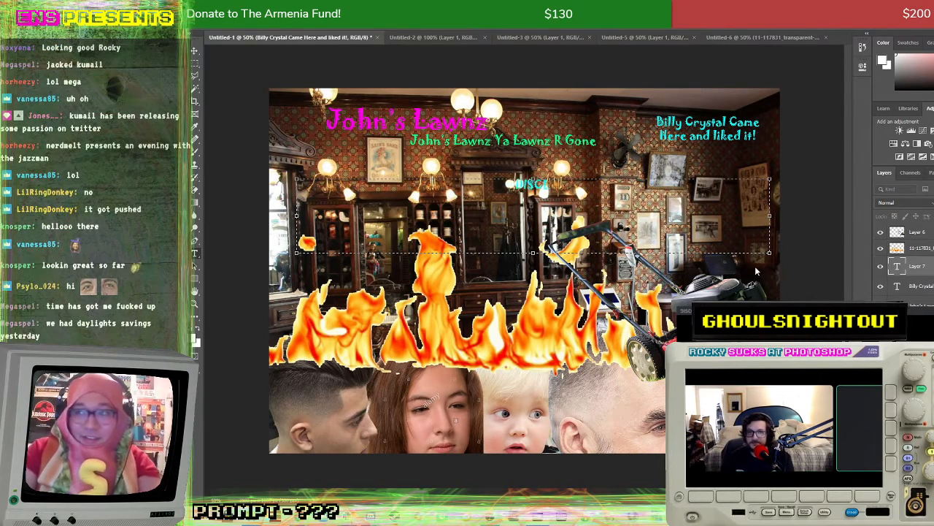
type("AIMER: YOU")
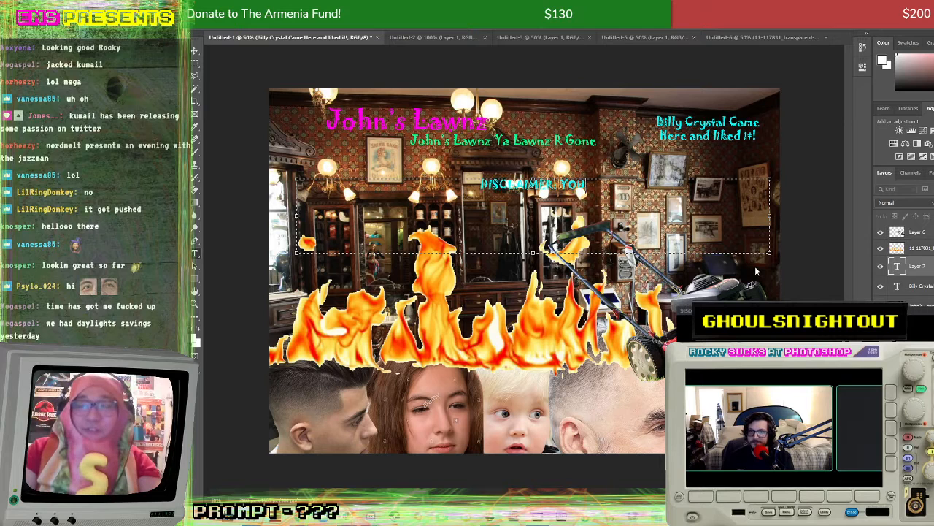
type(" ARE GOING TO GET YOU")
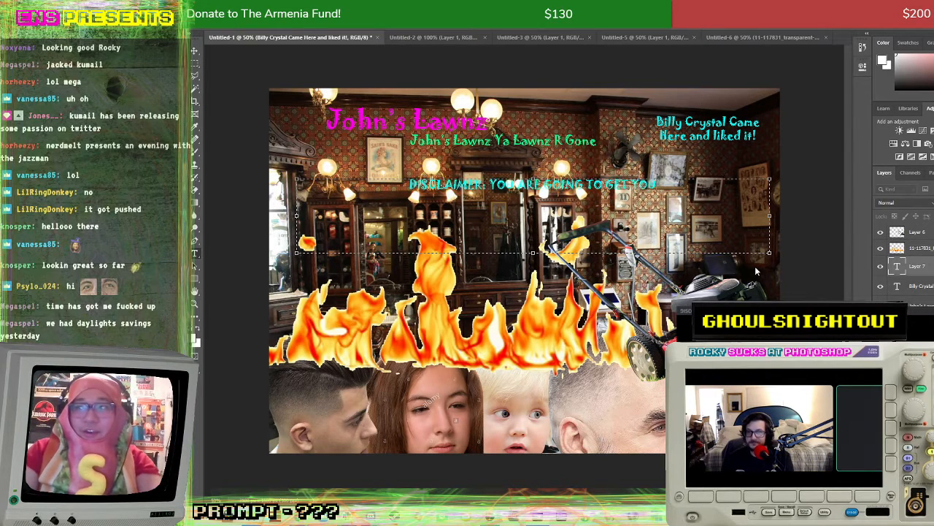
type(" KHAM CUT WITH")
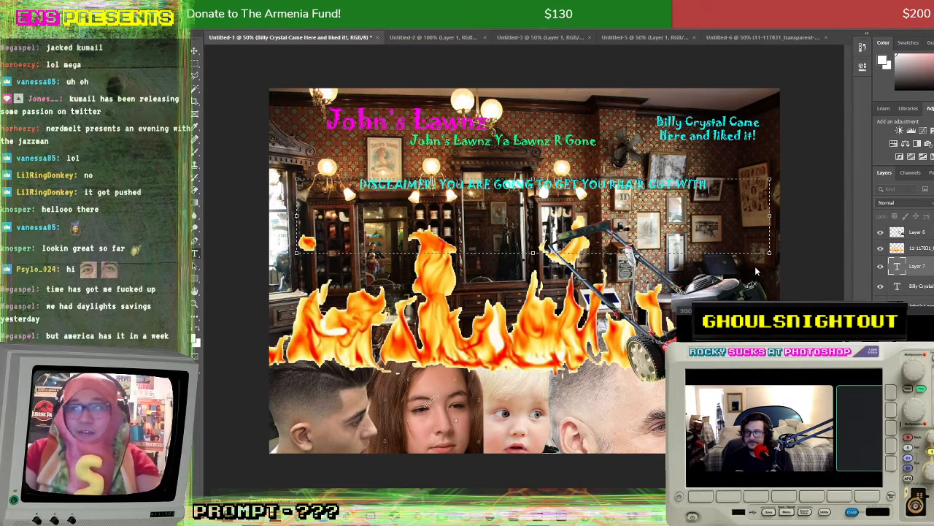
type(" LAWN CUTTING EQU")
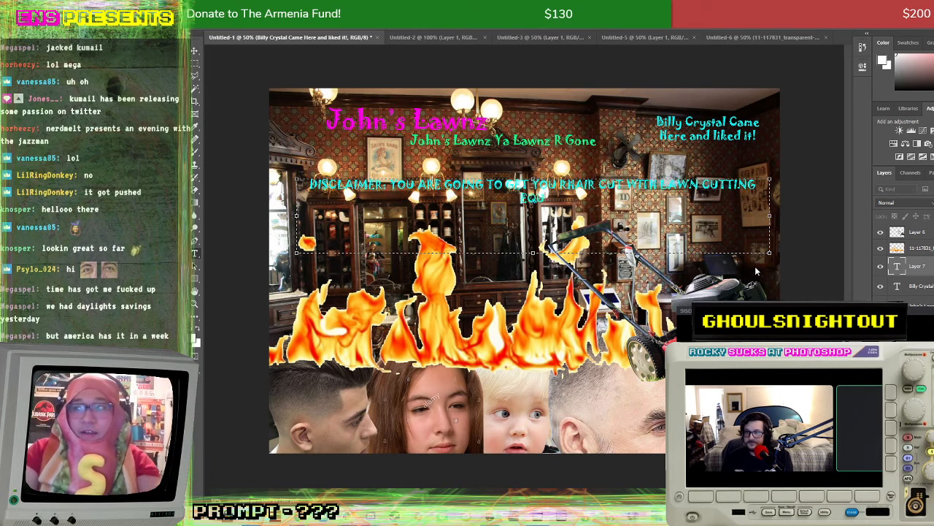
type("IPMENT, T")
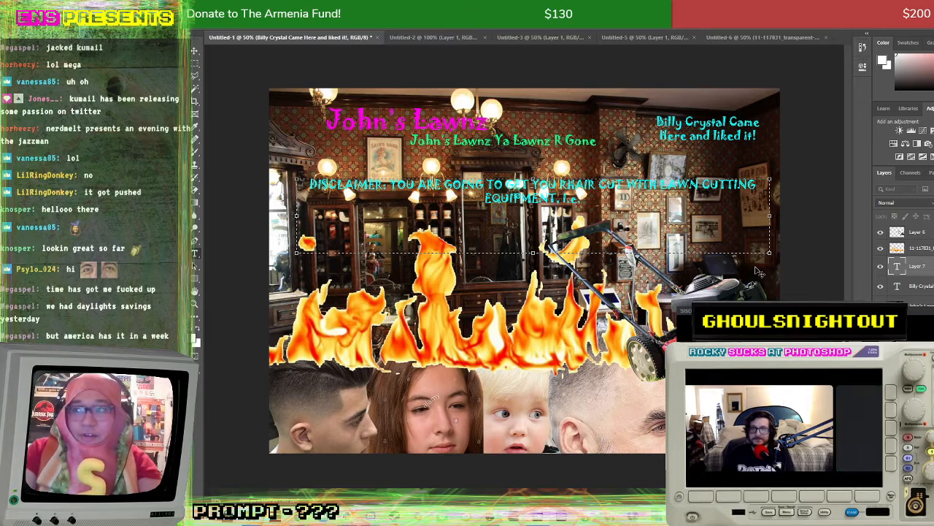
Step: Continue the disclaimer with "GAS-POWERED LAWN MOWERS, CLIPPING HEDGES, AND PERHAPS A CHAINSAW OR TWO. CLIENT DISCRETION IS ADVISED."
type(" GAS-P")
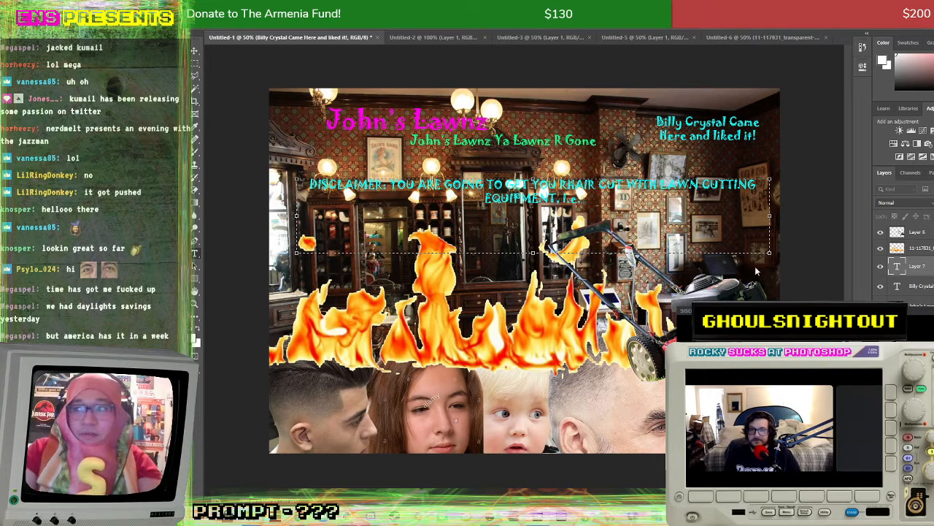
type("OWERED LAWN")
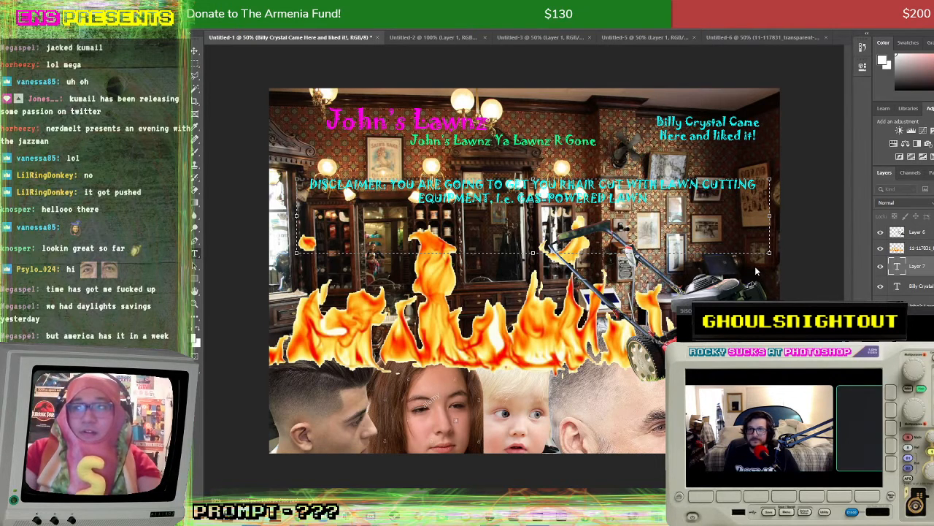
type(" MOWERS")
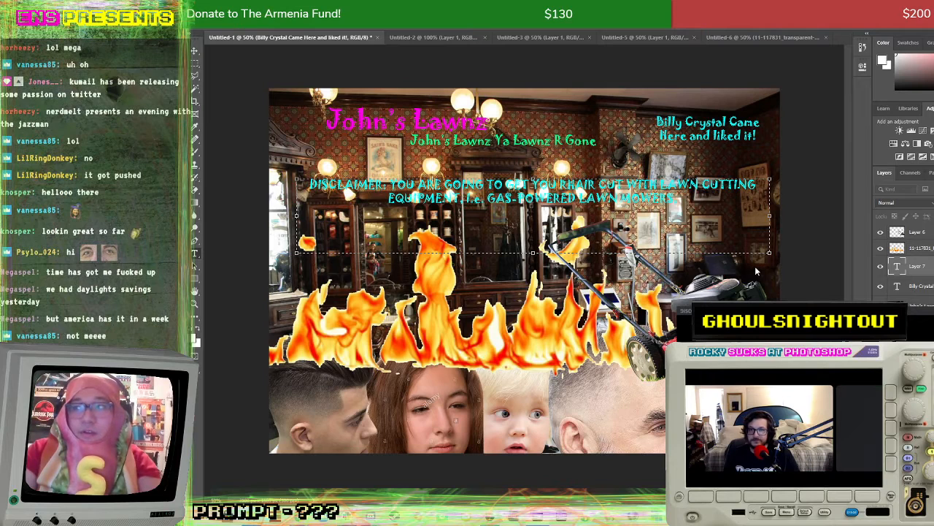
type(" CLIPPING HEDG")
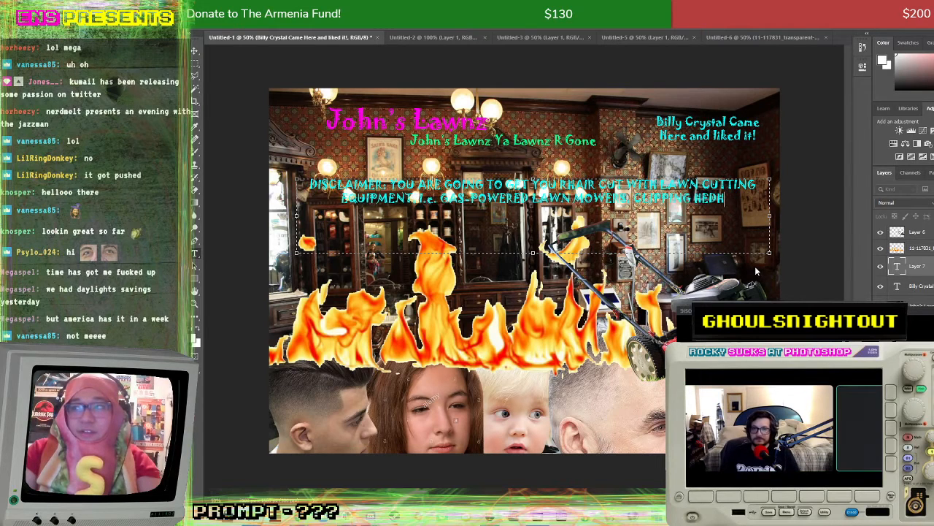
type("ES, AND")
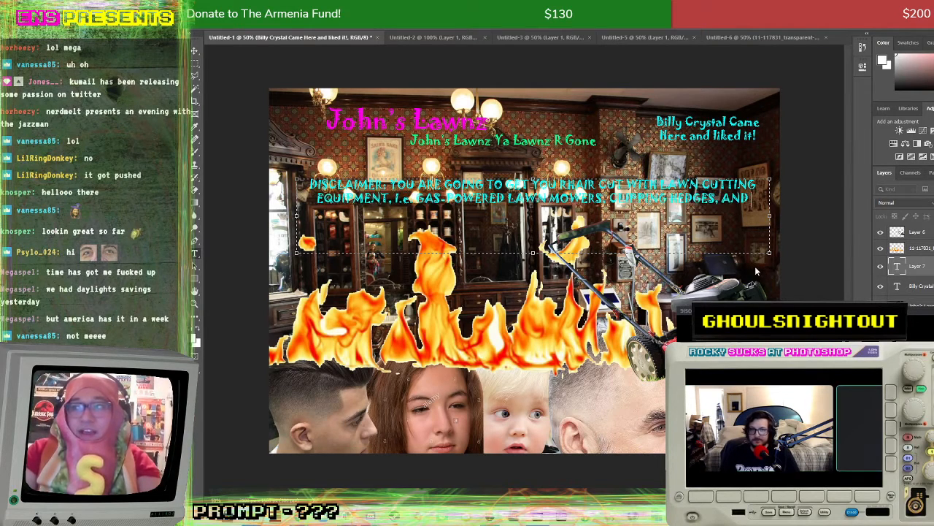
type(" PERHAPS A CHA")
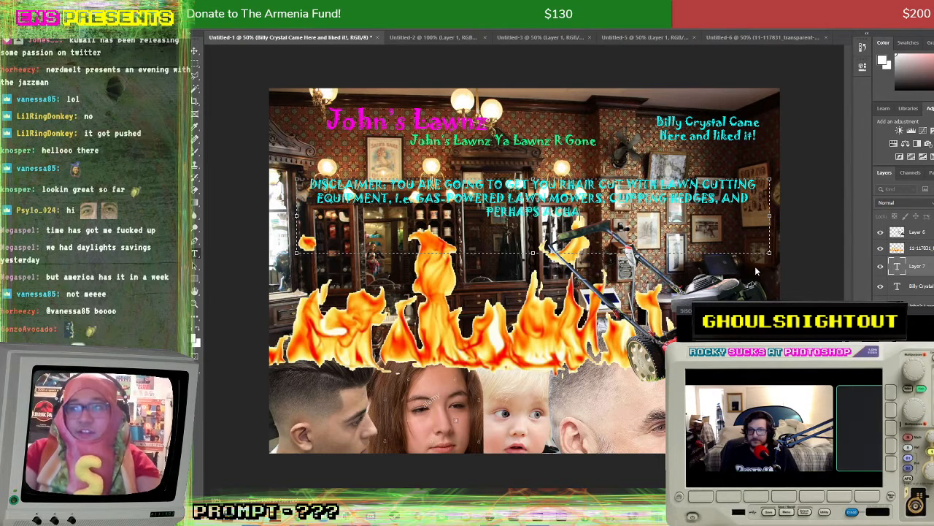
type("INSAW OR TWO.")
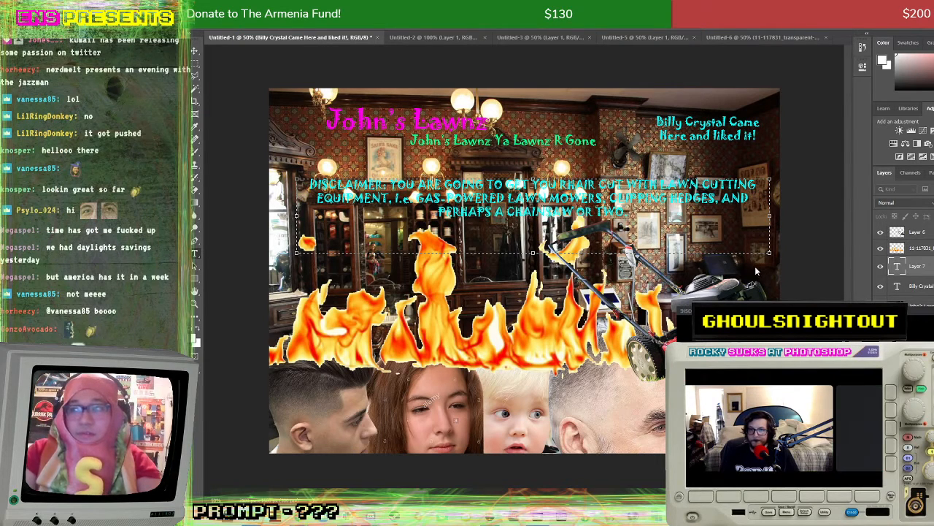
type(" CLIENT")
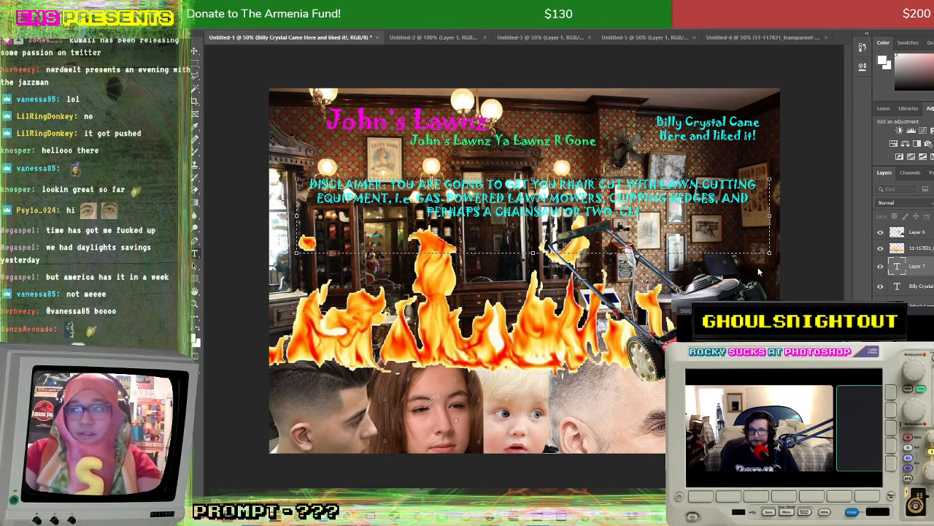
type(" DISCRETION IS")
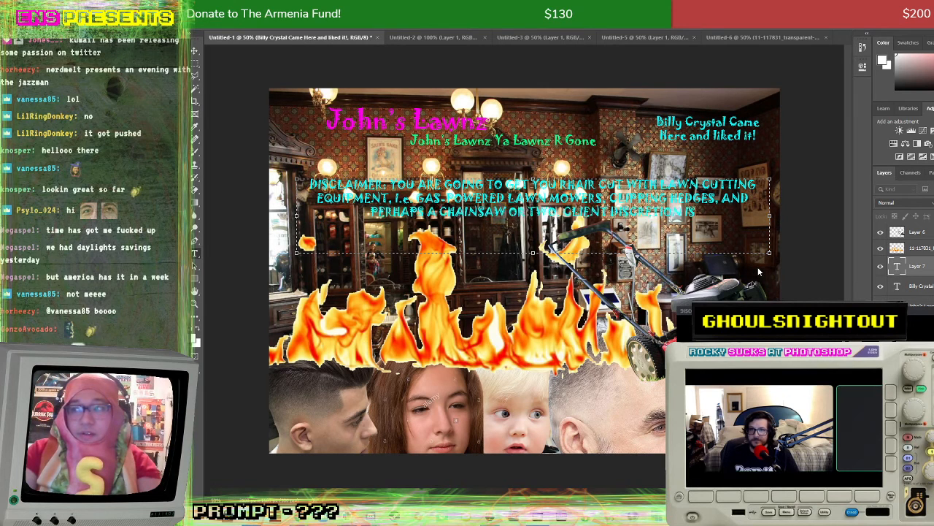
type(" ADVISED.")
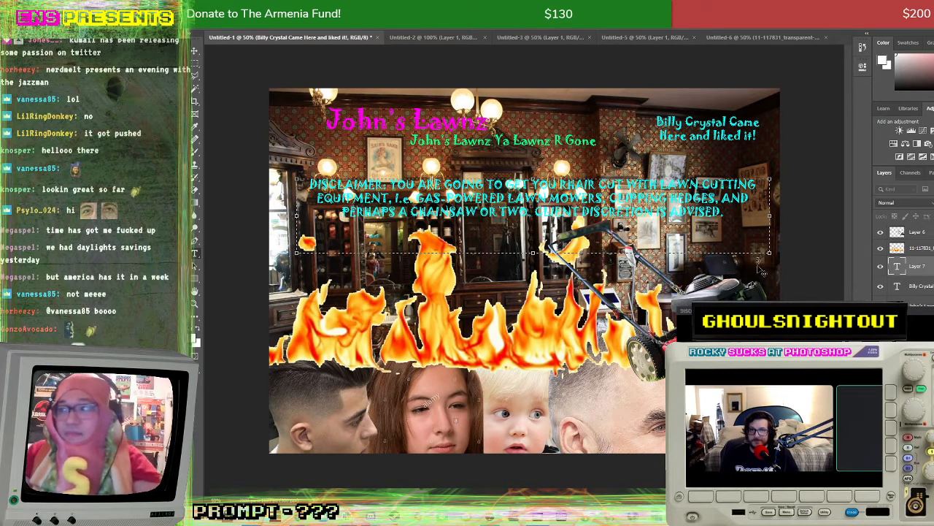
Step: Recolor the whole disclaimer text red and nudge the block slightly up and to the left
key("ctrl+a")
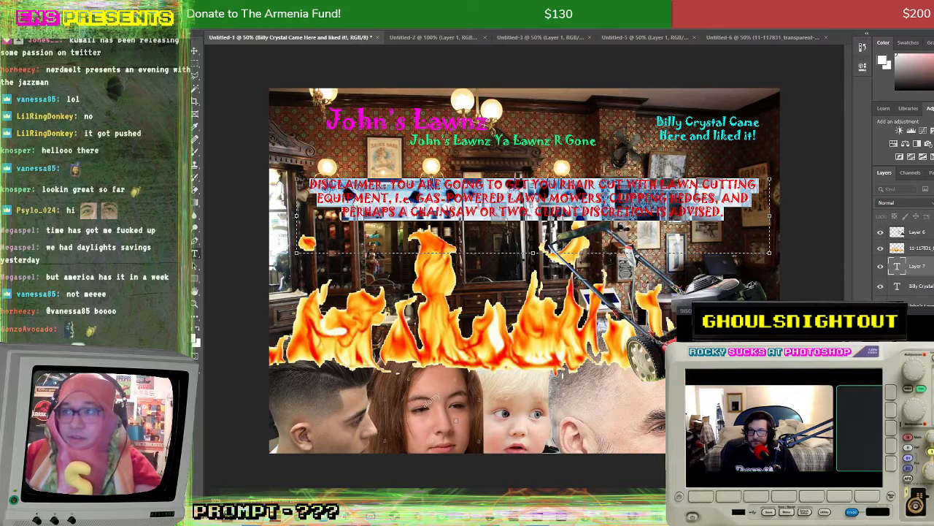
key("ctrl+h")
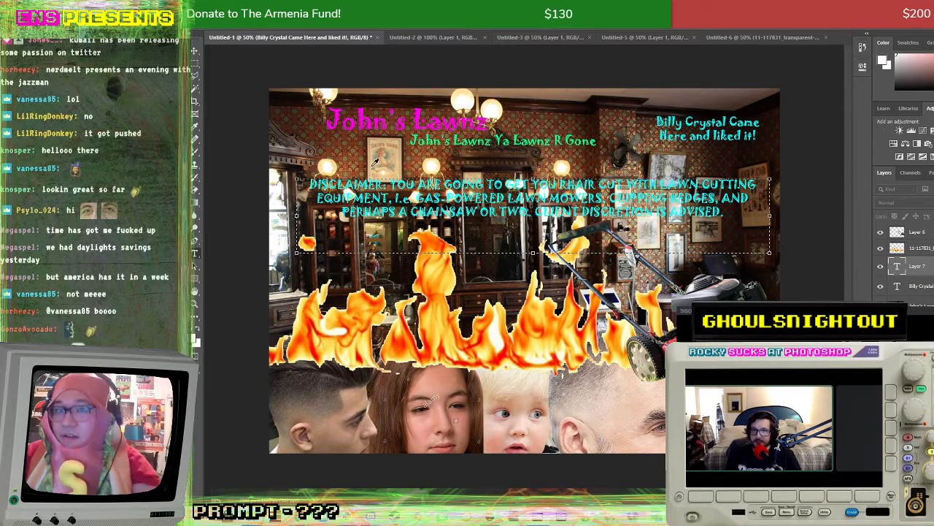
key("ctrl+h")
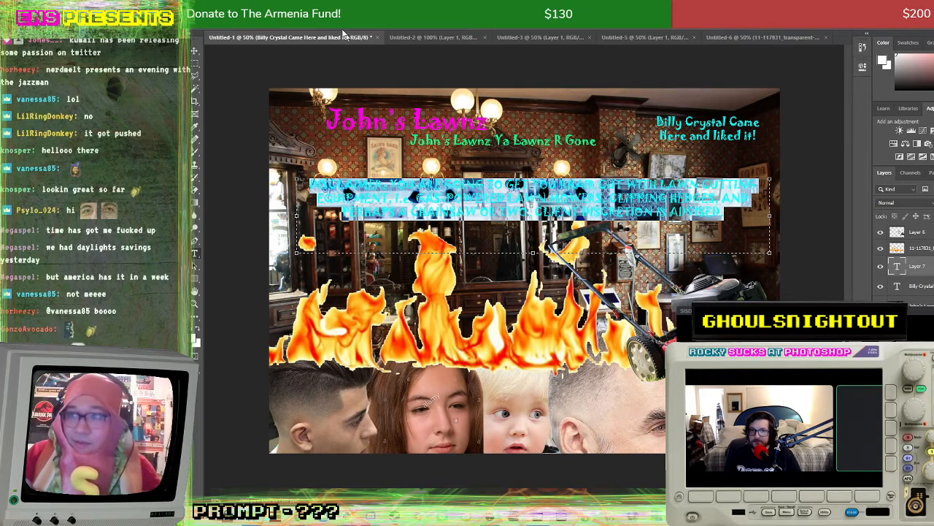
left_click(195, 50)
left_click_drag(599, 204, 584, 196)
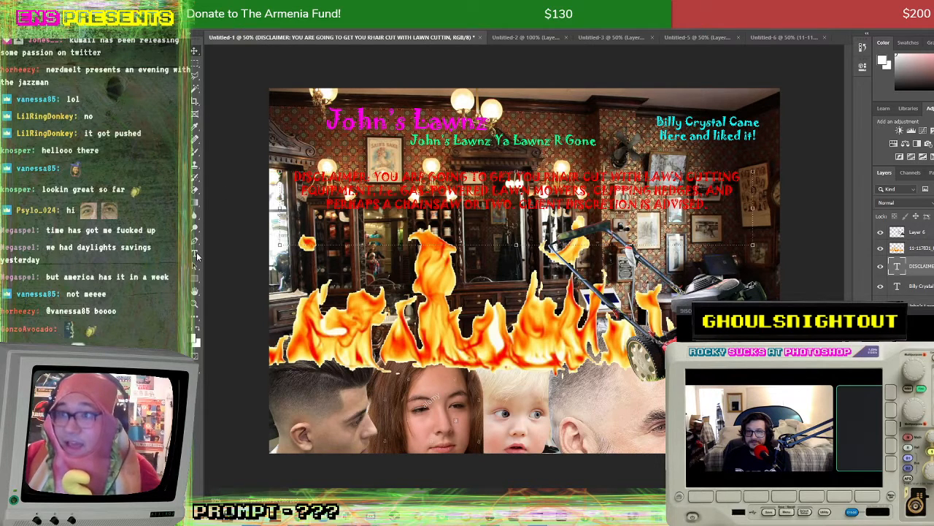
Step: Apply a drop shadow effect to the red disclaimer text layer
left_click(194, 254)
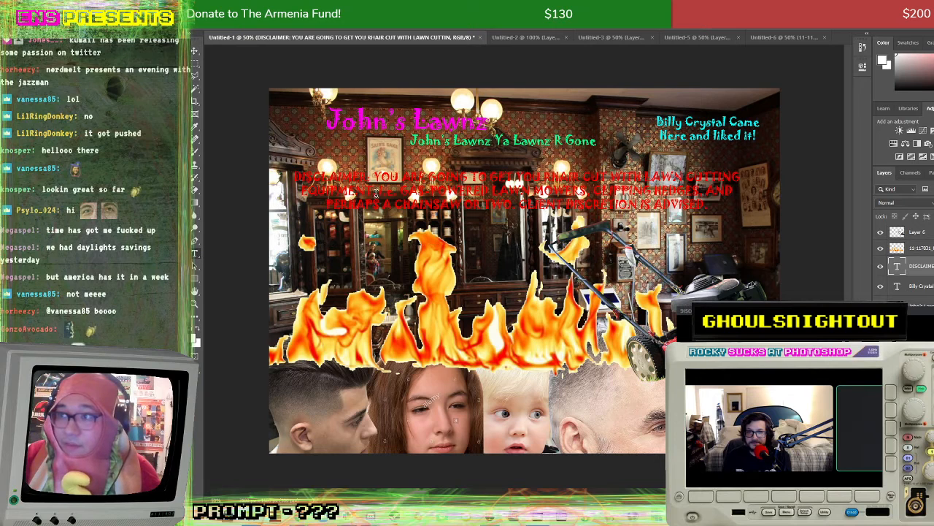
left_click(376, 194)
key("ctrl+a")
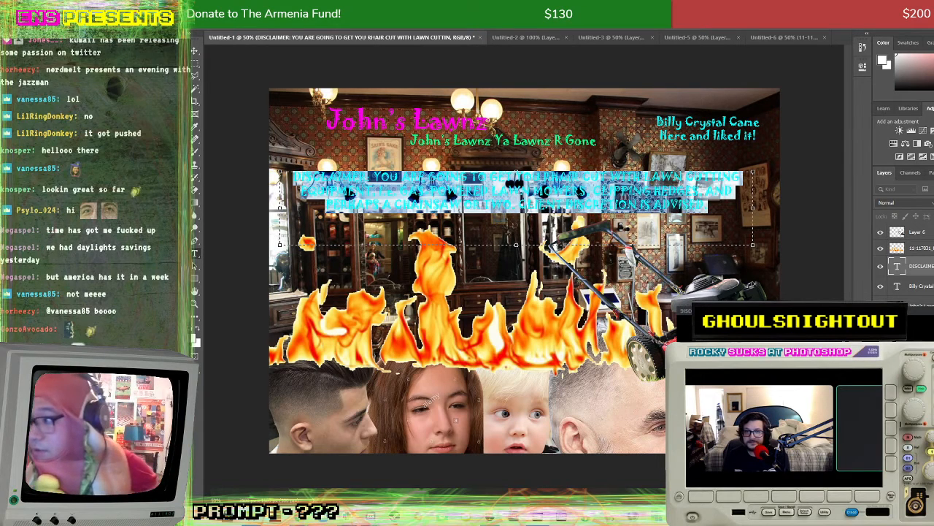
key("Escape")
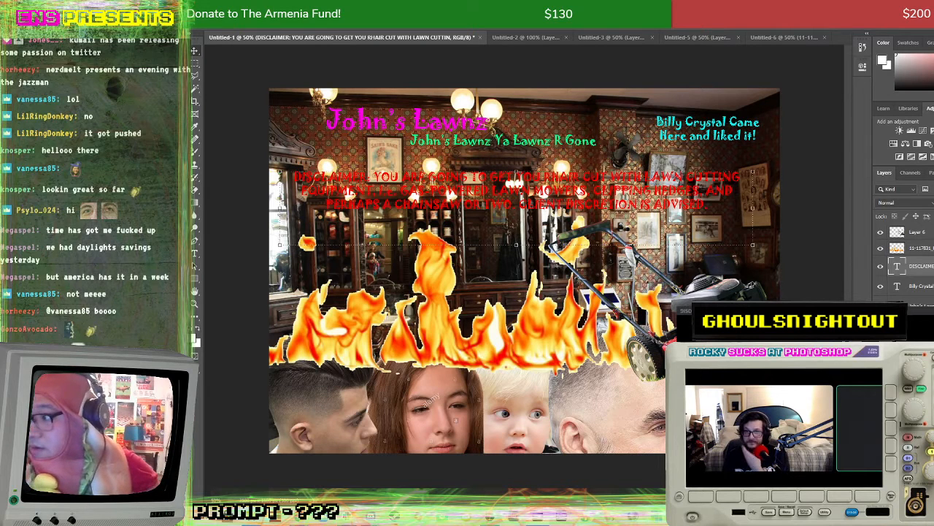
left_click(914, 486)
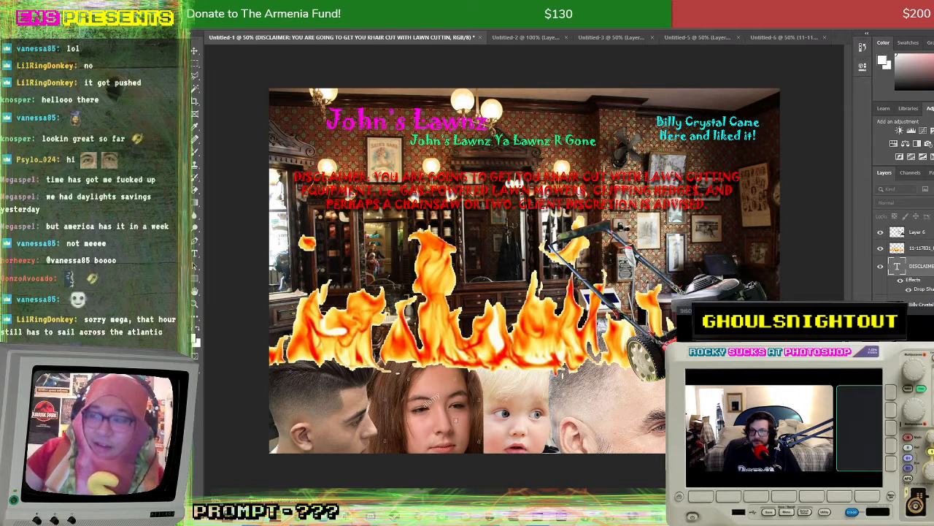
Step: Scale the disclaimer text block down slightly and place it between the green tagline and the flames
key("v")
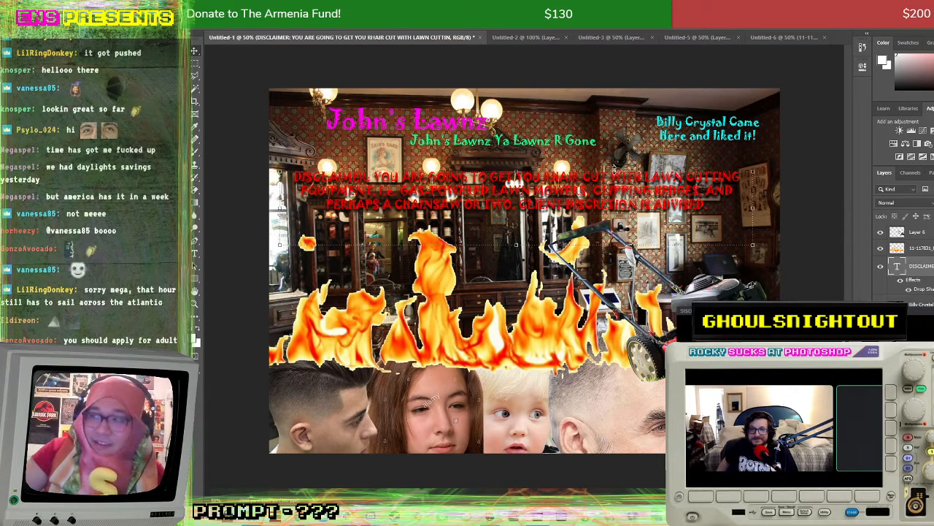
left_click_drag(741, 175, 701, 183)
left_click_drag(610, 199, 666, 223)
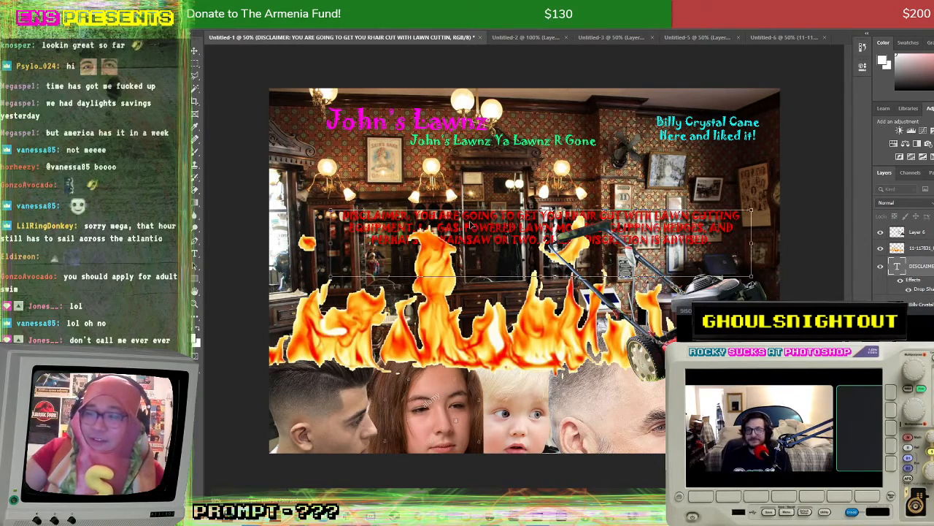
left_click_drag(511, 229, 527, 183)
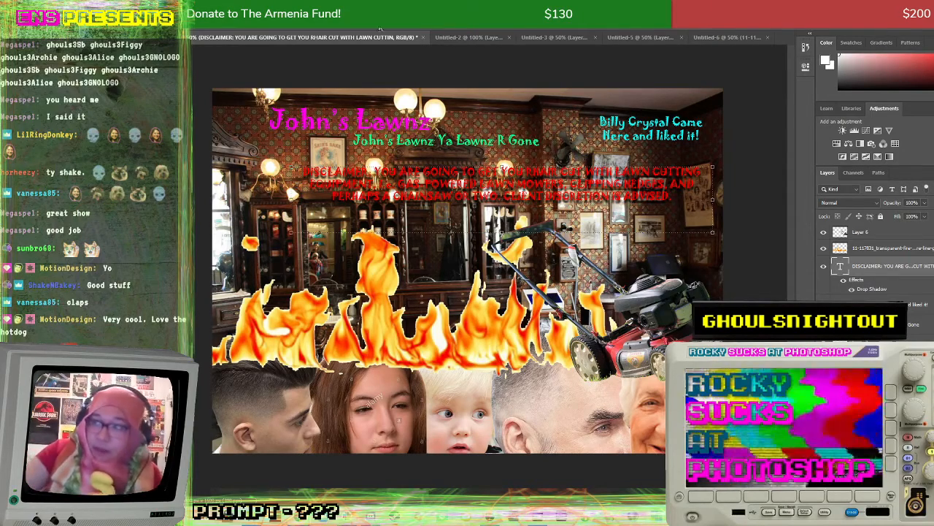
Step: Save the graphic as a Photoshop file named GNO in the GhoulsNightOut folder inside the Ep. 4 folder
left_click(146, 9)
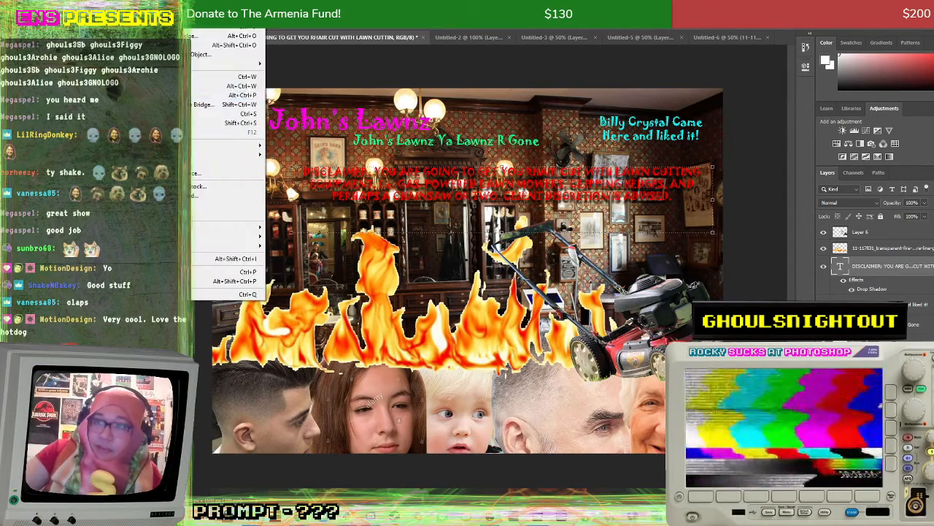
left_click(194, 122)
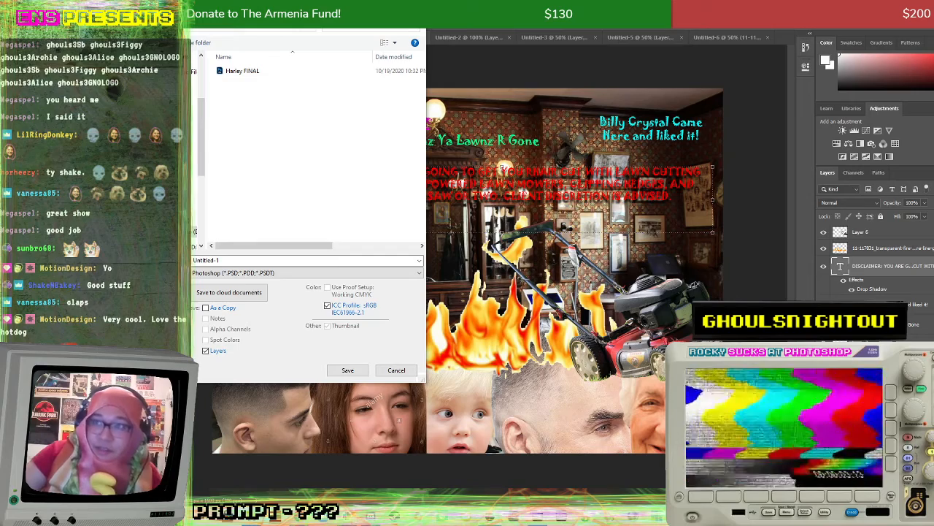
left_click_drag(227, 9, 278, 13)
left_click(266, 30)
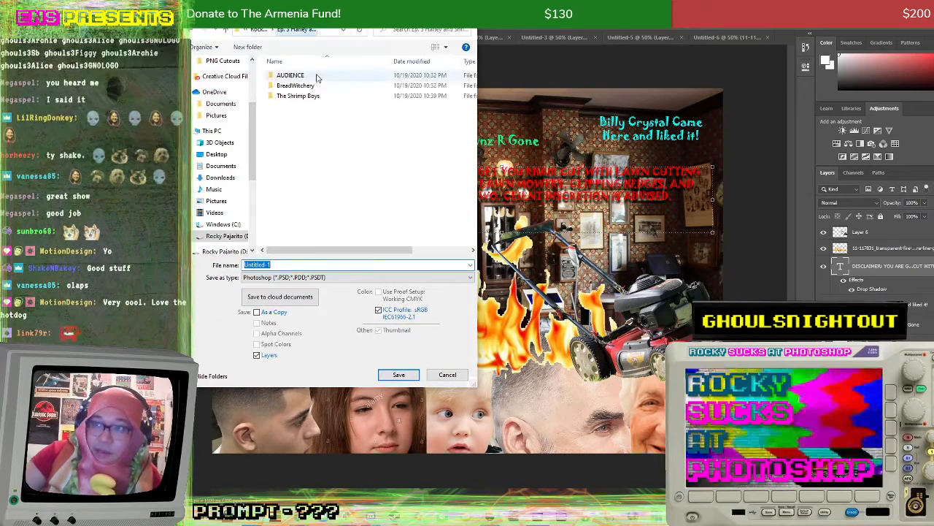
left_click(263, 31)
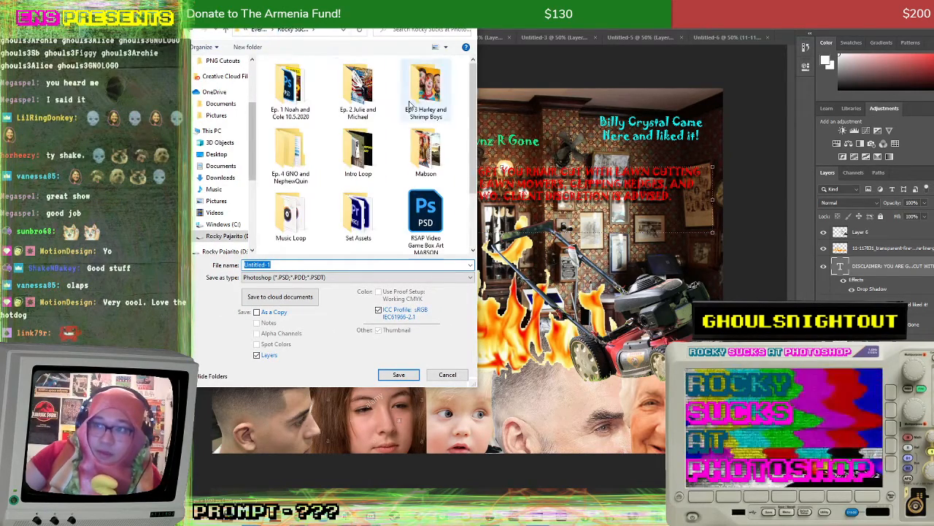
double_click(296, 164)
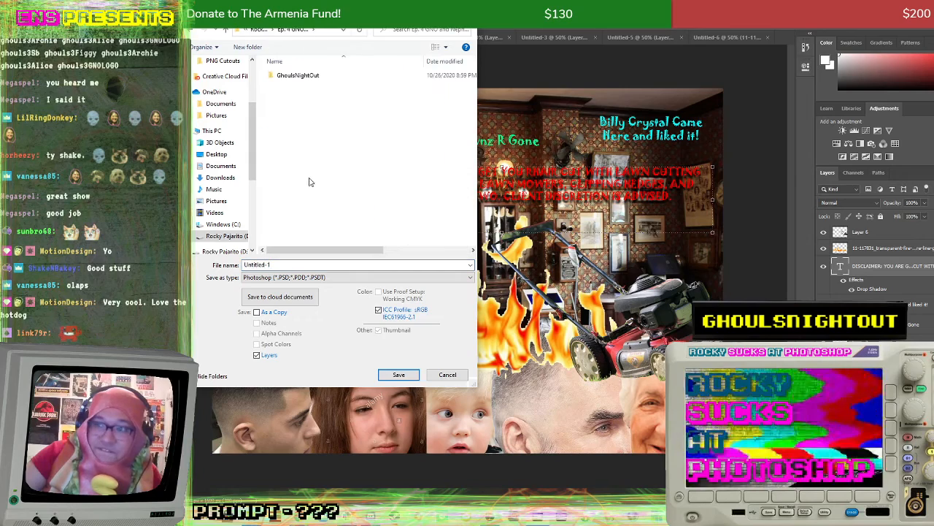
double_click(307, 75)
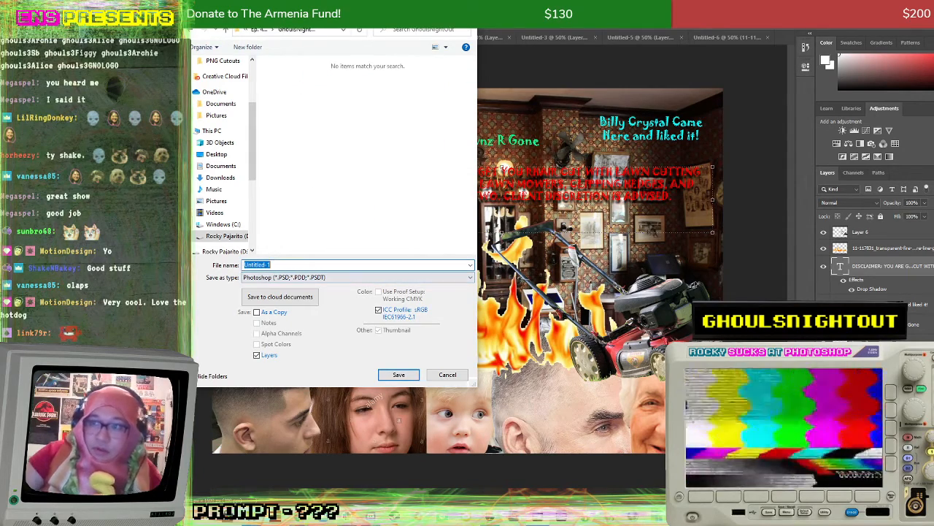
type("GNO")
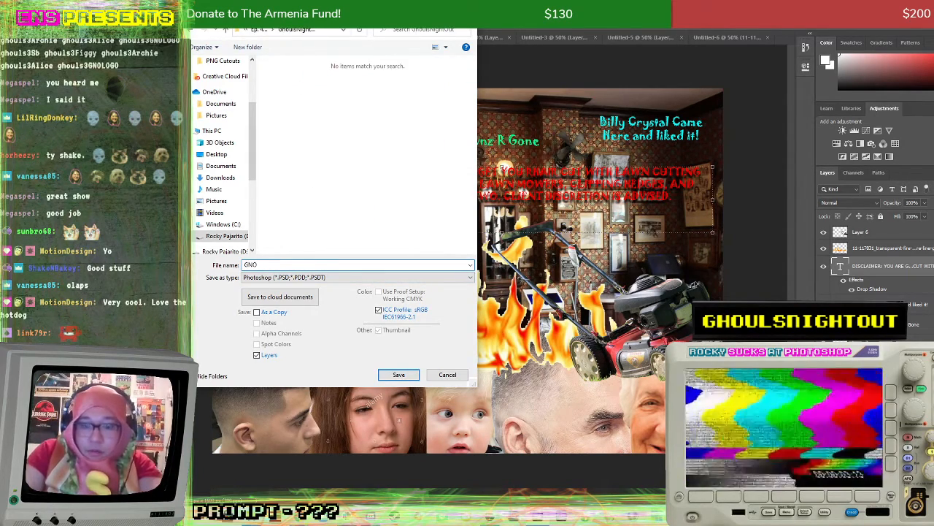
key("Return")
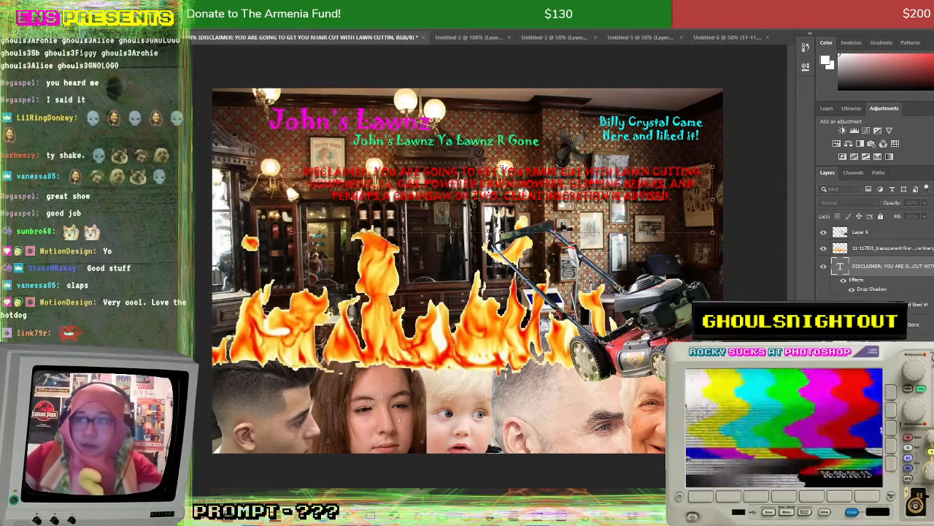
left_click(155, 8)
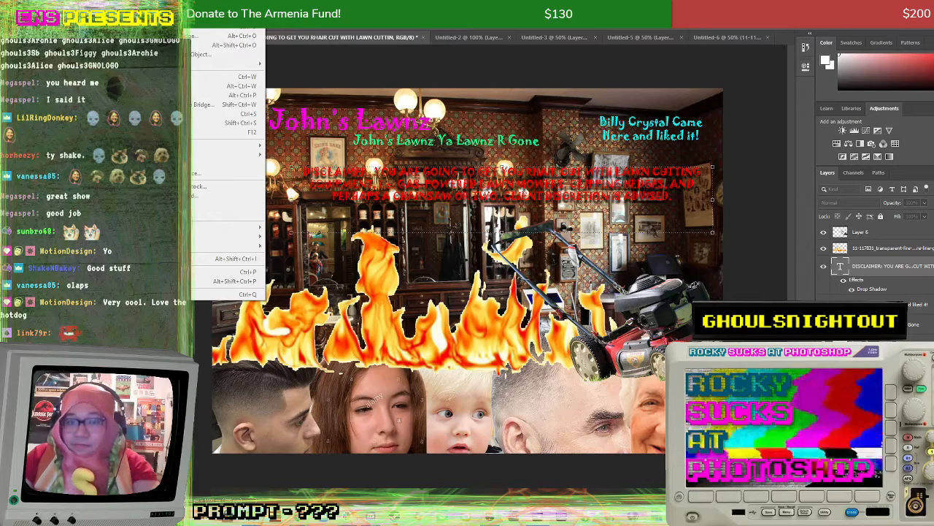
left_click(166, 114)
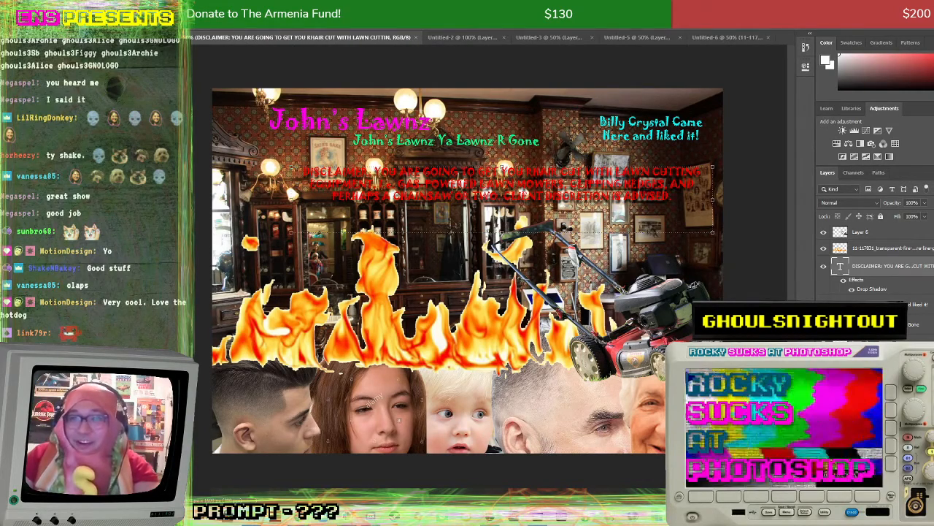
Step: Export a copy of the graphic to the same folder, adding "Final" to the file name GNO
left_click(135, 7)
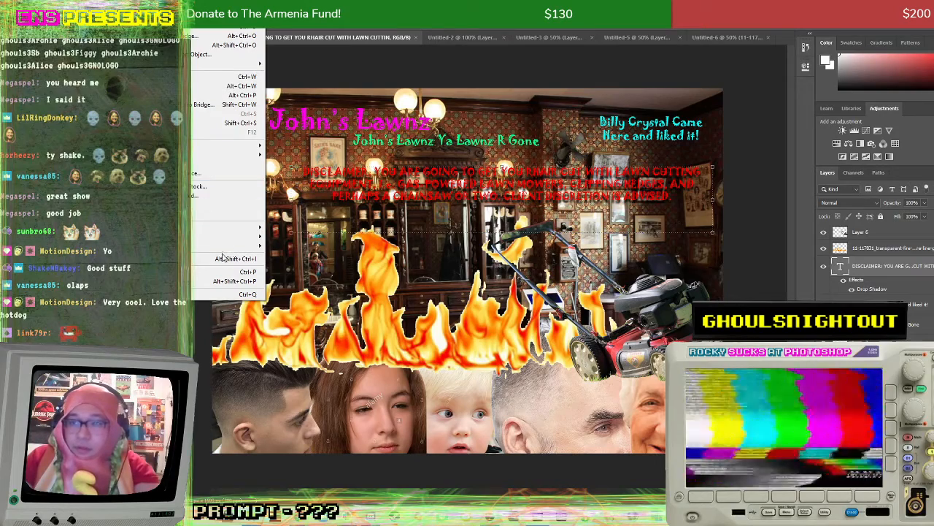
left_click(278, 146)
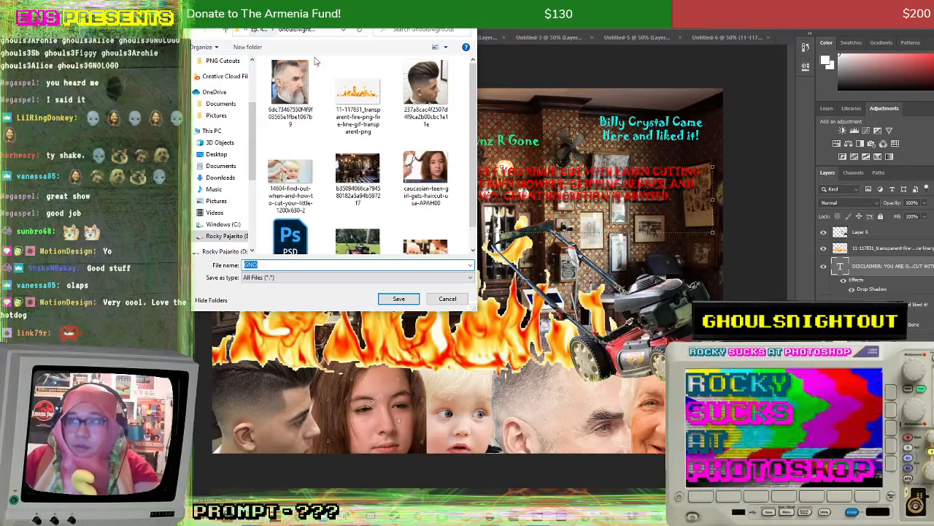
left_click(307, 266)
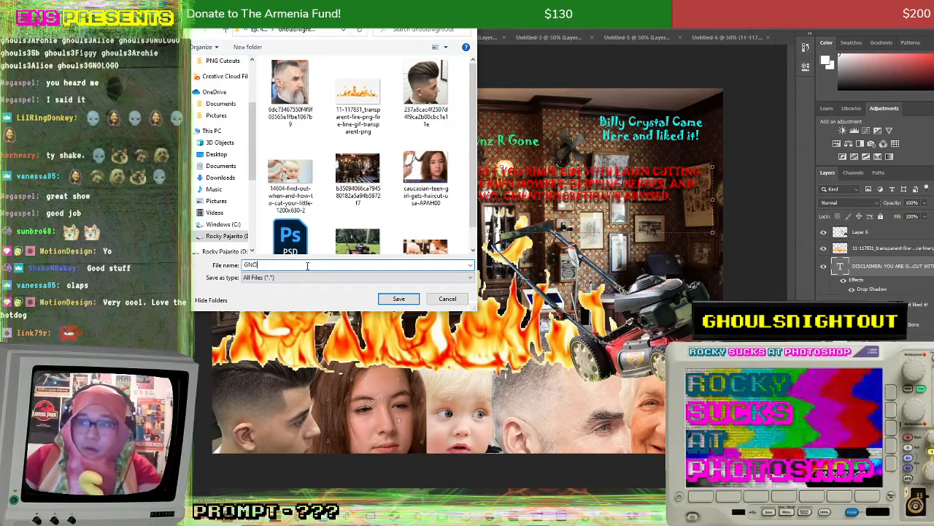
type("Final")
key("Return")
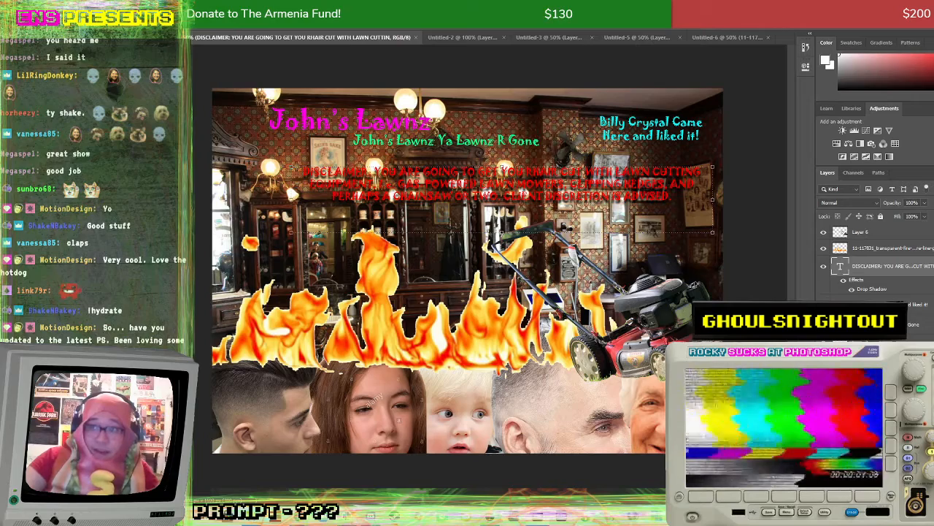
left_click(144, 8)
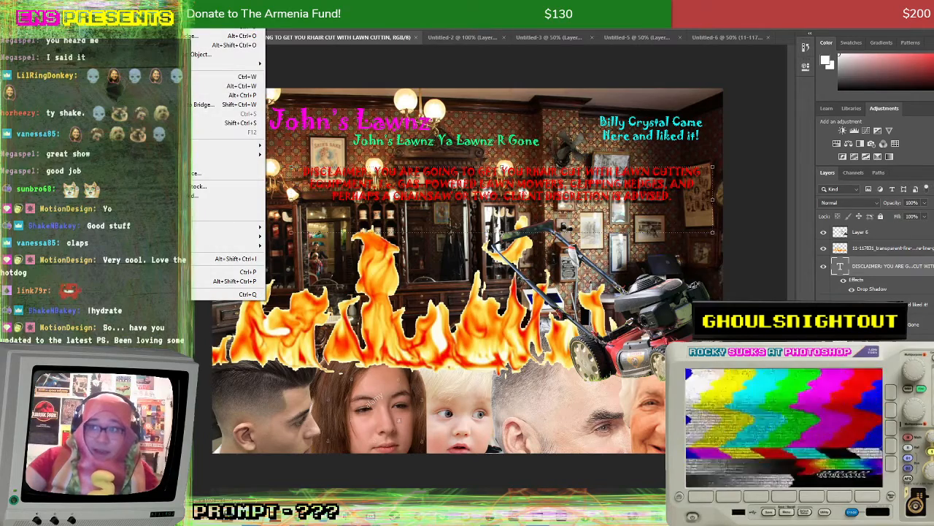
key("Escape")
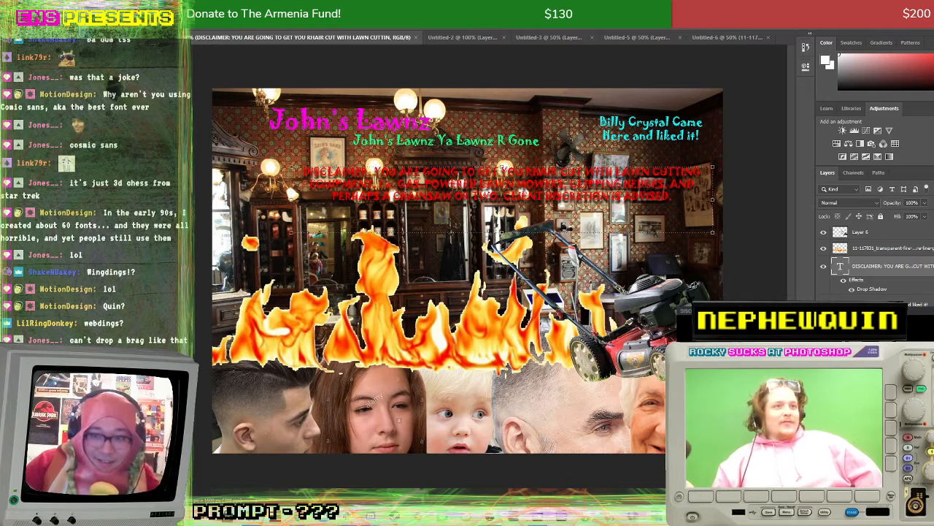
Step: Create a new blank document with a white background for the next graphic
left_click(142, 6)
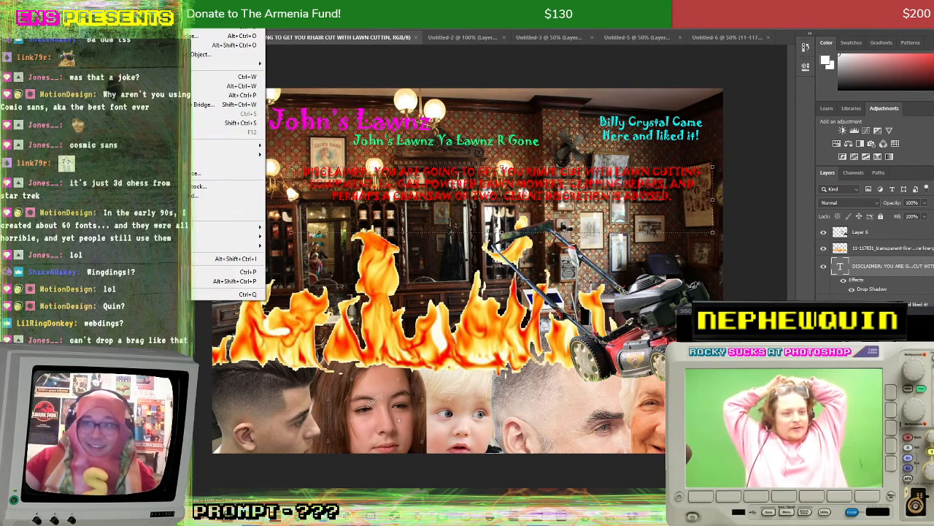
key("Escape")
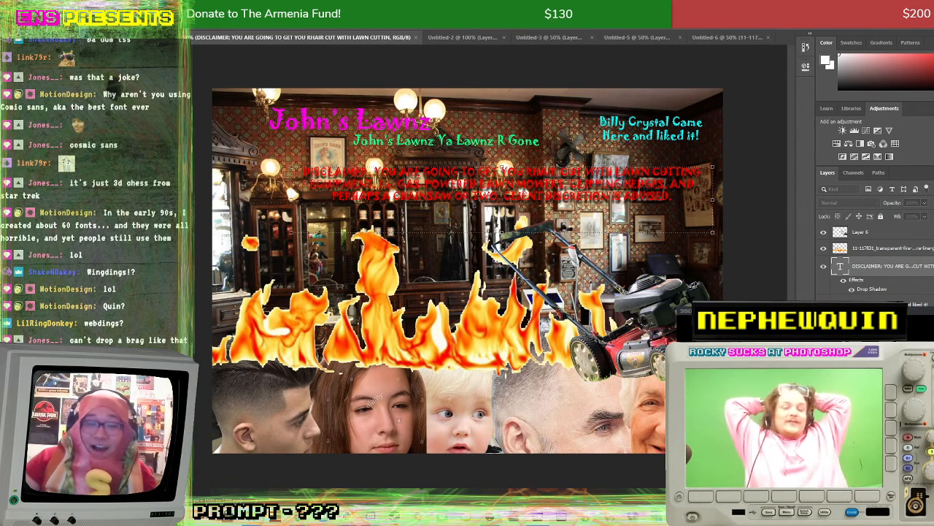
key("Return")
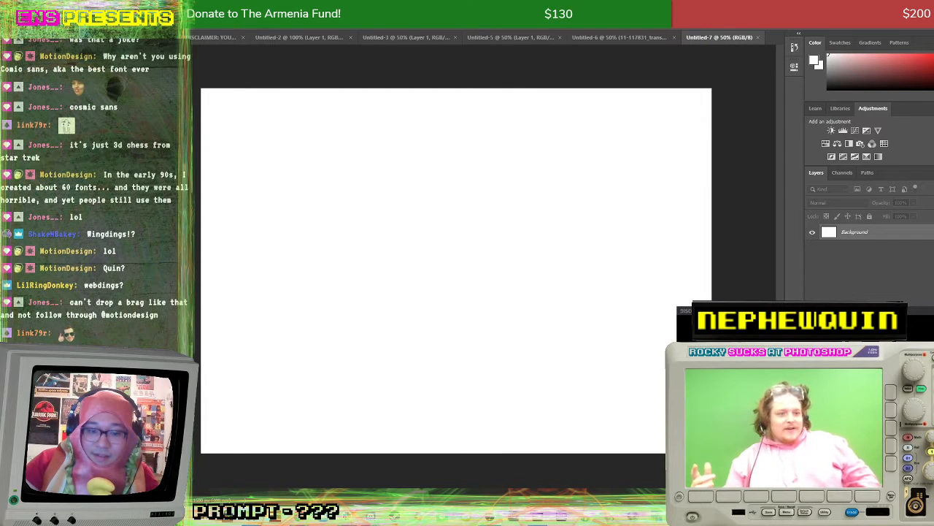
Step: Switch to the Chrome browser, return to the Google home page and place its window over the blank canvas
key("alt+Tab")
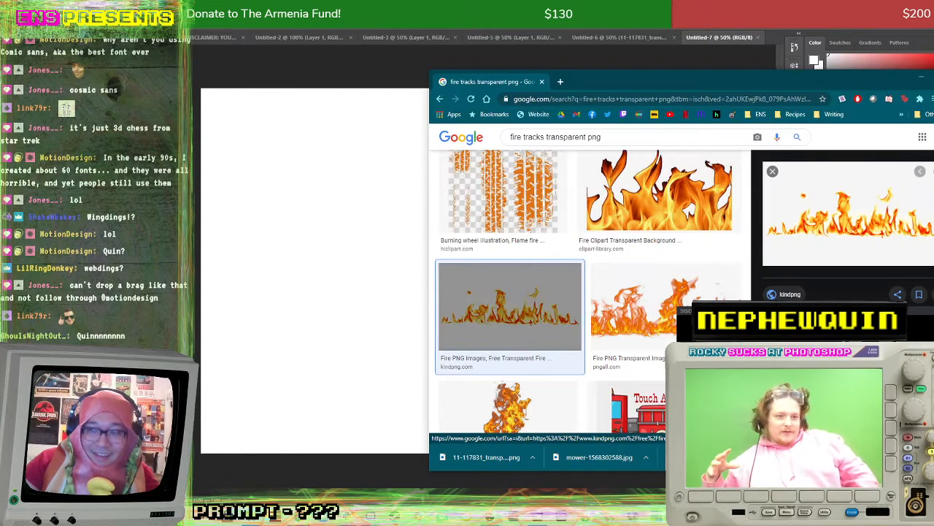
left_click(461, 137)
left_click_drag(601, 76, 441, 58)
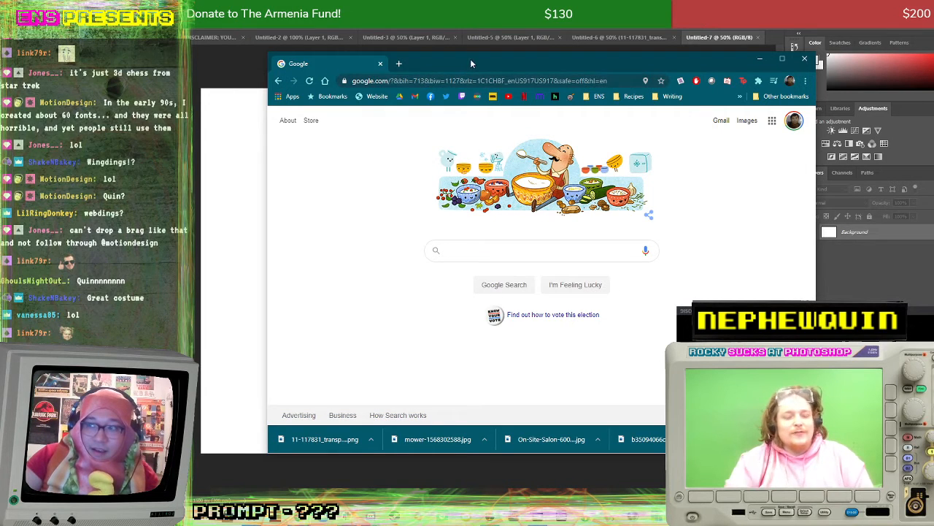
Step: Search Google Images for "brick wall"
left_click_drag(471, 63, 422, 60)
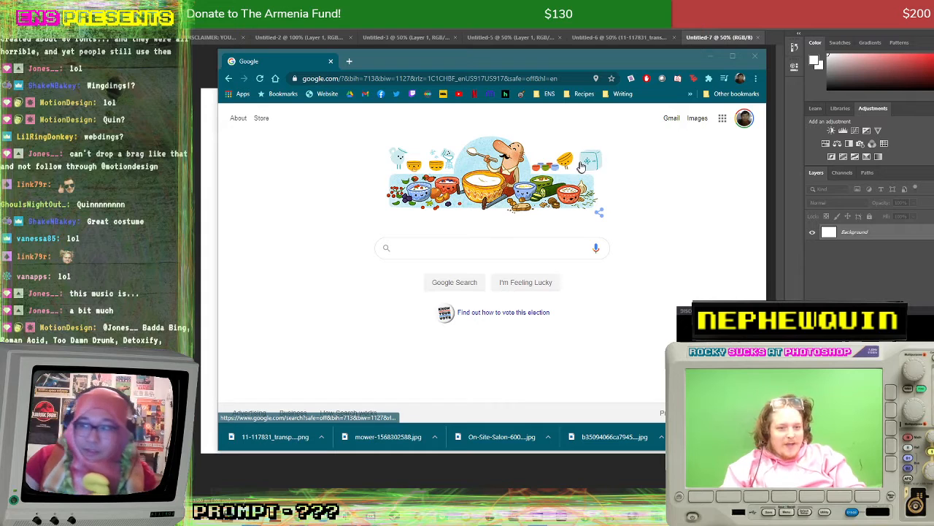
left_click(480, 251)
left_click(479, 252)
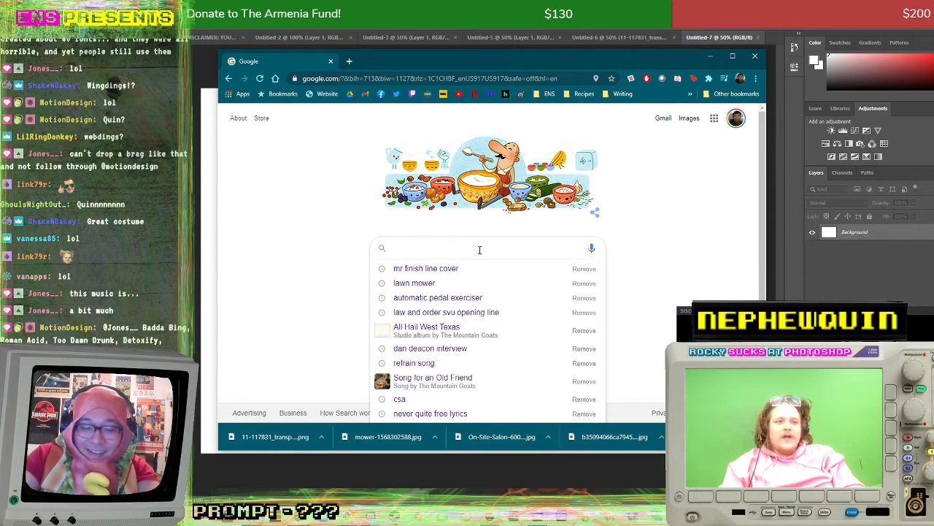
type("brick wall")
key("Return")
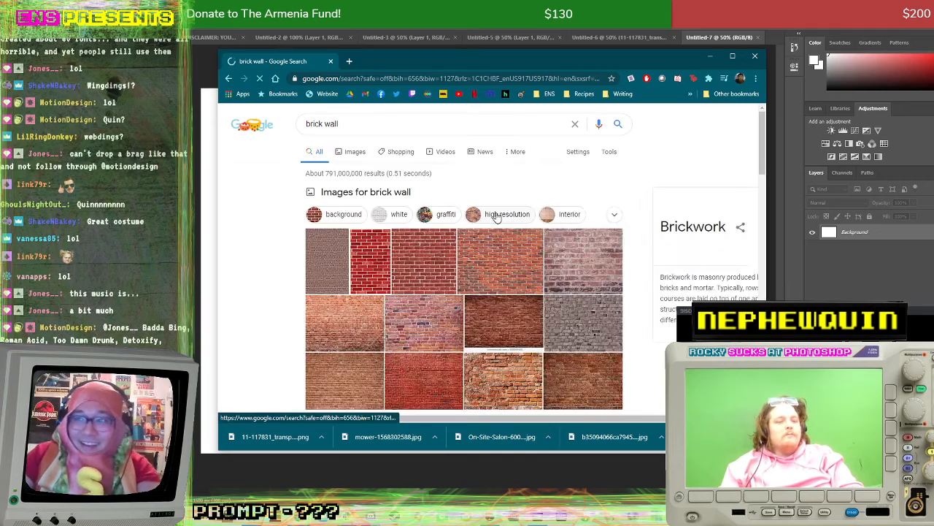
left_click(353, 152)
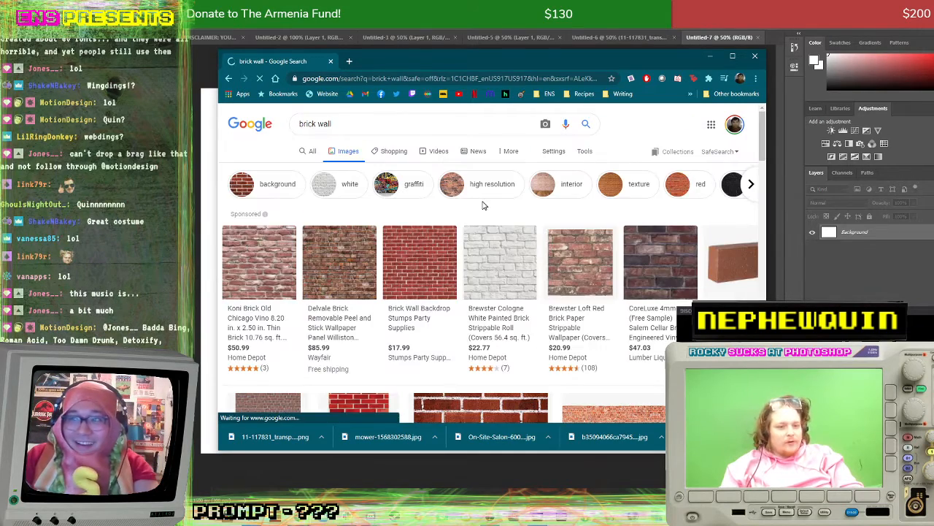
Step: Preview the Red Brick Wall Background image from stanprucha.com and start saving it to disk
scroll(503, 278, "down", 3)
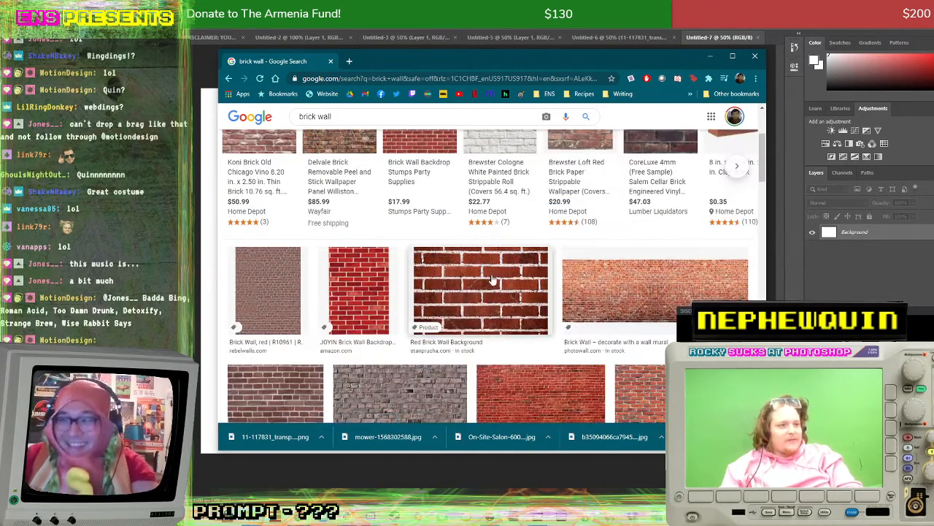
left_click(493, 279)
right_click(633, 212)
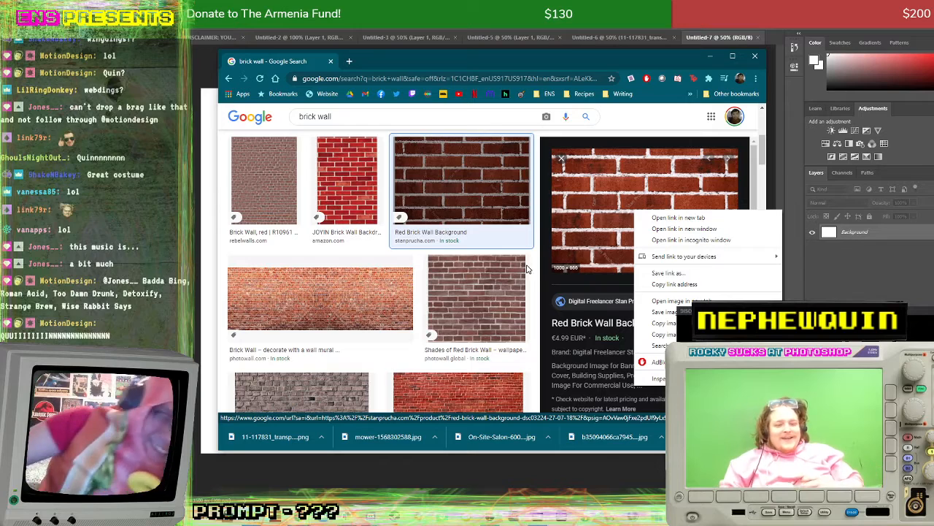
left_click(647, 312)
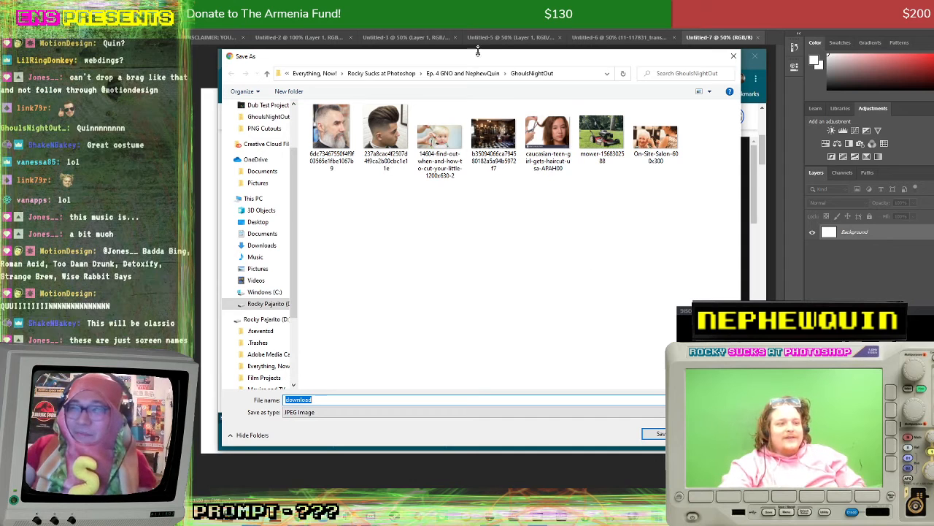
Step: Create a folder named NephewQuin inside the "Ep. 4 GNO and NephewQuin" folder
left_click(478, 73)
right_click(423, 172)
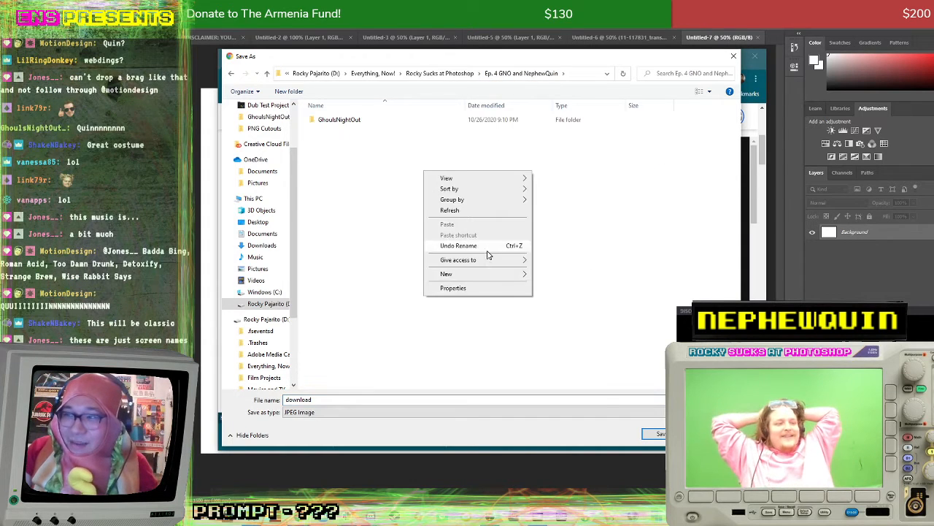
mouse_move(490, 276)
left_click(555, 276)
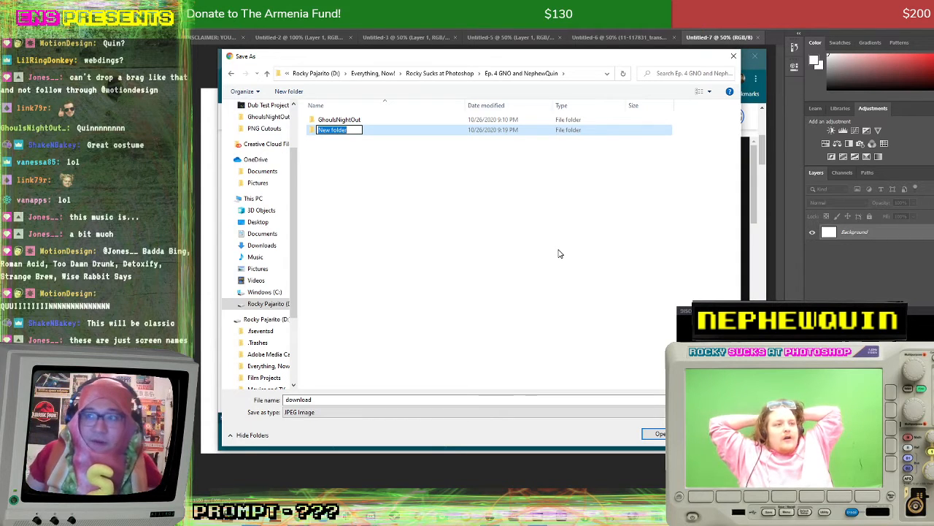
type("Nephew")
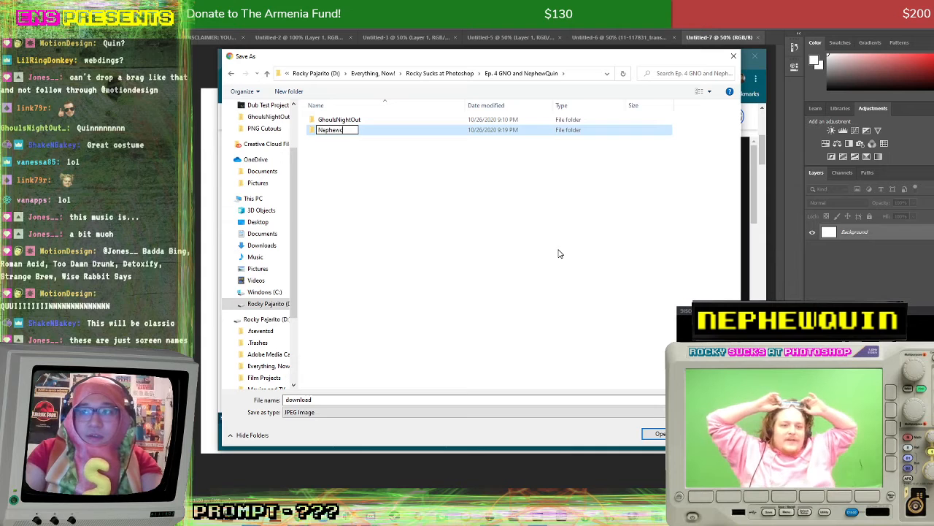
type("Quin")
key("Return")
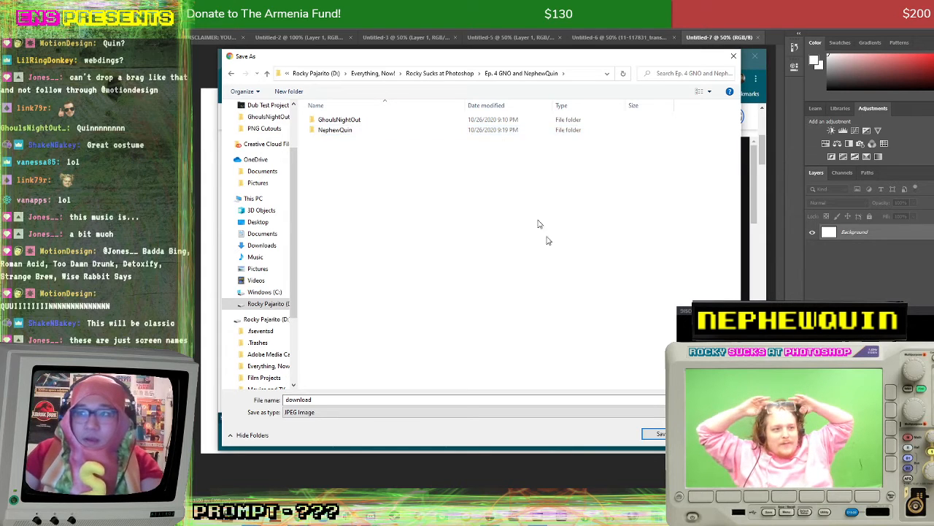
Step: Save the brick image in the NephewQuin folder under the file name "Brick Wall"
double_click(351, 130)
double_click(297, 399)
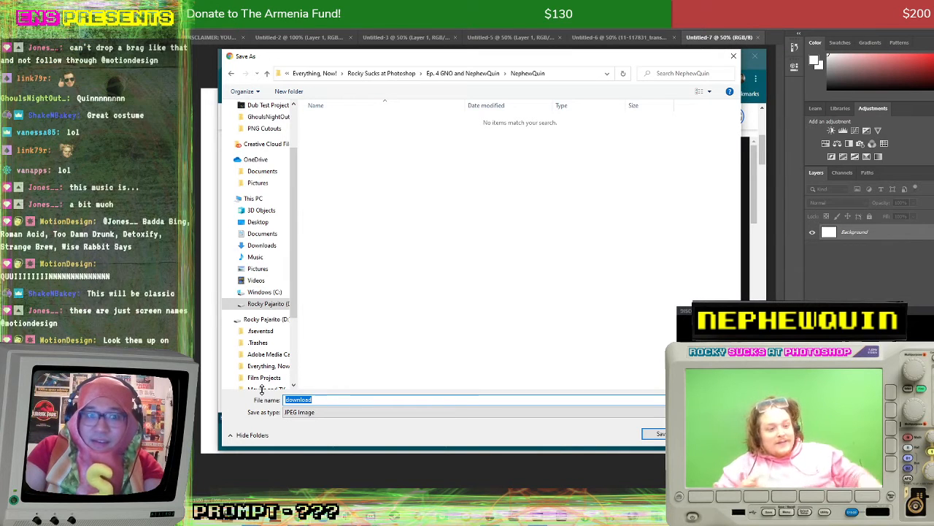
type("Br")
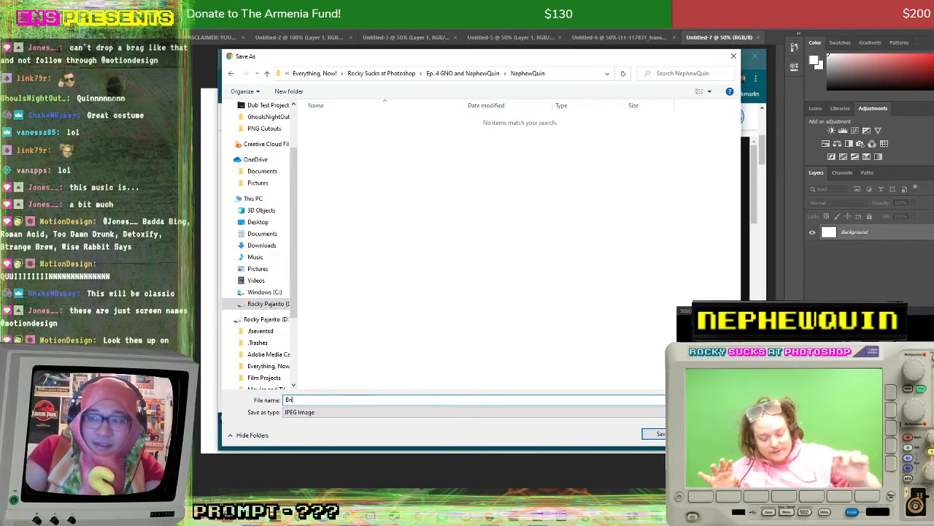
type("ick Wall")
key("Return")
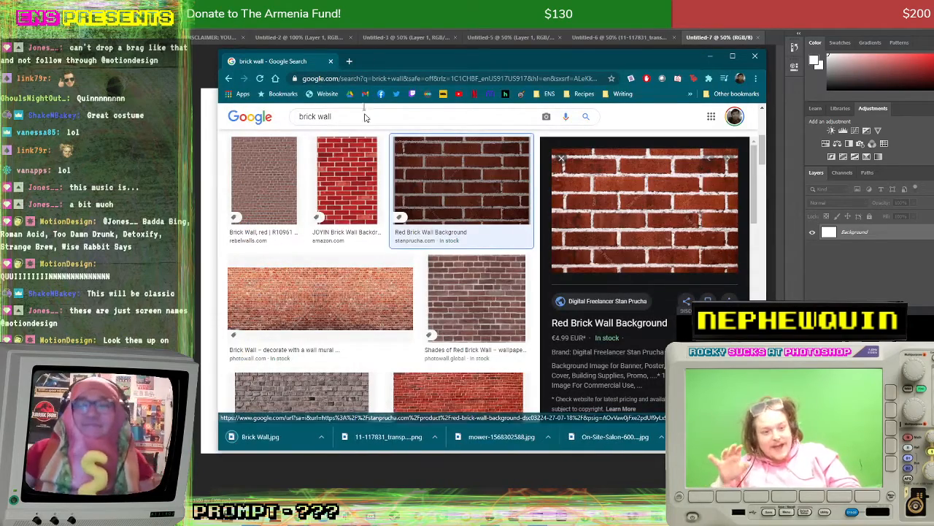
Step: Place the downloaded Brick Wall.jpg into the Untitled-7 document in Photoshop and delete the Background layer
left_click_drag(418, 56, 619, 57)
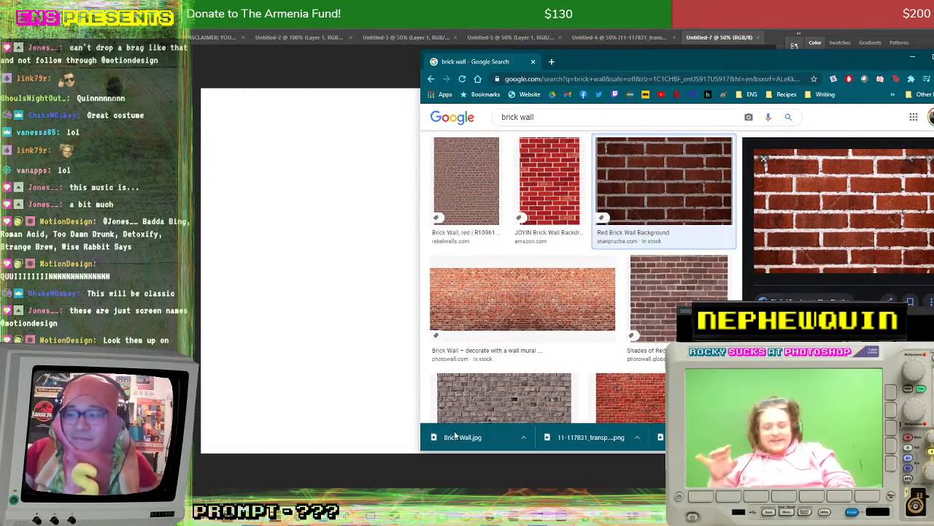
left_click_drag(457, 437, 361, 355)
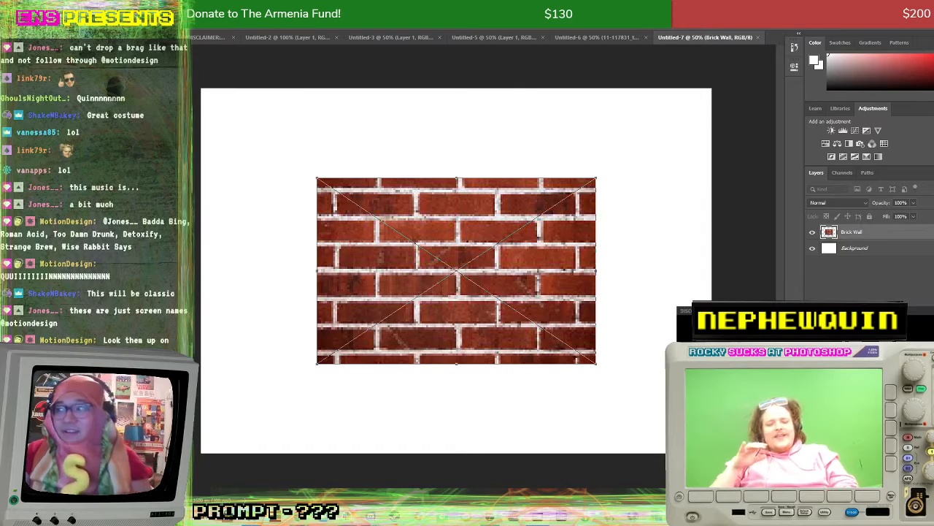
key("Return")
key("Delete")
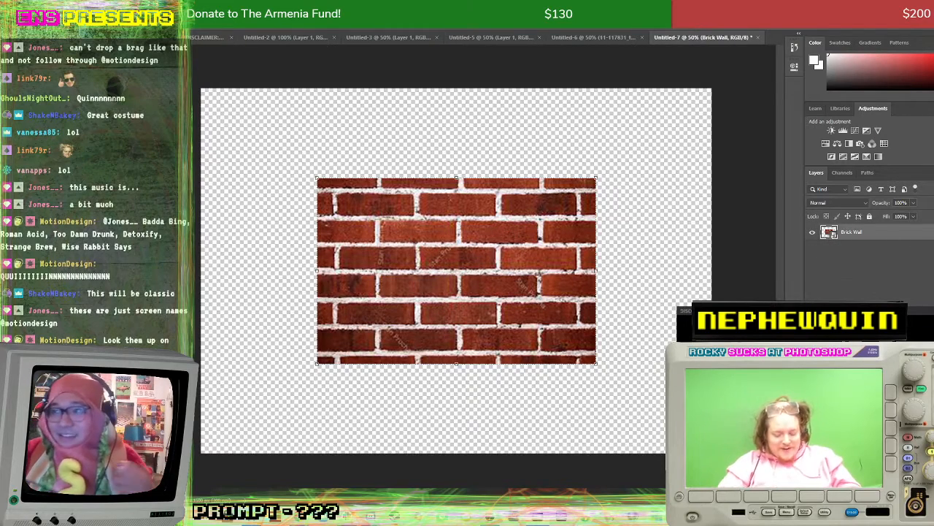
Step: Scale the Brick Wall layer up until it covers the whole canvas, and deselect it
left_click_drag(593, 177, 739, 82)
left_click_drag(315, 362, 201, 453)
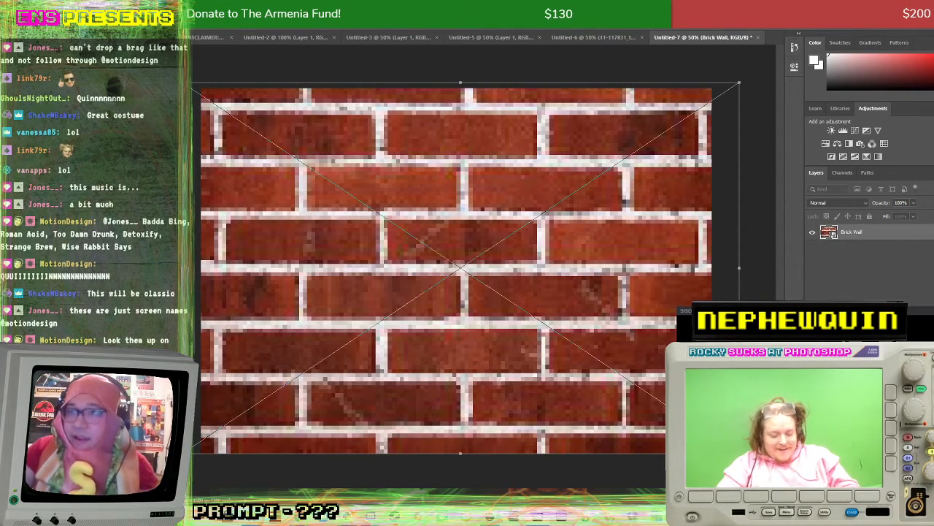
key("Return")
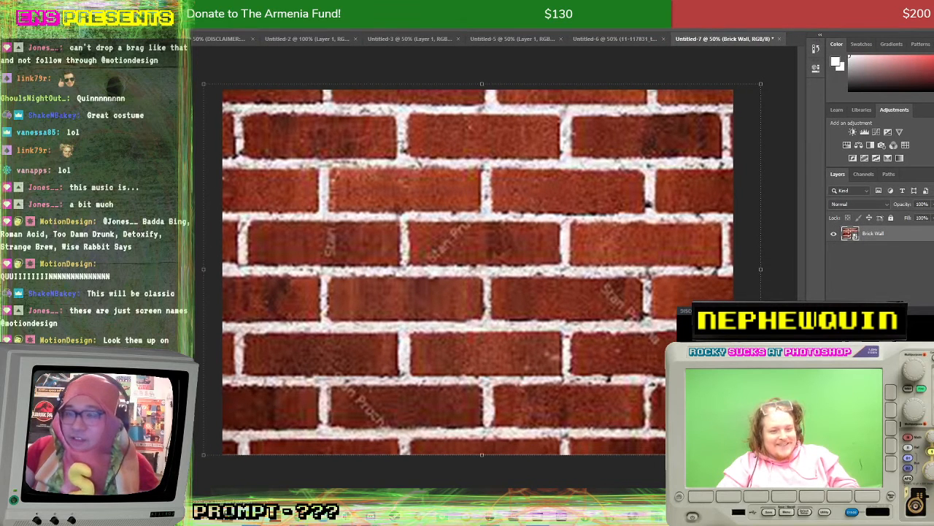
left_click(216, 64)
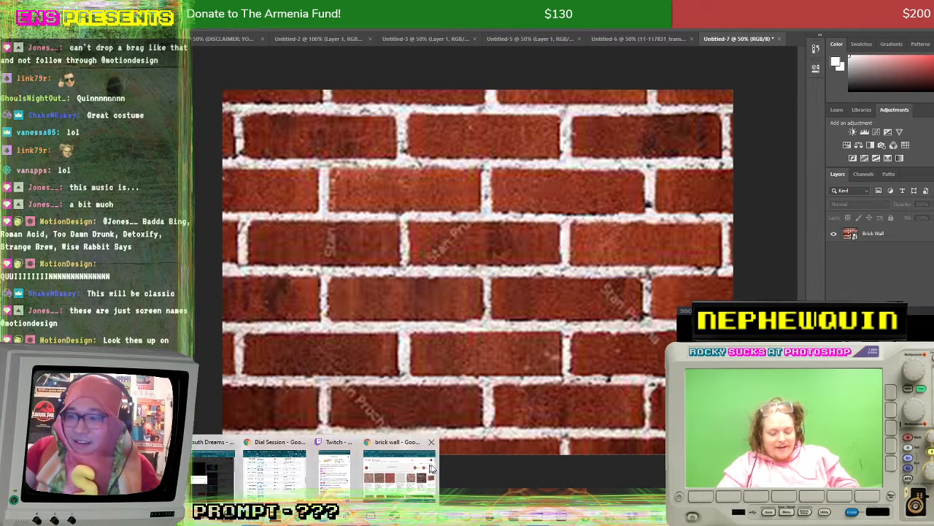
Step: Switch to the Chrome window with the brick wall results and search Google Images for "old timey microphone"
left_click(411, 479)
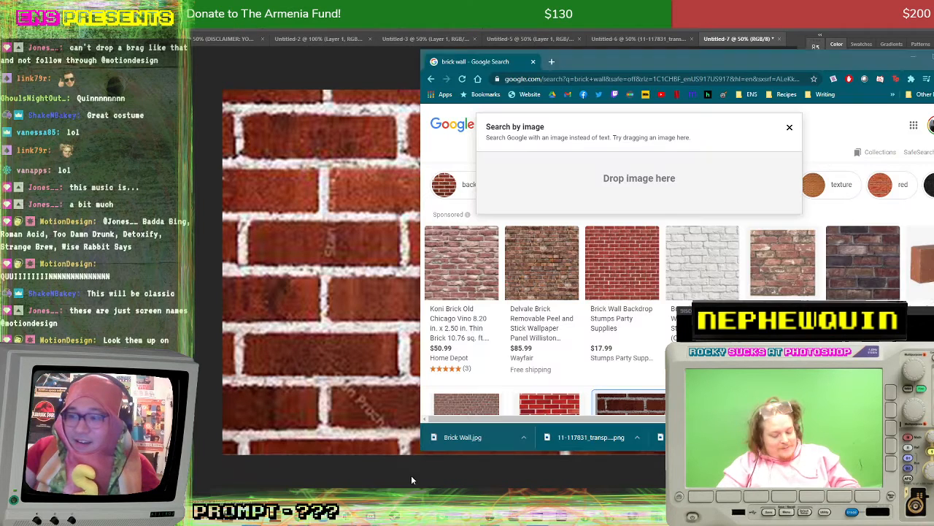
left_click(789, 128)
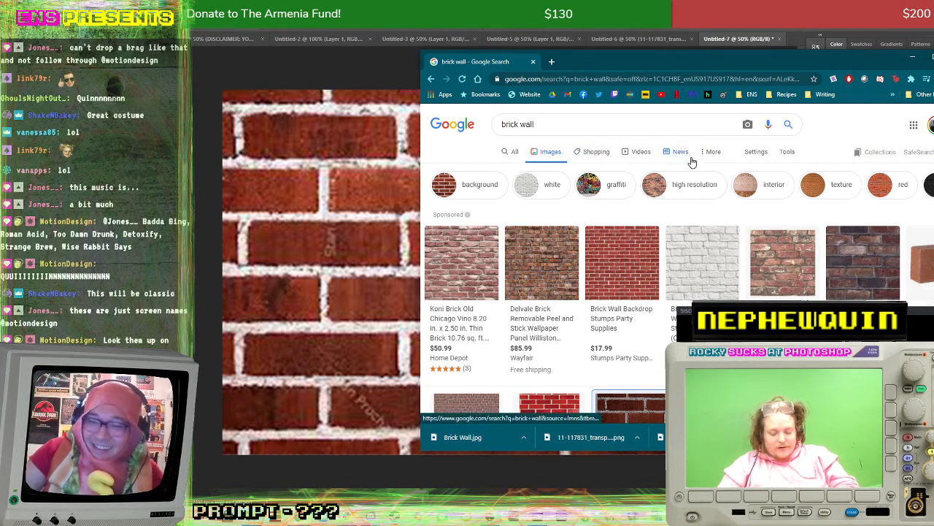
triple_click(585, 123)
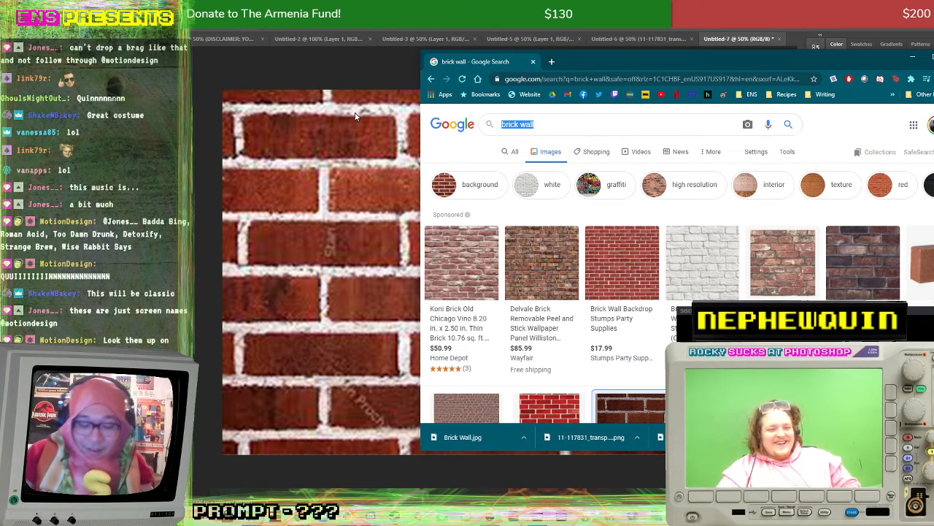
type("old time")
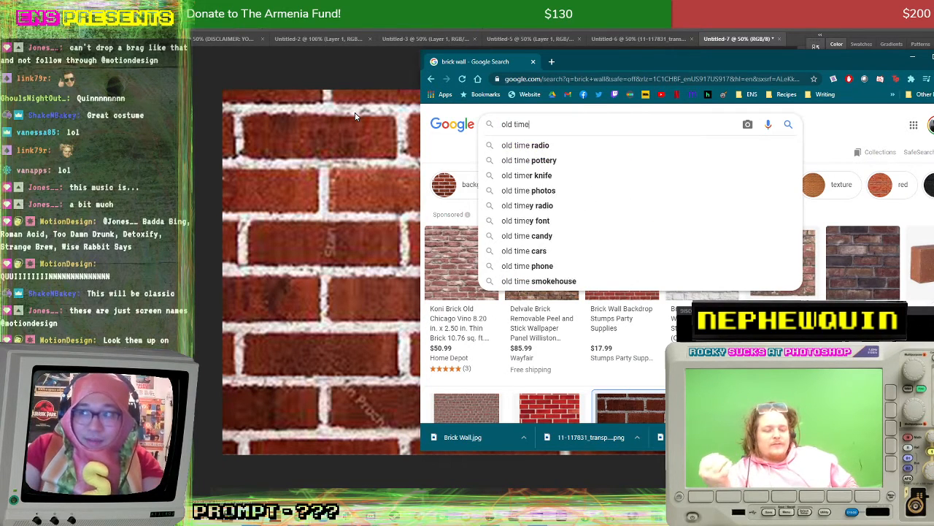
type("y micro")
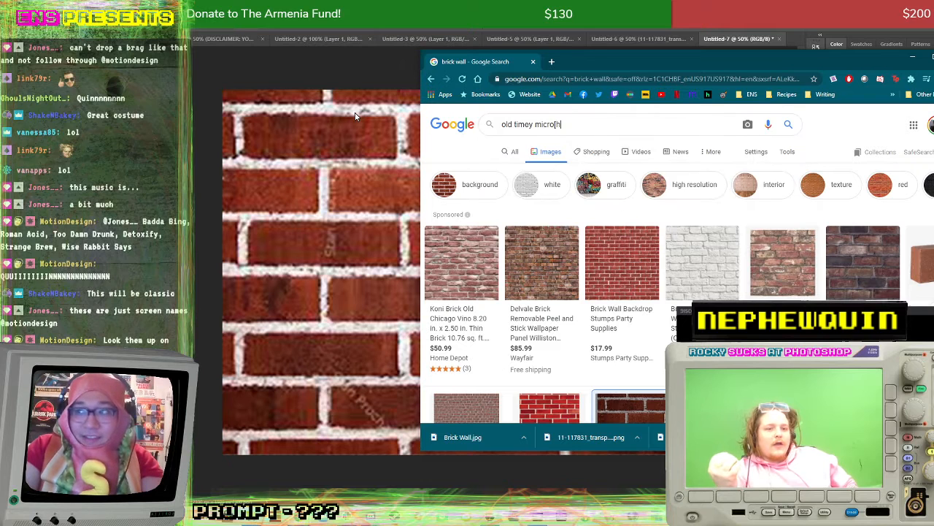
type("phon")
type("e")
key("Return")
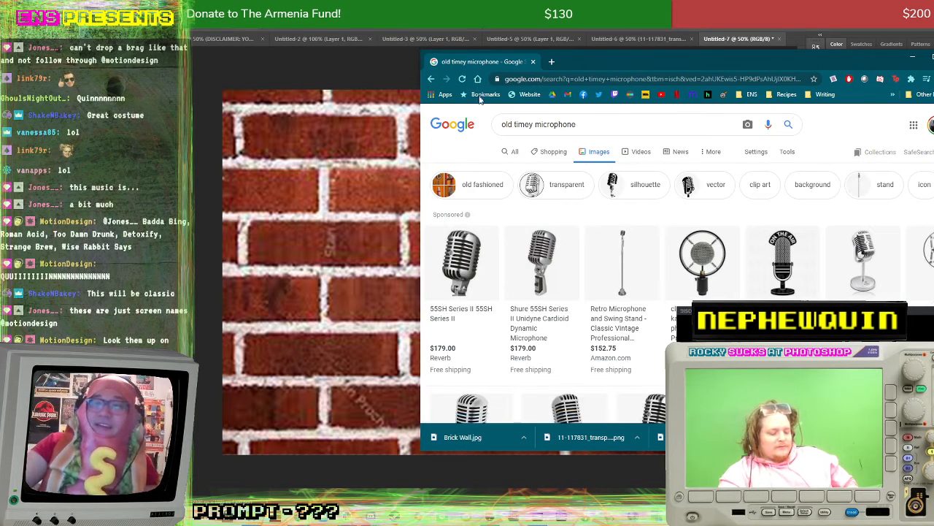
Step: Browse the microphone results and preview the old-fashioned microphone on a stand from depositphotos.com
left_click(636, 261)
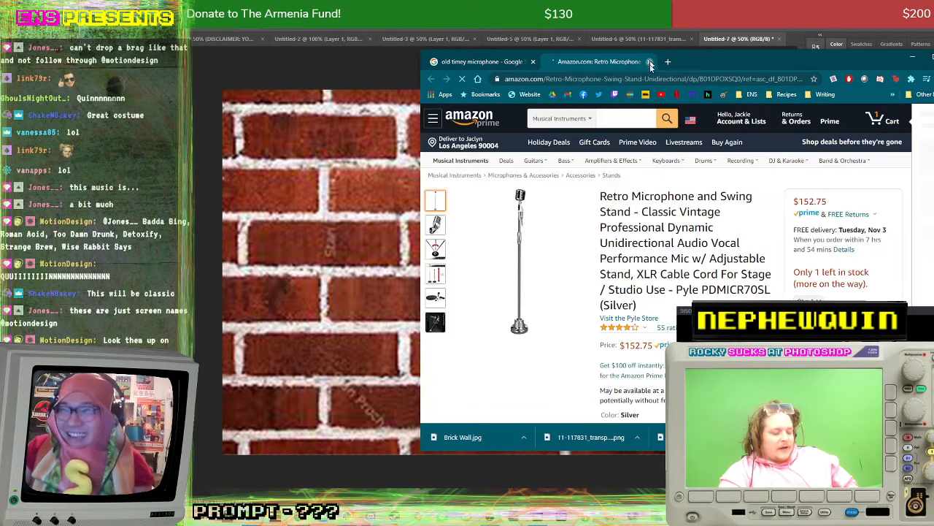
left_click(646, 61)
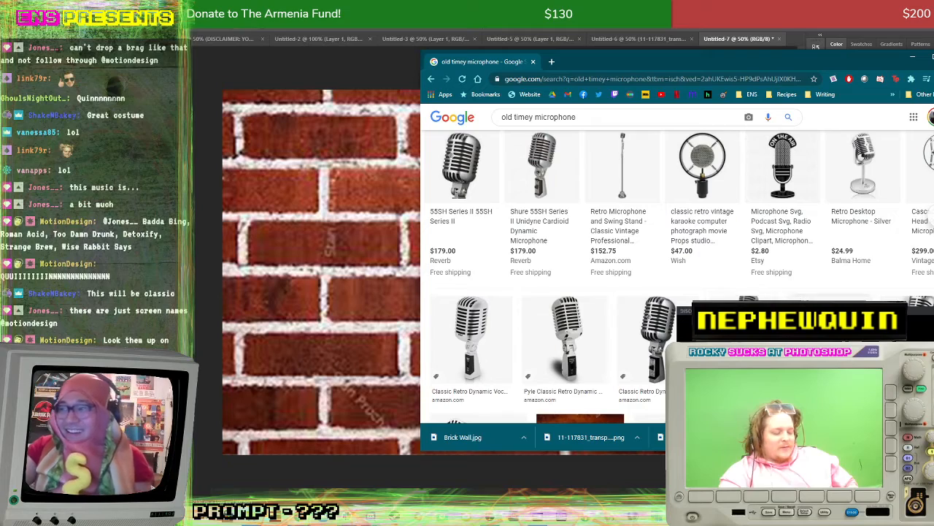
scroll(569, 245, "down", 3)
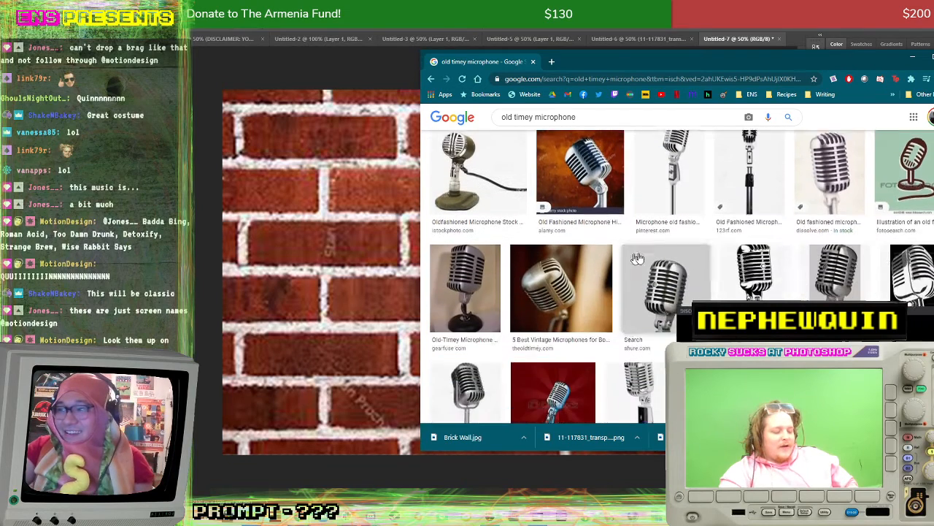
scroll(601, 261, "down", 1)
scroll(715, 278, "down", 2)
scroll(632, 312, "down", 2)
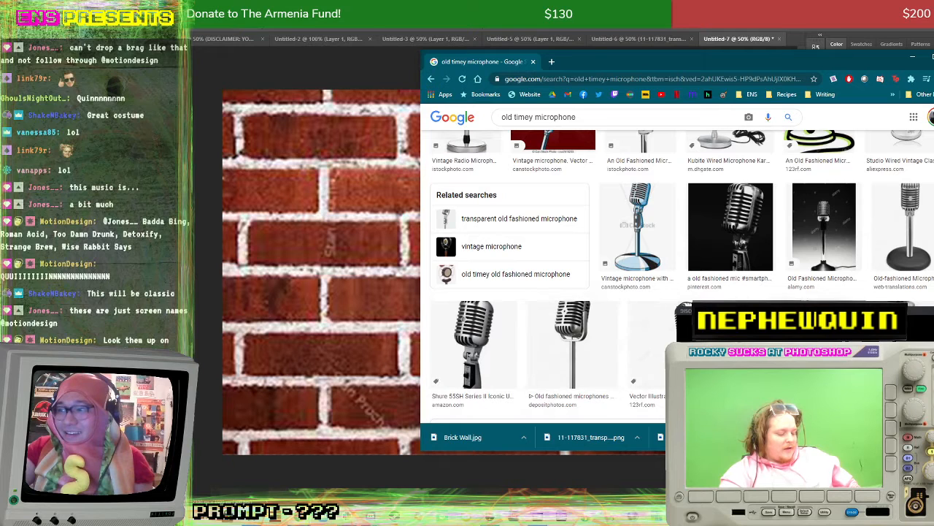
left_click(566, 345)
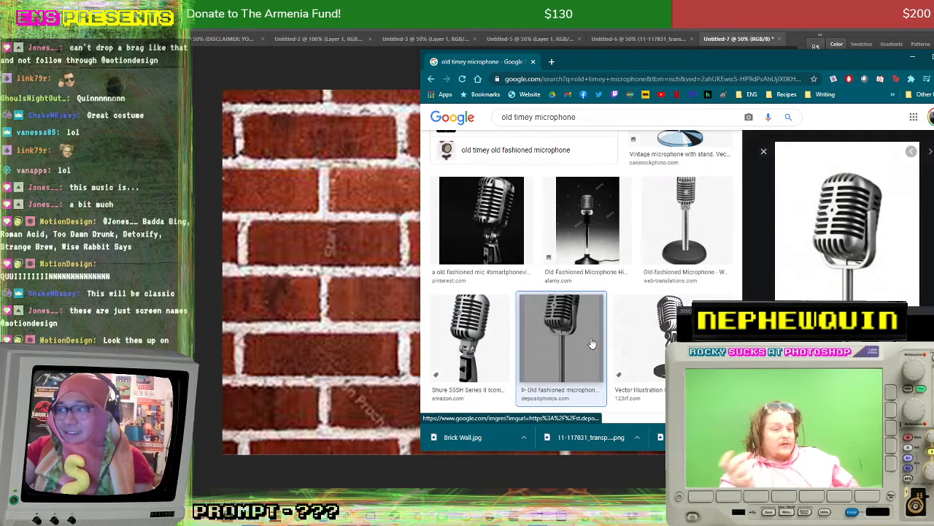
Step: Save the previewed image as "microphone" in the NephewQuin folder and return to the brick wall document in Photoshop
right_click(844, 270)
left_click(887, 351)
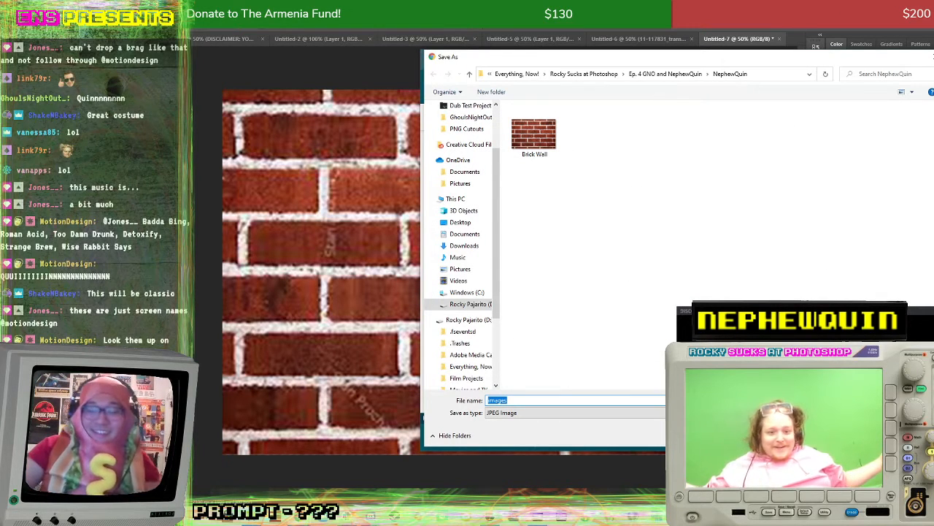
type("microphone")
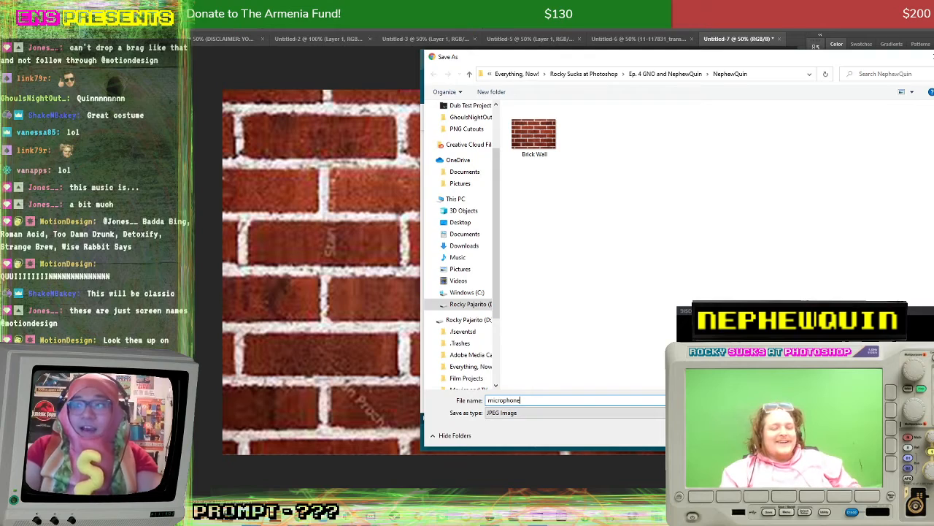
key("Return")
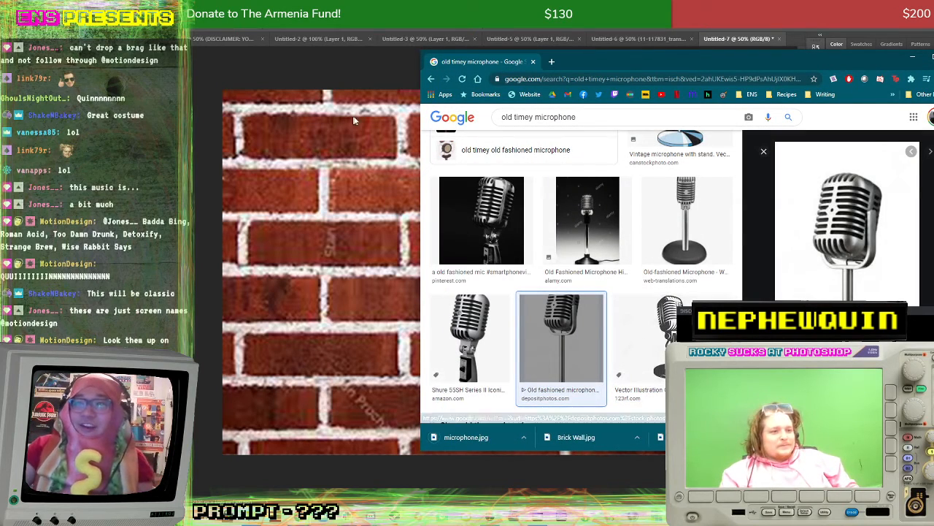
left_click(357, 102)
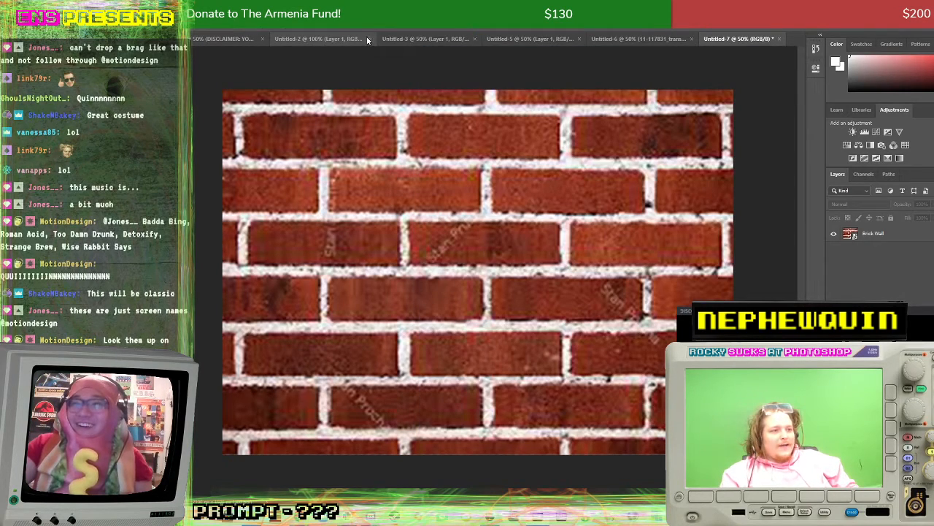
Step: Close the Untitled-2 and Untitled-3 documents without saving their changes
left_click(369, 39)
left_click(607, 190)
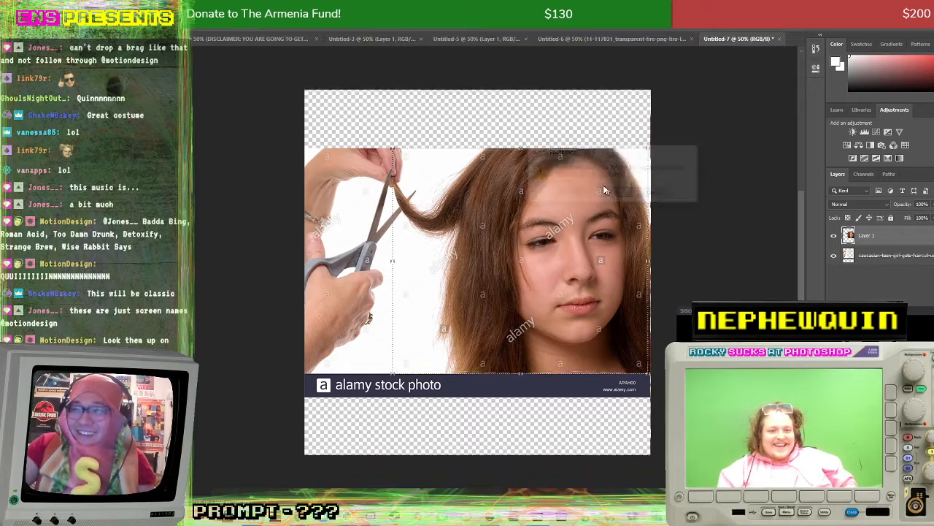
left_click(423, 38)
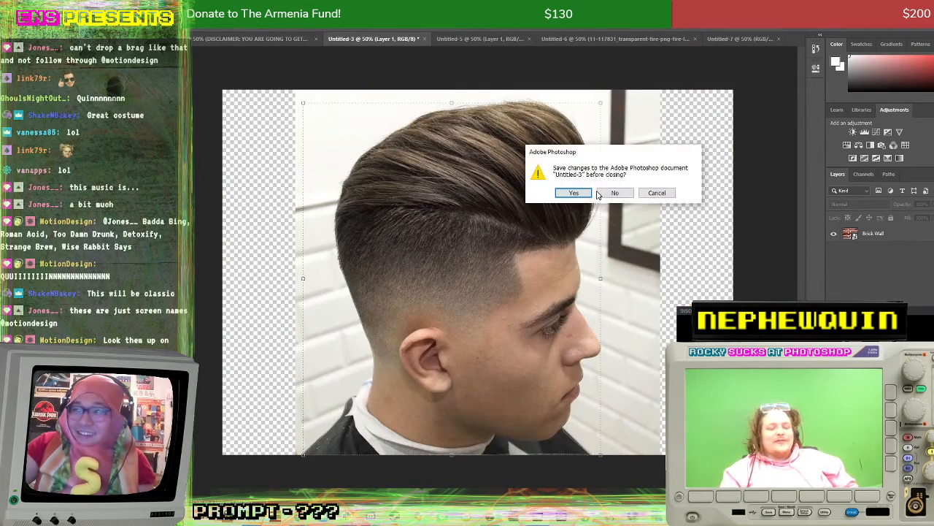
left_click(615, 193)
Step: Place the downloaded microphone.jpg in a new blank document and delete the white Background layer
left_click(201, 22)
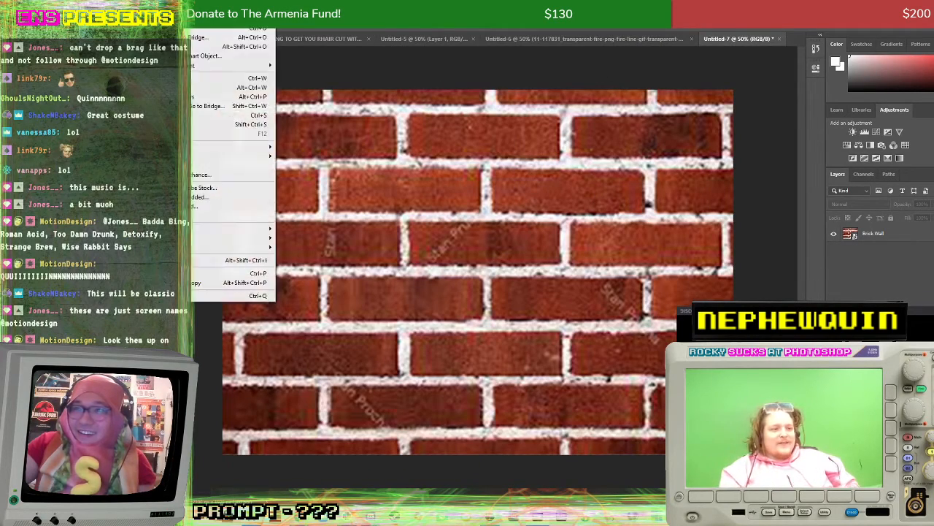
key("Escape")
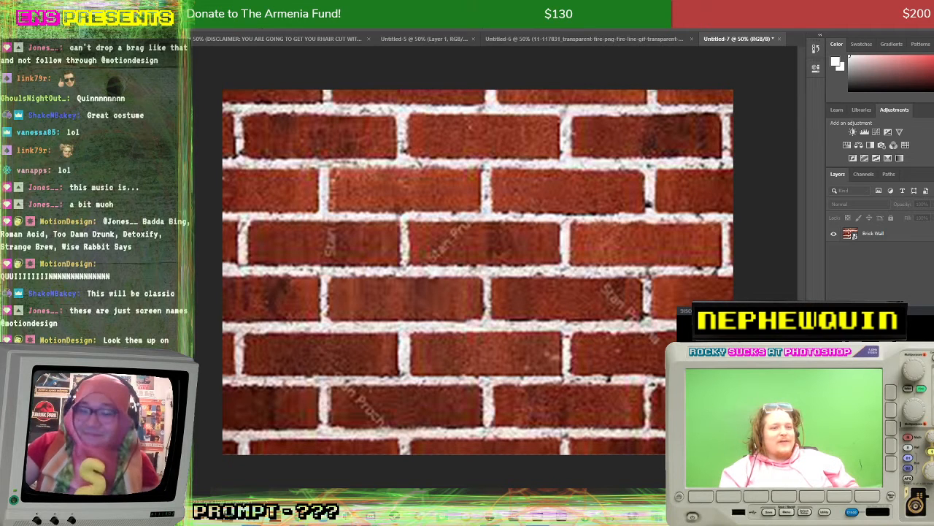
key("ctrl+alt+n")
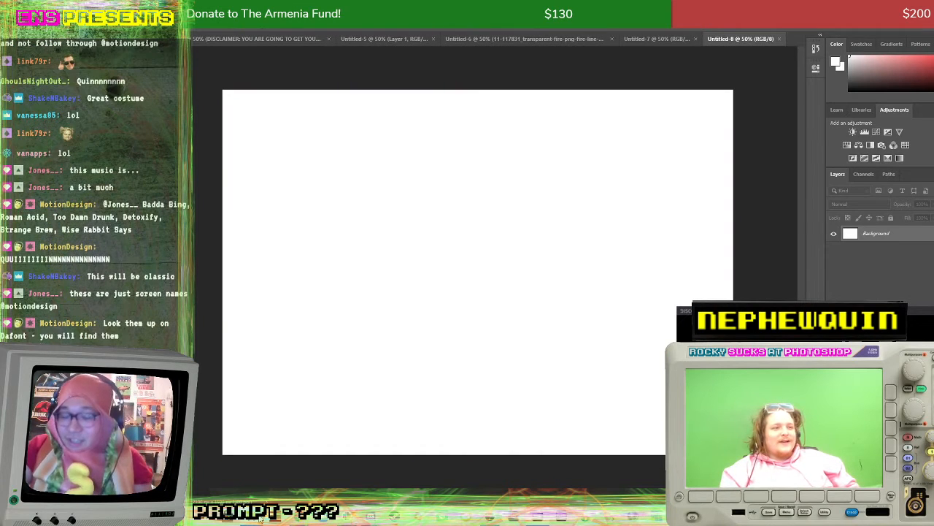
mouse_move(305, 518)
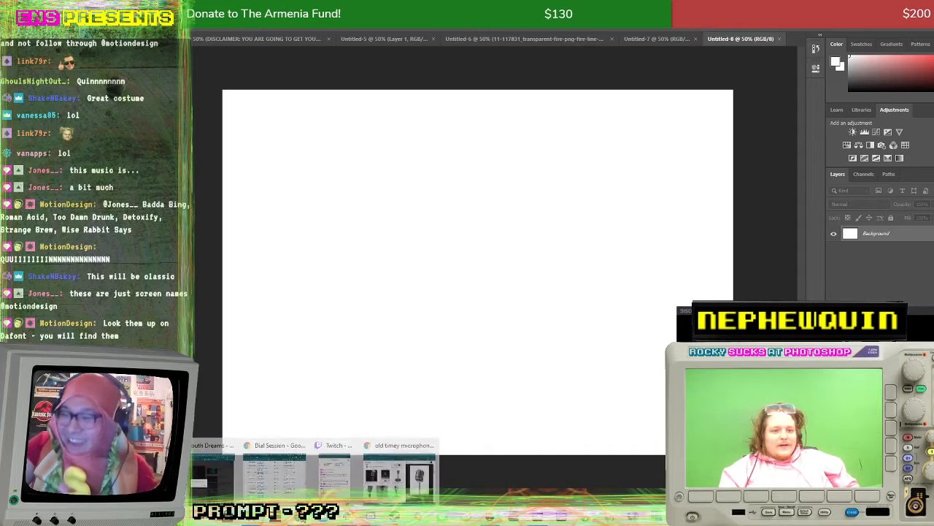
left_click(409, 488)
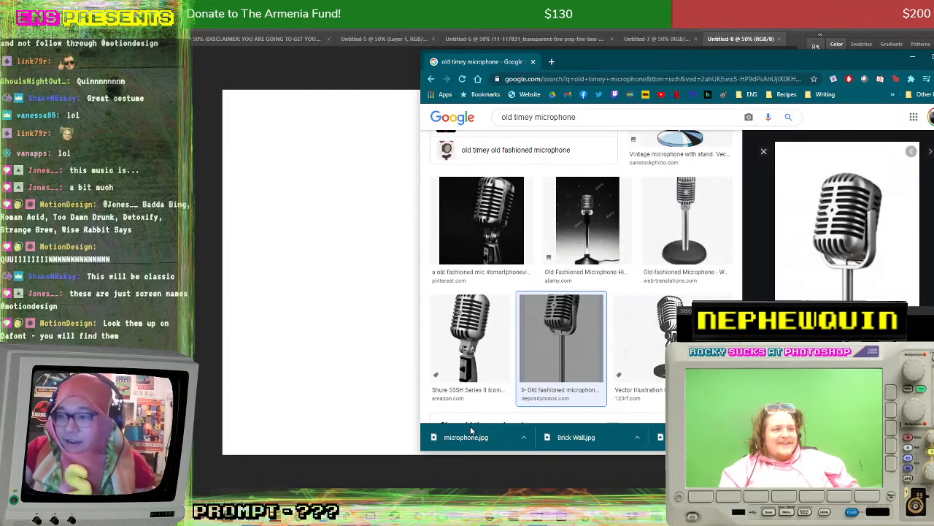
left_click_drag(471, 437, 388, 351)
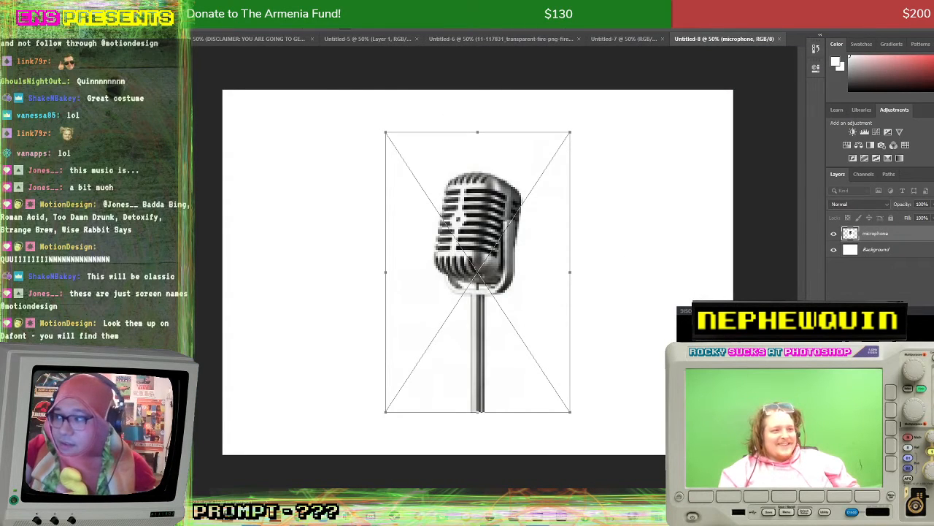
key("Return")
key("Delete")
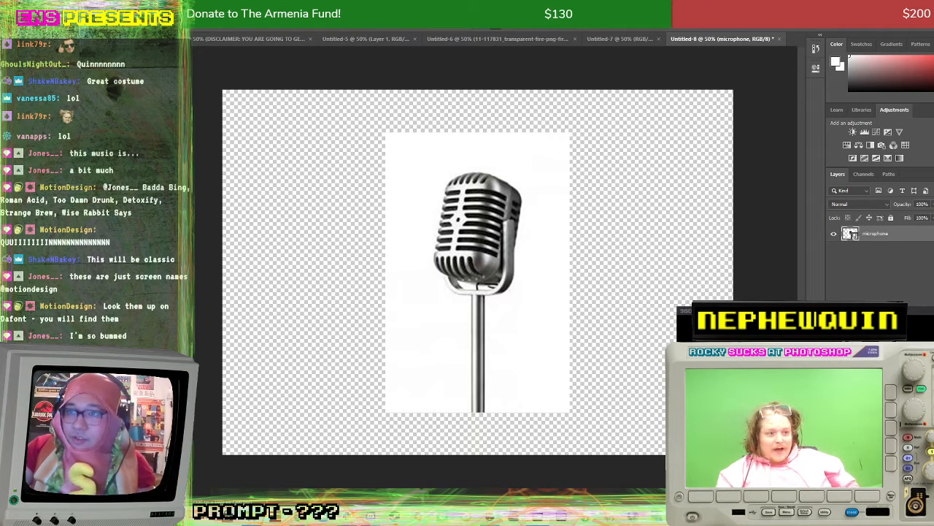
Step: Select the white backdrop around the microphone, rasterize the microphone layer, erase the selected backdrop and deselect
left_click(420, 211)
key("Delete")
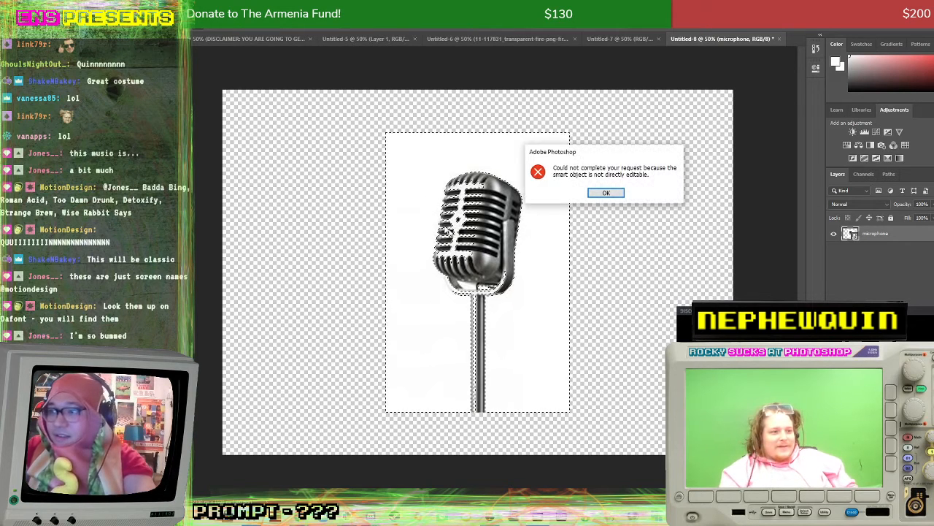
left_click(601, 192)
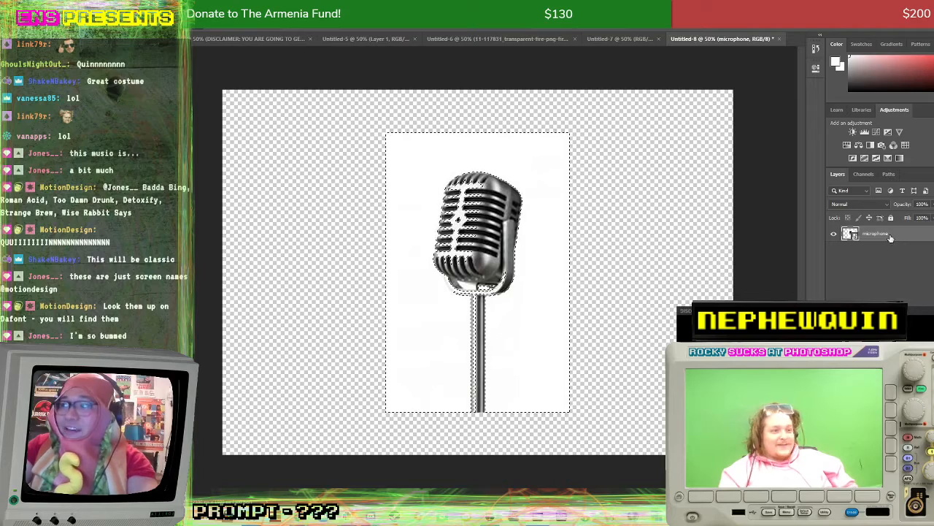
right_click(872, 234)
left_click(876, 265)
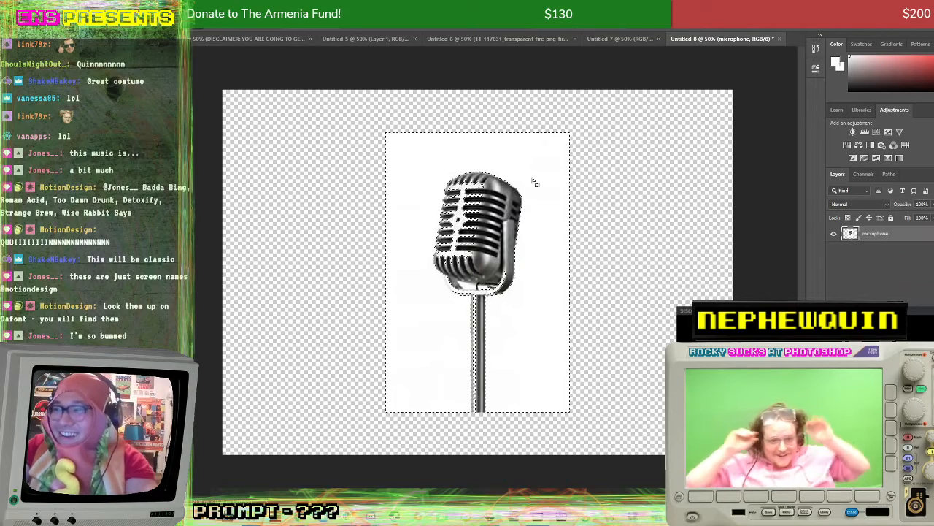
key("Delete")
key("ctrl+d")
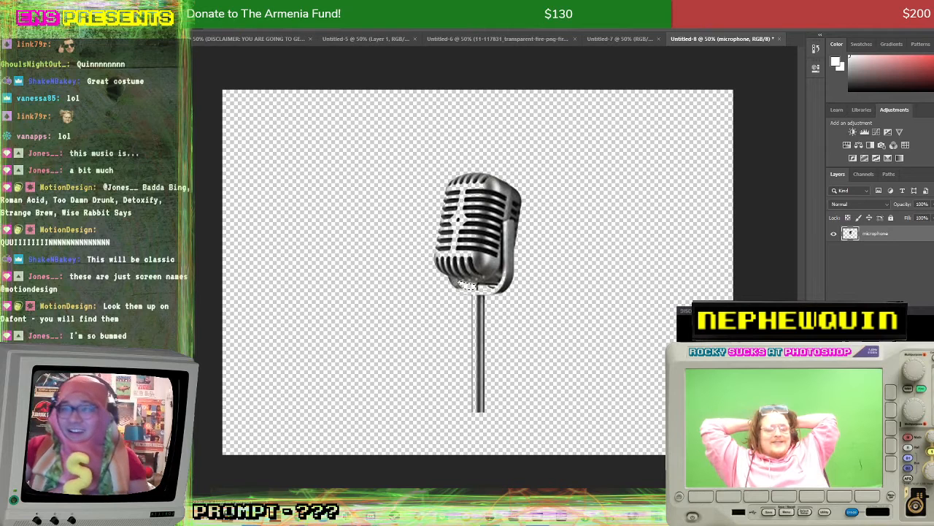
Step: Copy the microphone cut-out into the Untitled-7 brick wall document
left_click_drag(499, 228, 392, 47)
left_click_drag(522, 44, 497, 44)
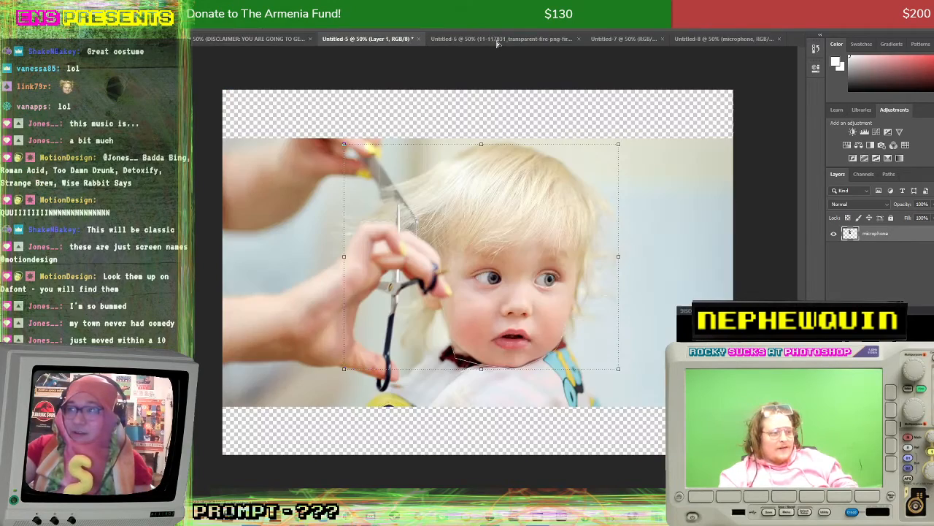
left_click_drag(764, 42, 626, 36)
left_click_drag(562, 174, 400, 310)
Step: Enlarge the microphone and position it in the lower-left part of the brick wall, with its stand running off the canvas
key("ctrl+t")
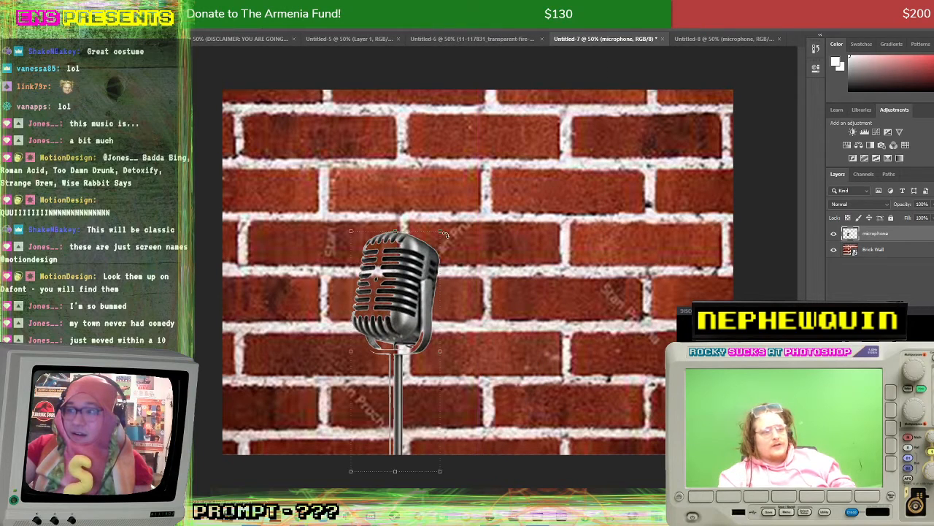
left_click_drag(438, 232, 482, 117)
left_click_drag(434, 251, 361, 362)
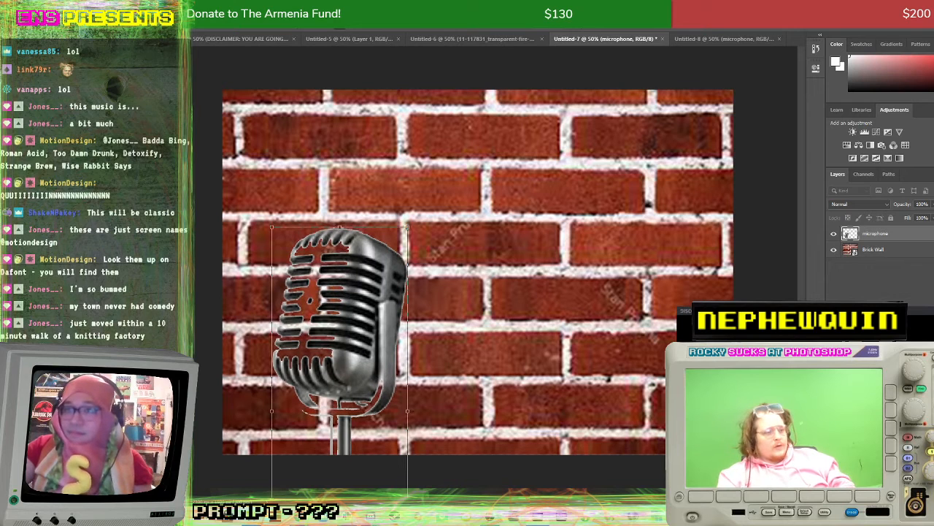
key("Return")
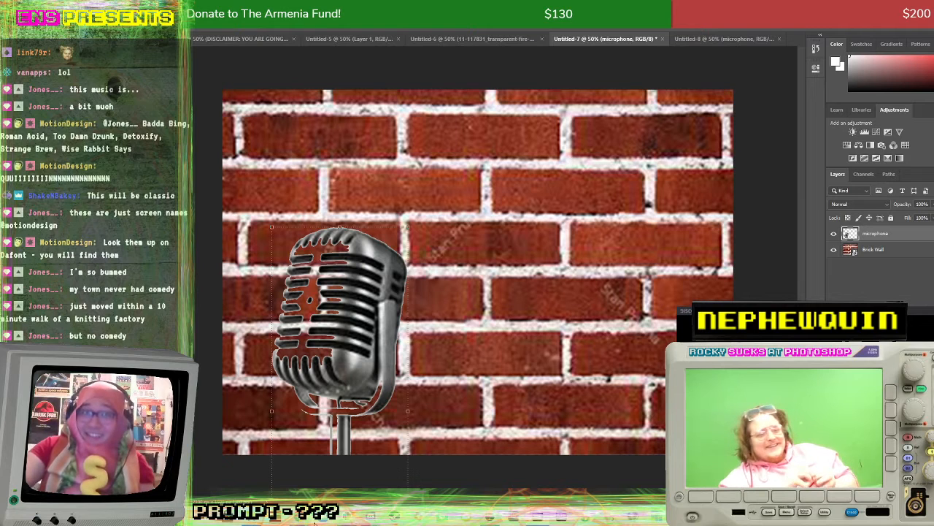
Step: Switch to the Chrome window with the microphone results and search Google for "clown" in a new tab
mouse_move(314, 519)
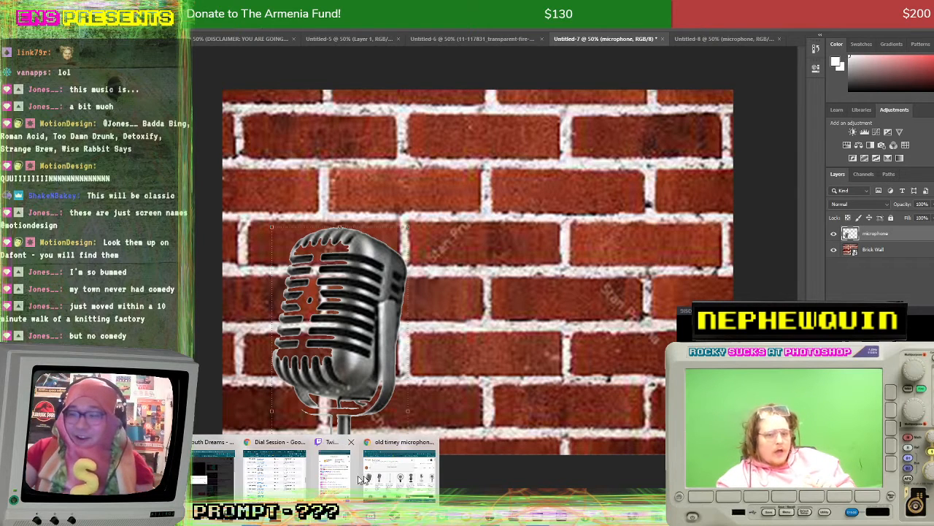
left_click(403, 471)
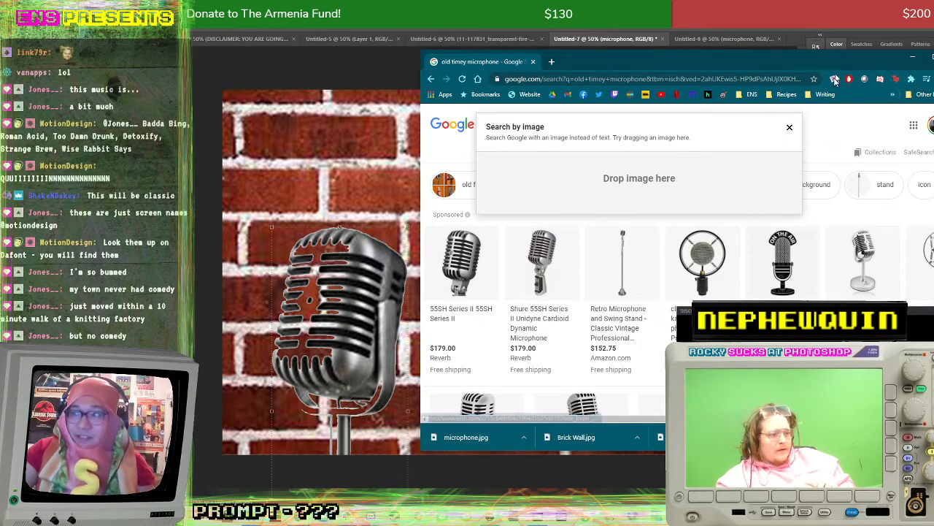
left_click(788, 128)
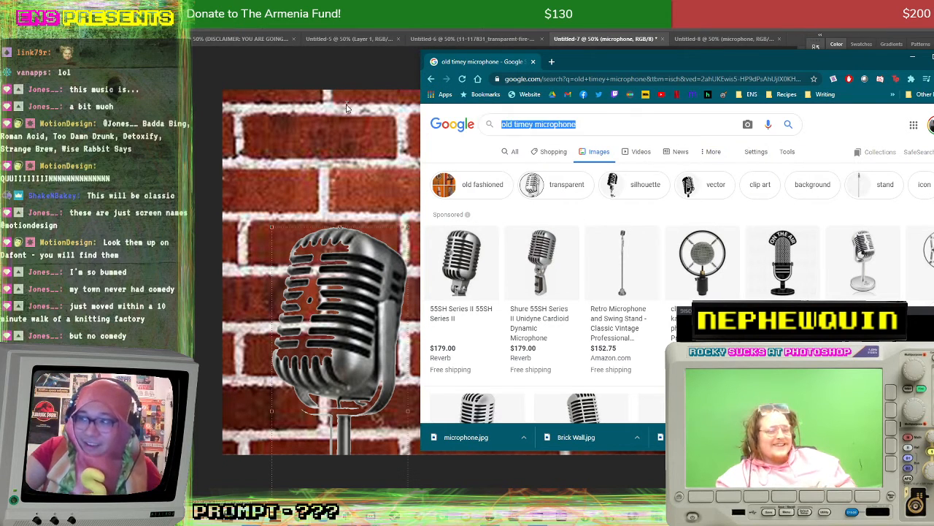
key("BackSpace")
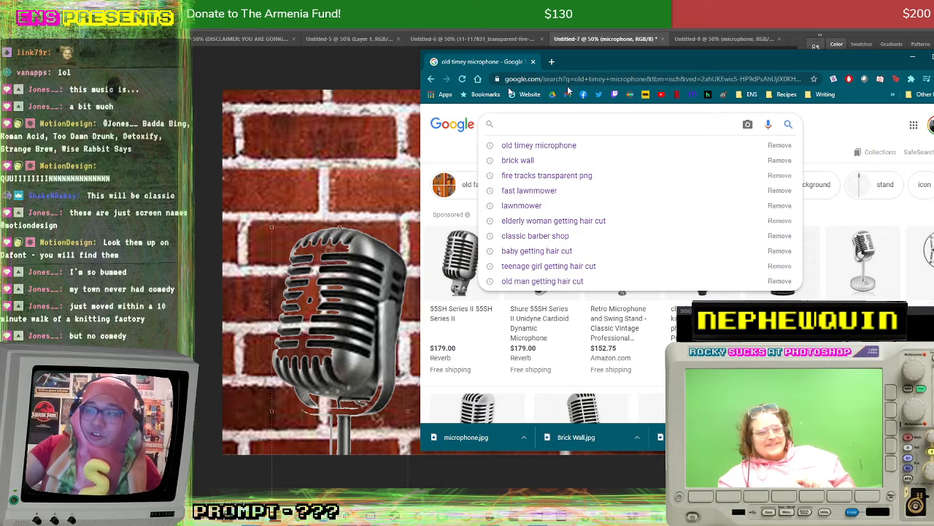
left_click(843, 129)
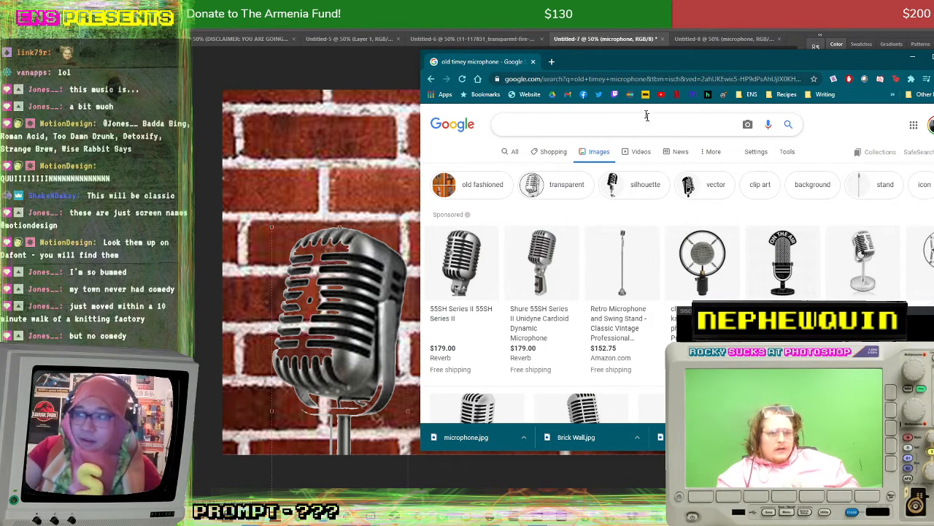
left_click(551, 61)
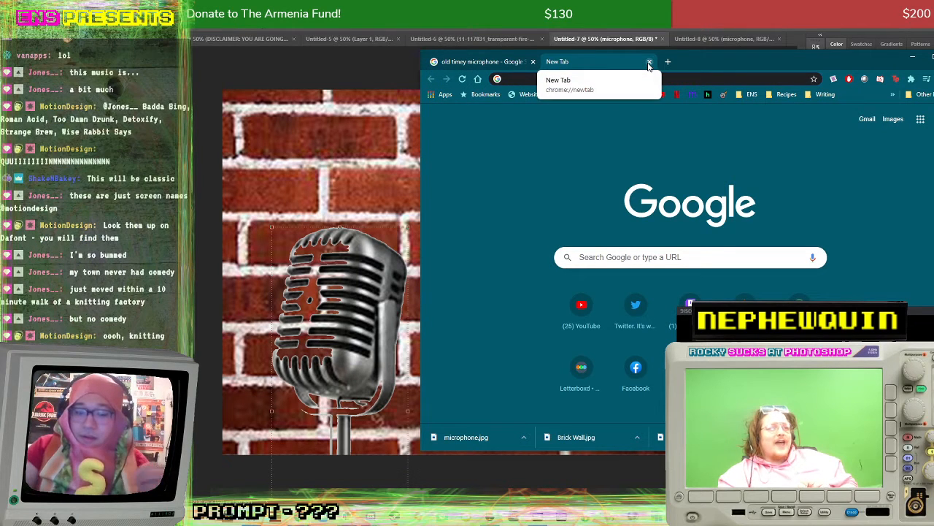
type("clown&rlz=1C1CHBF_enUS917US917&oq=clown&aqs=chrome..69i5")
key("Return")
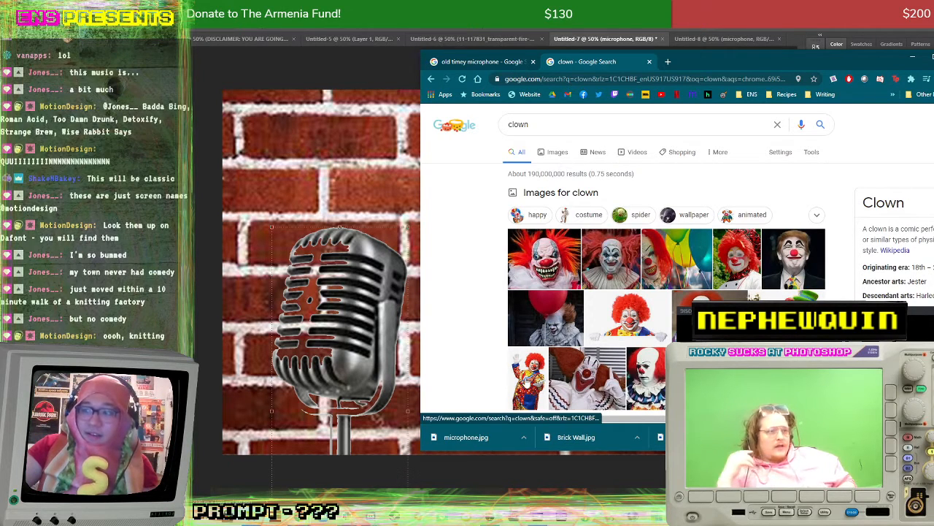
Step: Preview the waving clown image from aspentimes.com and save it as "creepyclowns-atd-100616-827x1240" in the NephewQuin folder
left_click(527, 381)
left_click(470, 197)
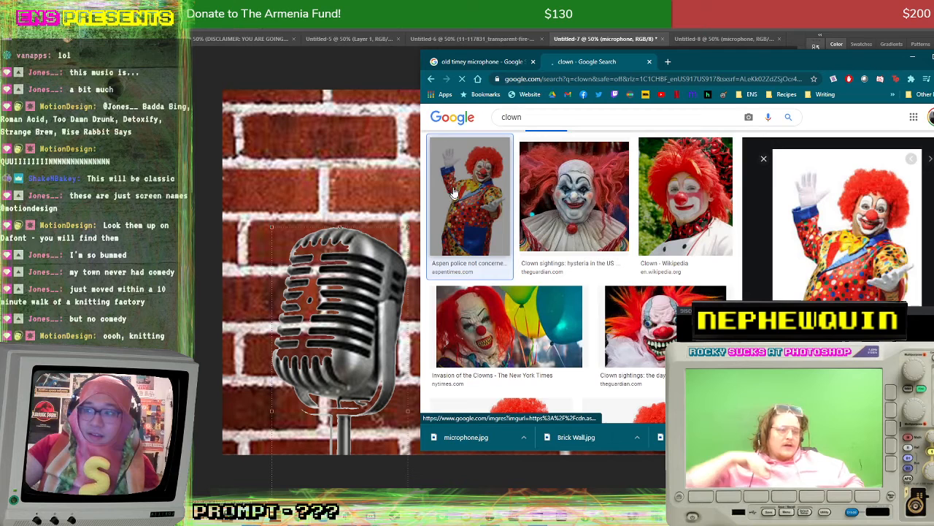
right_click(868, 250)
left_click(894, 263)
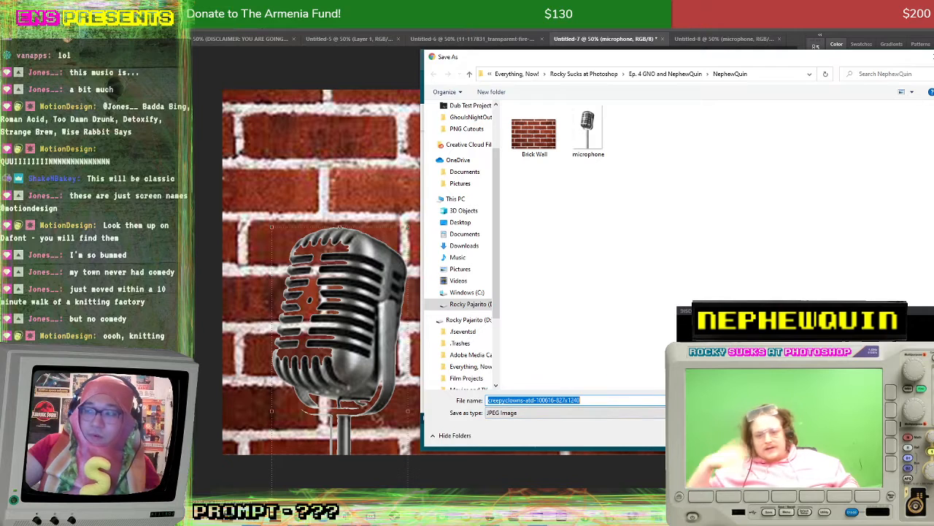
key("Return")
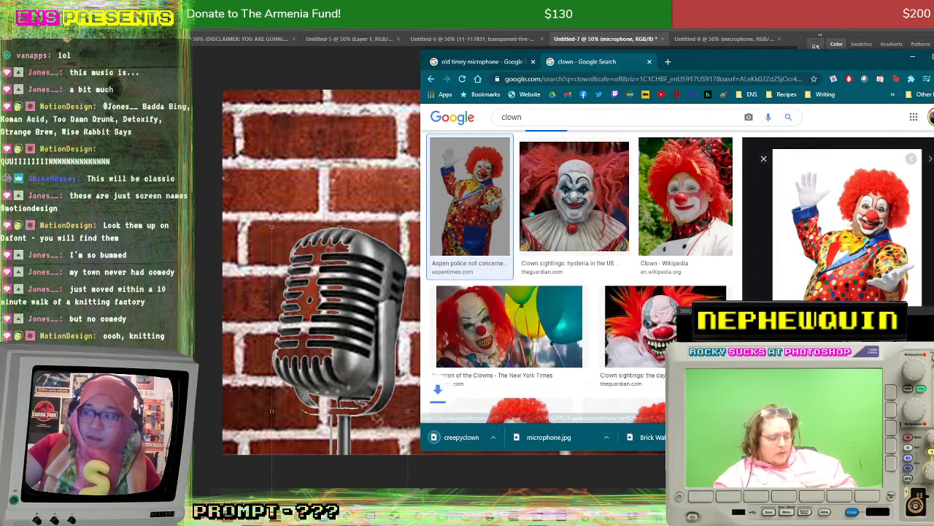
Step: Return to Photoshop, place the downloaded clown image in a new blank document and delete the white background layer
key("alt+Tab")
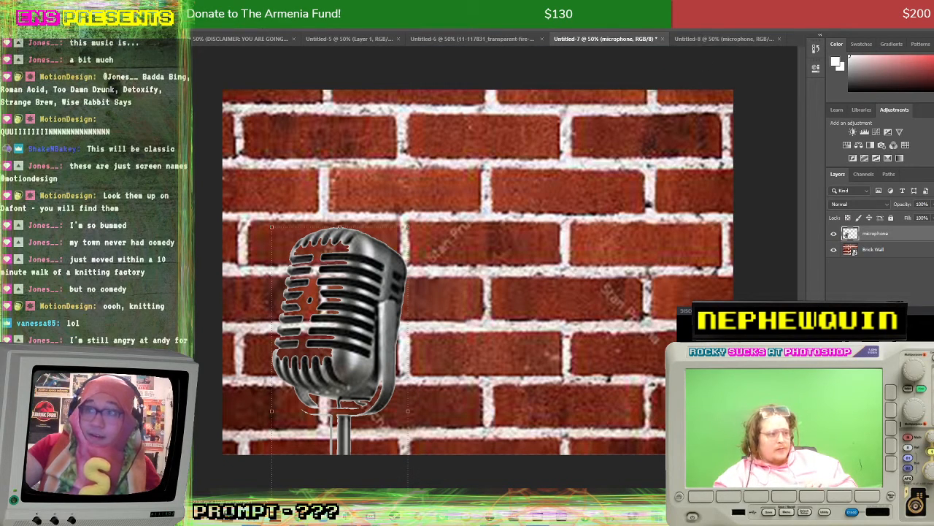
left_click(157, 9)
left_click(219, 31)
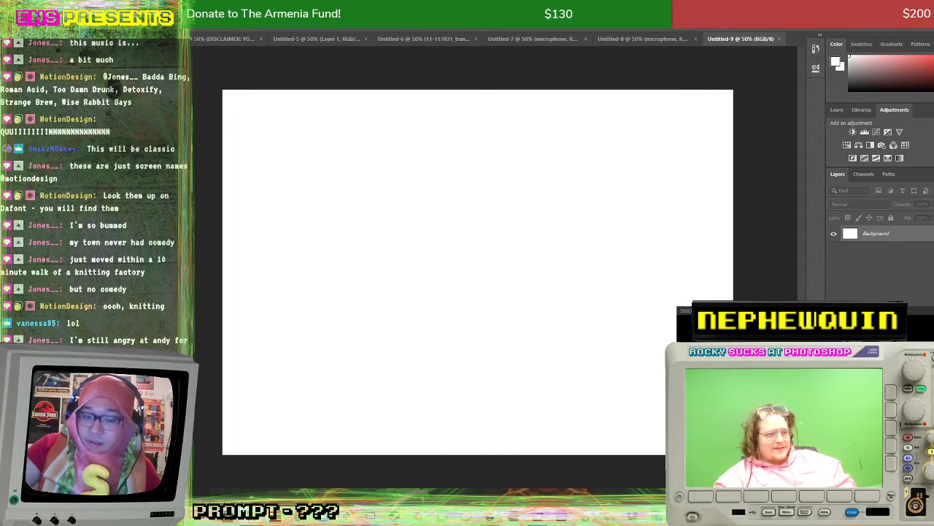
key("alt+Tab")
left_click_drag(470, 438, 395, 365)
left_click(924, 250)
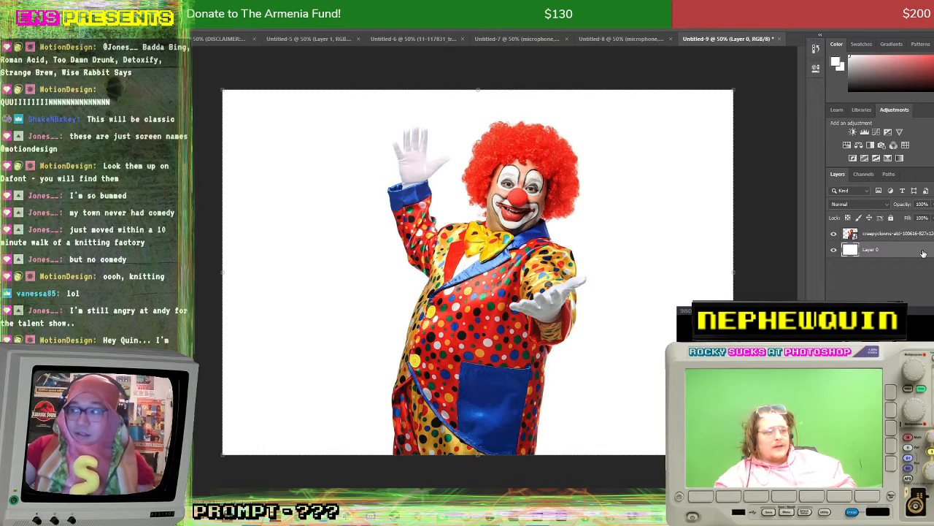
key("Delete")
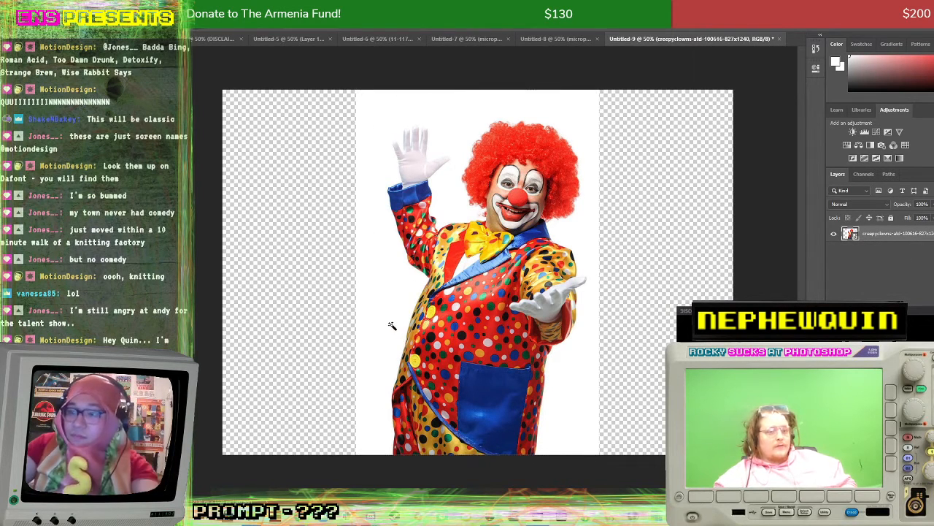
Step: Select the white backdrop around the clown, rasterize the clown layer and erase the selected backdrop
left_click(391, 324)
key("Delete")
left_click(606, 192)
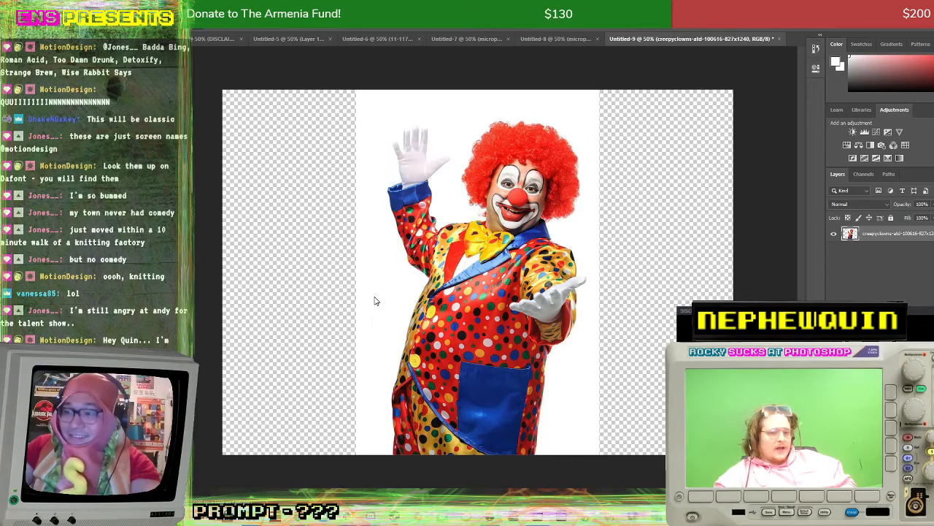
key("Delete")
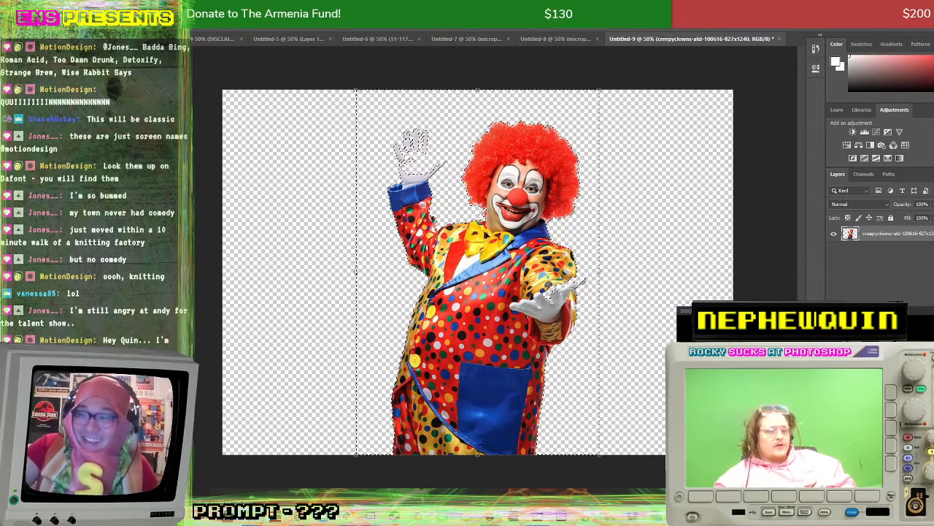
Step: Copy the clown cut-out into the brick wall document to the right of the microphone, and select the microphone layer
left_click_drag(512, 211, 504, 399)
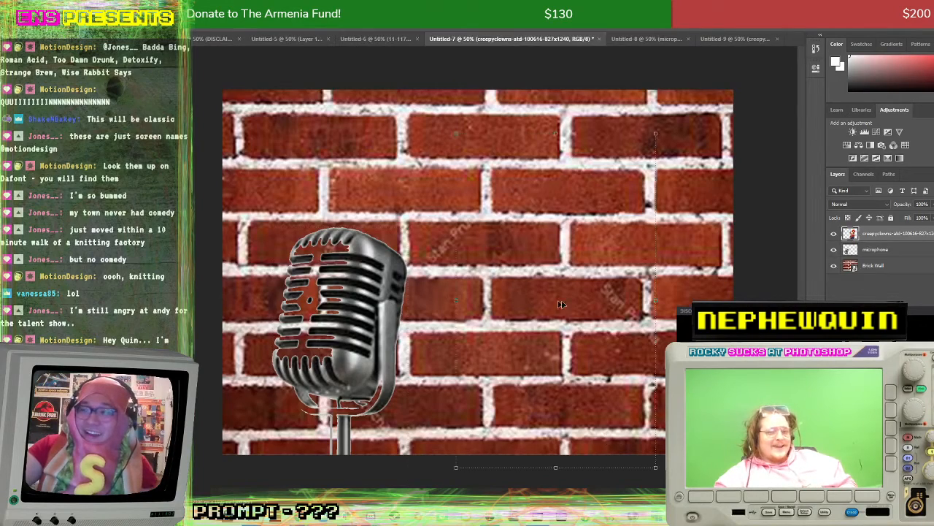
left_click(361, 309)
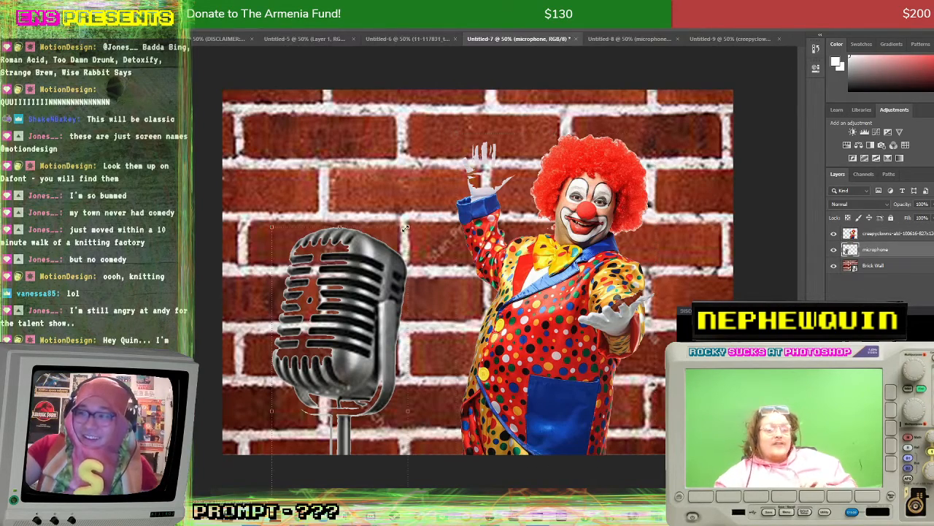
Step: Enlarge the clown slightly, move it behind the microphone's position on the brick wall, and stack the microphone layer above the clown layer
left_click_drag(642, 152, 580, 75)
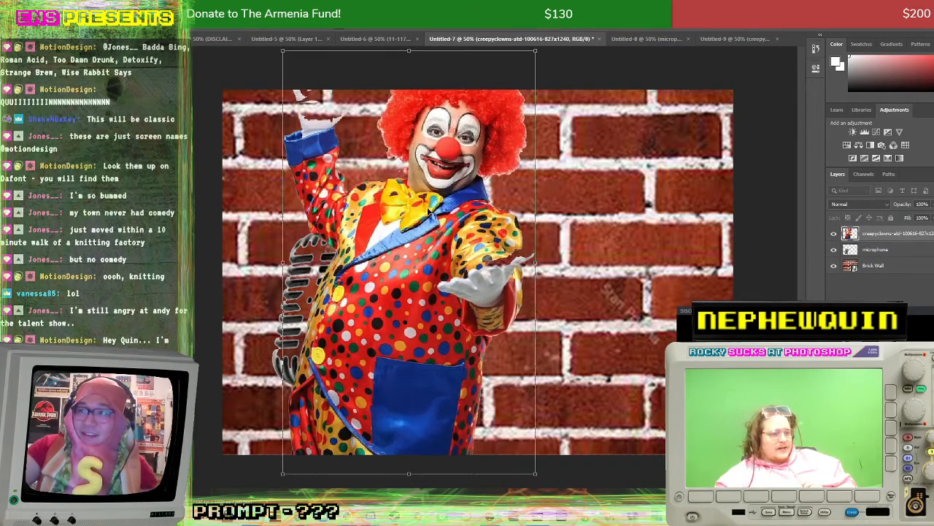
left_click_drag(426, 209, 387, 218)
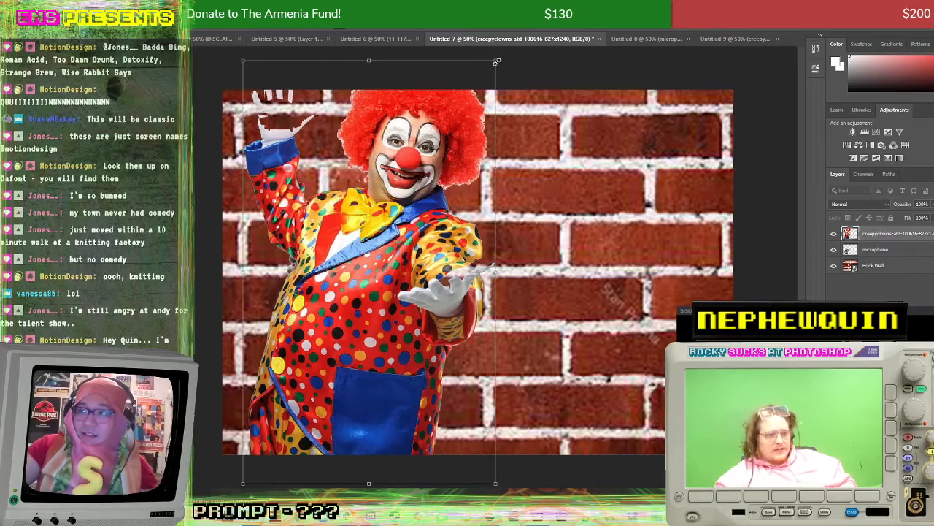
left_click_drag(496, 62, 457, 125)
left_click_drag(409, 187, 421, 166)
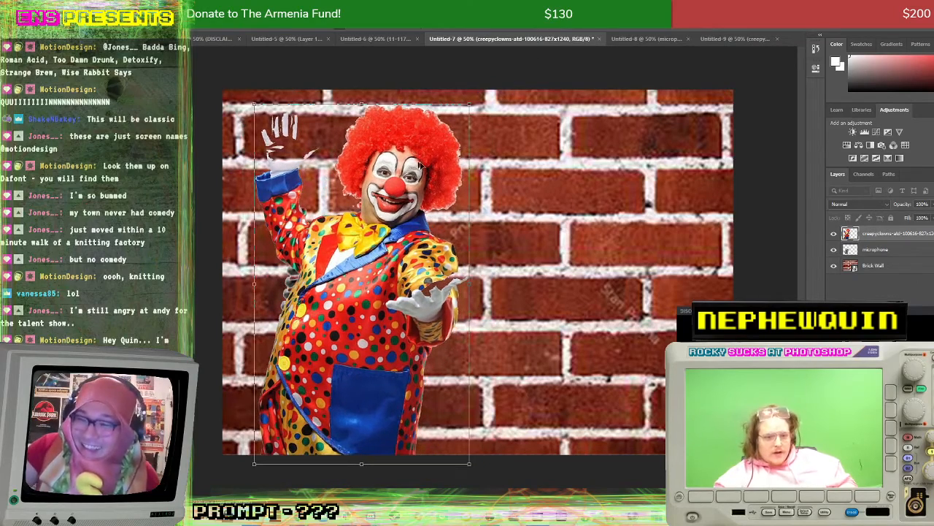
left_click_drag(889, 249, 890, 233)
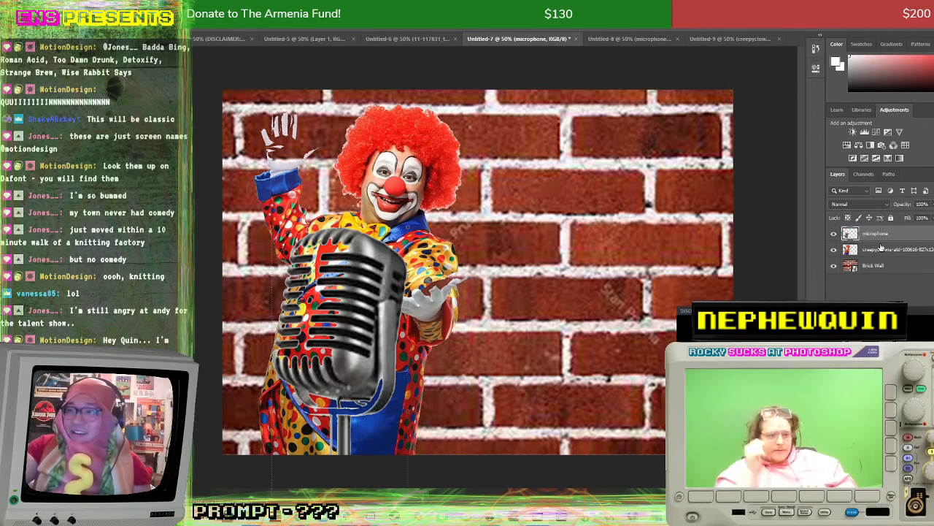
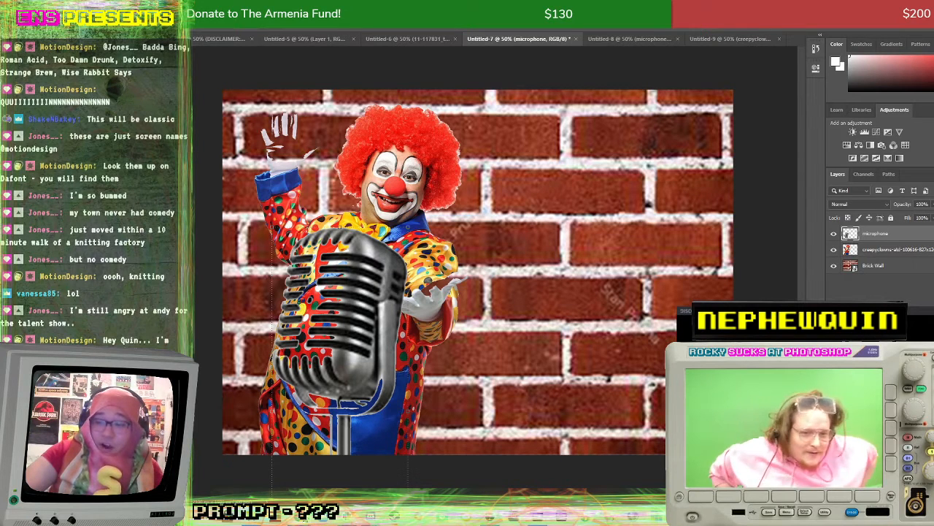
Step: Switch to the Chrome window, dismiss the search-by-image box and search Google Images for "open mic poster"
mouse_move(296, 518)
left_click(399, 479)
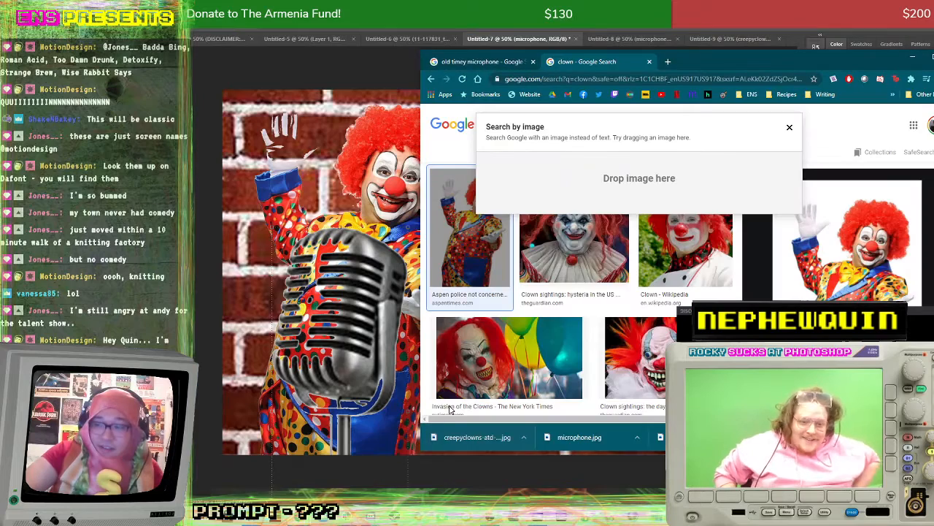
left_click(791, 129)
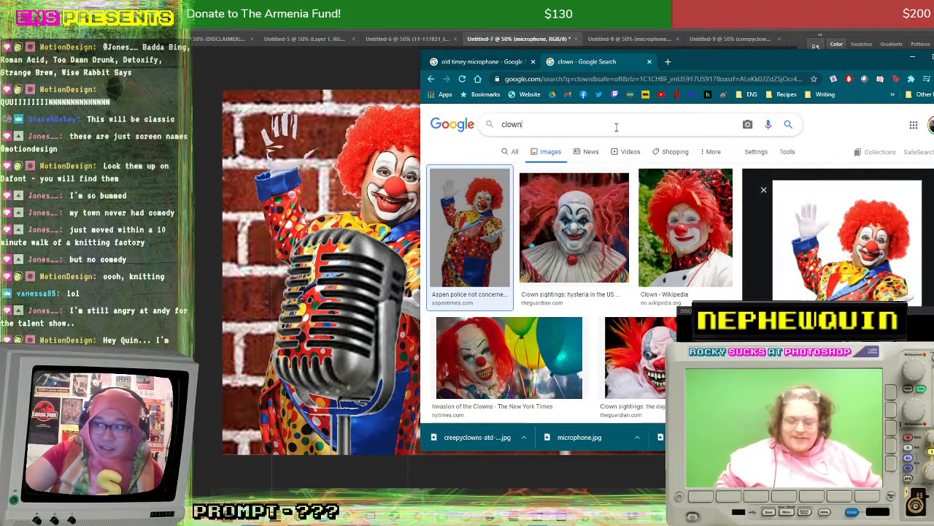
double_click(614, 125)
key("BackSpace")
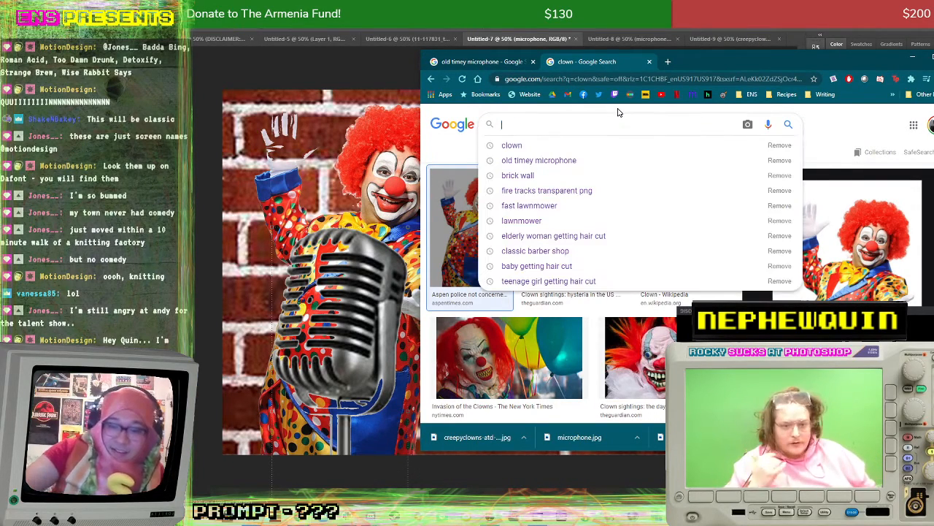
type("ope")
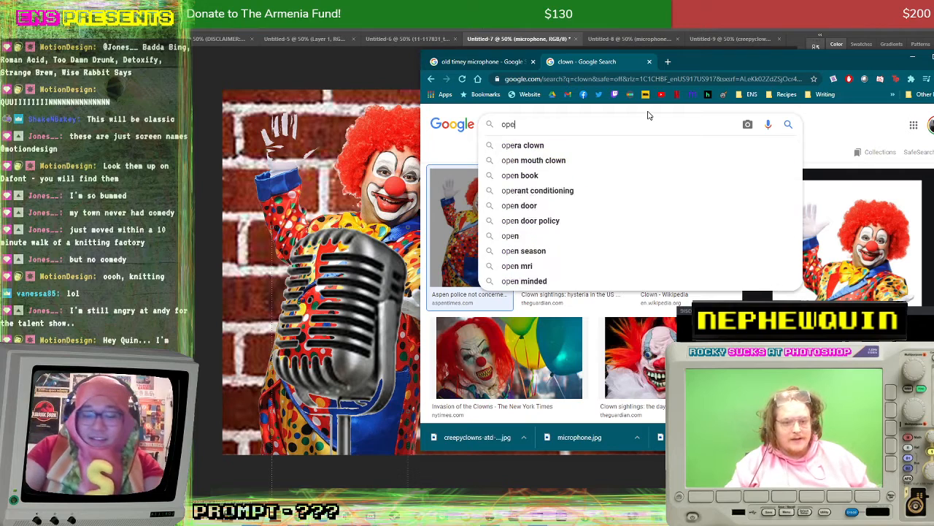
type("n mic poster")
key("Return")
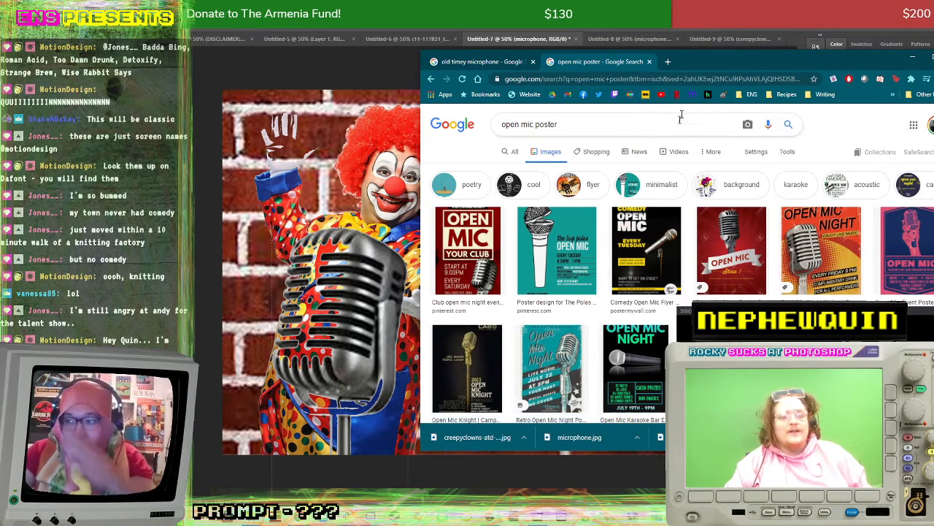
Step: Preview the teal retro Open Mic Night poster from istockphoto.com and look through the other poster results for layout ideas
left_click(559, 372)
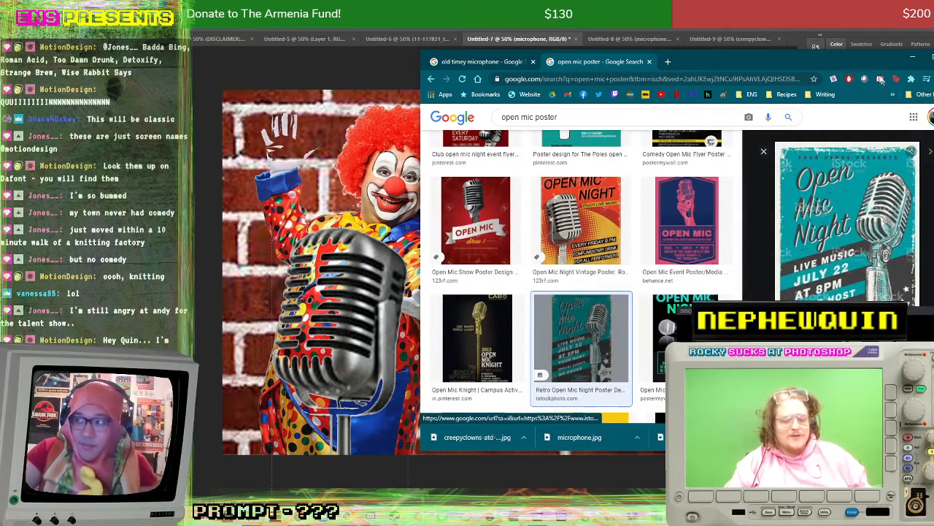
left_click_drag(864, 60, 675, 58)
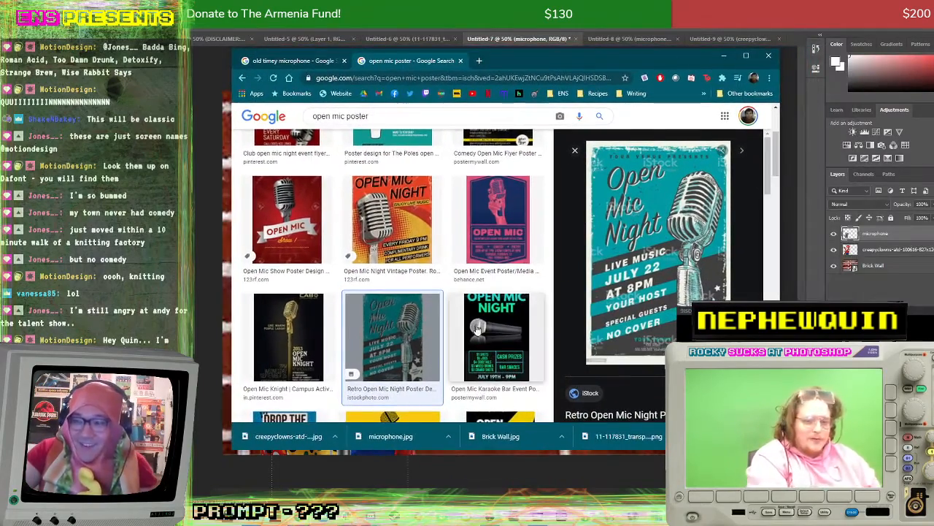
scroll(295, 255, "down", 4)
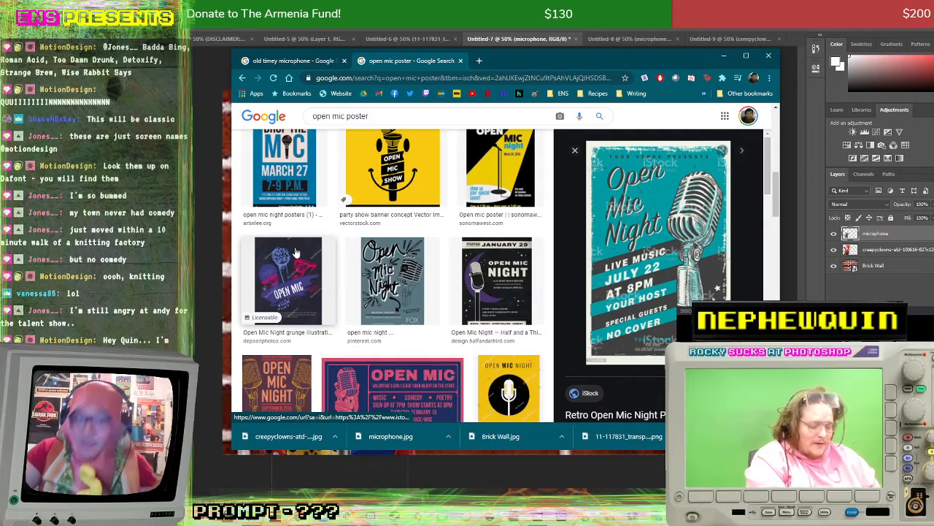
scroll(306, 252, "down", 5)
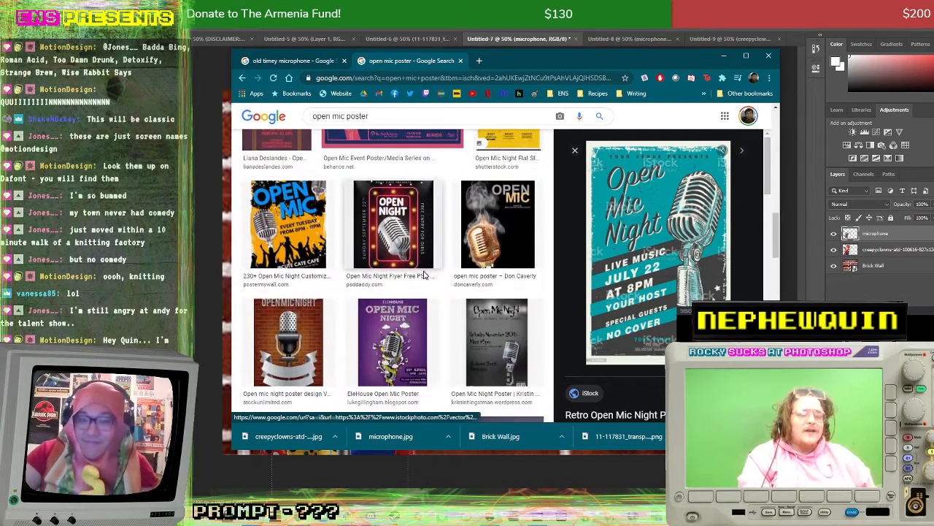
scroll(424, 274, "down", 1)
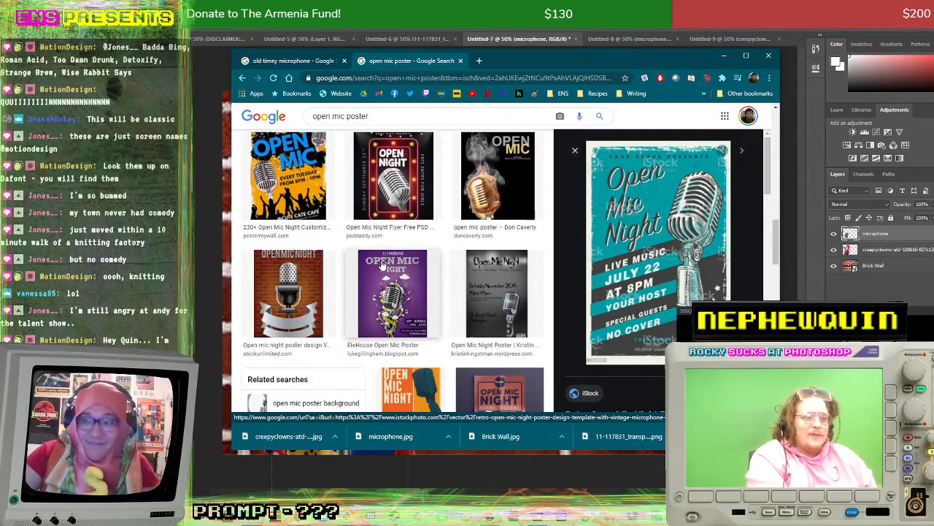
scroll(381, 264, "down", 3)
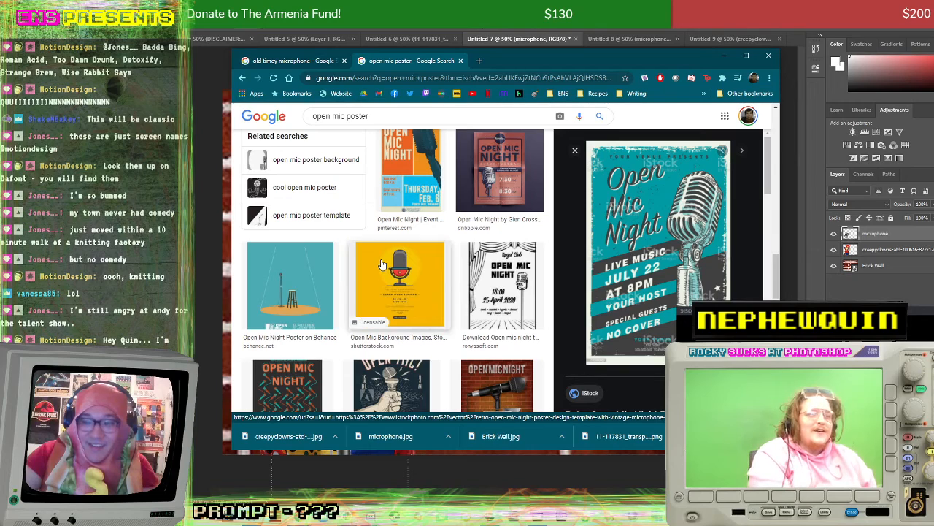
scroll(381, 264, "down", 6)
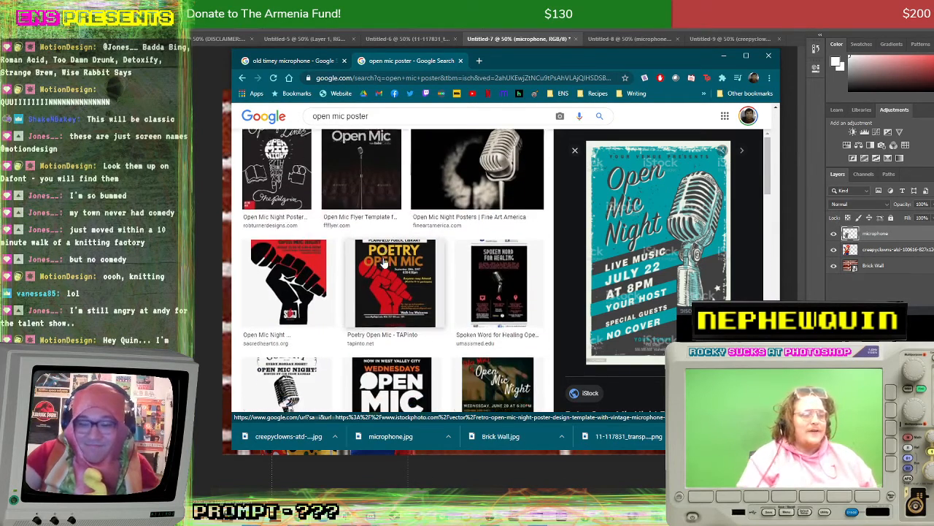
scroll(382, 263, "down", 6)
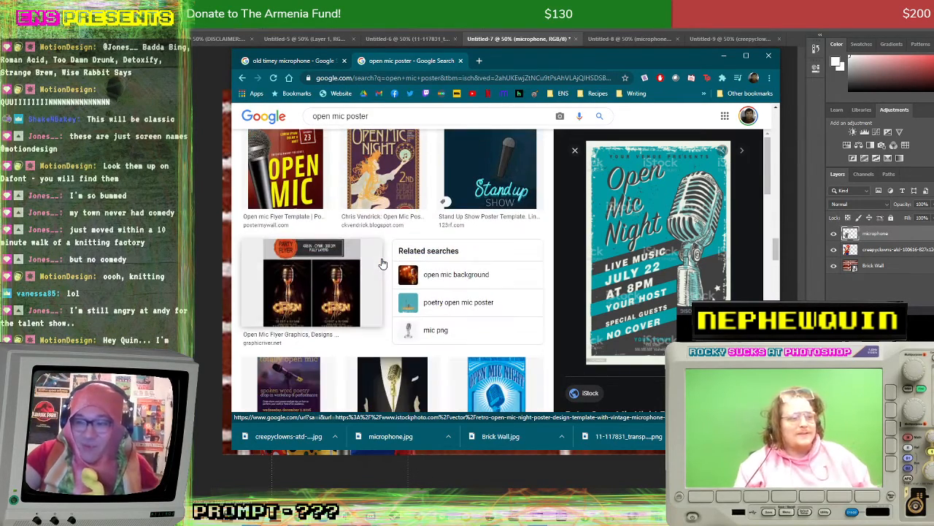
scroll(382, 263, "down", 3)
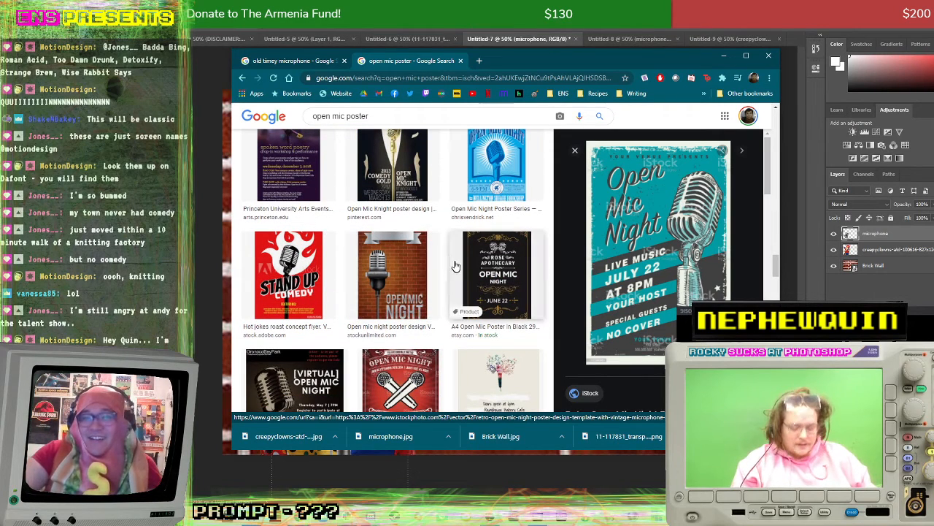
scroll(430, 268, "down", 3)
scroll(432, 265, "down", 5)
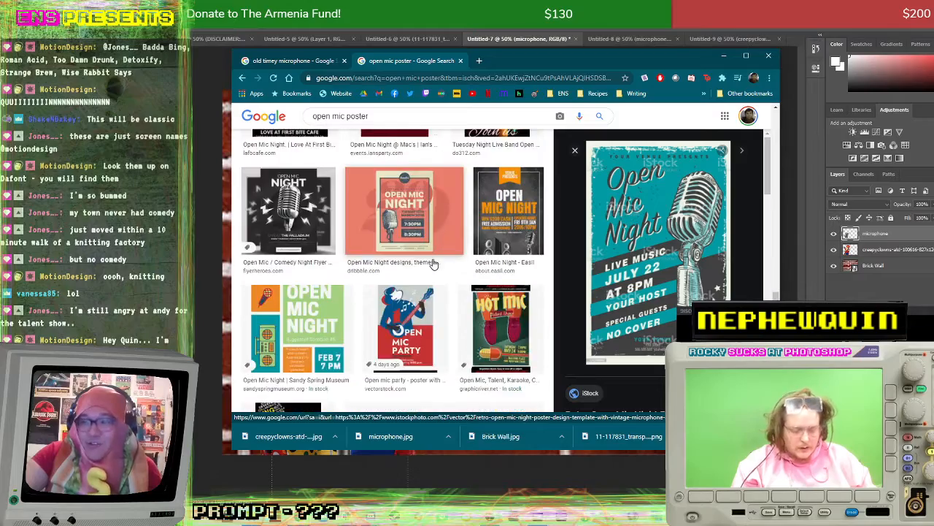
scroll(436, 262, "up", 8)
scroll(438, 260, "down", 3)
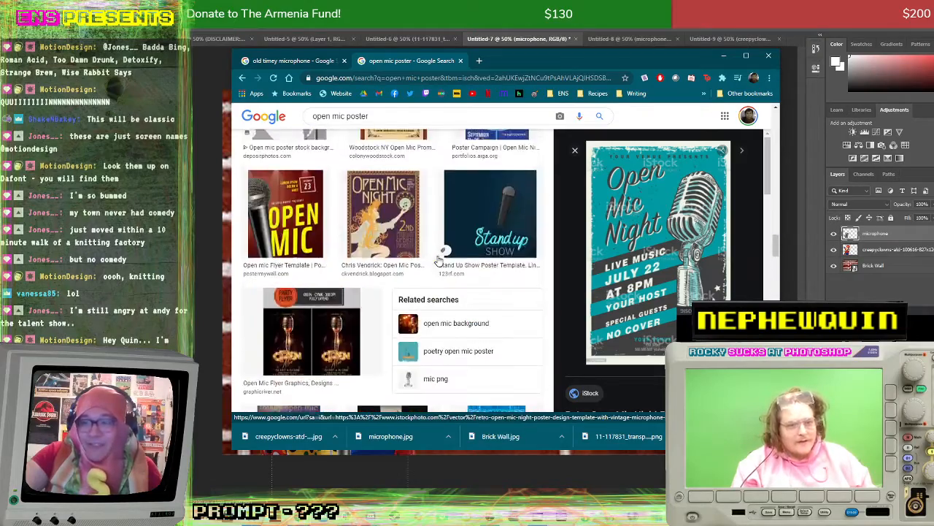
scroll(438, 257, "up", 3)
scroll(438, 254, "down", 3)
scroll(440, 252, "down", 5)
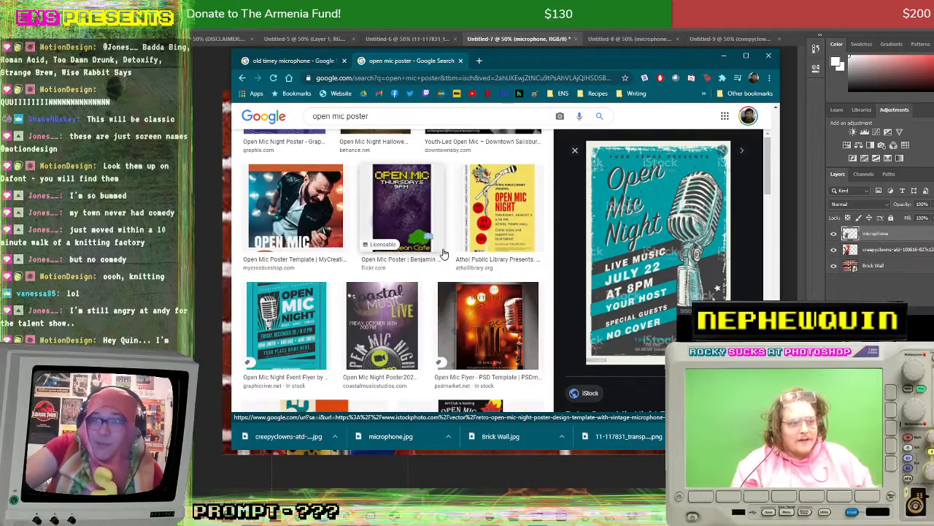
scroll(441, 254, "up", 5)
scroll(453, 245, "down", 5)
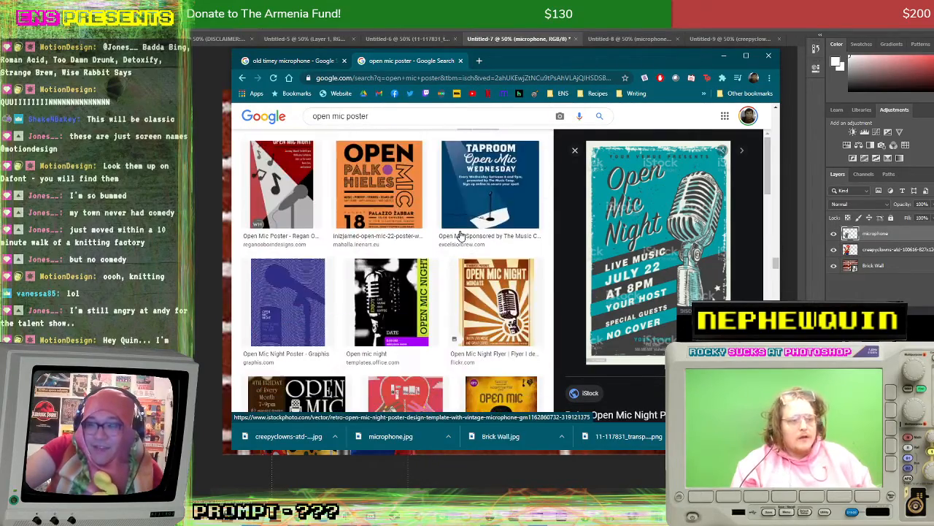
scroll(462, 235, "down", 3)
scroll(462, 234, "up", 3)
scroll(462, 232, "down", 5)
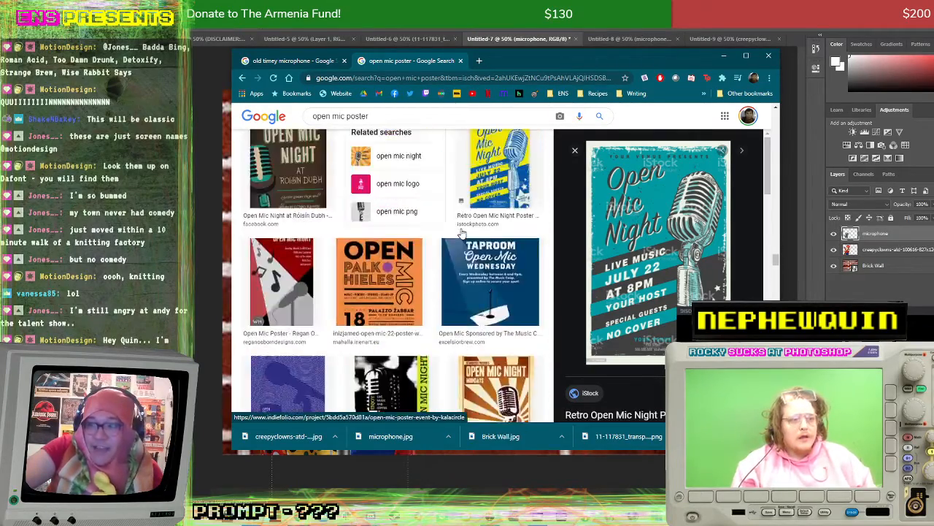
scroll(462, 233, "down", 10)
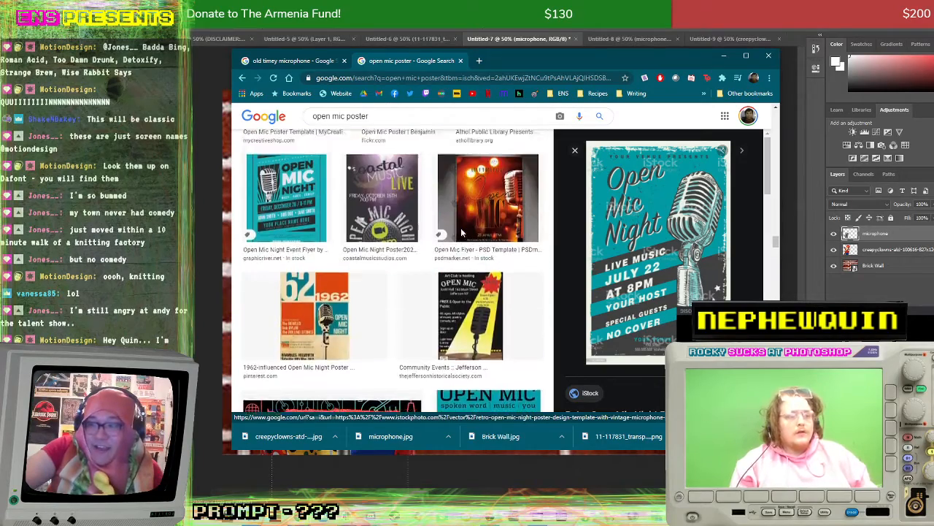
scroll(461, 232, "down", 10)
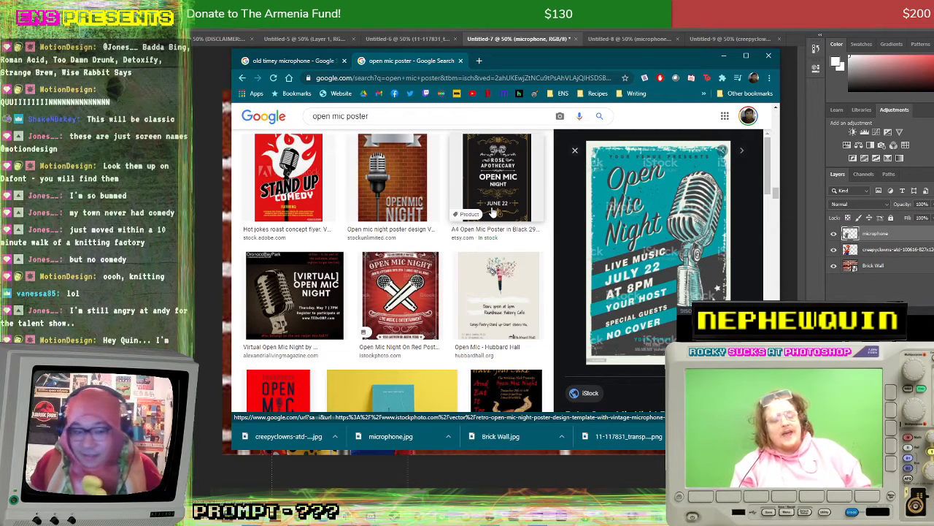
scroll(490, 248, "down", 10)
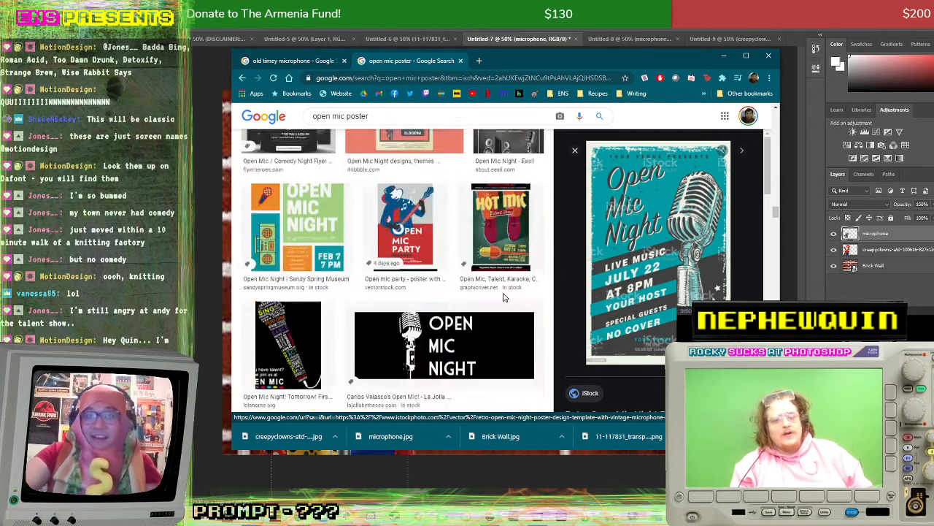
scroll(445, 263, "down", 5)
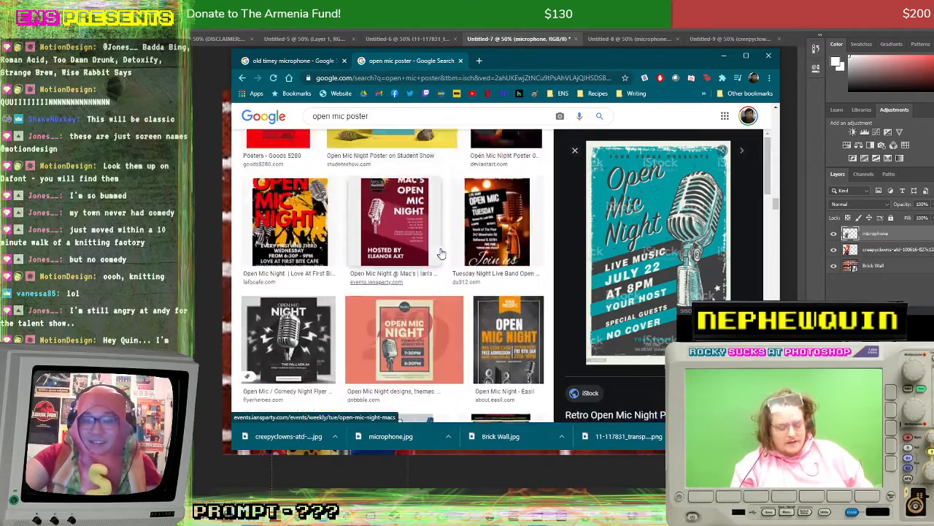
scroll(442, 244, "up", 15)
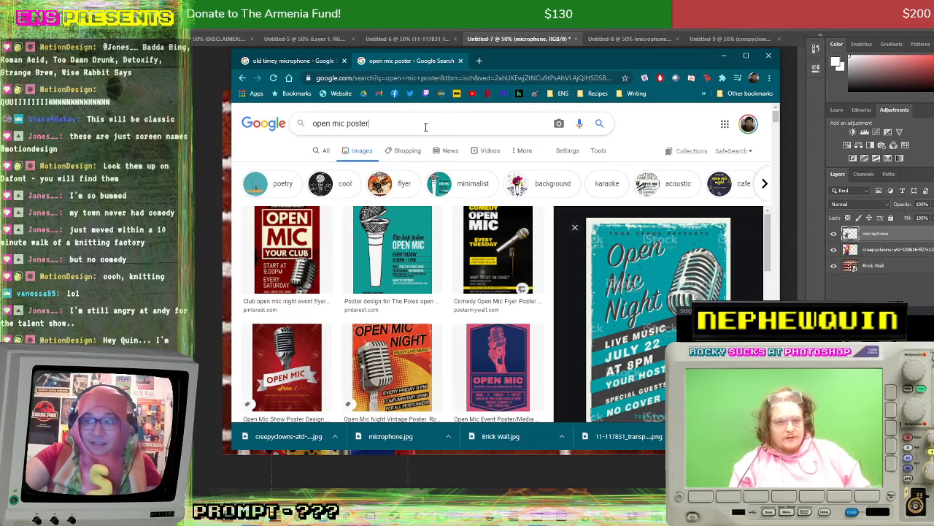
Step: Search Google Images for "beer clip art"
triple_click(425, 127)
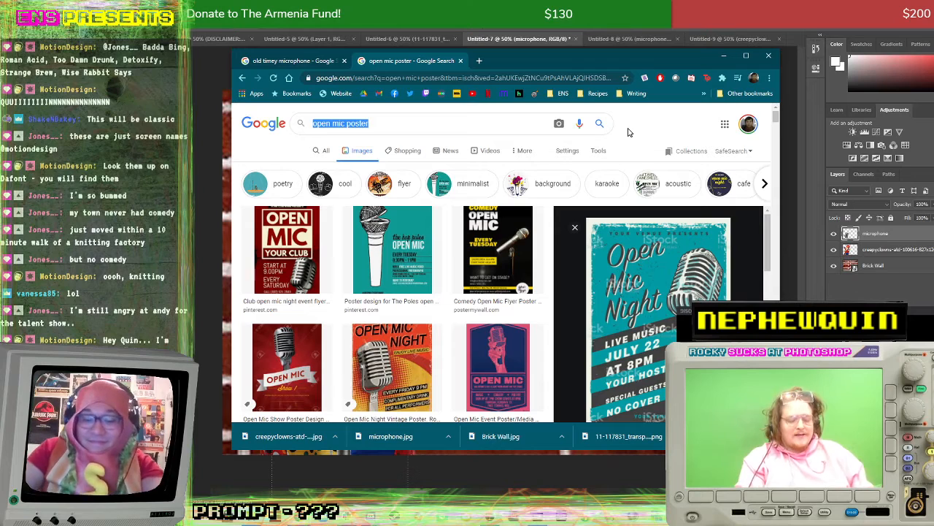
type("beer clip art")
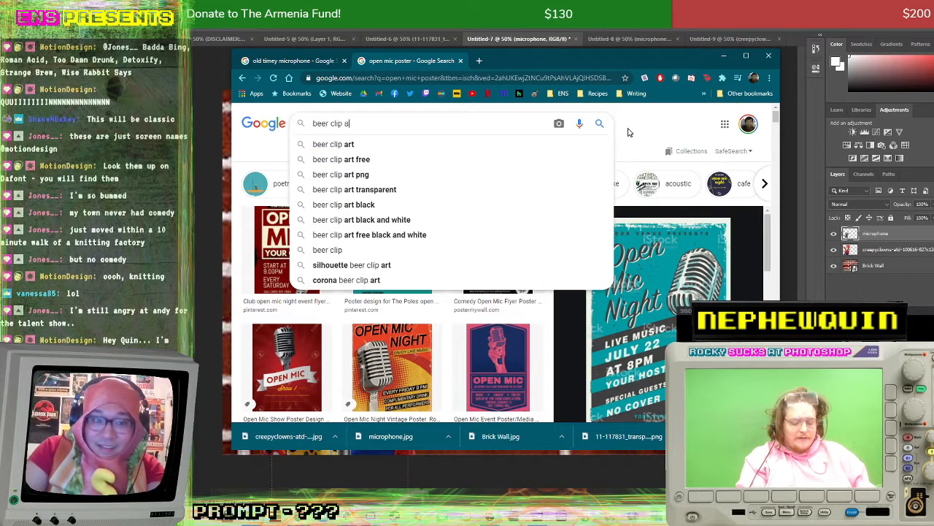
key("Return")
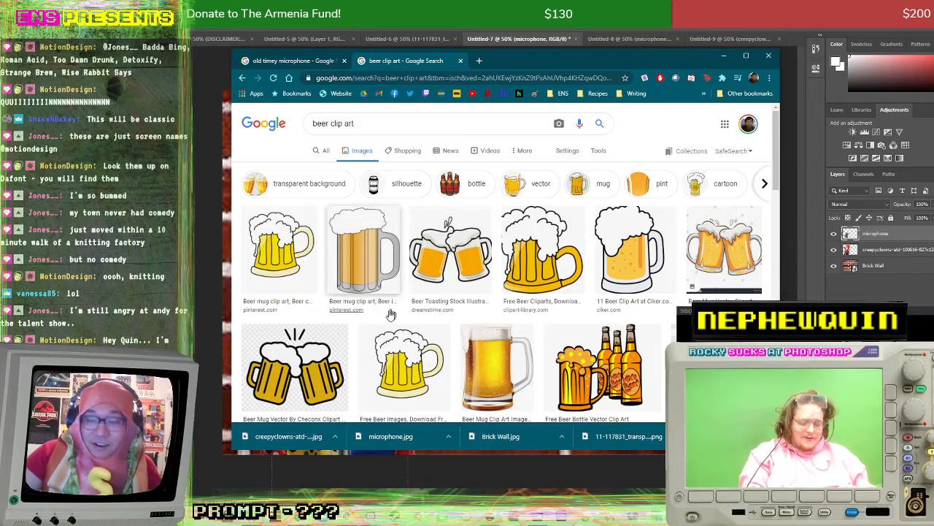
Step: Preview the two clinking beer mugs from pinclipart.com and save them as a PNG image in the NephewQuin folder under the suggested name
left_click(328, 369)
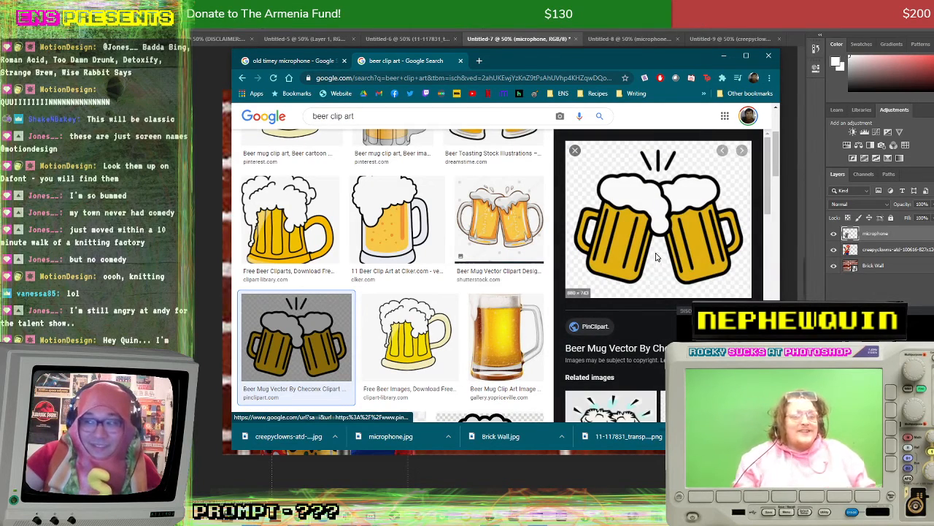
right_click(655, 255)
left_click(659, 355)
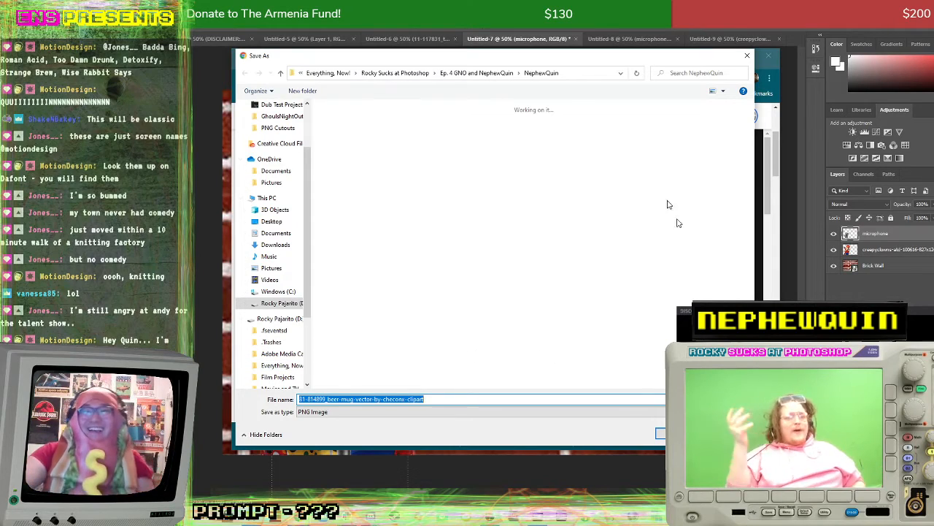
left_click(678, 434)
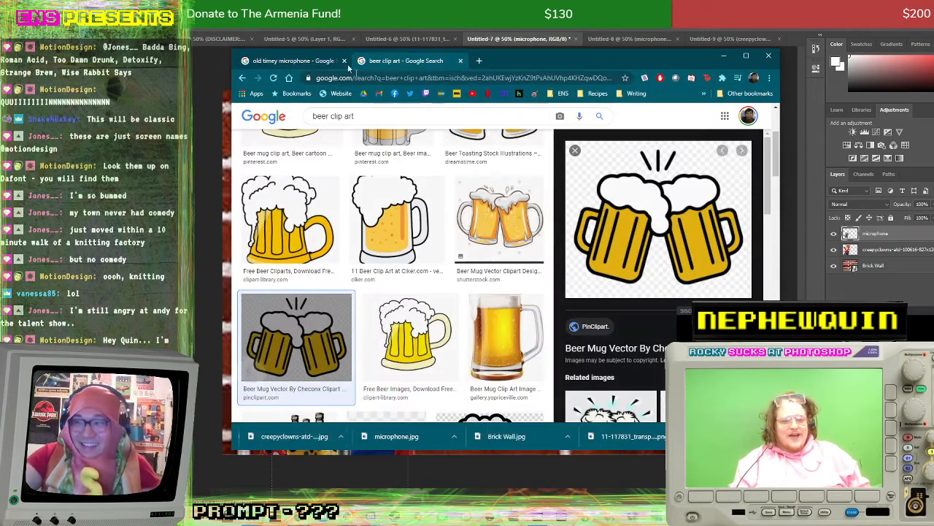
Step: Return to Photoshop and close the Untitled-6 fire document and the Untitled-5 haircut document without saving
left_click(200, 75)
left_click(446, 39)
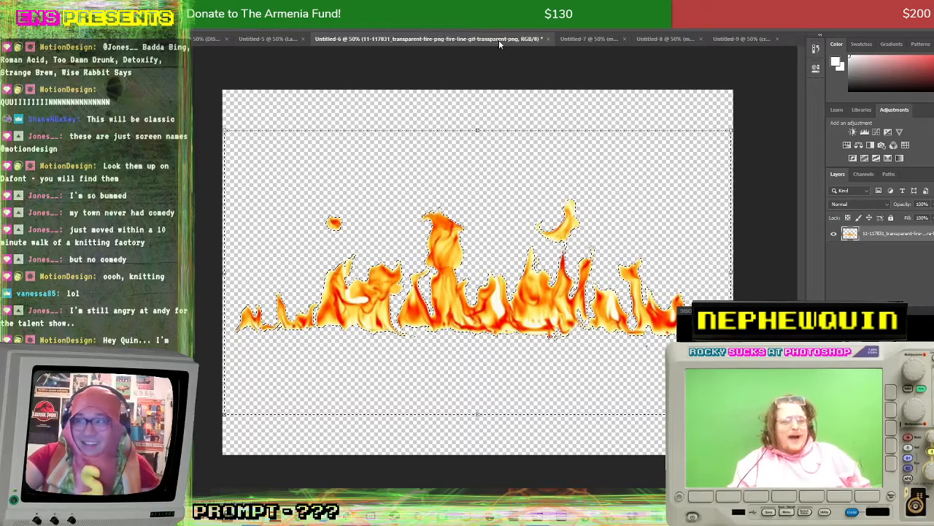
left_click(548, 39)
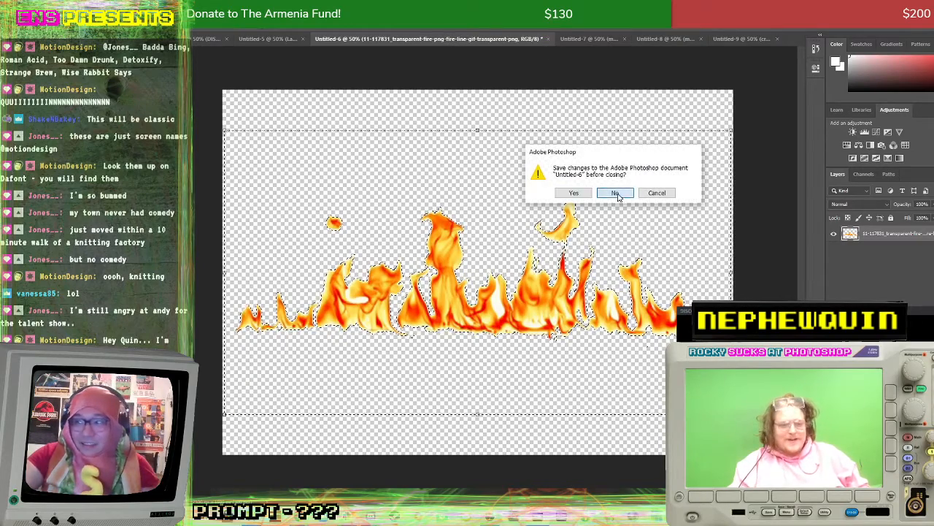
left_click(615, 193)
left_click(336, 38)
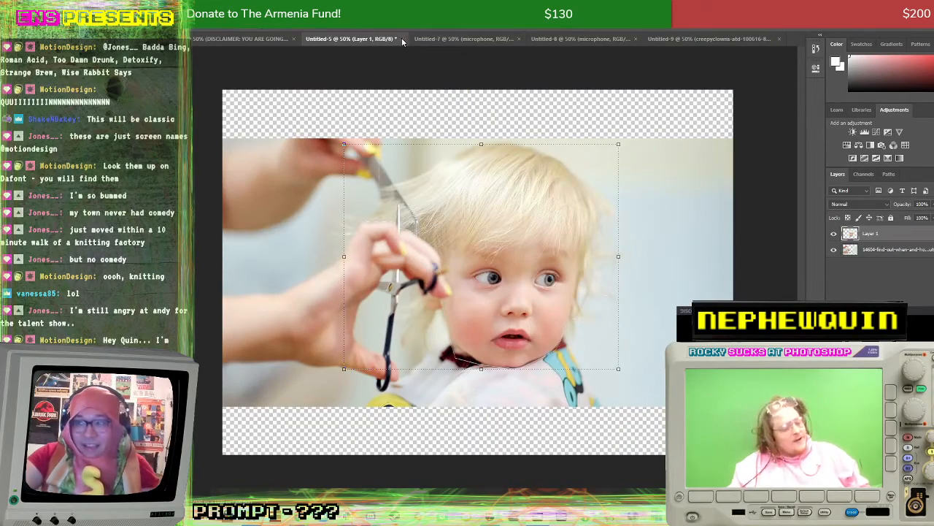
left_click(402, 38)
left_click(613, 192)
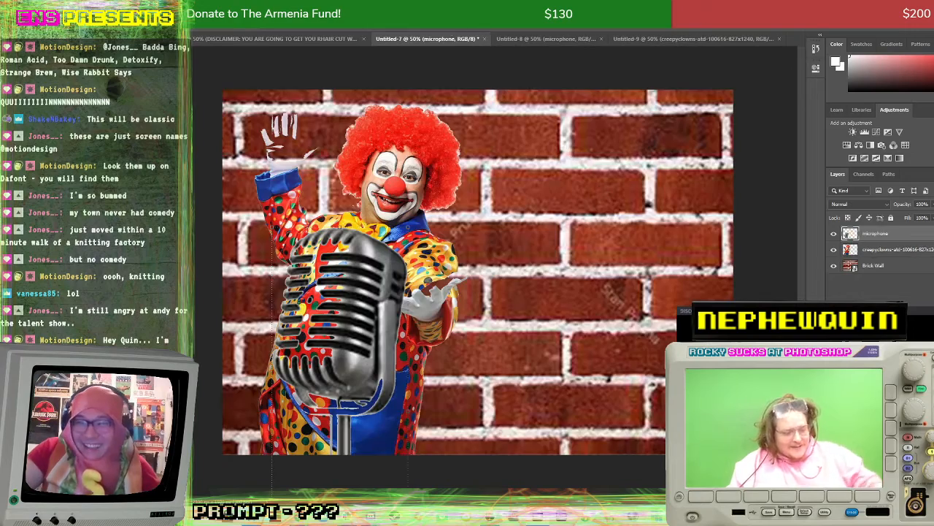
Step: Close the Untitled-8 microphone document and the Untitled-9 clown document without saving their changes
left_click(543, 40)
left_click(601, 39)
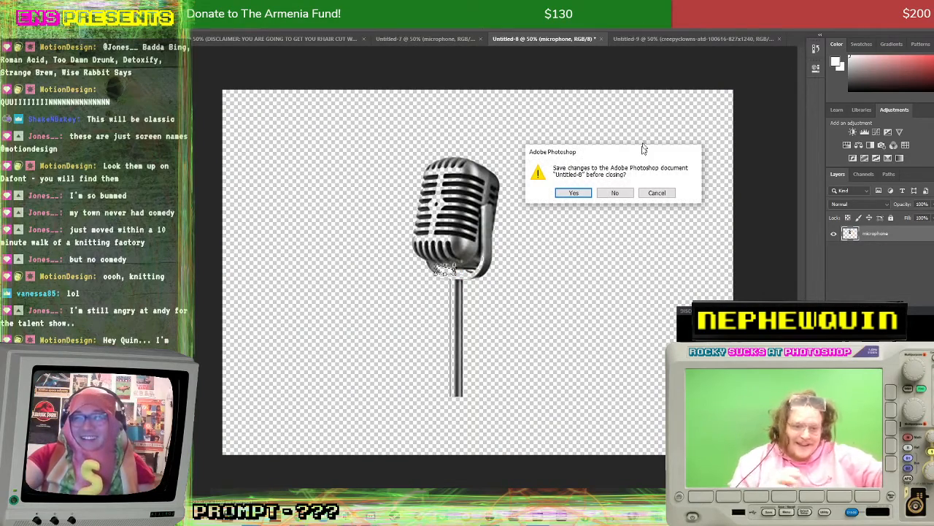
left_click(619, 193)
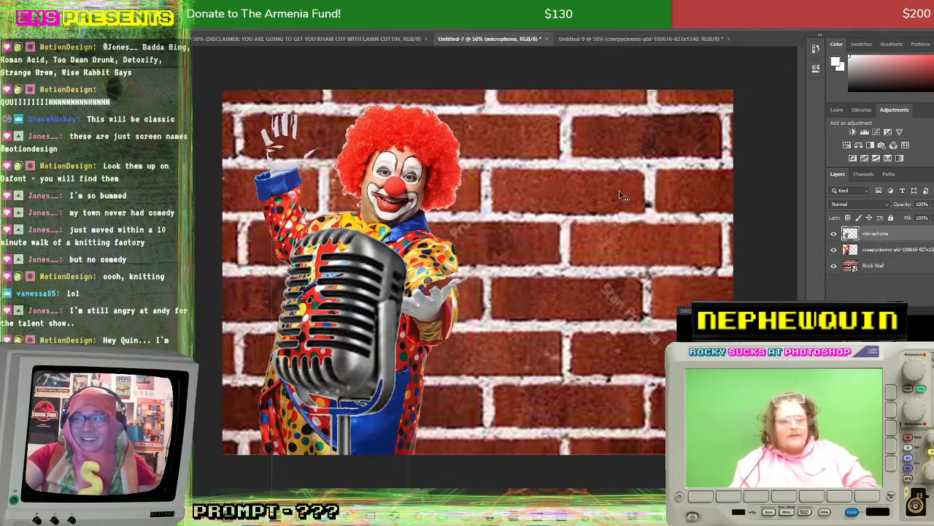
left_click(727, 36)
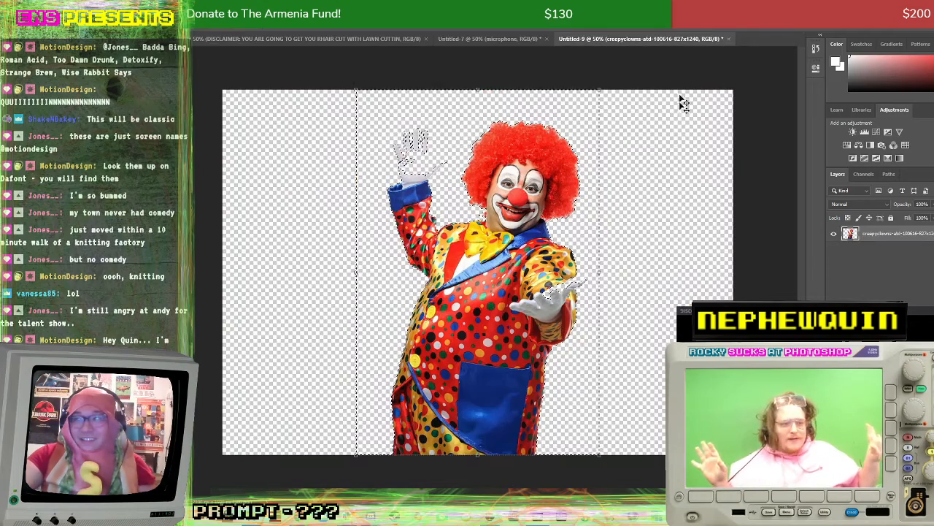
left_click(729, 39)
left_click(621, 195)
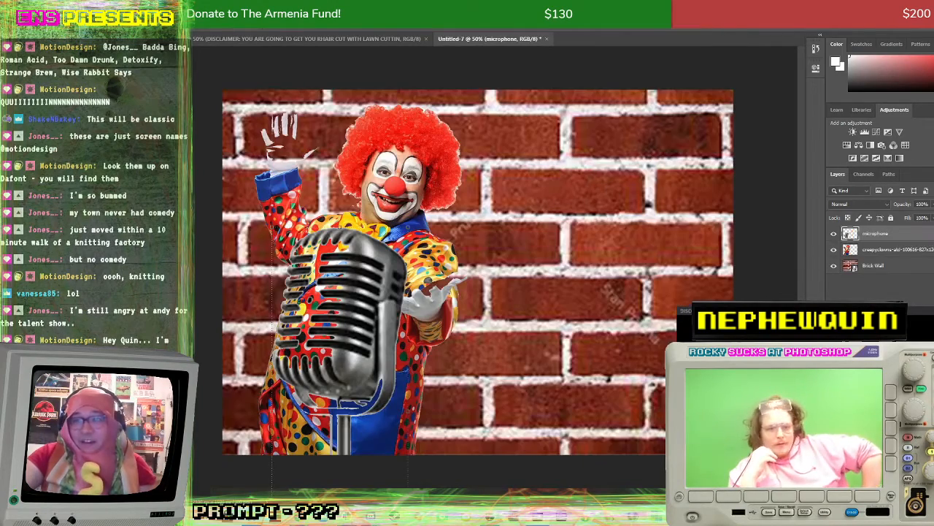
Step: Create a new blank document with a white background using the default settings
left_click(155, 8)
left_click(233, 49)
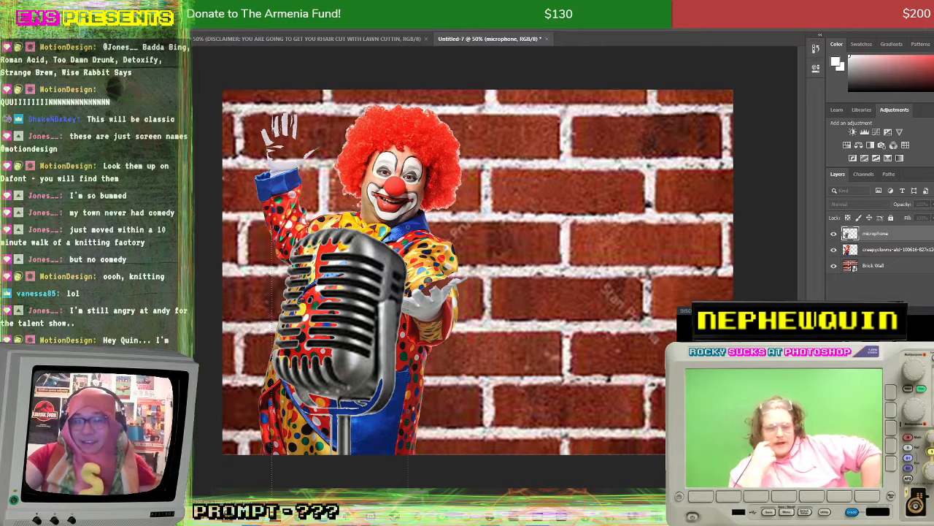
key("Return")
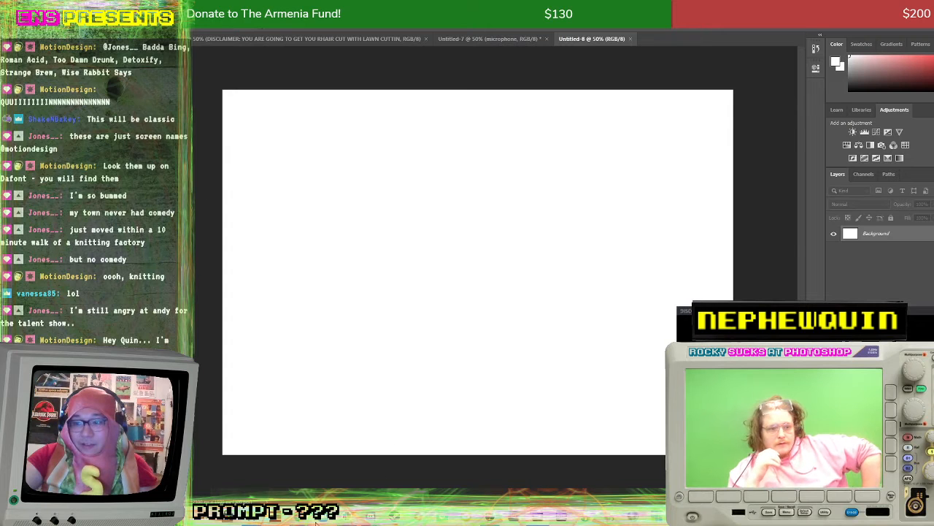
Step: Place the clinking beer mugs image from the Chrome results in the blank document and delete the white background layer
mouse_move(310, 519)
left_click(401, 468)
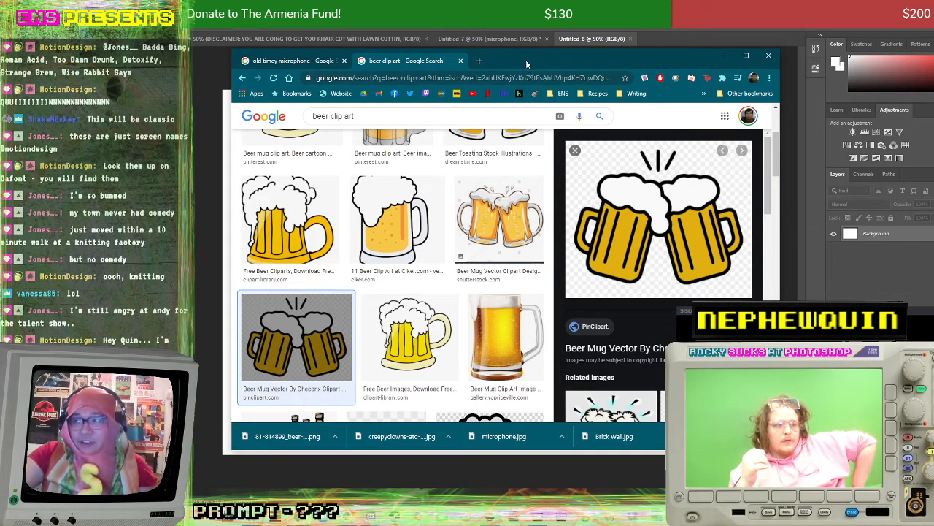
left_click_drag(526, 60, 757, 73)
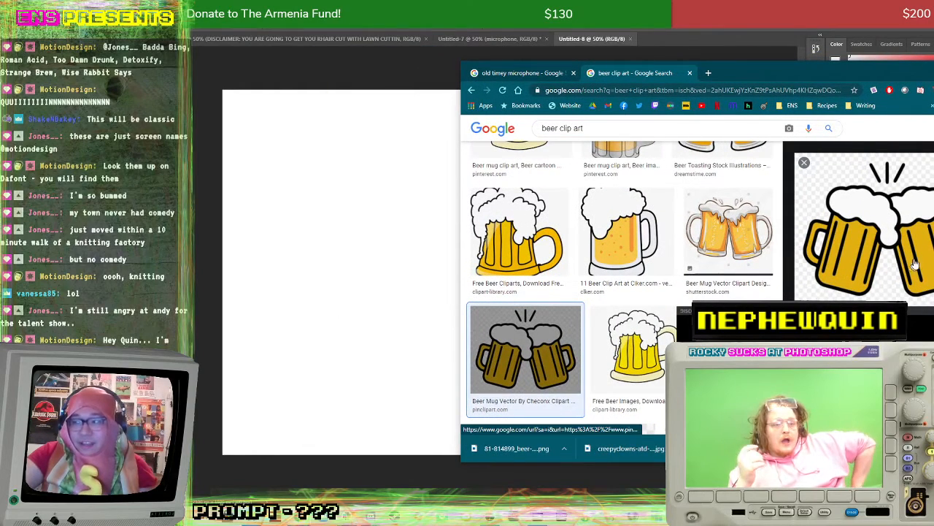
left_click_drag(526, 350, 427, 345)
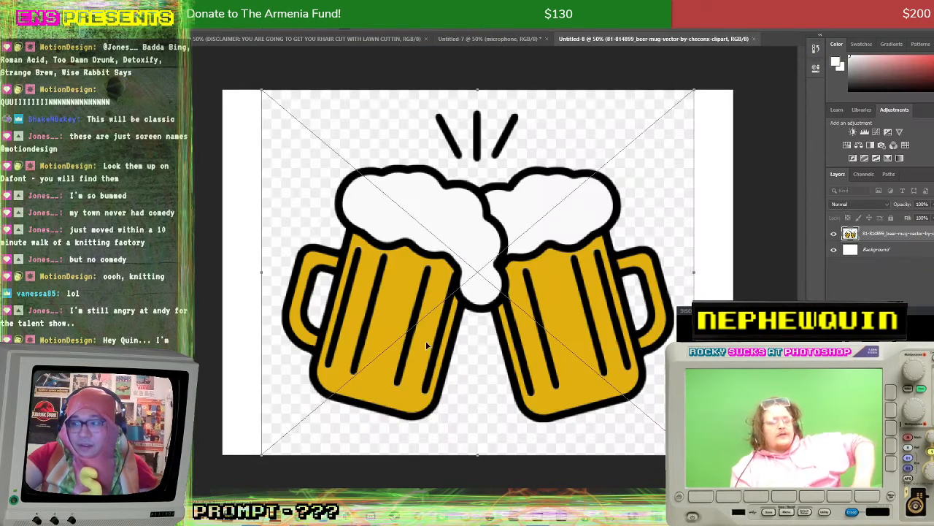
key("Return")
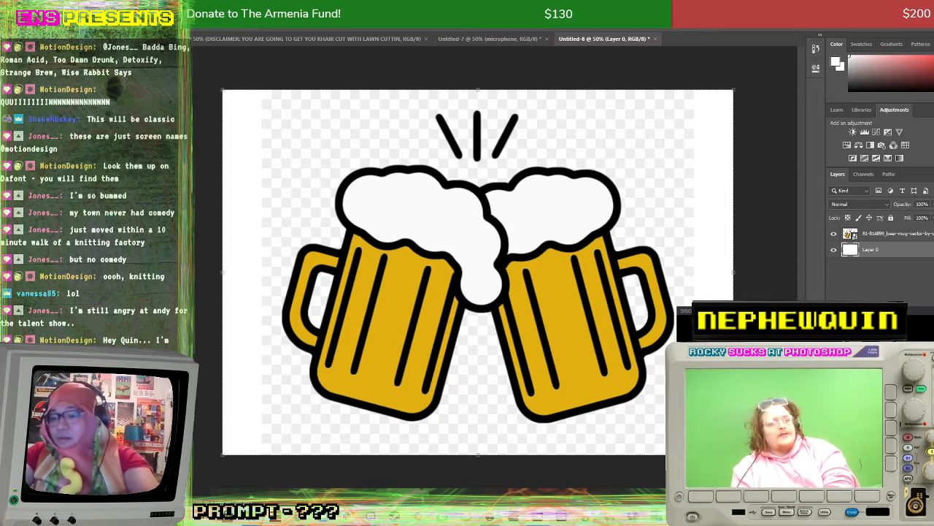
key("Delete")
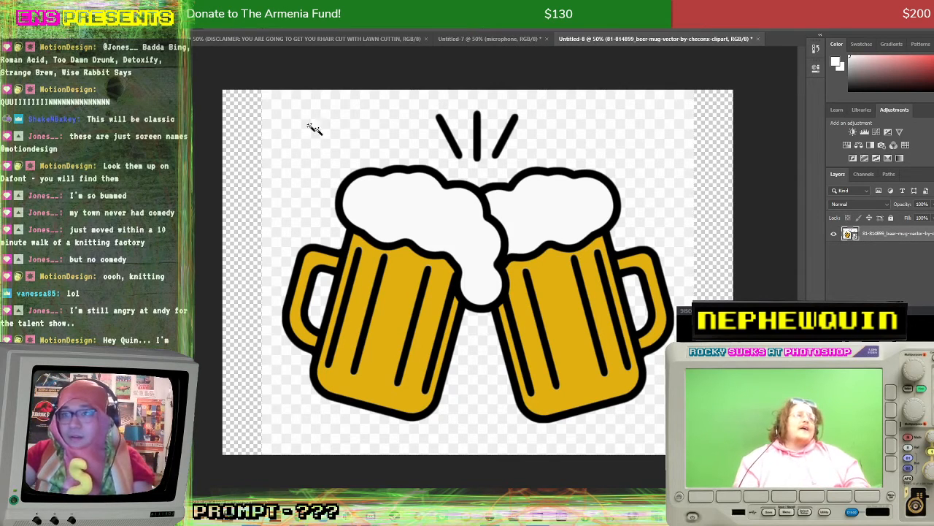
Step: Try to erase the backdrop around the beer mugs, then rasterize the mug layer and clear the selection
left_click(334, 142)
key("Delete")
left_click(626, 198)
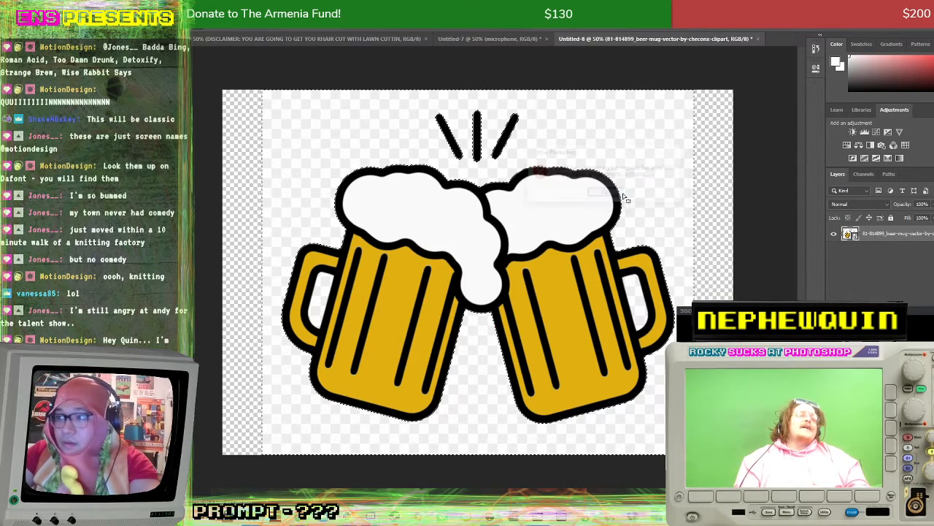
right_click(841, 241)
left_click(912, 275)
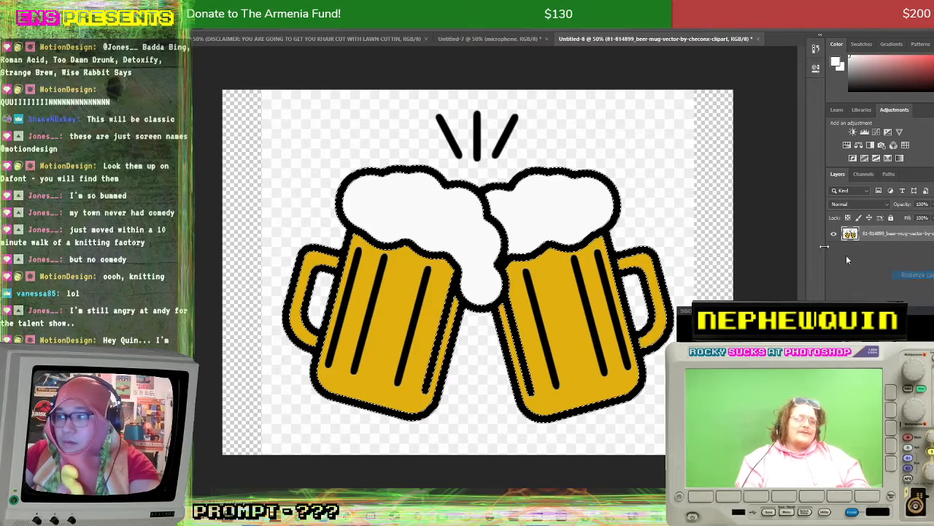
key("ctrl+d")
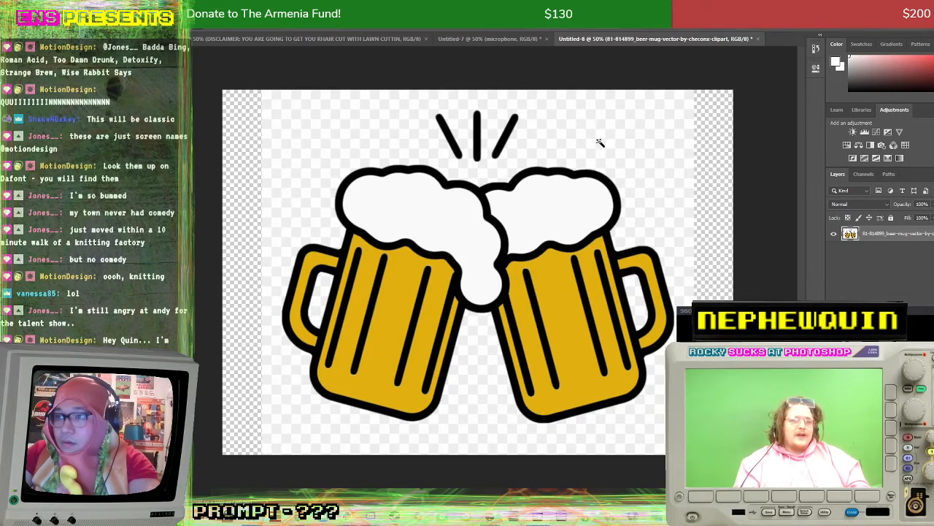
Step: Use the Magic Wand to remove the fake checkered backdrop around the beer mugs and inside both handles
left_click(600, 143)
key("Delete")
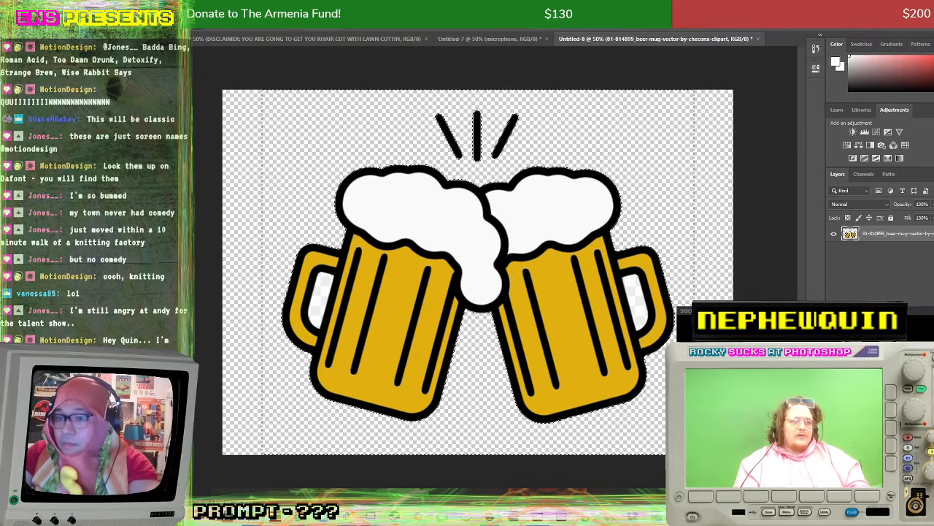
key("ctrl+d")
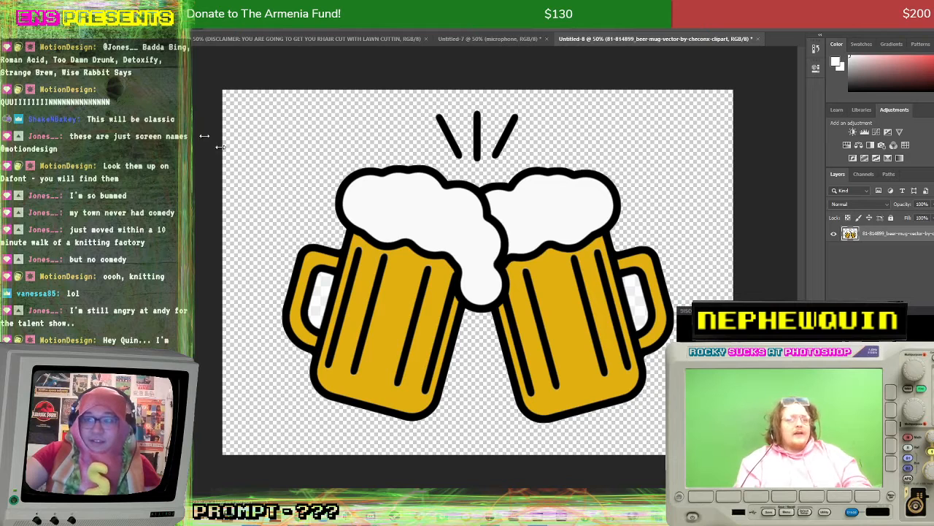
left_click(326, 292)
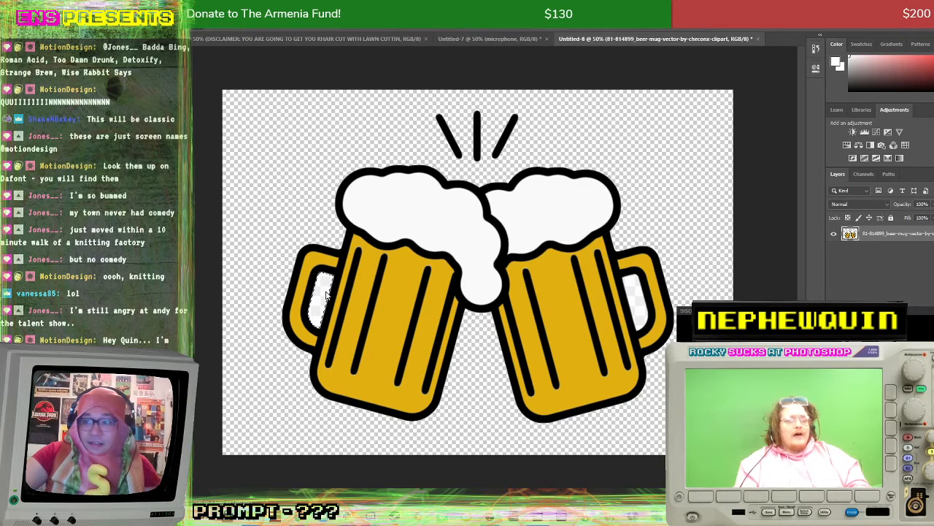
key("Delete")
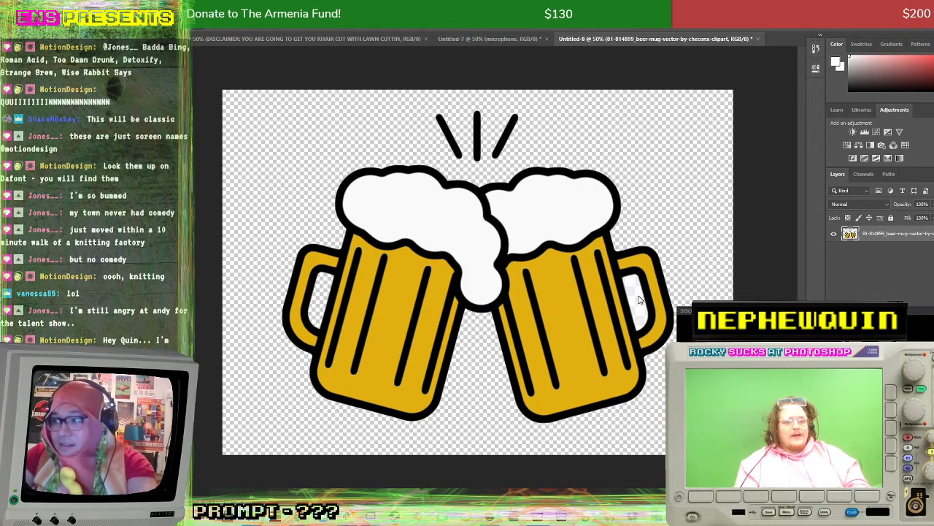
left_click(639, 300)
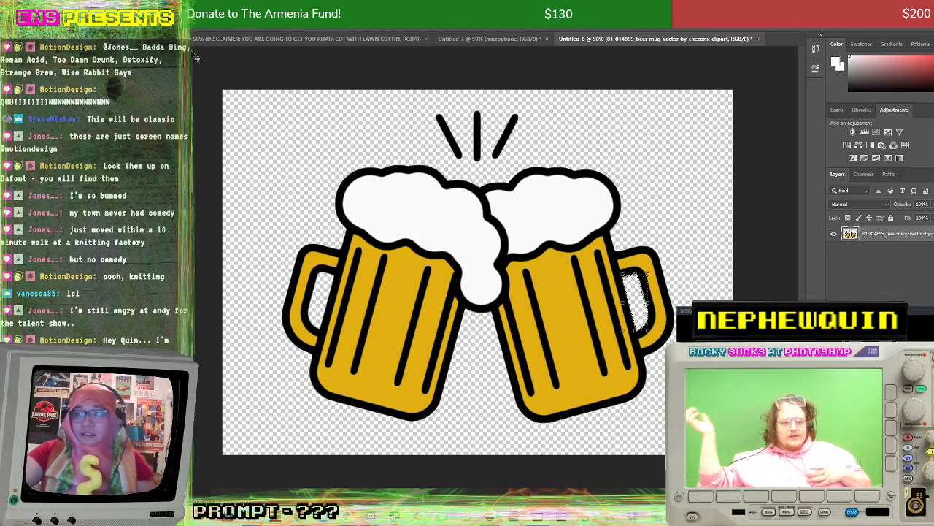
Step: Copy the cut-out beer mugs into the Untitled-7 clown composite and try scaling them down in the upper-right corner
mouse_move(547, 235)
left_mouse_down()
mouse_move(509, 183)
mouse_move(459, 172)
mouse_move(469, 69)
mouse_move(486, 42)
mouse_move(567, 276)
left_mouse_up()
key("ctrl+t")
left_click_drag(766, 111, 696, 150)
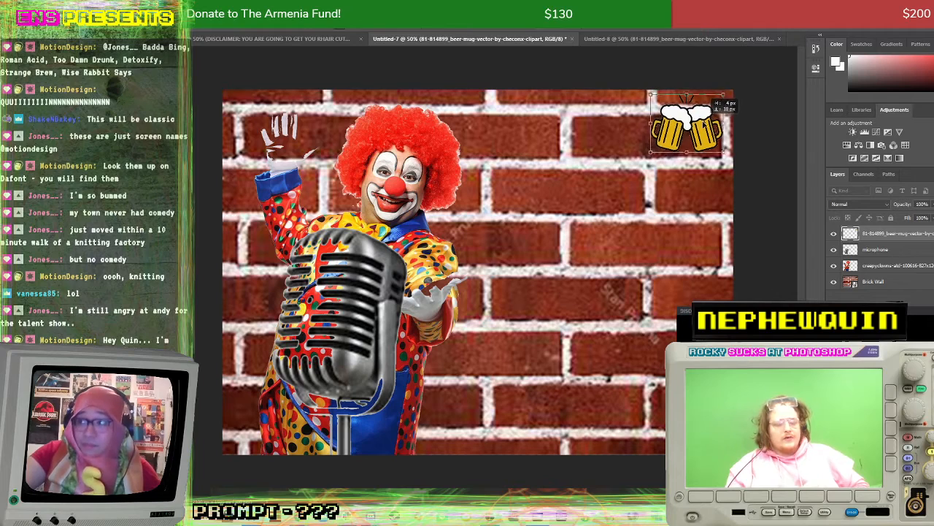
Step: Close the Untitled-8 beer document without saving and shrink the beer mugs into the poster's upper-right corner
left_click(679, 40)
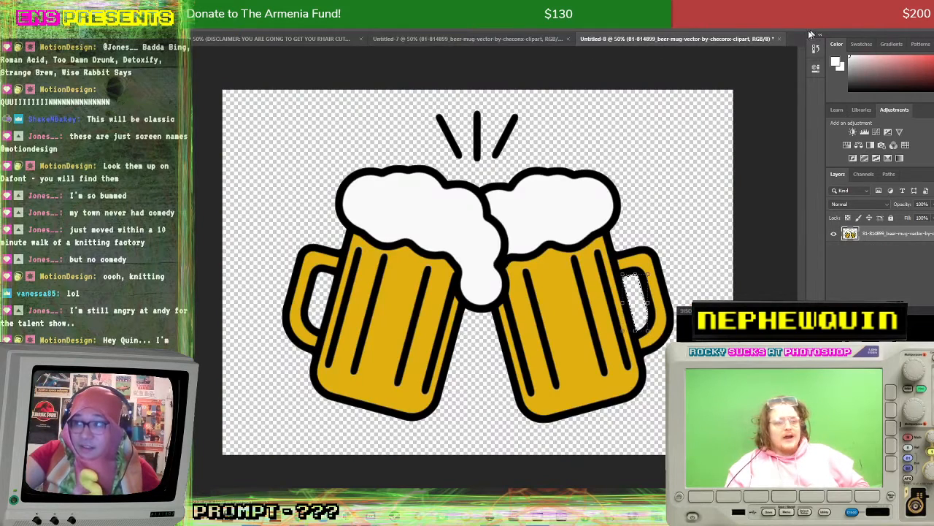
left_click(781, 39)
left_click(620, 193)
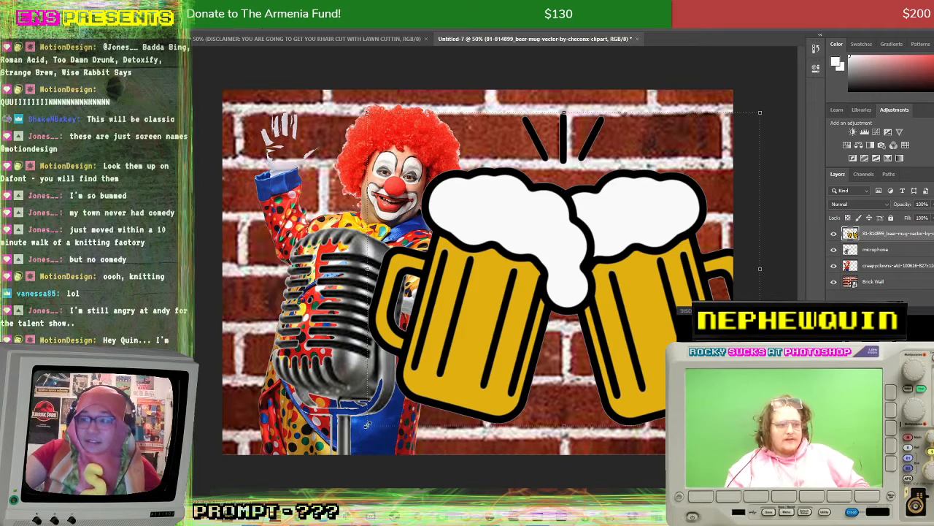
left_click_drag(368, 425, 682, 131)
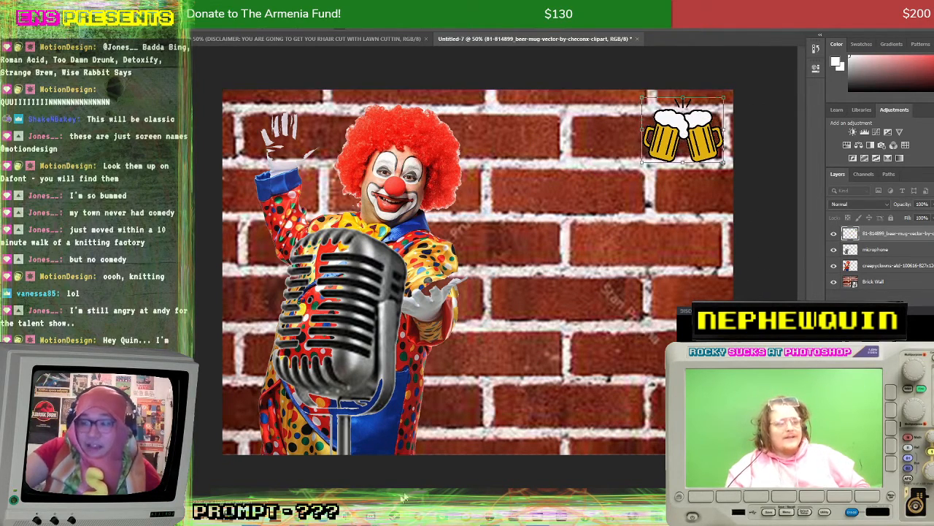
Step: Switch to the Chrome window, dismiss the search-by-image box and search Google Images for "pizza clip art"
mouse_move(307, 522)
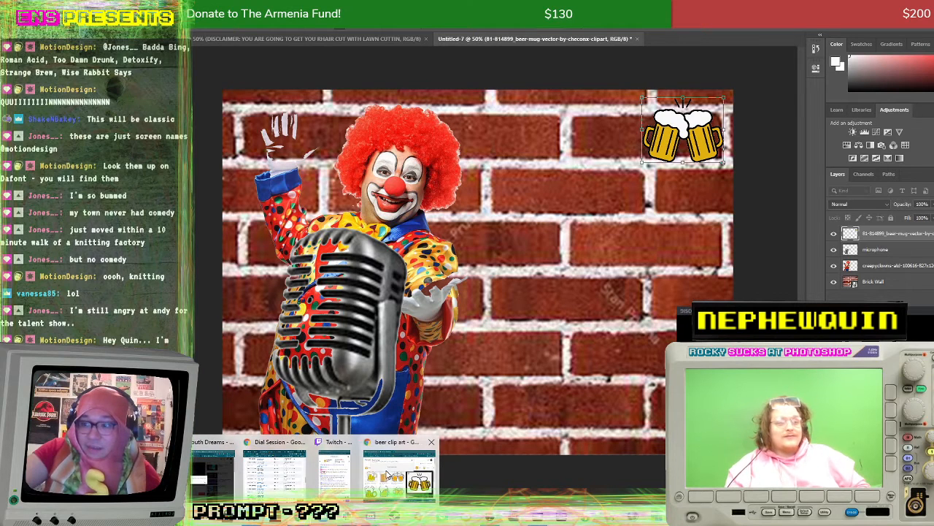
left_click(281, 460)
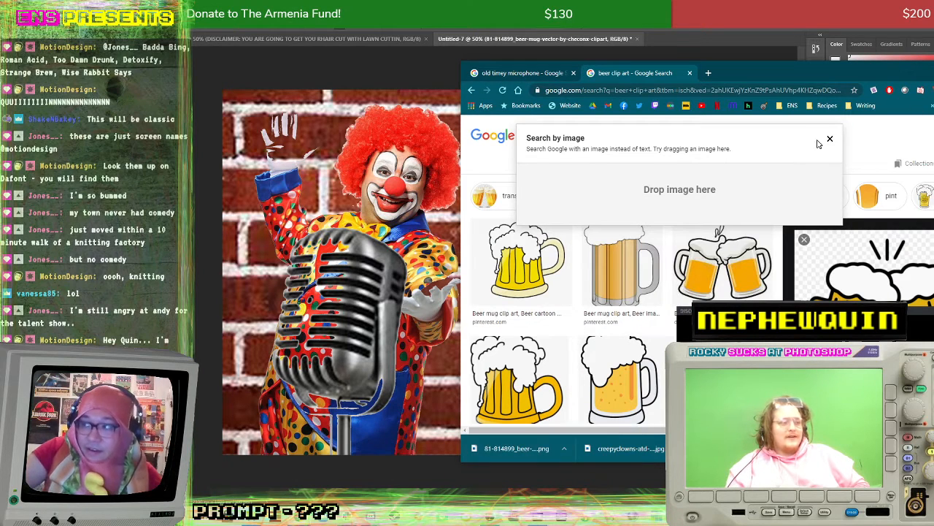
left_click(829, 139)
left_click_drag(646, 137, 417, 130)
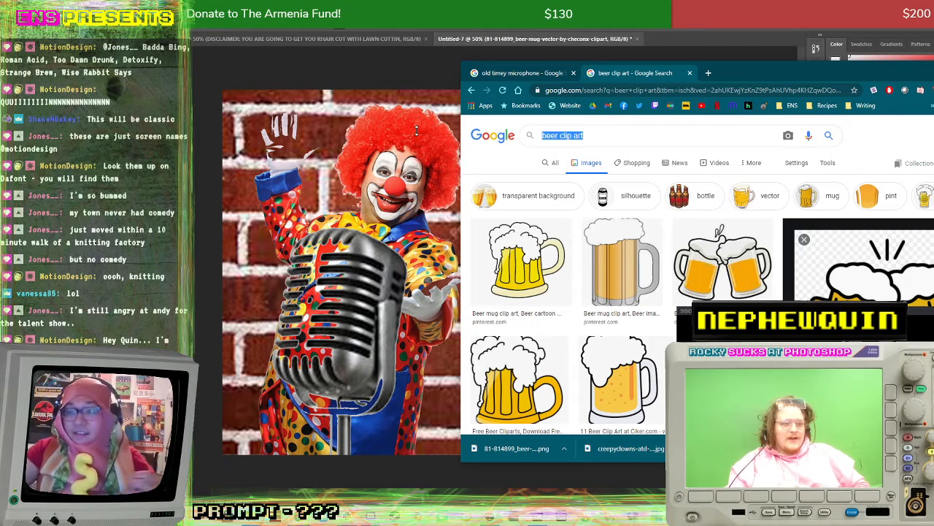
type("pizza clip art")
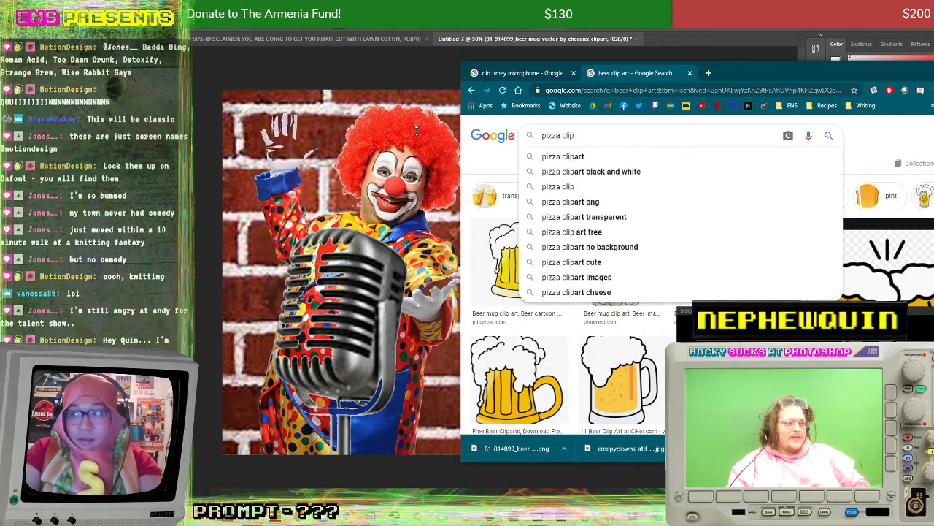
key("Return")
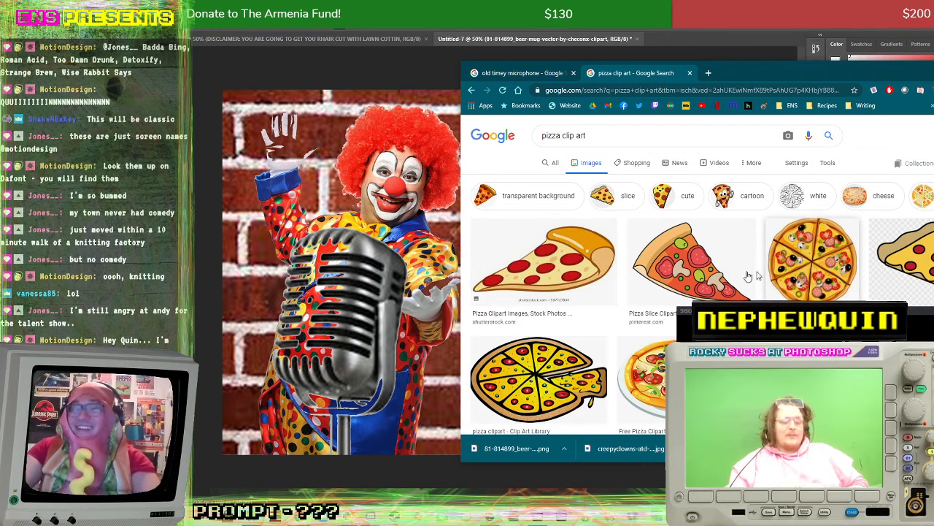
Step: Save the pepperoni pizza slice from clipartmax.com as a PNG image in the NephewQuin folder and return to Photoshop
left_click(899, 252)
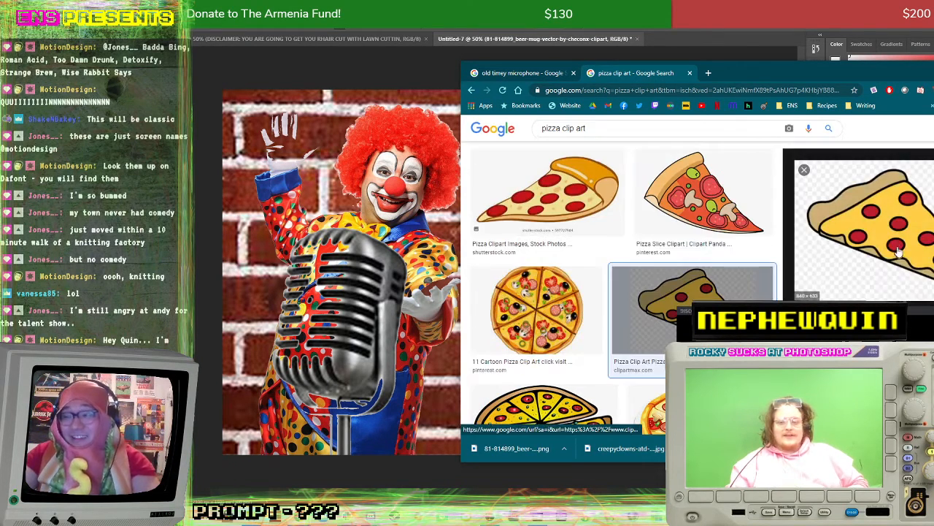
right_click(898, 265)
left_click(923, 353)
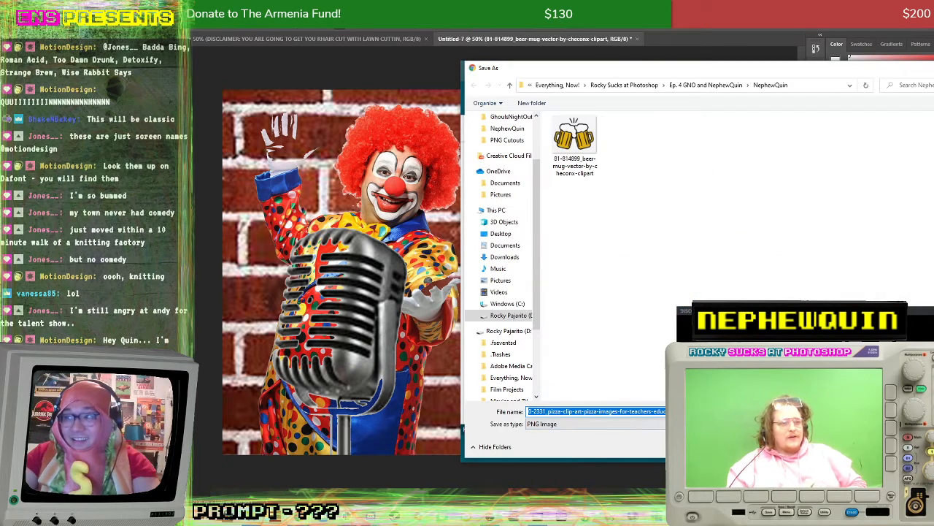
key("Return")
left_click(652, 46)
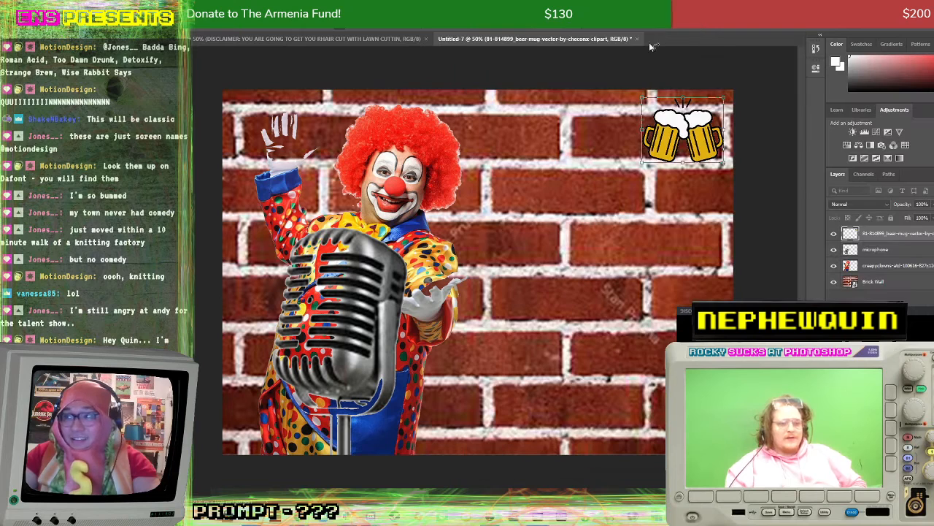
Step: Deselect the beer mug layer and create a new blank document with the default settings
left_click(151, 9)
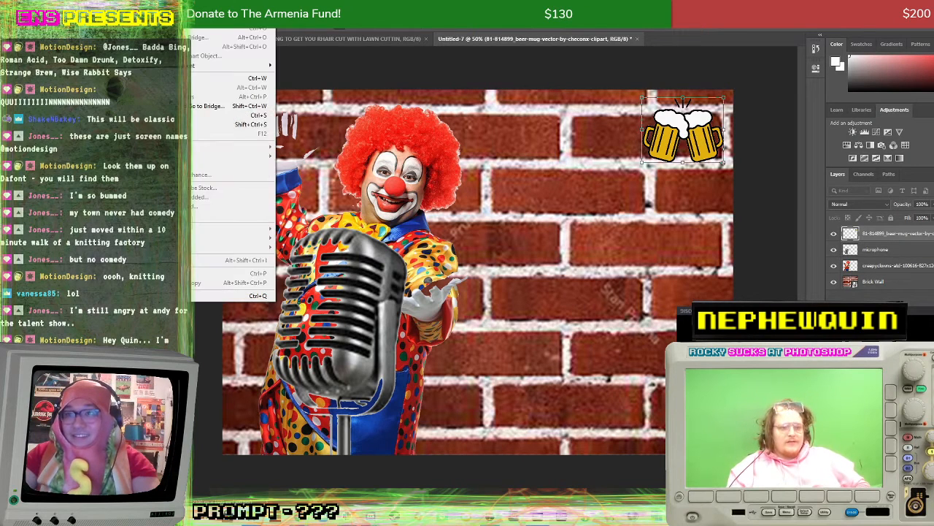
left_click(415, 74)
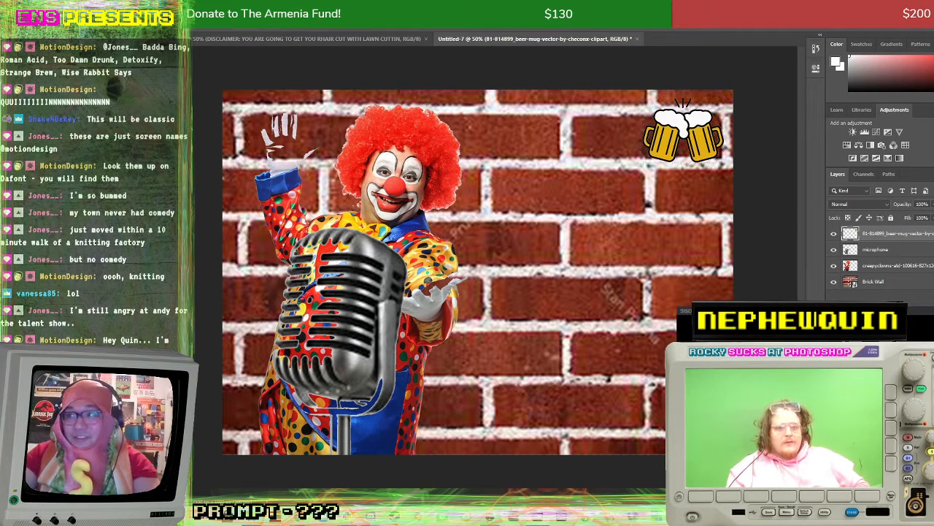
left_click(416, 74)
left_click(151, 10)
left_click(162, 26)
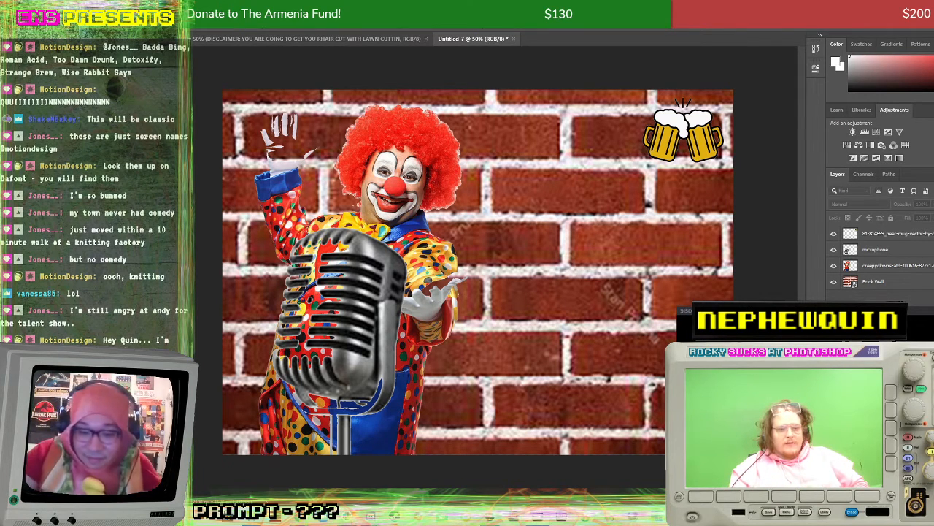
key("ctrl+n")
key("Return")
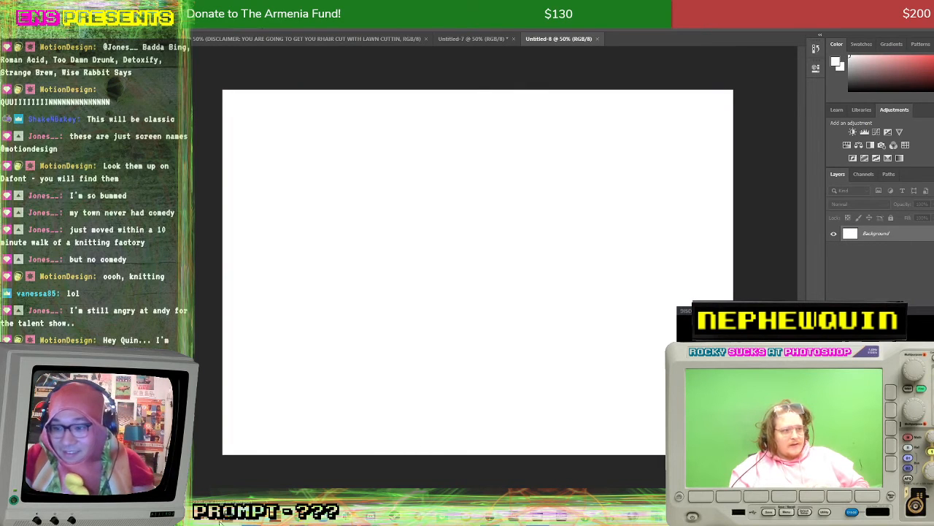
Step: Place the downloaded pizza slice image from the Chrome window into the blank Untitled-8 document
mouse_move(335, 516)
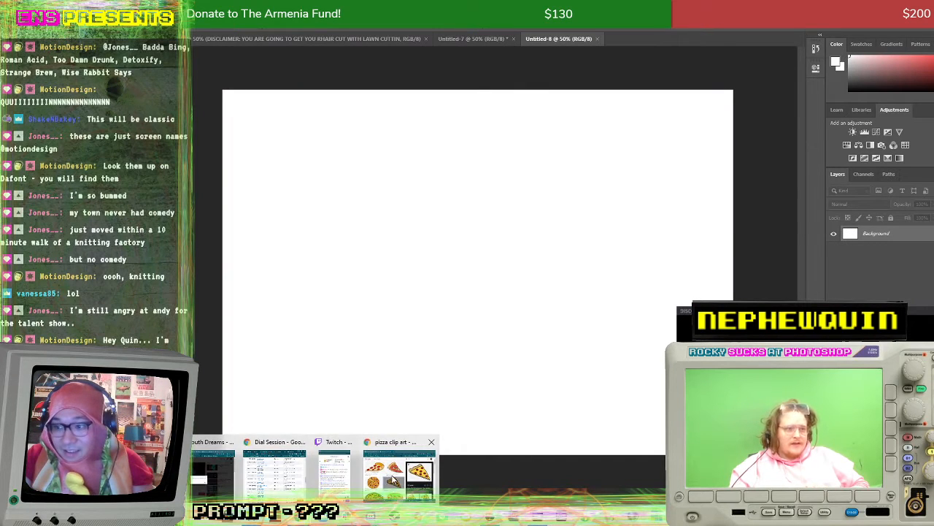
left_click(420, 467)
left_click_drag(508, 447, 376, 360)
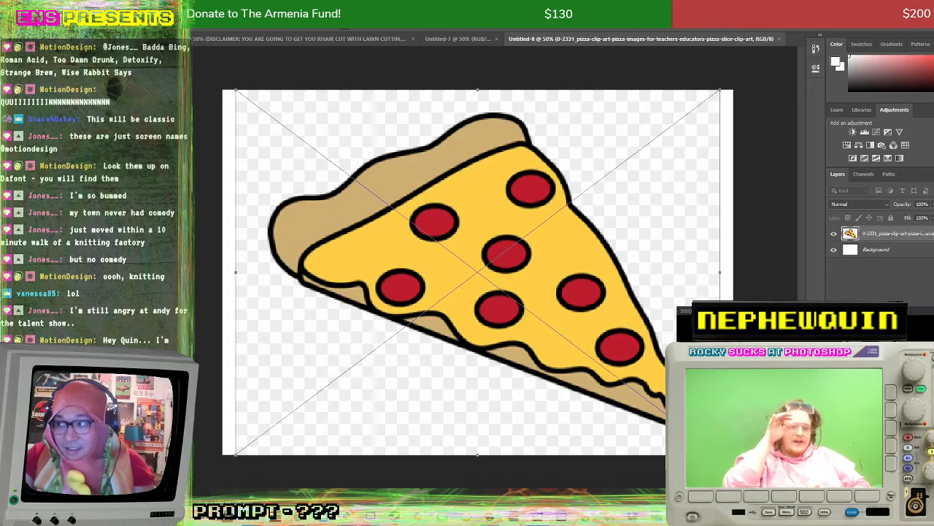
key("Return")
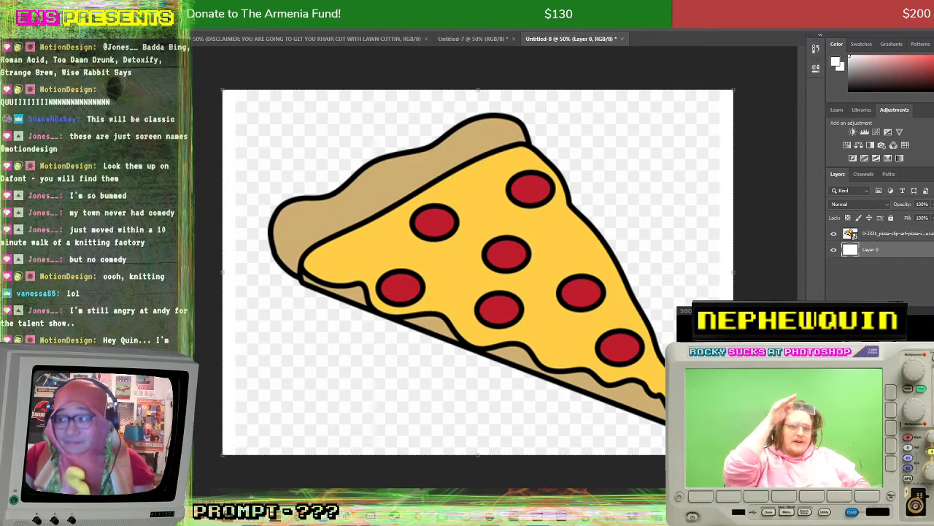
Step: Delete the white background layer and rasterize the pizza slice layer
left_click(918, 250)
key("Delete")
right_click(893, 238)
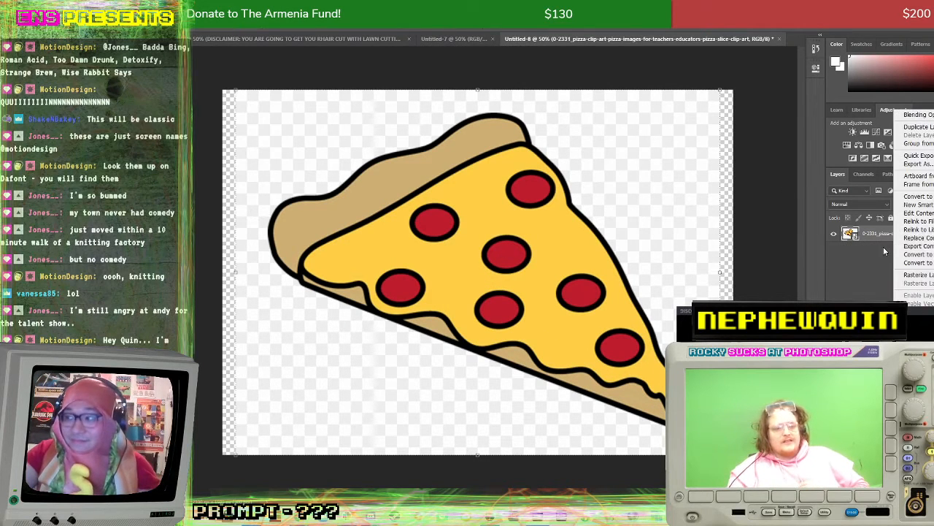
left_click(927, 275)
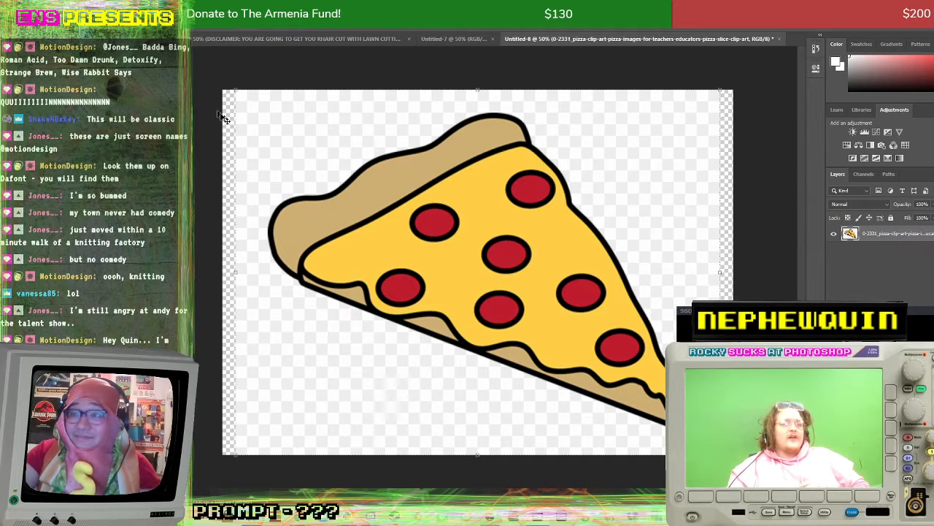
Step: Select and delete the checkered backdrop around the pizza slice, and clear the selection
left_click(319, 141)
key("Delete")
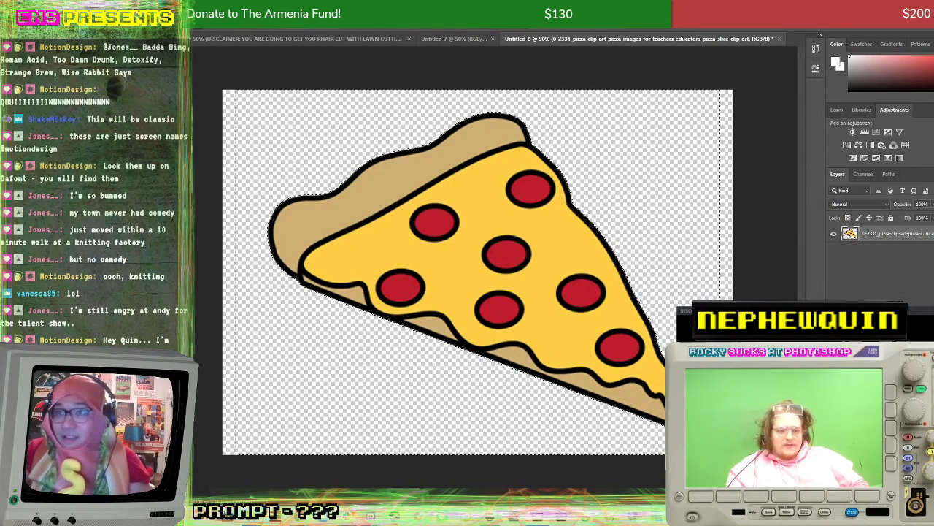
key("ctrl+d")
Step: Copy the cut-out pizza slice into the Untitled-7 clown composite, scaling it down to fit beside the beer mugs
left_click_drag(459, 38, 593, 164)
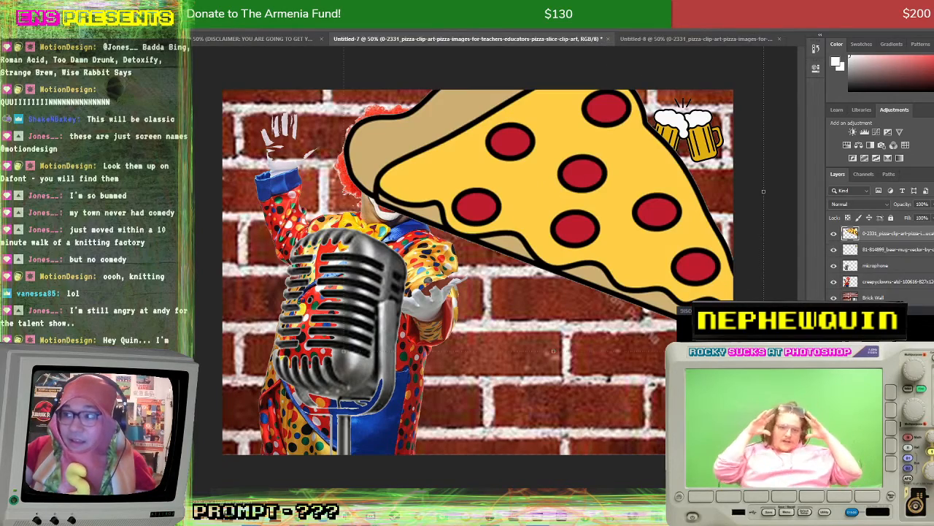
left_click_drag(763, 308, 454, 213)
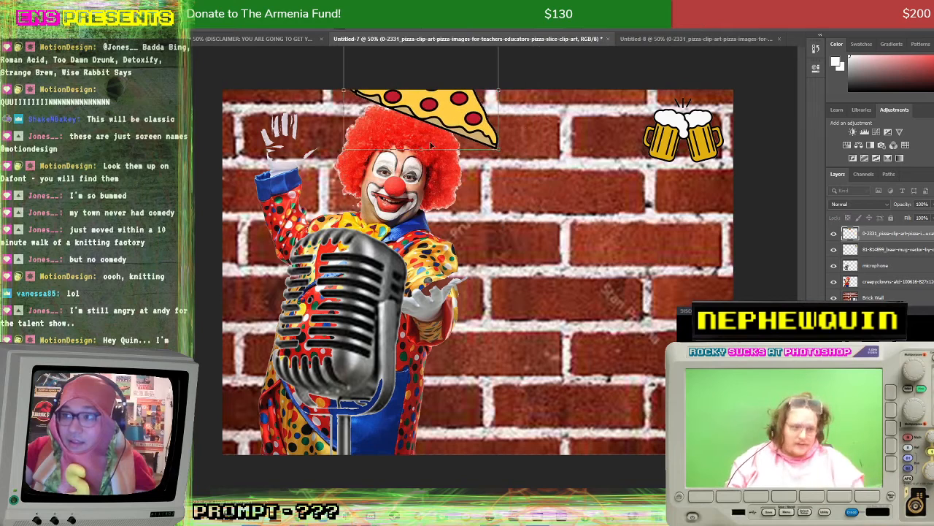
left_click_drag(430, 117, 597, 314)
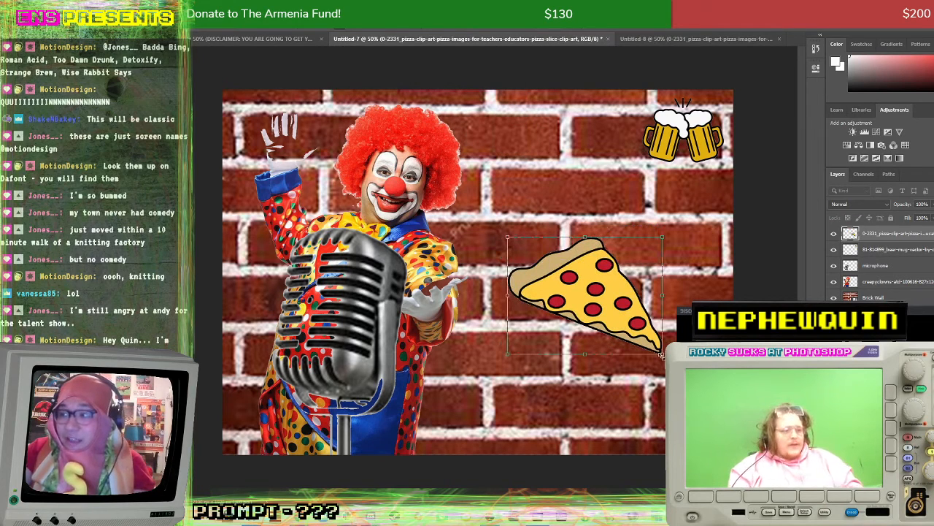
left_click_drag(660, 354, 632, 332)
left_click_drag(594, 292, 590, 130)
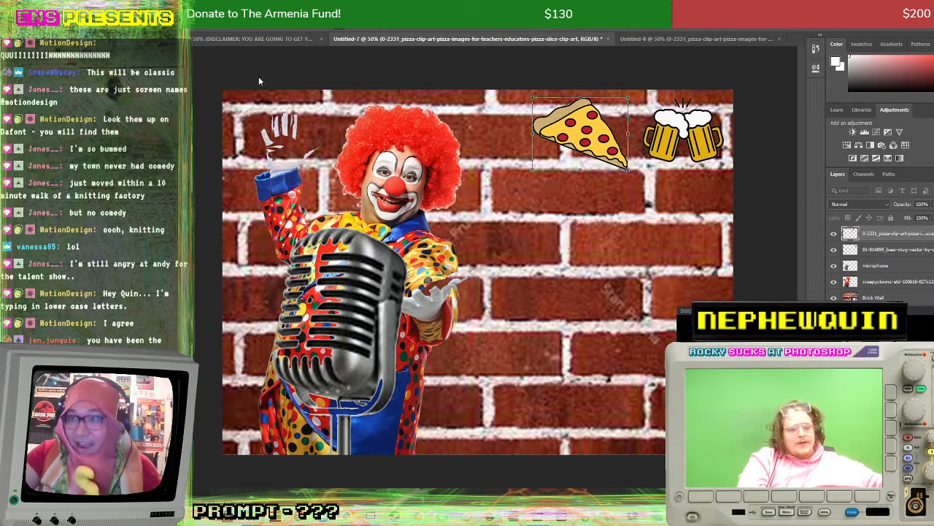
left_click(258, 55)
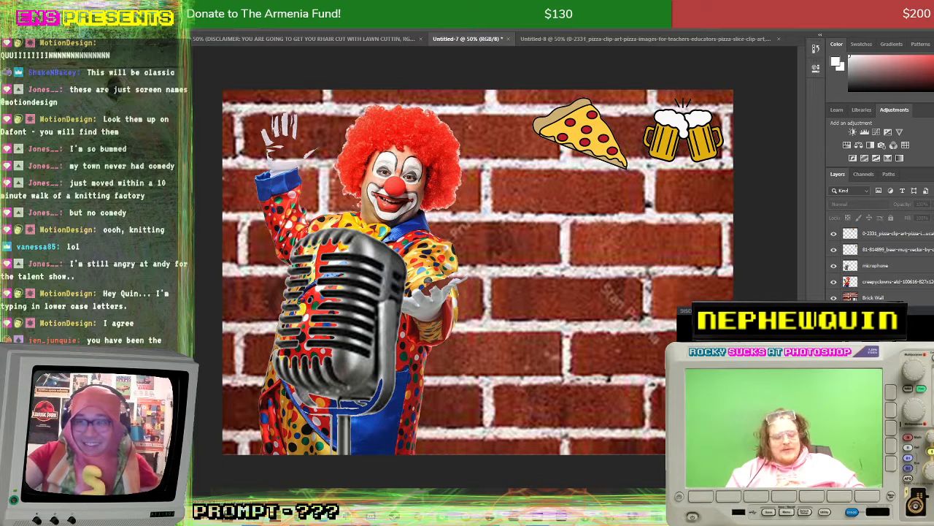
left_click(151, 6)
left_click(164, 26)
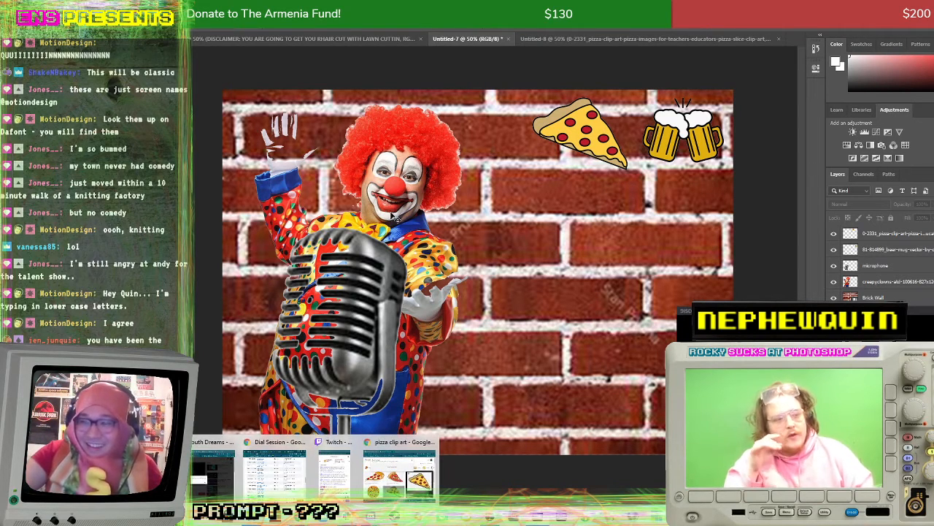
mouse_move(306, 520)
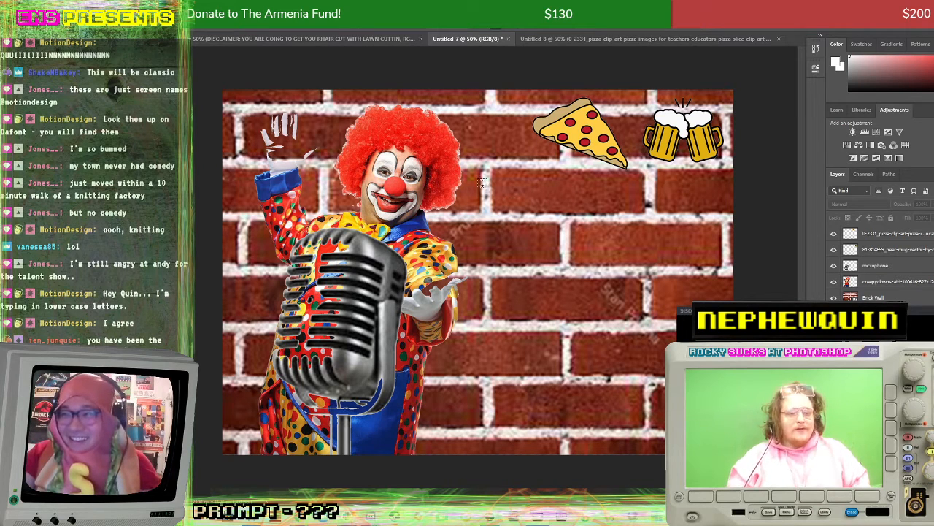
Step: Add a text box below the pizza and beer mugs reading "Open" in the Impact font
left_click_drag(480, 183, 706, 242)
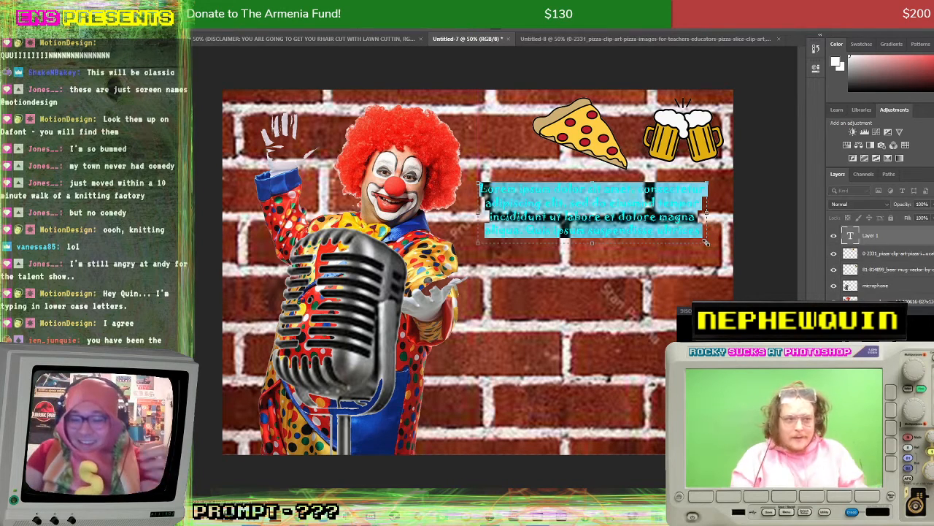
type("Oops")
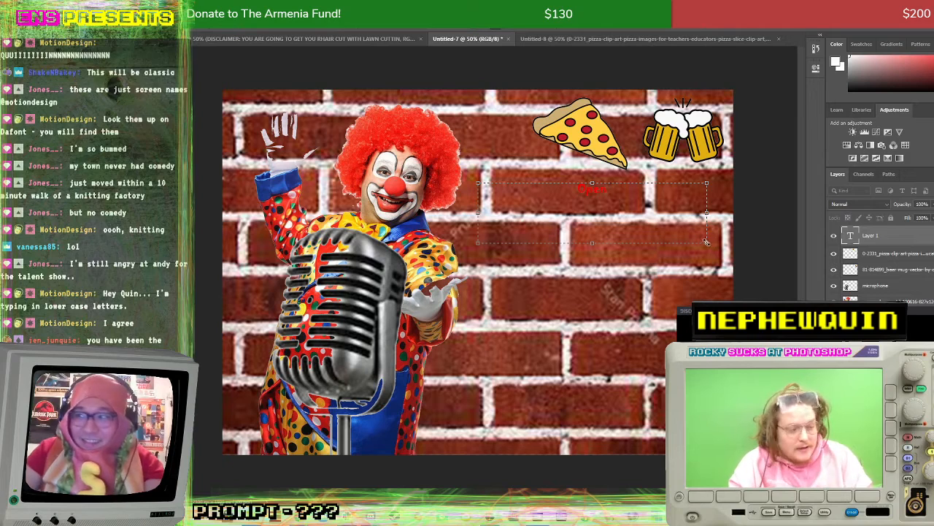
left_click_drag(616, 198, 494, 155)
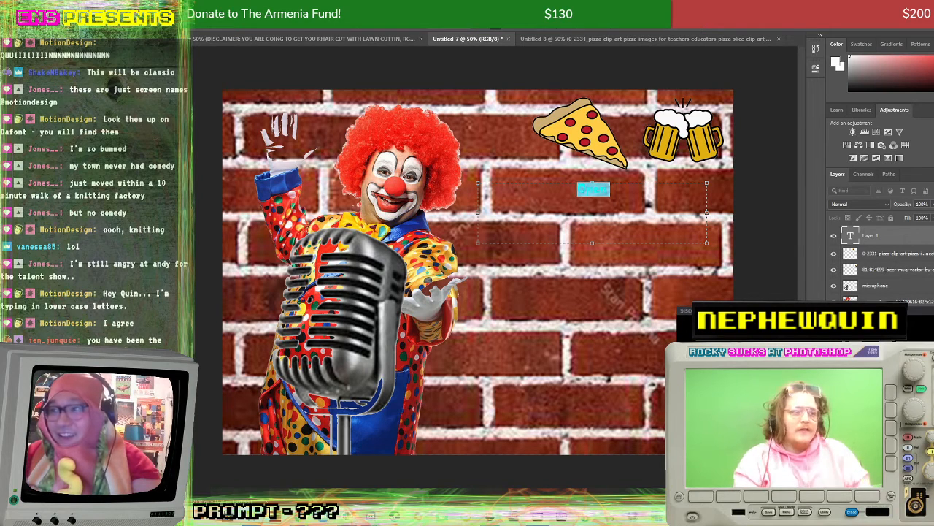
left_click(287, 29)
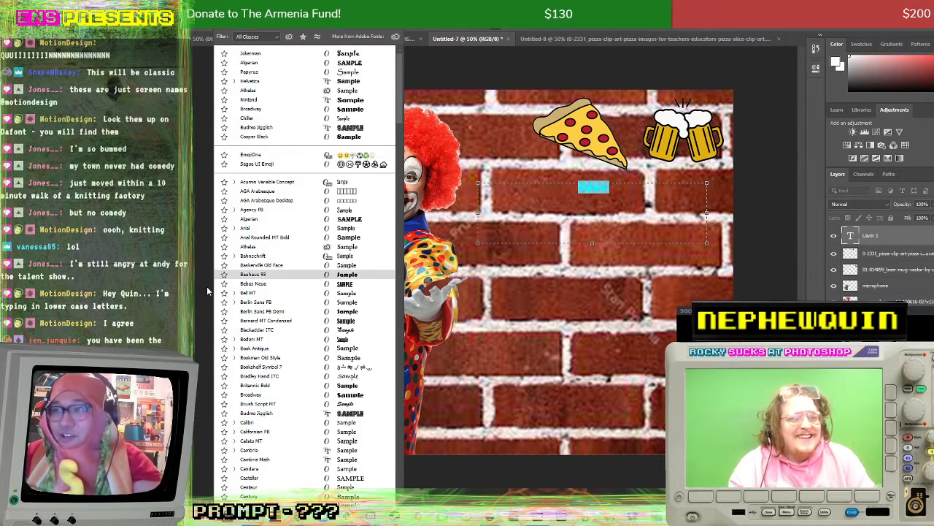
scroll(281, 307, "down", 10)
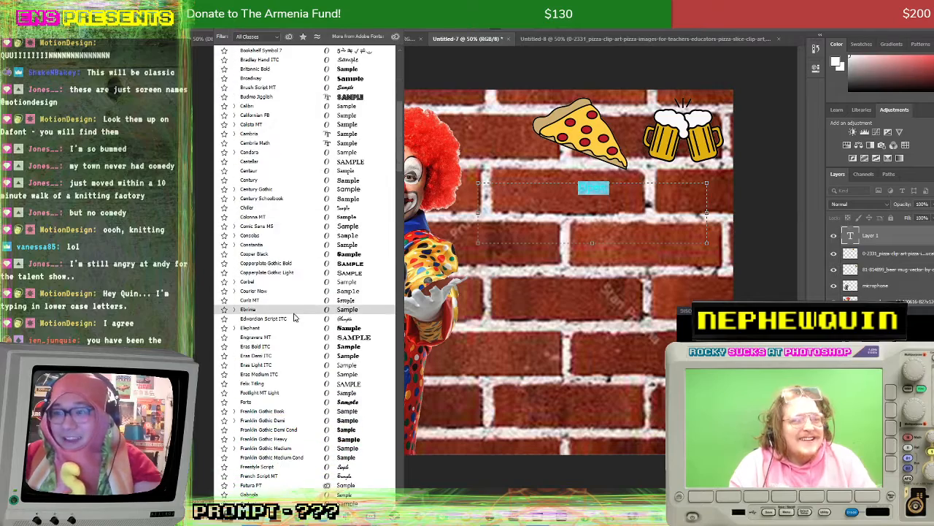
scroll(285, 390, "down", 6)
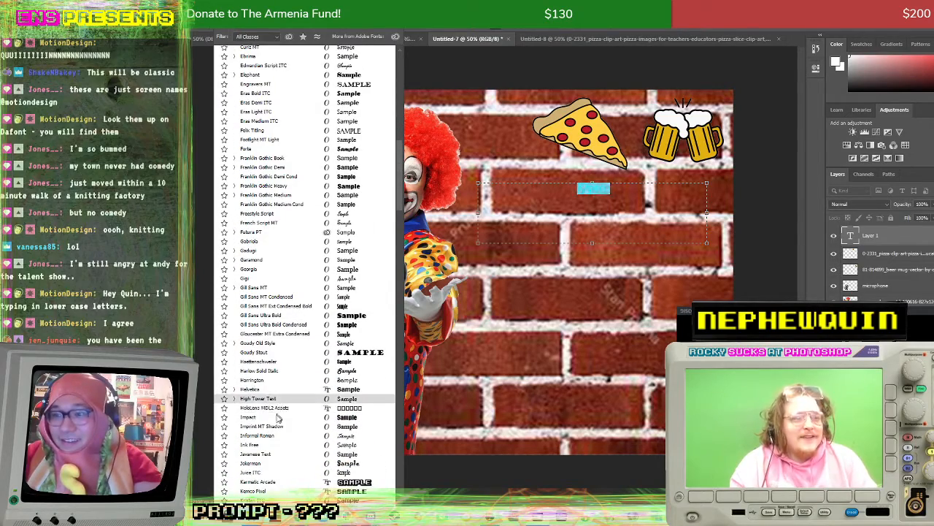
left_click(276, 421)
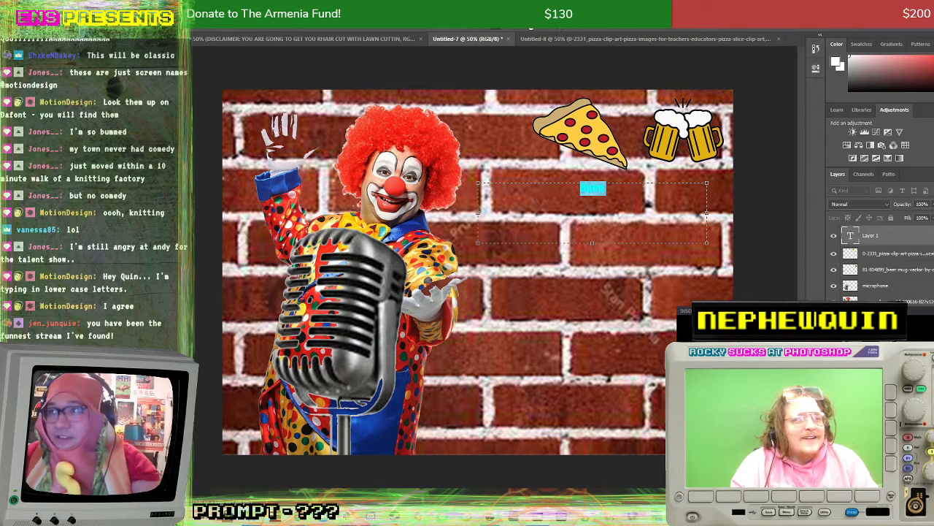
Step: Set the "Open" text colour to white and its size to 48 pt
left_click(535, 21)
left_click(438, 146)
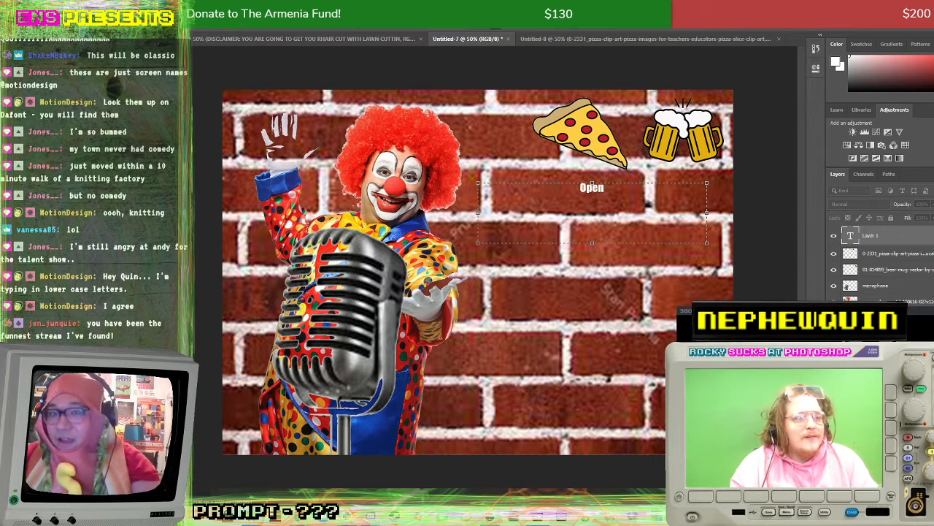
key("Return")
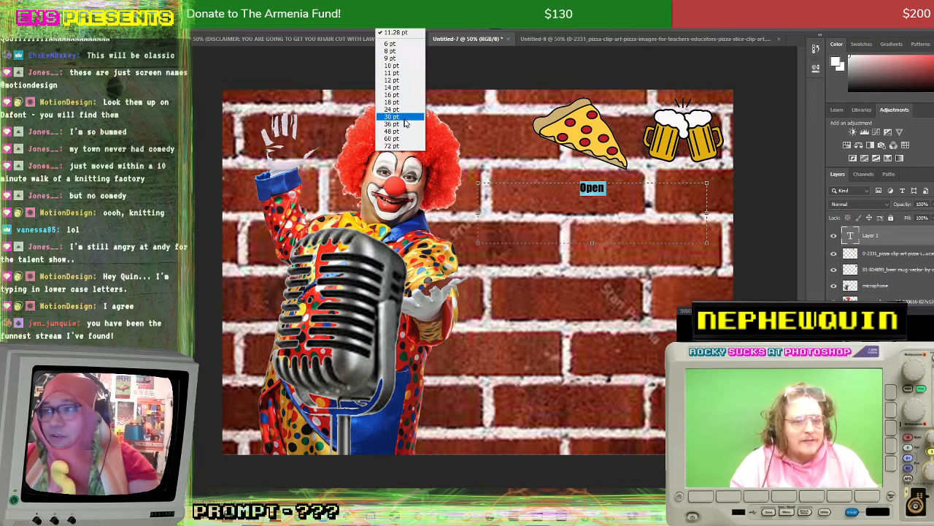
left_click(392, 117)
left_click(405, 31)
left_click(393, 132)
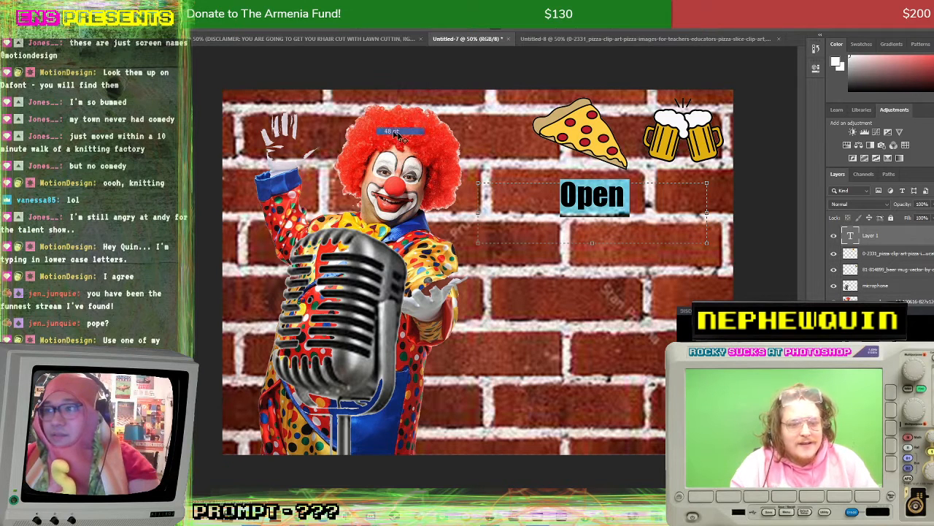
Step: Replace the heading text with "OPEN" in capitals and commit it
type("PE")
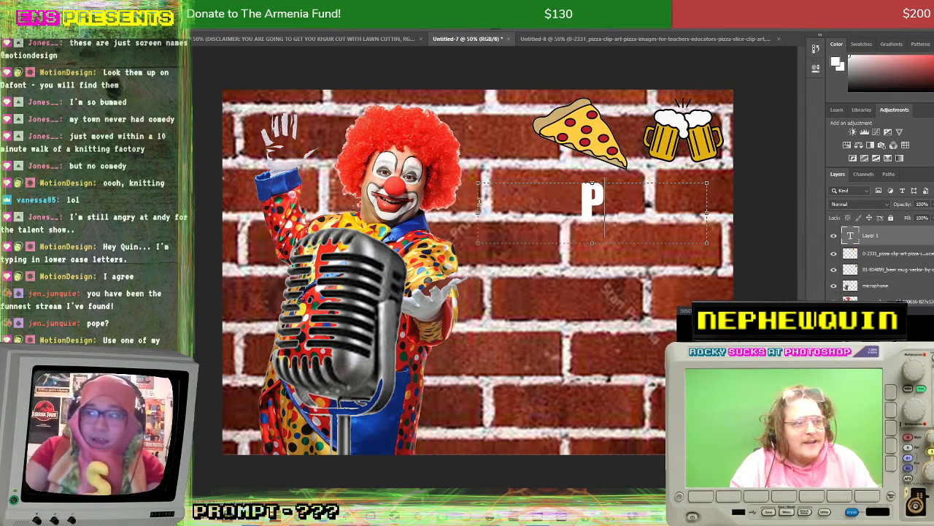
key("BackSpace")
key("BackSpace")
type("OPEN")
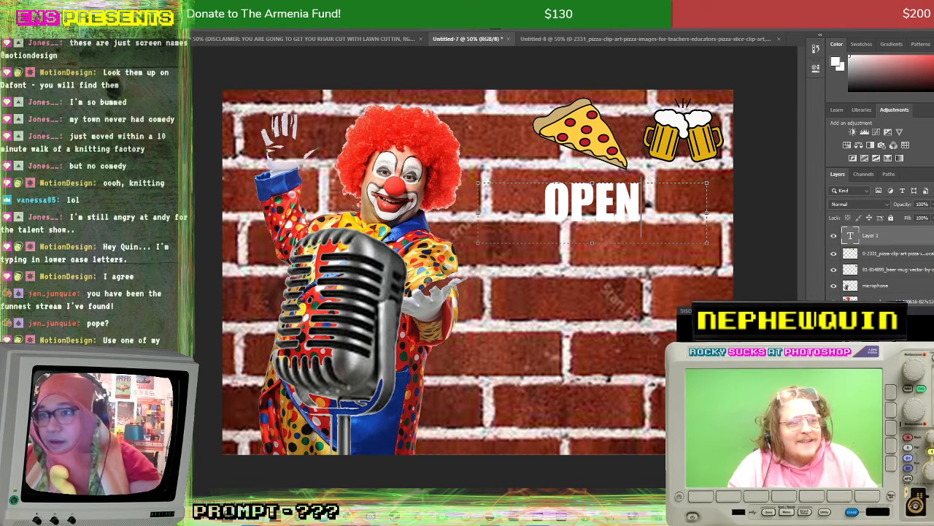
key("ctrl+Return")
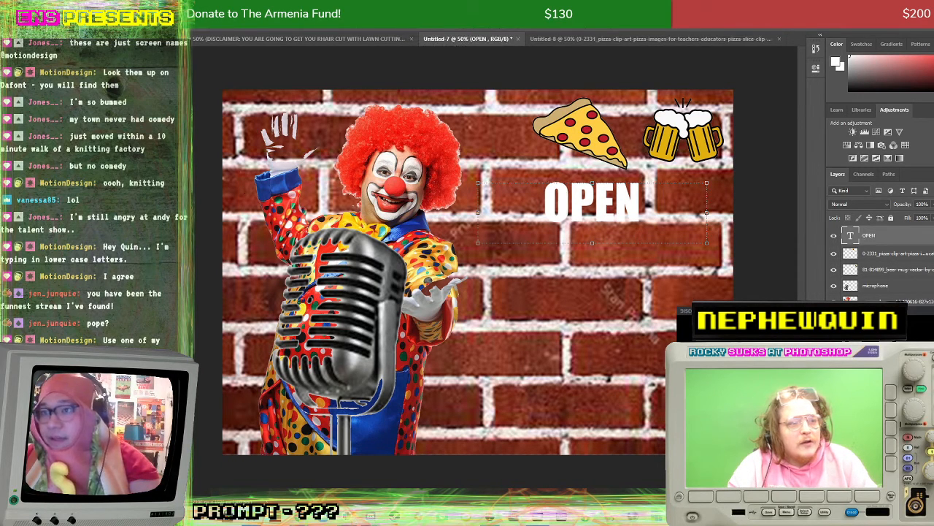
Step: Add a second text box on the brick wall below "OPEN" reading "MIC"
key("m")
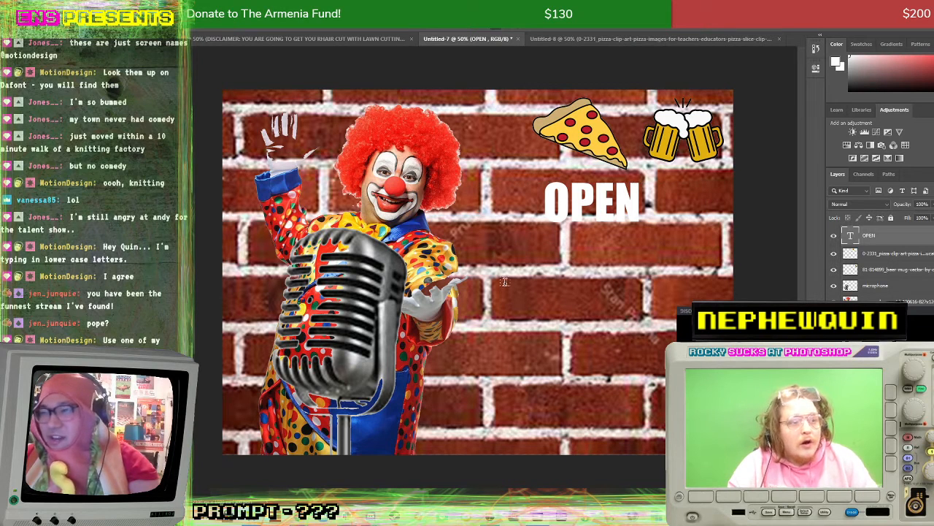
left_click_drag(489, 273, 707, 346)
key("t")
left_click_drag(489, 273, 723, 365)
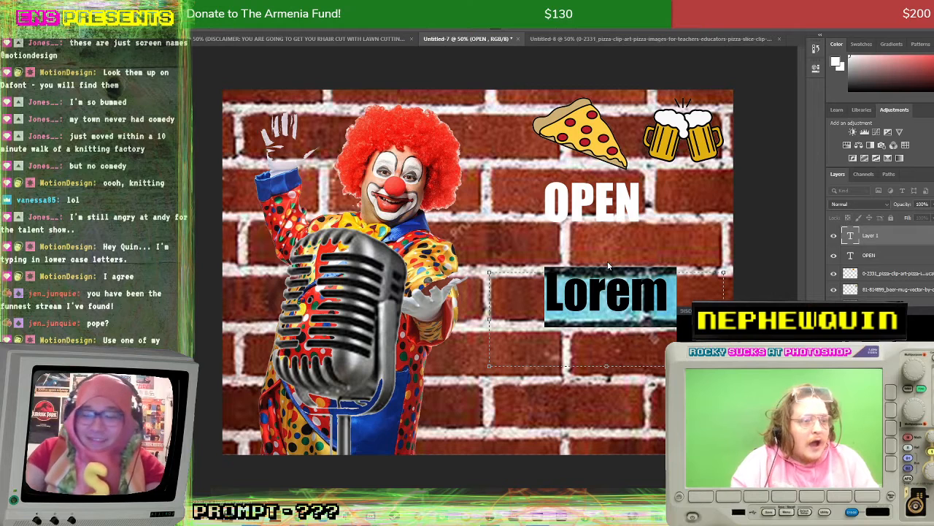
type("MIC")
Step: Set the "MIC" text to the Comic Sans MS font, colour it hot pink and commit it
key("ctrl+a")
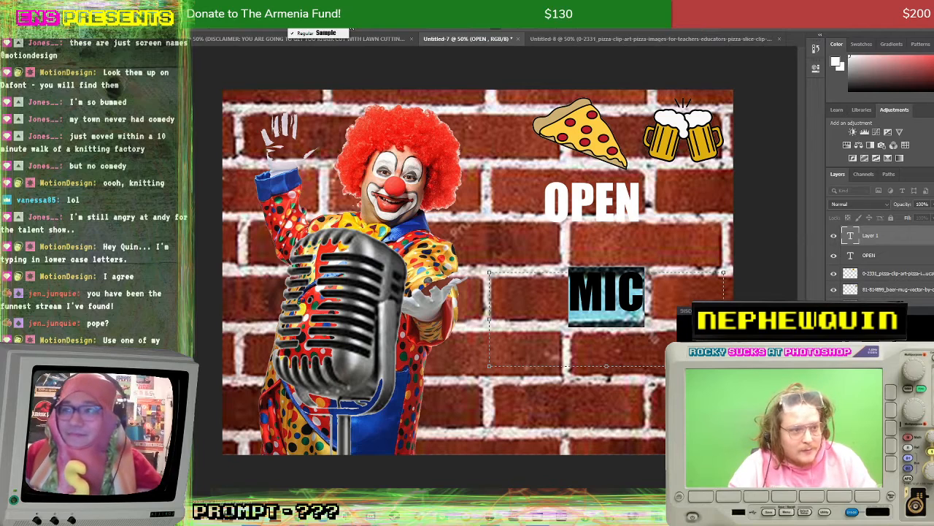
left_click(279, 28)
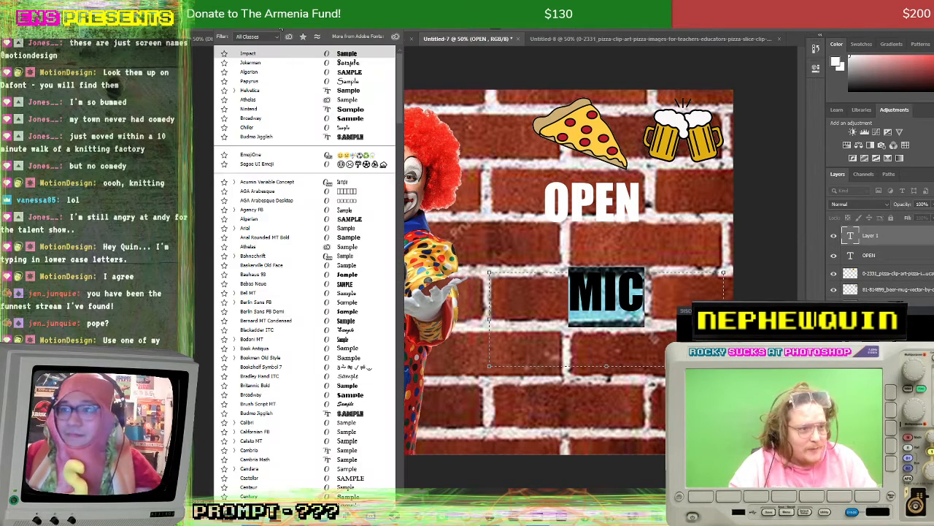
scroll(307, 307, "down", 3)
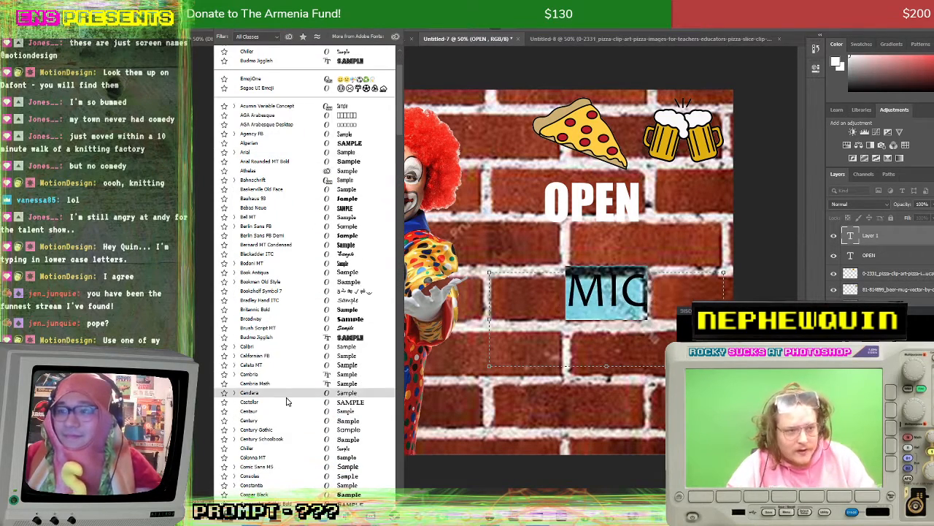
scroll(288, 423, "down", 1)
left_click(286, 443)
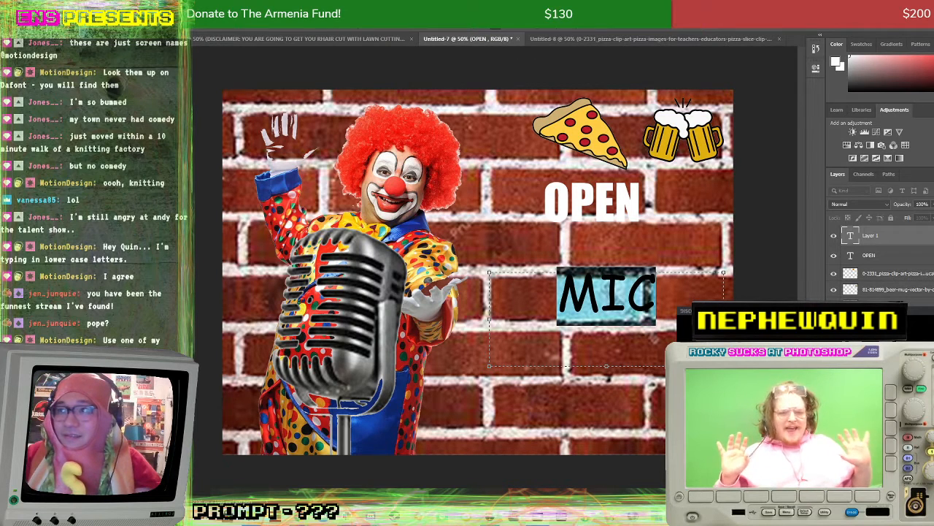
key("ctrl+Return")
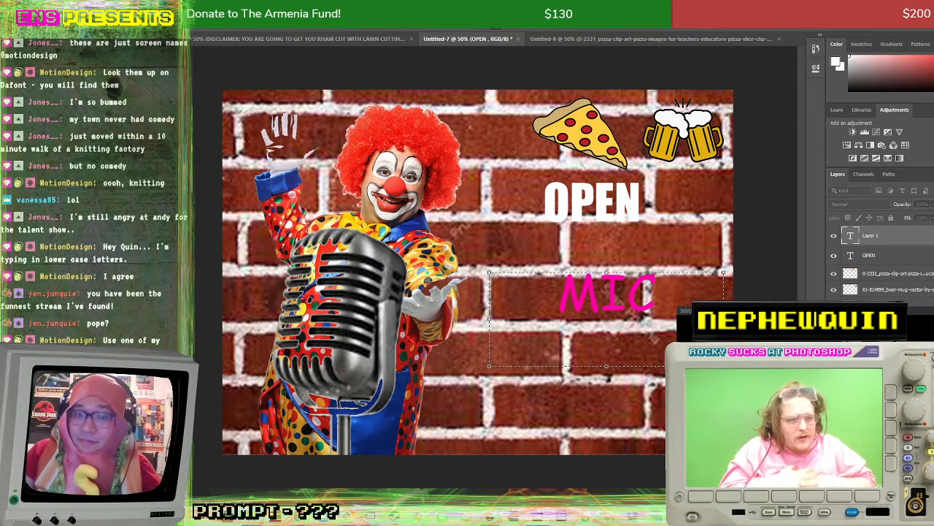
key("Return")
key("ctrl+Return")
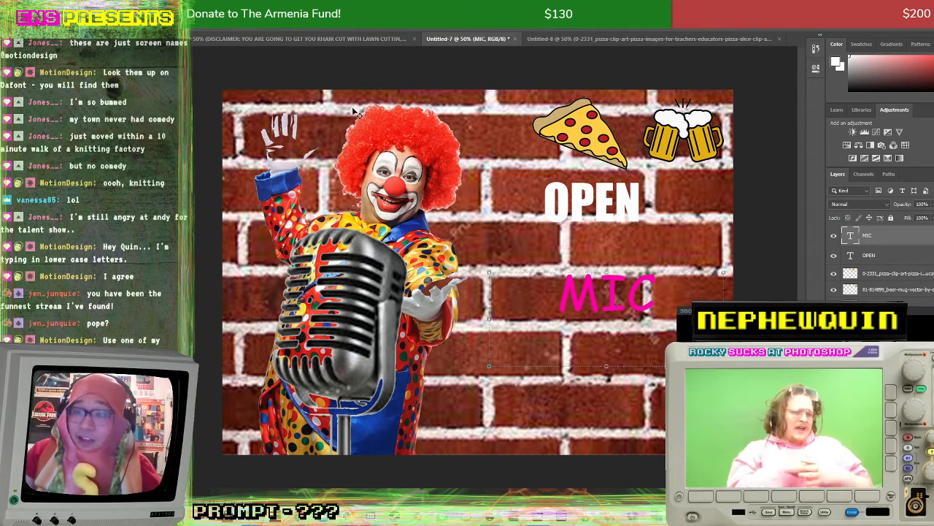
Step: Enlarge the "MIC" text to about one and a half times its size and place it beneath "OPEN"
left_click_drag(612, 312, 593, 295)
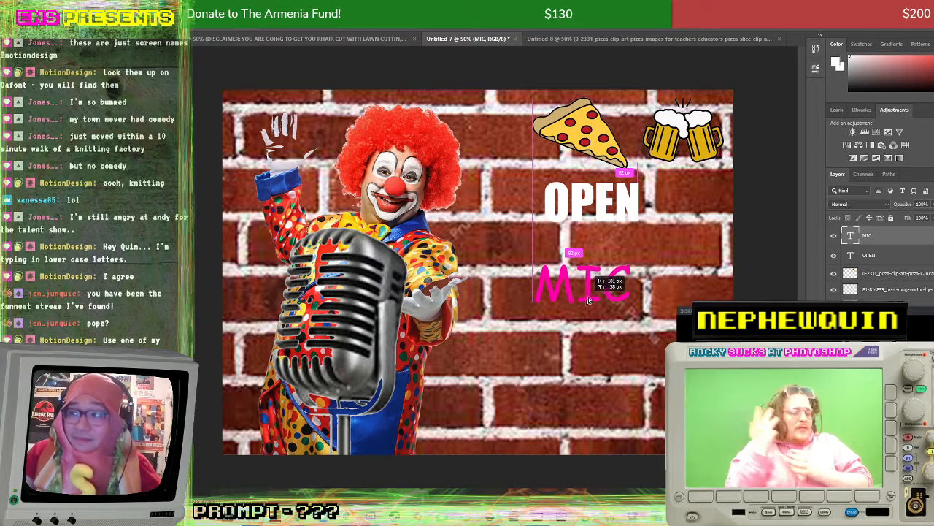
key("ctrl+t")
left_click_drag(723, 256, 776, 219)
left_click_drag(648, 283, 561, 290)
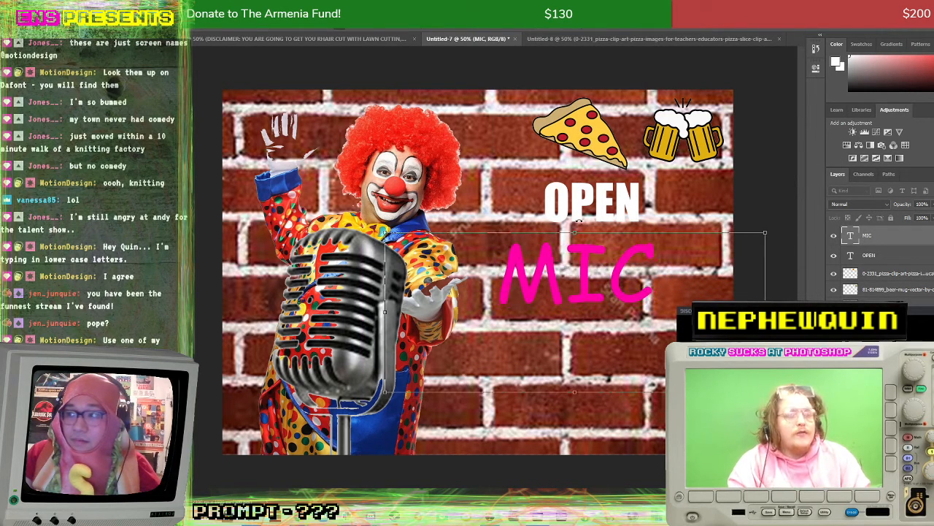
left_click_drag(607, 270, 635, 288)
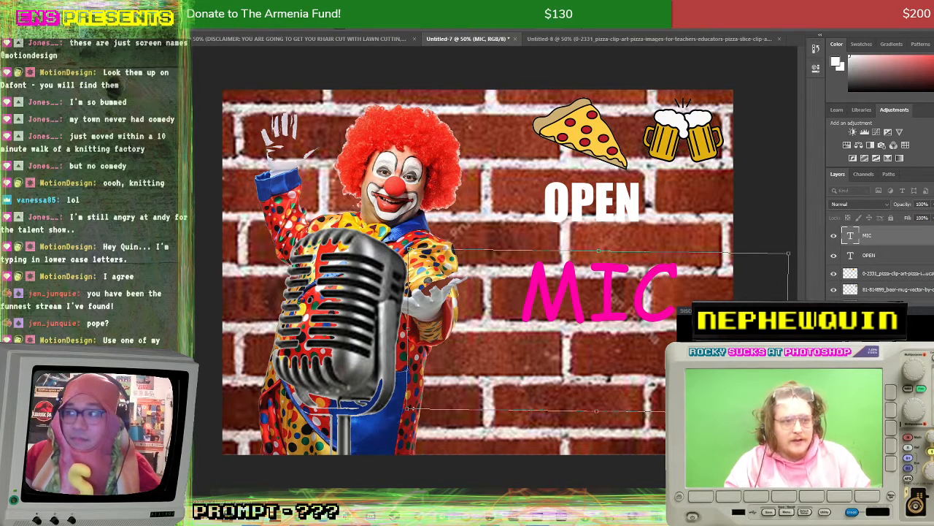
Step: Enlarge the "OPEN" text to match the width of "MIC" and align it directly above that word
left_click(897, 256)
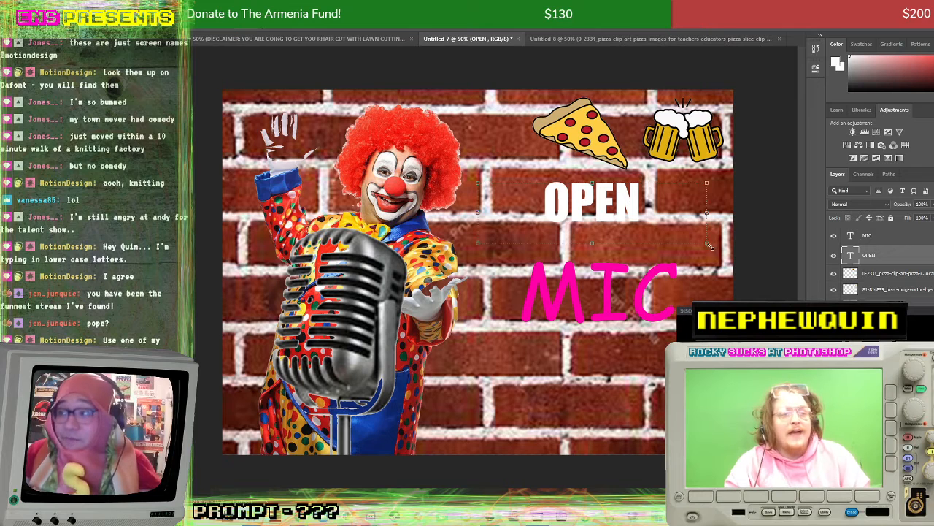
left_click_drag(708, 241, 797, 285)
left_click_drag(624, 216, 557, 218)
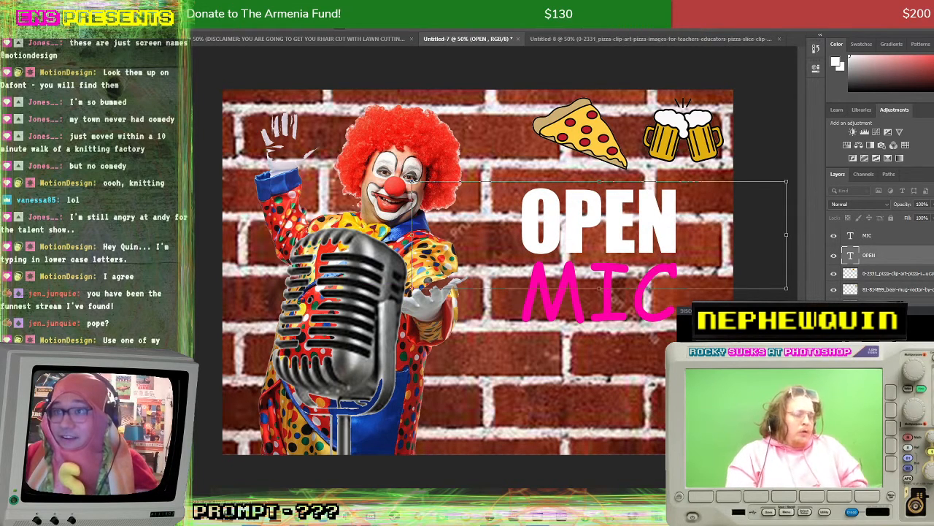
key("Return")
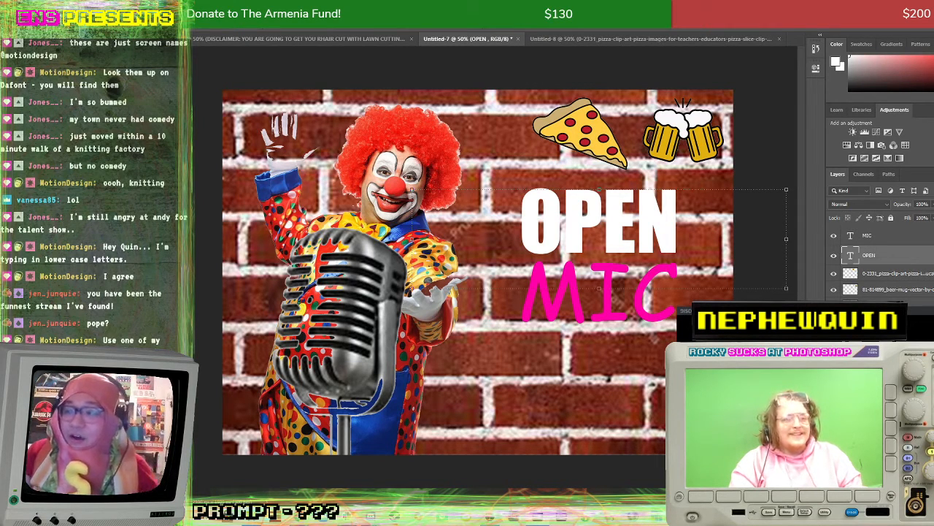
Step: Apply a drop shadow to the "OPEN" text and to the "MIC" text
left_click(891, 478)
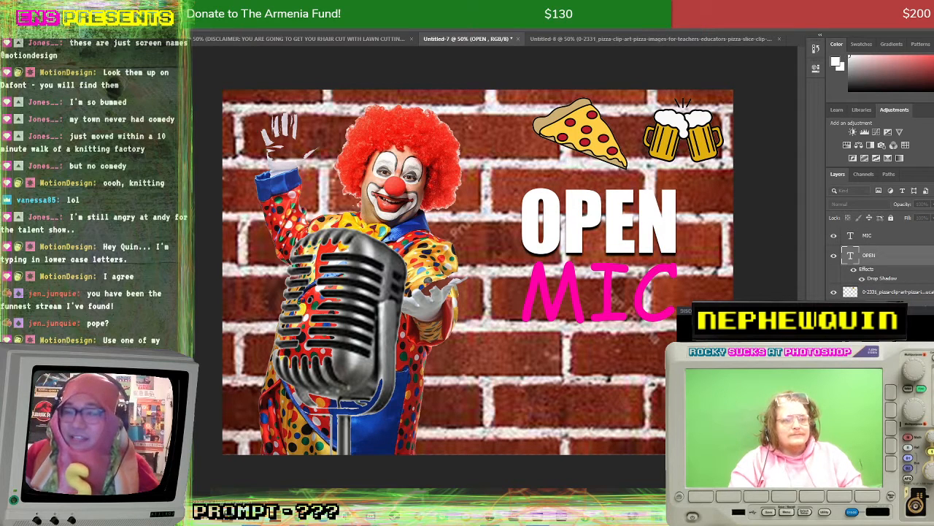
key("Return")
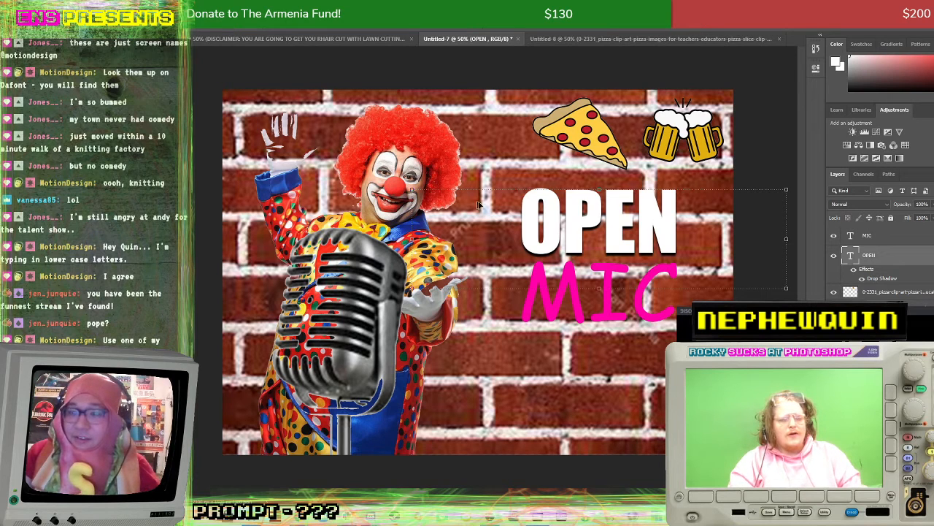
left_click(581, 308)
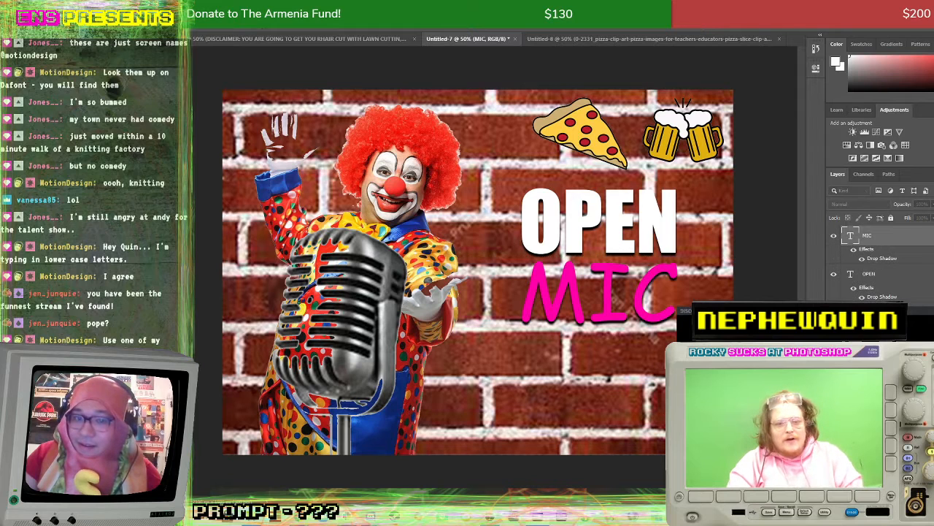
key("Return")
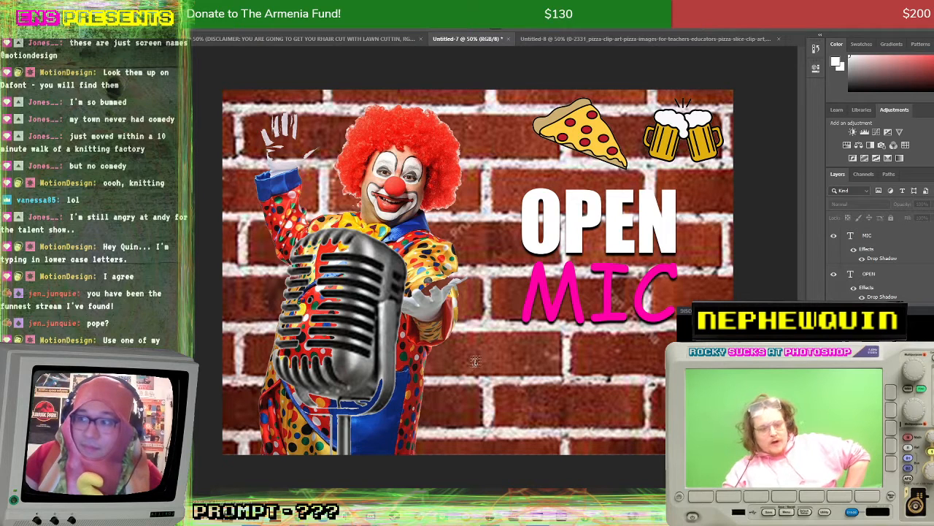
Step: Add a text box on the bricks below "MIC" reading "NIGHT" in the Papyrus font
left_click_drag(469, 369, 724, 454)
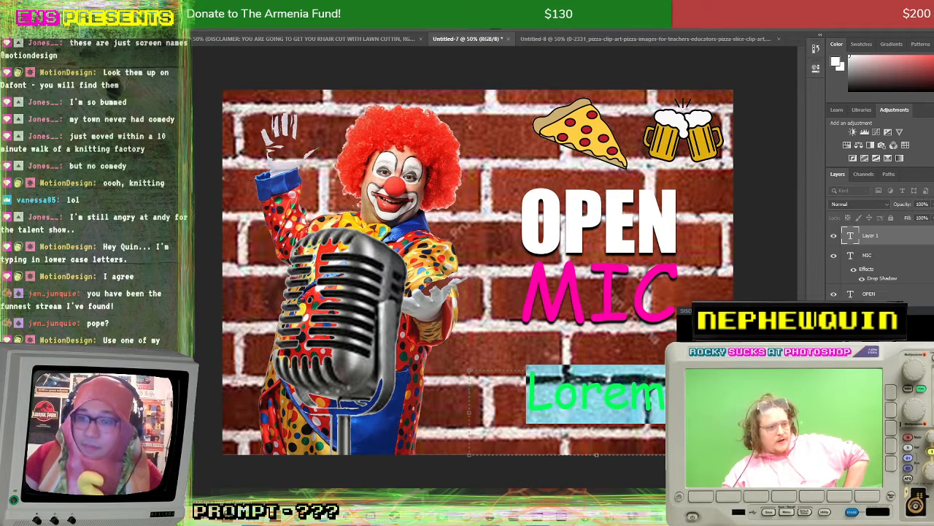
type("NIGHT")
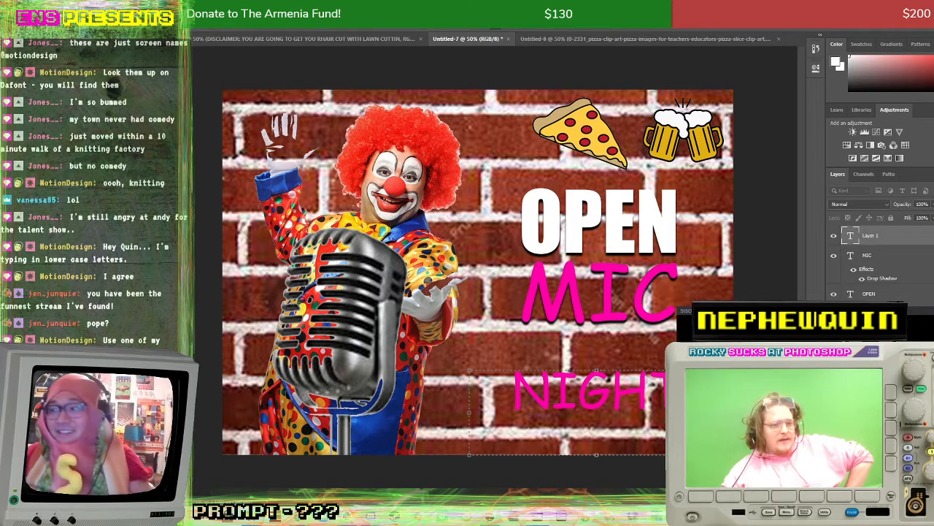
key("ctrl+a")
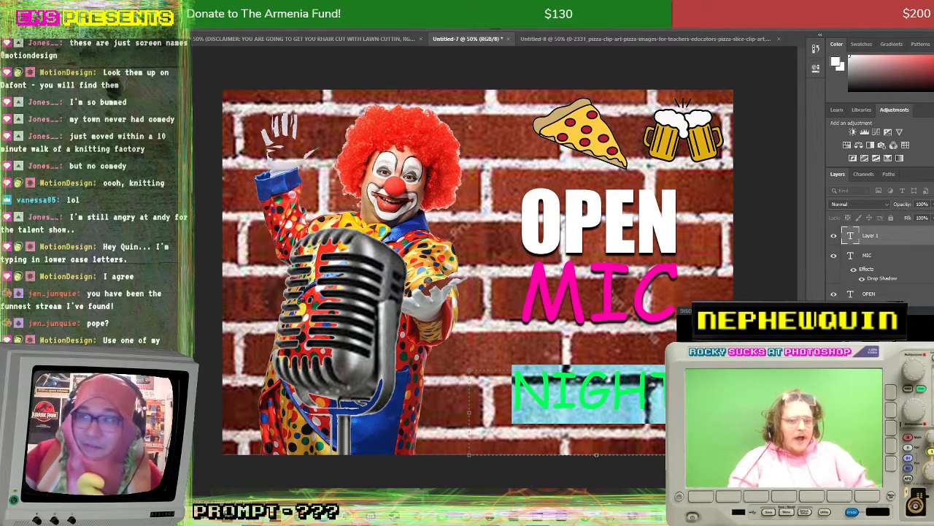
left_click(278, 29)
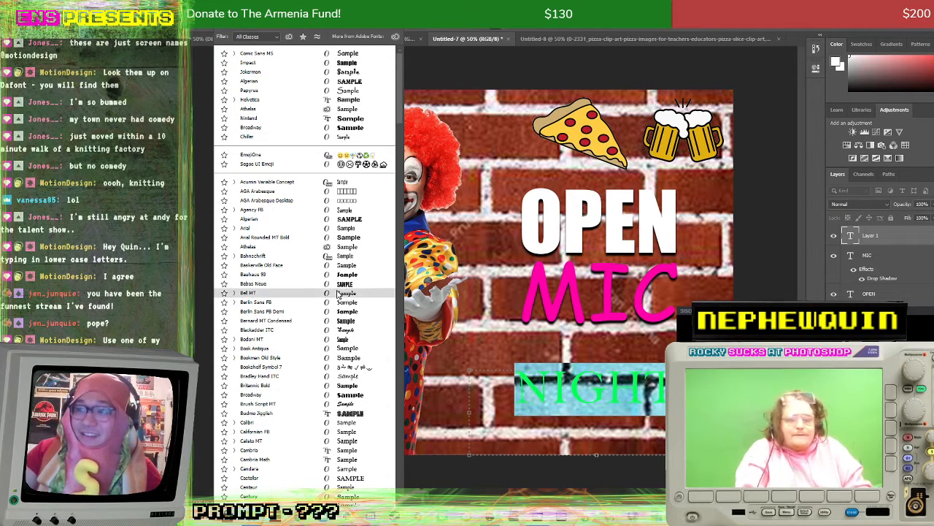
left_click(305, 93)
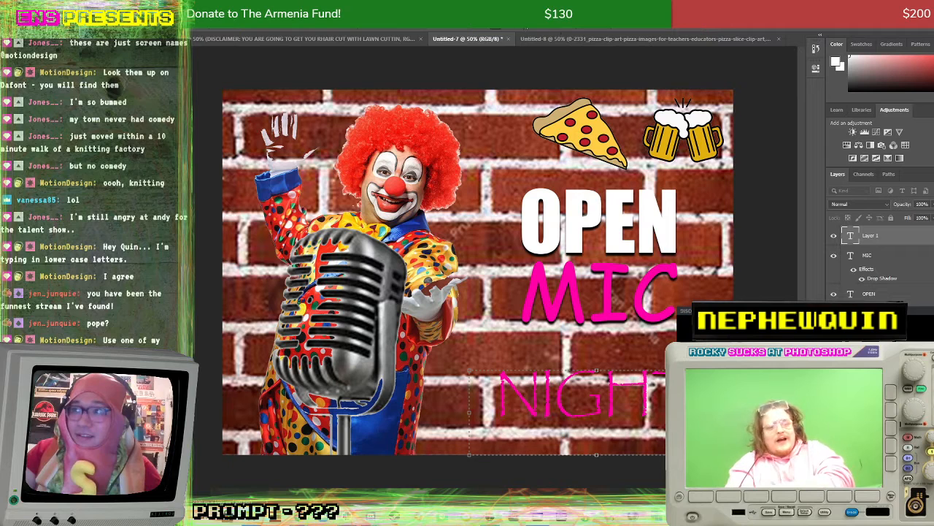
Step: Set the "NIGHT" text colour to bright green and commit the text
left_click(727, 370)
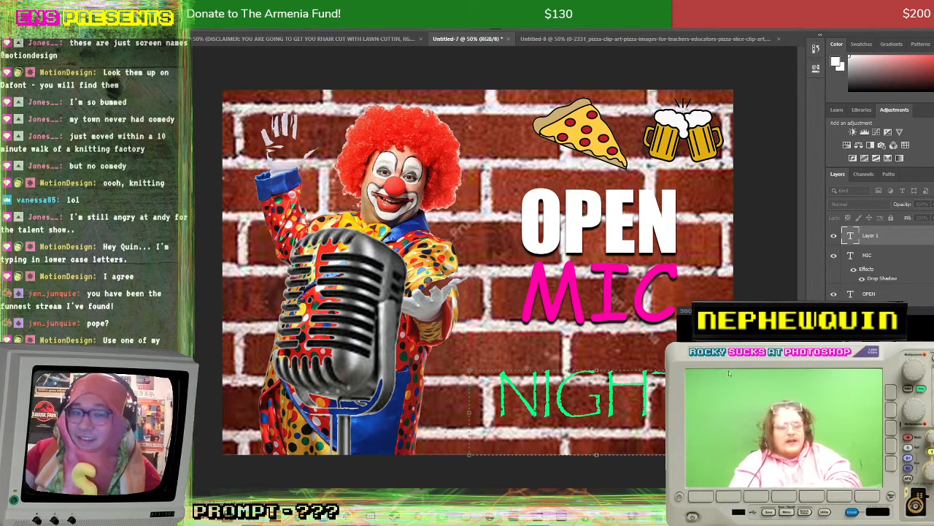
key("Return")
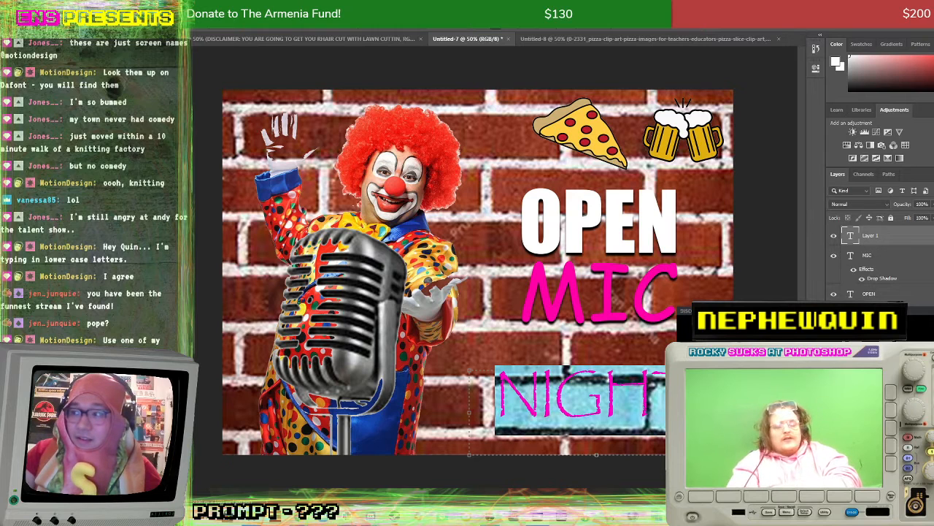
key("ctrl+Return")
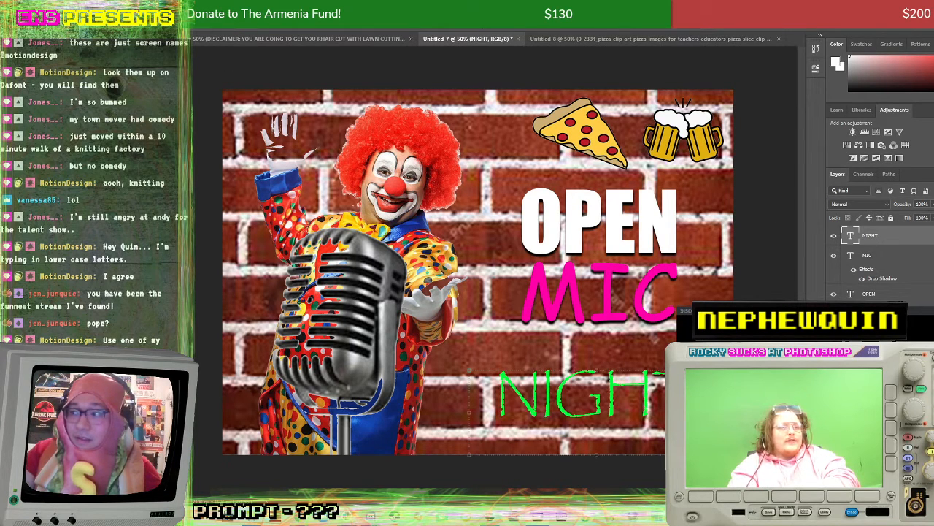
Step: Give the "NIGHT" text a drop shadow, move it up directly beneath "MIC" and deselect its layer
left_click(876, 493)
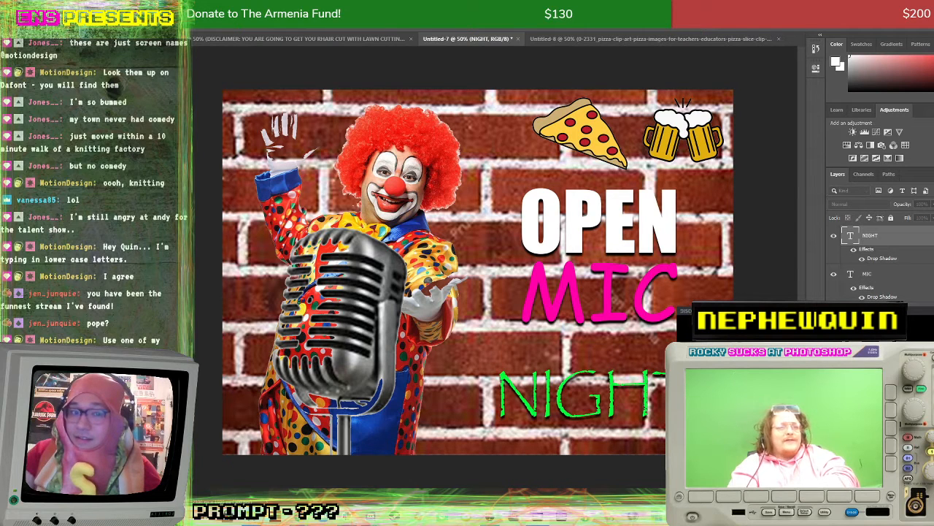
left_click(479, 314)
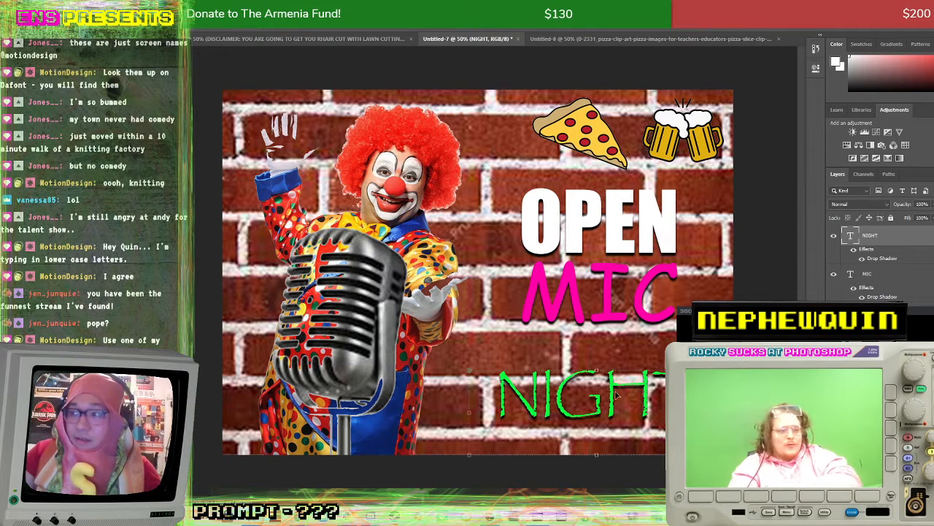
left_click_drag(617, 394, 624, 358)
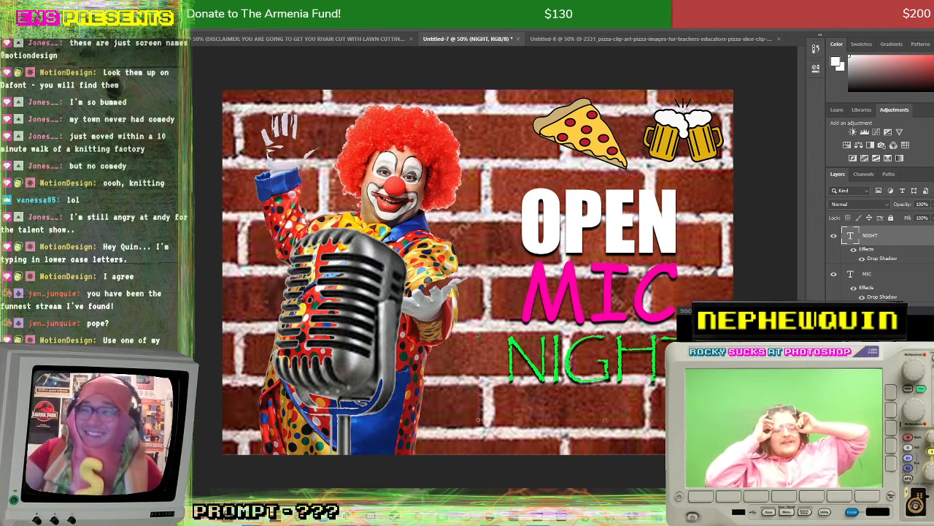
left_click(196, 64)
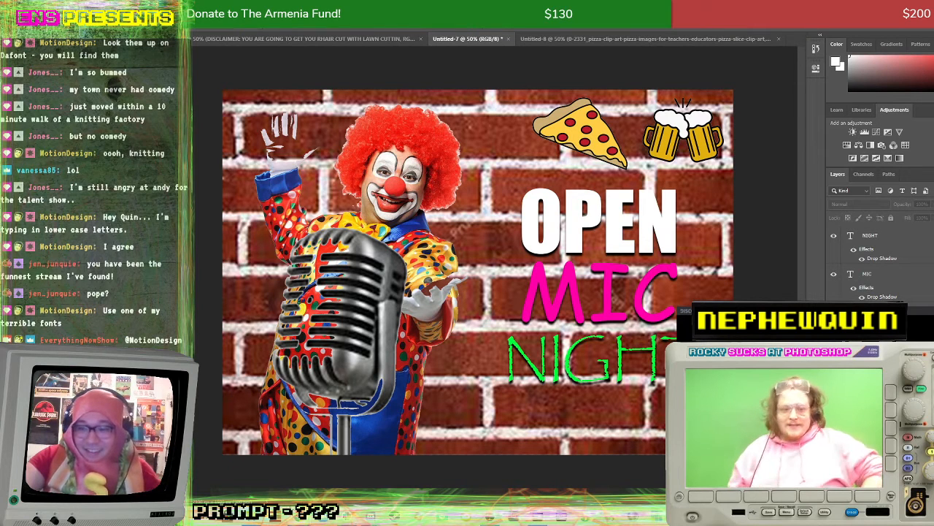
Step: Switch to Chrome, search Google for "too damn durnk font" and open the Too Damn Drunk font page on dafont.com
mouse_move(307, 519)
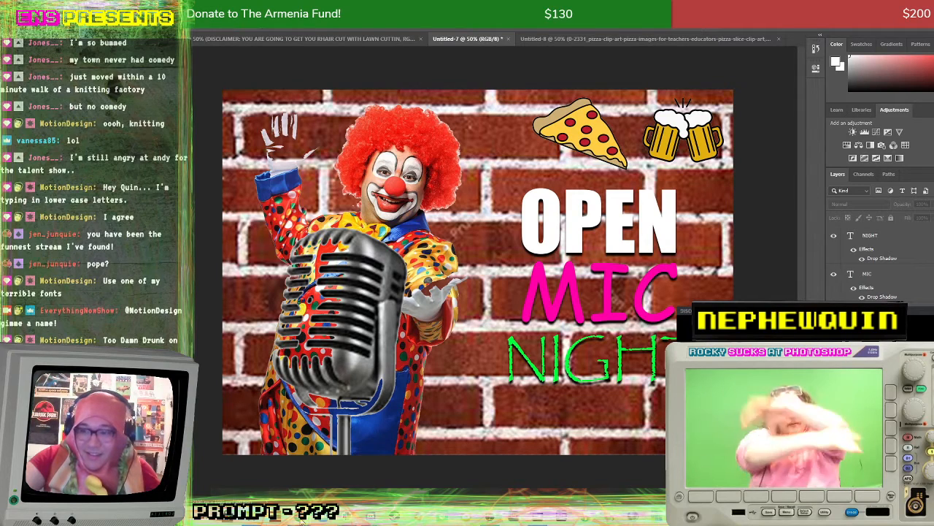
left_click(430, 476)
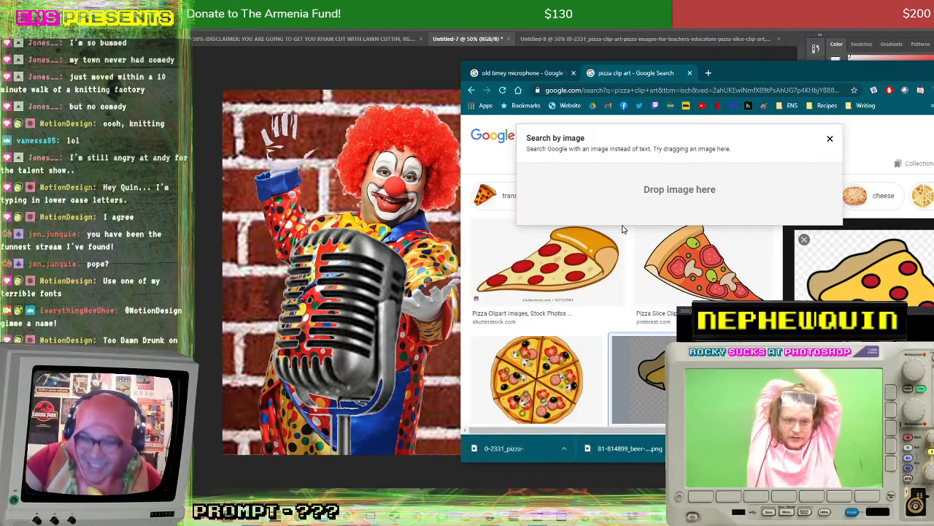
left_click(643, 91)
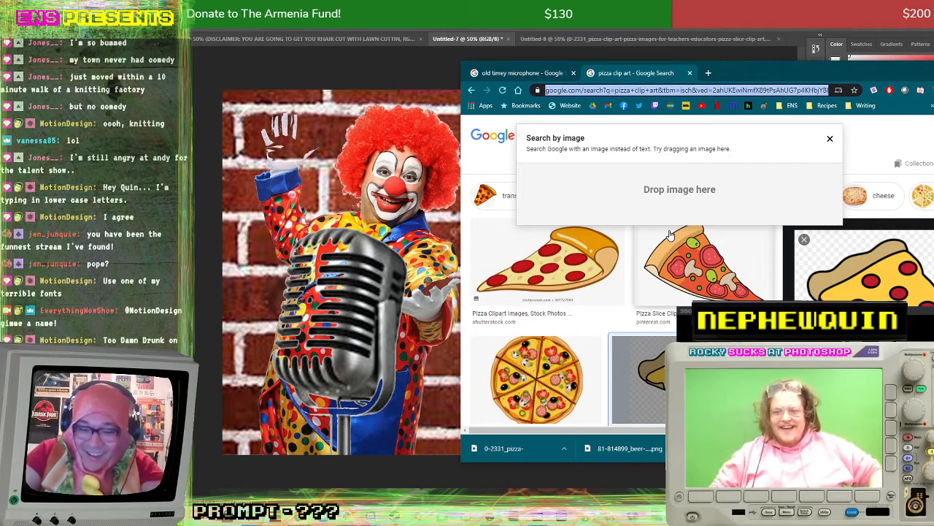
type("too damn durnk")
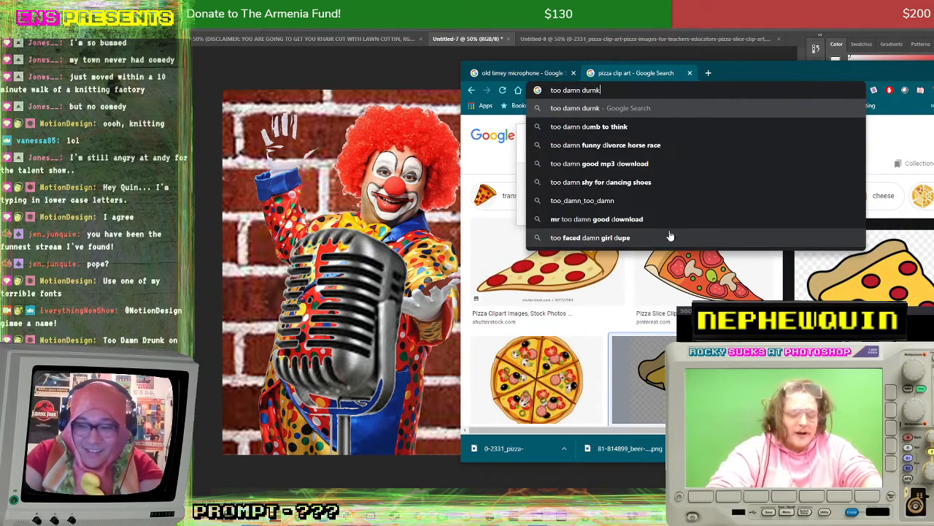
type(" font")
key("Return")
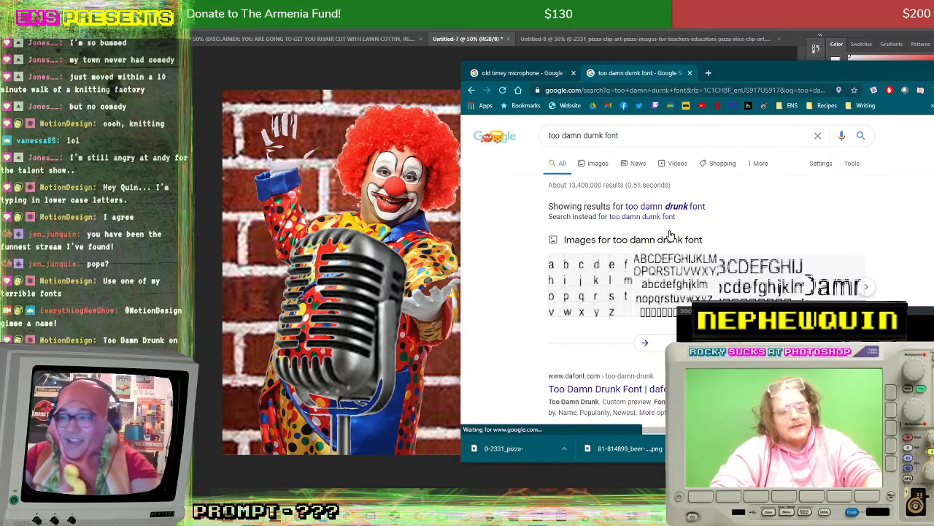
scroll(670, 237, "down", 2)
left_click(644, 292)
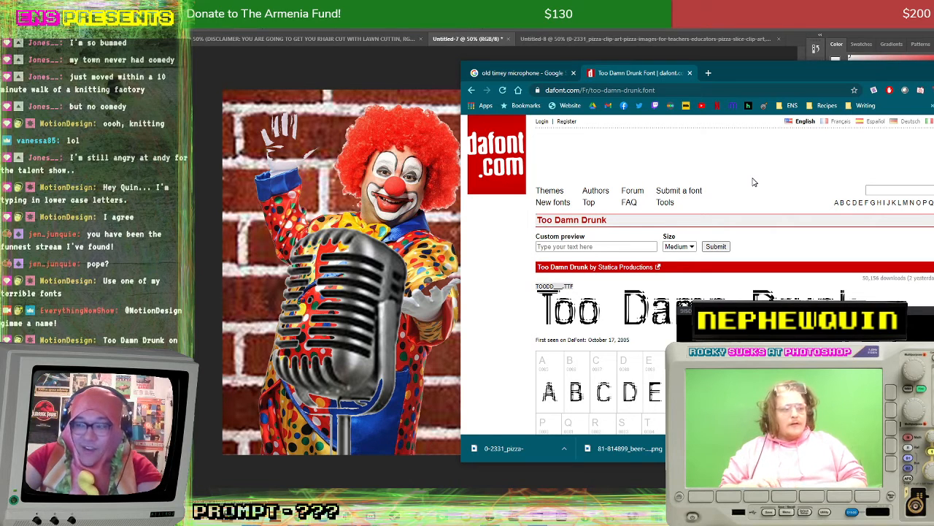
scroll(759, 190, "down", 1)
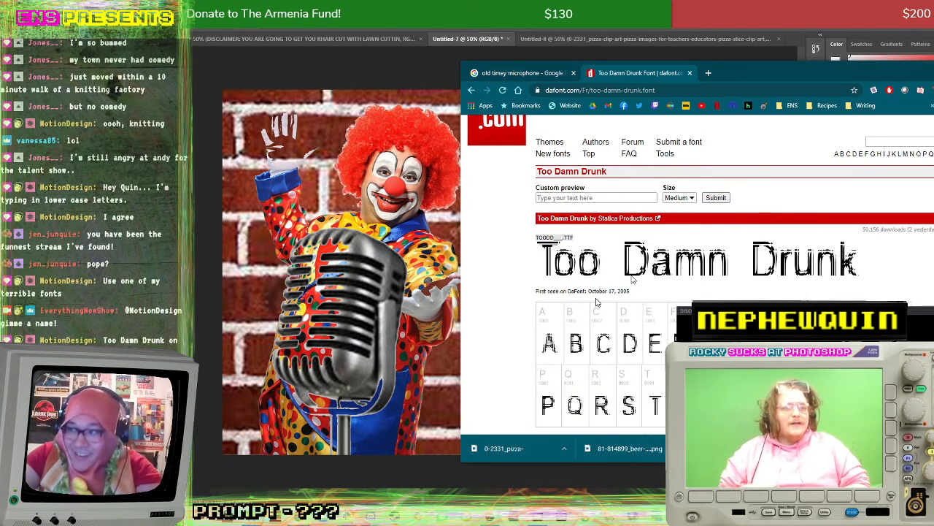
Step: Download the Too Damn Drunk font as too_damn_drunk into the Documents > Fonts folder and open the downloaded zip
left_click(931, 260)
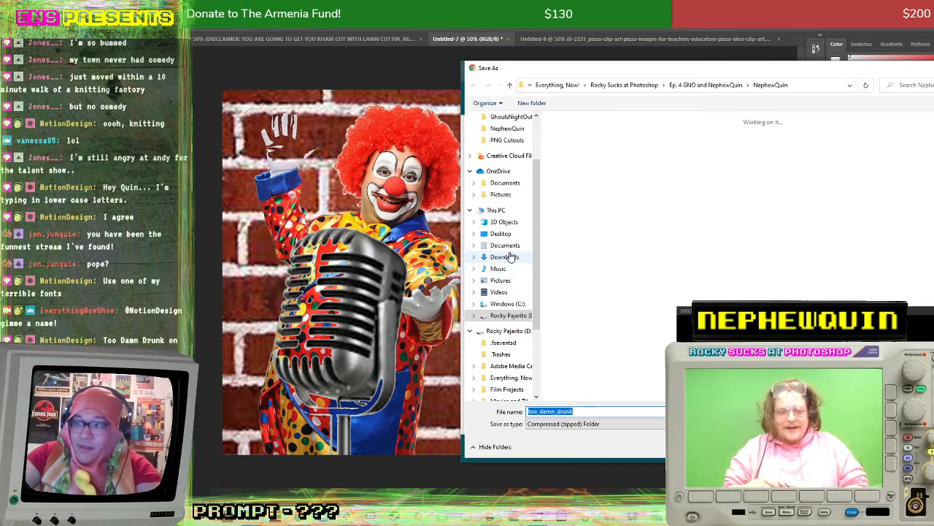
left_click(515, 257)
left_click(523, 243)
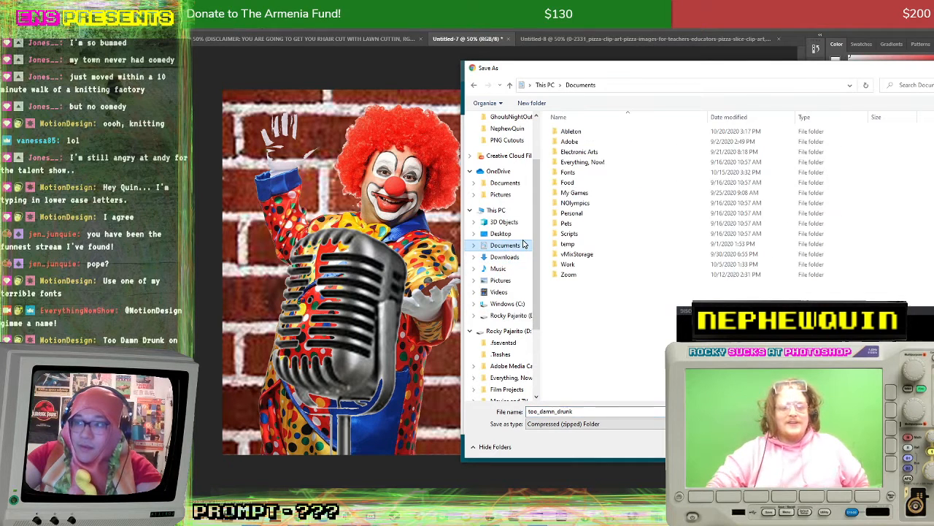
double_click(614, 172)
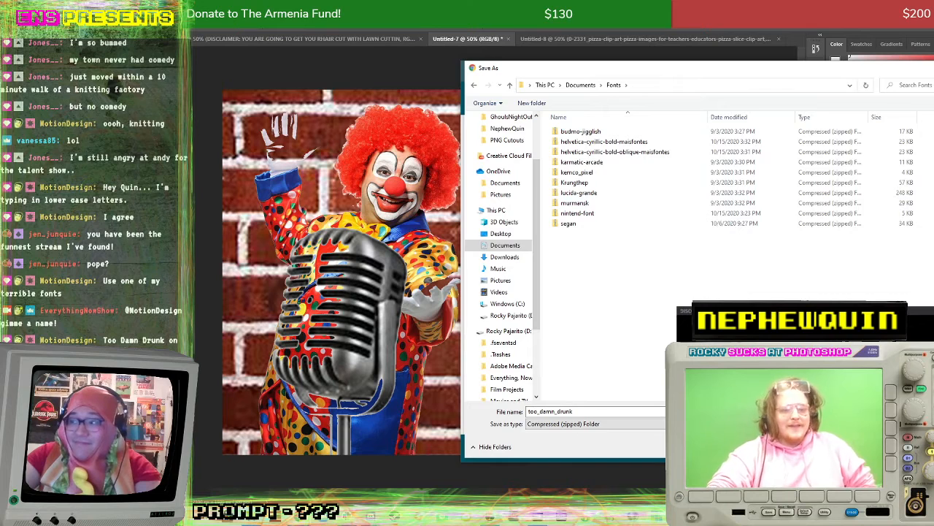
key("Return")
left_click(506, 447)
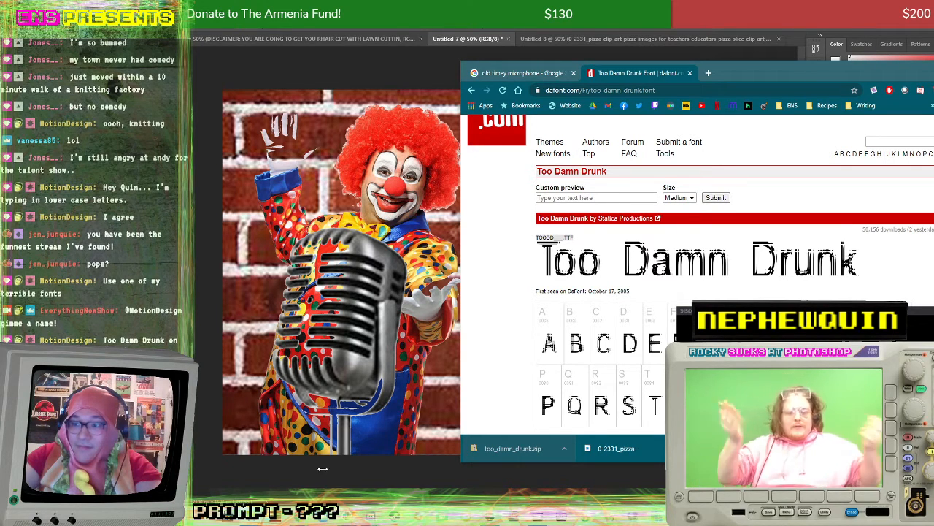
Step: Switch to Photoshop, add a wide text box on the bricks below "NIGHT" and reduce its placeholder text's font size
left_click(250, 524)
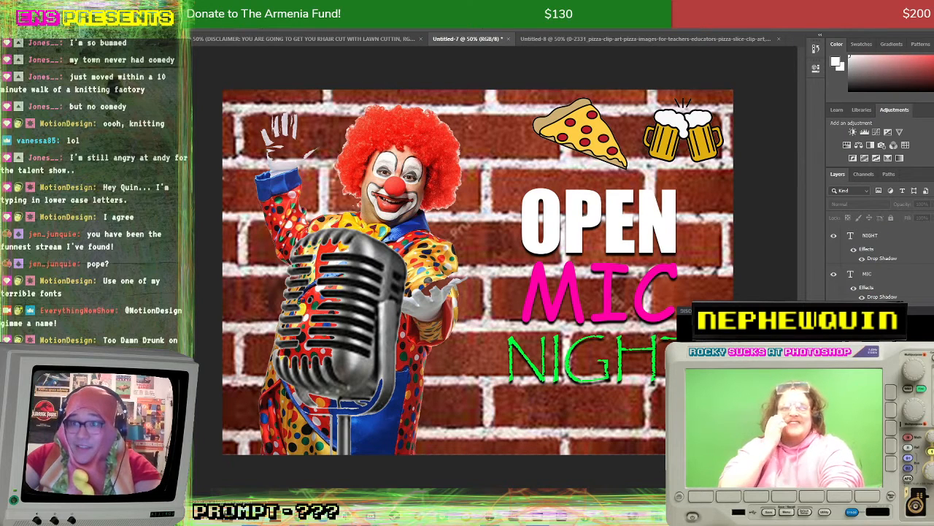
left_click_drag(446, 409, 668, 447)
key("ctrl+v")
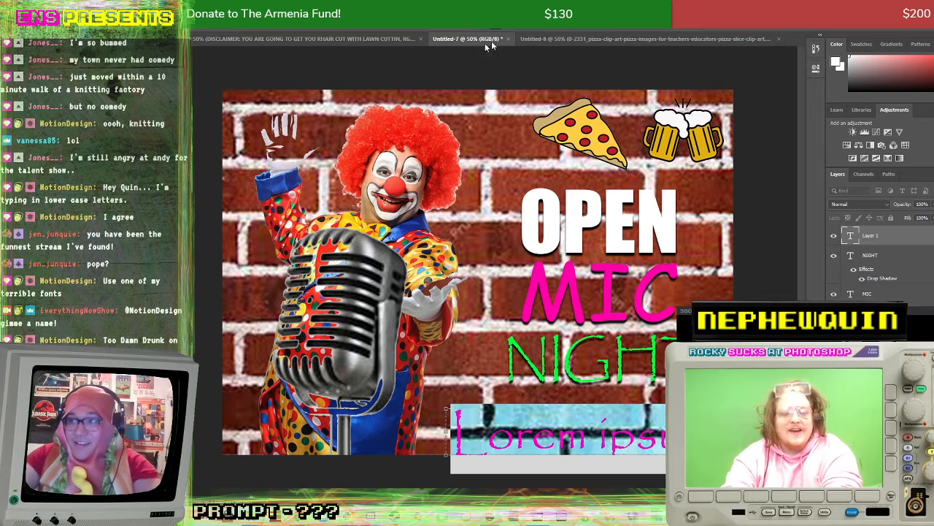
left_click(412, 22)
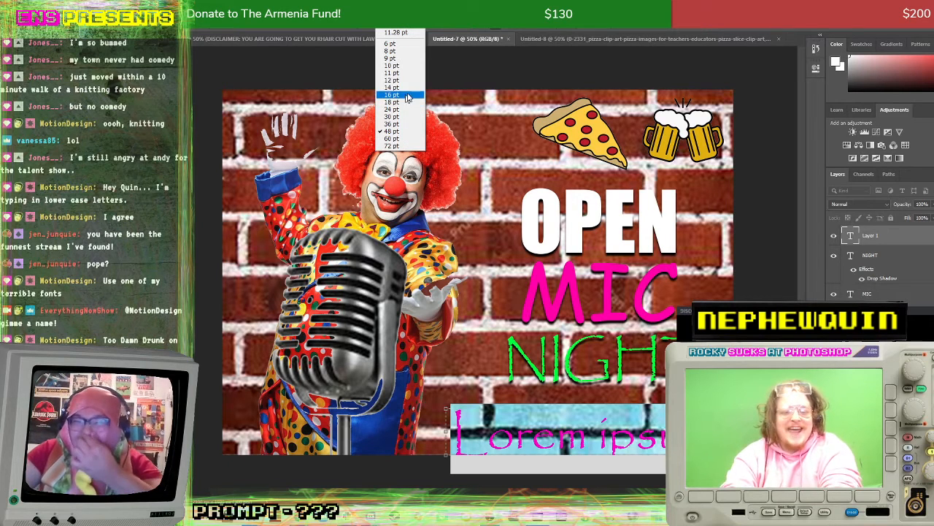
left_click(409, 90)
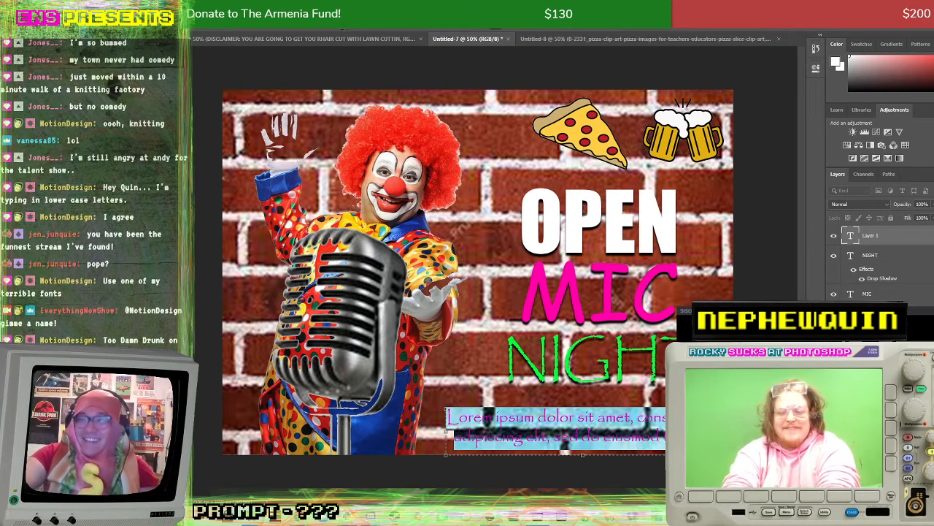
Step: Set the placeholder text's font to Too Damn Drunk
left_click(278, 29)
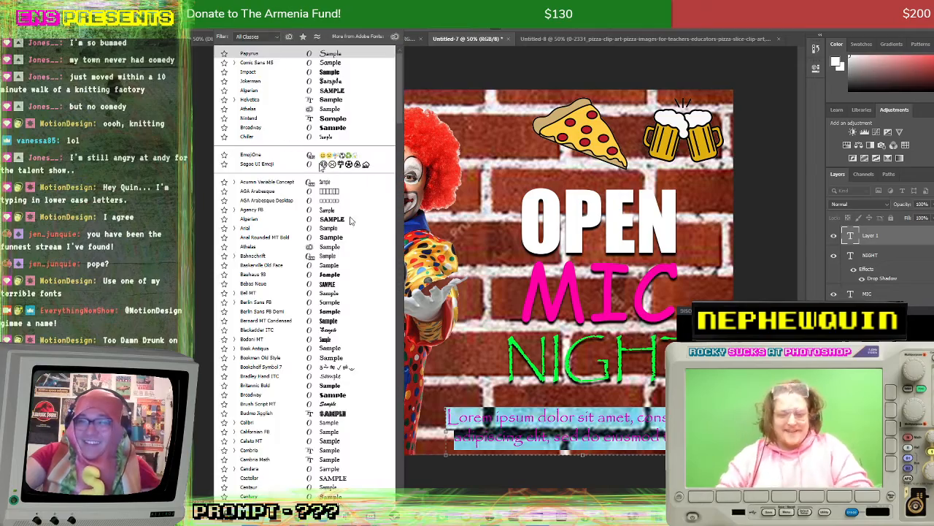
scroll(309, 146, "up", 5)
scroll(295, 418, "down", 15)
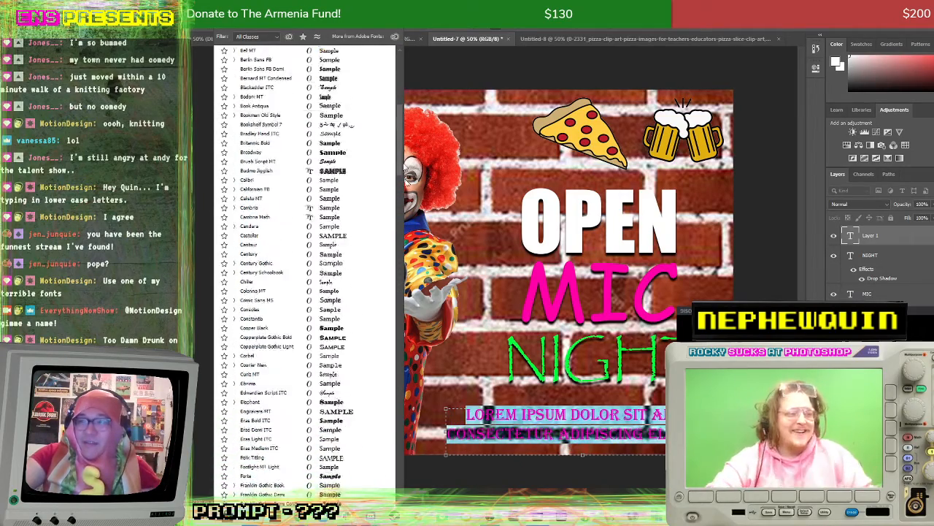
scroll(295, 418, "up", 15)
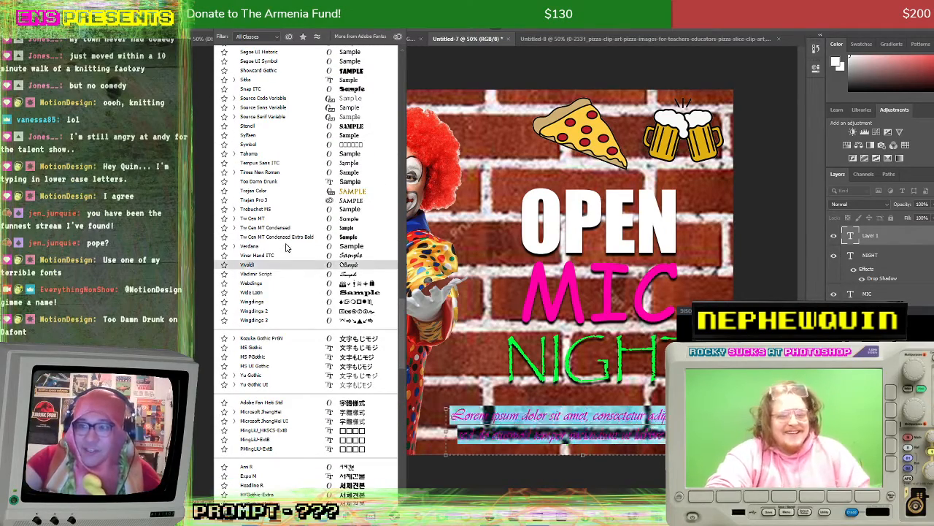
left_click(289, 181)
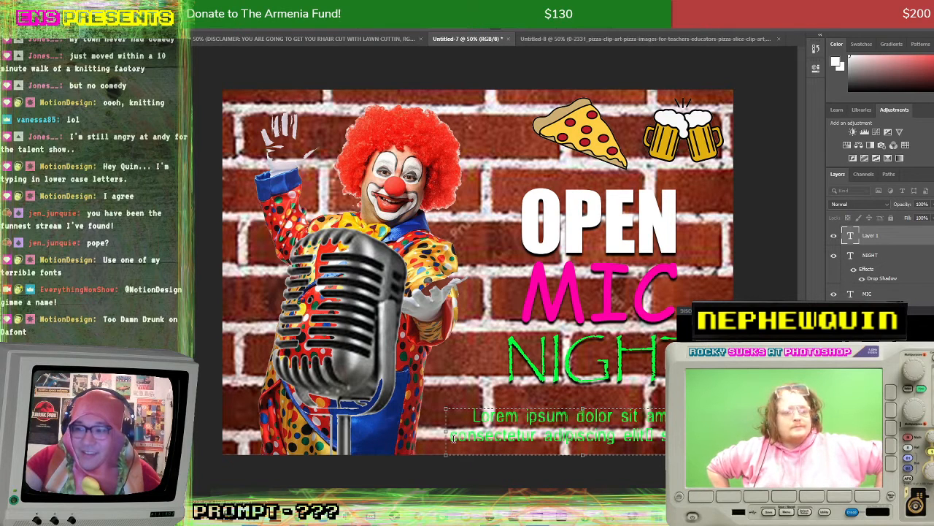
Step: Replace the placeholder text below "NIGHT" with "TWO DRINK MINIMUM"
left_click_drag(451, 436, 666, 437)
key("BackSpace")
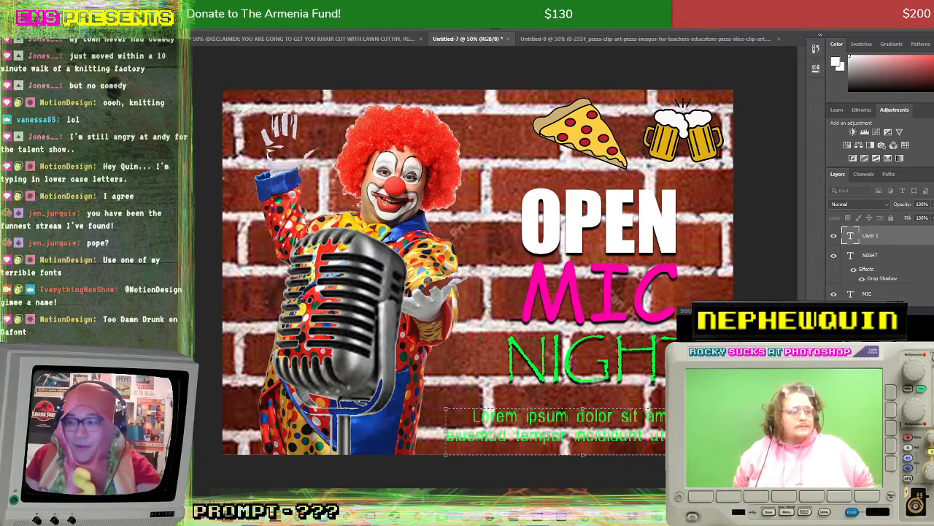
key("ctrl+a")
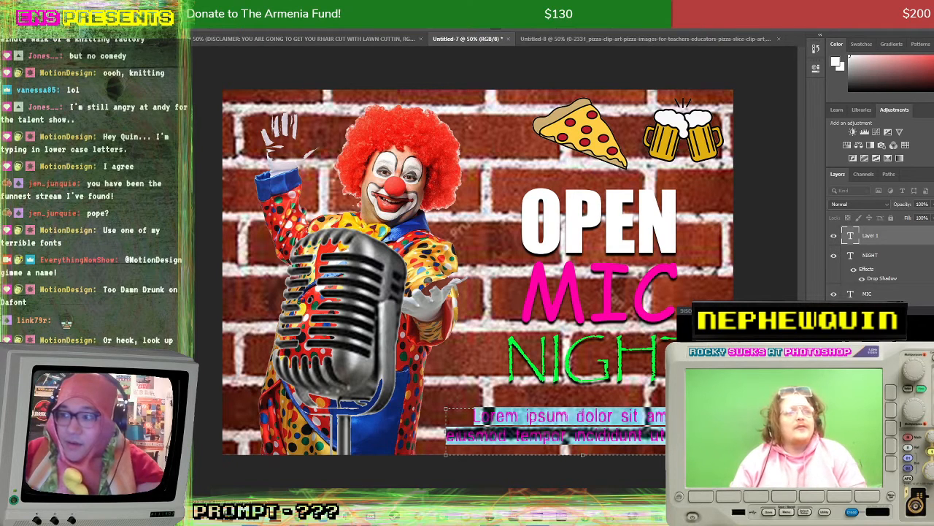
type("TWO et dolore magna aliqua")
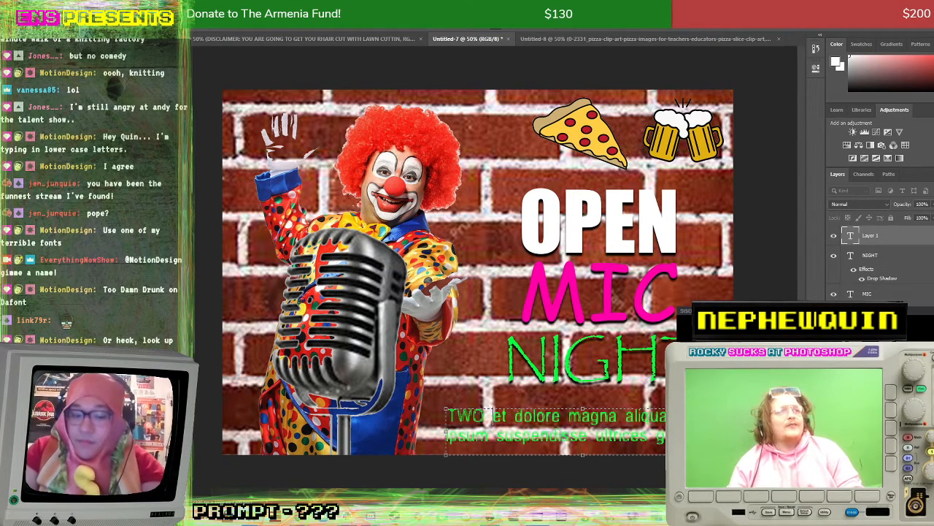
key("BackSpace")
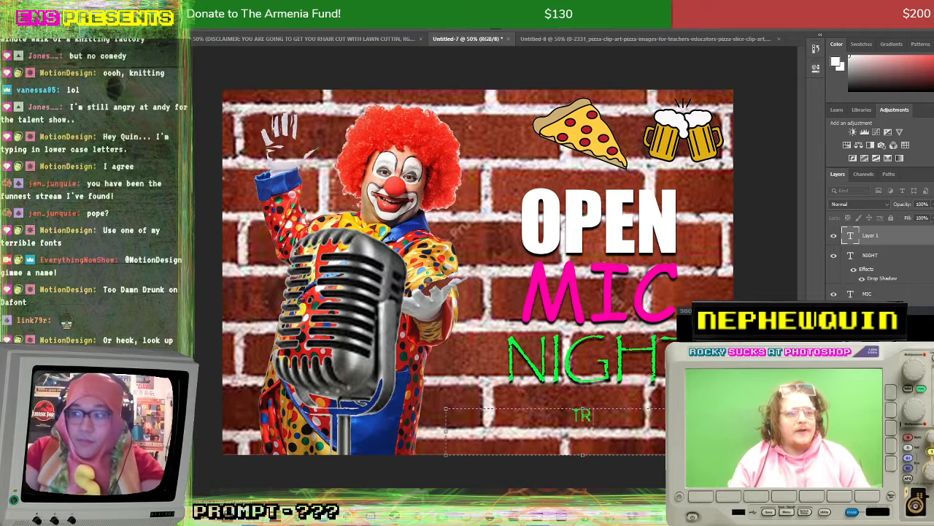
type("DRINK MINIMUM")
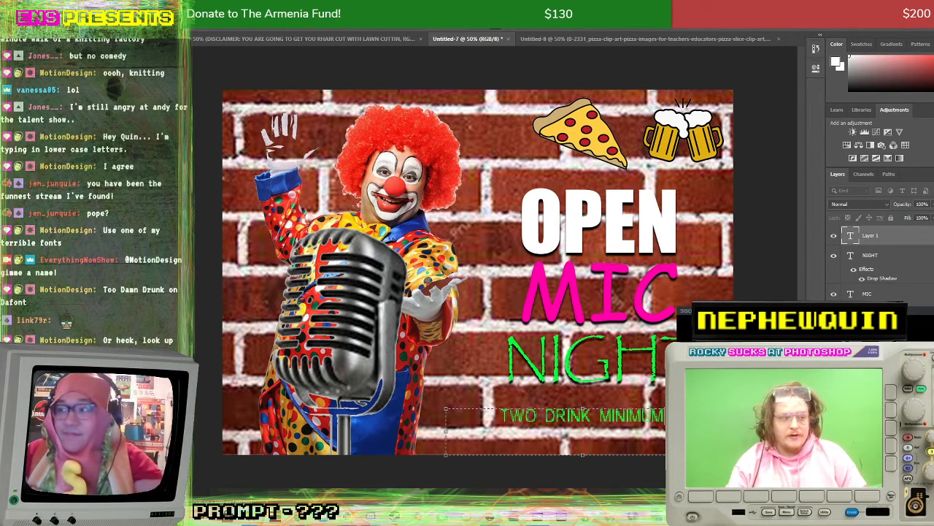
Step: Set the whole "TWO DRINK MINIMUM" text to light blue and commit it
left_click_drag(665, 415, 473, 412)
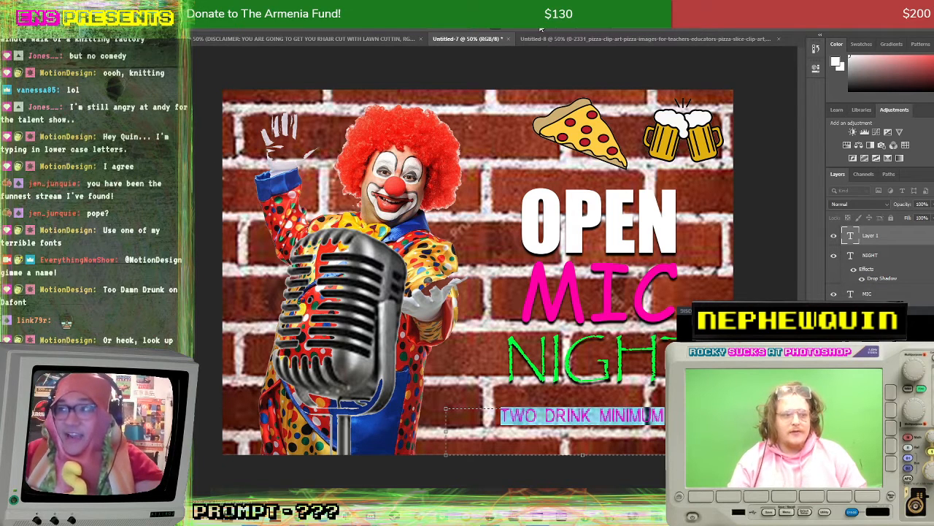
left_click(582, 413)
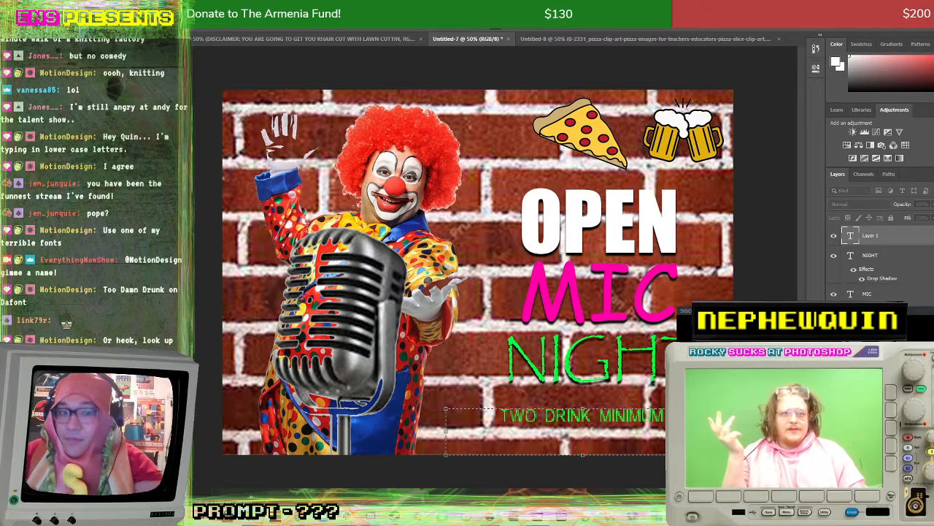
key("ctrl+a")
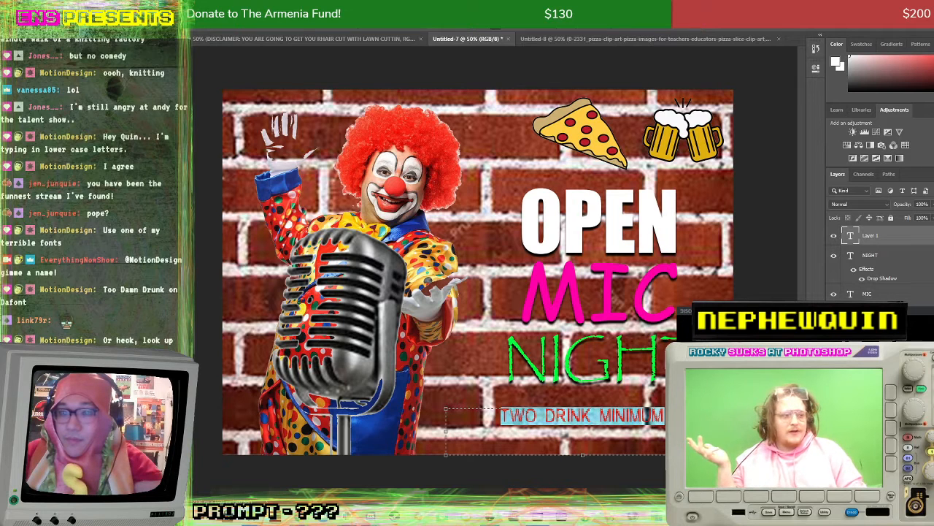
key("ctrl+Return")
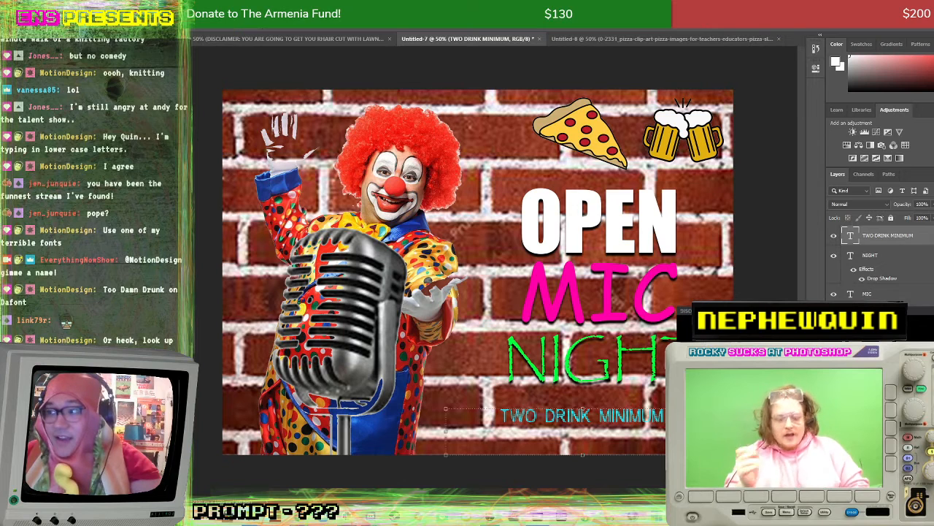
Step: Scale down the "TWO DRINK MINIMUM" text, shift it left beneath "NIGHT" and deselect its layer
left_click_drag(720, 409, 766, 400)
left_click_drag(672, 417, 614, 416)
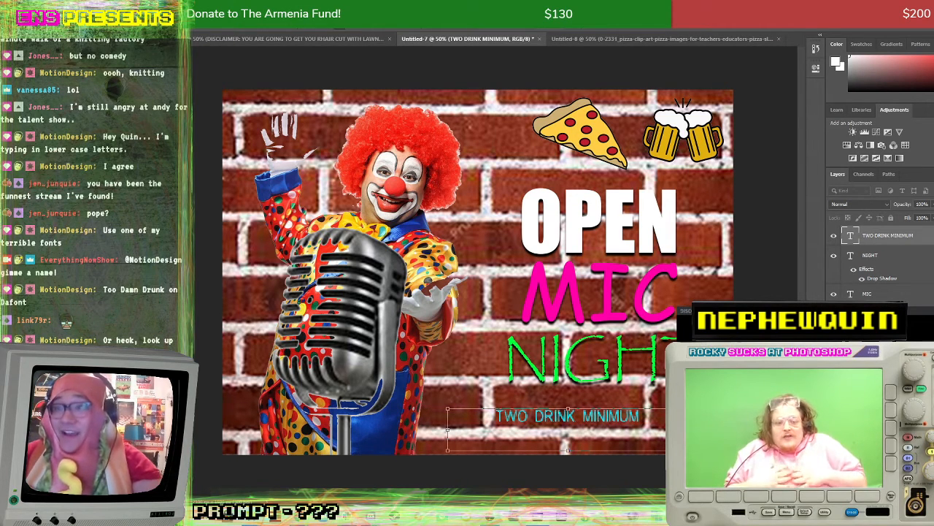
left_click(251, 68)
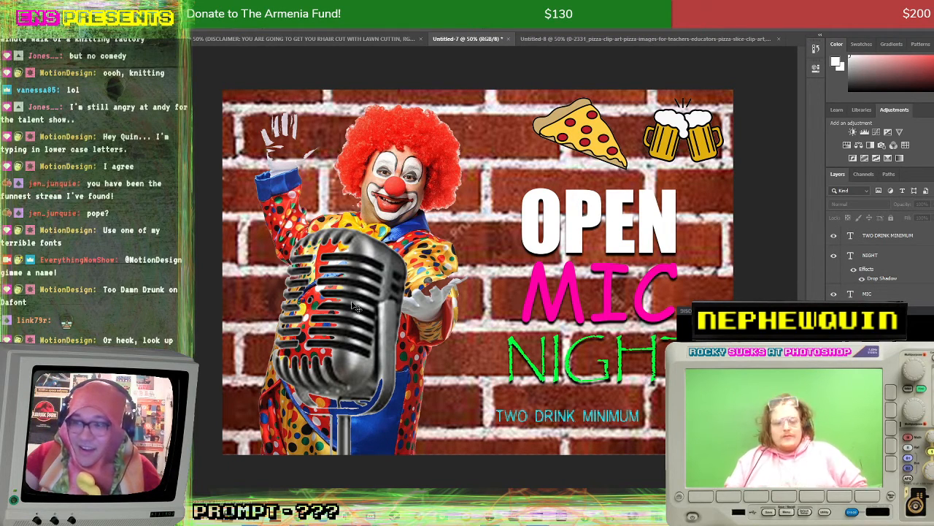
Step: Scale down the microphone and move it to the poster's lower left, clear of the clown's bow tie
left_click_drag(383, 310, 357, 306)
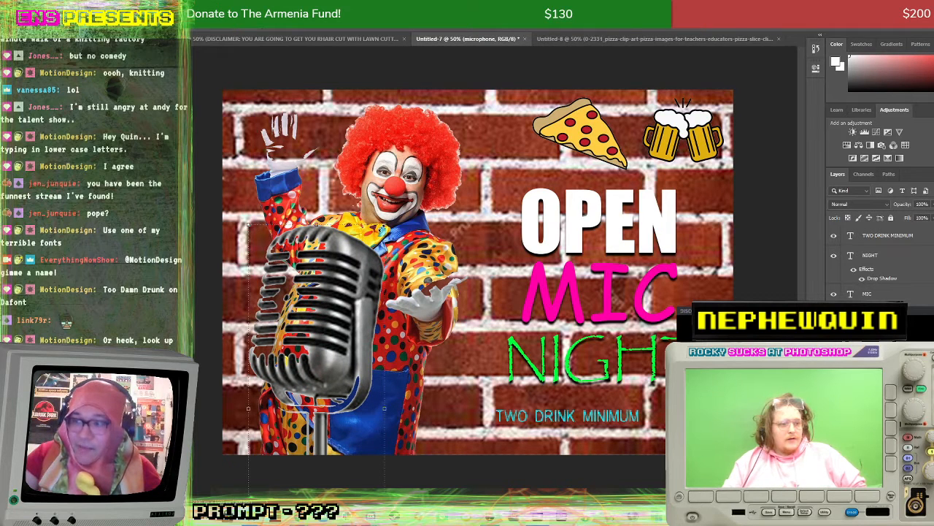
left_click_drag(384, 225, 345, 285)
left_click_drag(332, 364, 327, 356)
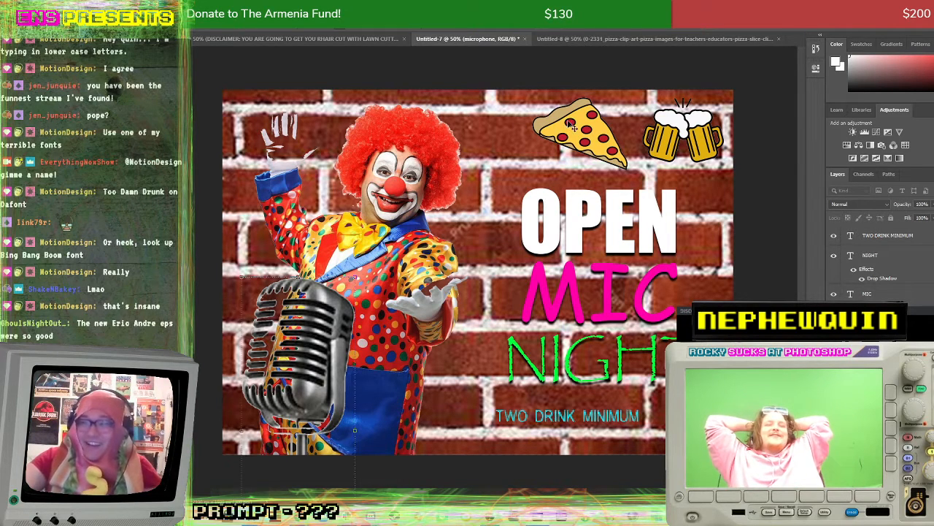
Step: Shrink the pizza slice and the beer mugs and move both left, side by side above "OPEN"
left_click_drag(573, 128, 548, 120)
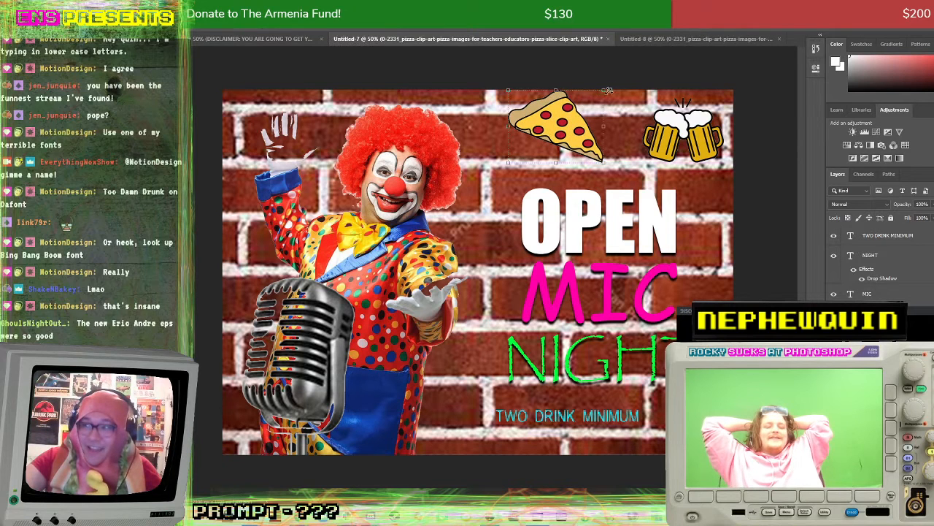
left_click_drag(605, 91, 540, 127)
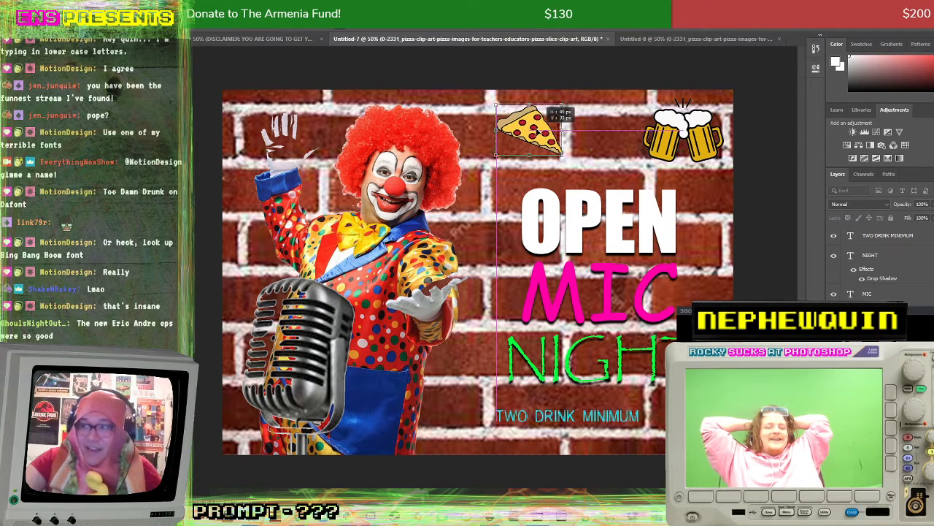
left_click(686, 130)
left_click_drag(695, 140, 631, 129)
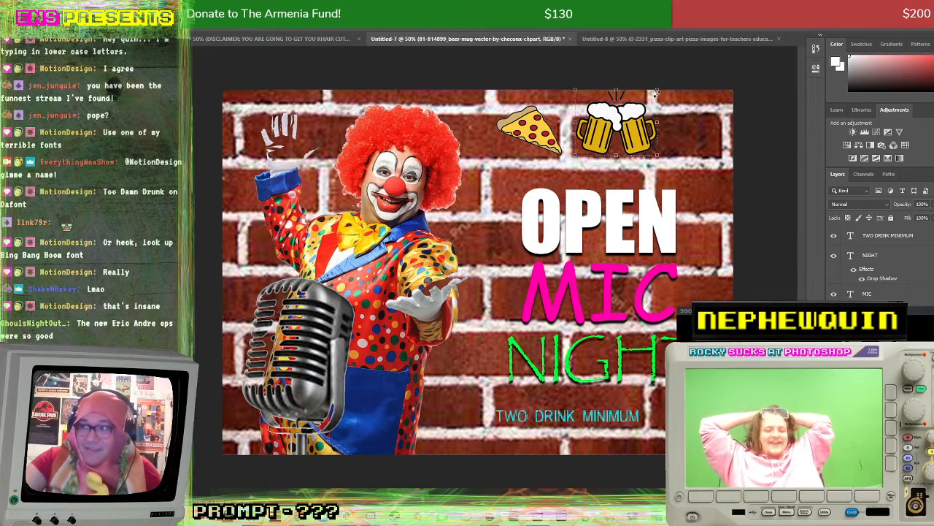
left_click_drag(656, 93, 631, 134)
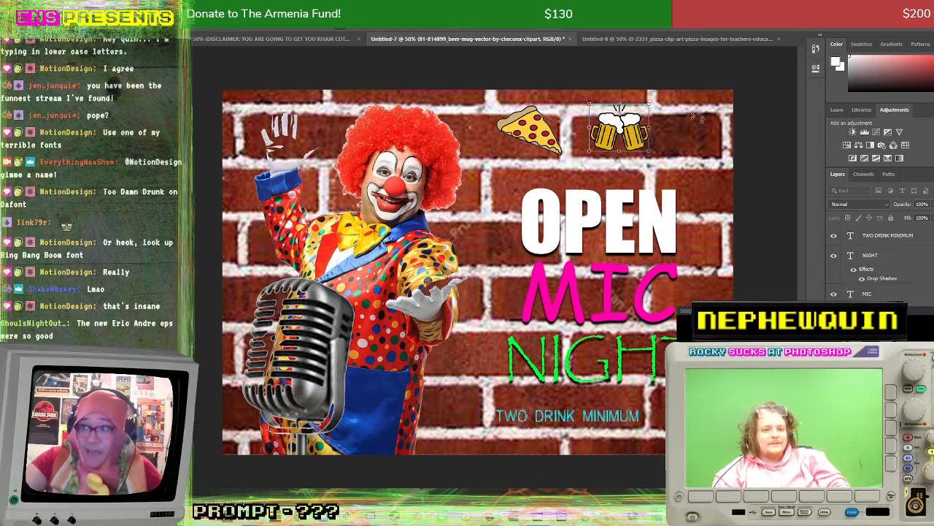
key("Return")
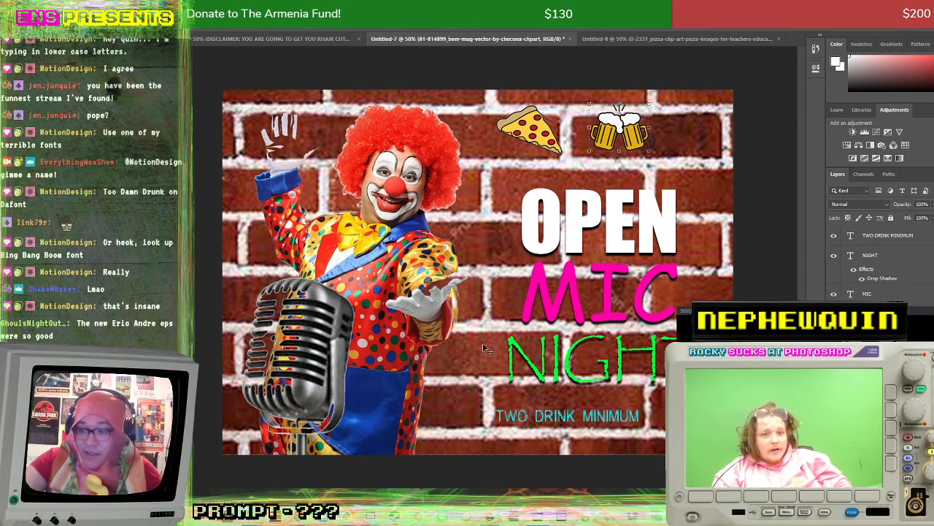
mouse_move(298, 518)
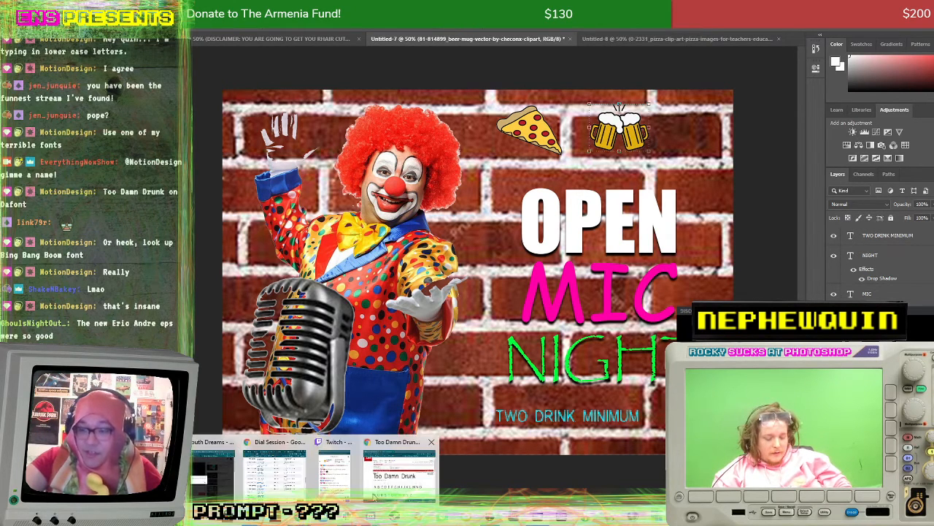
left_click(376, 445)
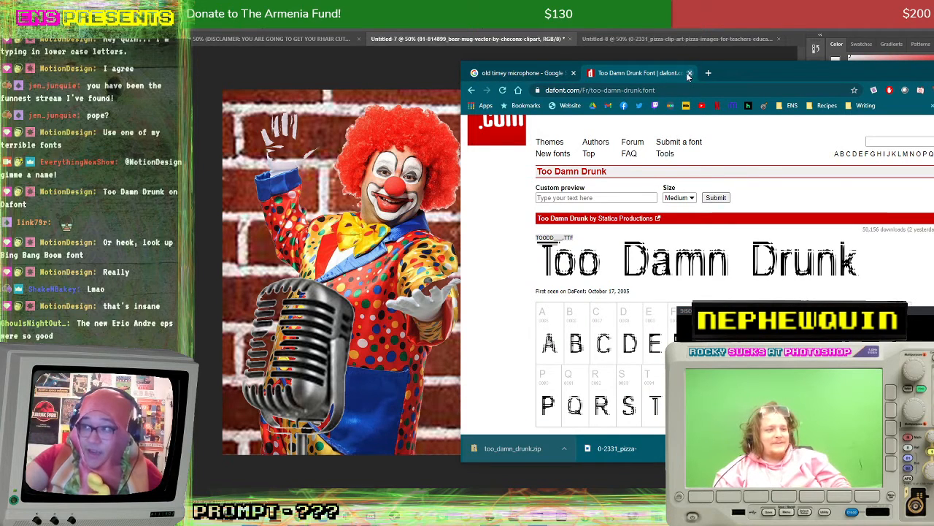
left_click(347, 73)
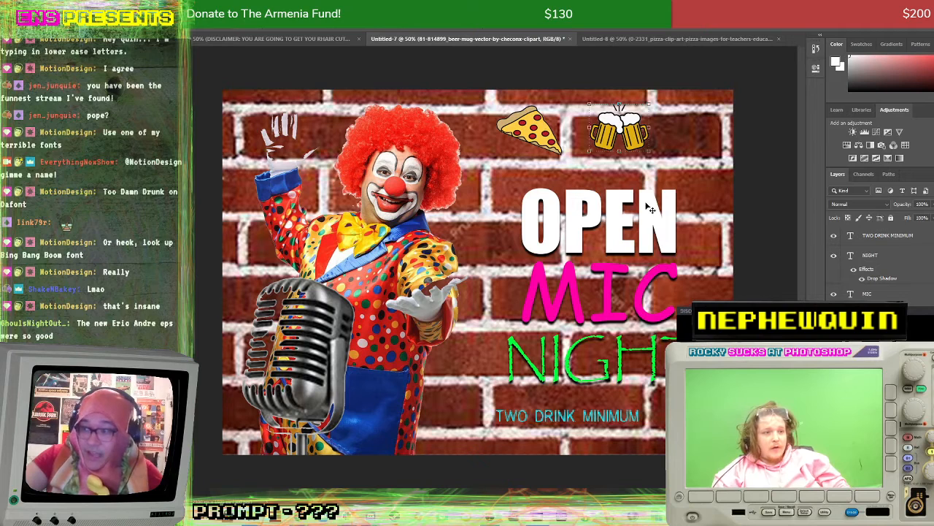
Step: Scale the pizza slice down slightly, keeping it at the left of the beer mugs, and deselect its layer
left_click(544, 141)
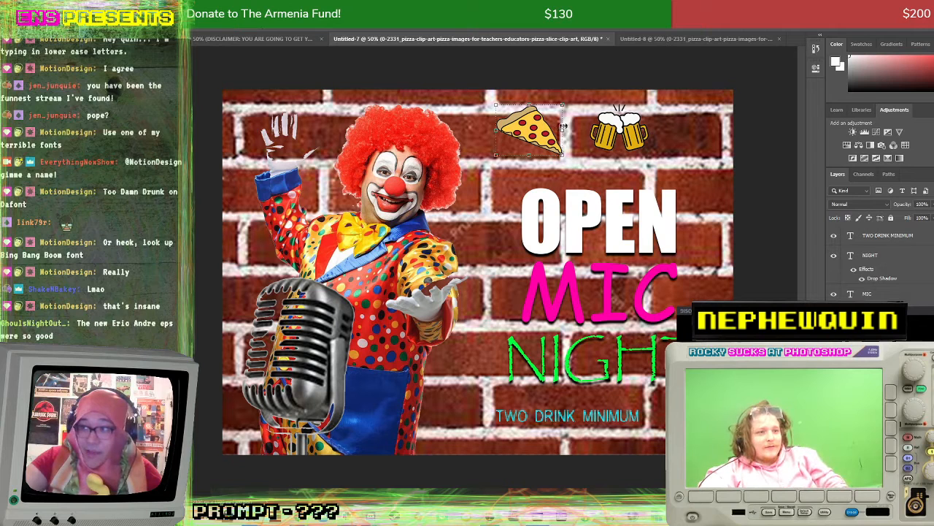
mouse_move(561, 106)
left_mouse_down()
mouse_move(581, 93)
mouse_move(559, 109)
left_mouse_up()
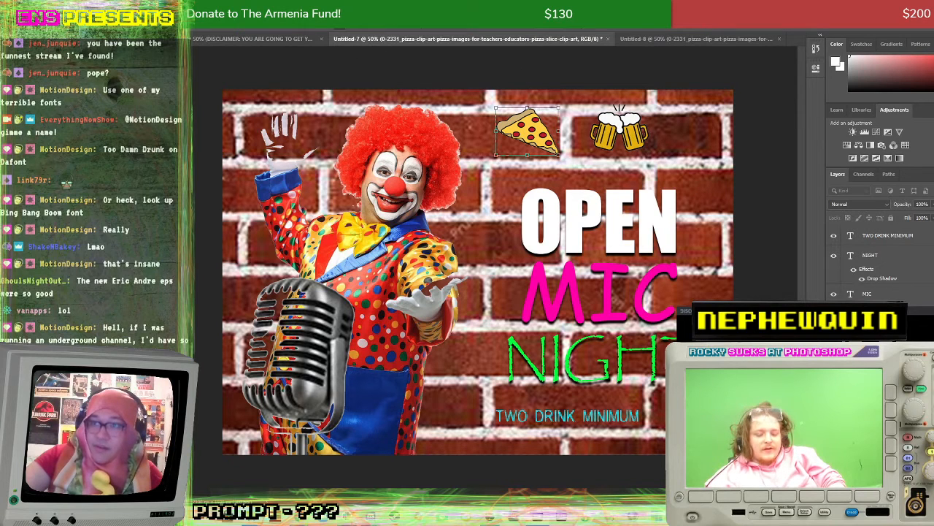
key("Return")
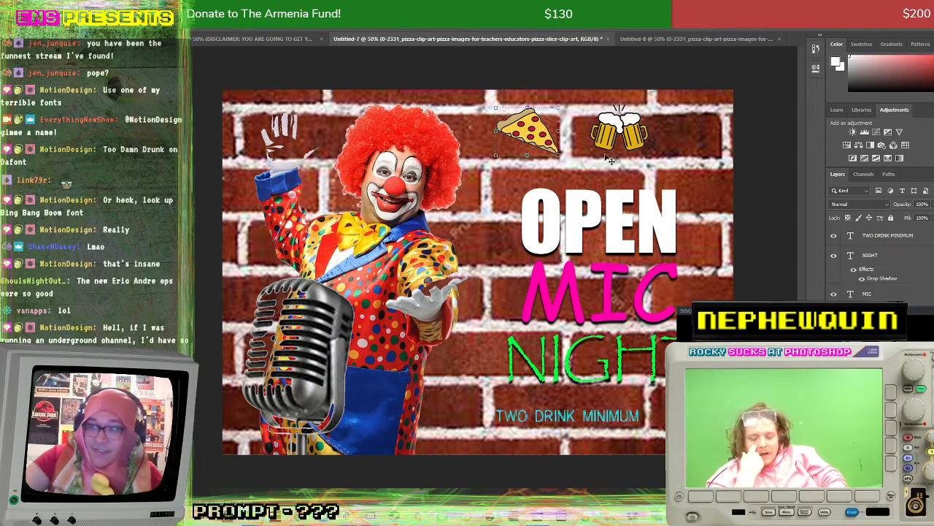
left_click(560, 64)
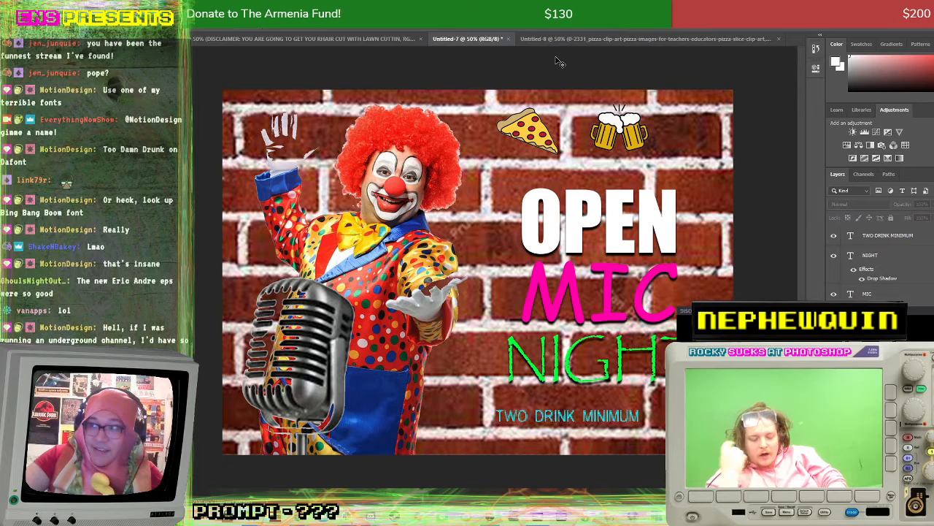
Step: Close the separate pizza slice document without saving it
left_click(609, 39)
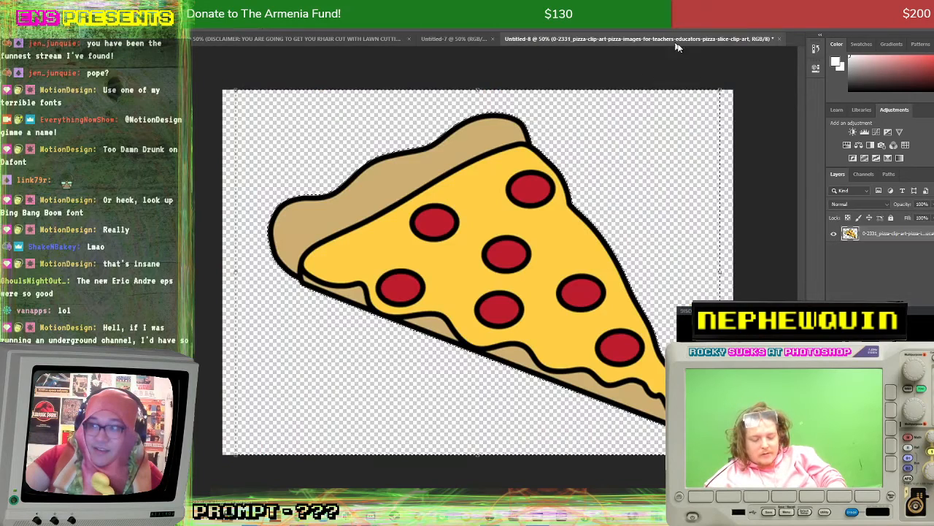
left_click(779, 39)
left_click(615, 192)
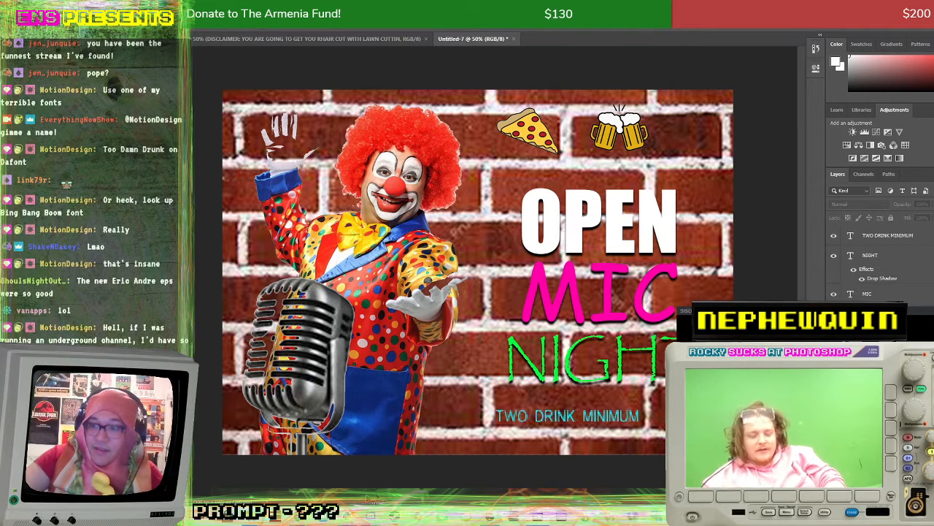
Step: Switch to Chrome, close the Too Damn Drunk font page and show all web results for "old timey microphone"
mouse_move(298, 522)
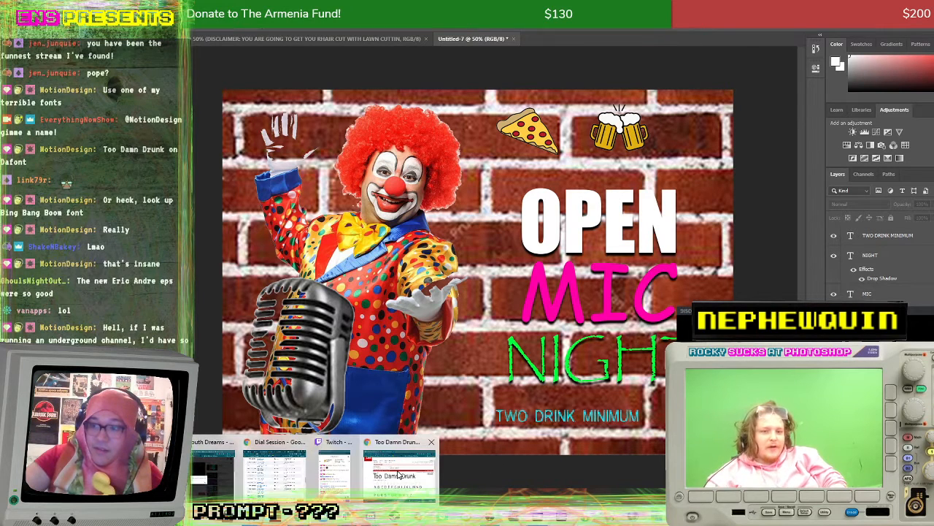
left_click(403, 457)
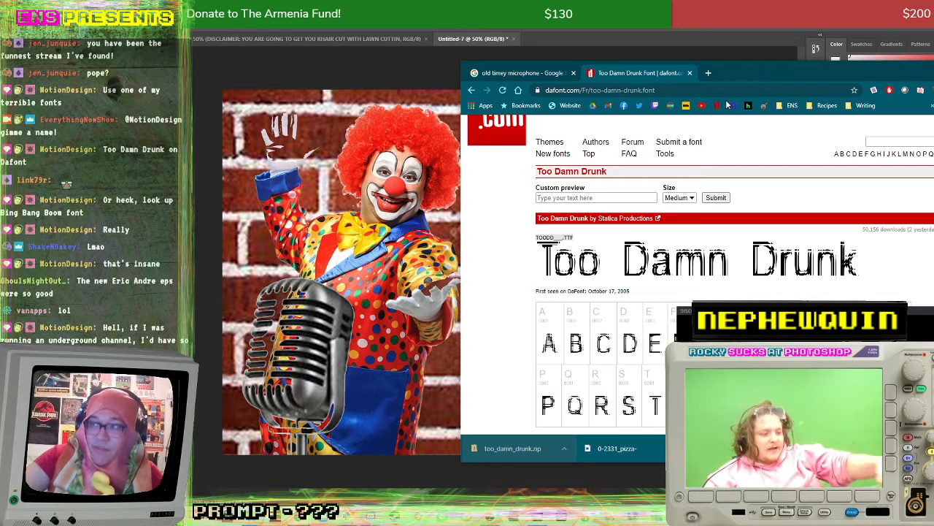
left_click(686, 72)
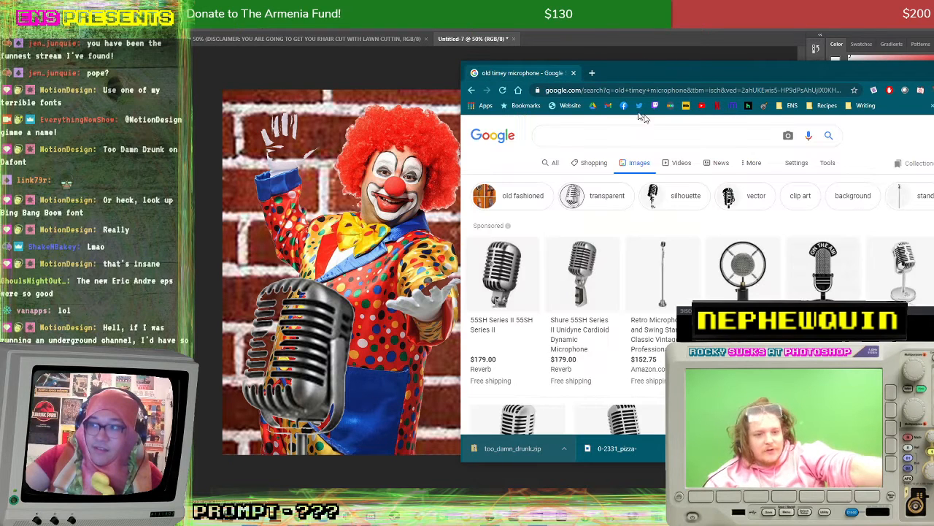
left_click(611, 141)
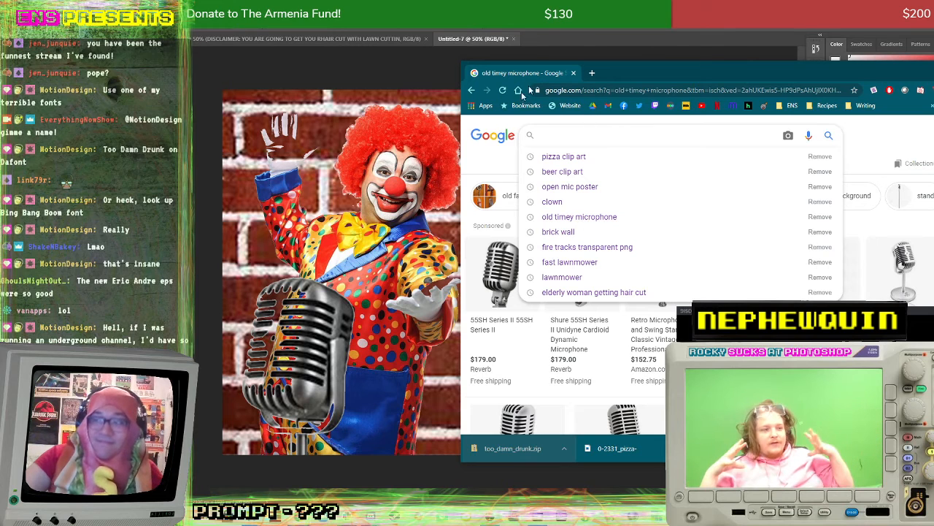
left_click(500, 172)
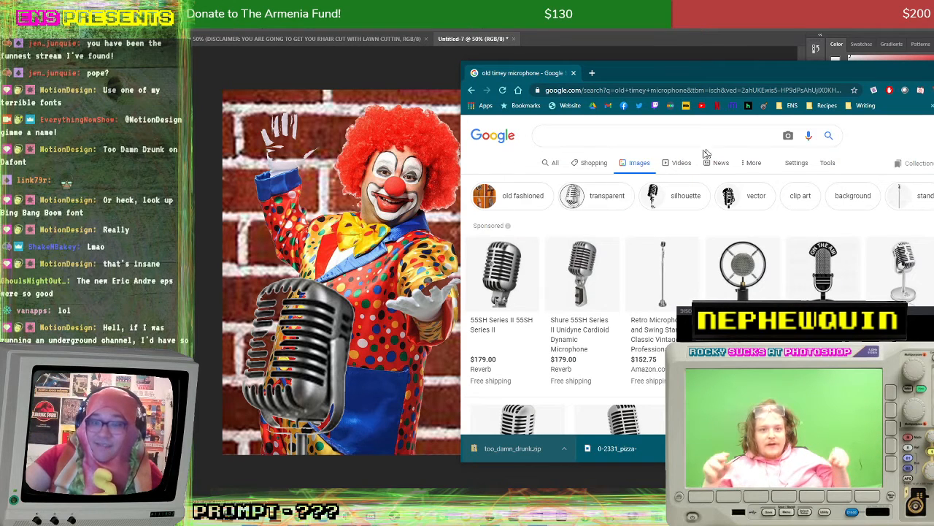
left_click(550, 163)
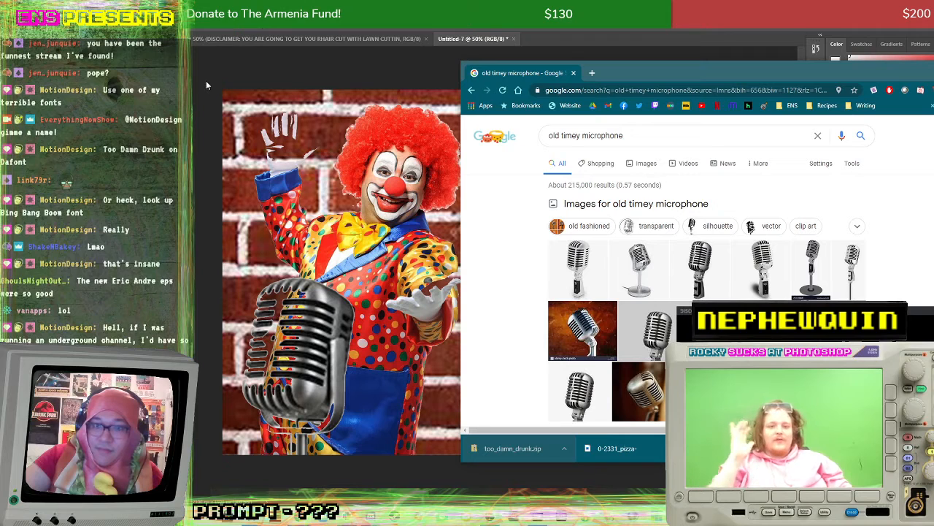
left_click(662, 70)
left_click_drag(662, 70, 691, 65)
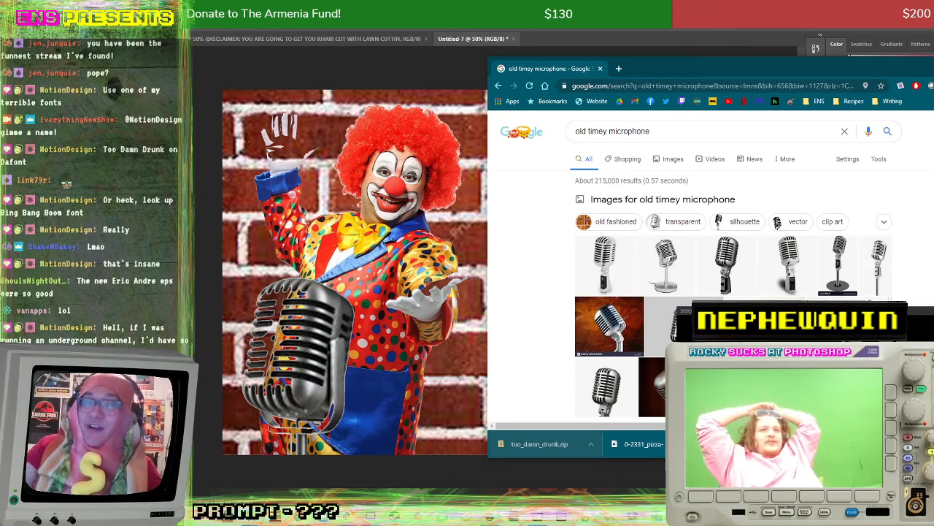
key("alt+Tab")
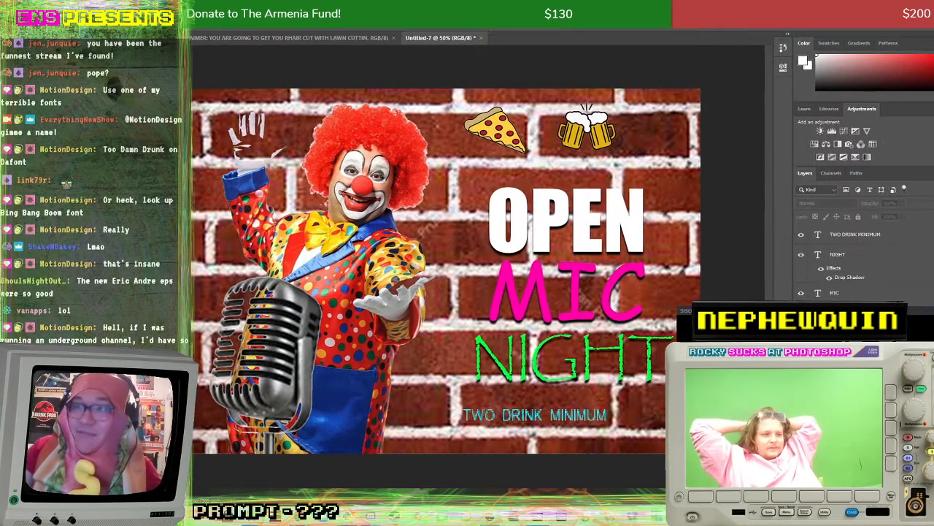
key("alt+Tab")
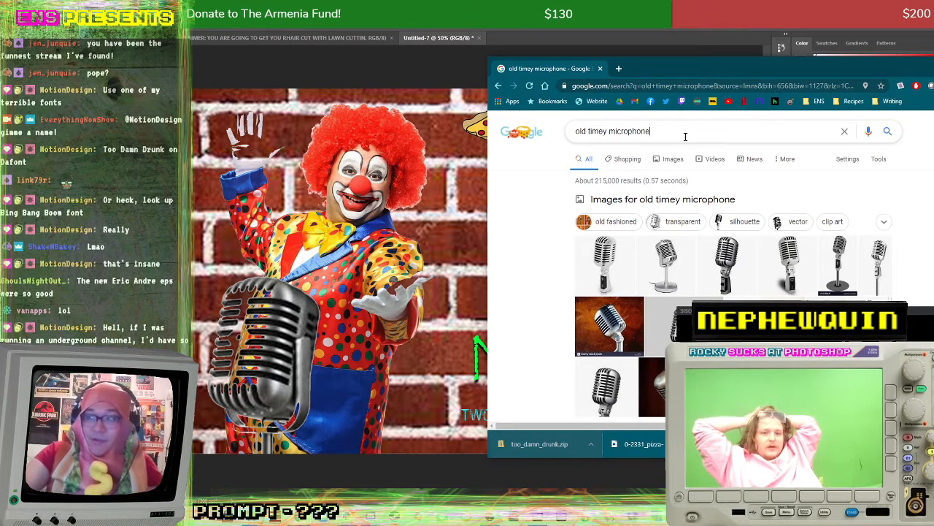
left_click_drag(684, 136, 557, 133)
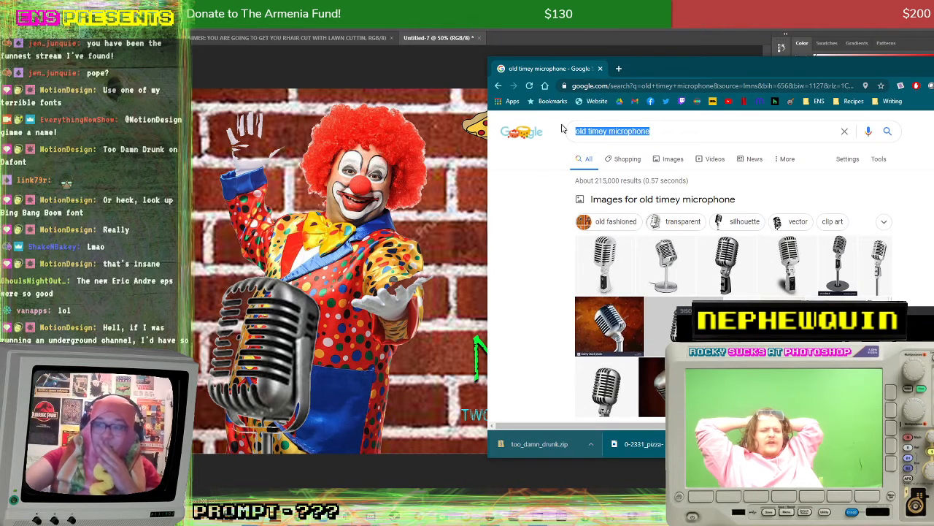
left_click(271, 70)
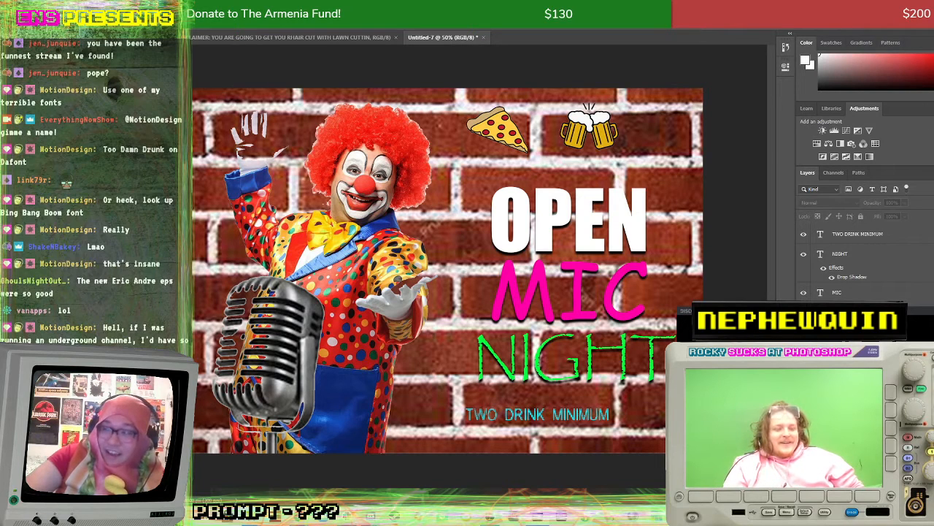
key("alt+Tab")
mouse_move(706, 62)
left_mouse_down()
mouse_move(714, 58)
mouse_move(704, 59)
left_mouse_up()
key("alt+Tab")
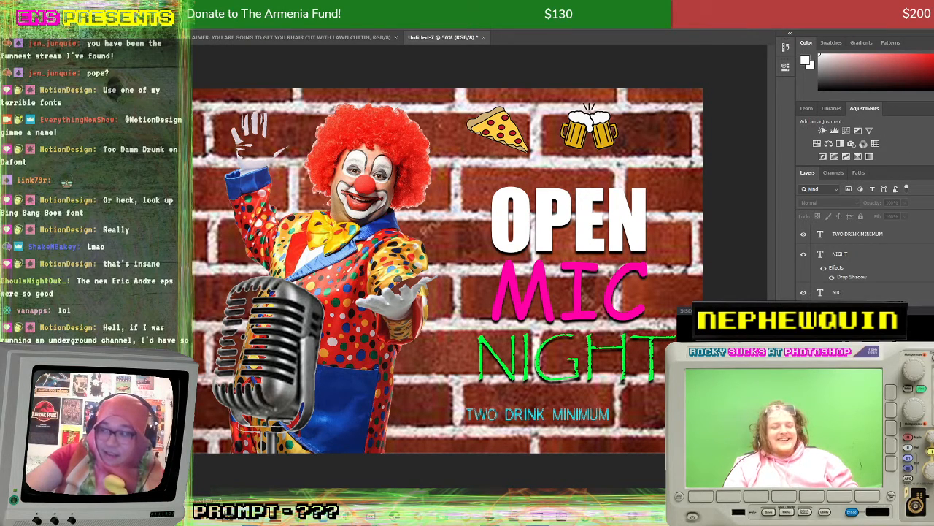
key("alt+Tab")
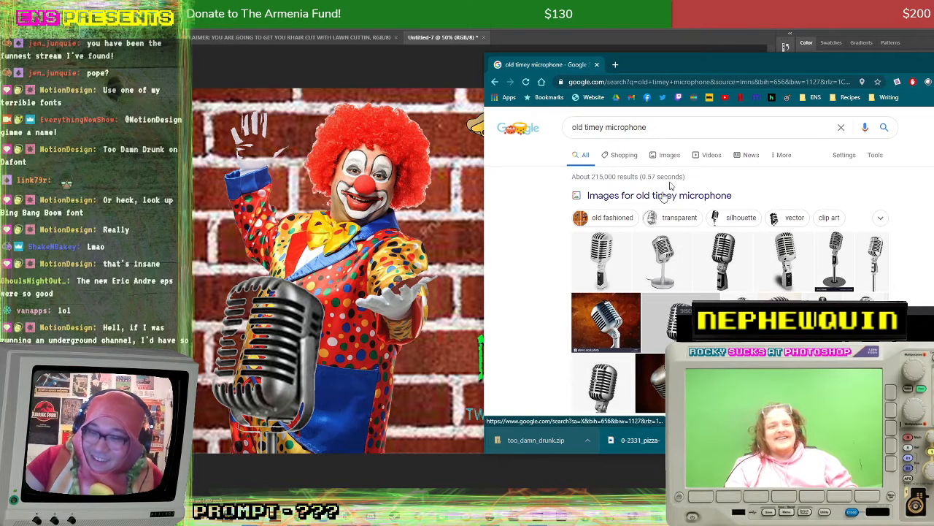
left_click(665, 132)
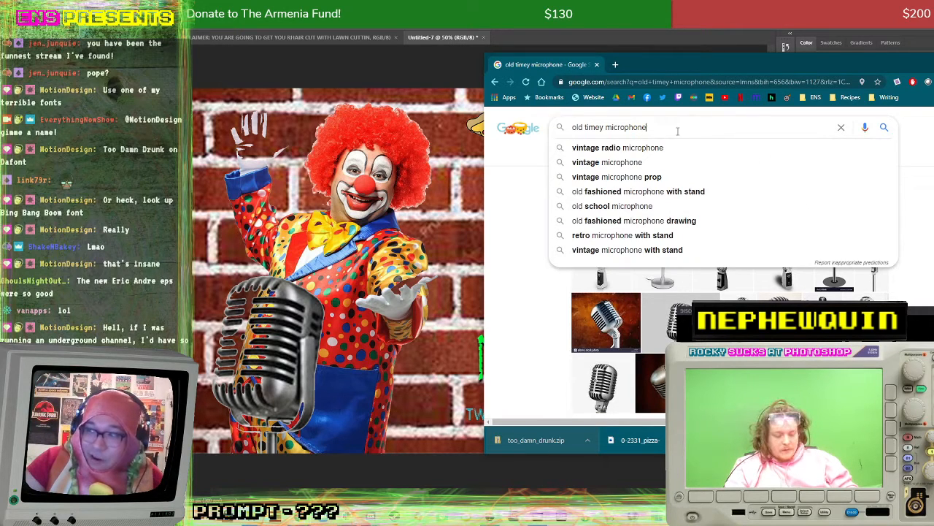
left_click(218, 82)
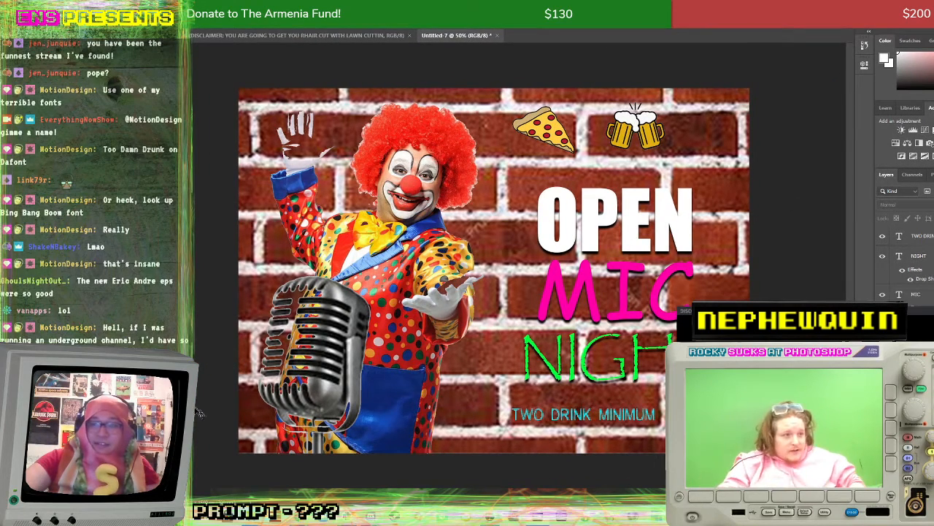
mouse_move(314, 515)
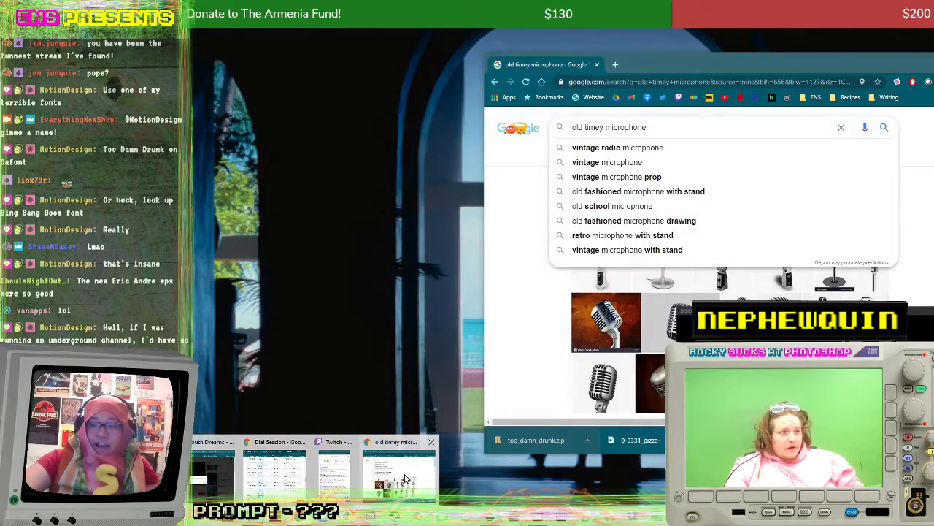
left_click(389, 462)
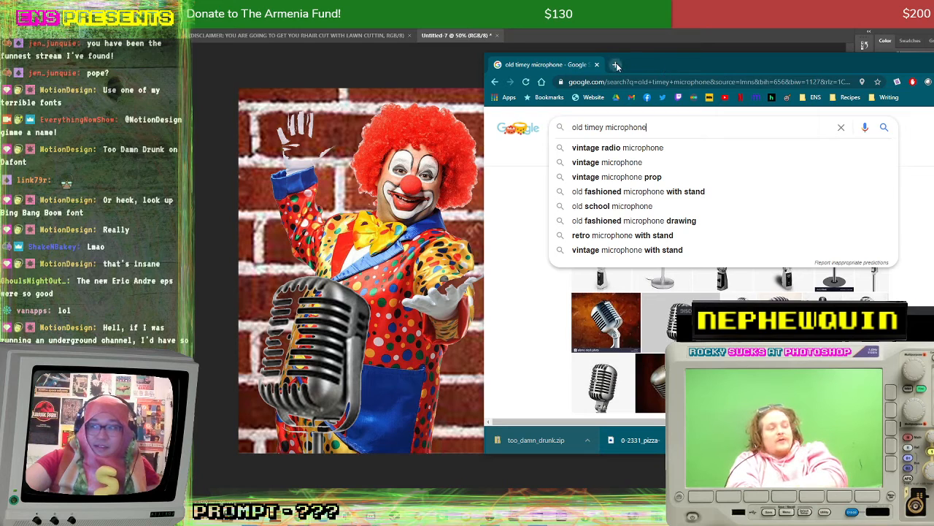
left_click_drag(660, 51, 663, 76)
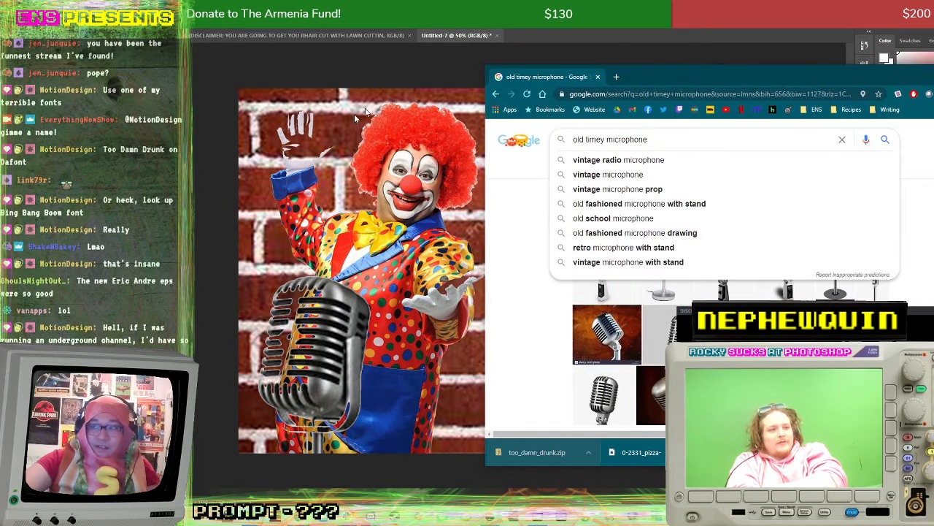
left_click(418, 74)
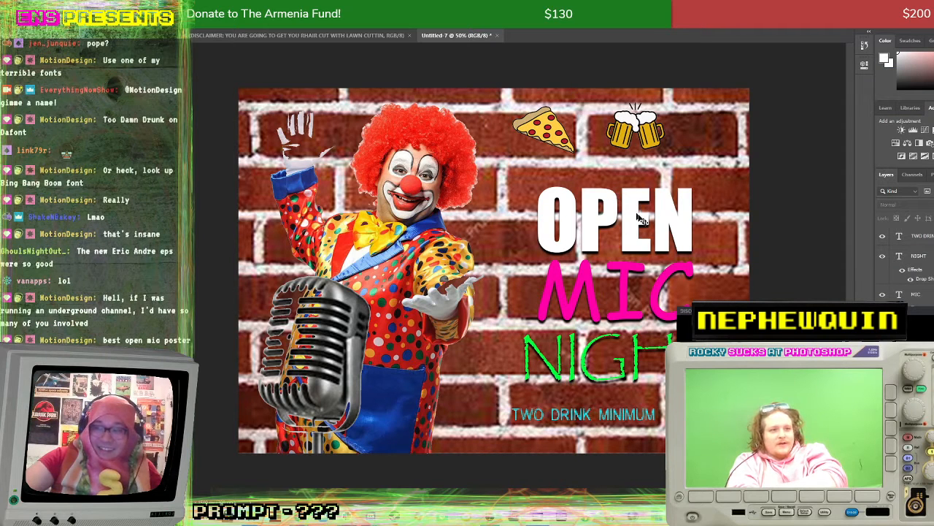
Step: Move "OPEN" up and left to align with the pizza's left edge, nudge "MIC" up slightly and shift "NIGHT" right beneath it
left_click_drag(643, 220, 619, 209)
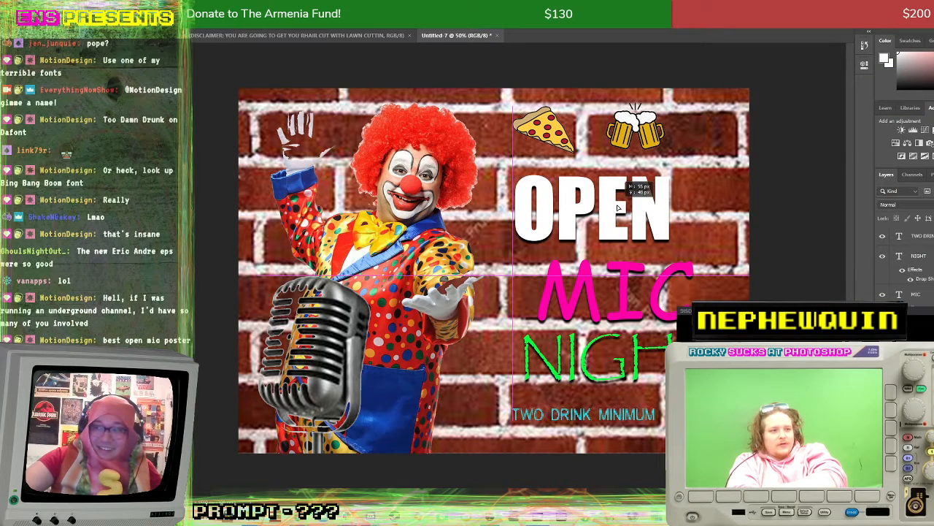
left_click(638, 301)
left_click_drag(651, 355, 661, 354)
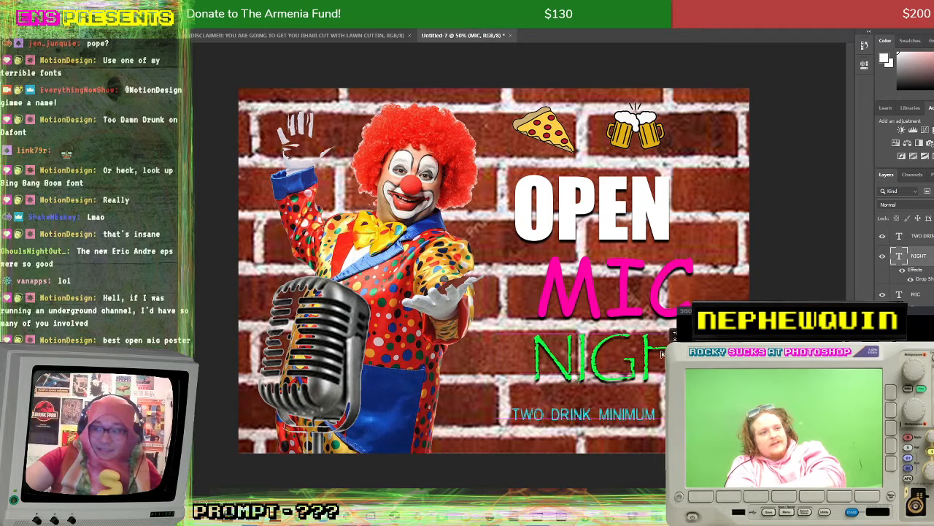
key("shift+Right")
key("shift+Right")
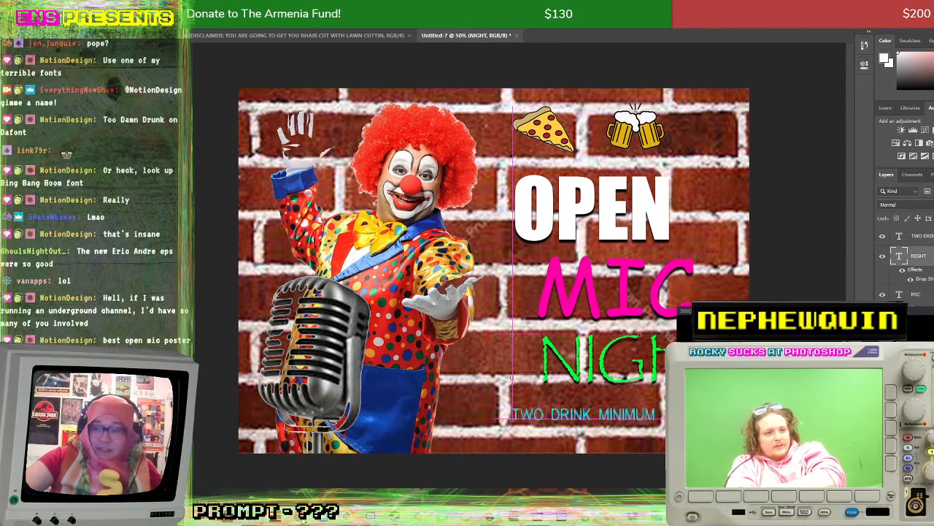
Step: Switch to Chrome, search for images of "huge clown shoes" and look through the results for a suitable pair
left_click(400, 468)
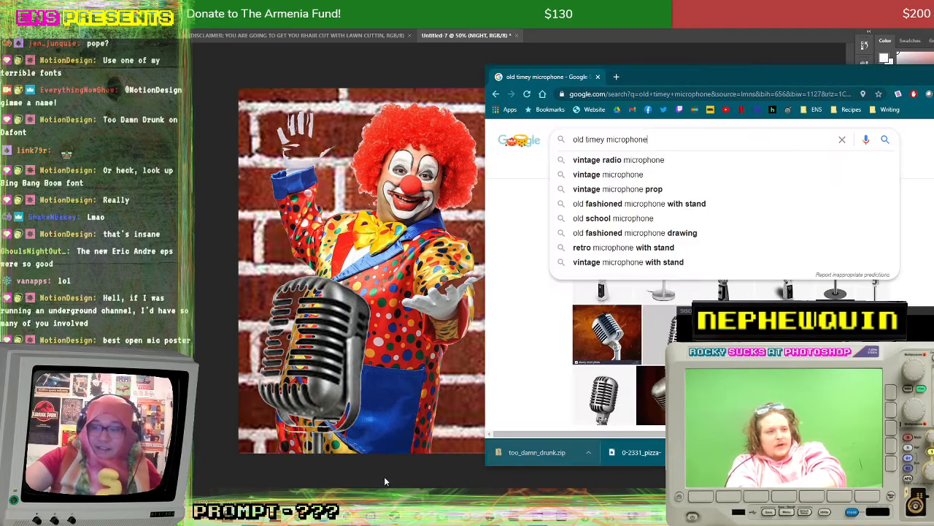
triple_click(704, 144)
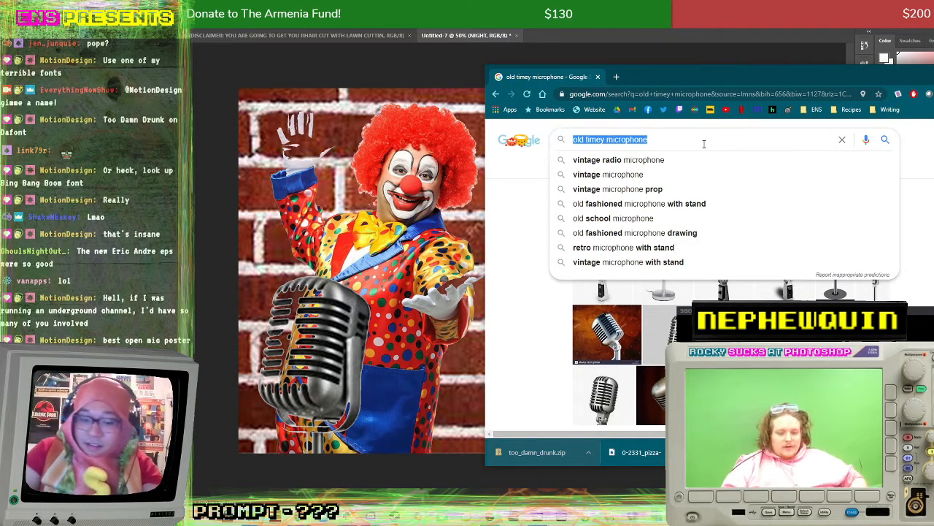
type("huge cl")
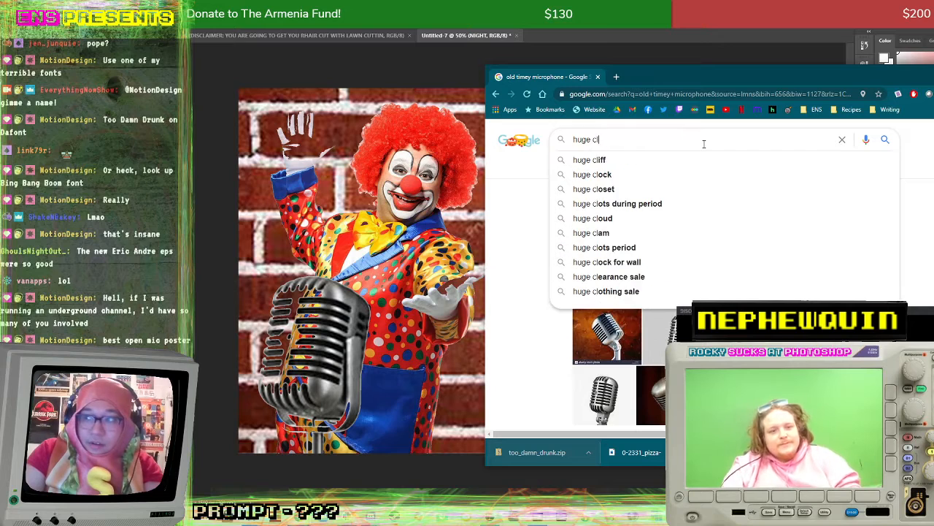
type("own shoes")
key("Return")
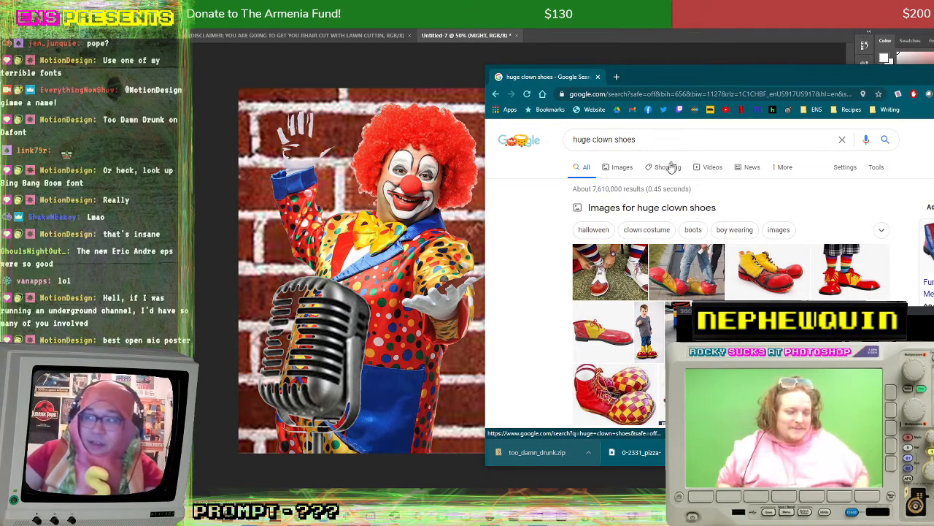
left_click(626, 168)
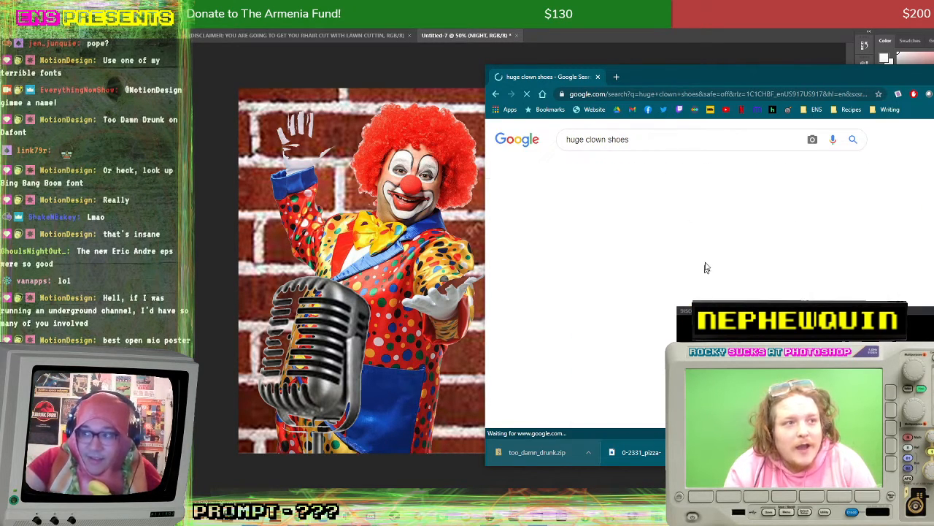
scroll(705, 272, "down", 5)
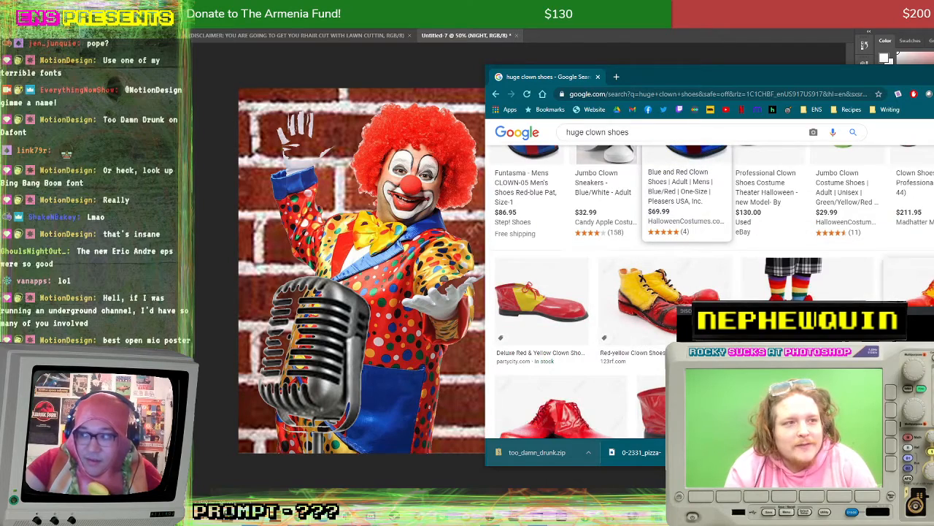
scroll(895, 278, "down", 2)
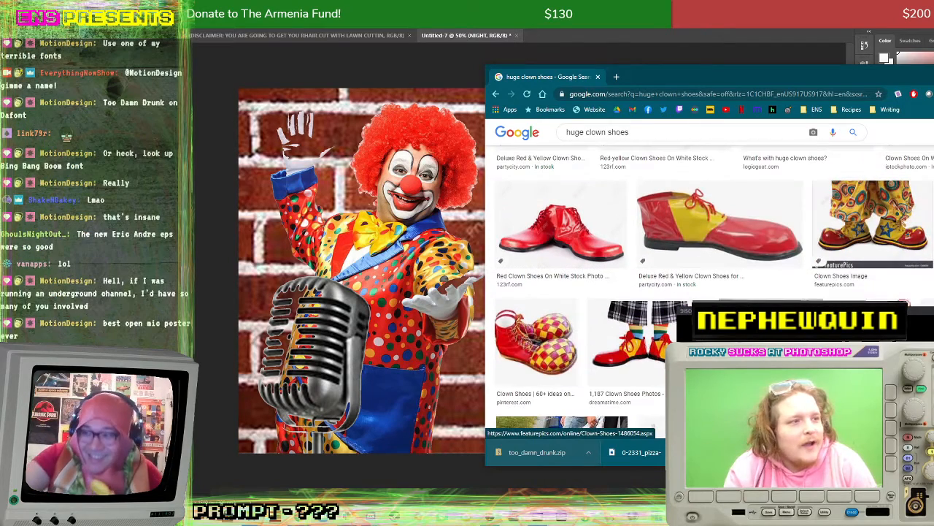
Step: Choose the red and yellow "Clown Shoes On White Stock Photo" from istockphoto.com and start saving the image
scroll(895, 278, "down", 3)
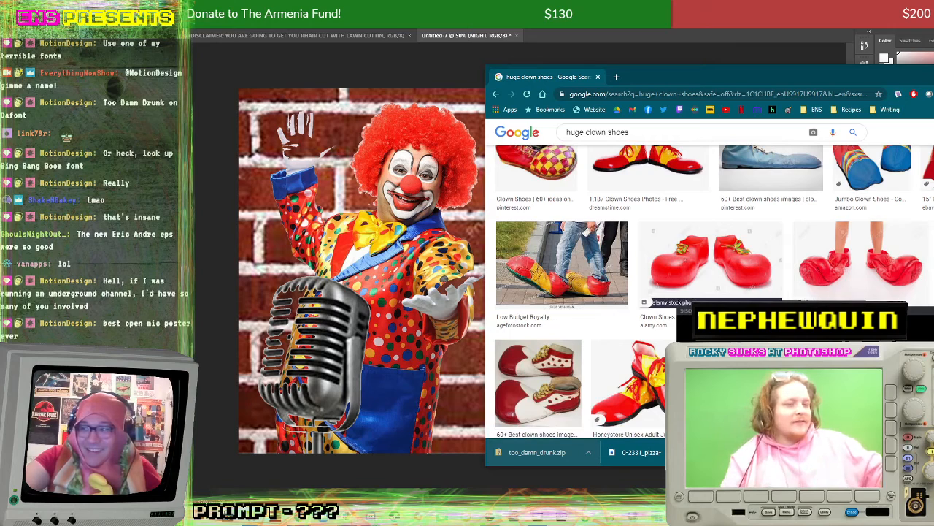
scroll(901, 246, "up", 3)
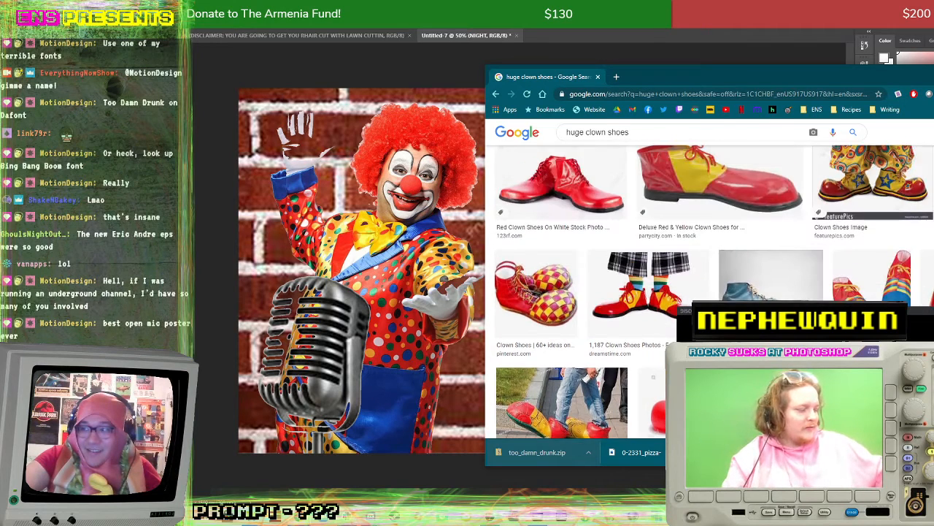
left_click(902, 246)
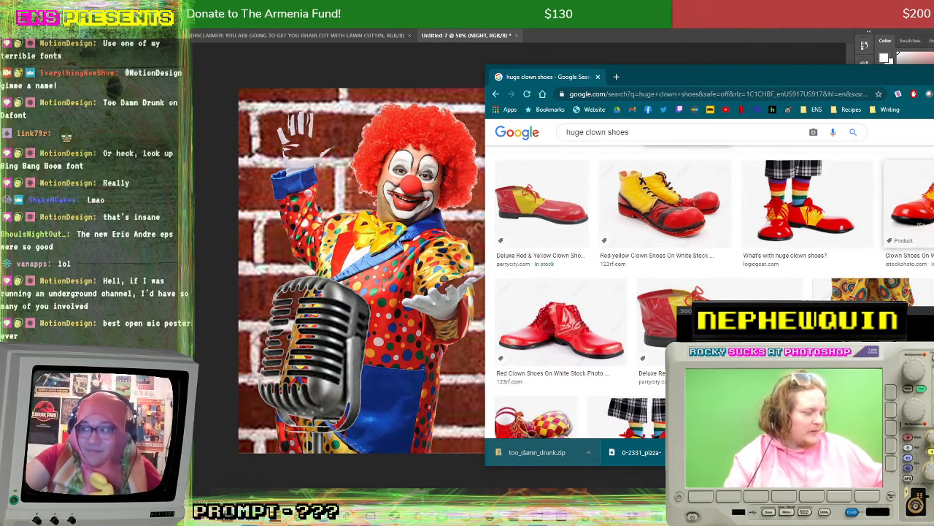
left_click(568, 313)
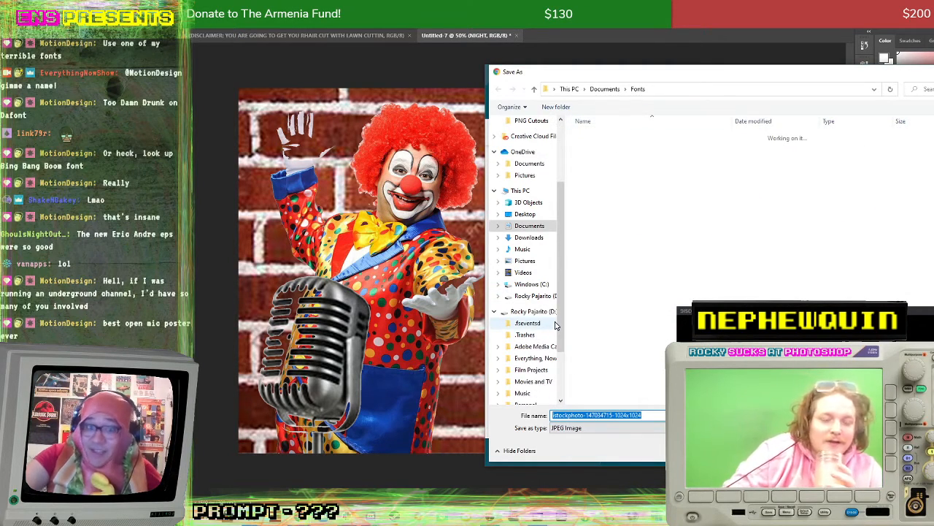
Step: Save the shoes JPEG under its default name in Everything, Now! > Rocky Sucks at Photoshop > Ep. 4 GNO and NephewQuin > NephewQuin
scroll(533, 380, "down", 1)
scroll(533, 381, "down", 1)
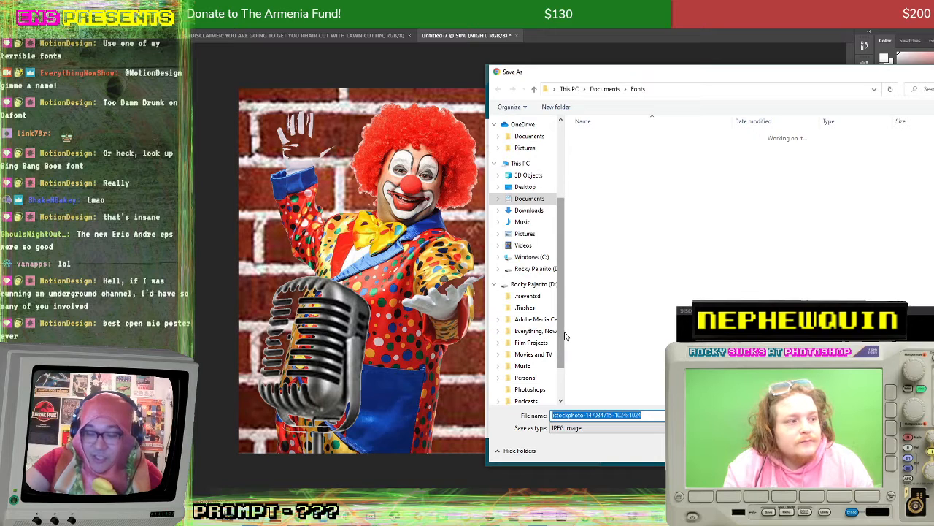
left_click_drag(559, 337, 566, 369)
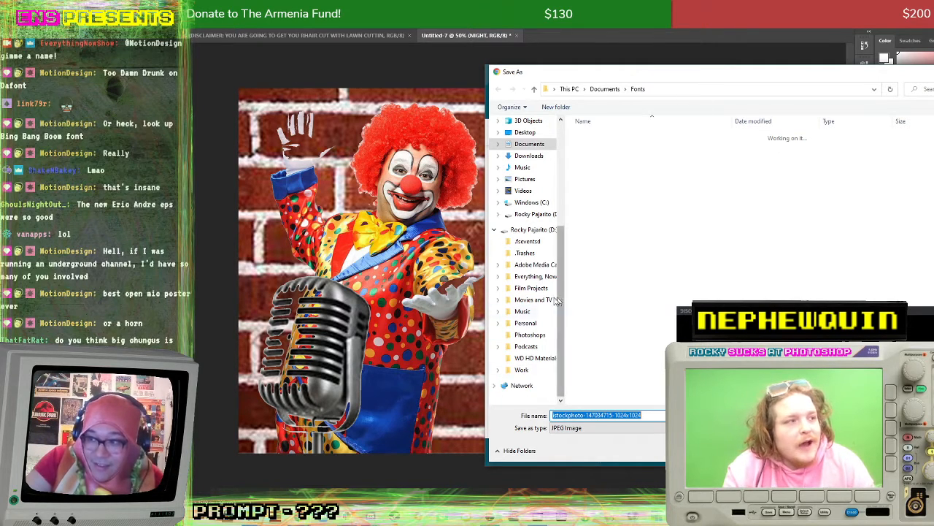
left_click(534, 276)
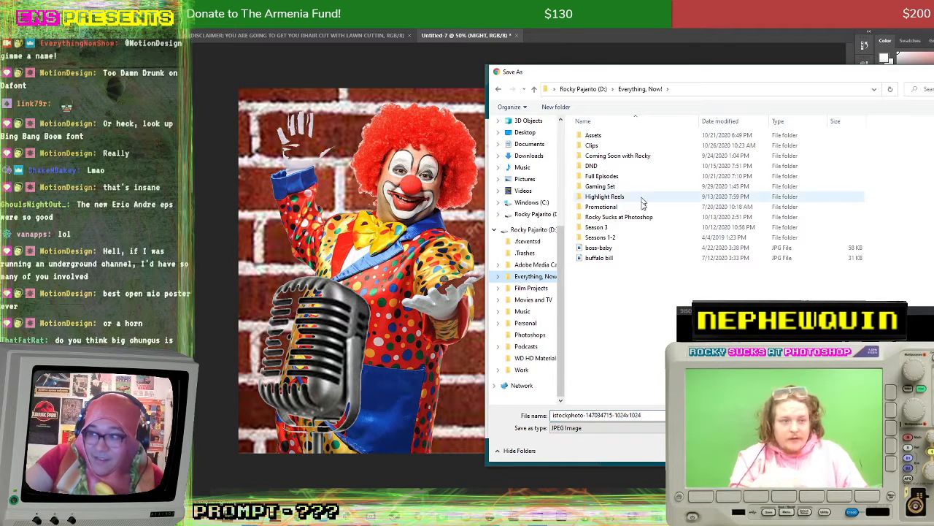
double_click(606, 217)
double_click(759, 155)
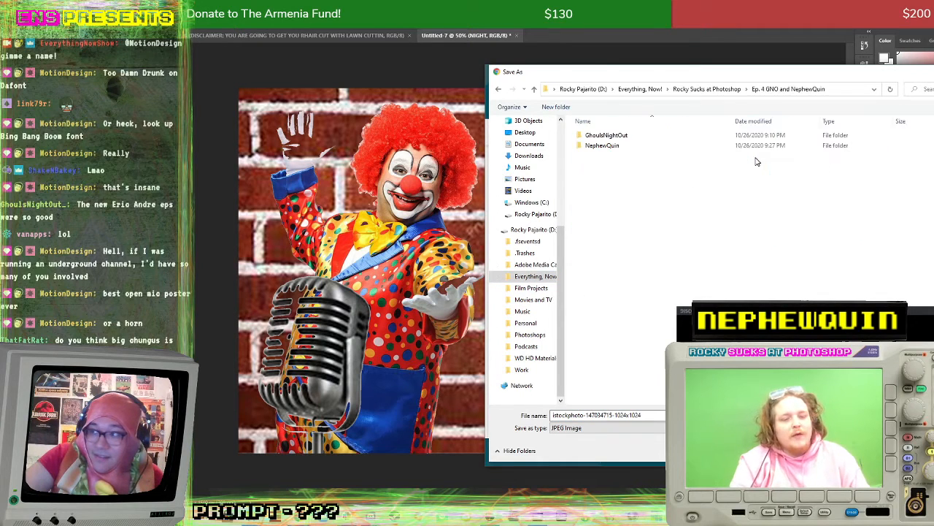
double_click(599, 145)
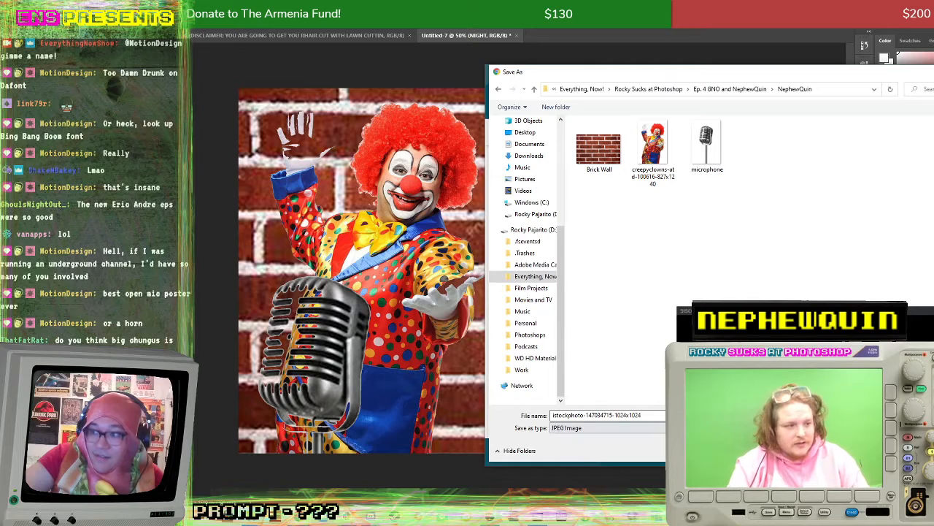
key("Return")
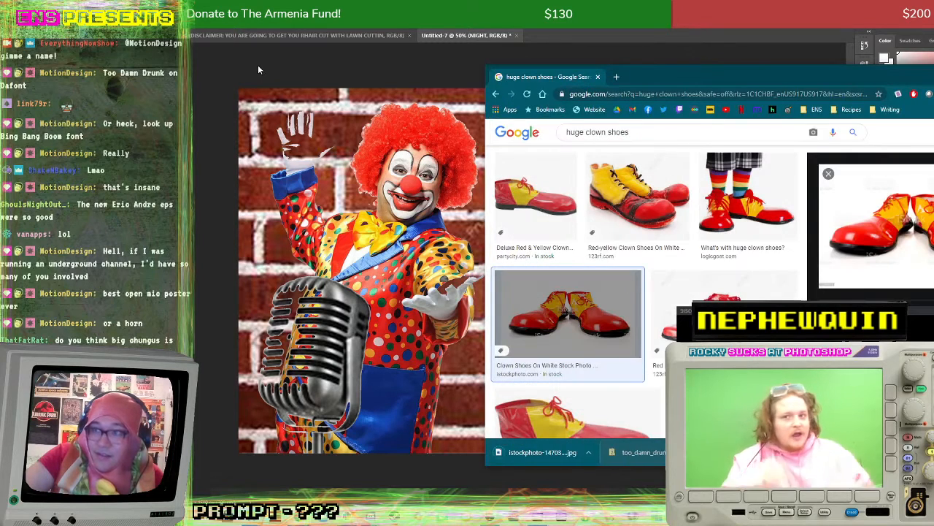
Step: Switch back to Photoshop and create a new blank document with a white background
left_click(258, 69)
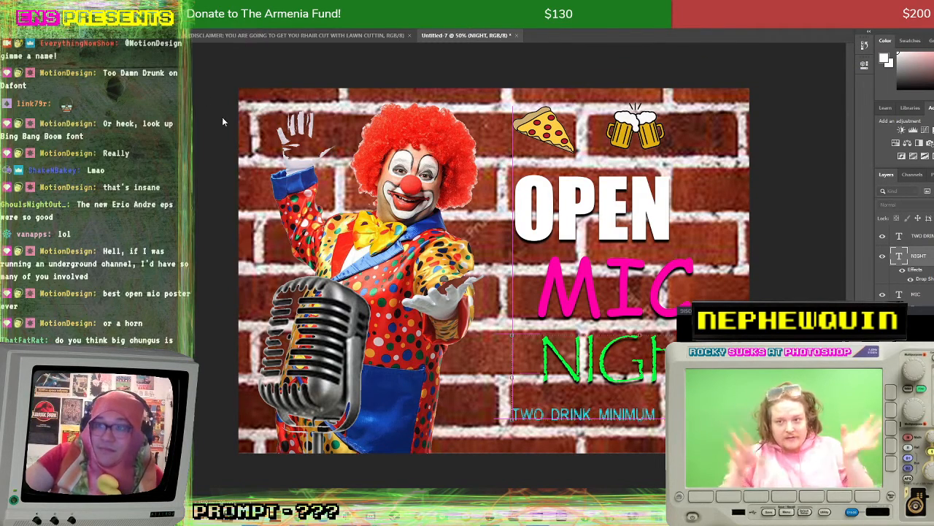
key("ctrl+n")
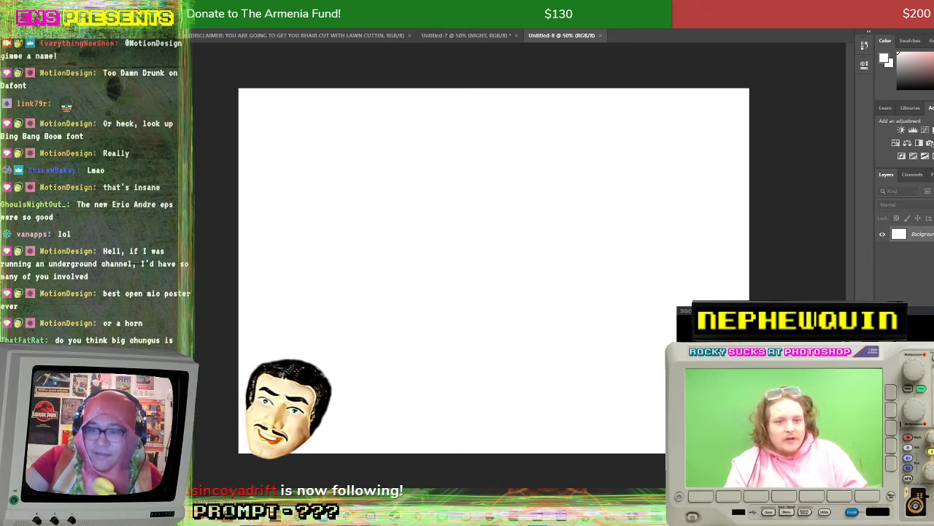
key("shift+Right")
key("shift+Right")
key("shift+Right")
key("shift+Right")
key("shift+Right")
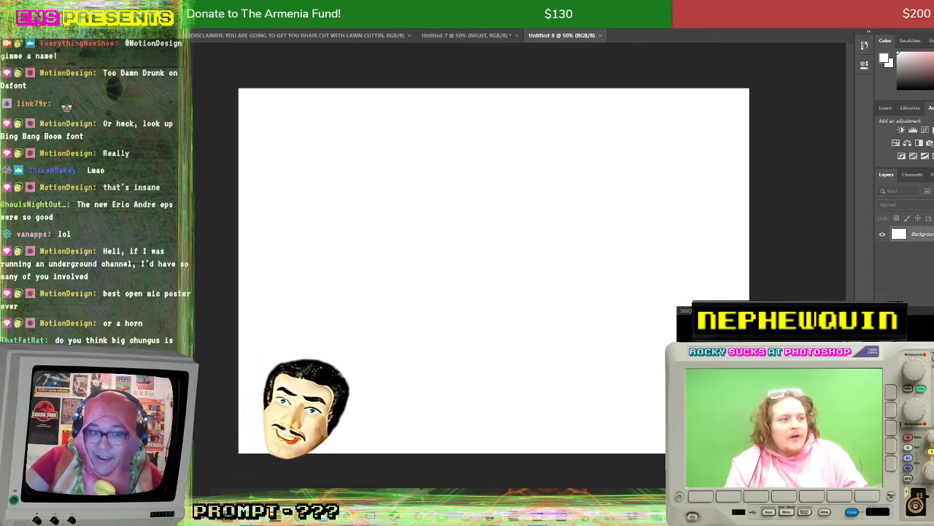
key("Delete")
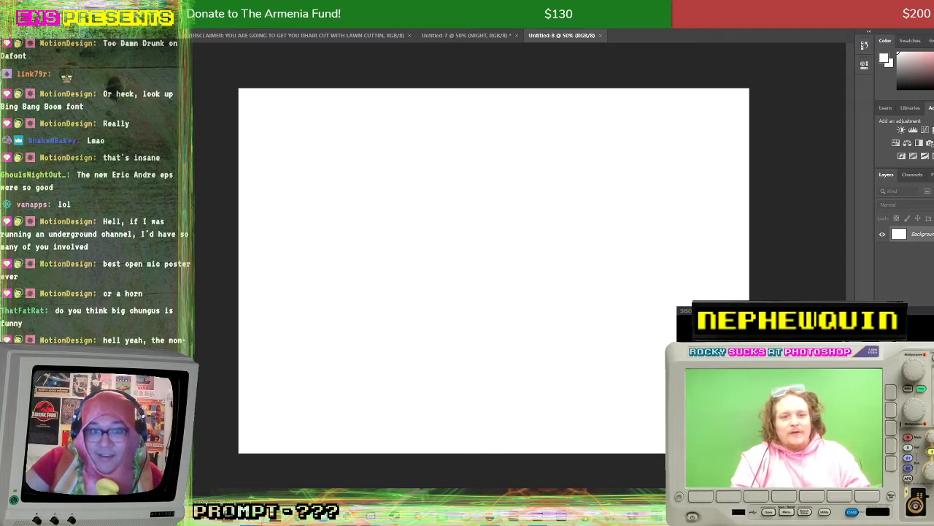
Step: Place the downloaded clown shoes photo in the new document and delete the white layer beneath it
left_click_drag(288, 121, 399, 198)
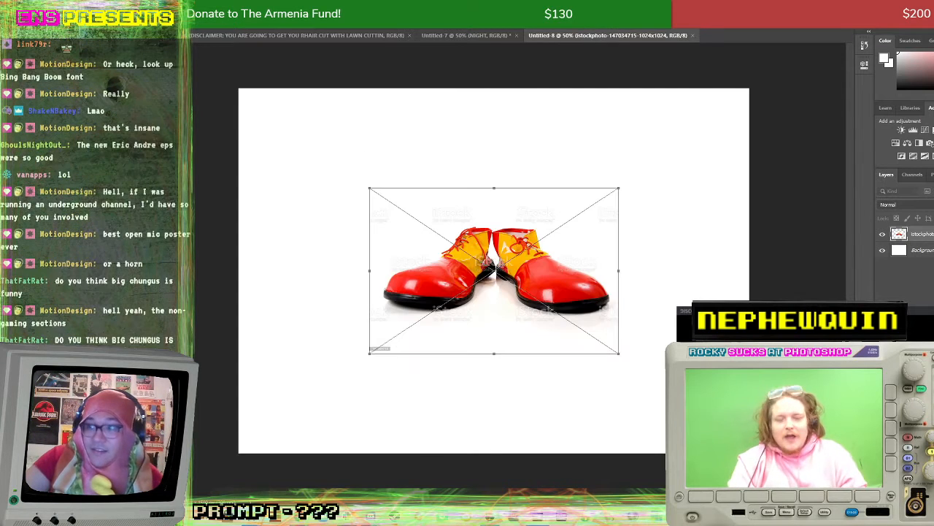
key("Return")
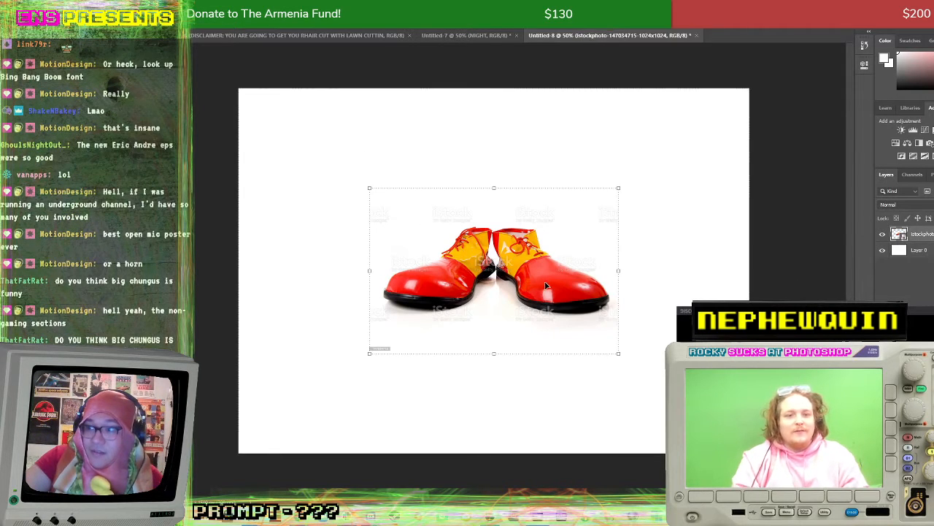
key("Delete")
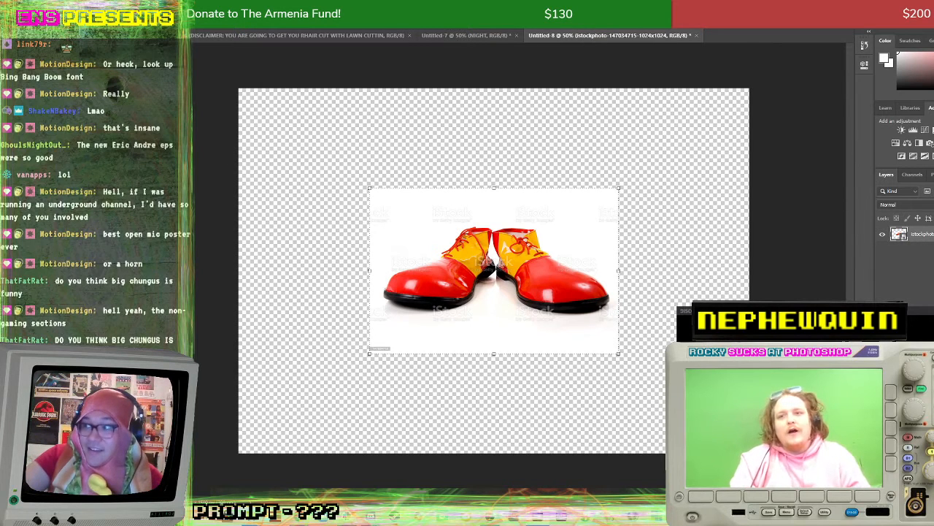
Step: Rasterize the clown shoes layer, then select and delete the white area surrounding the shoes
right_click(916, 234)
left_click(876, 276)
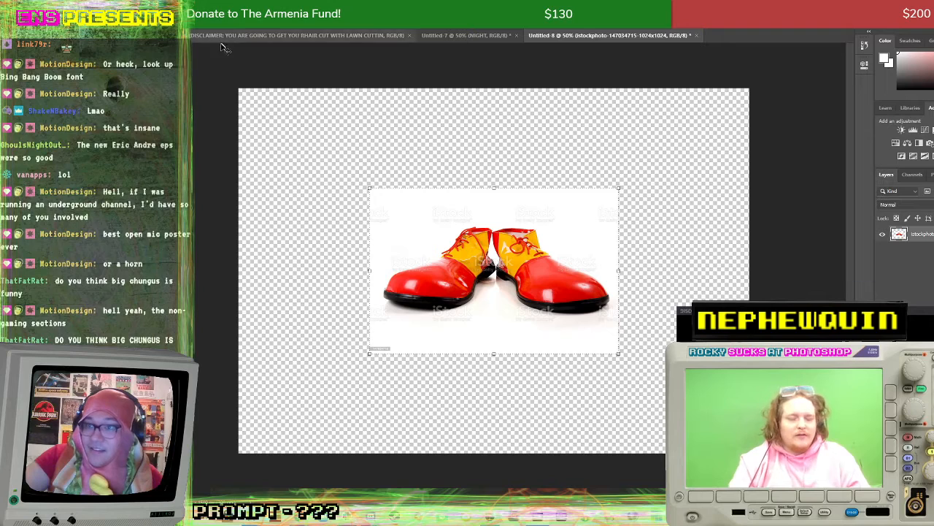
key("Return")
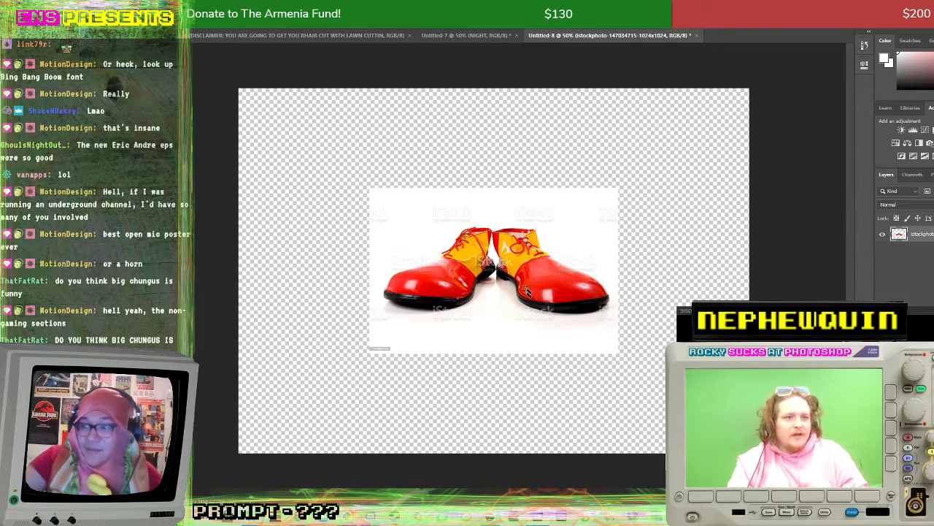
left_click(493, 350)
key("Delete")
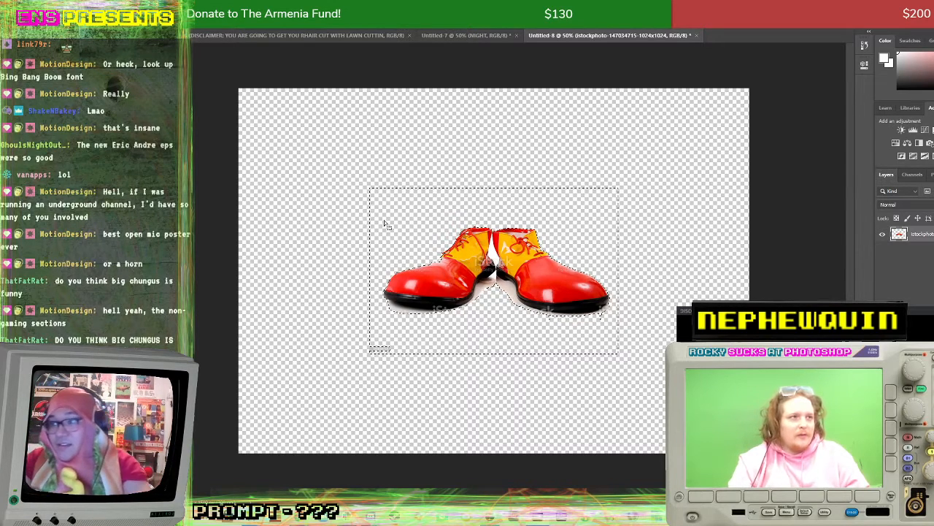
Step: Bring the cut-out shoes into the poster, enlarge them at the clown's feet and place their layer behind the microphone
key("v")
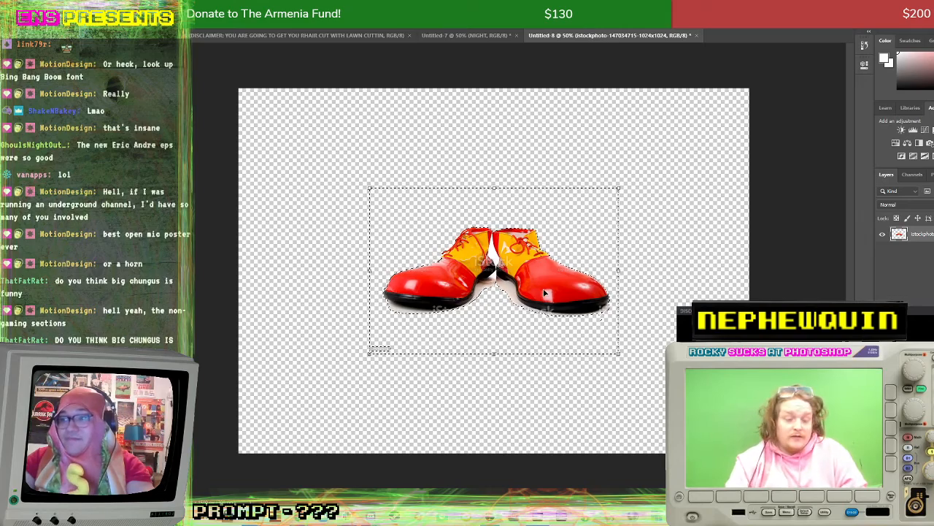
left_click_drag(544, 292, 406, 400)
left_click_drag(530, 324, 712, 270)
left_click_drag(557, 307, 444, 372)
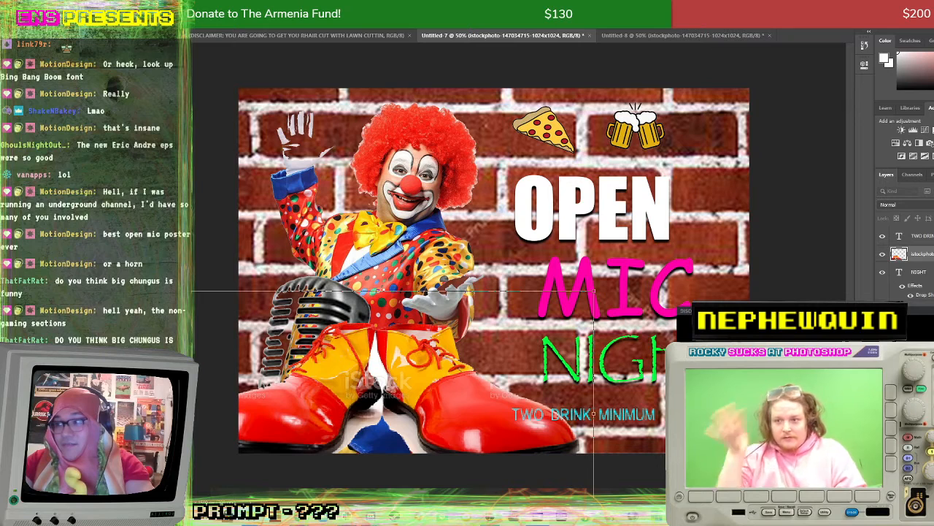
left_click_drag(930, 262, 927, 420)
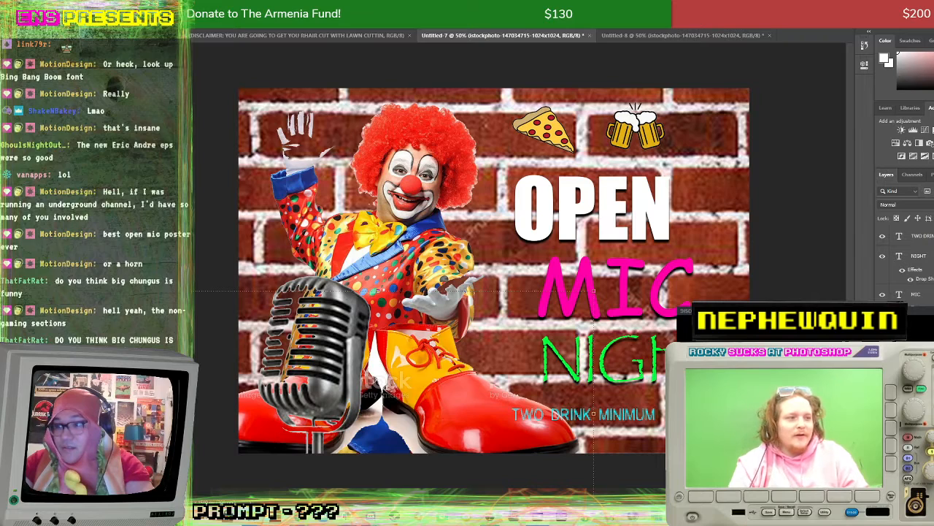
Step: Shift the clown up and left with a slight resize, then shrink the shoes and reposition them below his legs
mouse_move(422, 150)
left_mouse_down()
mouse_move(414, 121)
mouse_move(408, 137)
left_mouse_up()
left_click_drag(475, 89, 481, 74)
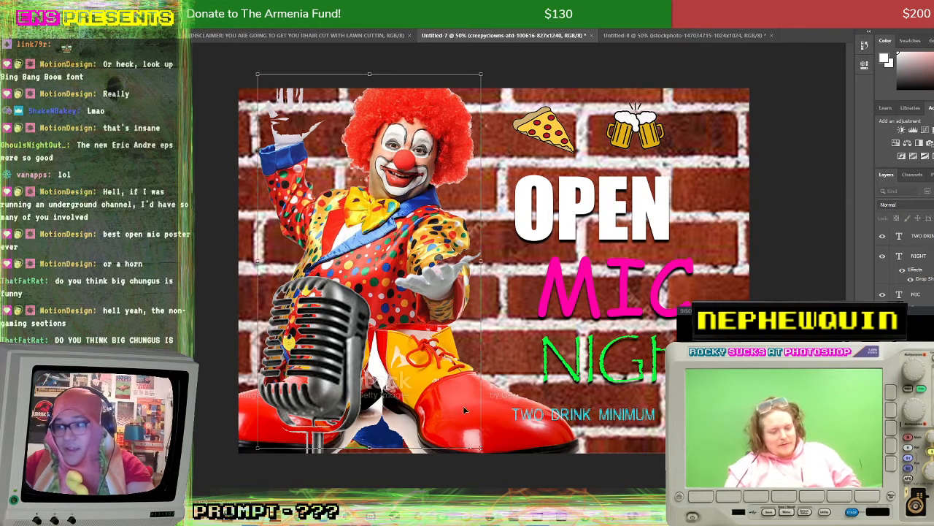
left_click(927, 420)
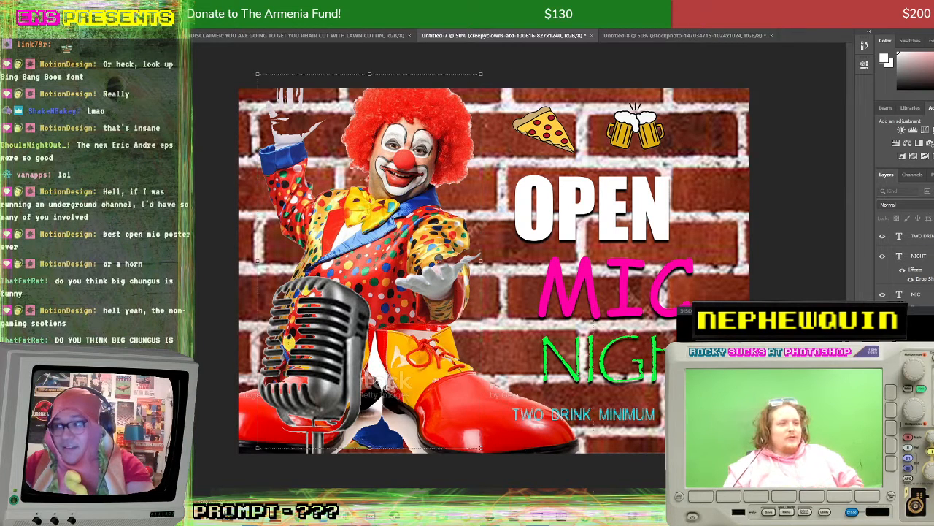
left_click_drag(591, 290, 508, 340)
mouse_move(392, 408)
left_mouse_down()
mouse_move(400, 406)
mouse_move(386, 391)
left_mouse_up()
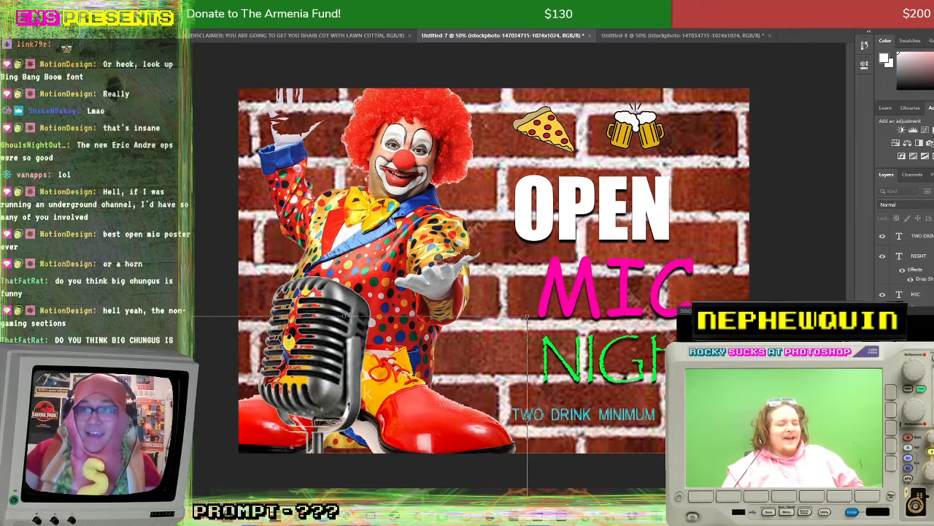
Step: Raise the microphone in front of the clown's chest and shift the shoes slightly right
left_click_drag(312, 294, 337, 224)
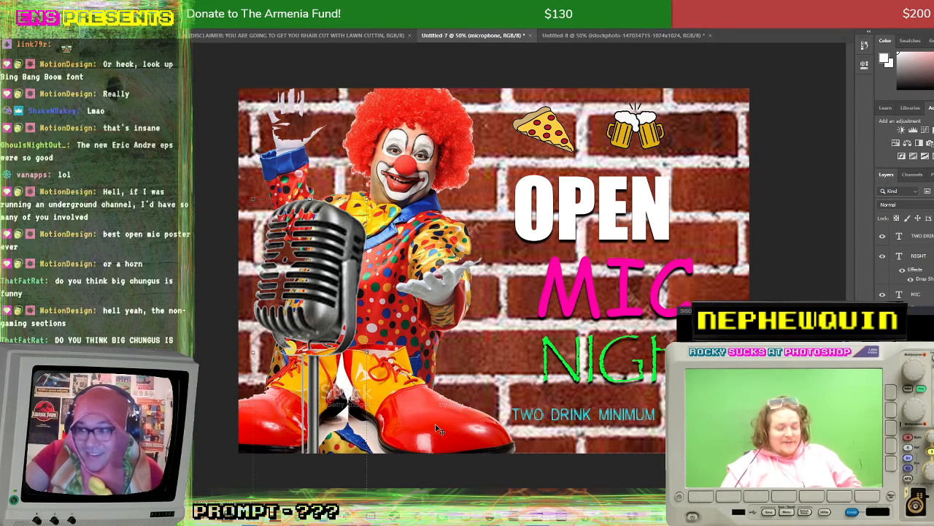
left_click_drag(438, 429, 461, 431)
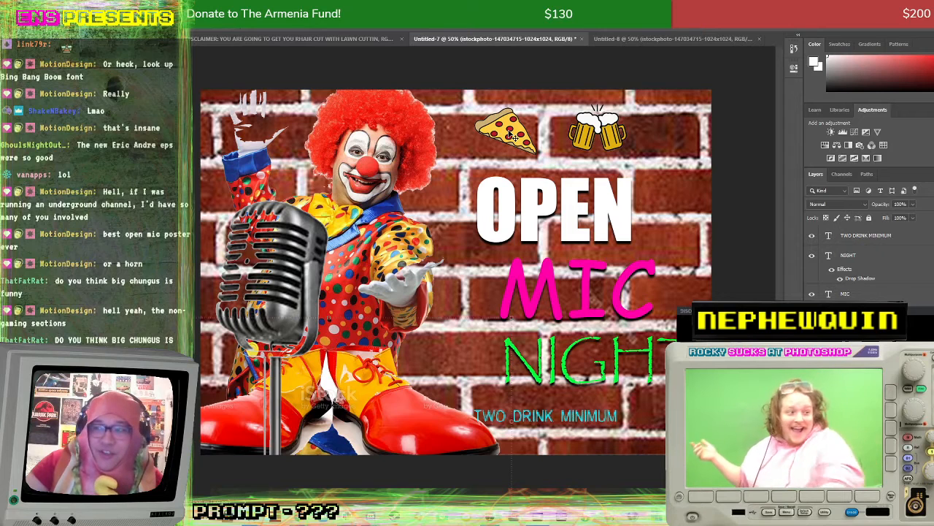
Step: Move the pizza slice and beer mugs slightly left, nudge "NIGHT" right and down, and deselect all layers
left_click_drag(511, 133, 496, 136)
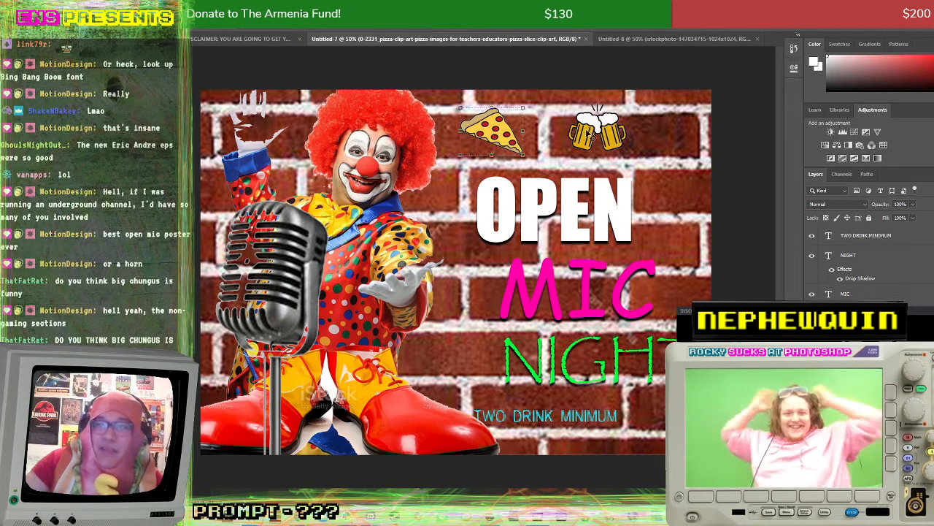
left_click_drag(593, 135, 572, 136)
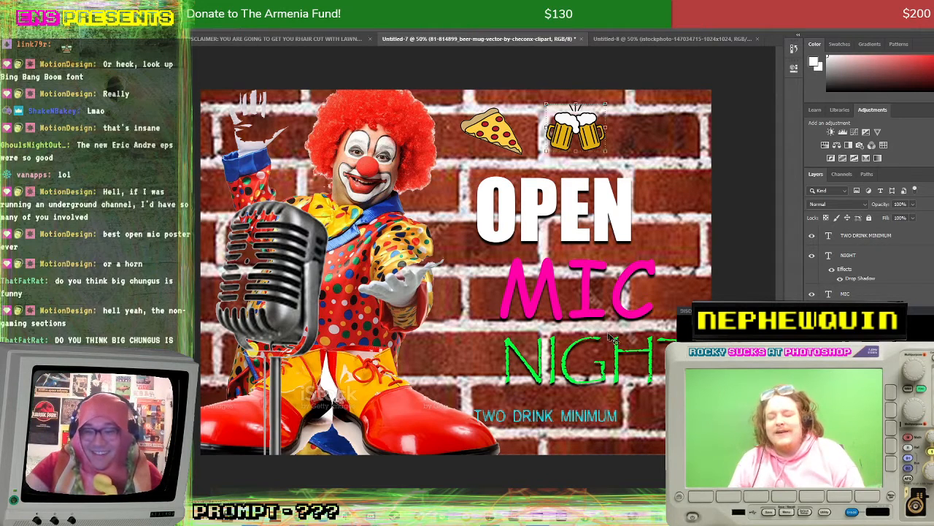
left_click_drag(627, 354, 634, 361)
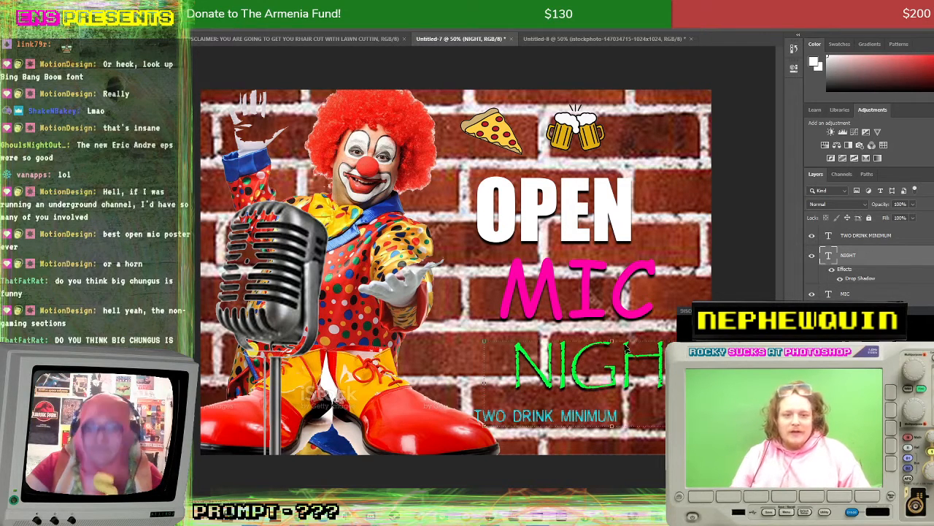
left_click(737, 298)
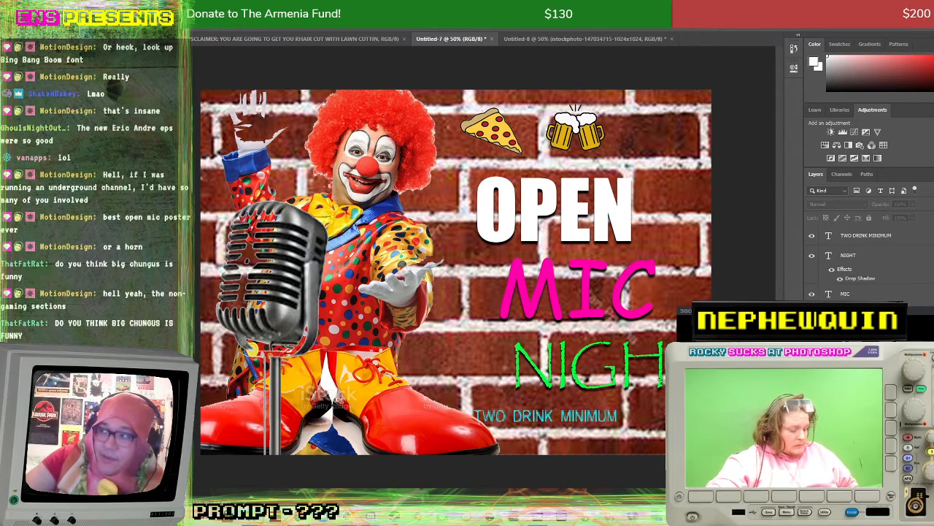
Step: Switch to Chrome and look over the "huge clown shoes" image results again
key("alt+Tab")
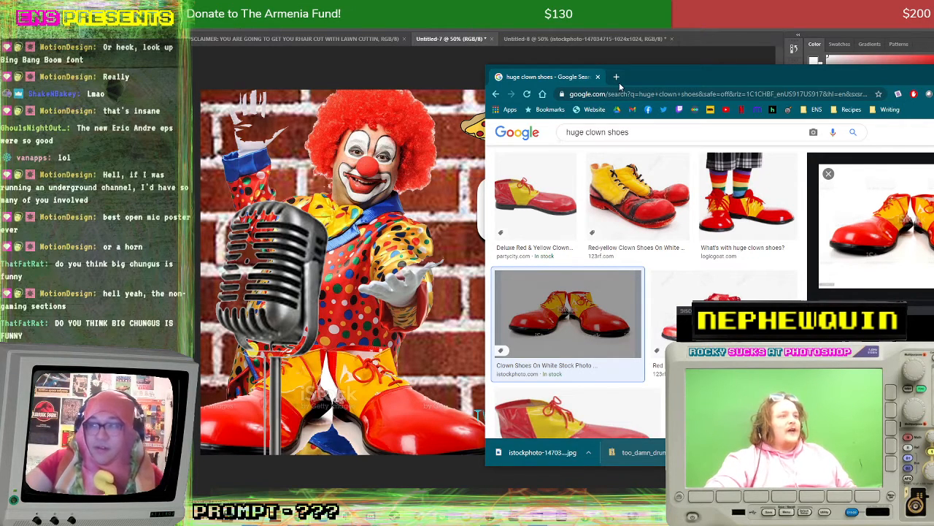
scroll(649, 270, "down", 3)
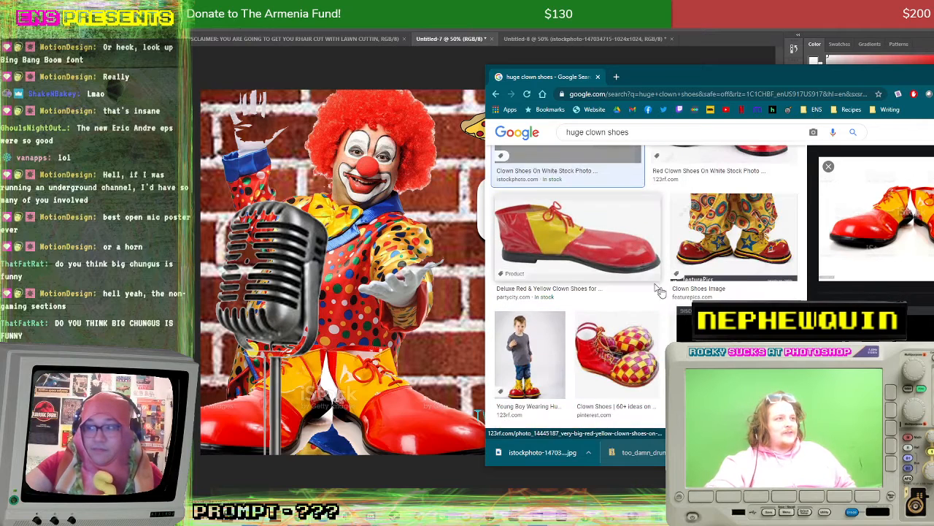
scroll(659, 290, "up", 3)
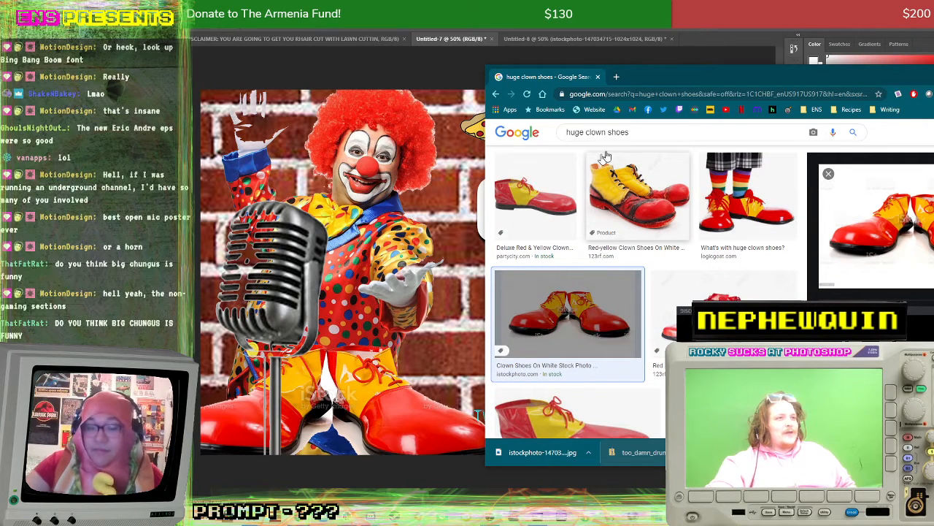
Step: Search Google Images for "carlos mencia"
triple_click(645, 132)
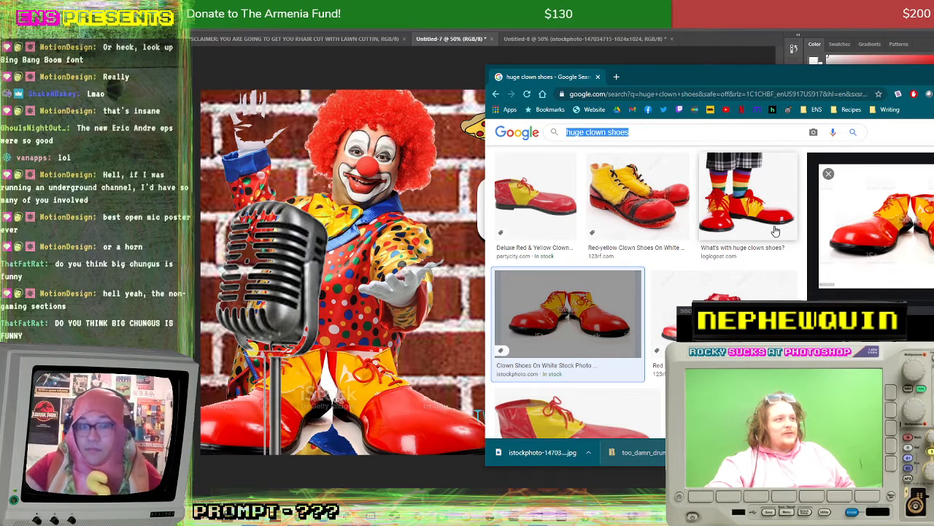
type("carl")
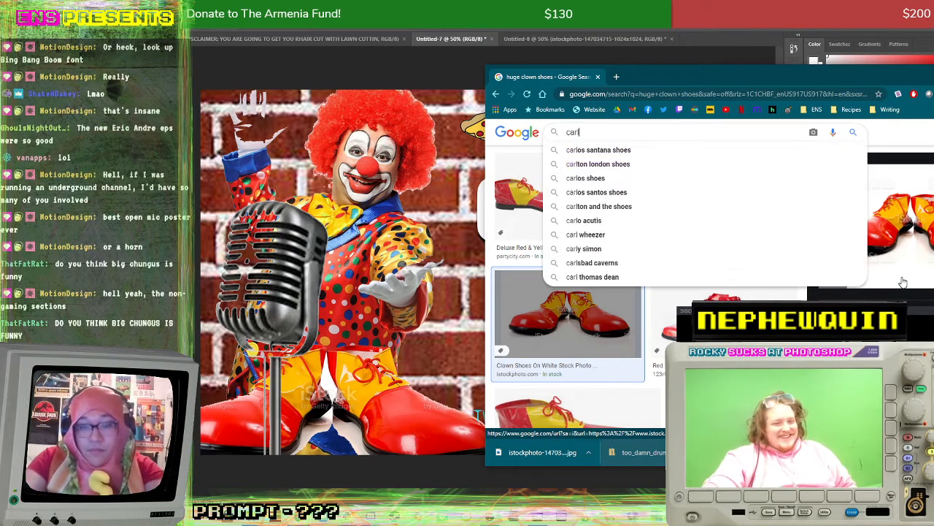
type("os mencia")
key("Return")
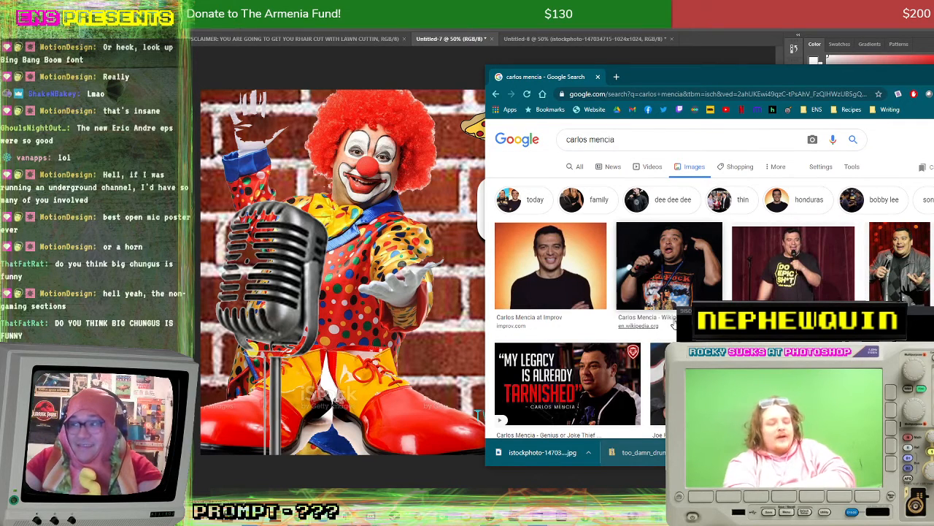
Step: Open the Wikipedia photo of Carlos Mencia holding a microphone and save it as Comedian_Carlos_Mencia_in_2009 in the NephewQuin folder
left_click(672, 299)
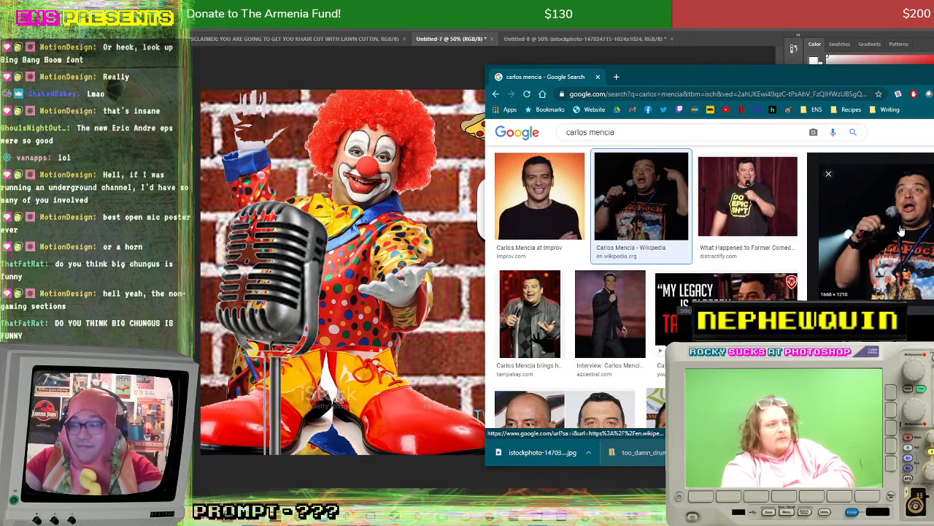
right_click(902, 231)
left_click(917, 249)
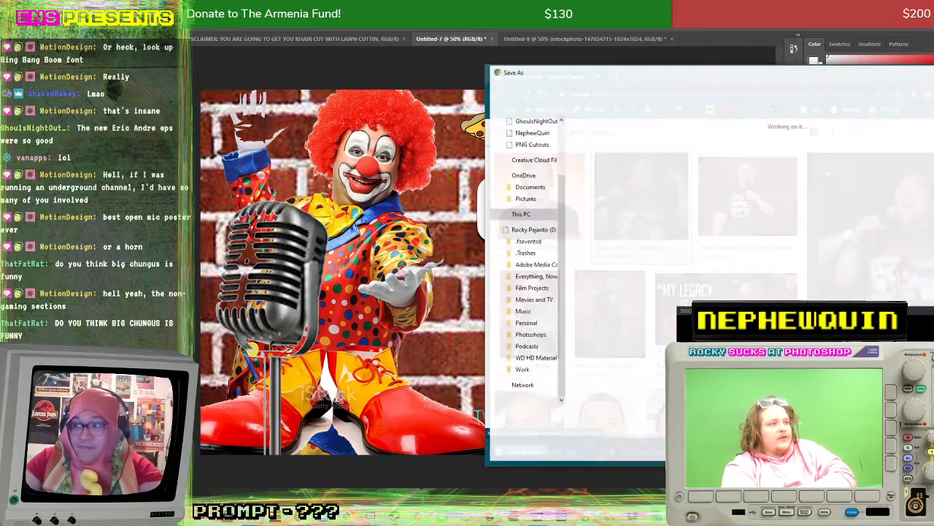
key("Return")
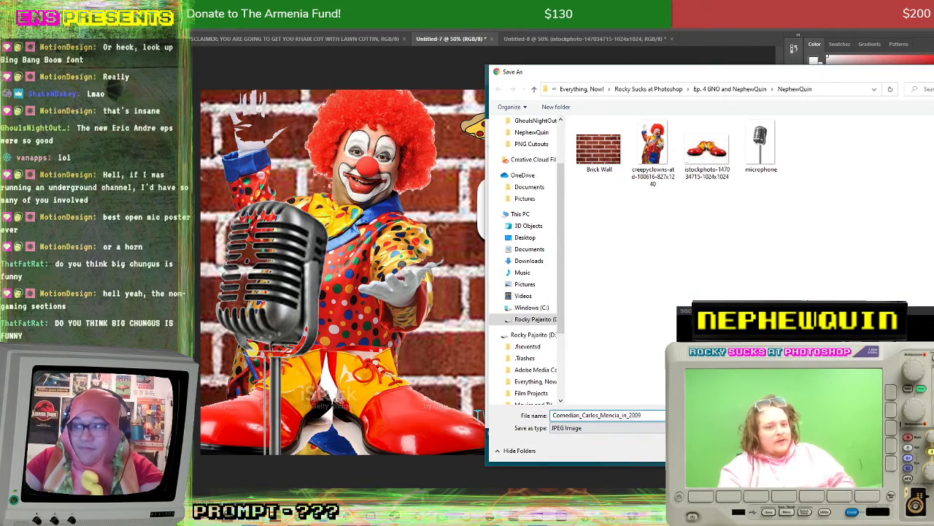
Step: Create a new Photoshop document, place the downloaded comedian photo in it, and delete the white background layer
left_click(322, 71)
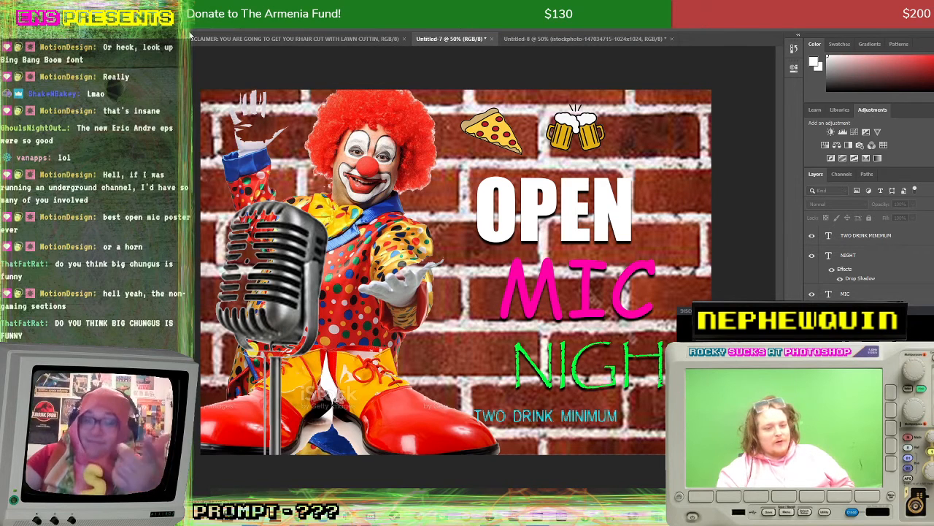
key("Return")
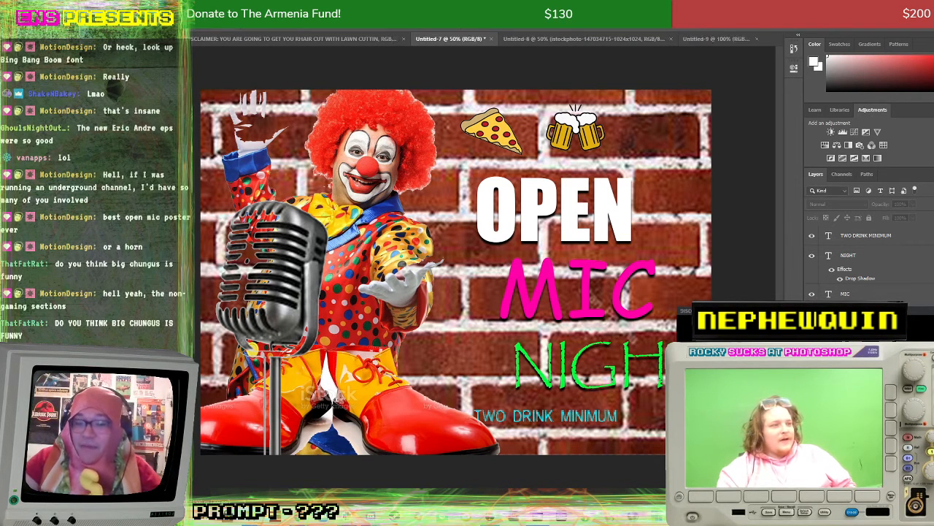
key("alt+Tab")
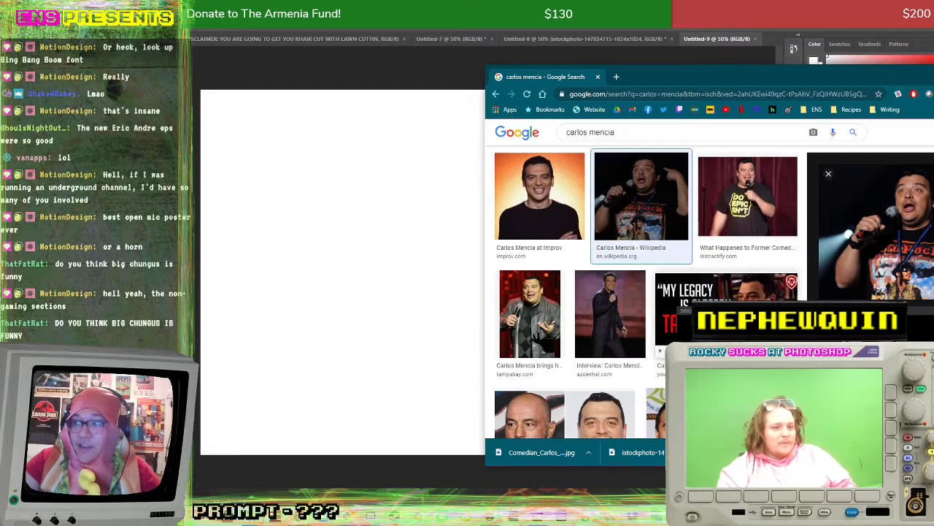
left_click_drag(528, 458, 415, 328)
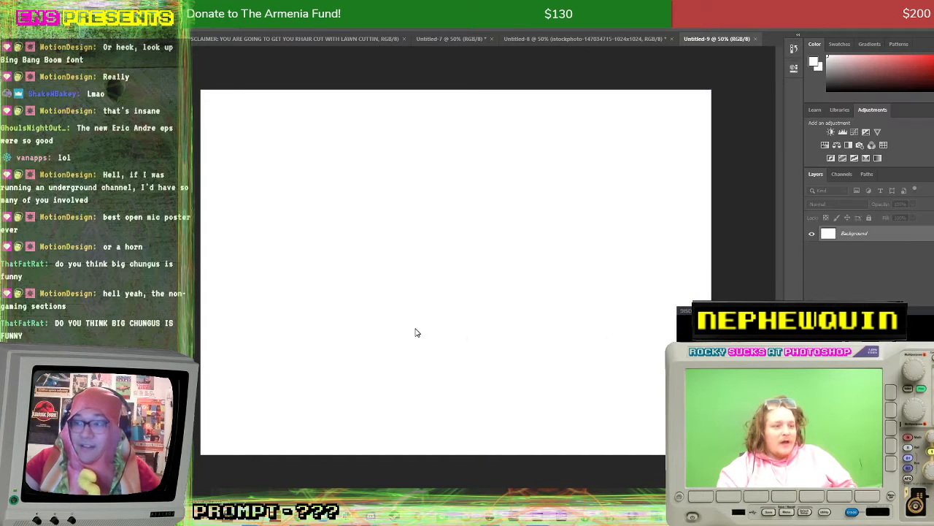
key("Return")
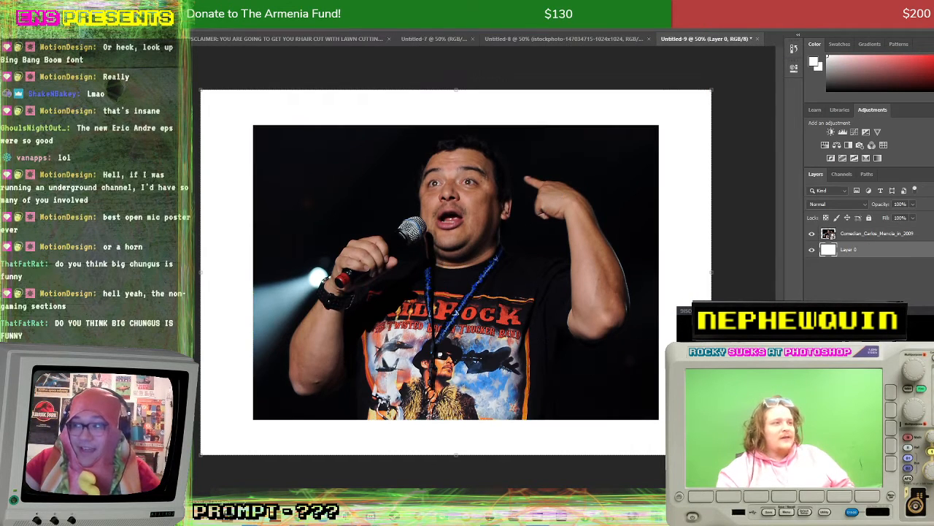
key("Delete")
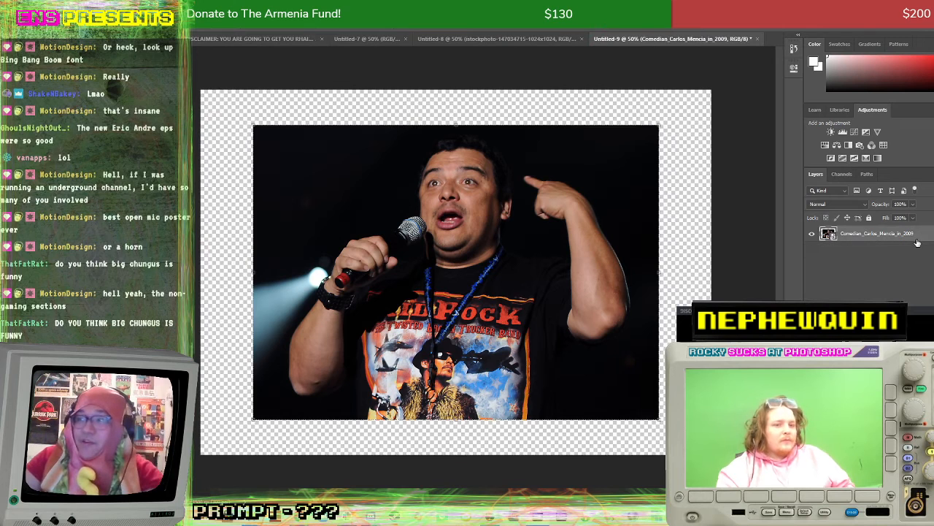
Step: Rasterize the photo layer and cut the comedian onto a new layer along a rough lasso outline around his body and arms
right_click(847, 234)
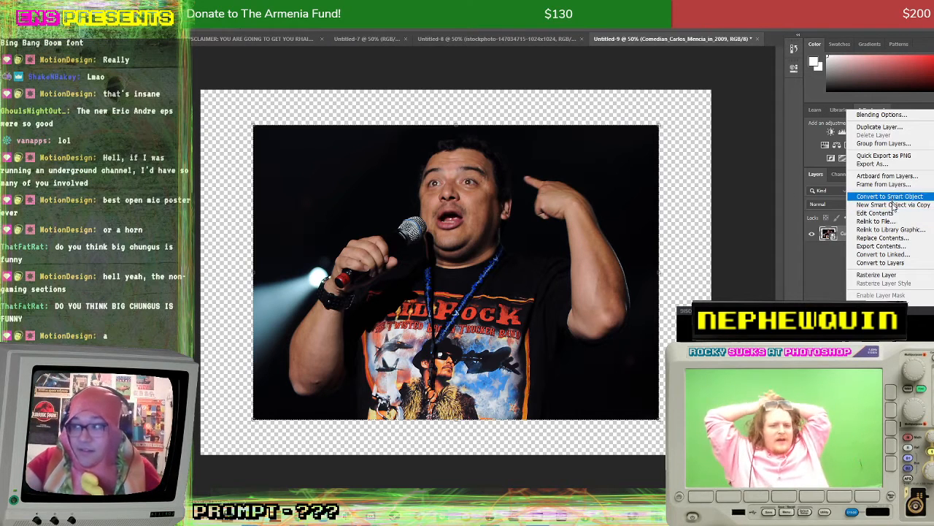
left_click(874, 275)
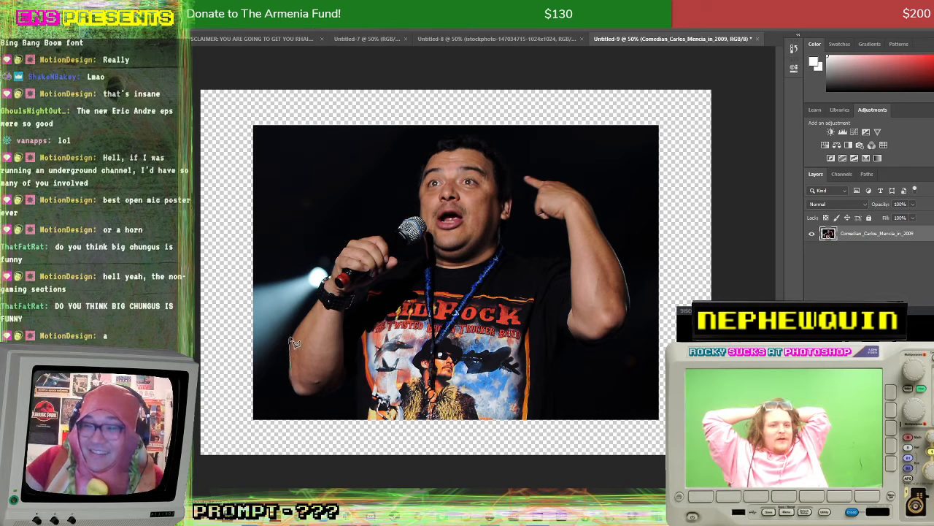
mouse_move(304, 314)
left_mouse_down()
mouse_move(349, 249)
mouse_move(366, 238)
mouse_move(392, 245)
mouse_move(410, 282)
mouse_move(400, 220)
mouse_move(422, 219)
mouse_move(423, 158)
mouse_move(452, 137)
mouse_move(493, 144)
mouse_move(504, 165)
mouse_move(511, 257)
mouse_move(574, 262)
mouse_move(566, 227)
mouse_move(536, 220)
mouse_move(532, 190)
mouse_move(513, 174)
mouse_move(557, 175)
mouse_move(595, 202)
mouse_move(641, 294)
mouse_move(638, 325)
mouse_move(595, 350)
mouse_move(569, 345)
mouse_move(546, 411)
mouse_move(517, 425)
mouse_move(363, 416)
mouse_move(358, 395)
mouse_move(290, 395)
mouse_move(292, 351)
left_mouse_up()
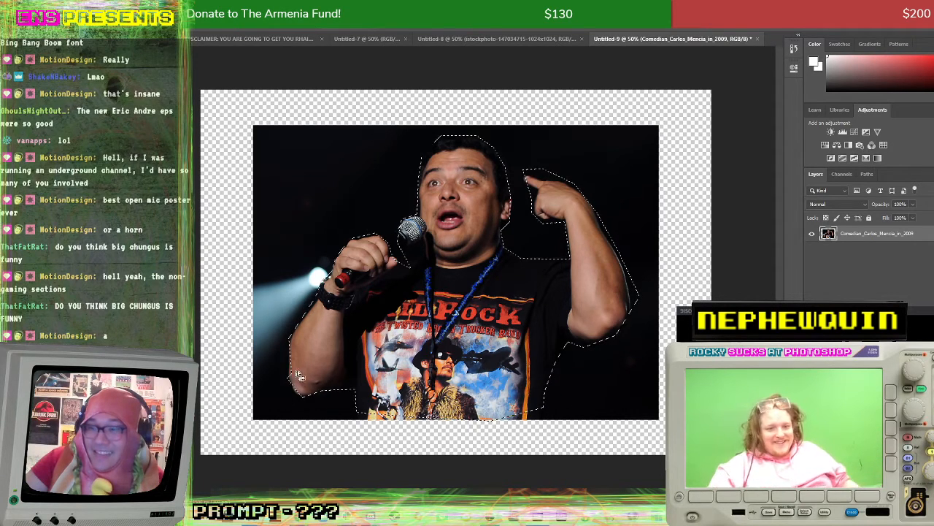
right_click(466, 356)
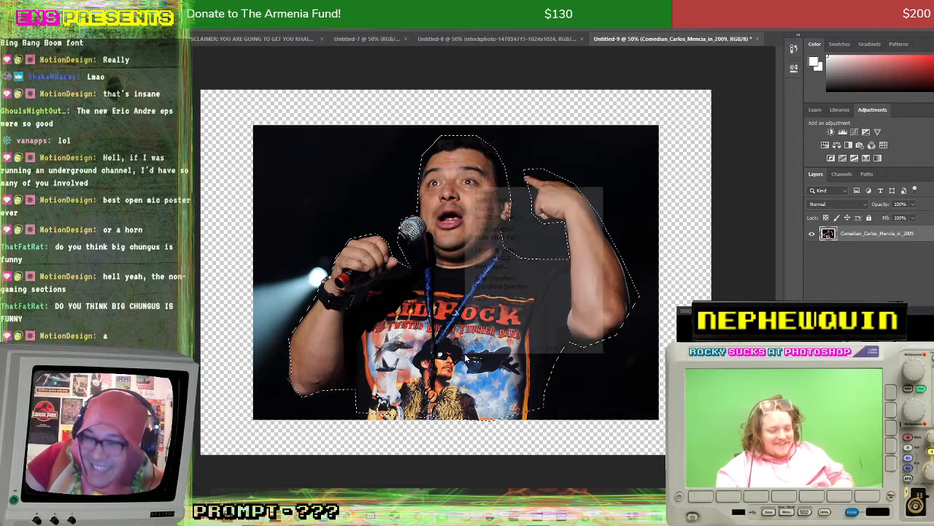
left_click(524, 259)
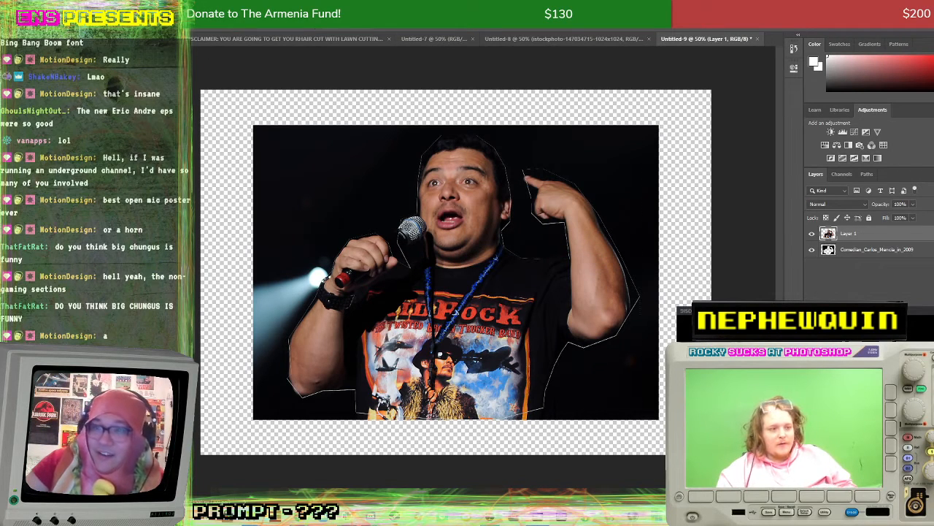
Step: Bring the comedian cutout into the poster behind the clown and text, and enlarge it to fill most of the brick wall
left_click_drag(483, 269, 543, 274)
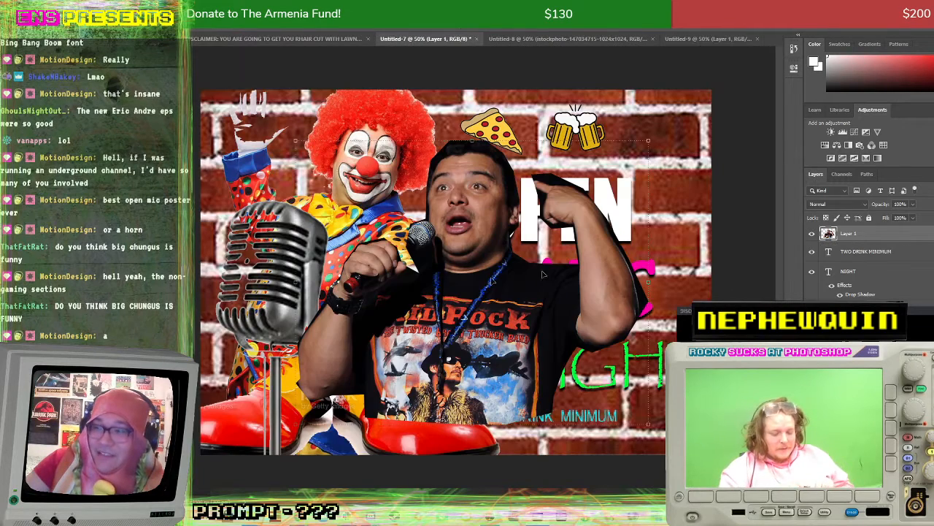
key("ctrl+shift+bracketleft")
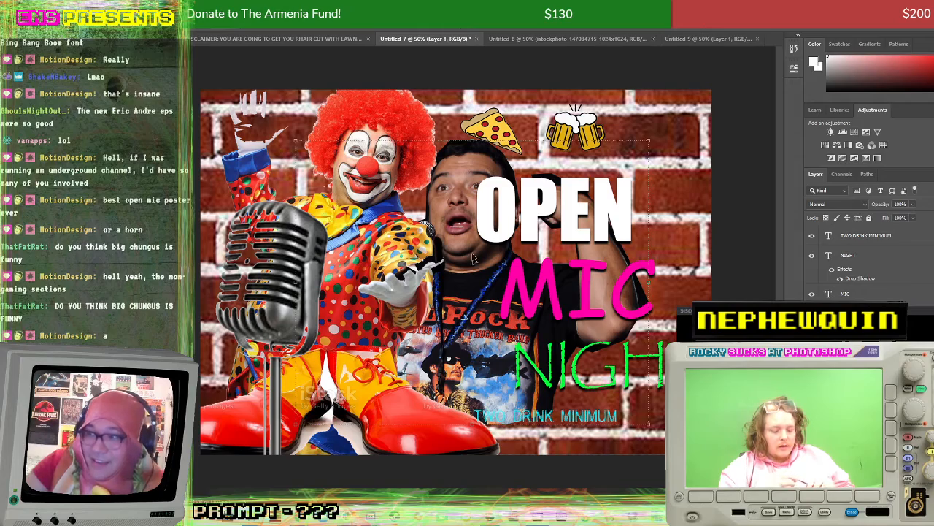
left_click_drag(465, 258, 498, 255)
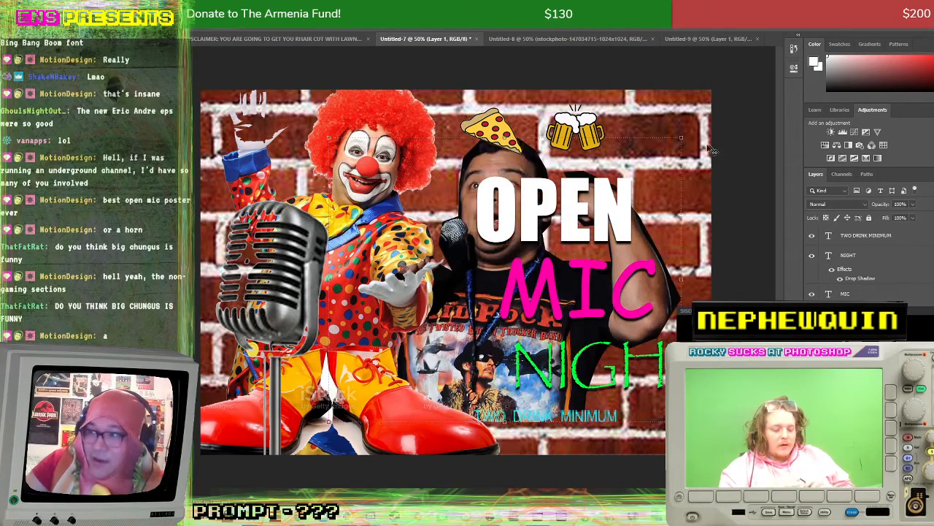
left_click_drag(679, 133, 649, 153)
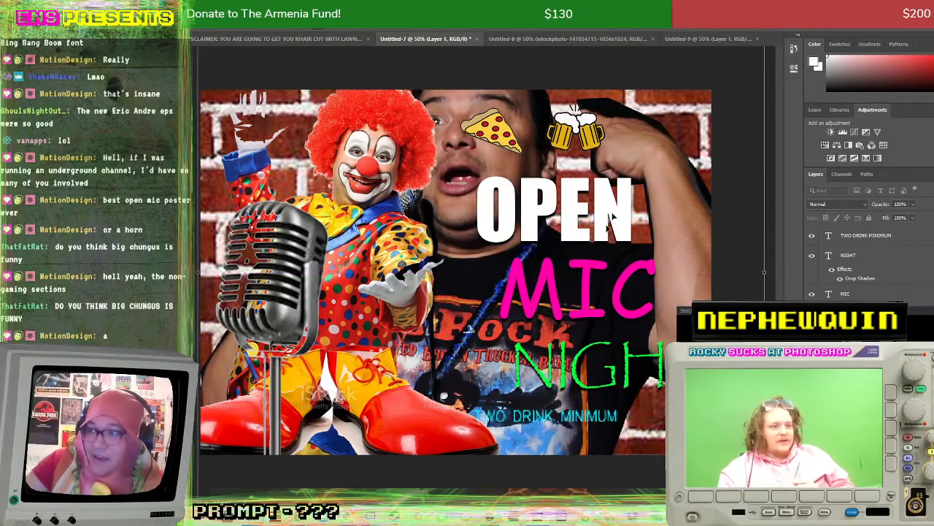
key("Return")
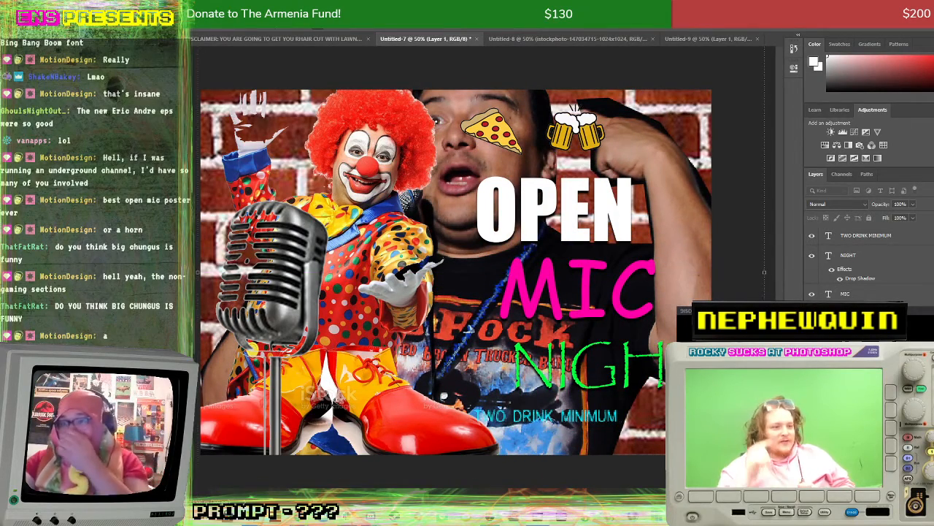
left_click(268, 67)
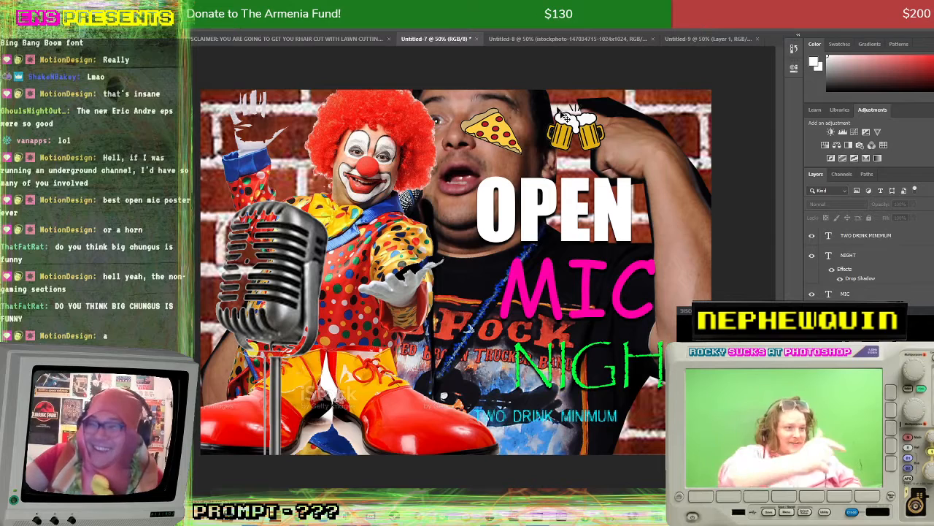
left_click(655, 160)
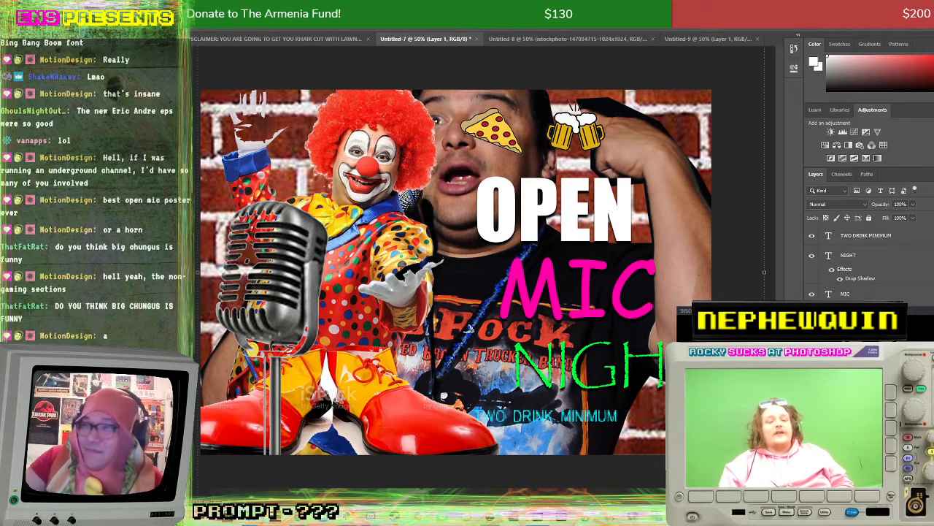
left_click(191, 11)
mouse_move(173, 10)
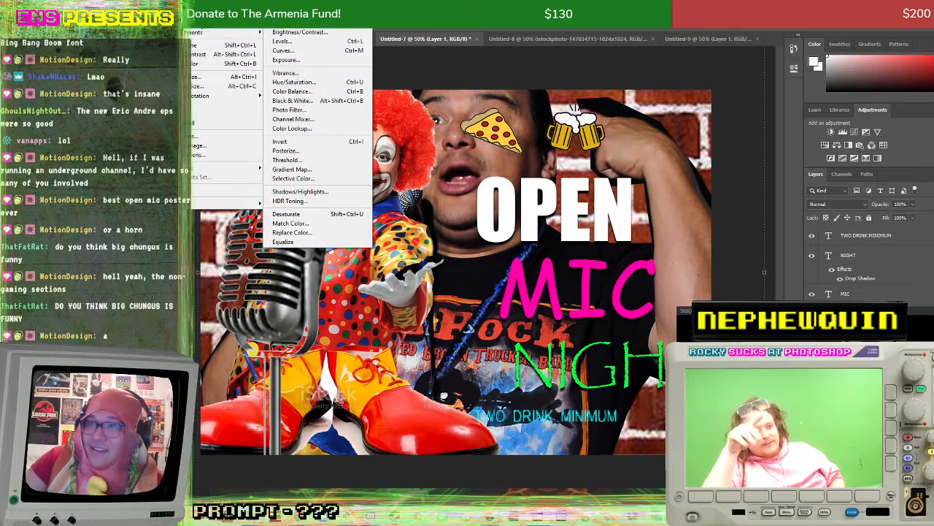
mouse_move(219, 19)
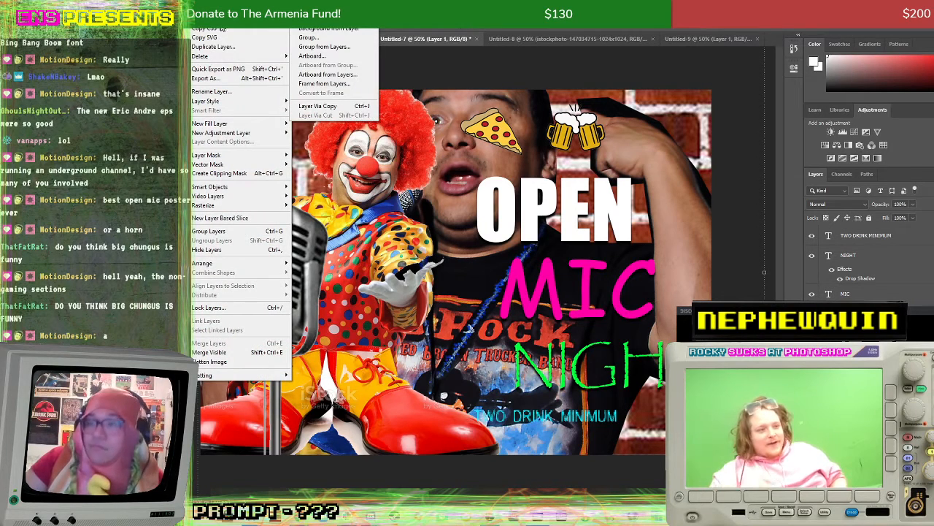
mouse_move(263, 155)
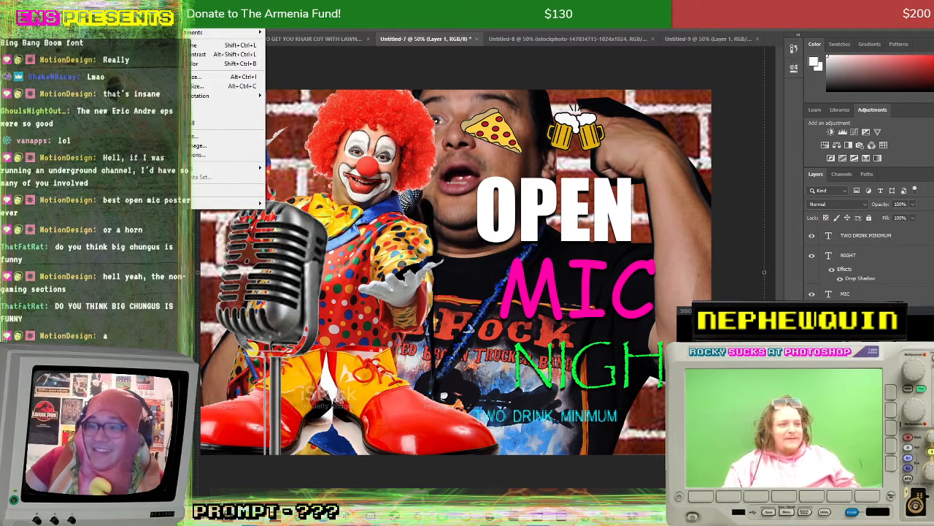
left_click(329, 67)
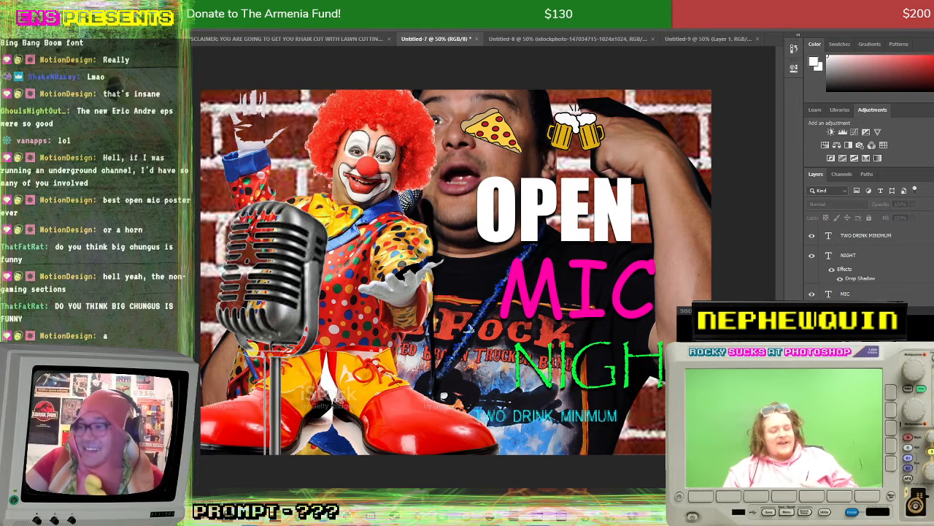
Step: Lower the comedian layer's opacity to 38% through its blending options and deselect the layer
left_click(292, 120)
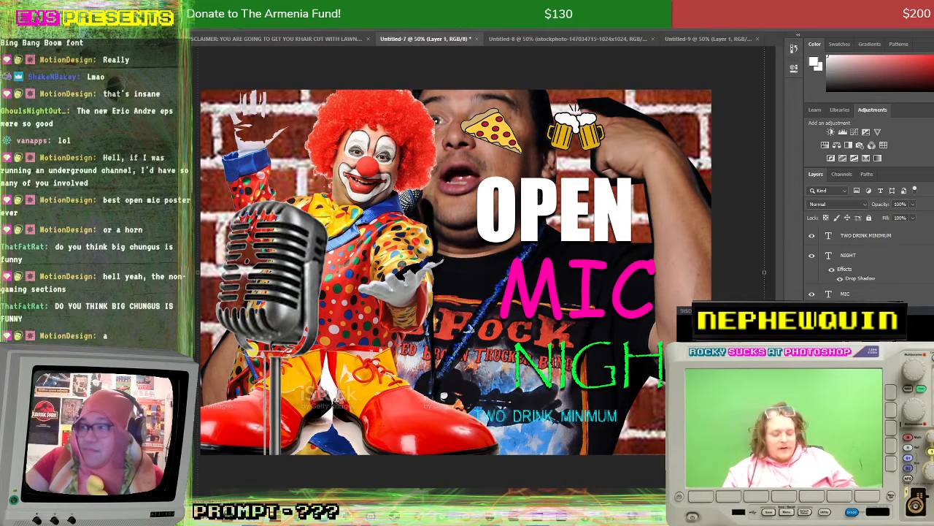
right_click(853, 436)
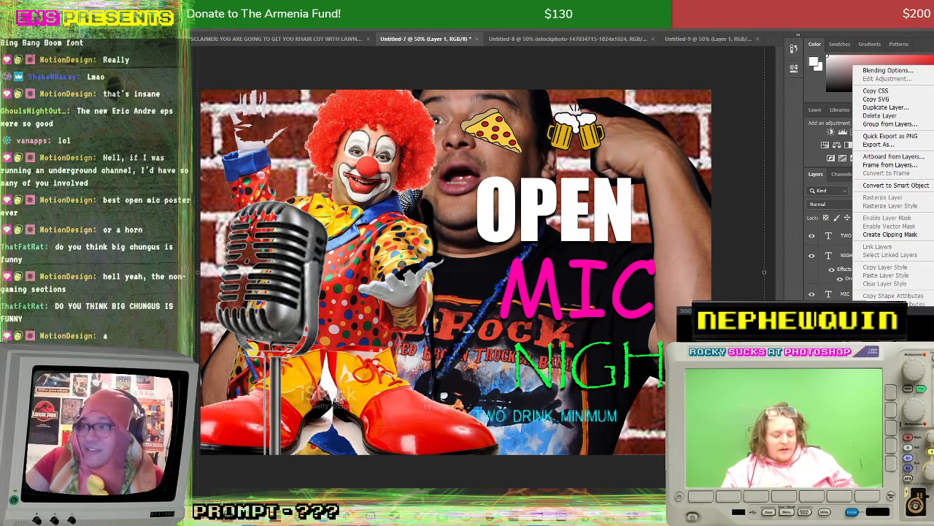
left_click(885, 71)
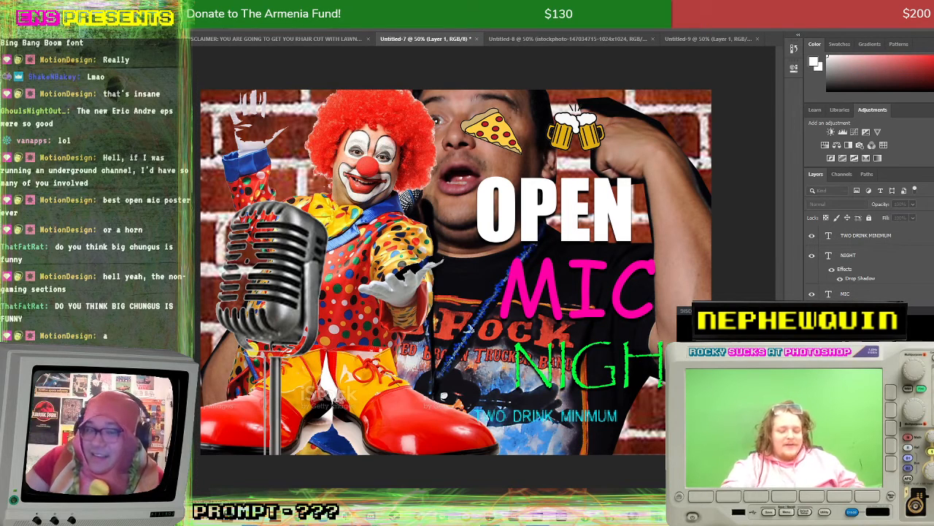
left_click_drag(540, 166, 463, 167)
key("Return")
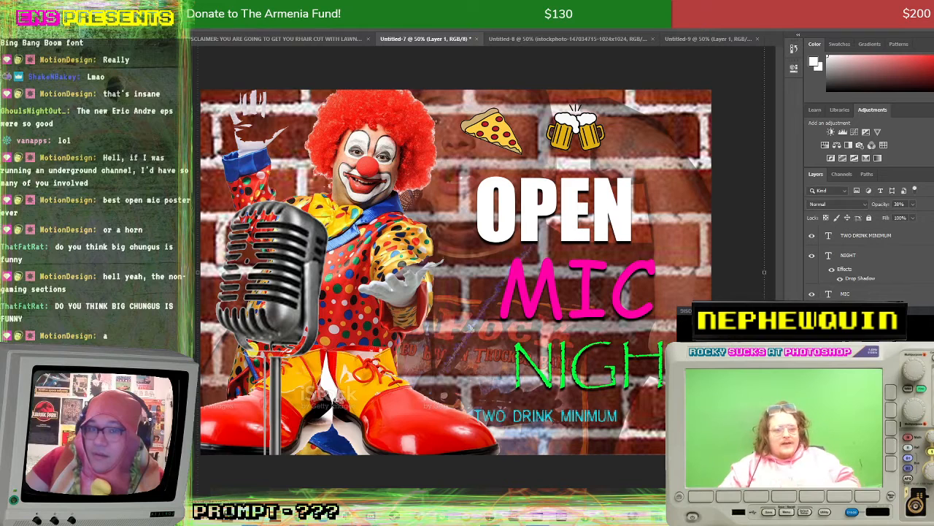
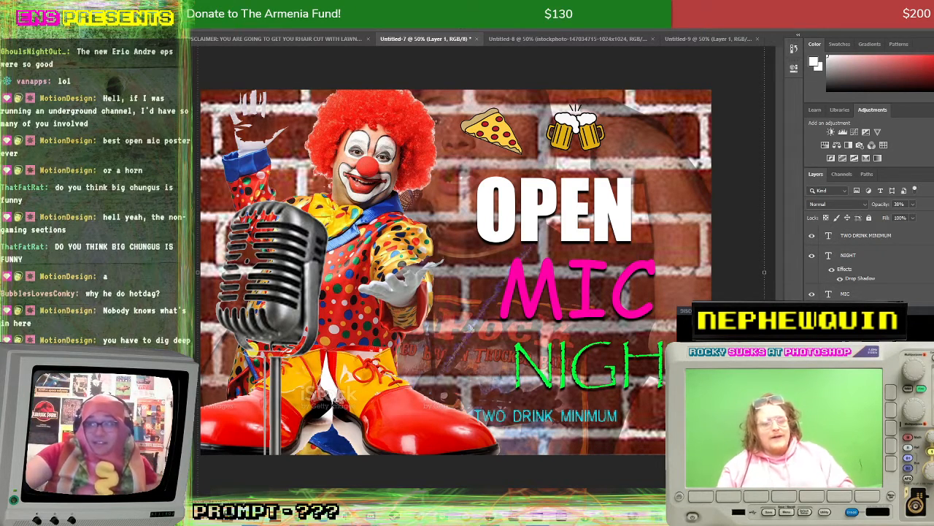
left_click(750, 84)
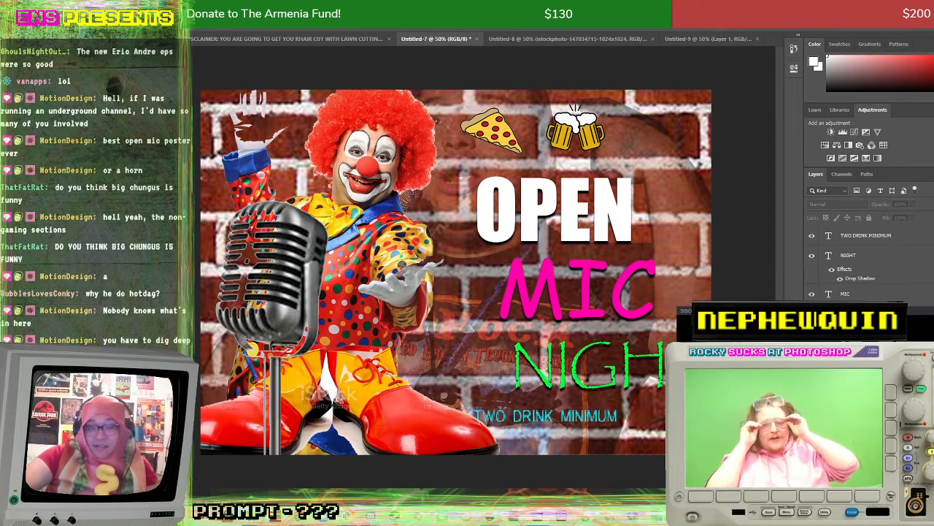
key("ctrl+minus")
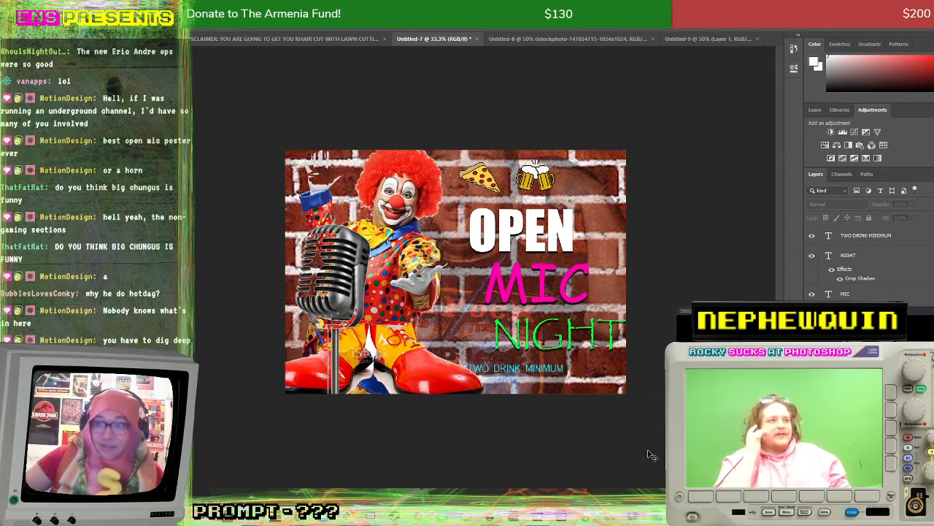
Step: Save the poster as a layered Photoshop file named NephewQuin
left_click(129, 8)
mouse_move(144, 8)
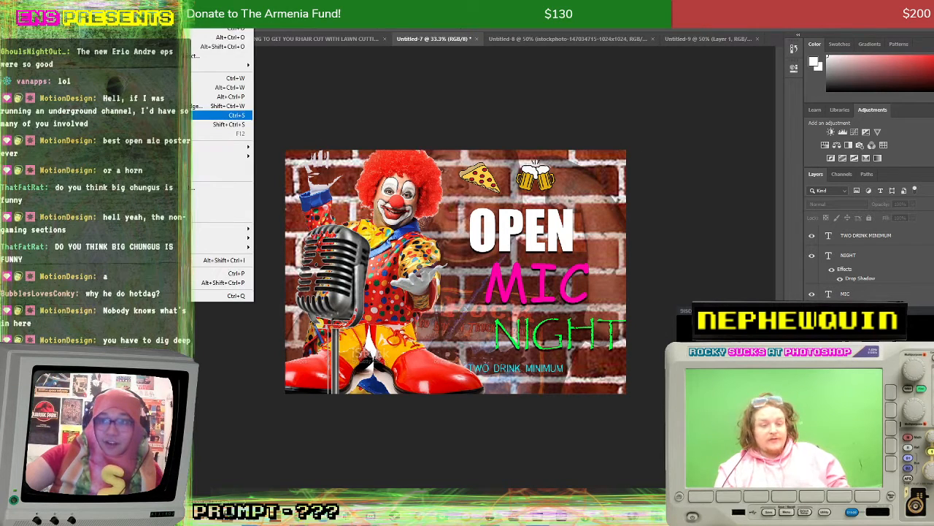
left_click(168, 115)
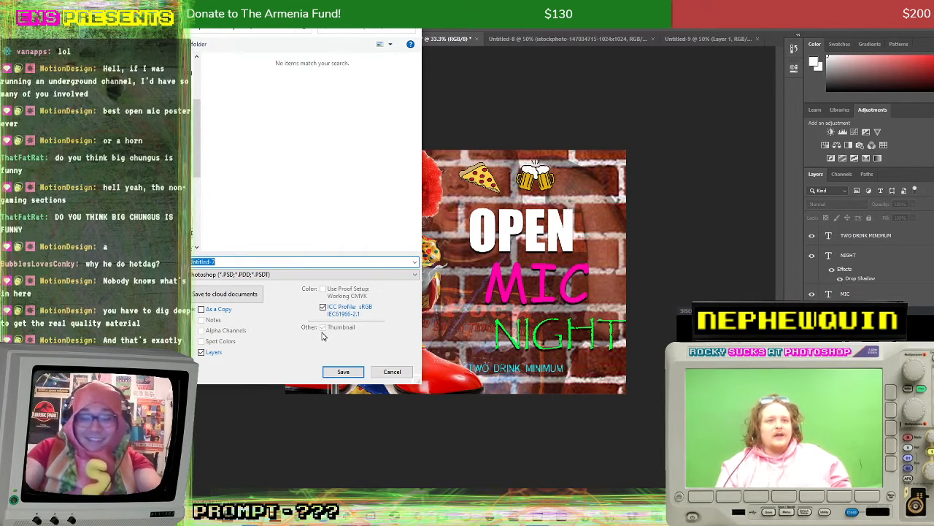
type("NephewQuin")
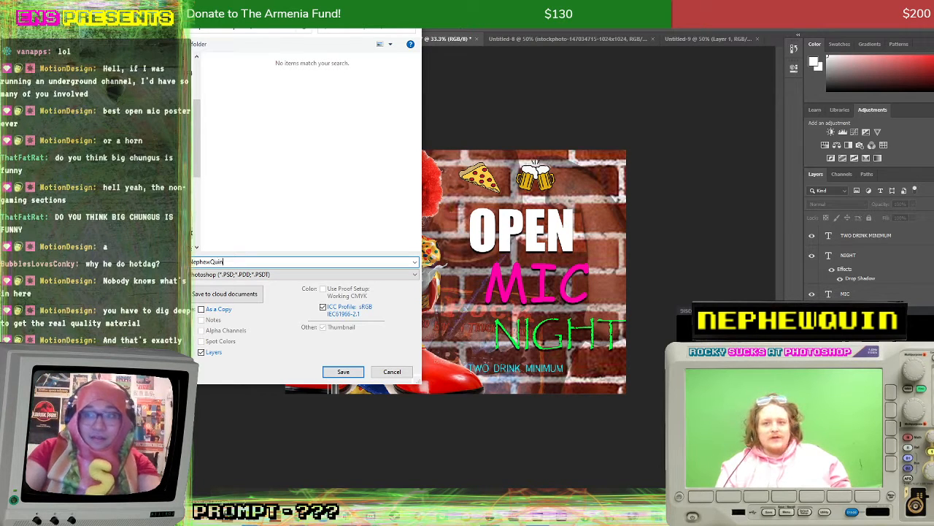
key("Return")
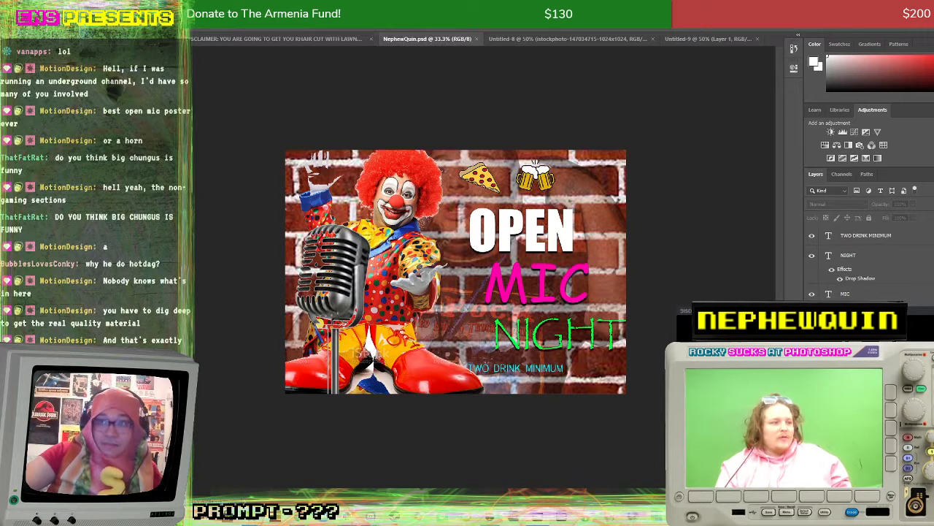
Step: Export the finished poster as an image under the file name NephewQuinFINAL
key("alt+f")
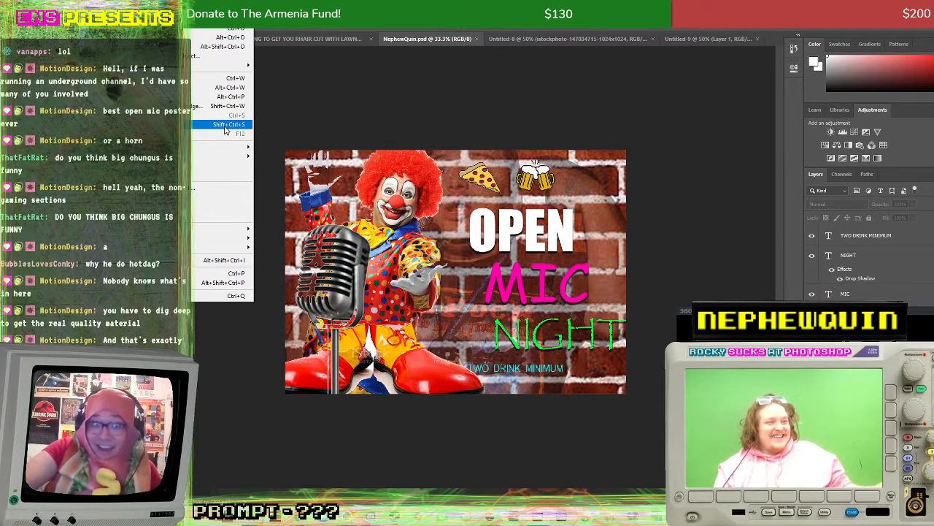
left_click(268, 141)
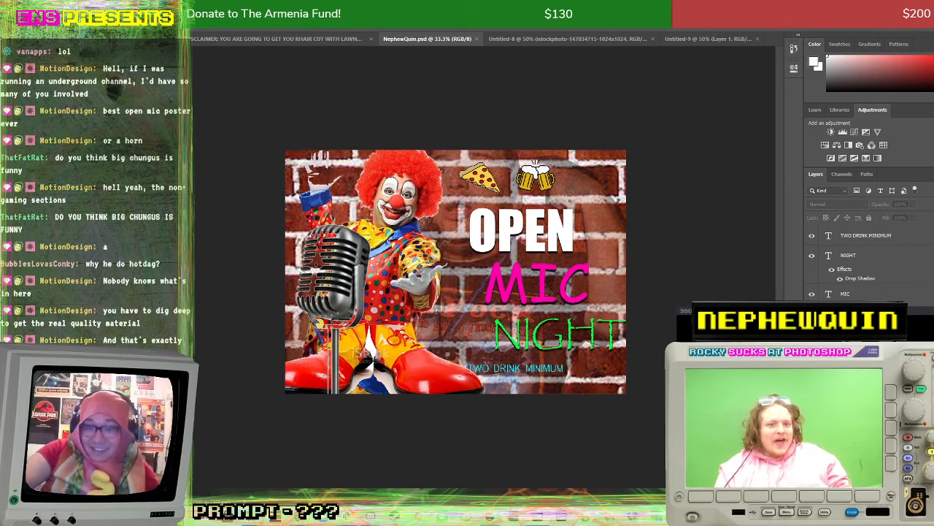
key("alt+f")
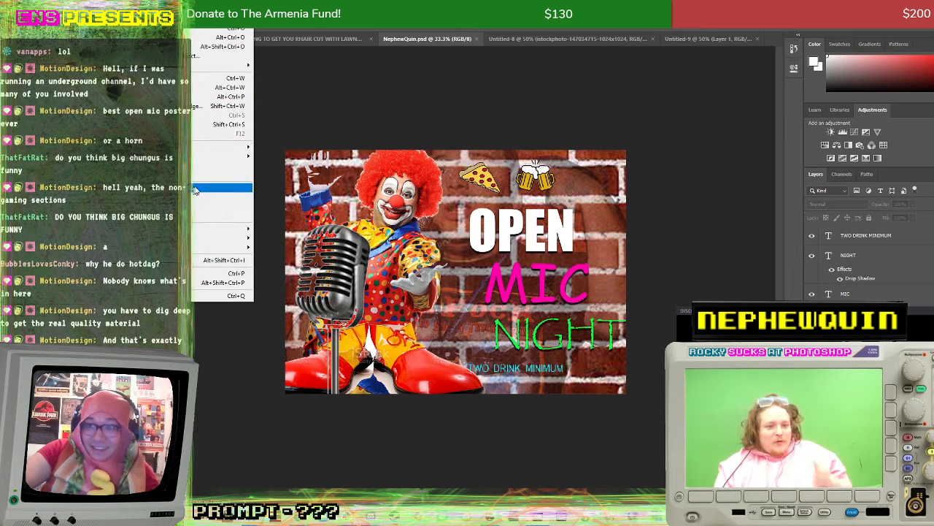
mouse_move(219, 146)
left_click(272, 149)
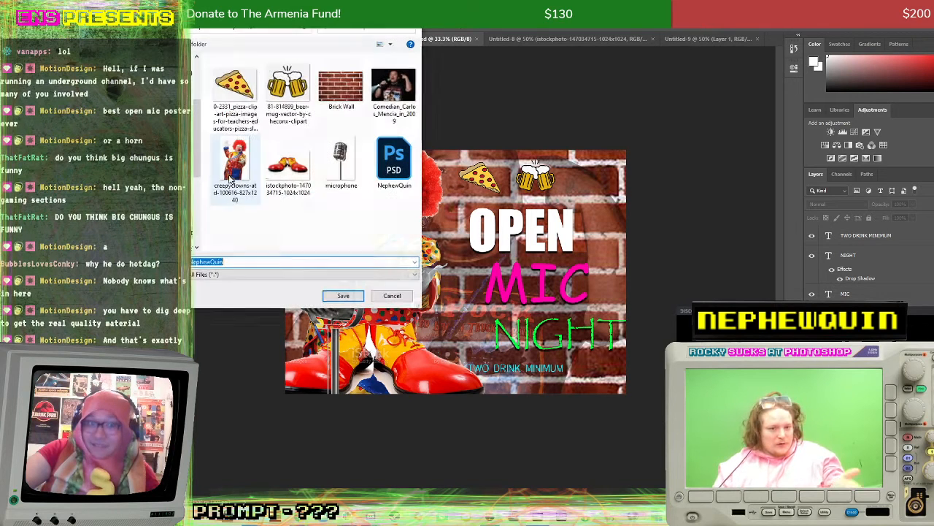
key("End")
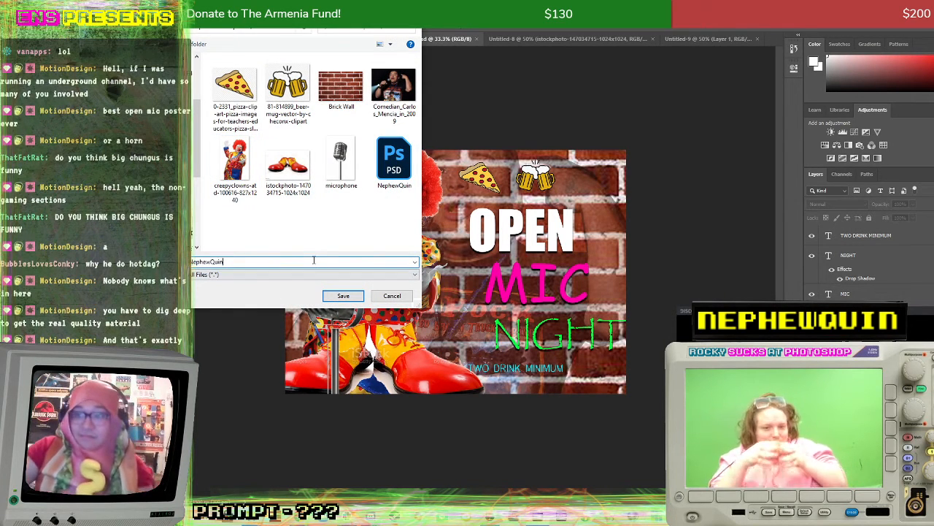
type("FINAL")
key("Return")
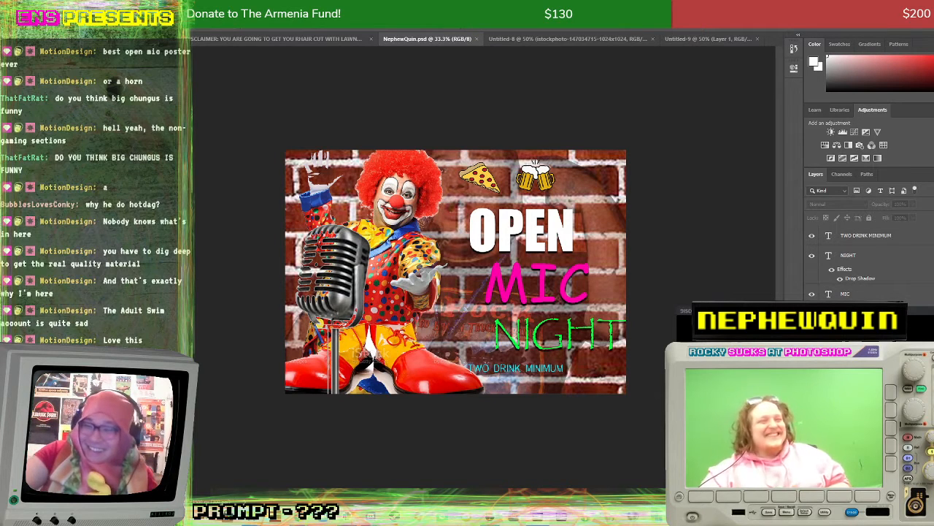
Step: Quit Photoshop and discard the changes to the Untitled-9 and Untitled-8 documents
key("ctrl+q")
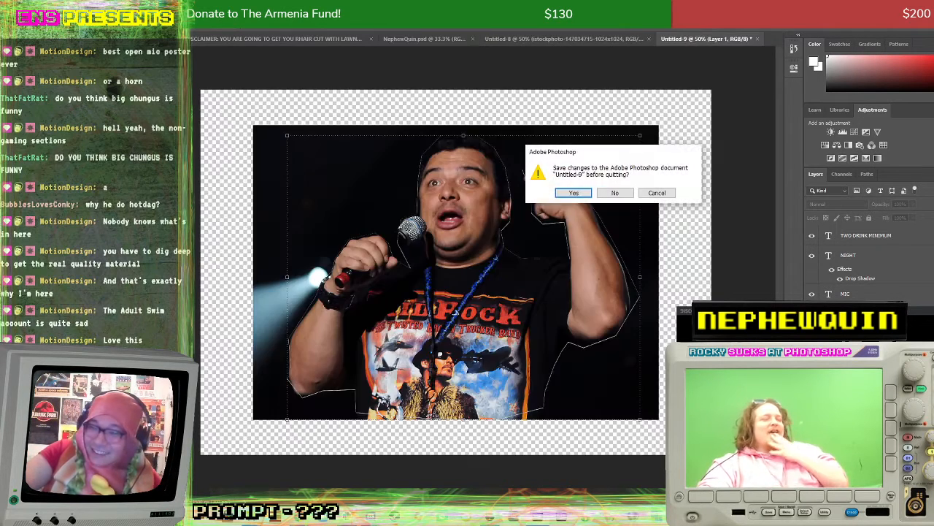
left_click(624, 193)
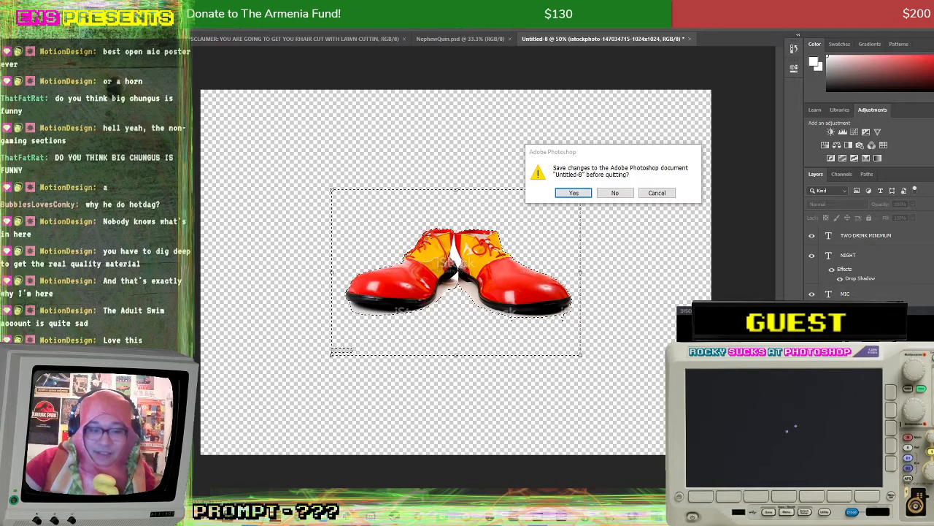
left_click(615, 193)
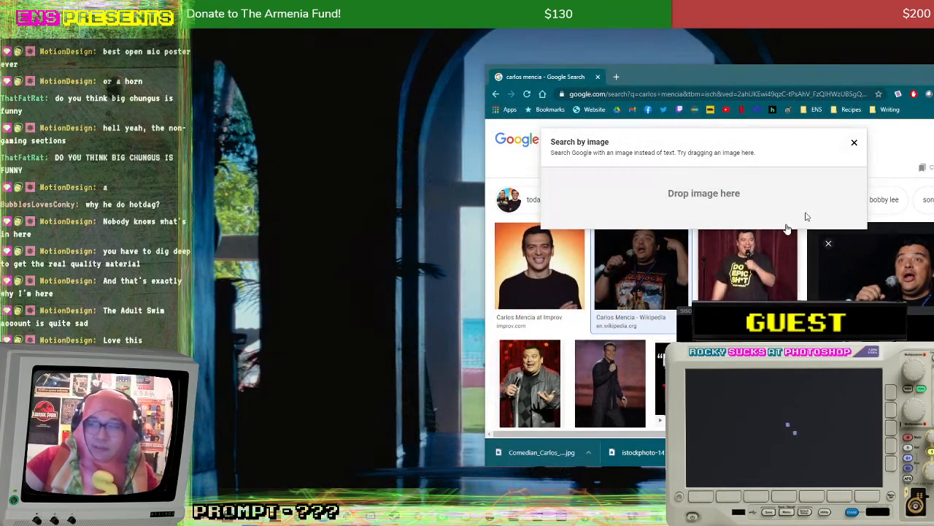
Step: Move the Chrome window toward the middle of the desktop and open the Twitch home page in it
left_click_drag(848, 79, 491, 48)
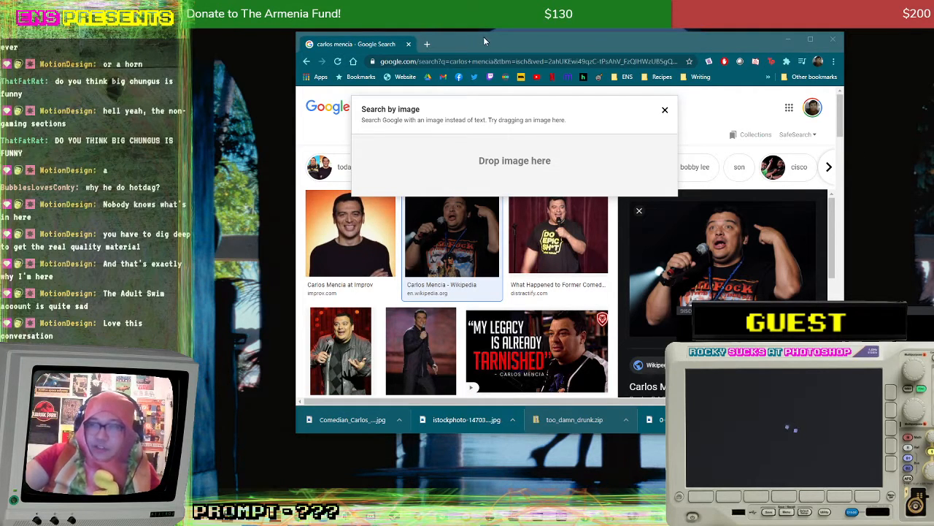
left_click(489, 77)
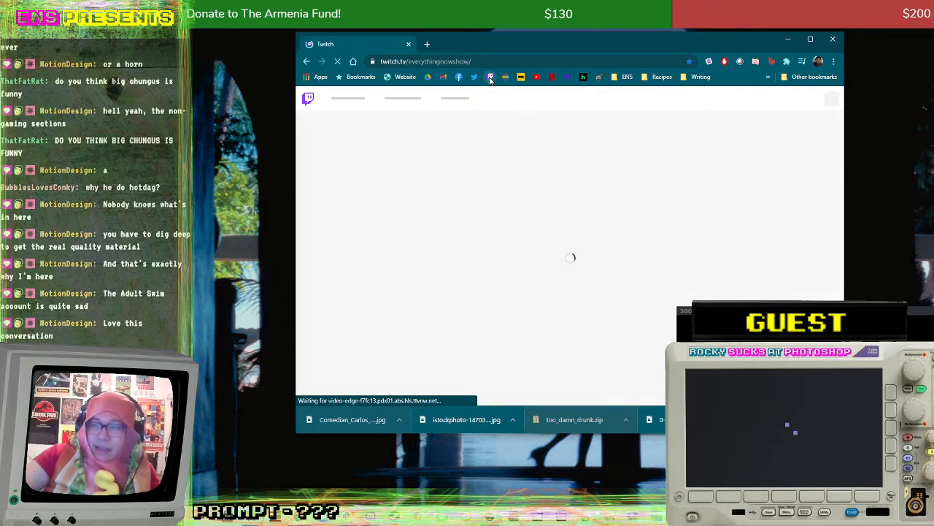
left_click(306, 102)
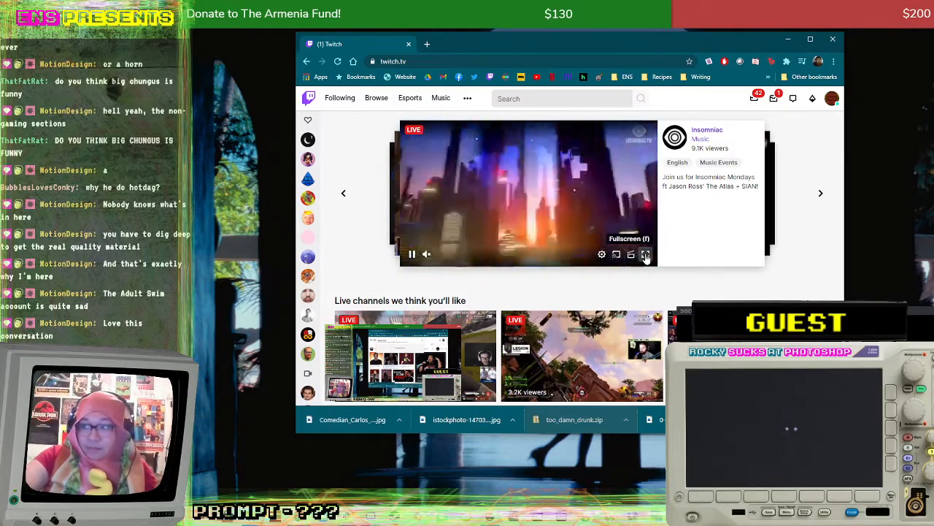
Step: View the featured Insomniac music stream full screen, leave full screen, and look over the recommended live channels
left_click(646, 254)
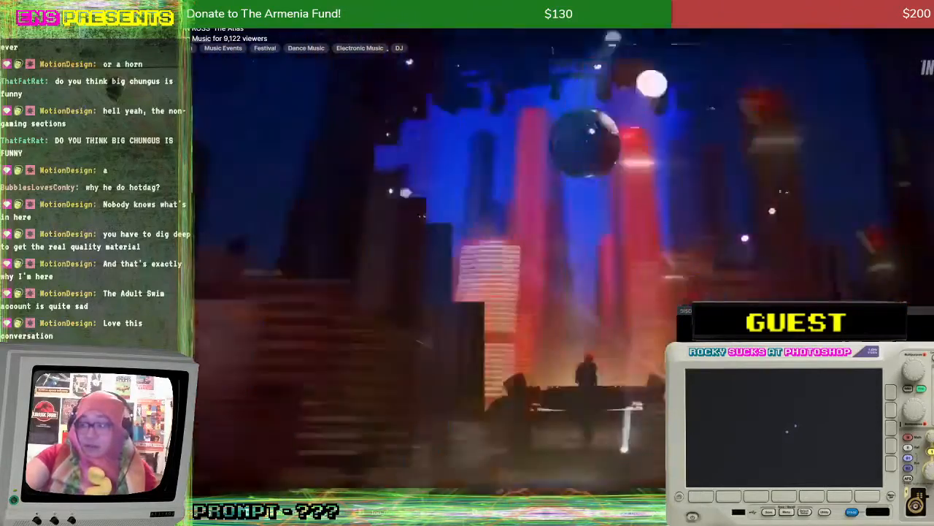
key("Escape")
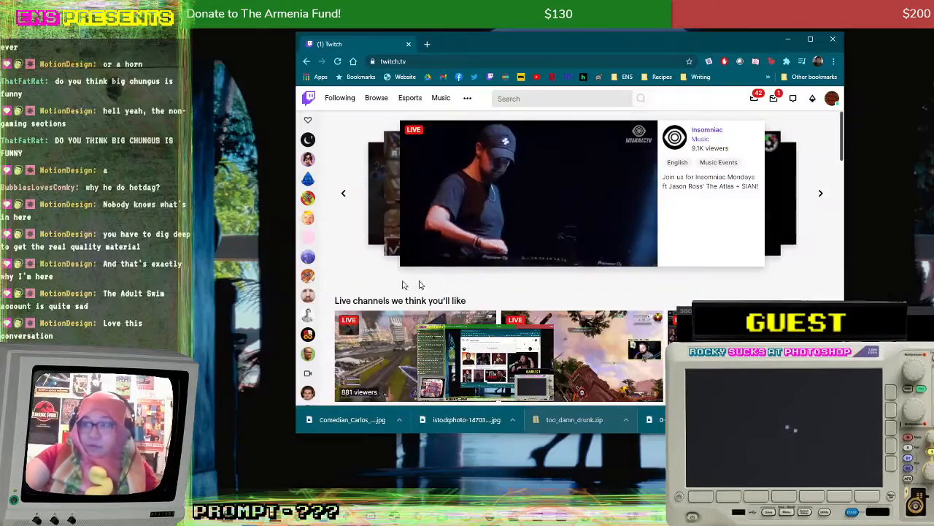
scroll(419, 285, "down", 2)
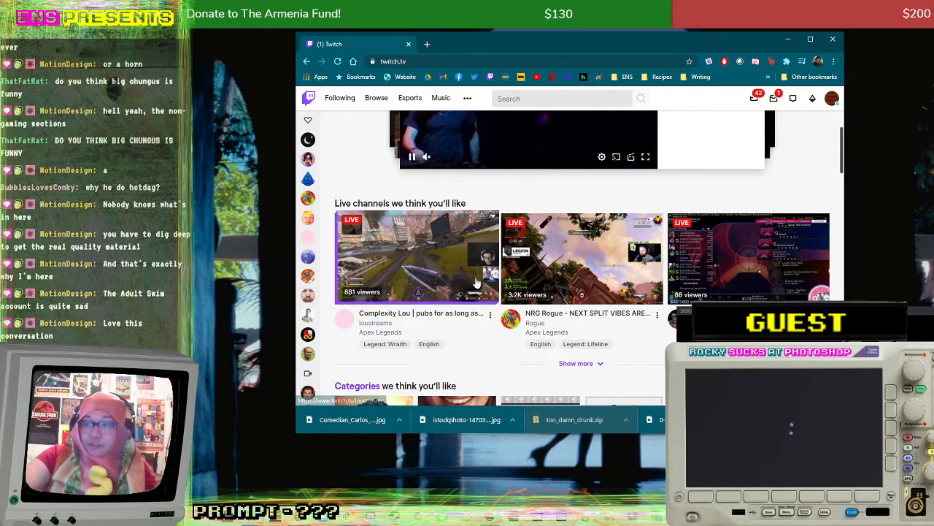
scroll(476, 283, "up", 2)
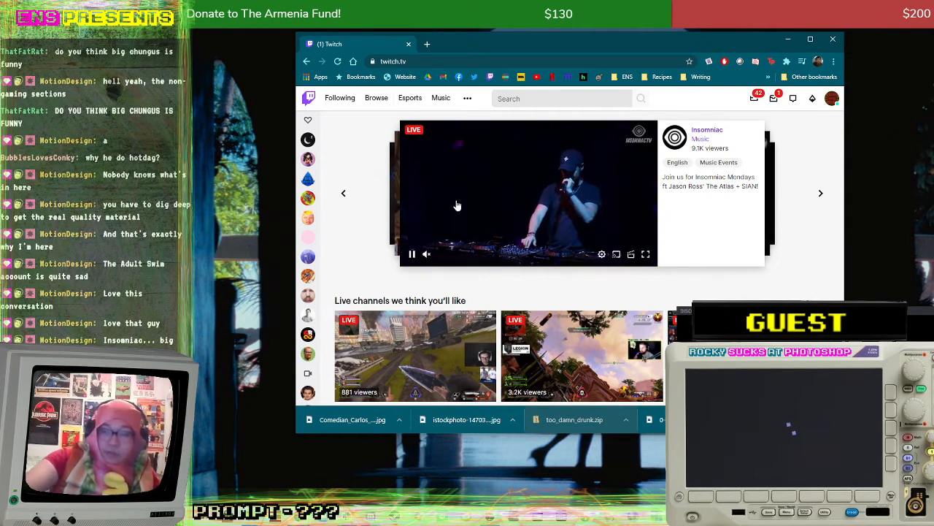
Step: Maximize the browser, look through the live followed channels, and open the watch party titled "strong man on this burnt earth"
left_click(810, 38)
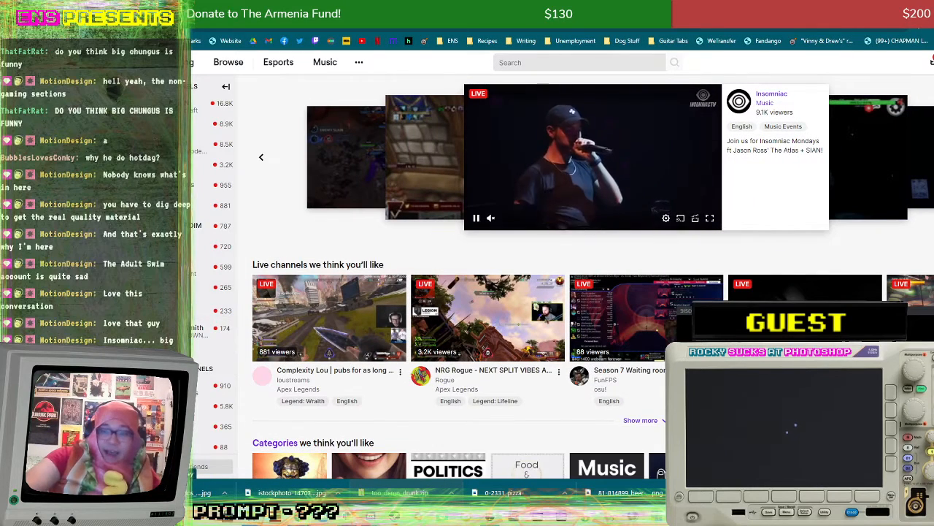
scroll(216, 219, "down", 3)
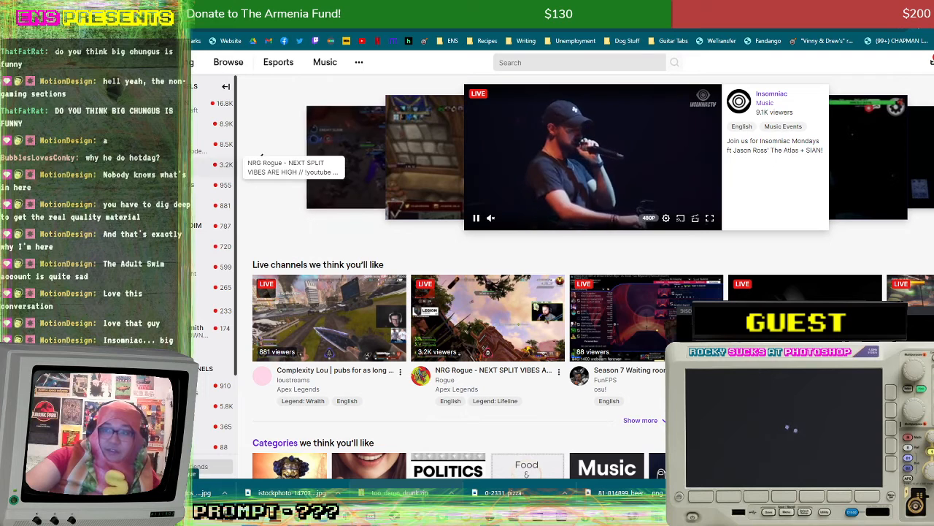
scroll(215, 219, "down", 3)
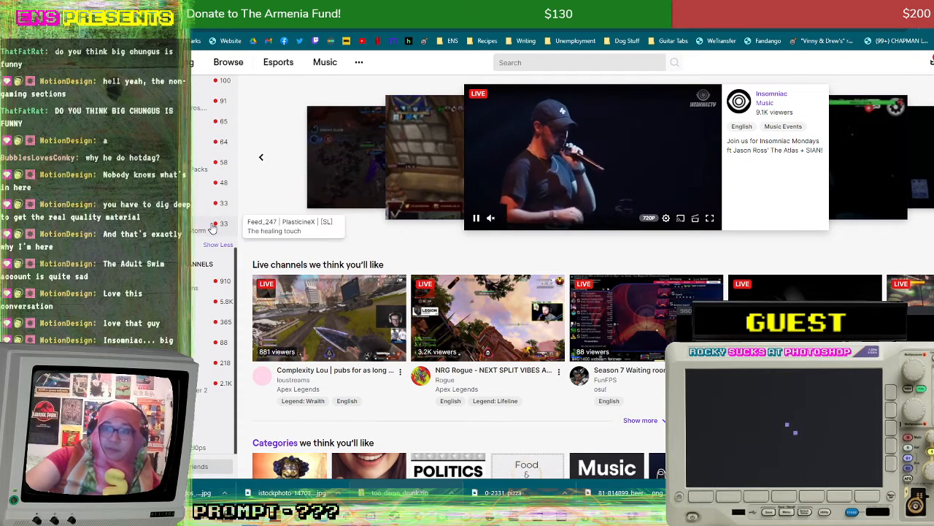
scroll(211, 182, "down", 1)
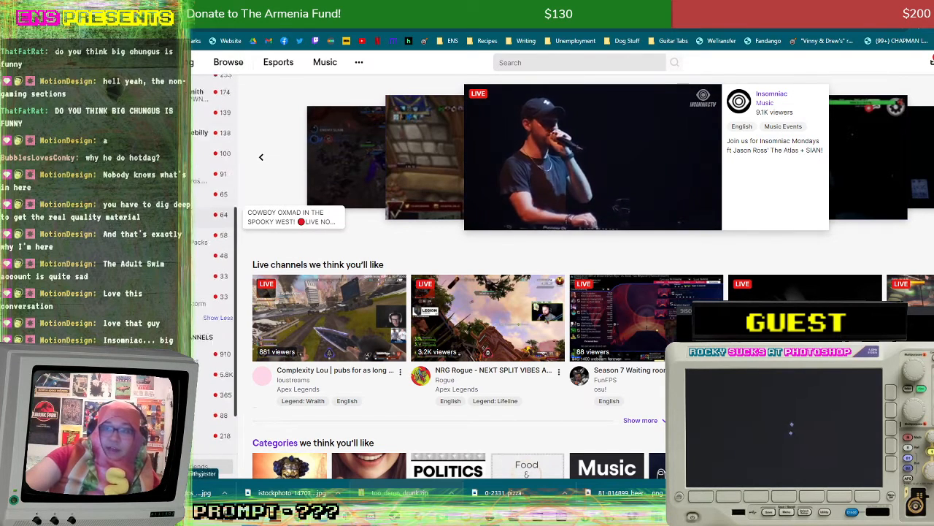
scroll(204, 186, "up", 7)
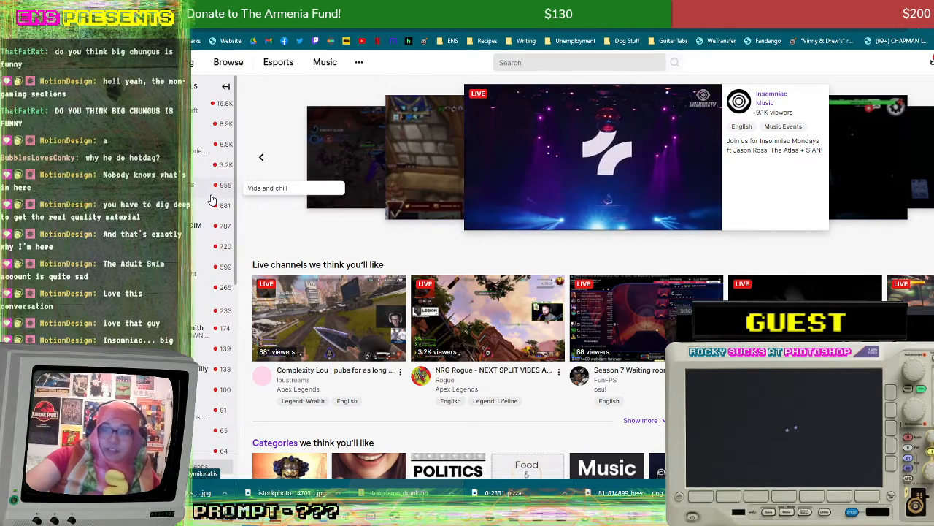
scroll(211, 208, "down", 2)
scroll(211, 208, "up", 2)
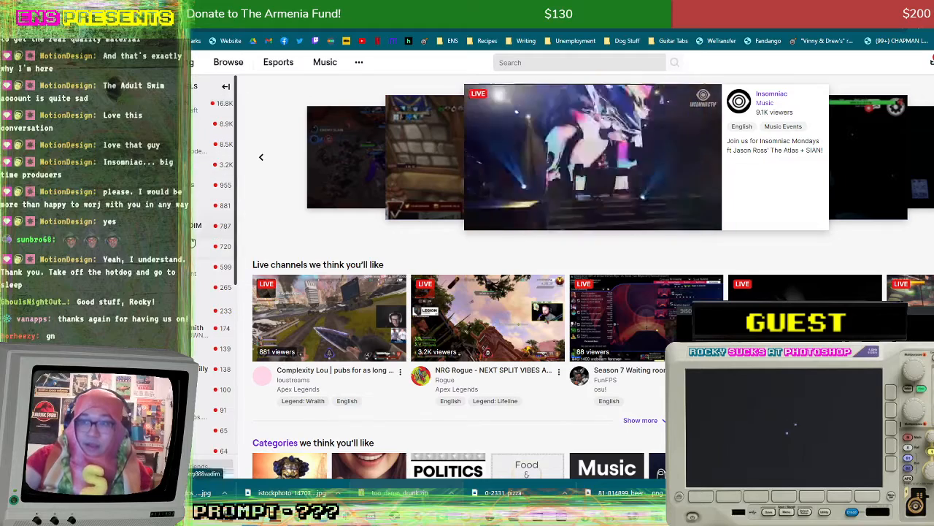
scroll(193, 243, "down", 3)
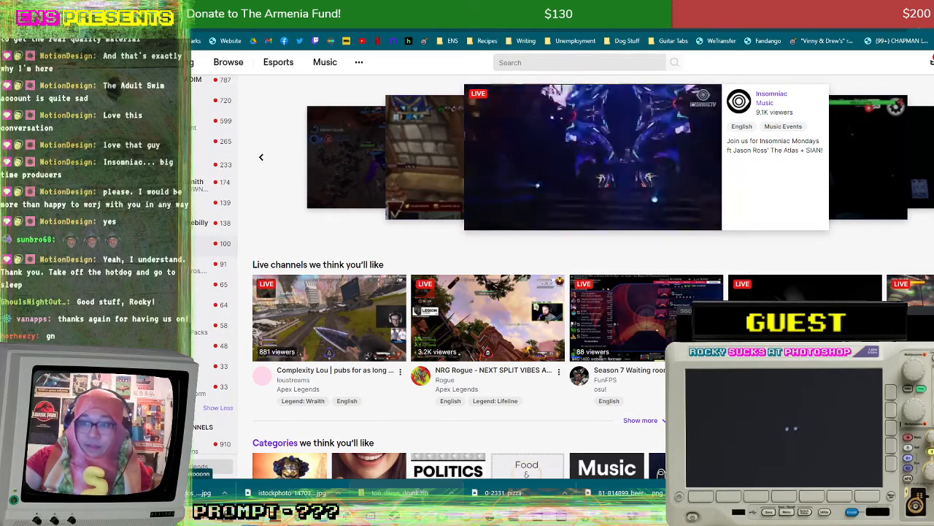
left_click(212, 243)
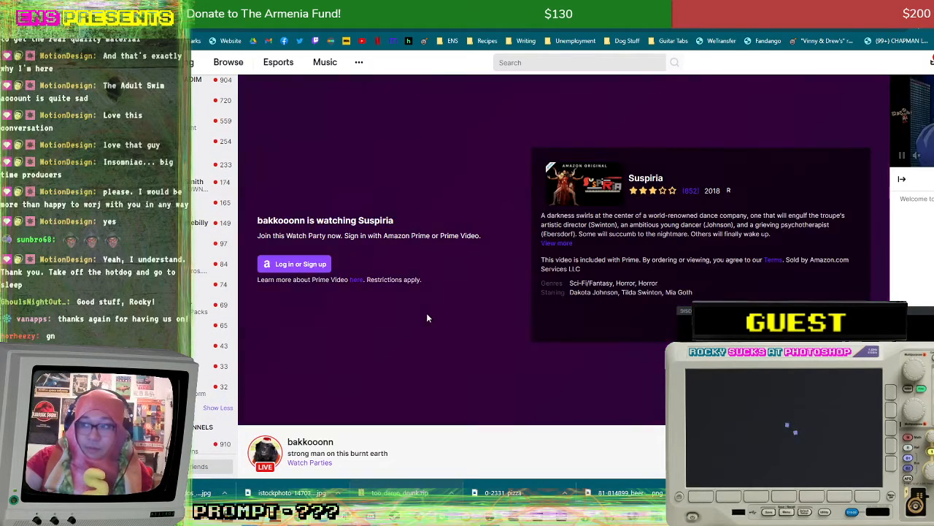
Step: Check the live streams "late night monday hangs", "is your rental unit safe to inhabit?", "Mondo Night Raw" and "DOWNLOAD ME #quest2" one after another
scroll(196, 295, "down", 3)
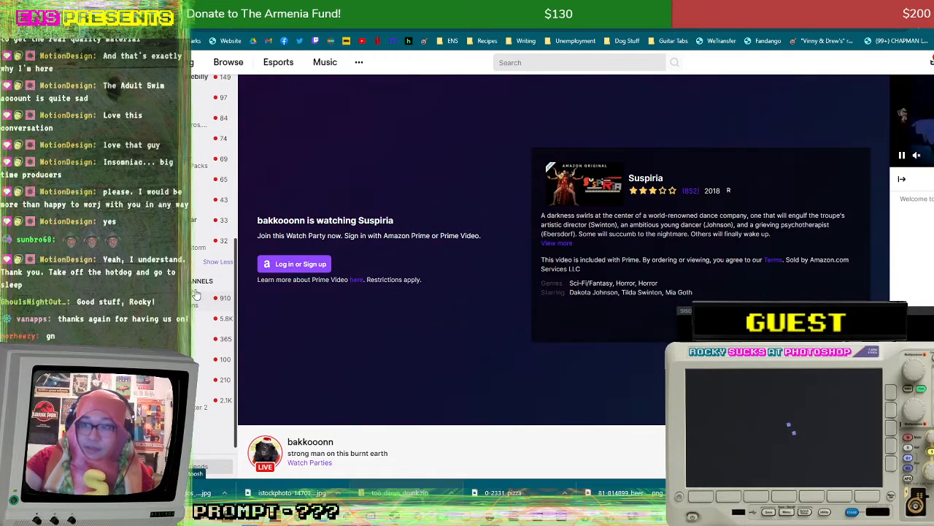
scroll(195, 294, "down", 5)
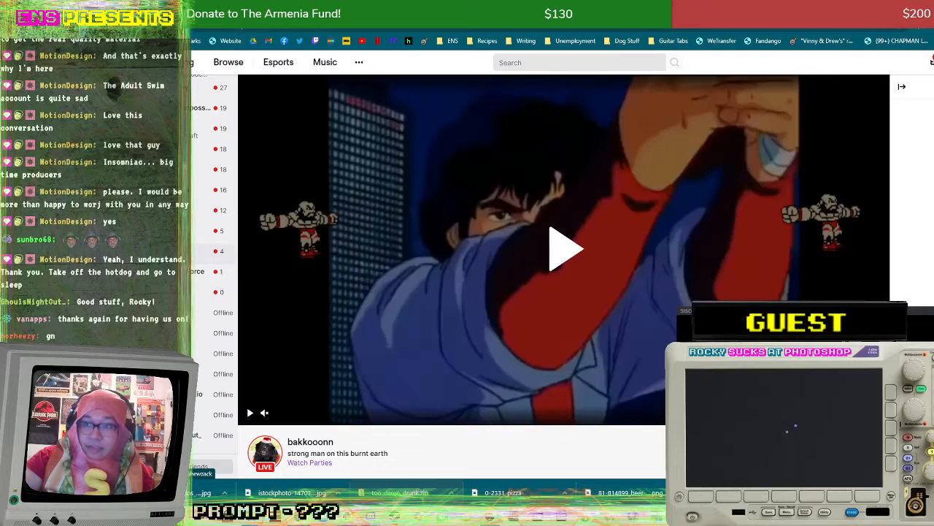
left_click(217, 250)
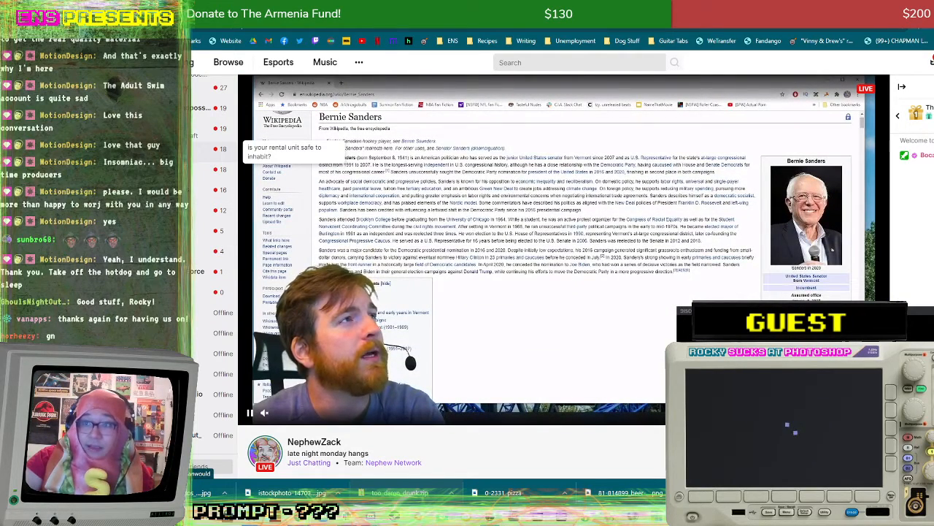
left_click(212, 148)
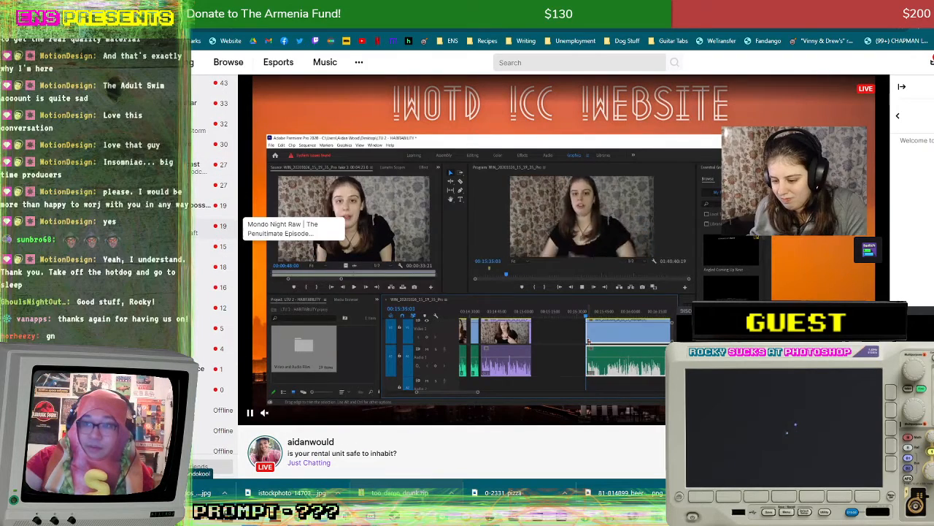
left_click(212, 225)
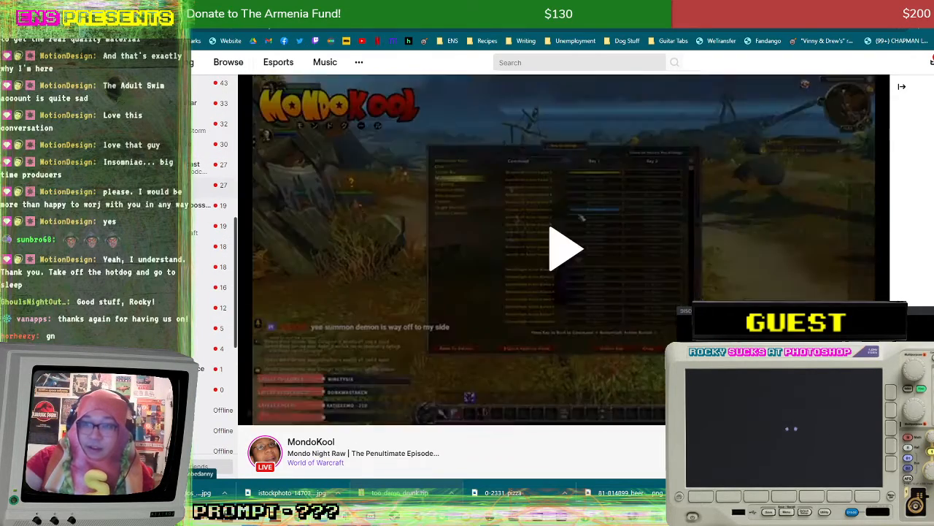
left_click(196, 184)
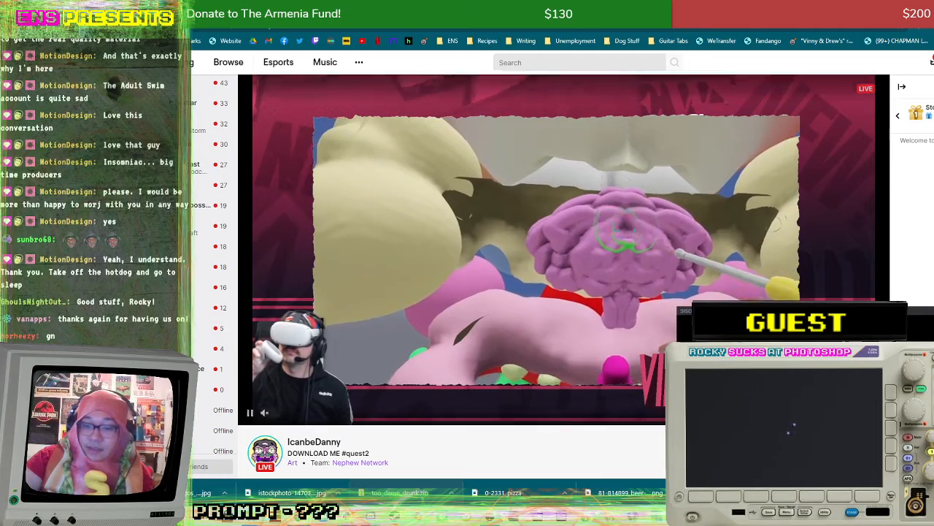
Step: Return to the followed channel streaming "late night monday hangs"
scroll(205, 383, "down", 2)
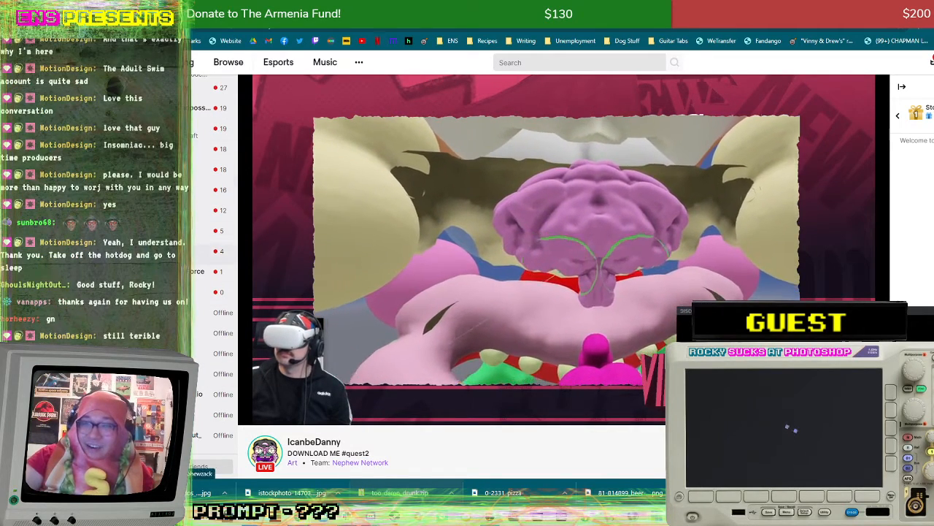
left_click(198, 252)
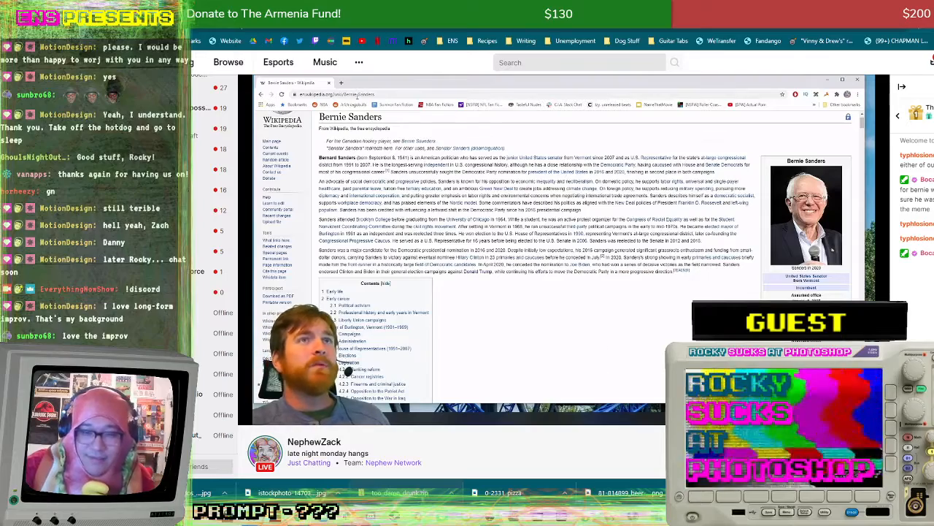
left_click(363, 95)
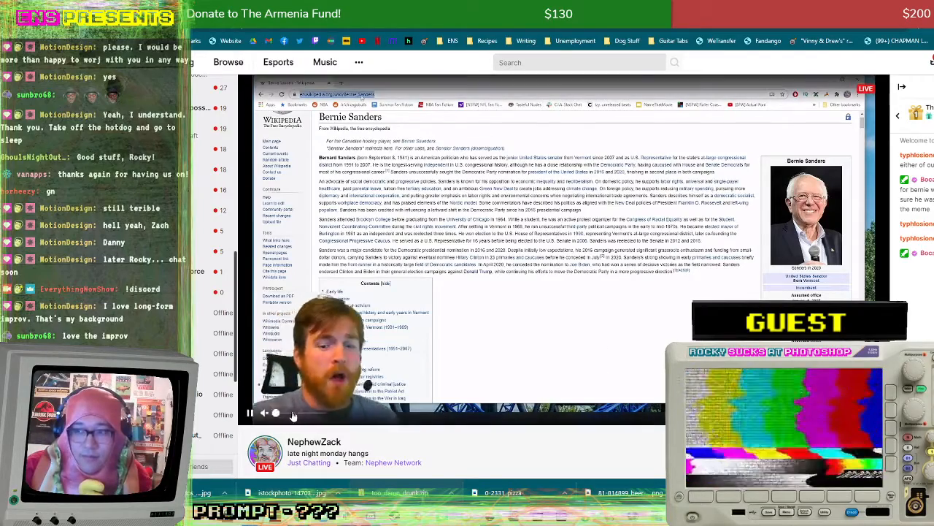